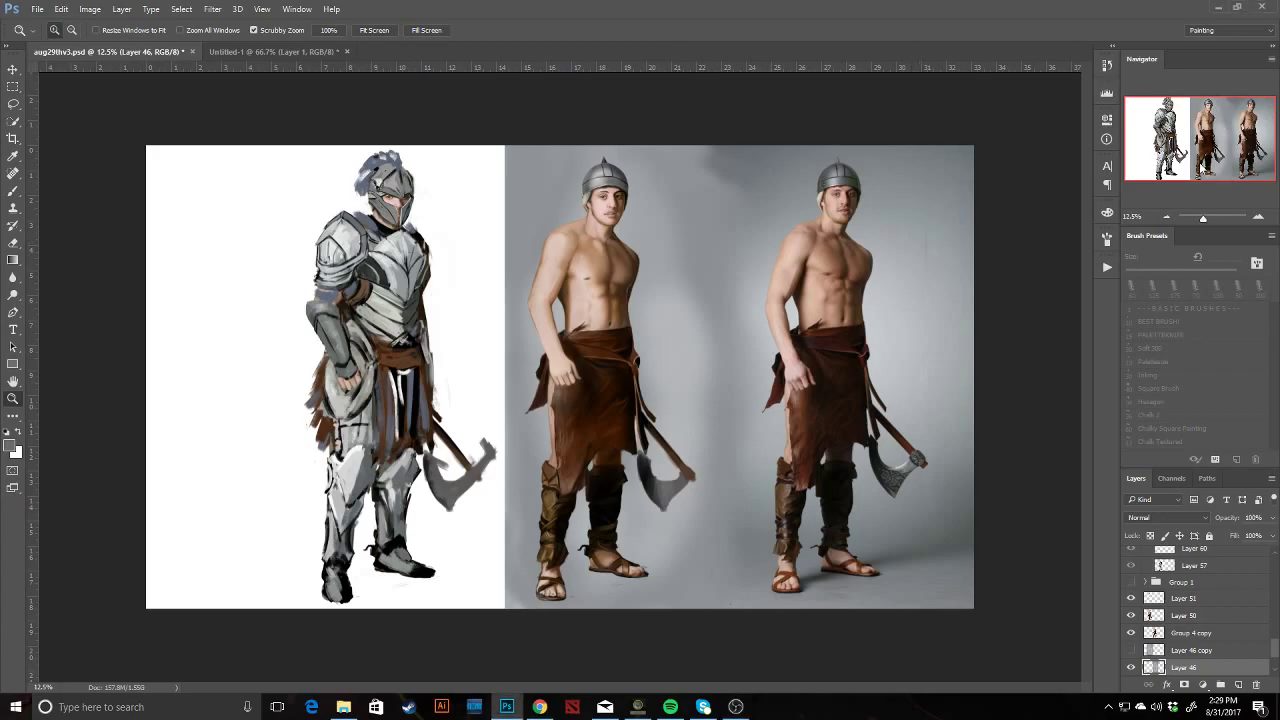
left_click(878, 207)
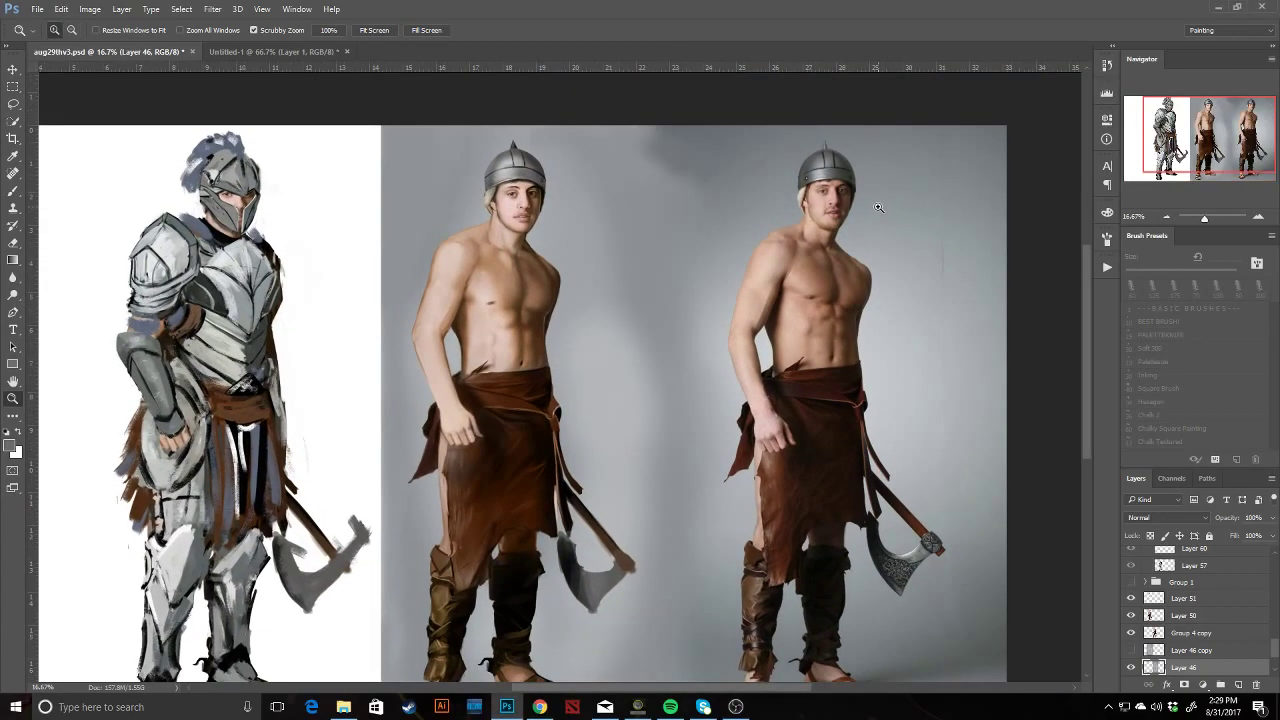
left_click_drag(510, 520, 598, 424)
left_click_drag(386, 383, 629, 476)
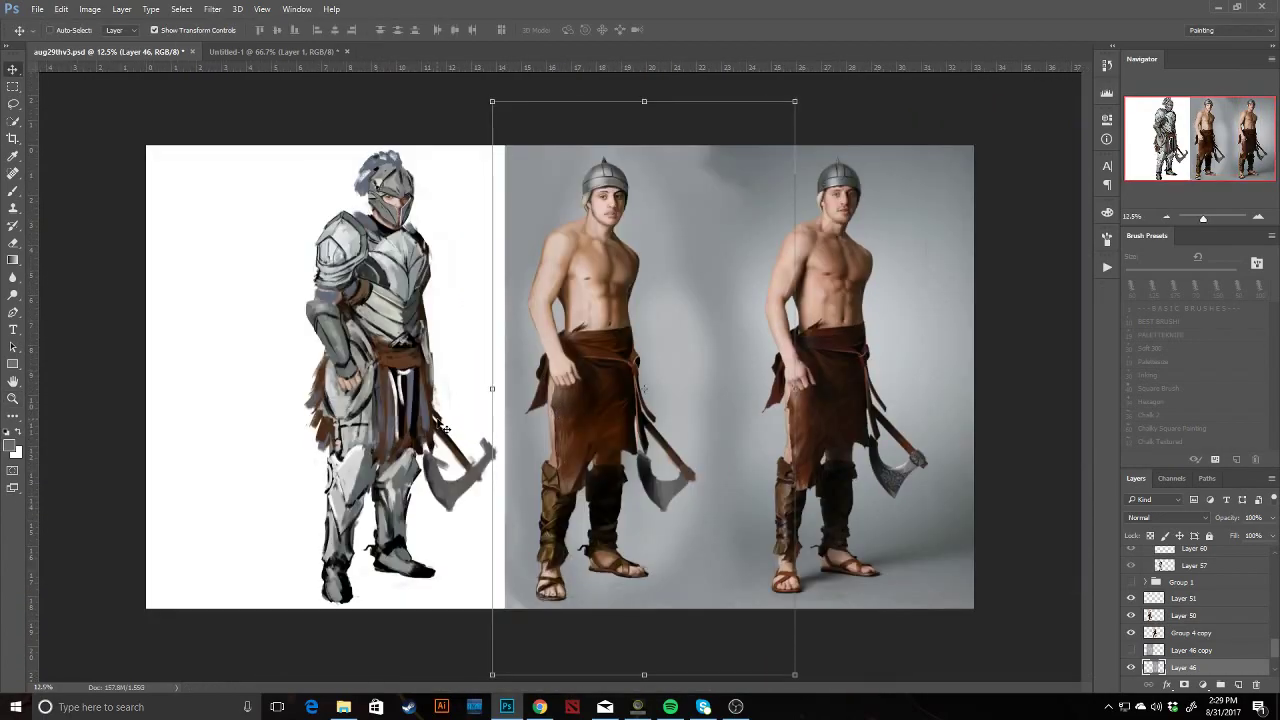
Find the painted knight's layer group, Group 5, check it by toggling its visibility, and collapse it.
left_click(405, 424, "ctrl")
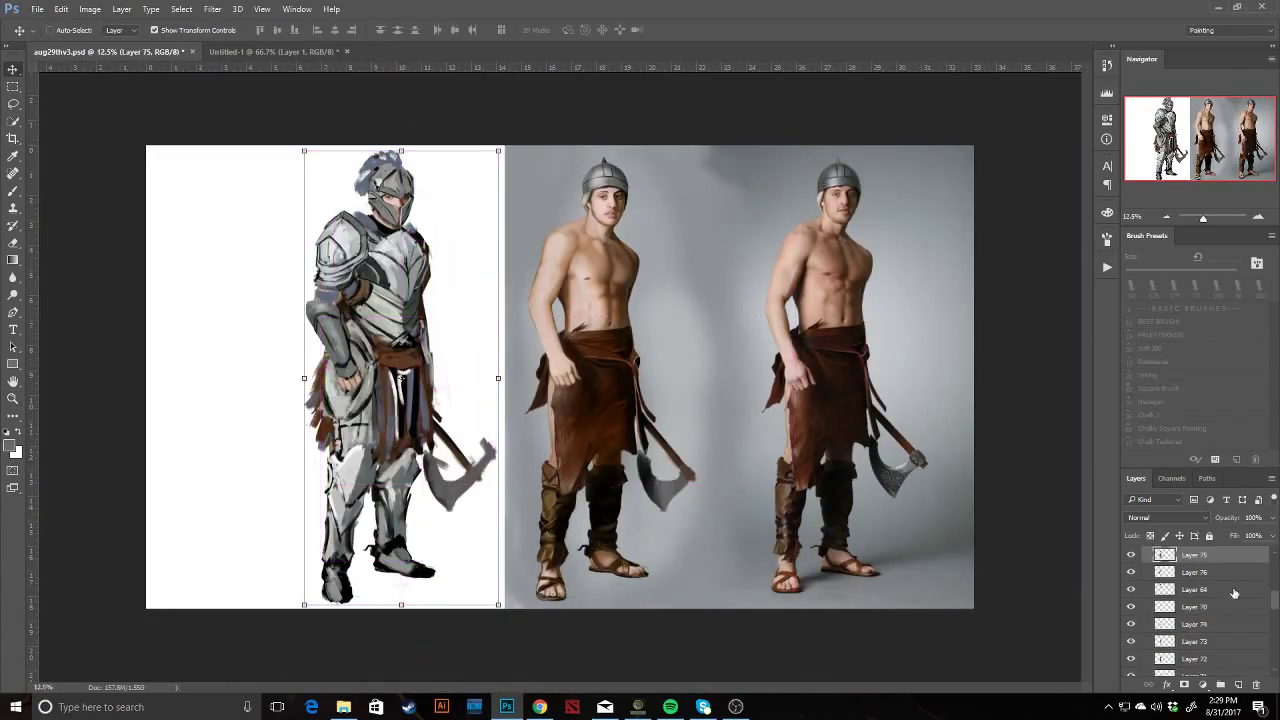
scroll(1234, 590, "up", 3)
left_click(1185, 581)
left_click(1131, 581)
left_click(1131, 581)
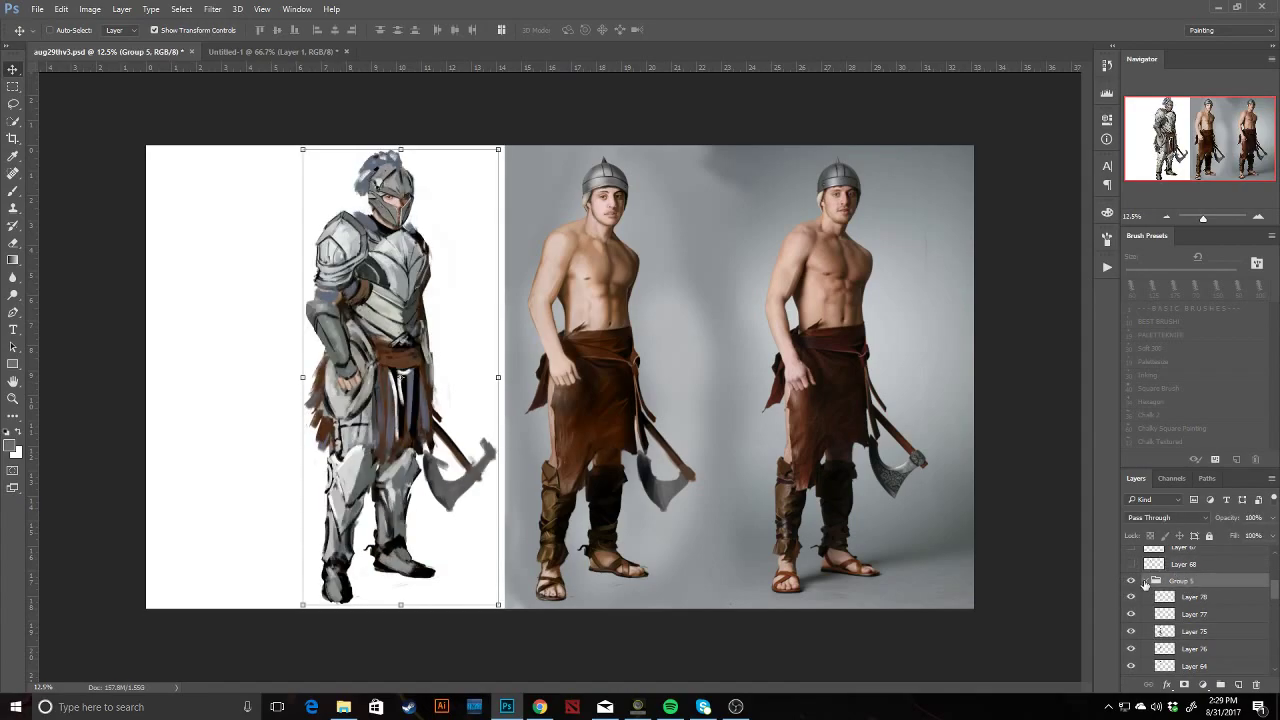
left_click(1146, 581)
Group Layer 51, Layer 50 and Group 5 into one knight group and check its contents by toggling its visibility.
scroll(1222, 625, "down", 3)
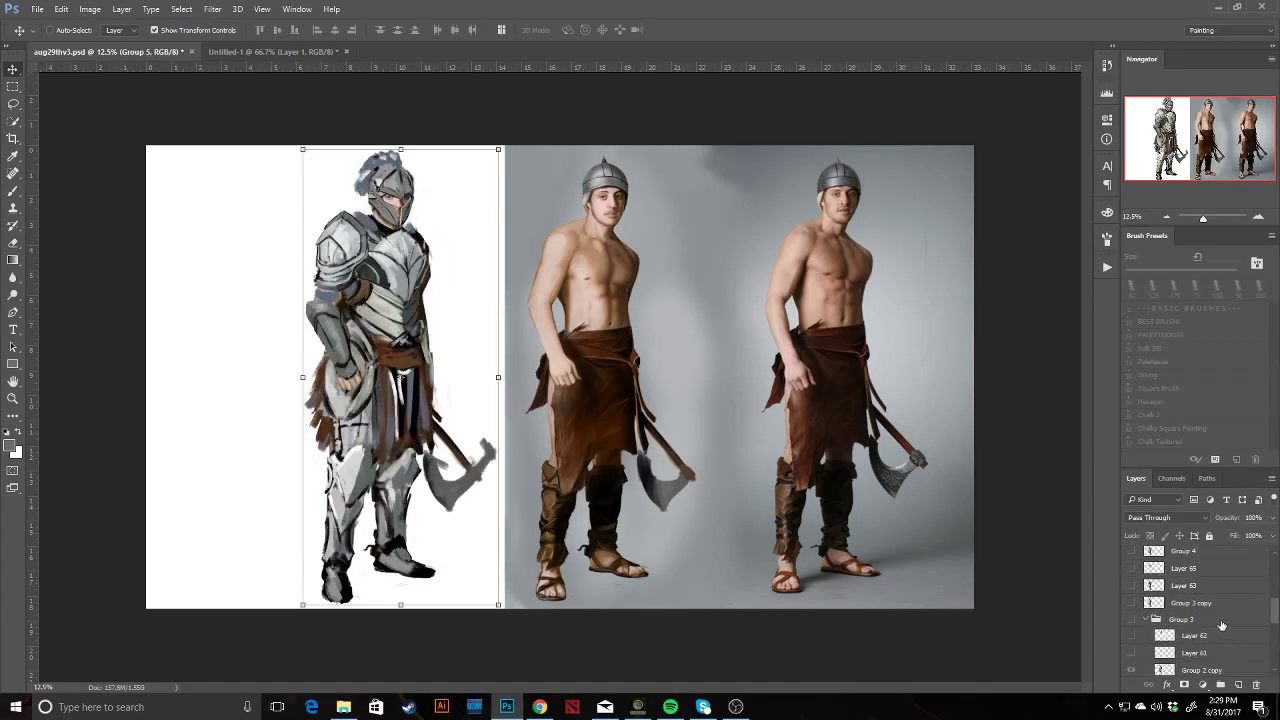
scroll(1222, 625, "down", 2)
left_click(1201, 632)
left_click(1204, 615, "shift")
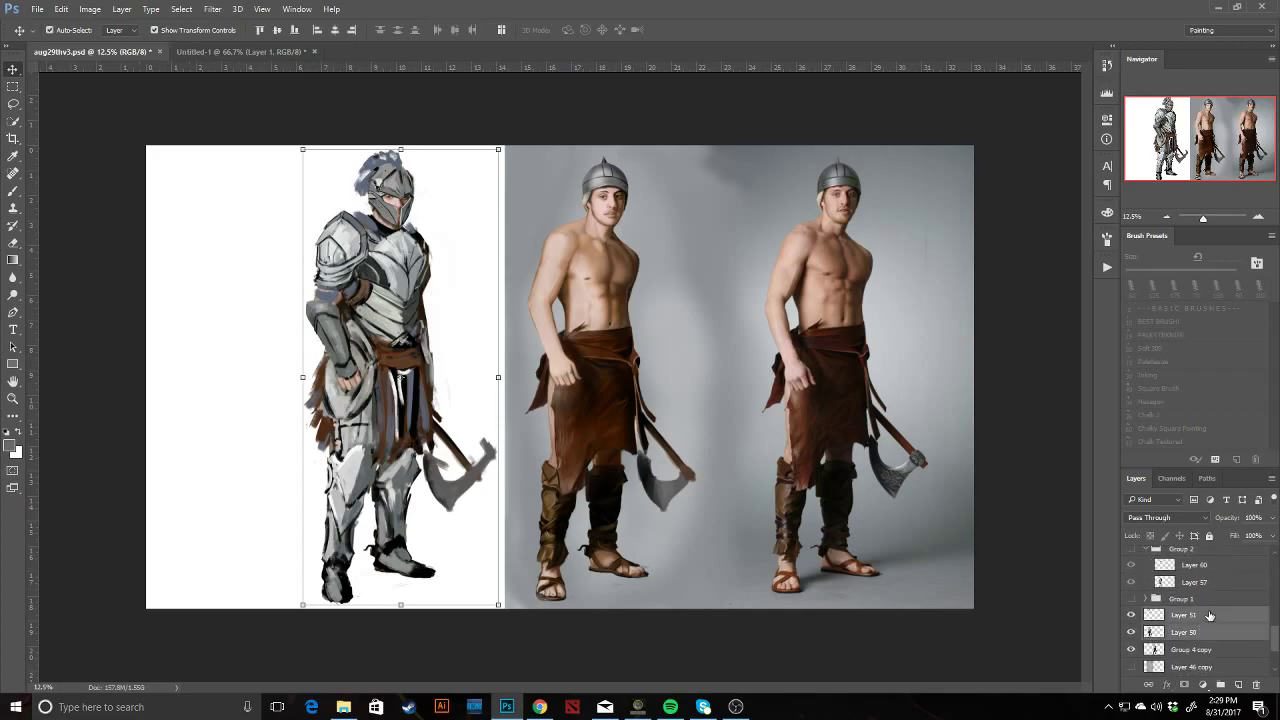
scroll(1204, 615, "up", 5)
left_click(1198, 624)
left_click(1131, 627)
left_click(1131, 627)
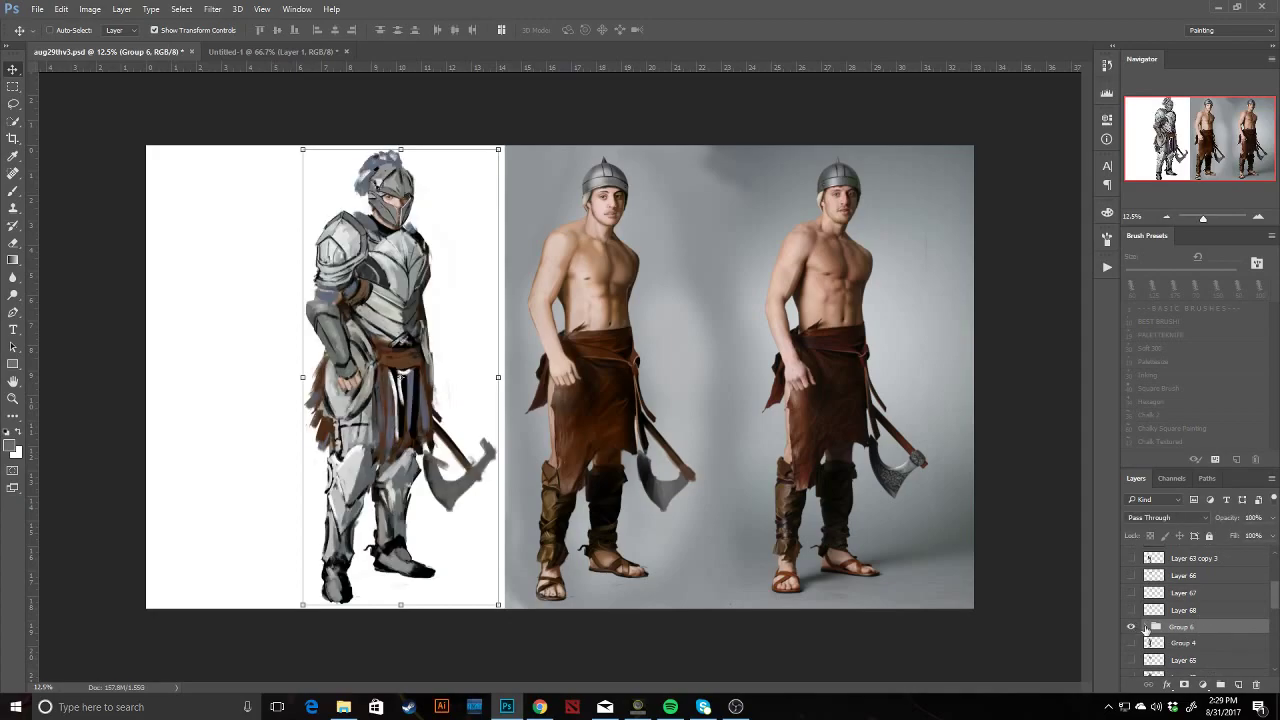
Duplicate the knight group and place the copy to the left of the original knight.
key("ctrl+j")
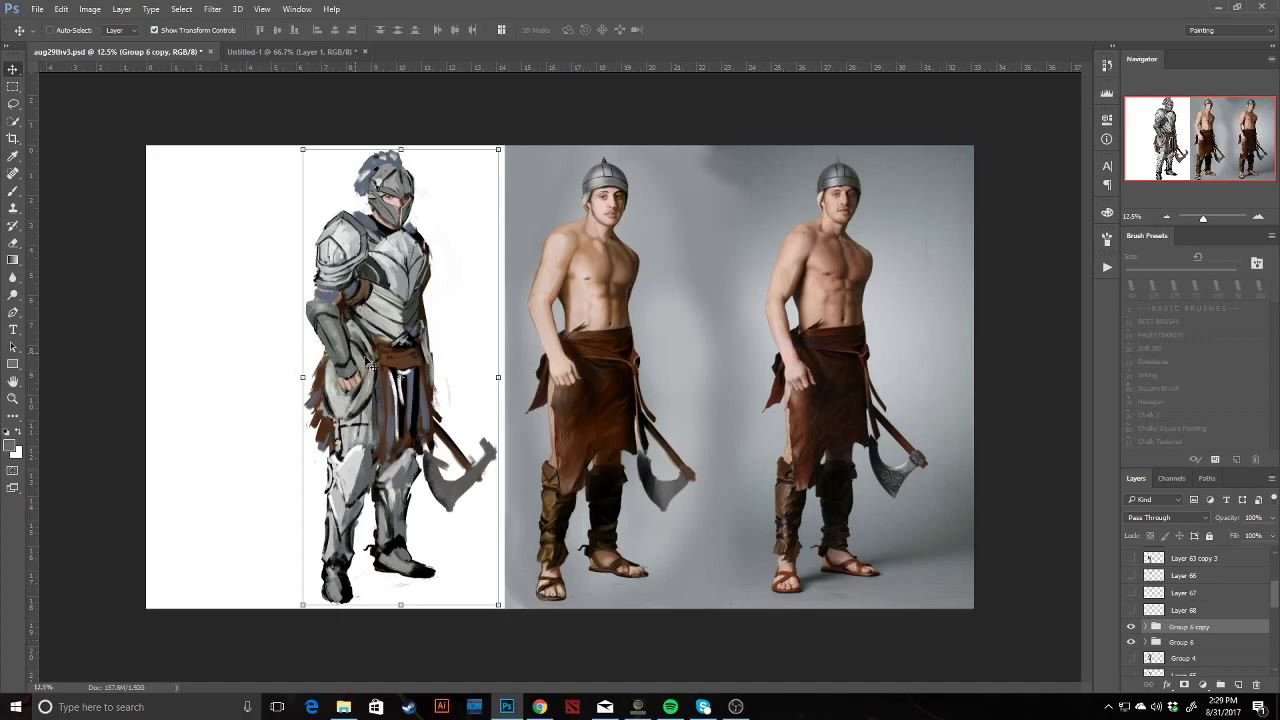
left_click_drag(386, 372, 187, 410)
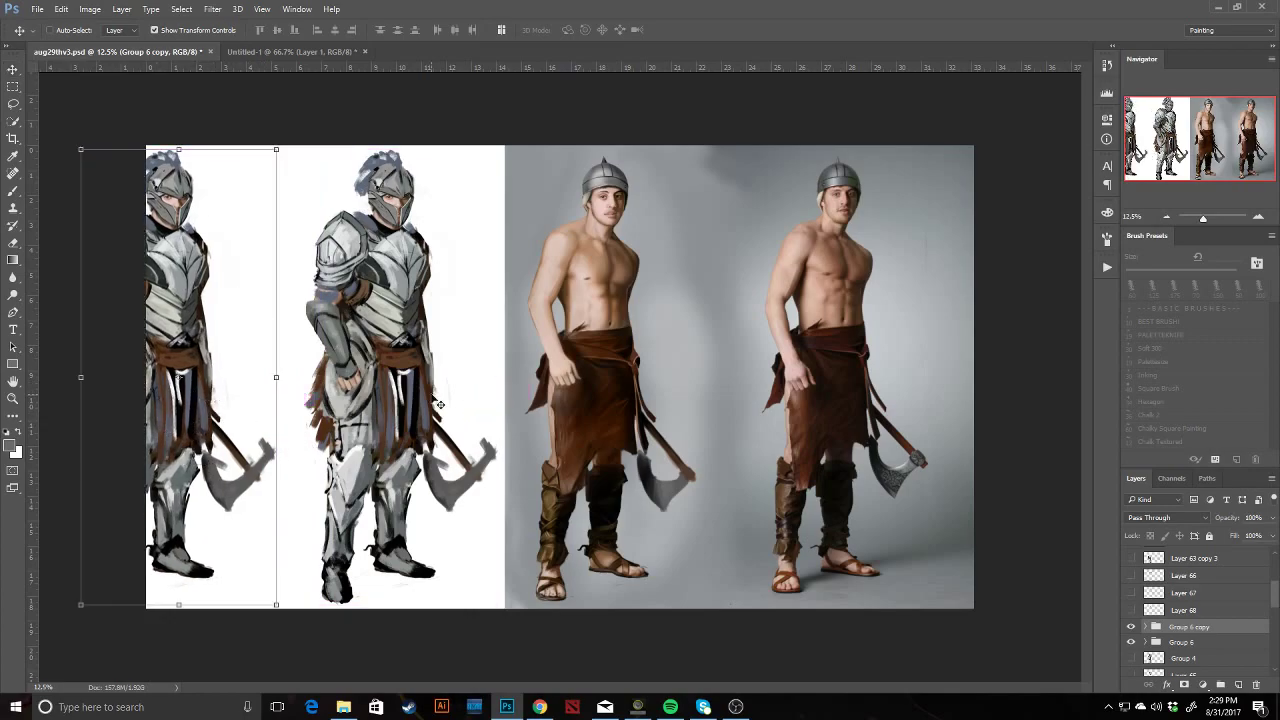
Extend the canvas on its left side with the Crop tool so the whole copied knight fits.
key("c")
left_click_drag(145, 378, 97, 363)
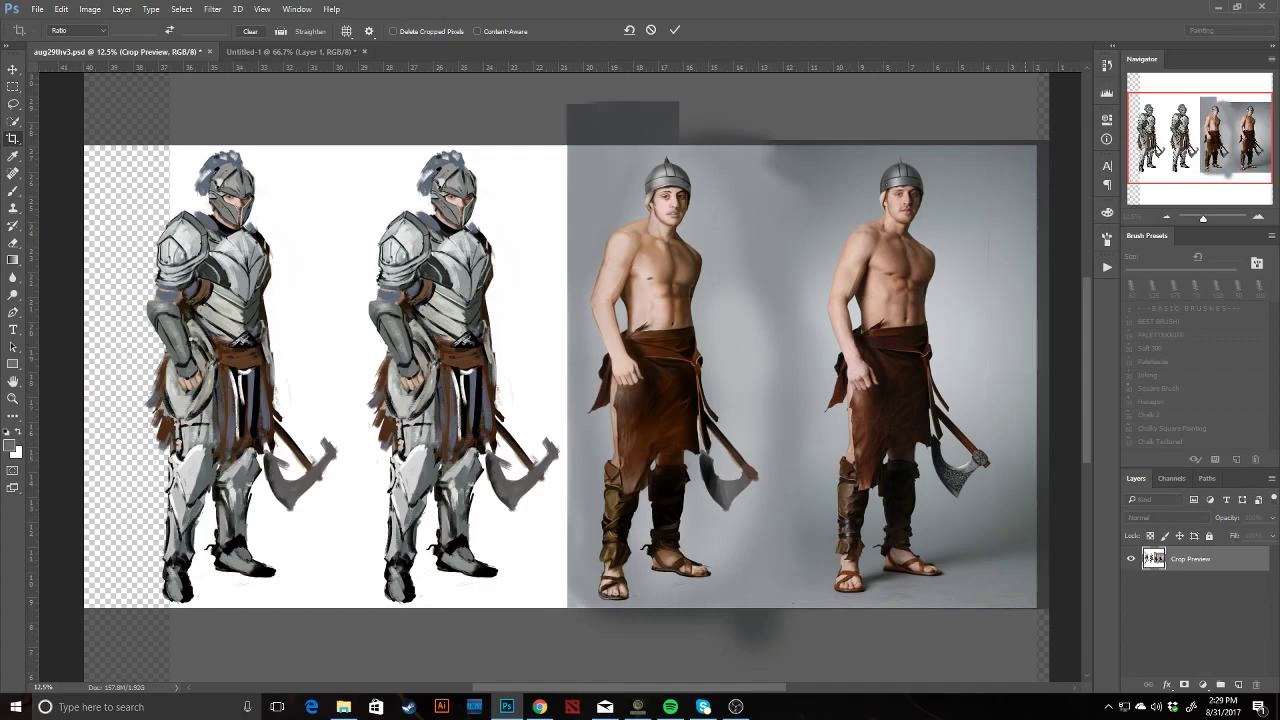
key("Return")
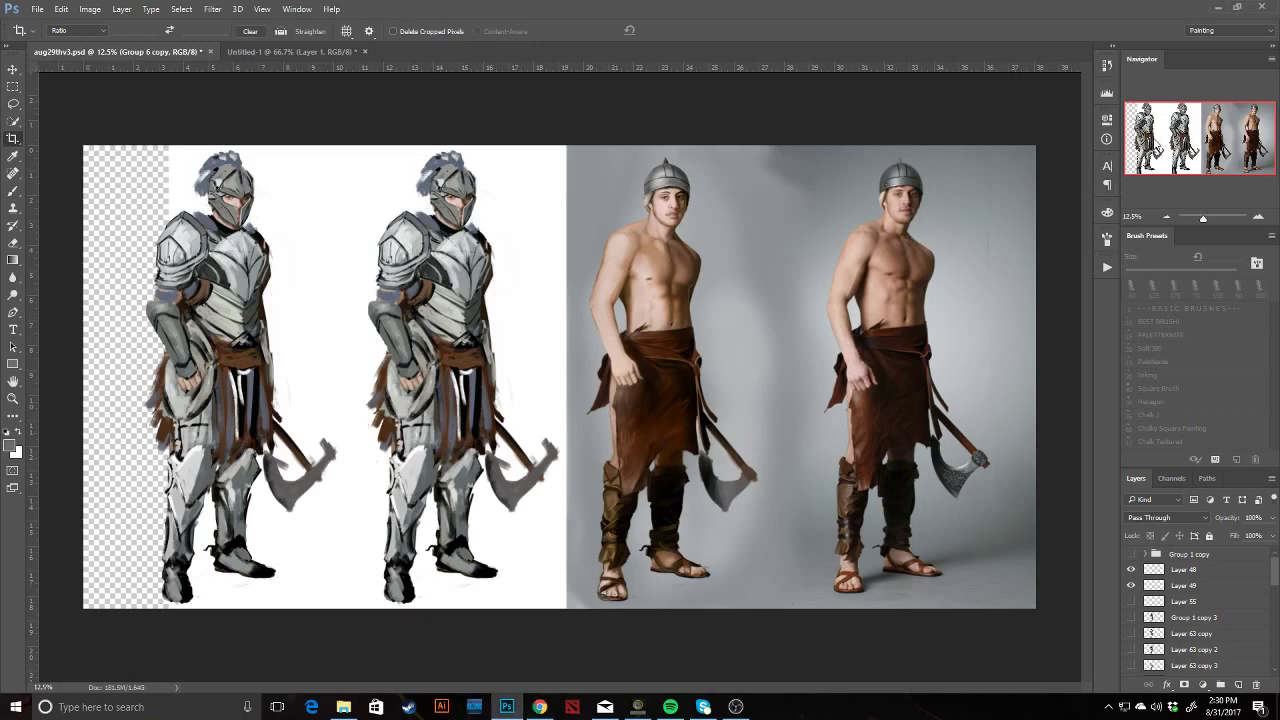
Stretch the white background on Layer 1 leftwards to cover the transparent strip of the extended canvas.
key("v")
left_click(352, 239, "ctrl")
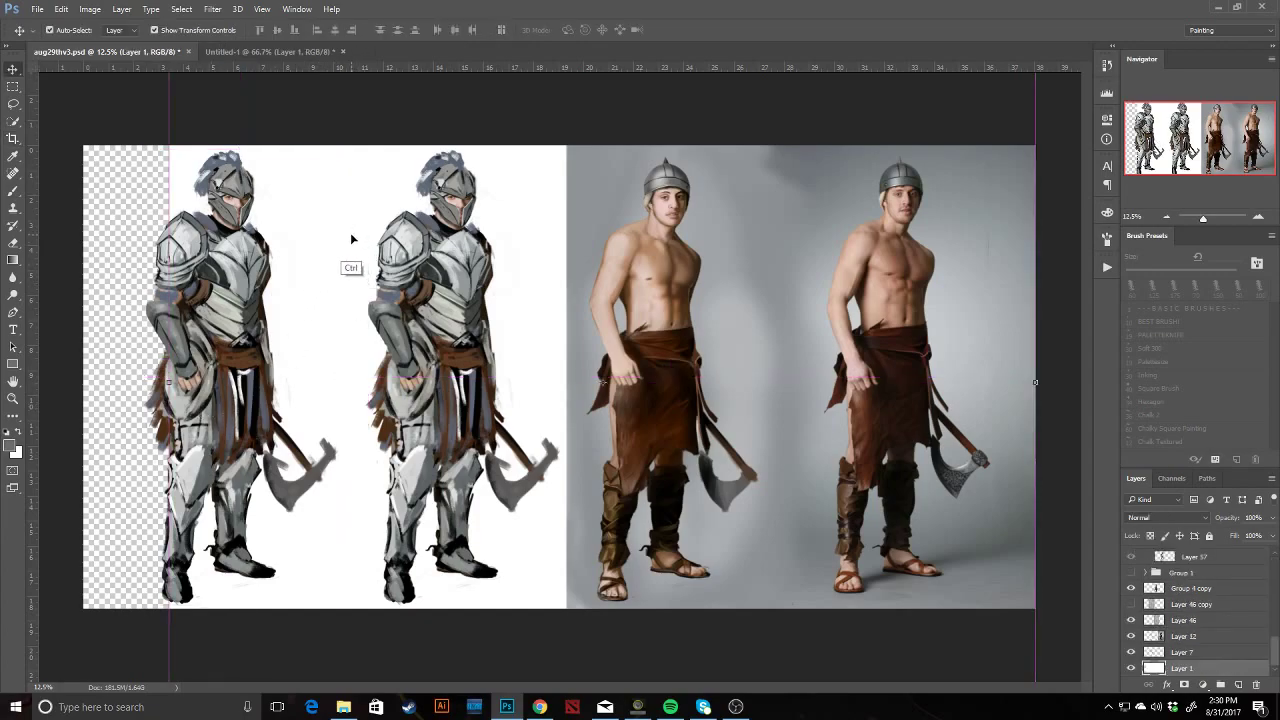
left_click_drag(169, 381, 48, 366)
key("Return")
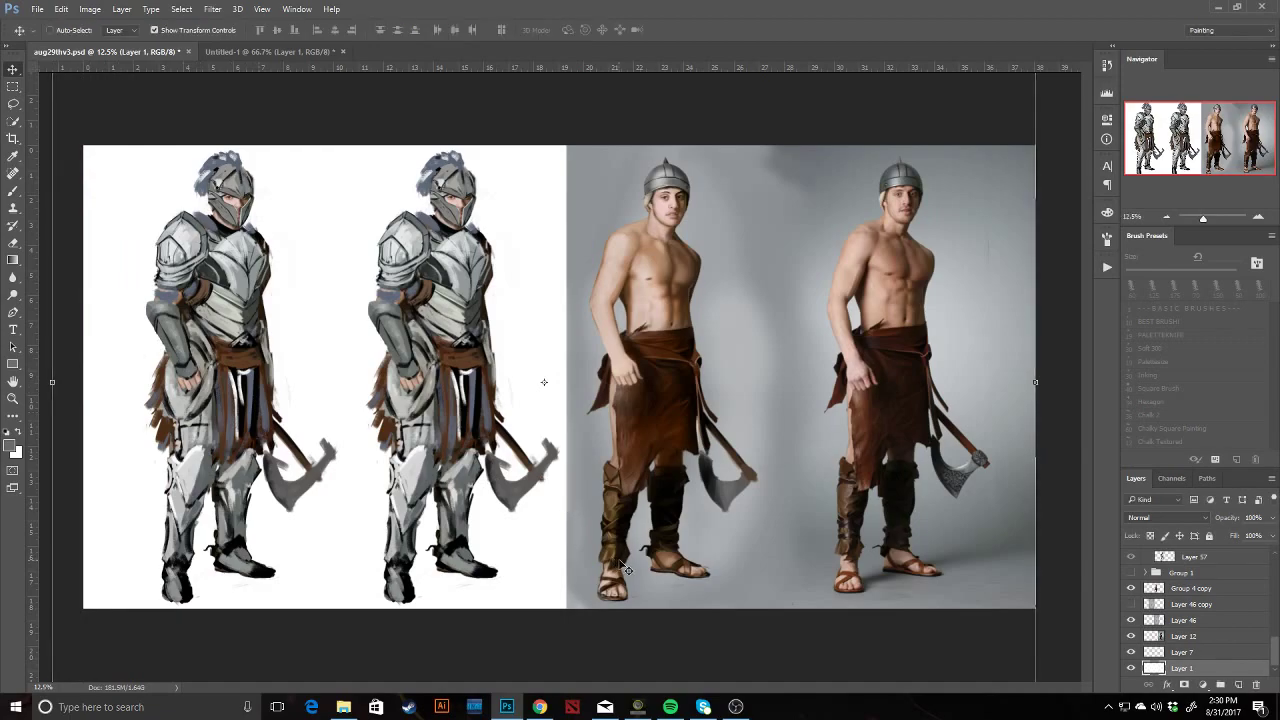
key("z")
left_click(632, 492)
mouse_move(808, 380)
left_mouse_down()
mouse_move(694, 475)
mouse_move(714, 437)
left_mouse_up()
left_click_drag(506, 463, 726, 466)
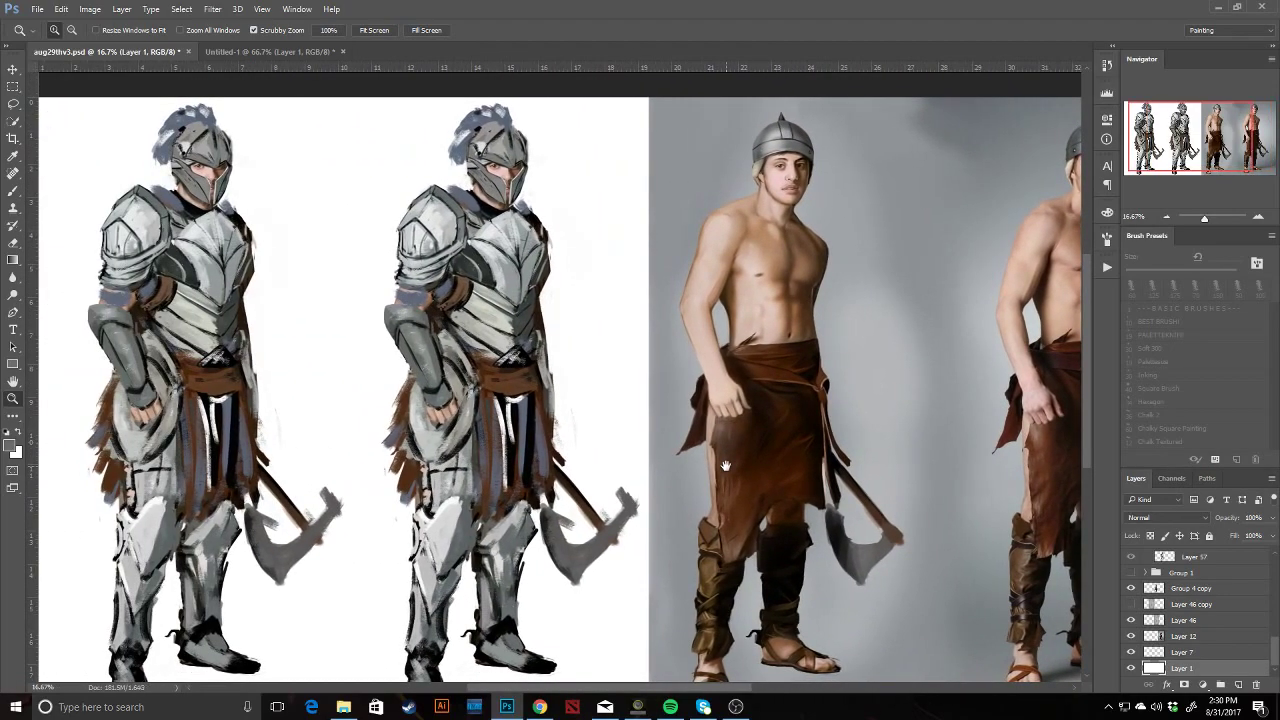
key("v")
left_click(488, 298, "ctrl")
left_click_drag(488, 298, 519, 273)
key("ctrl+z")
Examine which layers make up the copied knight by selecting its artwork and toggling visibility inside Group 6 copy.
left_click_drag(788, 278, 663, 276)
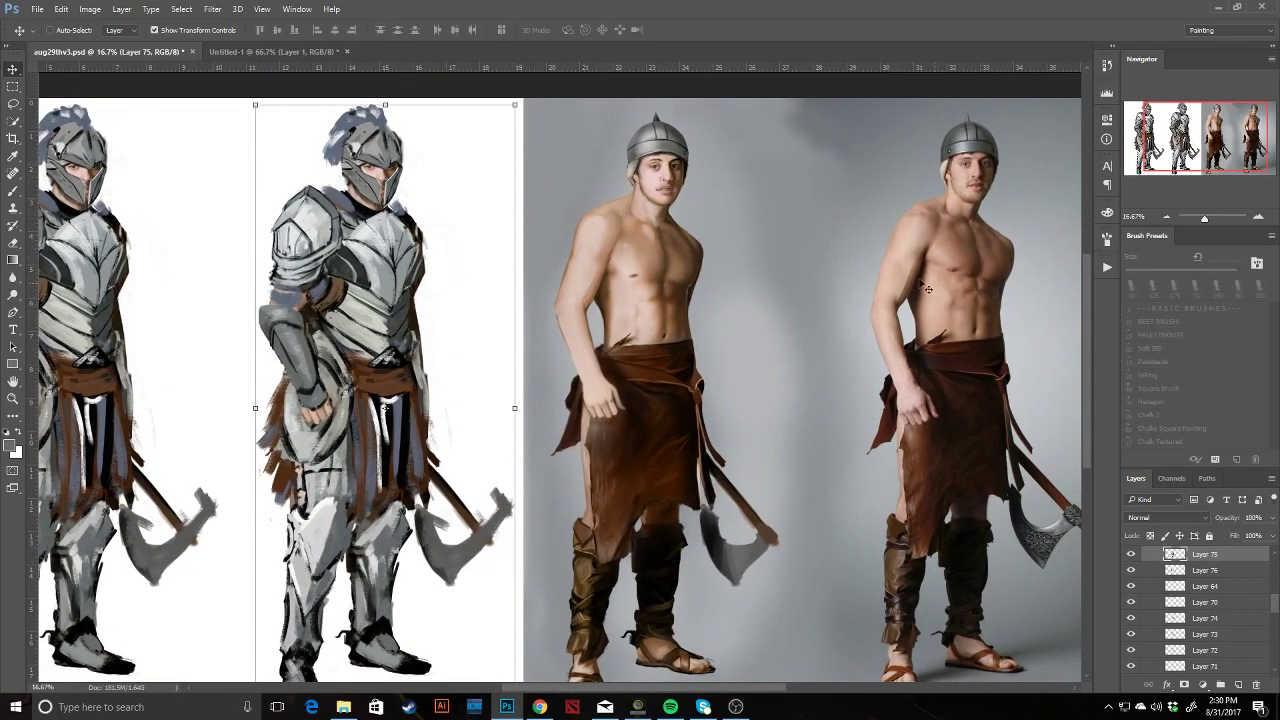
left_click_drag(608, 328, 658, 330)
left_click_drag(963, 344, 697, 333)
left_click_drag(462, 340, 1012, 359)
left_click(390, 316, "ctrl")
left_click_drag(436, 338, 495, 329)
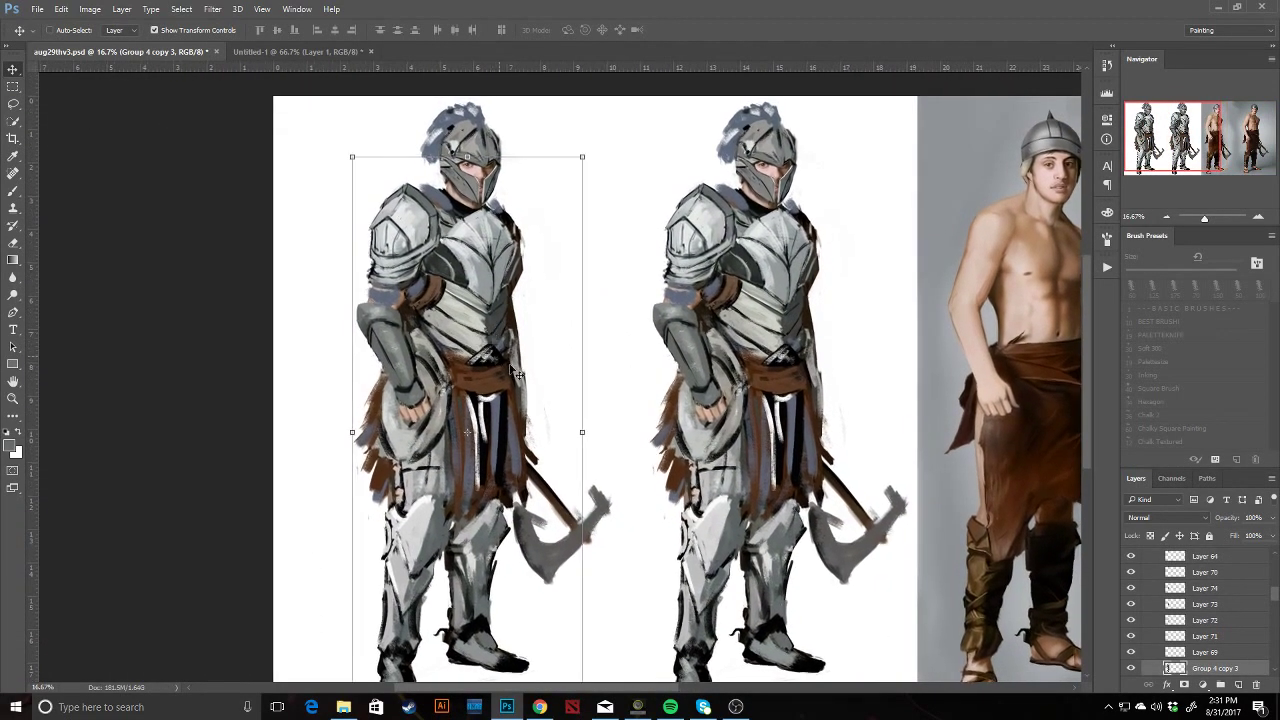
scroll(1180, 600, "up", 4)
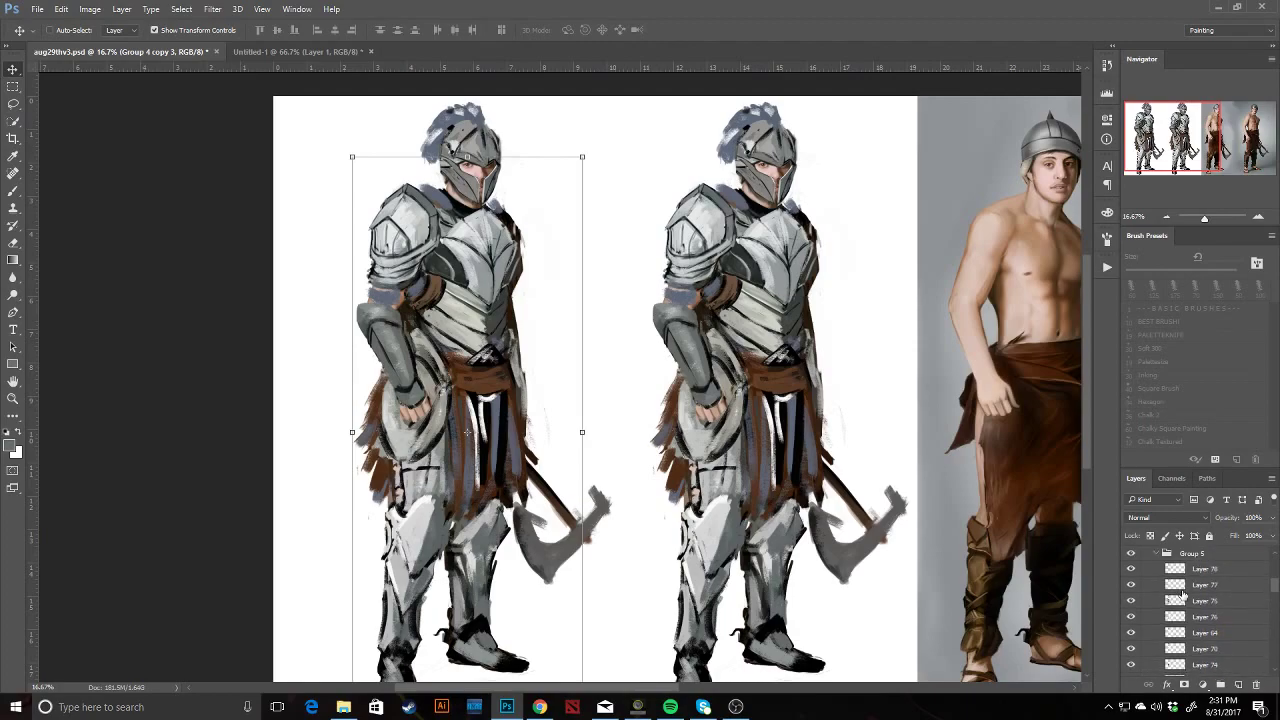
left_click(1133, 594)
left_click(1133, 594)
left_click(1197, 600)
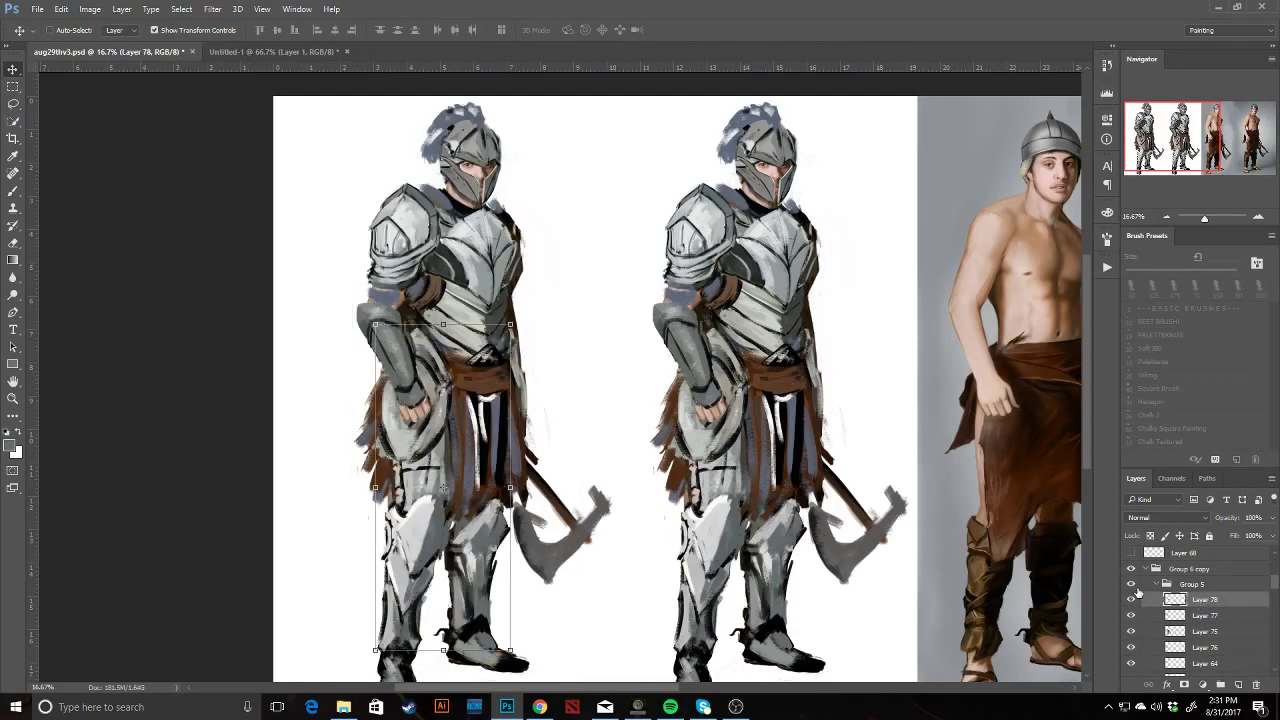
Toggle Group 5 inside Group 6 copy to check it, and merge that group into a single layer.
left_click(1135, 591)
left_click(1135, 591)
scroll(1185, 600, "down", 1)
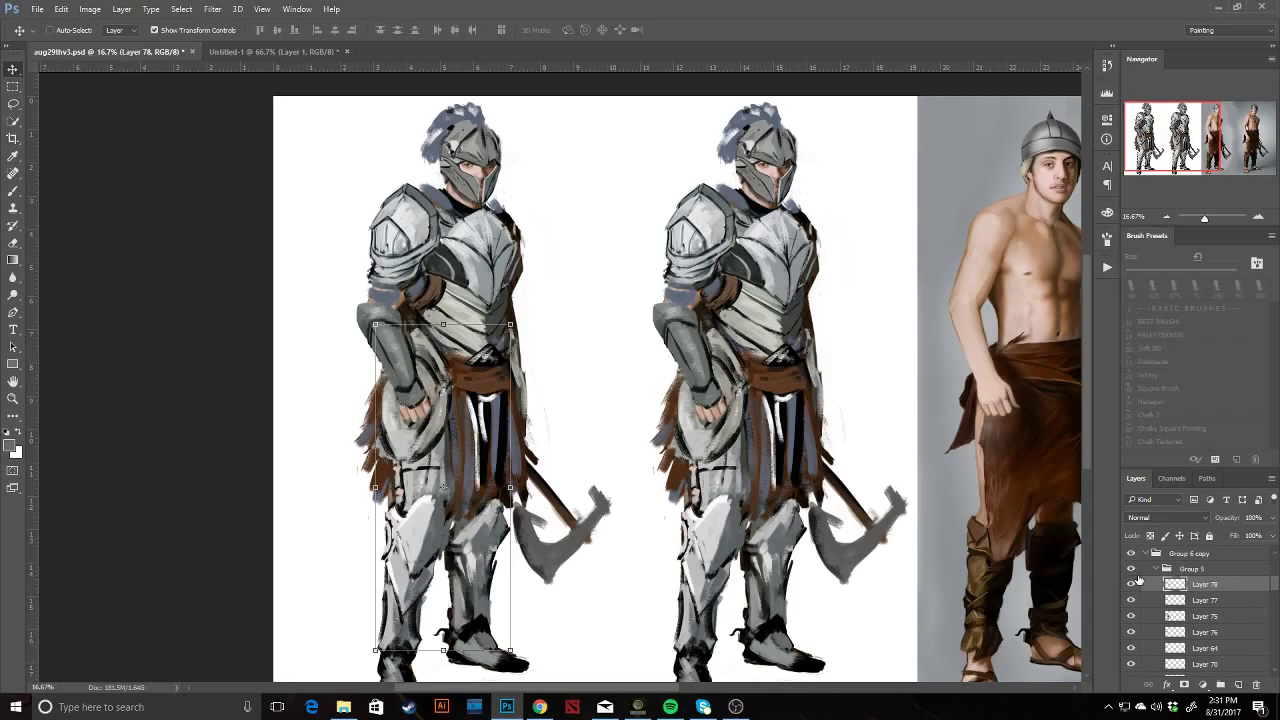
left_click(1131, 569)
left_click(1131, 571)
right_click(1195, 569)
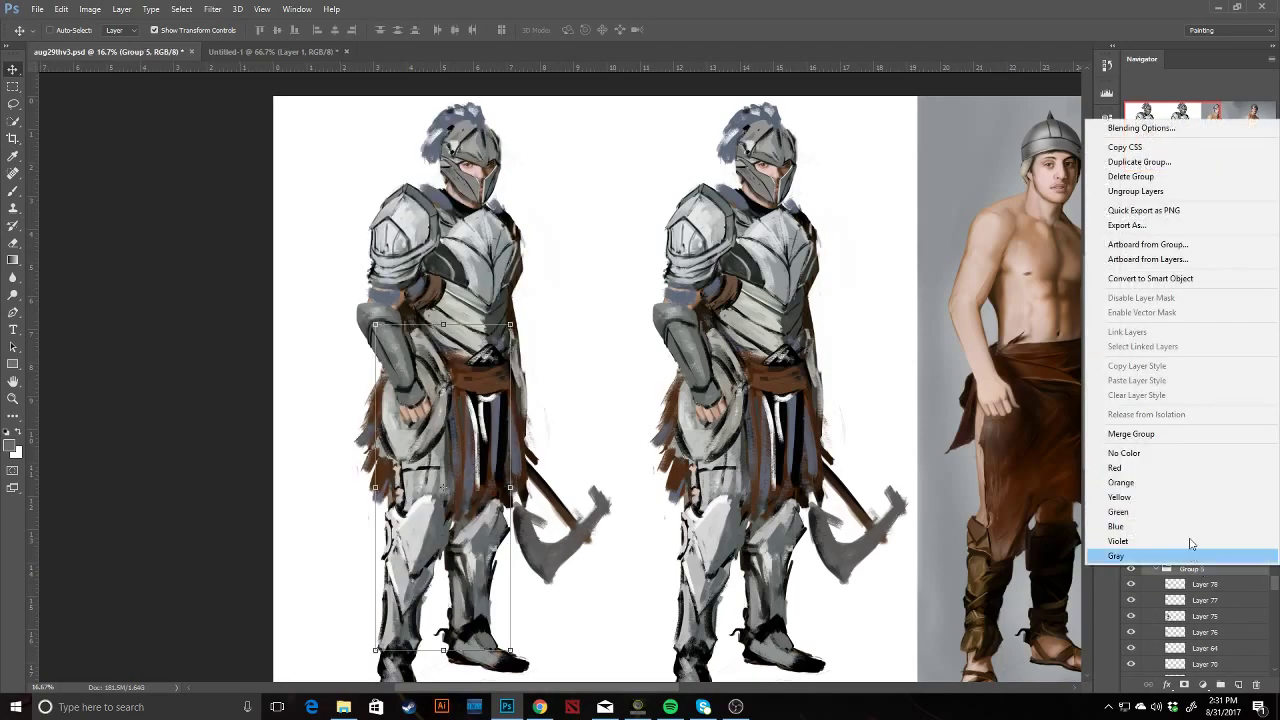
left_click(1166, 434)
Paint blue-grey sampled near the collar over the copied knight's waist, using BEST BRUSH at 200 px.
key("z")
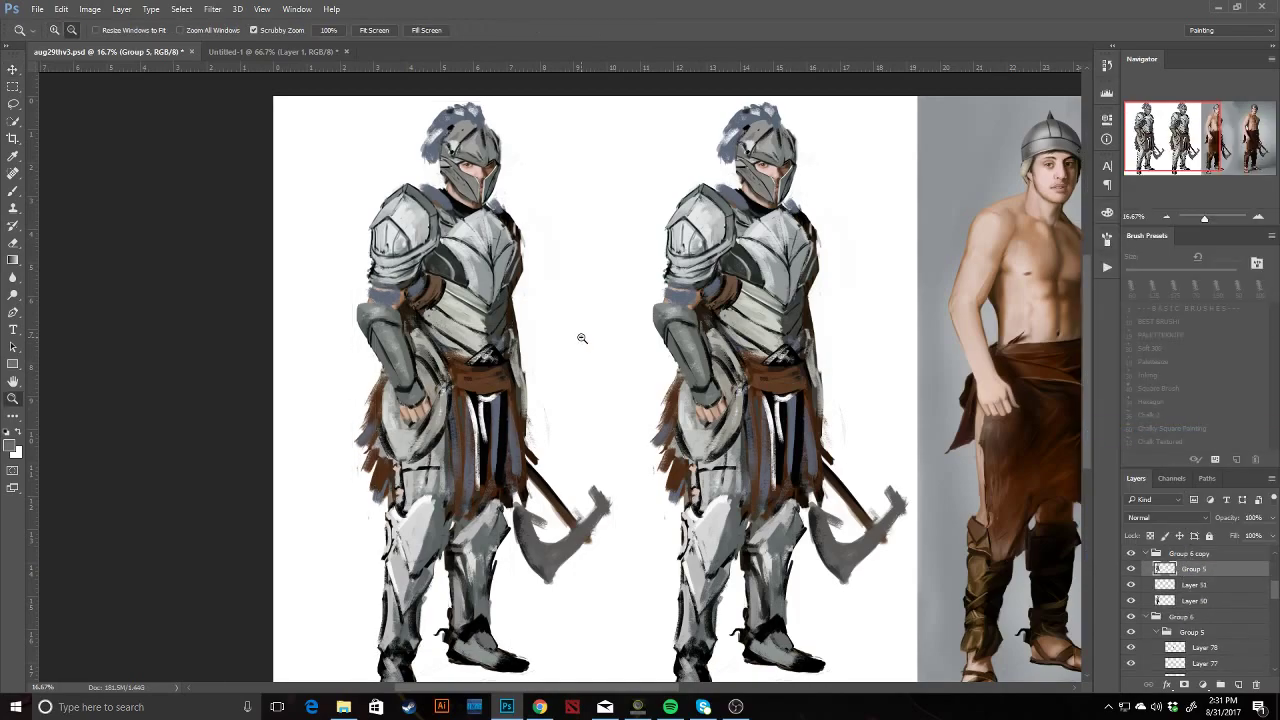
left_click(580, 337, "alt")
left_click(330, 396)
mouse_move(349, 391)
left_mouse_down()
mouse_move(529, 370)
mouse_move(641, 424)
left_mouse_up()
key("b")
left_click(484, 368, "alt")
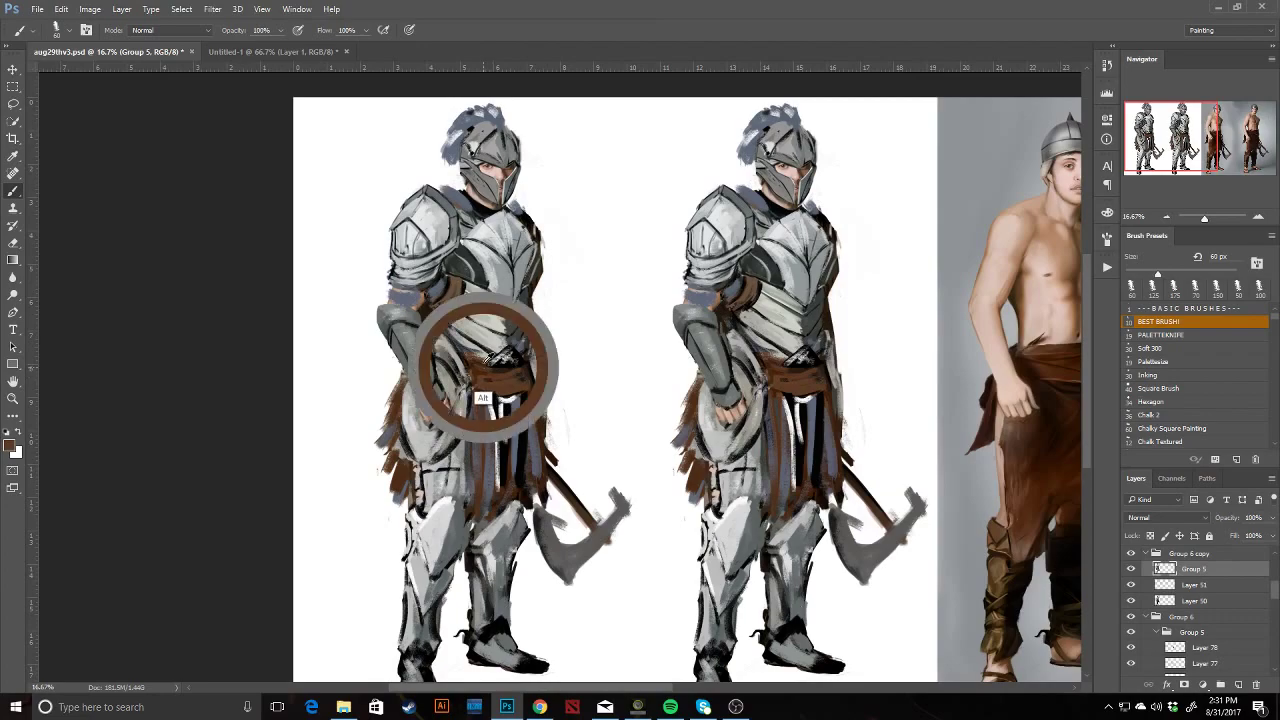
key("bracketleft")
key("bracketleft")
key("bracketleft")
key("bracketleft")
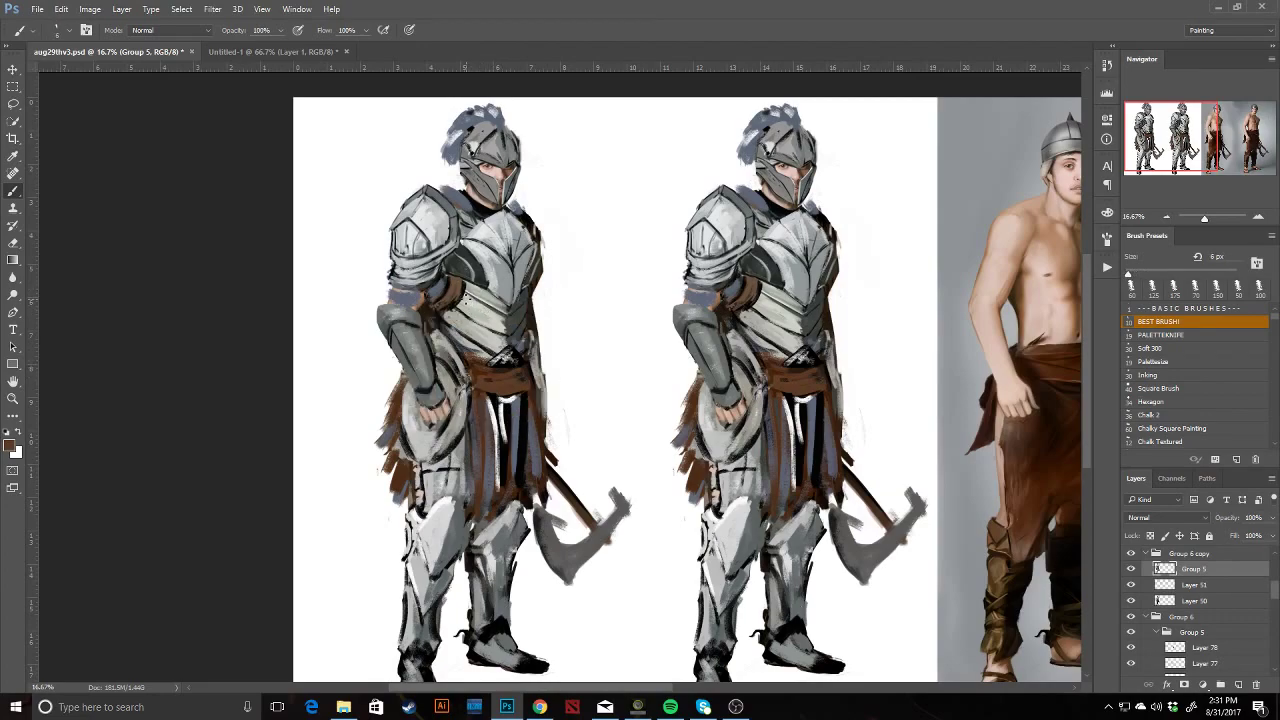
key("bracketright")
key("bracketright")
key("bracketright")
key("bracketright")
key("bracketright")
key("bracketright")
key("bracketright")
key("bracketright")
key("bracketright")
key("bracketright")
key("bracketright")
key("bracketright")
key("bracketright")
key("bracketright")
key("bracketright")
key("bracketright")
key("bracketright")
left_click(464, 202, "alt")
key("bracketright")
key("bracketright")
key("bracketright")
key("bracketright")
mouse_move(471, 300)
left_mouse_down()
mouse_move(459, 418)
mouse_move(470, 330)
mouse_move(483, 362)
mouse_move(486, 352)
mouse_move(458, 306)
mouse_move(440, 350)
left_mouse_up()
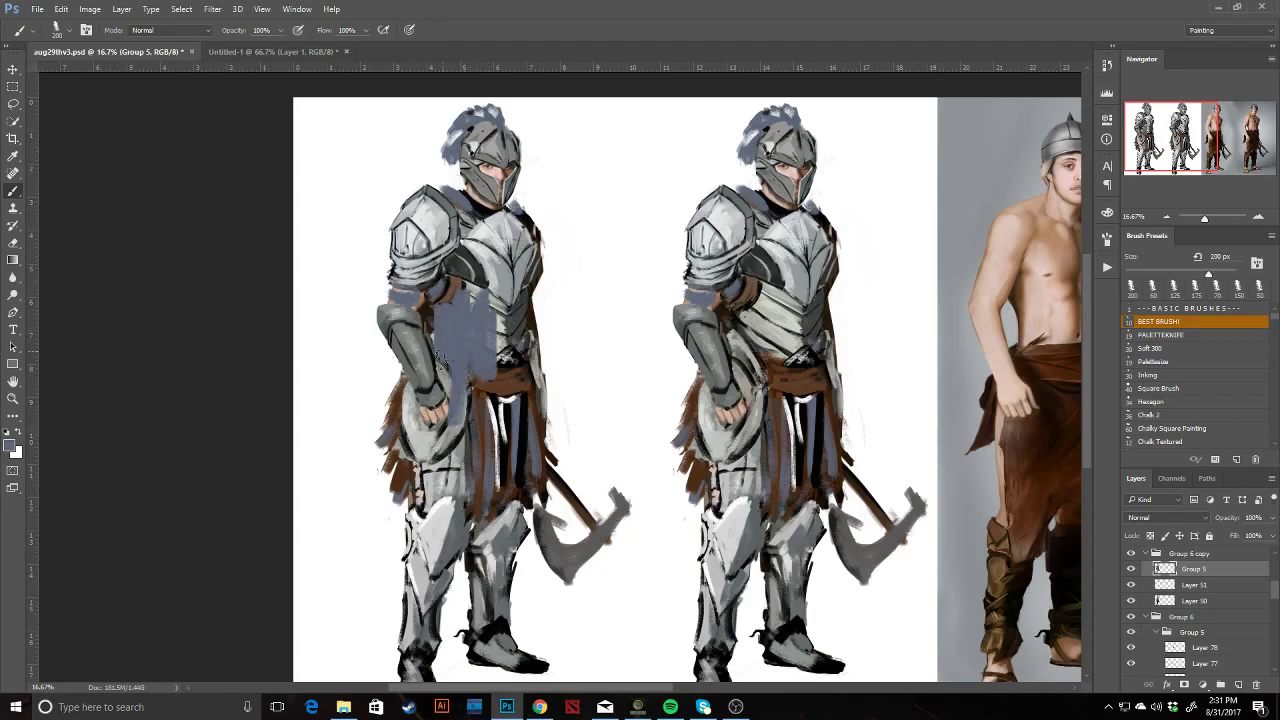
Extend the blue-grey tunic over the copied knight's midriff and up both sides of the breastplate to the shoulders.
left_click(446, 302, "alt")
mouse_move(446, 304)
left_mouse_down()
mouse_move(439, 342)
mouse_move(437, 303)
mouse_move(442, 370)
mouse_move(437, 324)
mouse_move(435, 365)
mouse_move(450, 309)
mouse_move(456, 380)
left_mouse_up()
left_click(443, 324, "alt")
key("z")
left_click(489, 357, "alt")
key("b")
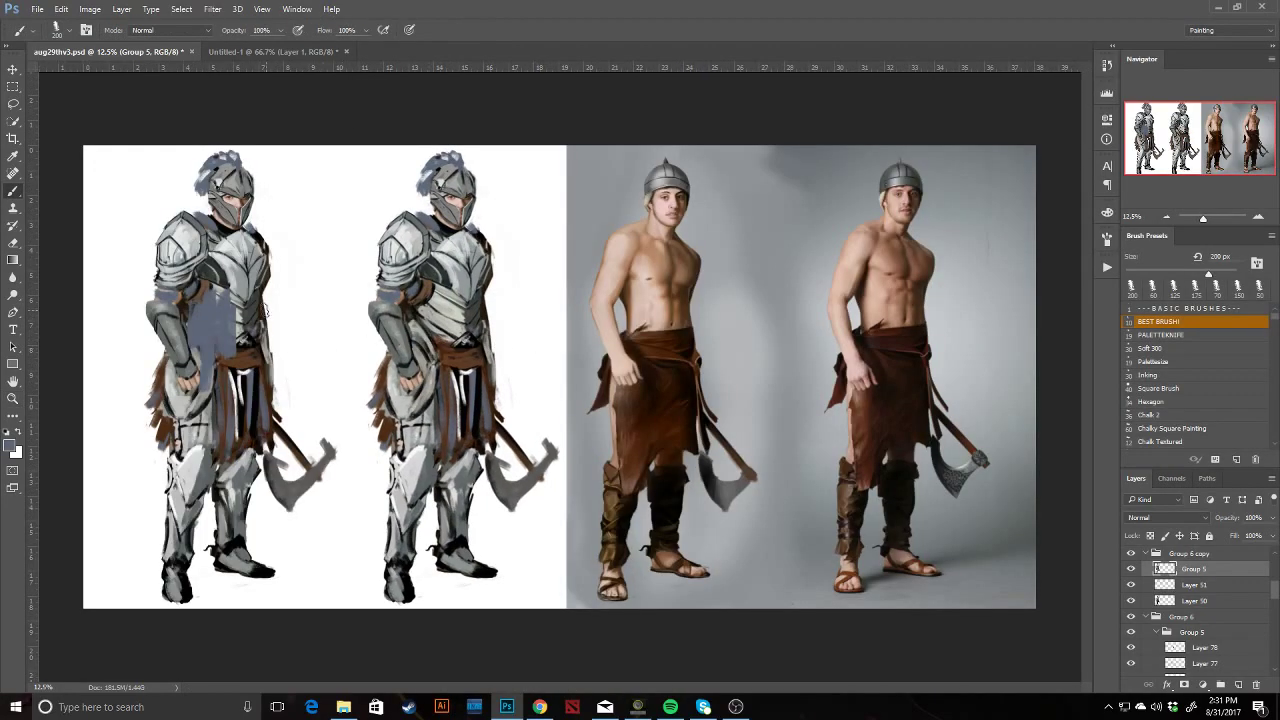
mouse_move(258, 337)
left_mouse_down()
mouse_move(241, 420)
mouse_move(201, 380)
mouse_move(241, 346)
mouse_move(216, 311)
mouse_move(223, 277)
mouse_move(208, 302)
mouse_move(209, 238)
mouse_move(208, 292)
left_mouse_up()
mouse_move(217, 242)
left_mouse_down()
mouse_move(222, 313)
mouse_move(252, 242)
left_mouse_up()
Fill in the tunic's torso and paint a blue-grey flap down over the thigh below the resting hand.
key("z")
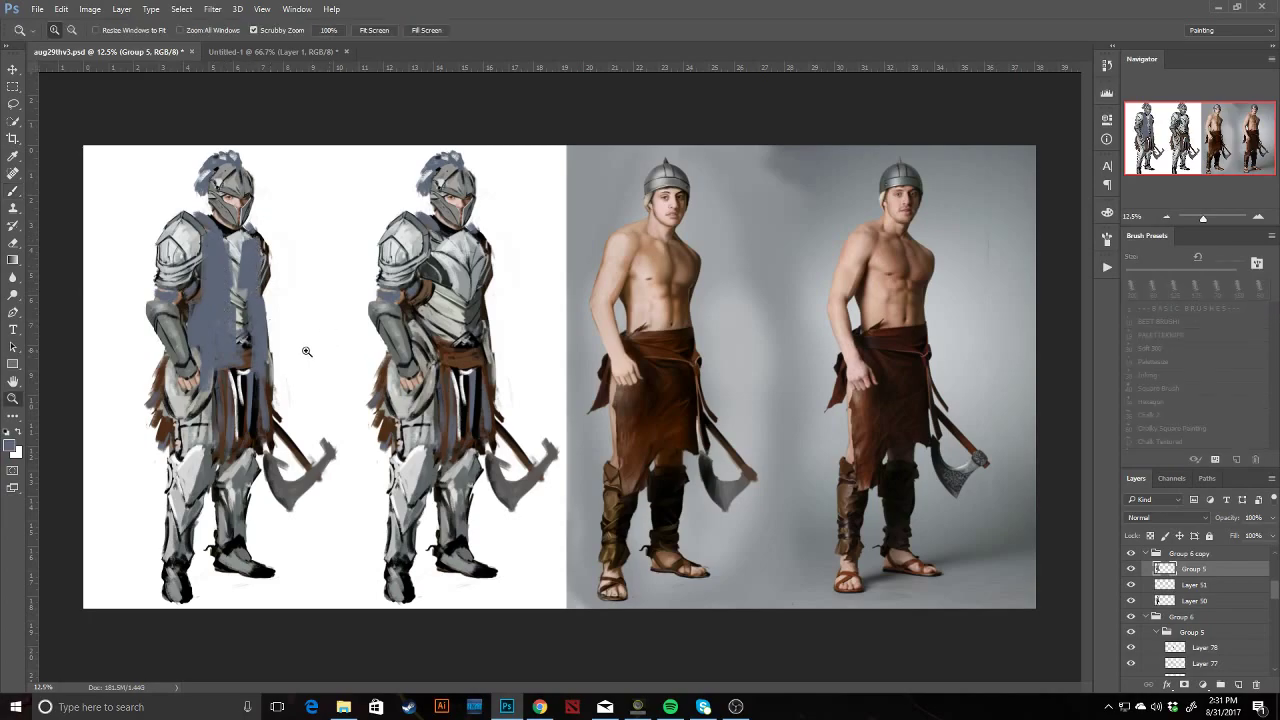
left_click(300, 354)
left_click_drag(329, 354, 405, 355)
key("b")
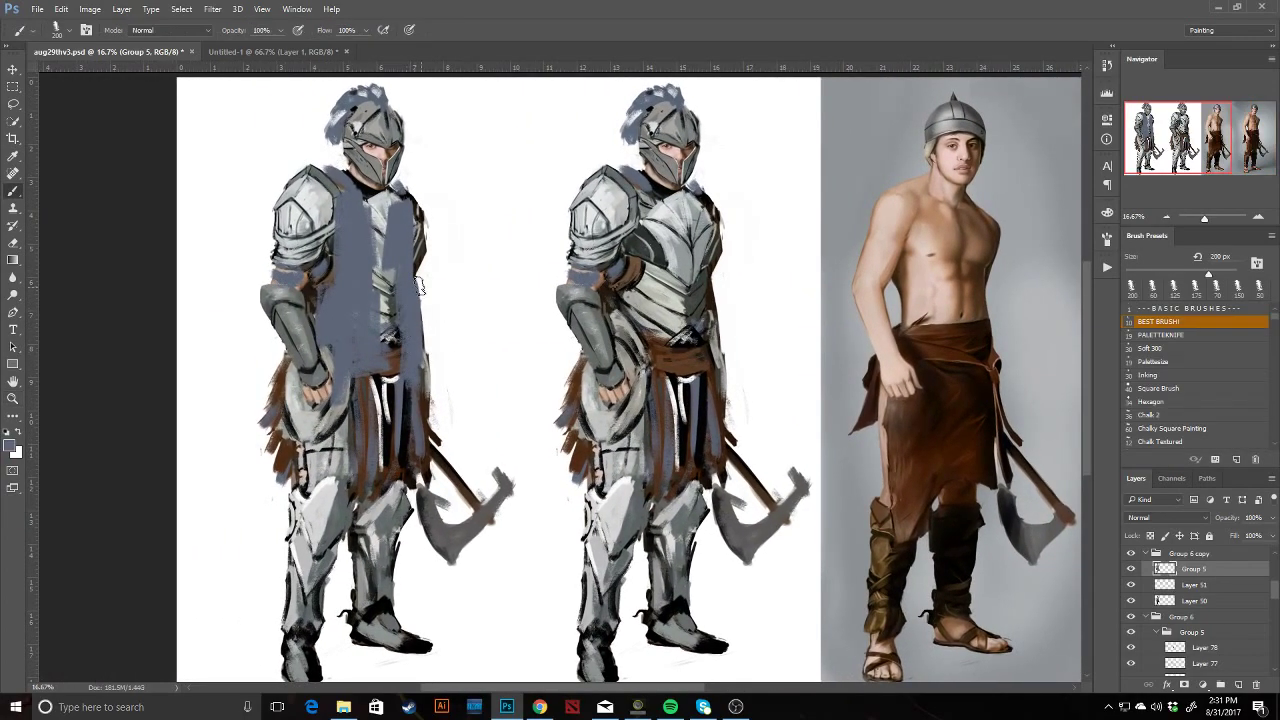
mouse_move(374, 234)
left_mouse_down()
mouse_move(341, 436)
mouse_move(344, 362)
mouse_move(328, 331)
left_mouse_up()
mouse_move(310, 421)
left_mouse_down()
mouse_move(338, 440)
mouse_move(322, 465)
mouse_move(317, 426)
left_mouse_up()
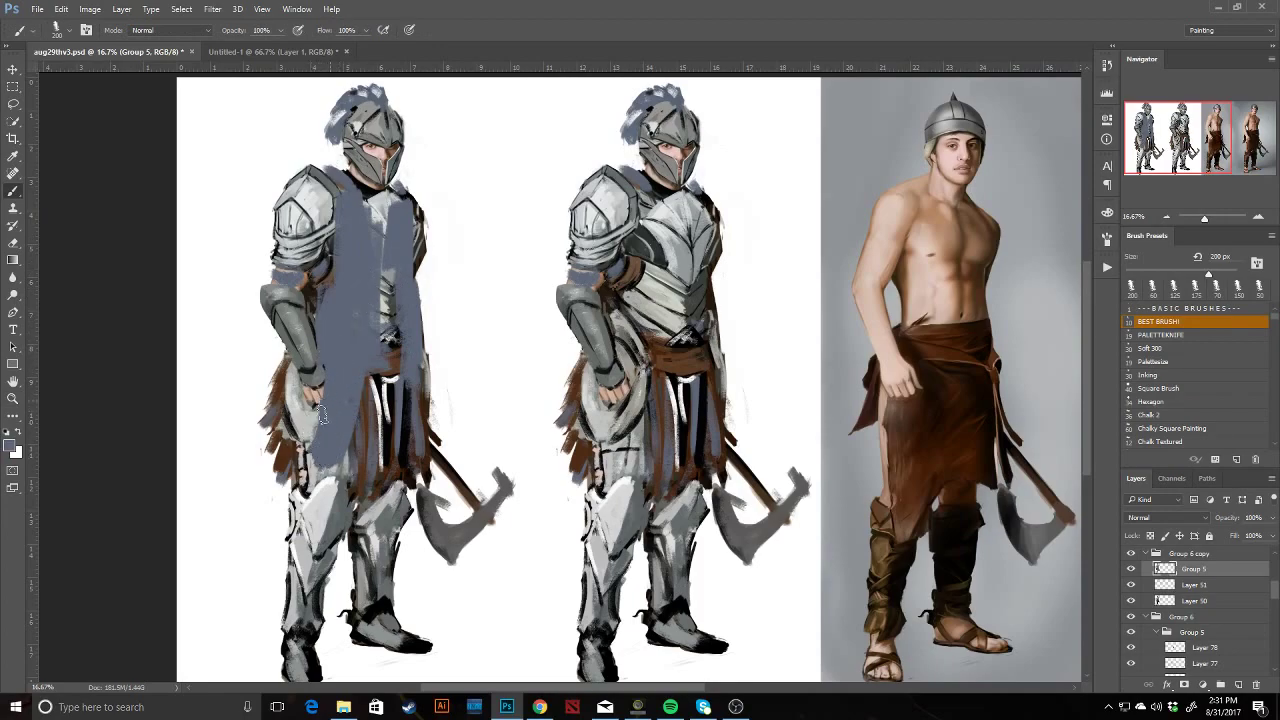
Erase the paint around the copied knight's resting hand to bring out the fingers beneath.
key("e")
mouse_move(323, 375)
left_mouse_down()
mouse_move(312, 408)
mouse_move(318, 388)
mouse_move(332, 384)
mouse_move(338, 400)
left_mouse_up()
left_click(352, 368, "alt")
key("Return")
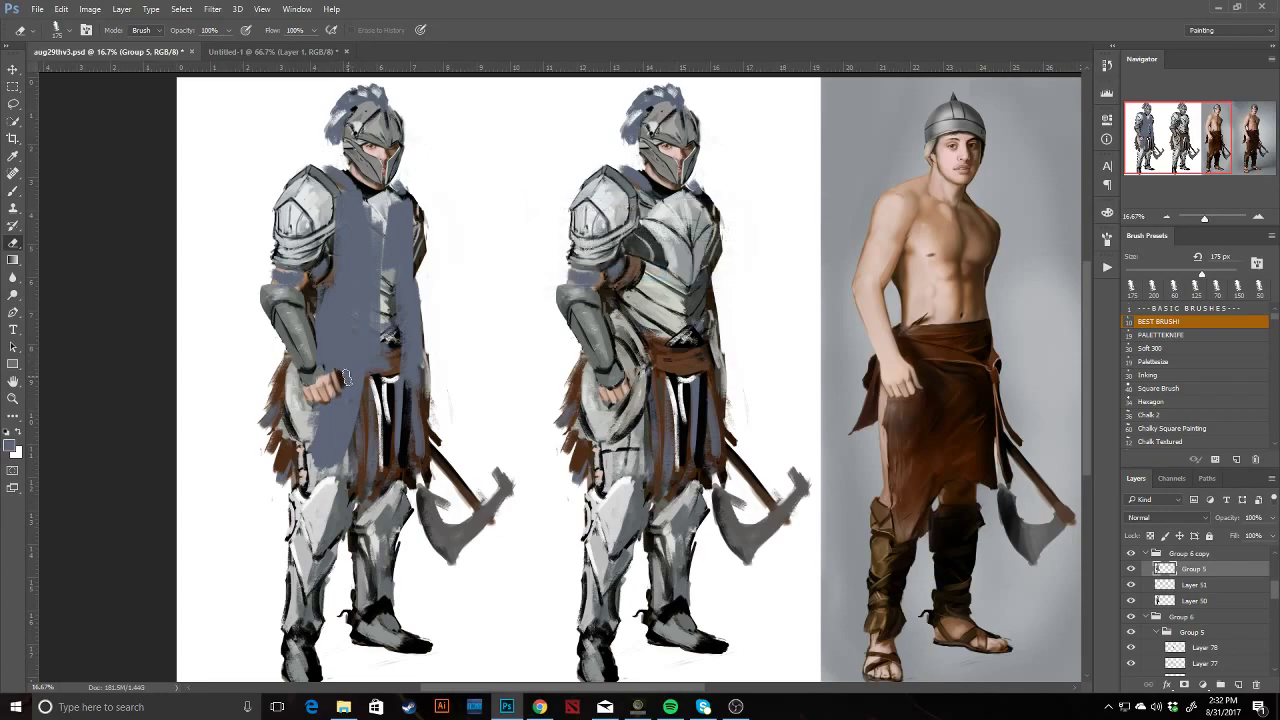
key("b")
key("e")
key("b")
left_click(421, 417, "alt")
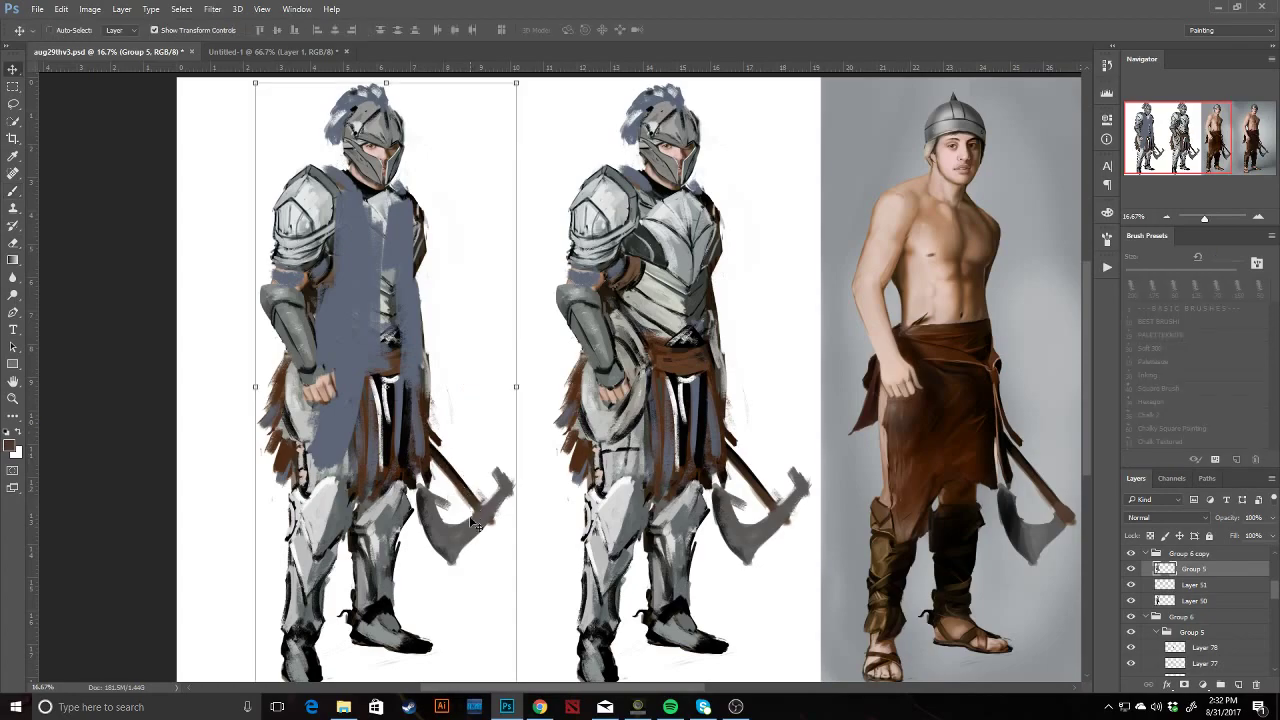
key("e")
key("b")
left_click(392, 192, "alt")
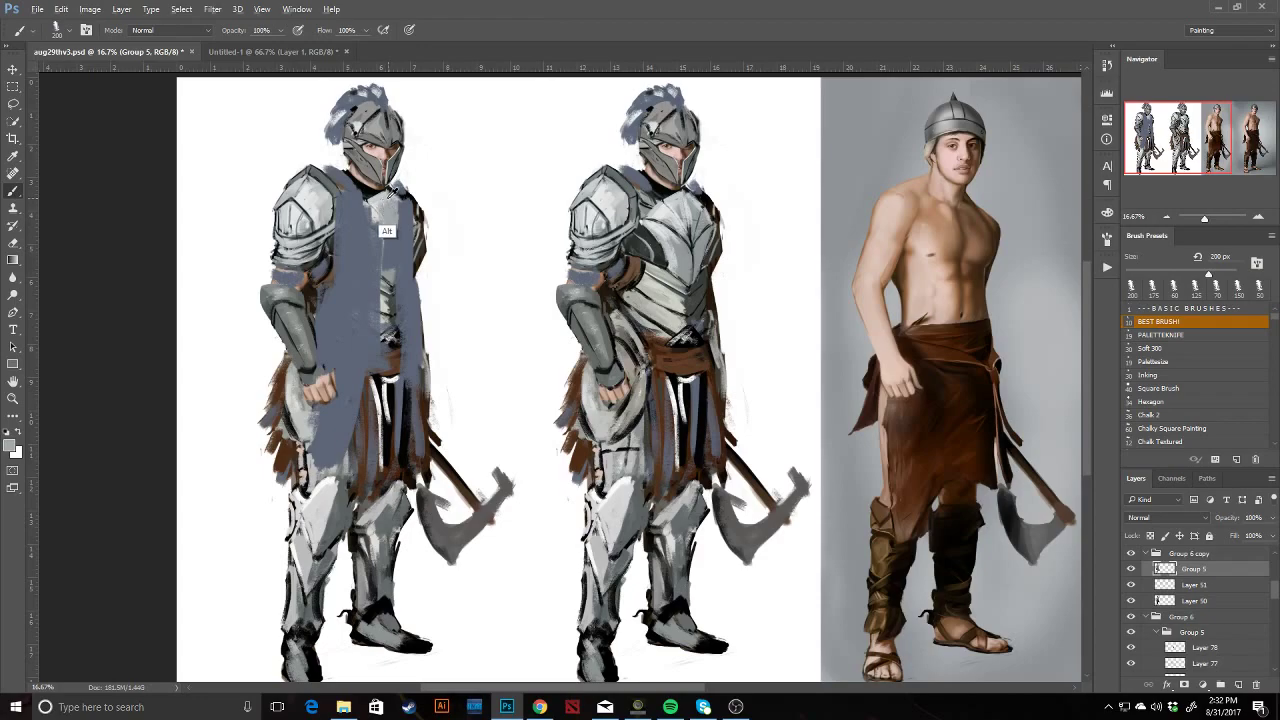
left_click_drag(365, 150, 457, 174)
key("e")
key("b")
left_click(473, 155, "alt")
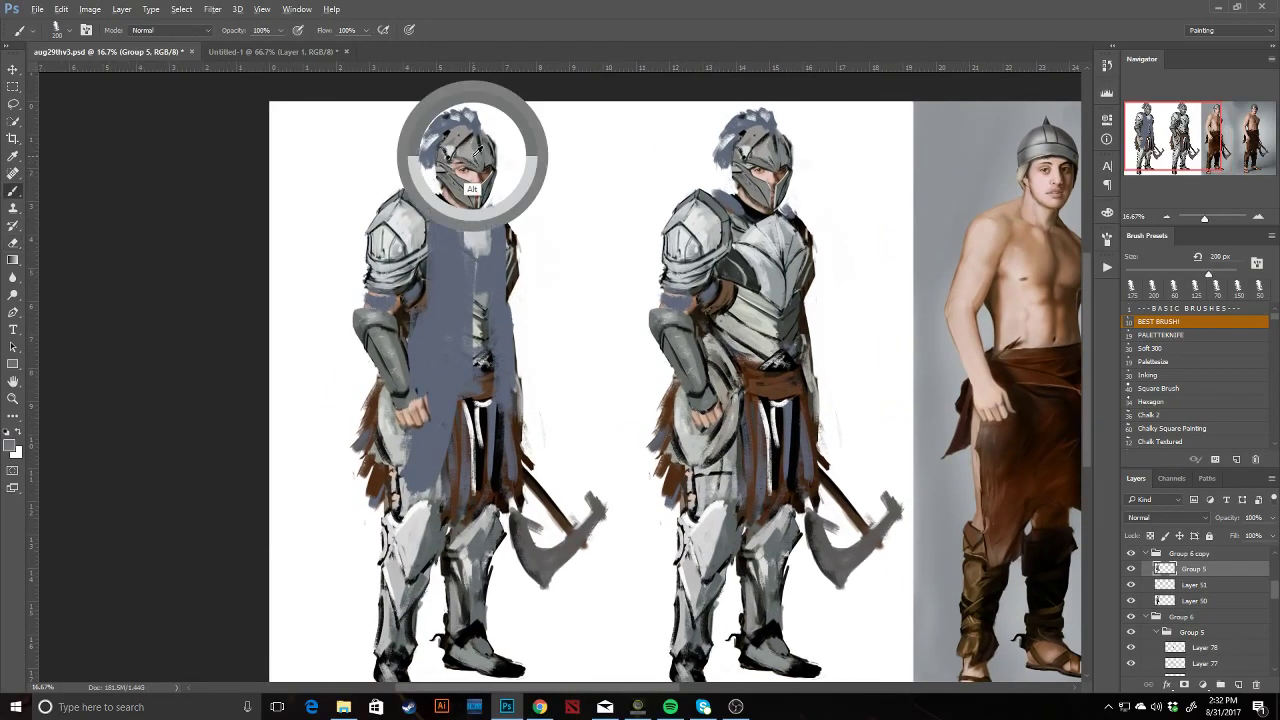
left_click_drag(458, 160, 465, 163)
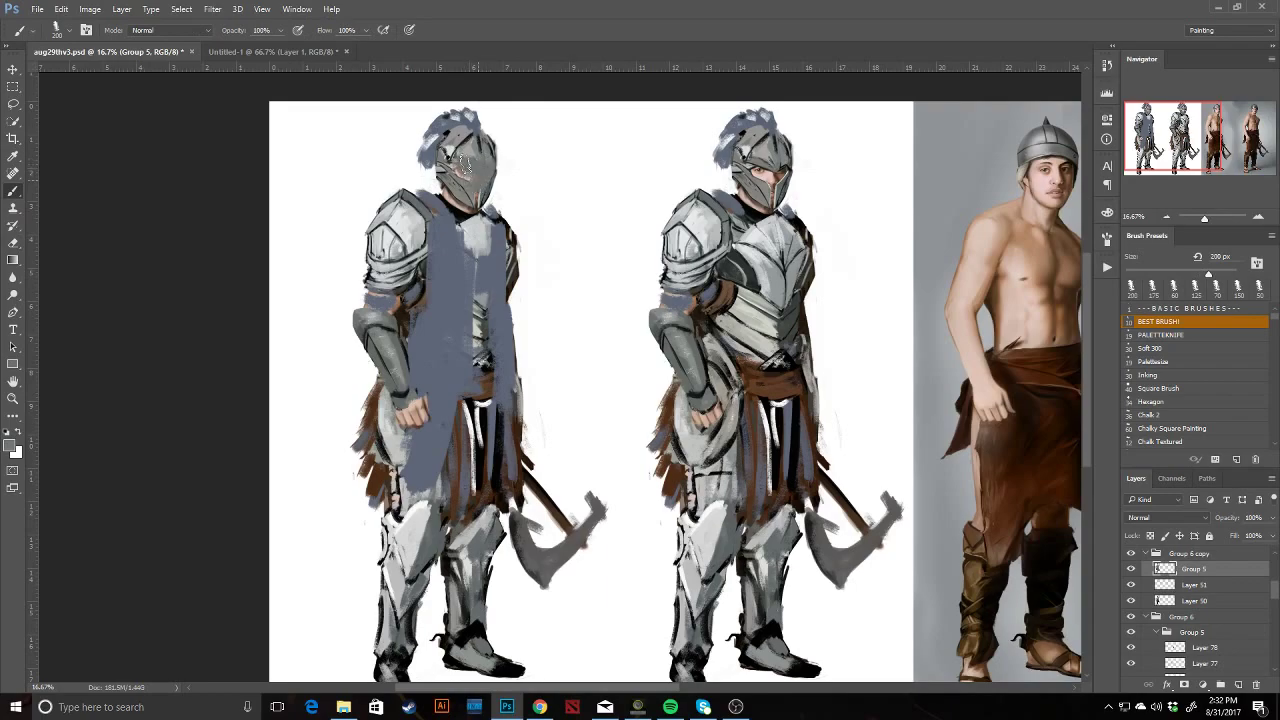
key("ctrl+alt+z")
key("ctrl+alt+z")
key("ctrl+alt+z")
Erase the lower visor of the copied knight's helmet to uncover the bearded face beneath.
key("e")
mouse_move(474, 187)
left_mouse_down()
mouse_move(463, 182)
mouse_move(486, 198)
mouse_move(475, 205)
left_mouse_up()
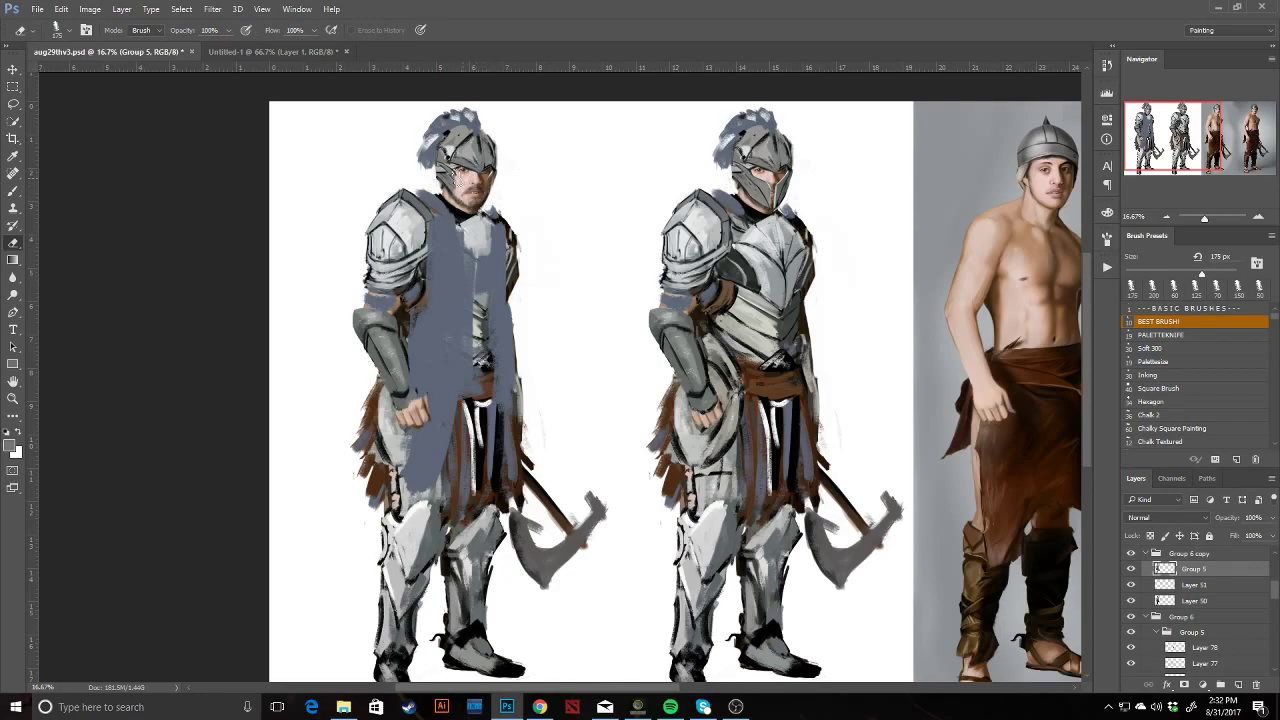
key("b")
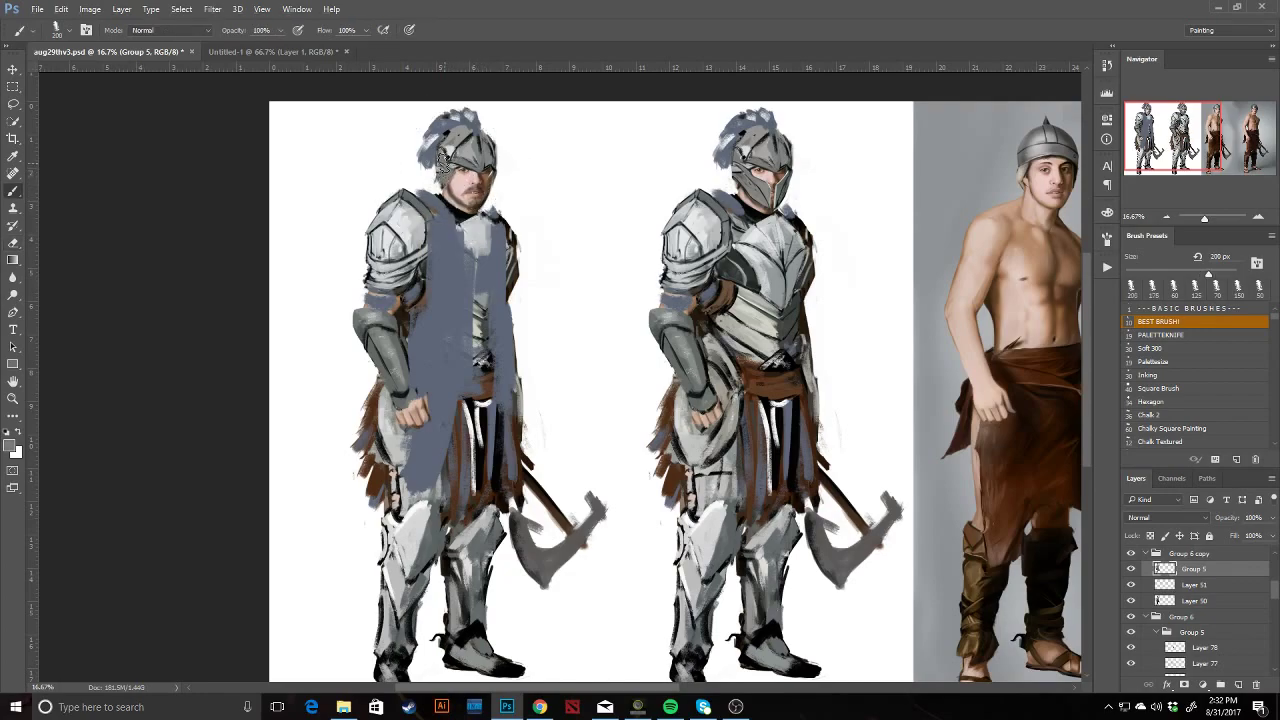
Paint grey over the side of the copied knight's helmet and trim the plume above it.
left_click(486, 198, "alt")
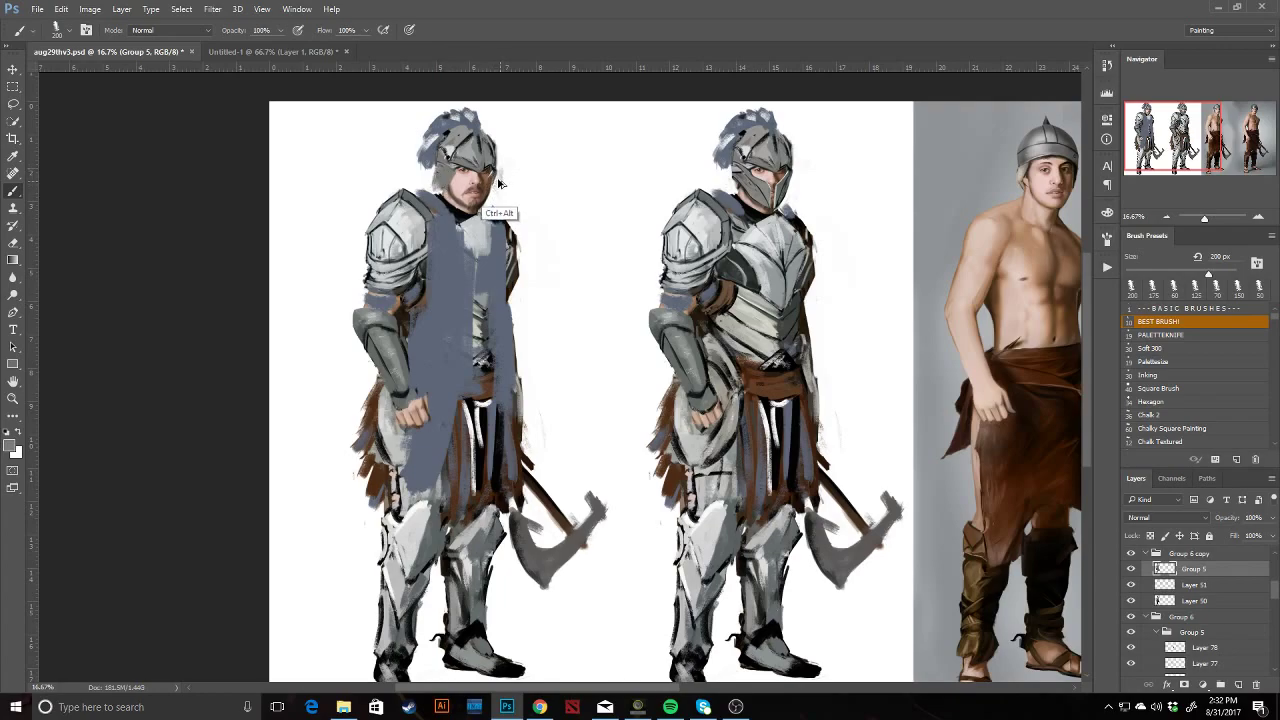
mouse_move(415, 176)
left_mouse_down()
mouse_move(491, 176)
mouse_move(494, 150)
mouse_move(526, 116)
left_mouse_up()
key("e")
key("b")
left_click_drag(461, 247, 489, 240)
left_click(491, 243, "alt")
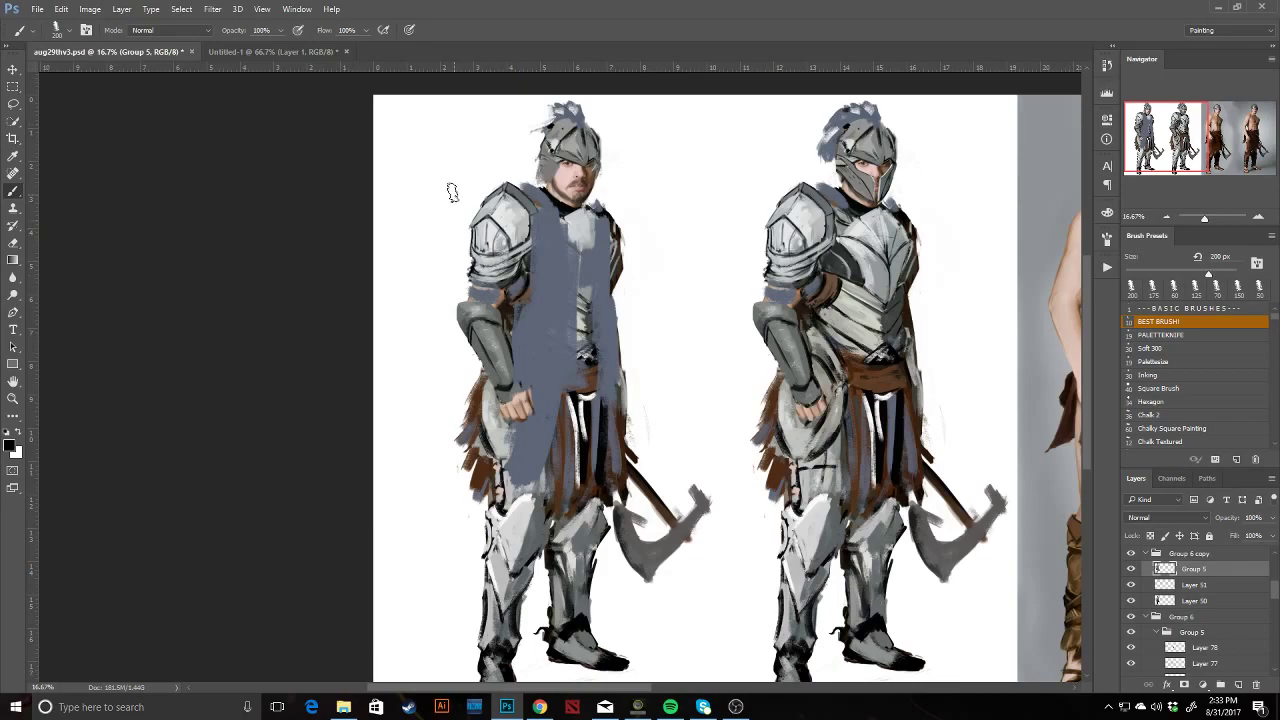
Paint light and mid-grey tones down the breastplate strip showing between the copied knight's tunic panels.
left_click(566, 211, "alt")
left_click_drag(568, 210, 571, 264)
left_click_drag(516, 480, 530, 466)
left_click(584, 260, "alt")
mouse_move(585, 226)
left_mouse_down()
mouse_move(575, 289)
mouse_move(568, 246)
mouse_move(574, 272)
mouse_move(586, 261)
mouse_move(540, 330)
left_mouse_up()
Extend the blue-grey tunic over the copied knight's near hip and thigh and across the waist.
key("z")
mouse_move(860, 450)
left_mouse_down()
mouse_move(517, 374)
mouse_move(581, 398)
mouse_move(710, 406)
left_mouse_up()
key("b")
left_click(352, 378, "alt")
mouse_move(354, 380)
left_mouse_down()
mouse_move(305, 478)
mouse_move(371, 463)
mouse_move(294, 461)
mouse_move(288, 481)
mouse_move(278, 395)
mouse_move(296, 474)
left_mouse_up()
mouse_move(342, 410)
left_mouse_down()
mouse_move(363, 362)
mouse_move(382, 398)
mouse_move(390, 487)
mouse_move(515, 448)
left_mouse_up()
Try to erase the tunic's lower front below the waist, between the copied knight's hanging strips.
key("e")
mouse_move(462, 407)
left_mouse_down()
mouse_move(456, 494)
mouse_move(475, 352)
left_mouse_up()
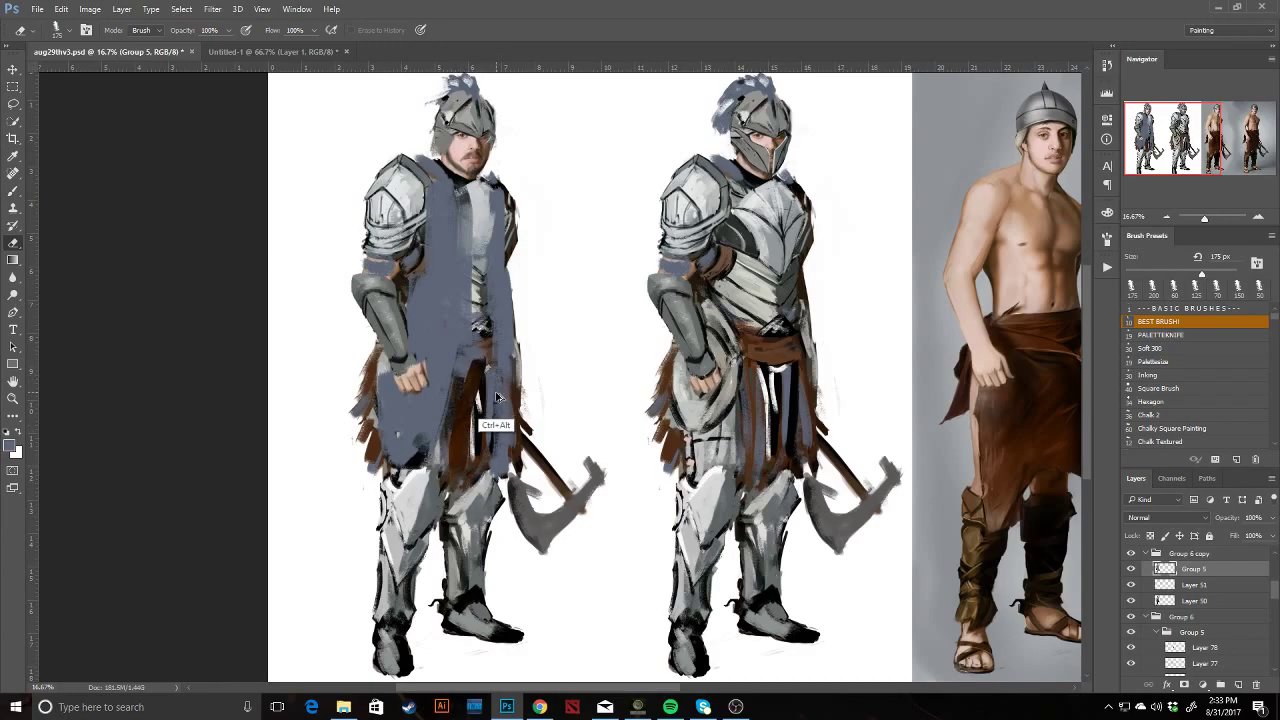
key("ctrl+alt+z")
key("ctrl+alt+z")
Brighten the copied knight's exposed breastplate strip with lighter grey strokes sampled from the armour.
key("b")
left_click(441, 468, "alt")
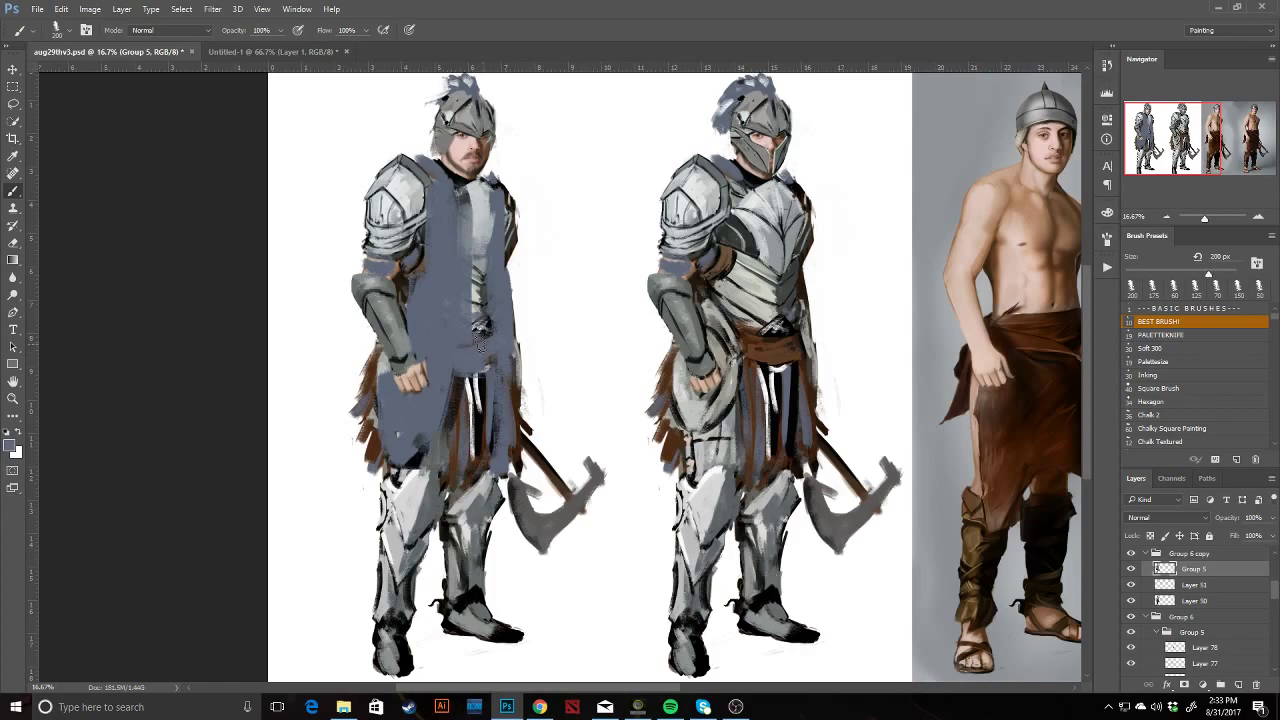
left_click(478, 218, "alt")
mouse_move(443, 140)
left_mouse_down()
mouse_move(481, 214)
mouse_move(520, 208)
mouse_move(471, 166)
left_mouse_up()
key("e")
left_click_drag(554, 241, 654, 190)
key("ctrl+z")
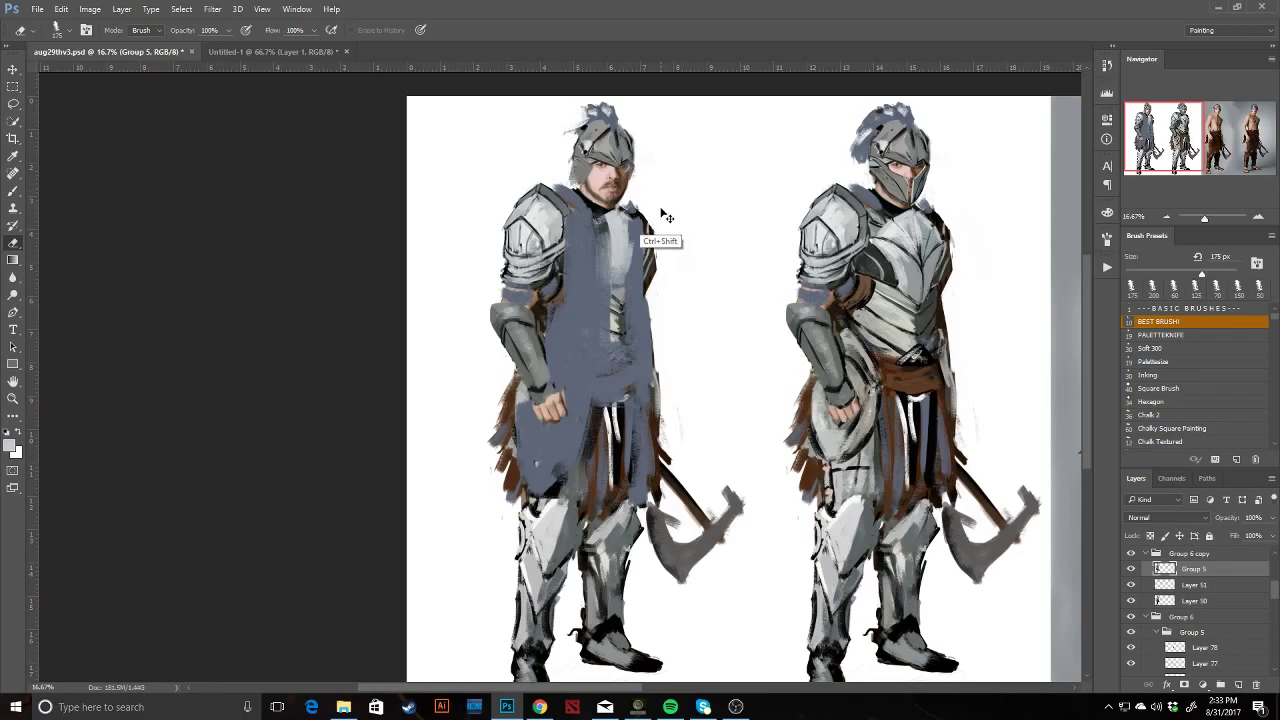
key("b")
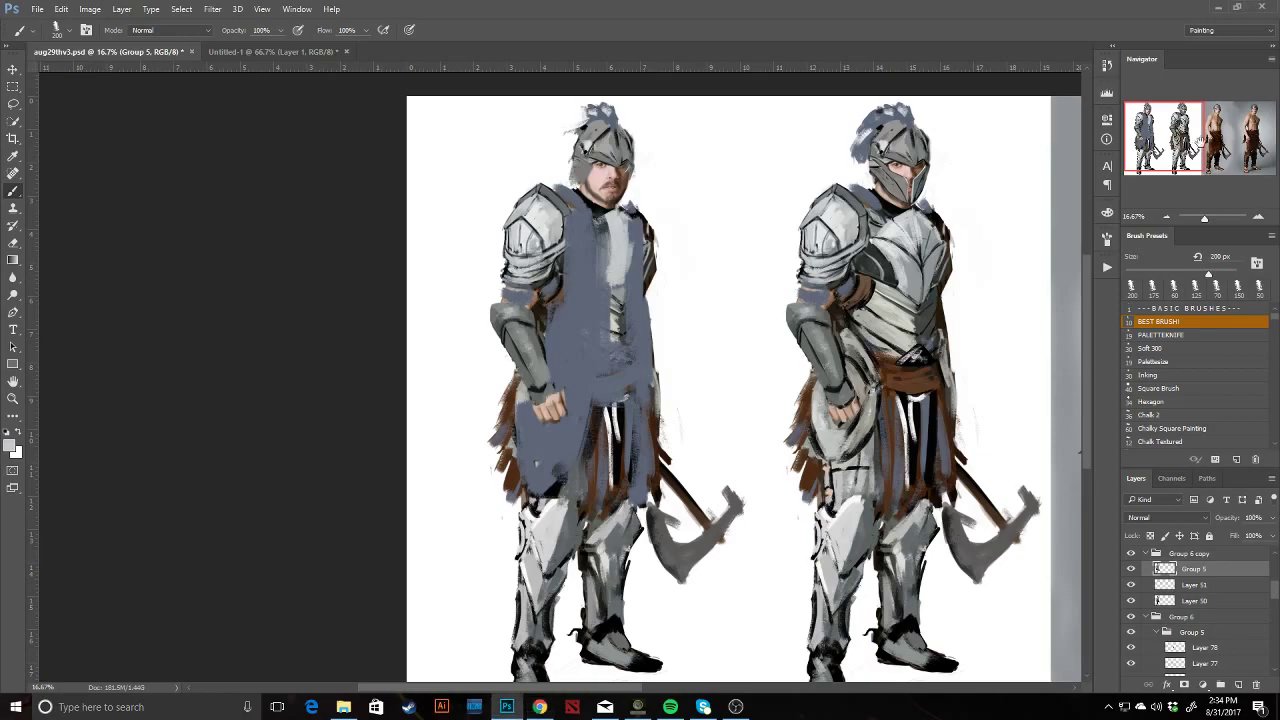
Erase the pointed outline of the copied knight's near pauldron and repaint it with a rounder shape.
key("e")
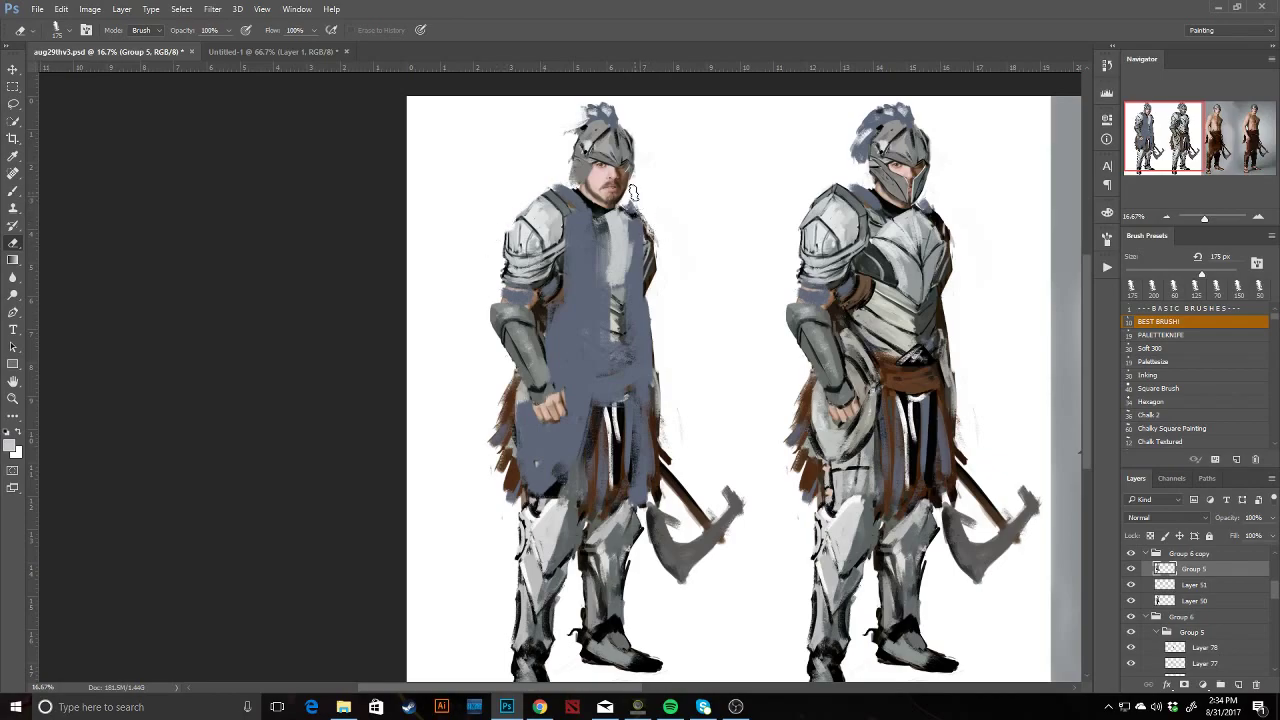
key("b")
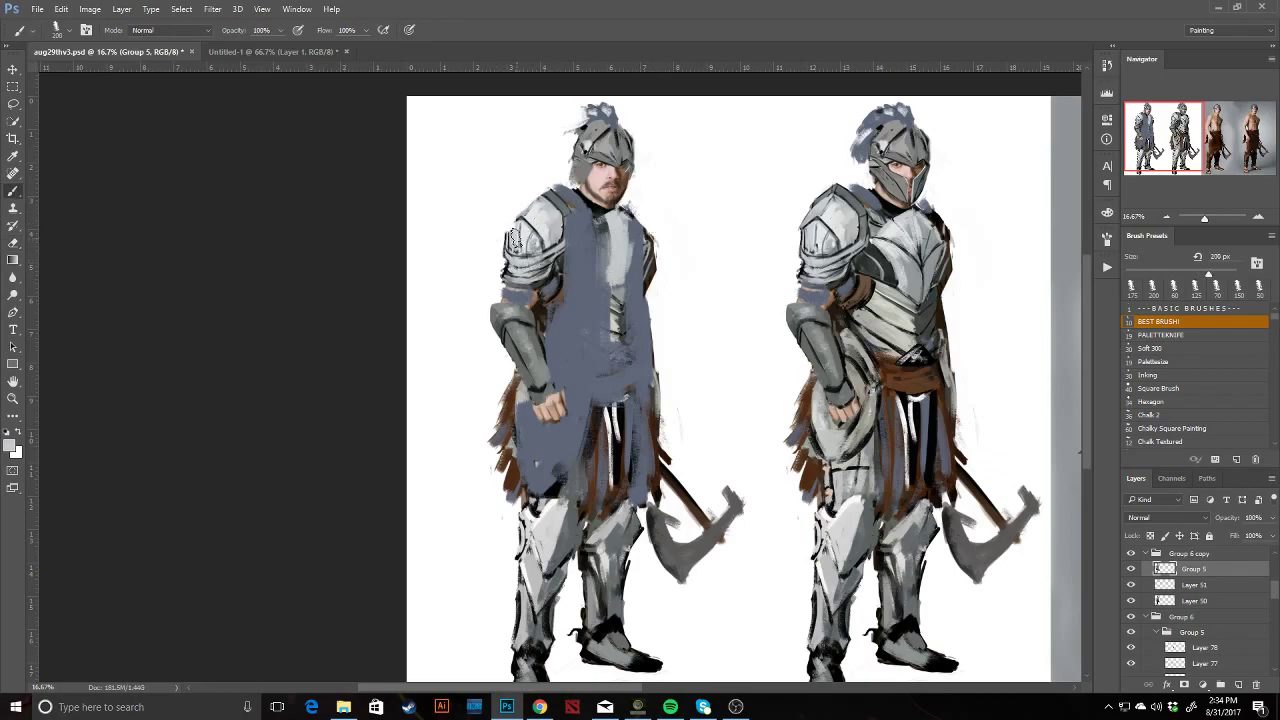
key("e")
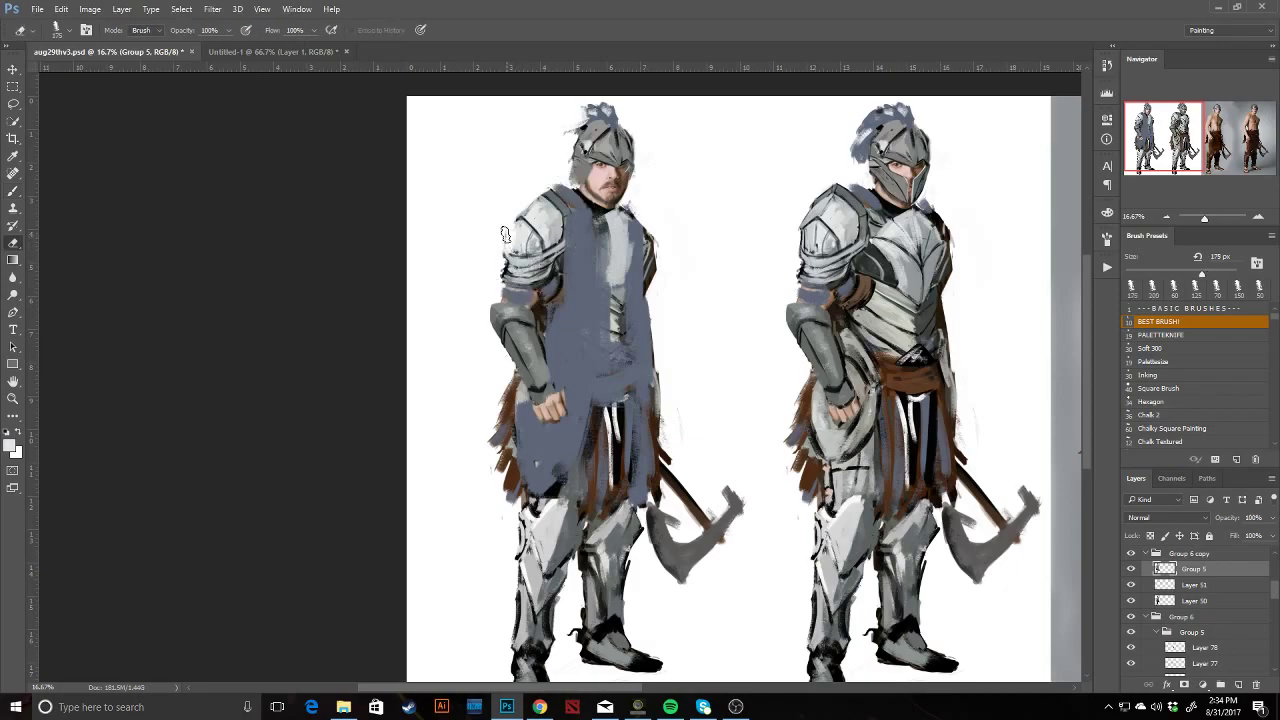
key("ctrl+alt")
Refine the rounded pauldron's plate lines with the brush reduced to 70 px.
key("b")
key("x")
key("bracketleft")
key("bracketleft")
key("bracketleft")
key("bracketleft")
key("bracketleft")
key("bracketleft")
key("bracketleft")
left_click(560, 222, "alt")
Erase the cheek guard of the copied knight's helmet to open up the side of the face.
key("e")
mouse_move(572, 176)
left_mouse_down()
mouse_move(620, 164)
mouse_move(590, 170)
left_mouse_up()
key("b")
left_click(599, 147, "alt")
key("e")
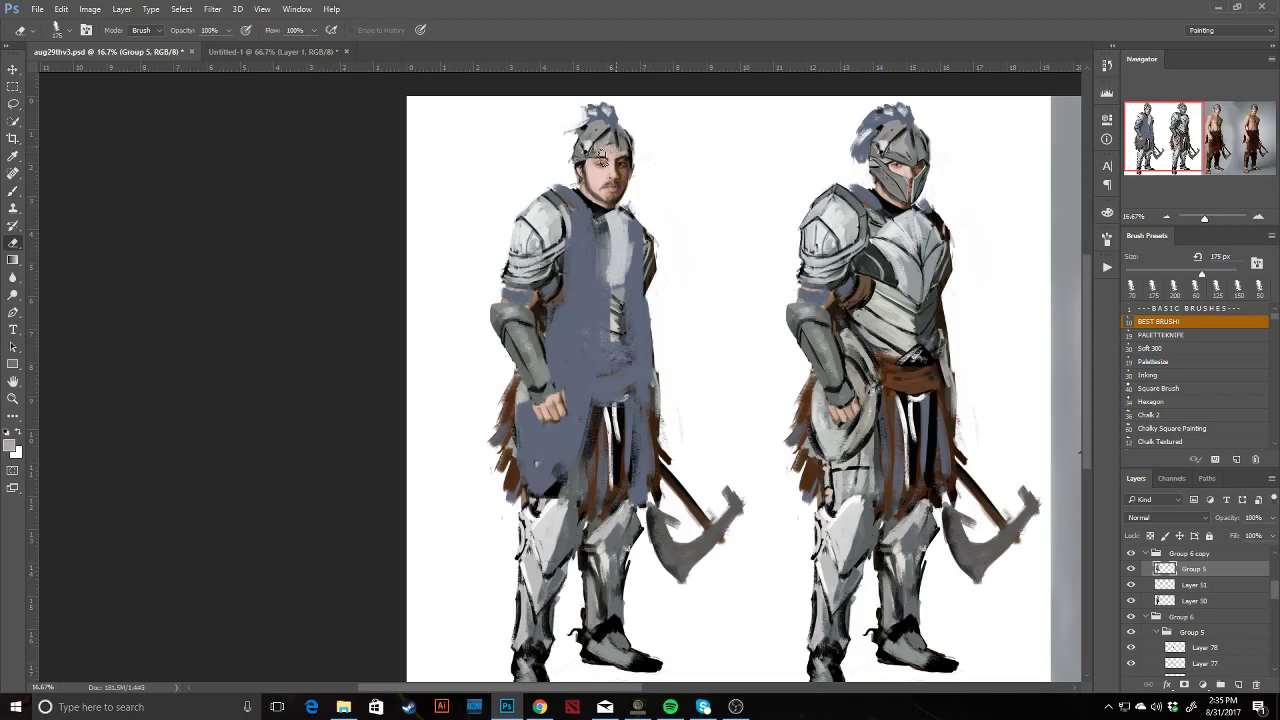
Paint the helmet's grey rim across the brow and down the far side of the copied knight's face.
key("b")
left_click(604, 151, "alt")
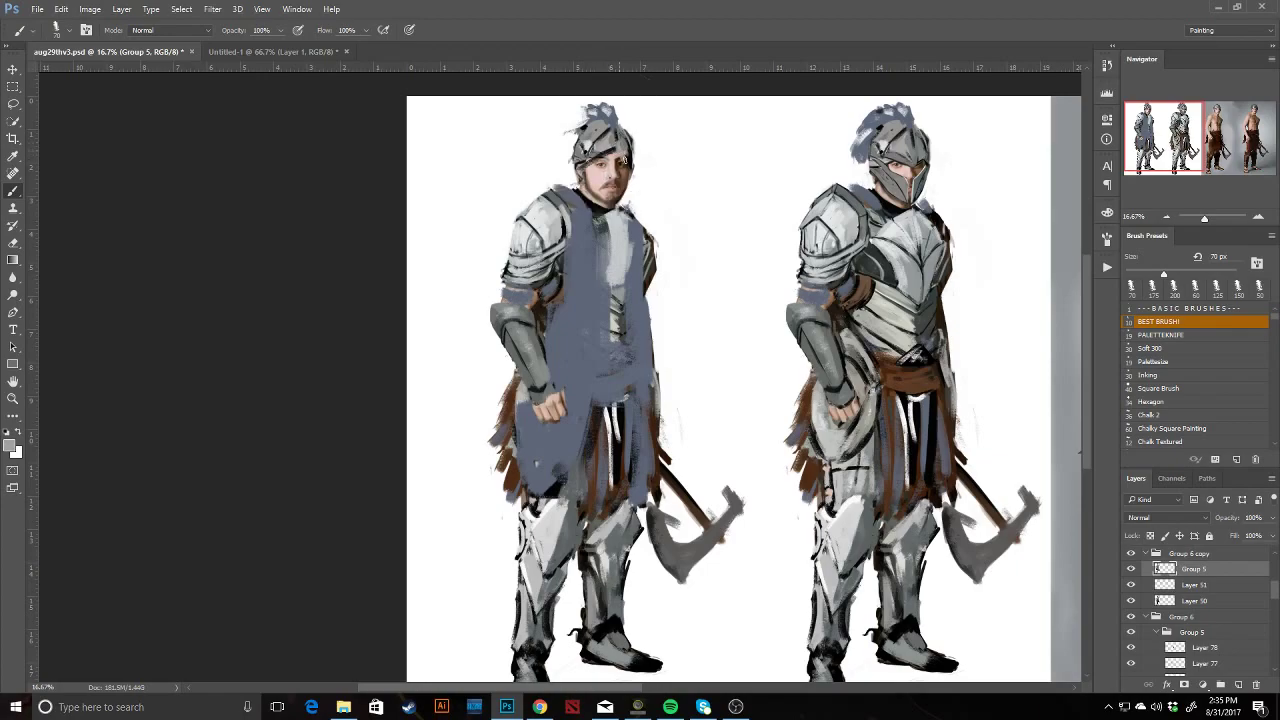
mouse_move(602, 168)
left_mouse_down()
mouse_move(618, 180)
mouse_move(718, 173)
mouse_move(730, 236)
left_mouse_up()
key("ctrl+z")
left_click(729, 185, "alt")
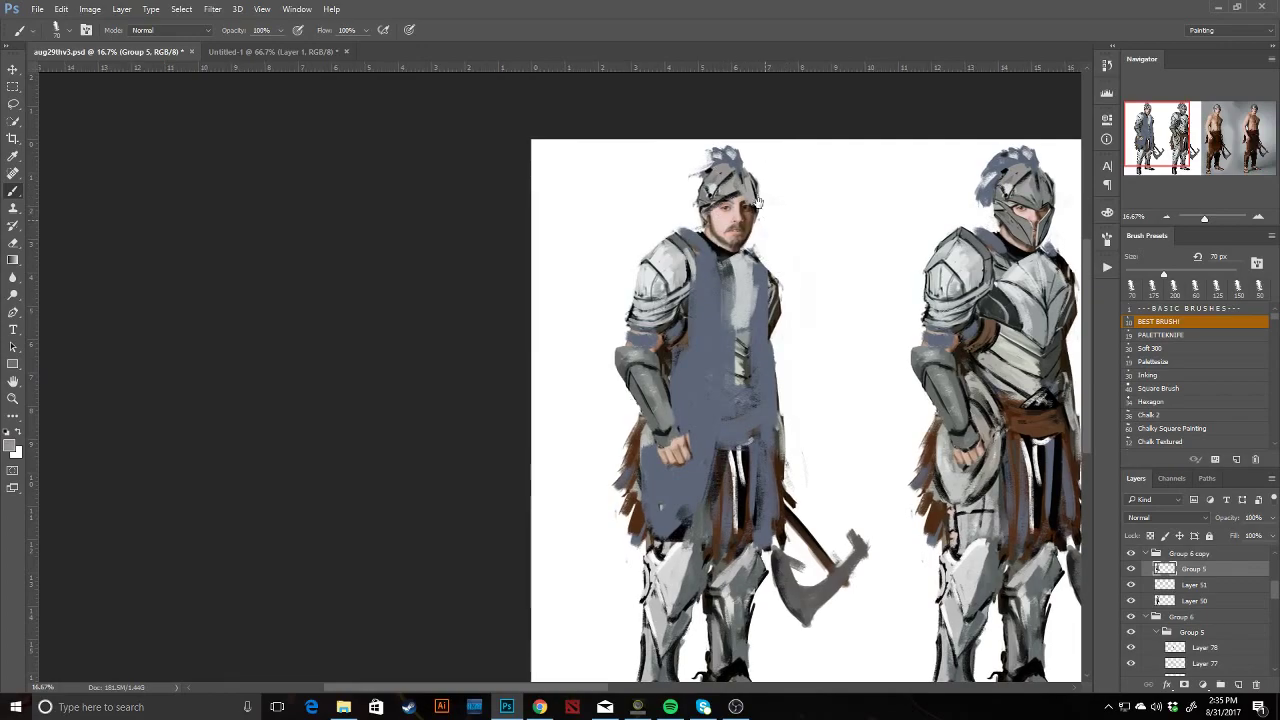
left_click_drag(759, 222, 752, 214)
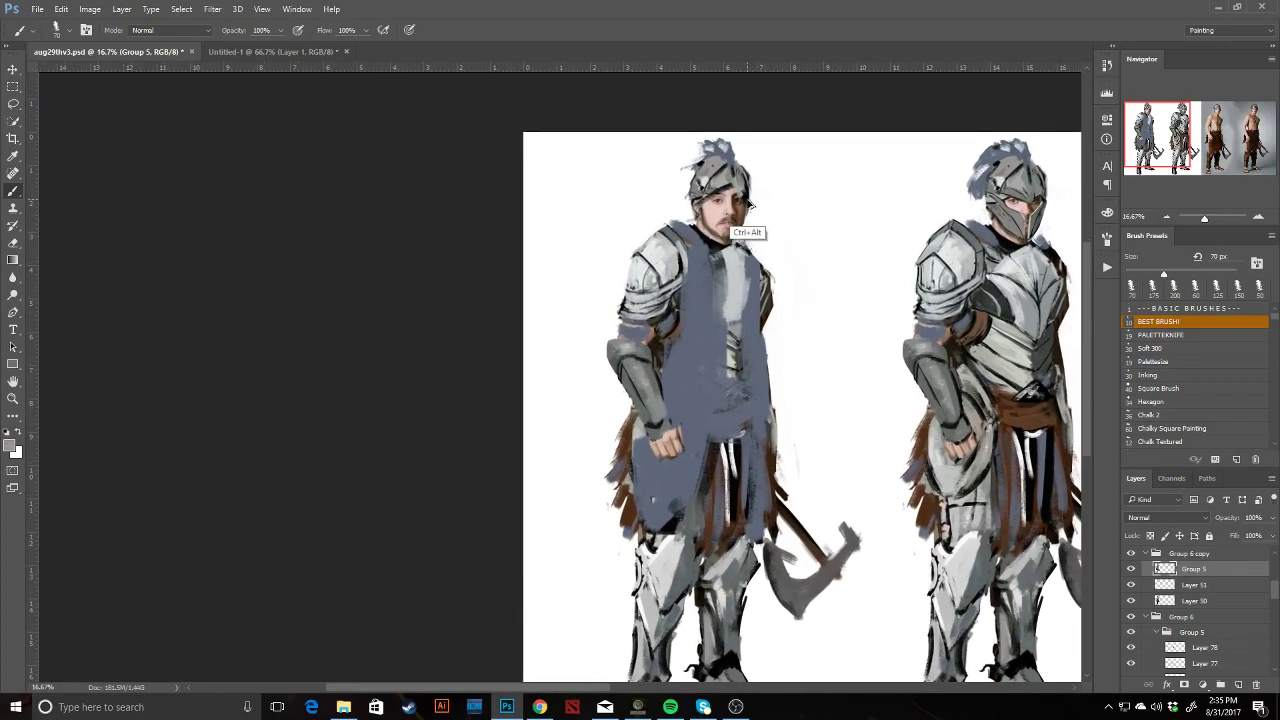
left_click(739, 179, "alt")
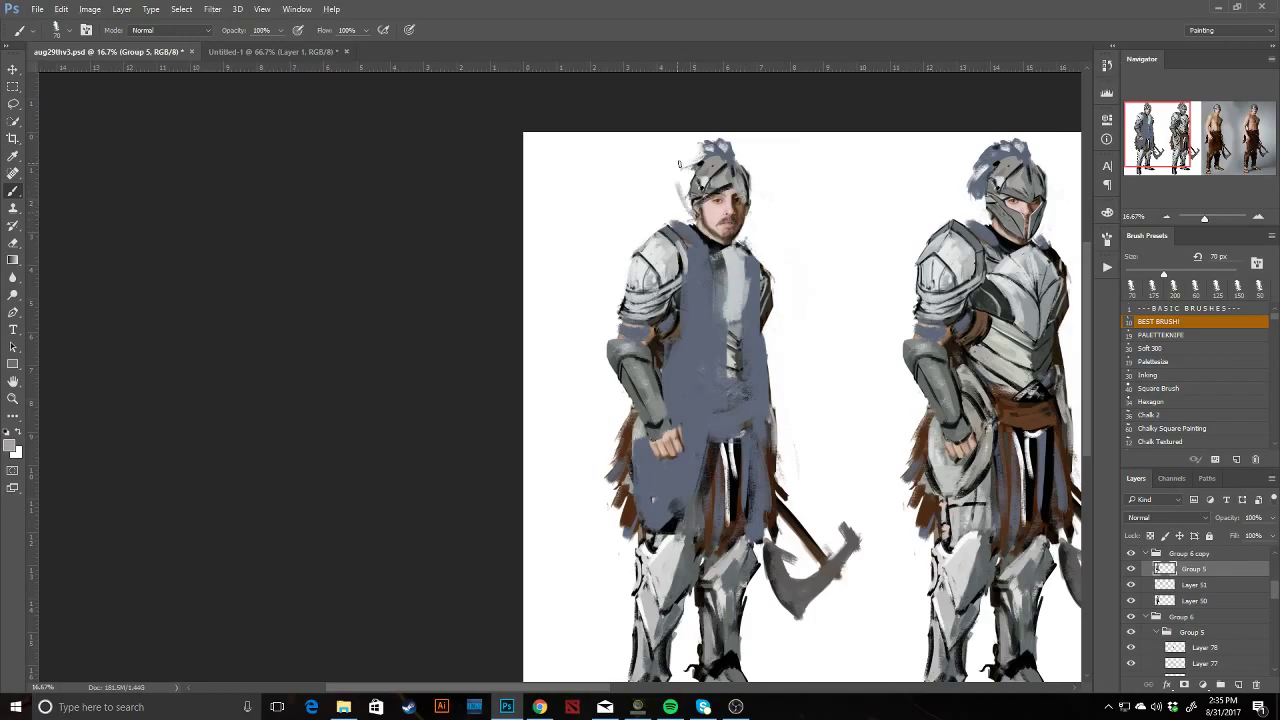
Paint dark vertical fold lines down the copied knight's tunic and along its front opening.
left_click_drag(762, 385, 698, 230)
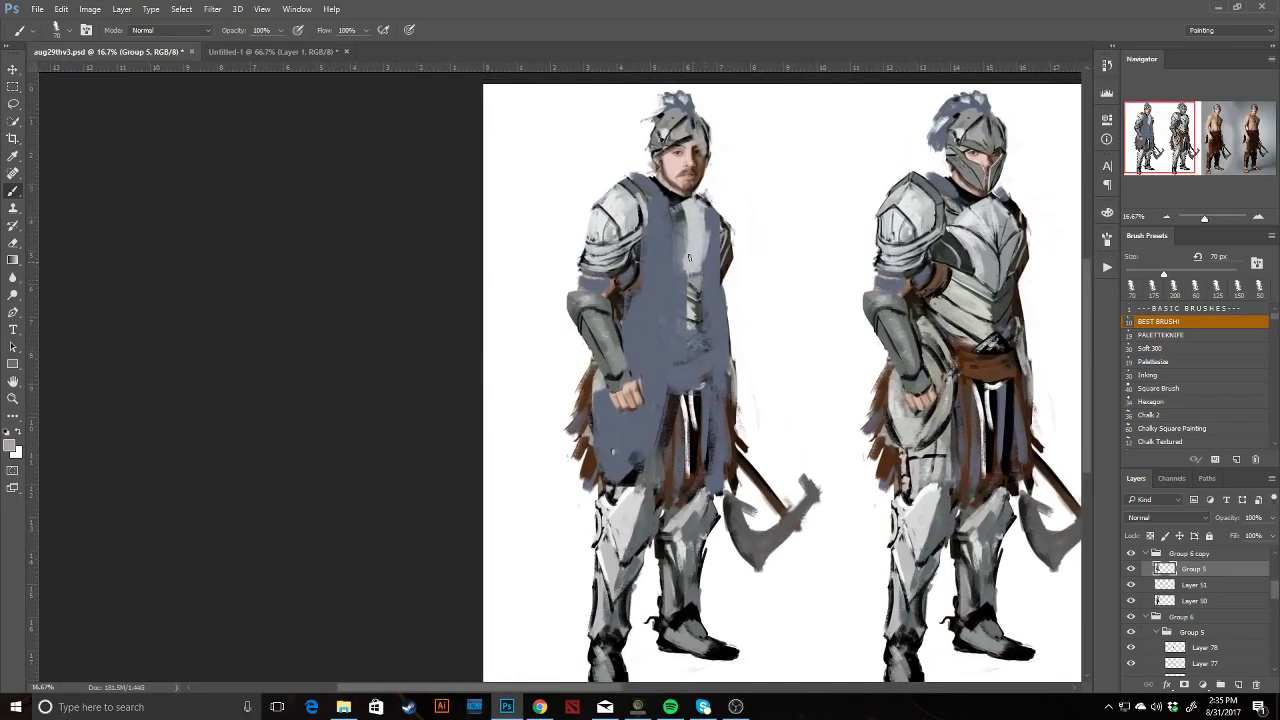
left_click_drag(638, 268, 635, 344)
left_click(651, 282, "alt")
left_click(672, 198, "alt")
mouse_move(650, 187)
left_mouse_down()
mouse_move(655, 412)
mouse_move(681, 281)
mouse_move(681, 243)
mouse_move(679, 296)
mouse_move(687, 210)
mouse_move(675, 202)
mouse_move(683, 358)
left_mouse_up()
key("ctrl+alt+z")
key("ctrl+alt+z")
mouse_move(685, 214)
left_mouse_down()
mouse_move(685, 306)
mouse_move(706, 302)
mouse_move(705, 360)
mouse_move(641, 474)
left_mouse_up()
mouse_move(604, 398)
left_mouse_down()
mouse_move(595, 464)
mouse_move(612, 494)
left_mouse_up()
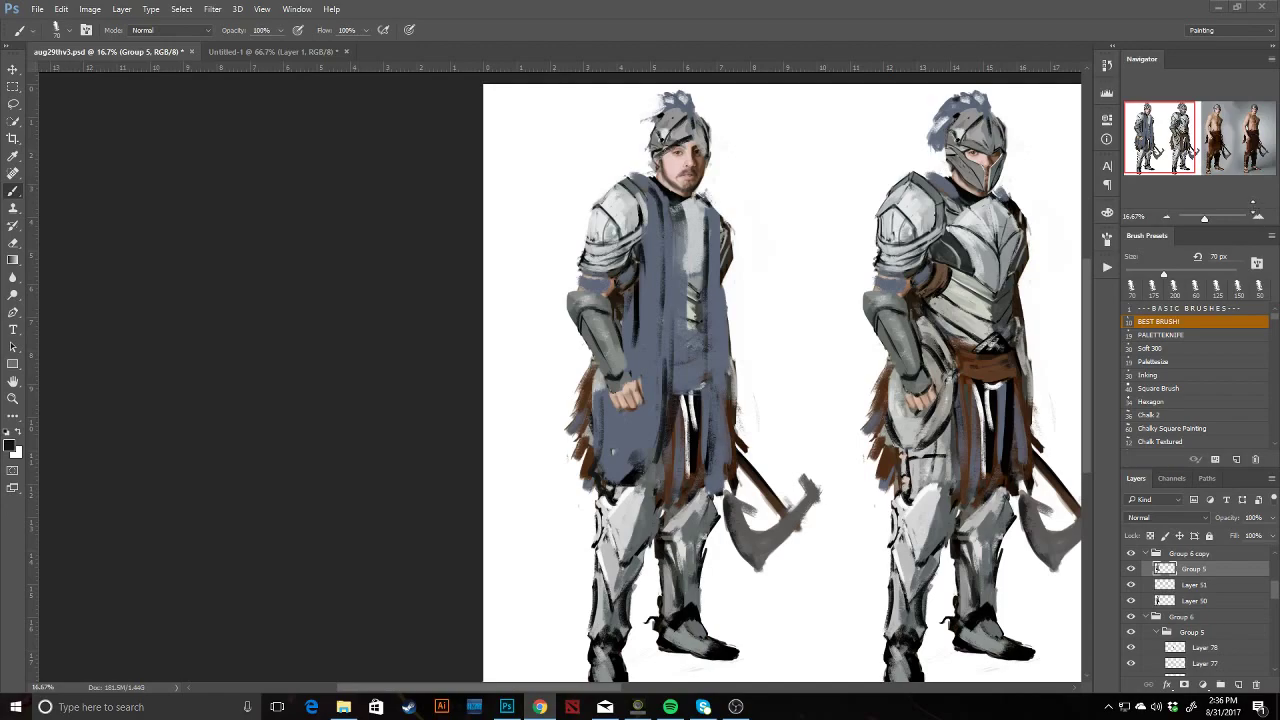
Lengthen the tunic's far panel in blue-grey and darken the lower edge of the near flap.
left_click(1188, 150)
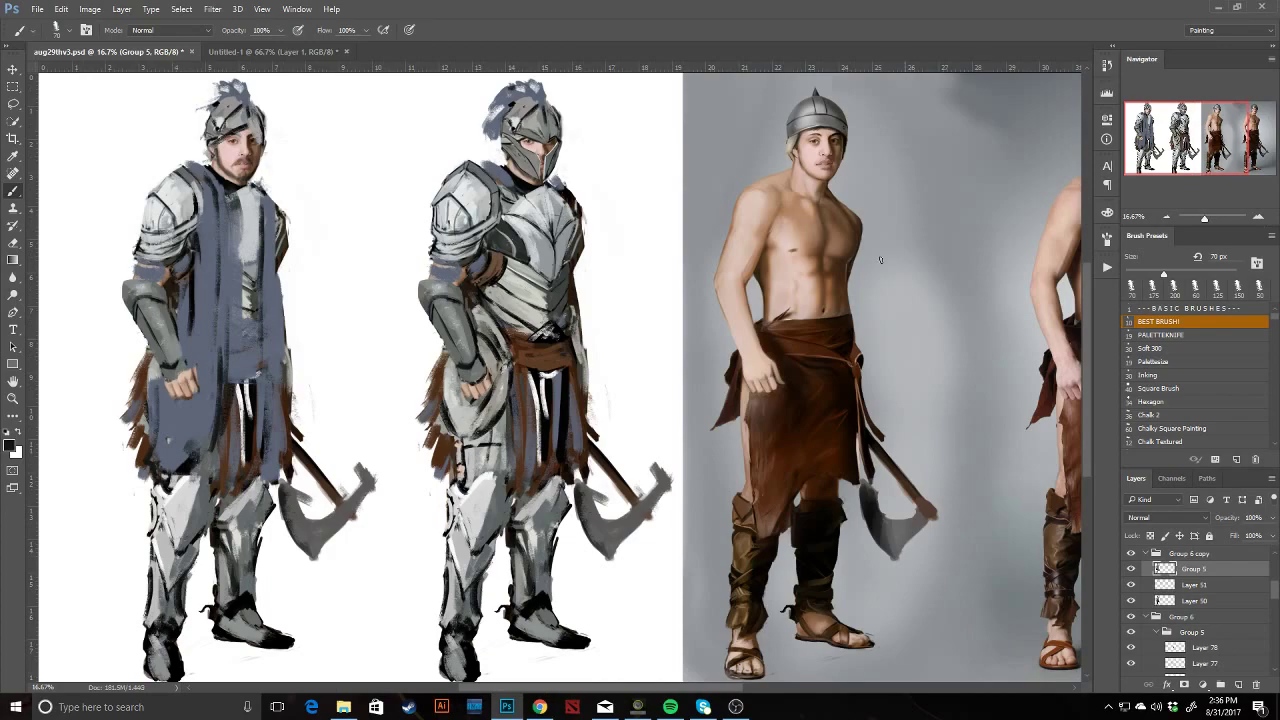
left_click_drag(858, 278, 918, 297)
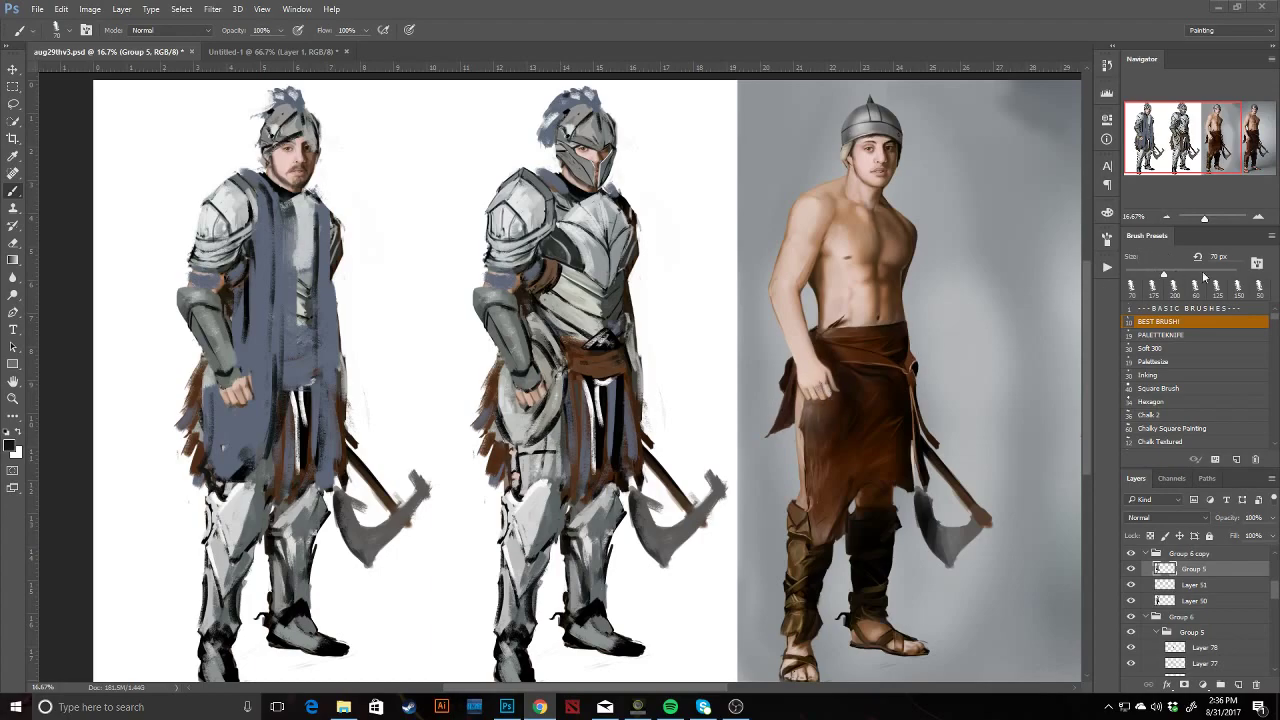
scroll(949, 334, "up", 1)
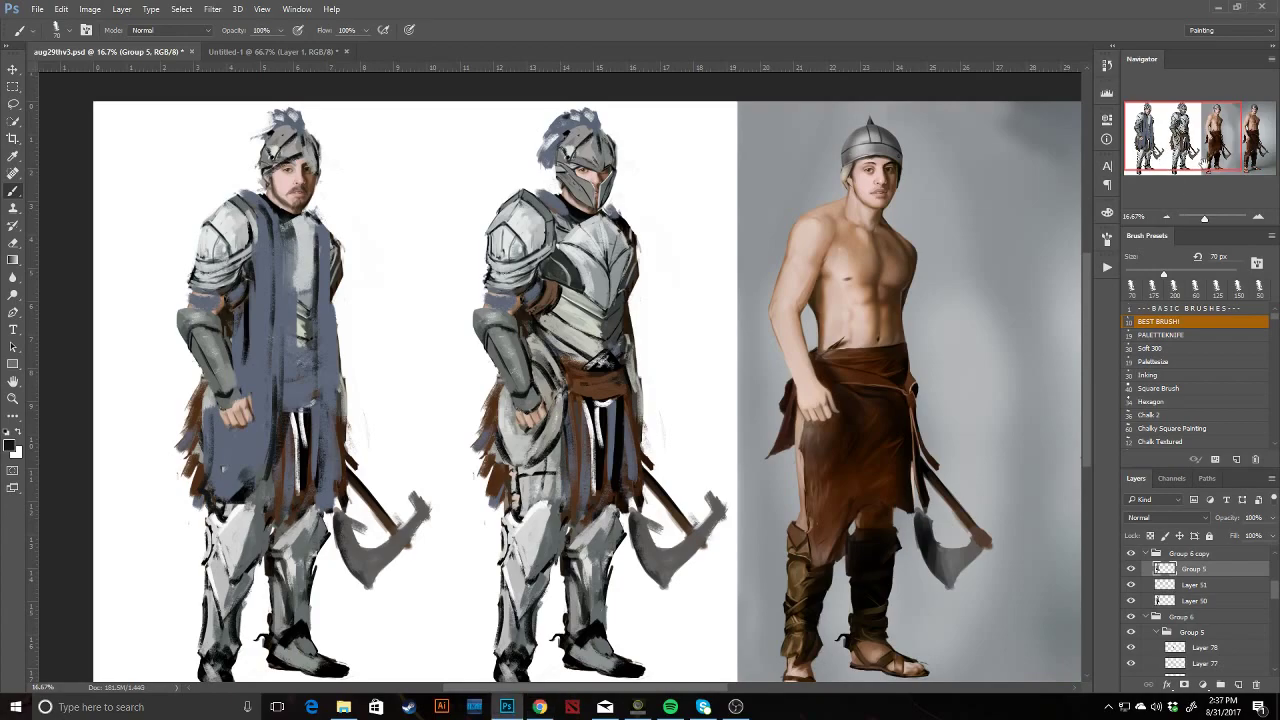
left_click_drag(417, 364, 534, 380)
mouse_move(401, 244)
left_mouse_down()
mouse_move(403, 420)
mouse_move(390, 470)
mouse_move(335, 498)
mouse_move(349, 511)
left_mouse_up()
mouse_move(466, 474)
left_mouse_down()
mouse_move(527, 468)
mouse_move(508, 511)
left_mouse_up()
left_click(511, 473, "alt")
mouse_move(511, 466)
left_mouse_down()
mouse_move(512, 494)
mouse_move(515, 398)
left_mouse_up()
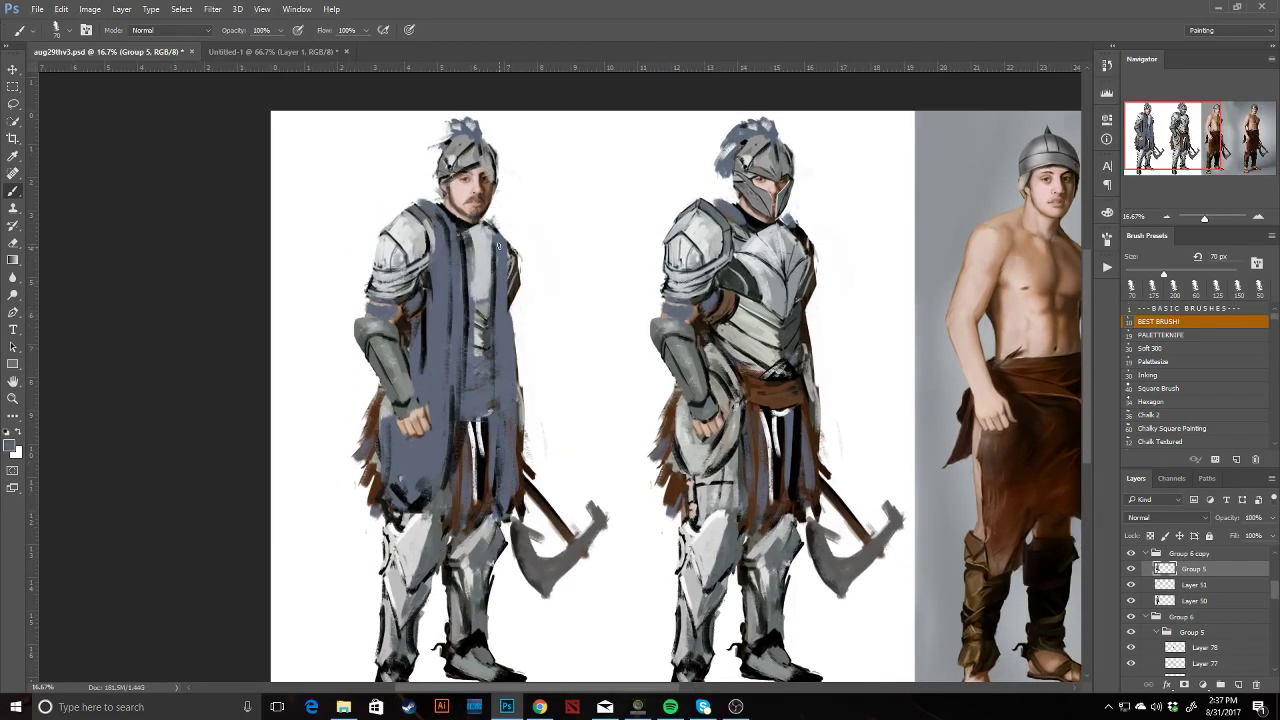
Clean up the tunic's far shoulder edge with the eraser and soften the fold lines with sampled blue-grey.
key("e")
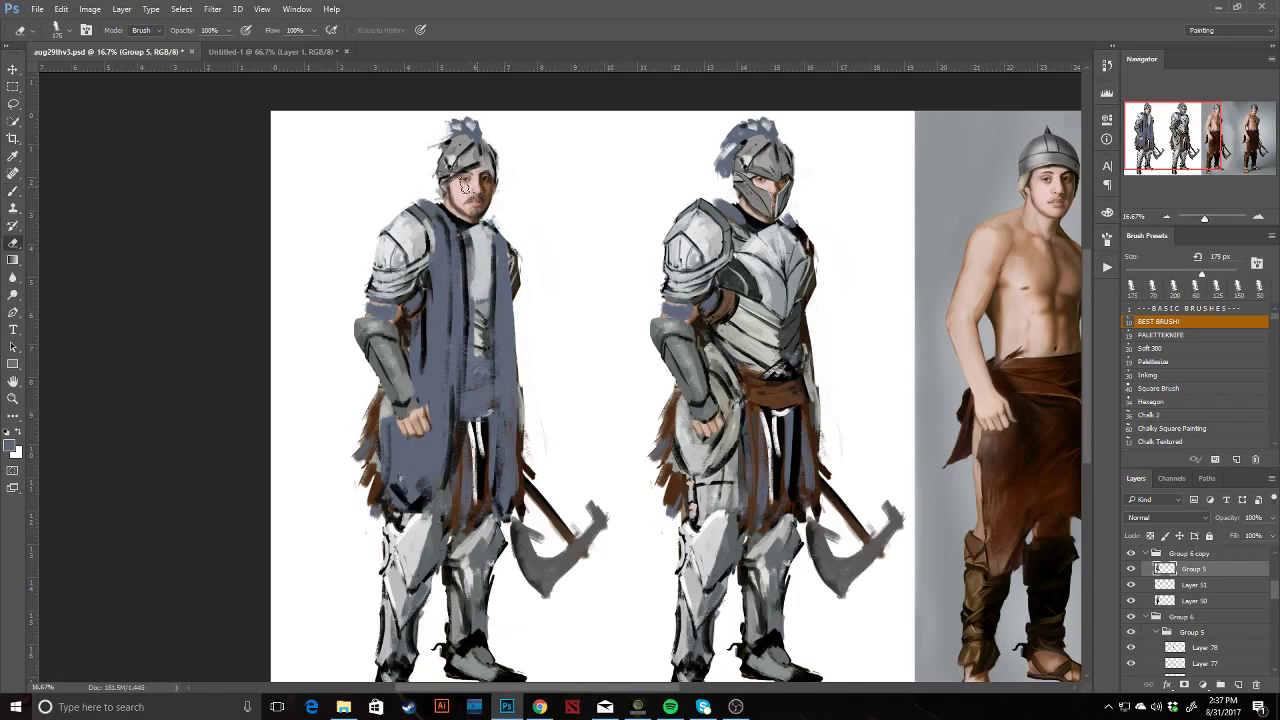
mouse_move(498, 212)
left_mouse_down()
mouse_move(436, 213)
mouse_move(369, 252)
mouse_move(366, 340)
mouse_move(439, 373)
mouse_move(396, 362)
mouse_move(395, 387)
left_mouse_up()
key("b")
left_click(362, 217, "alt")
left_click(411, 332, "alt")
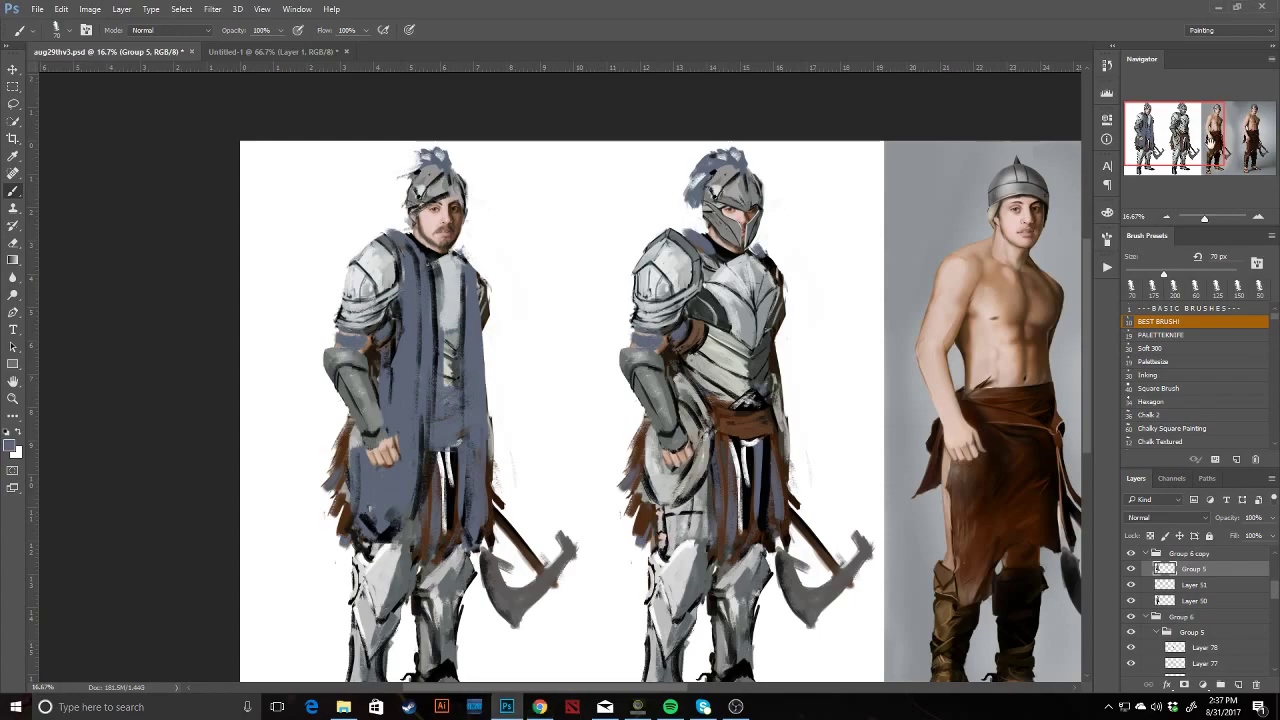
Paint blue-grey down the near flap and shade dark folds into the hems of both tunic panels.
left_click_drag(417, 302, 474, 272)
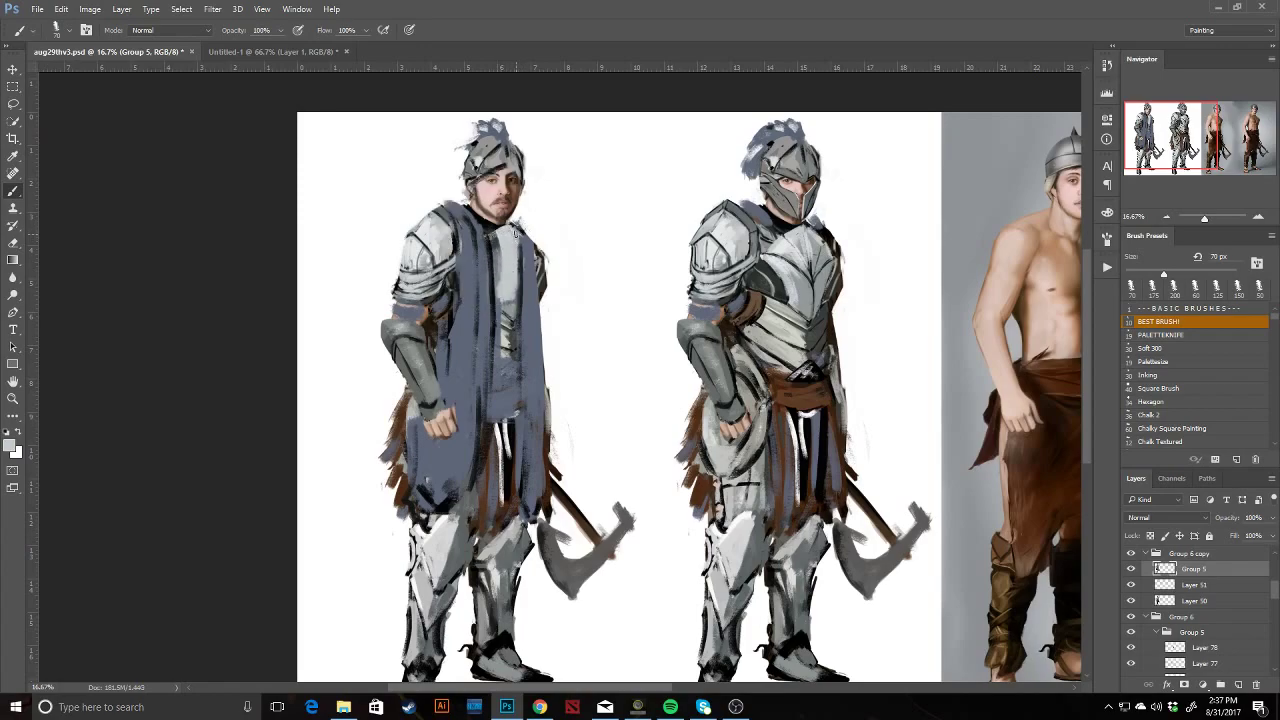
left_click(421, 426, "alt")
mouse_move(421, 428)
left_mouse_down()
mouse_move(422, 501)
mouse_move(450, 514)
left_mouse_up()
left_click(445, 486, "alt")
mouse_move(458, 466)
left_mouse_down()
mouse_move(459, 514)
mouse_move(480, 508)
left_mouse_up()
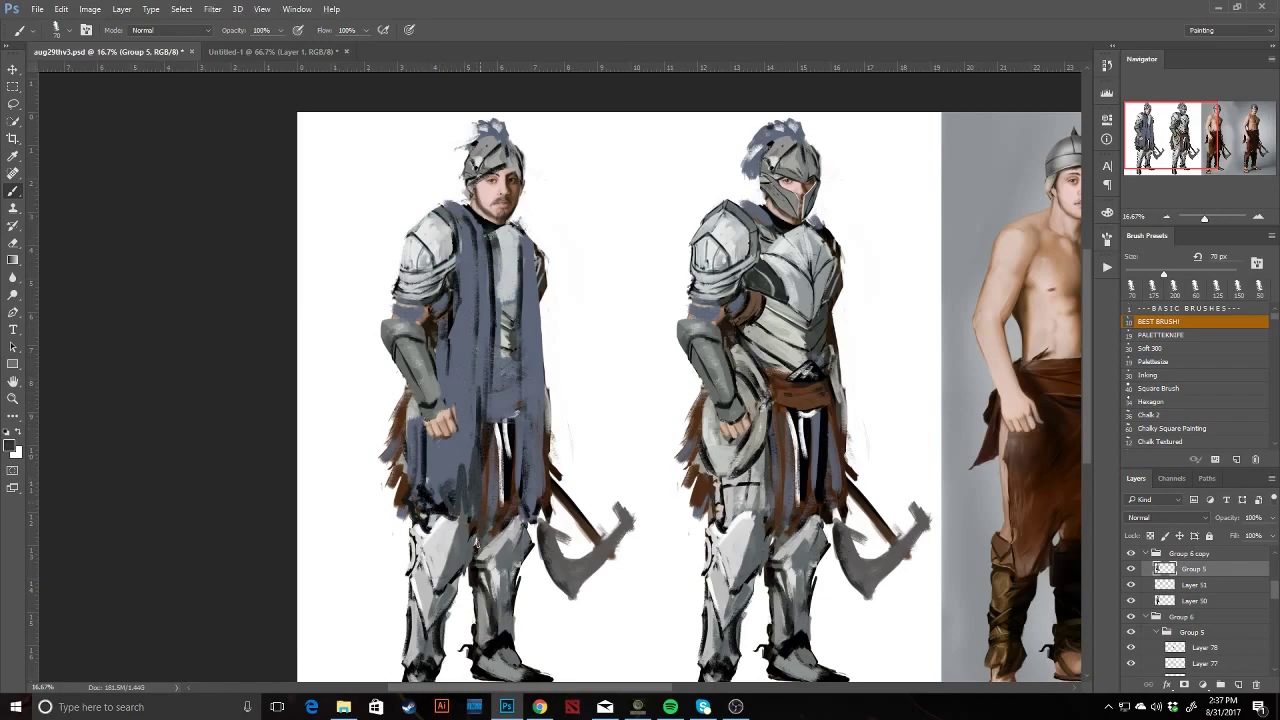
left_click_drag(522, 470, 528, 522)
Trim the outer edge of the copied knight's far tunic panel with the eraser.
left_click_drag(536, 270, 539, 338)
key("ctrl+z")
left_click(534, 286, "alt")
key("e")
mouse_move(540, 319)
left_mouse_down()
mouse_move(545, 399)
mouse_move(709, 393)
mouse_move(698, 410)
left_mouse_up()
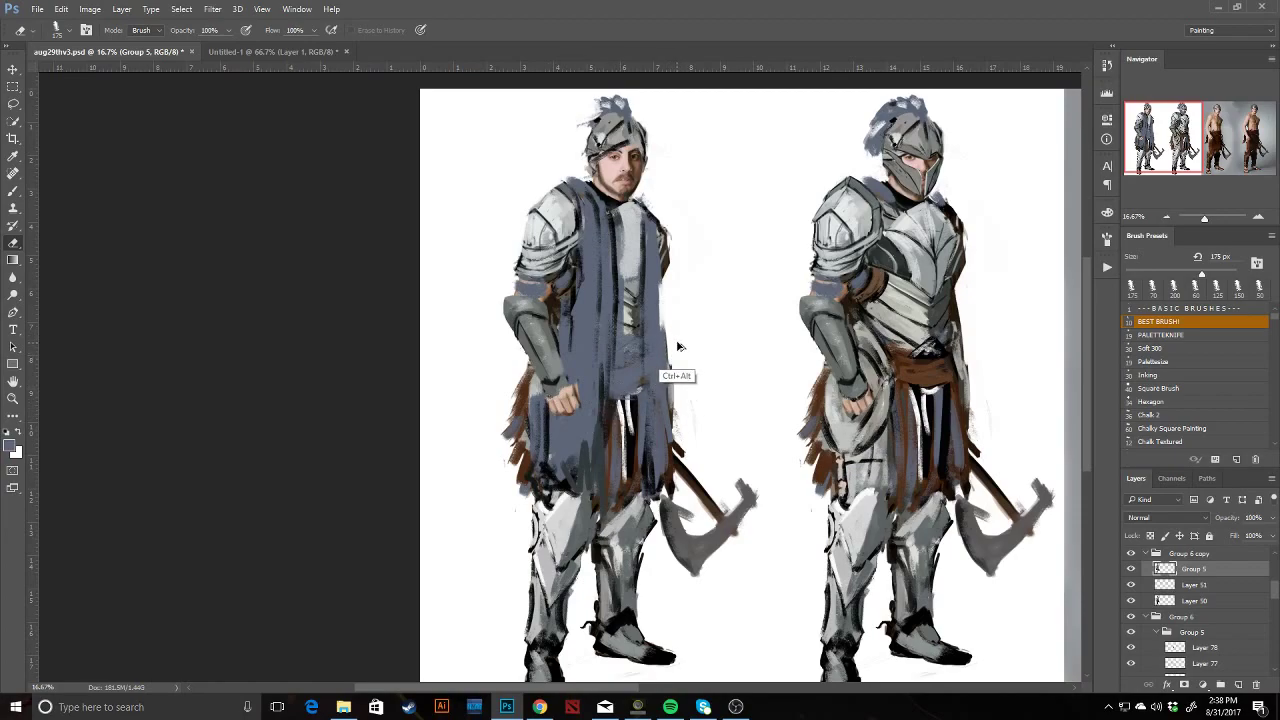
Outline the near flap's outer edge in black and erase the ragged brown strips behind the copied knight's hip.
key("b")
key("d")
mouse_move(555, 311)
left_mouse_down()
mouse_move(536, 479)
mouse_move(526, 381)
mouse_move(505, 477)
mouse_move(530, 521)
mouse_move(528, 502)
mouse_move(335, 500)
left_mouse_up()
key("e")
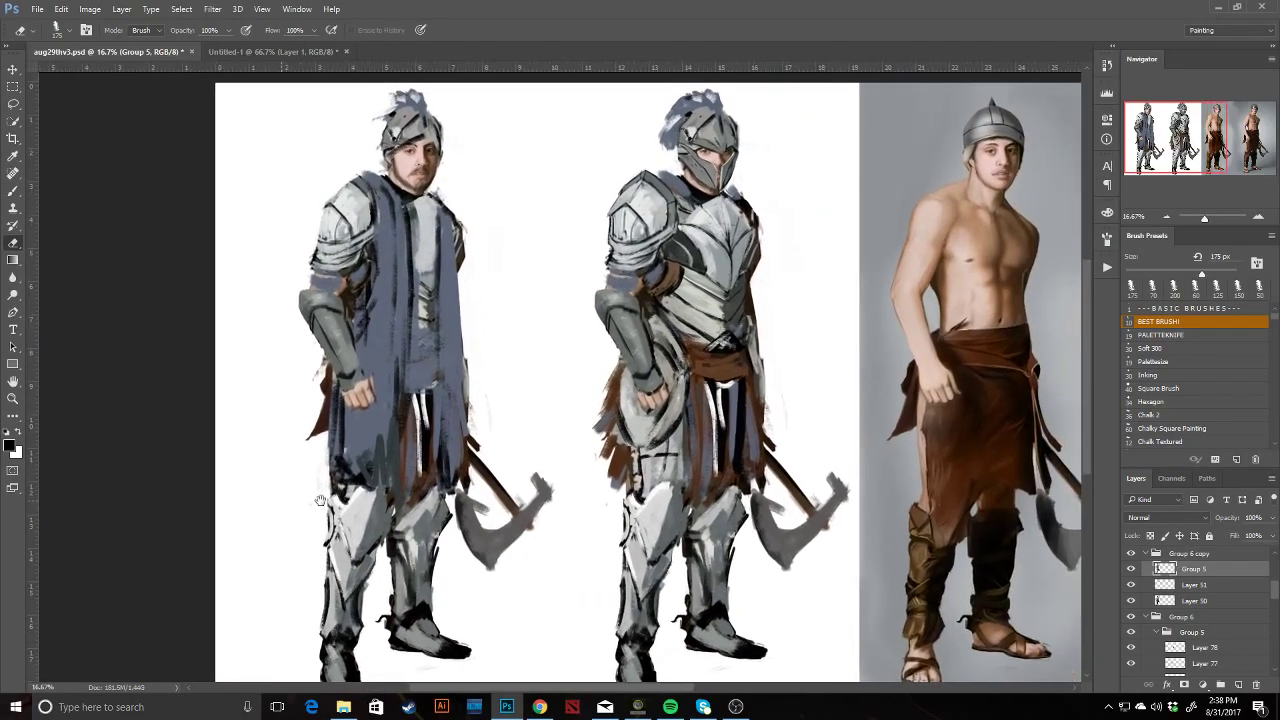
Retouch the copied knight's exposed breastplate strip with sampled grey.
key("b")
mouse_move(388, 371)
left_mouse_down()
mouse_move(467, 369)
mouse_move(423, 399)
mouse_move(428, 438)
left_mouse_up()
key("ctrl+alt+z")
left_click(440, 290, "alt")
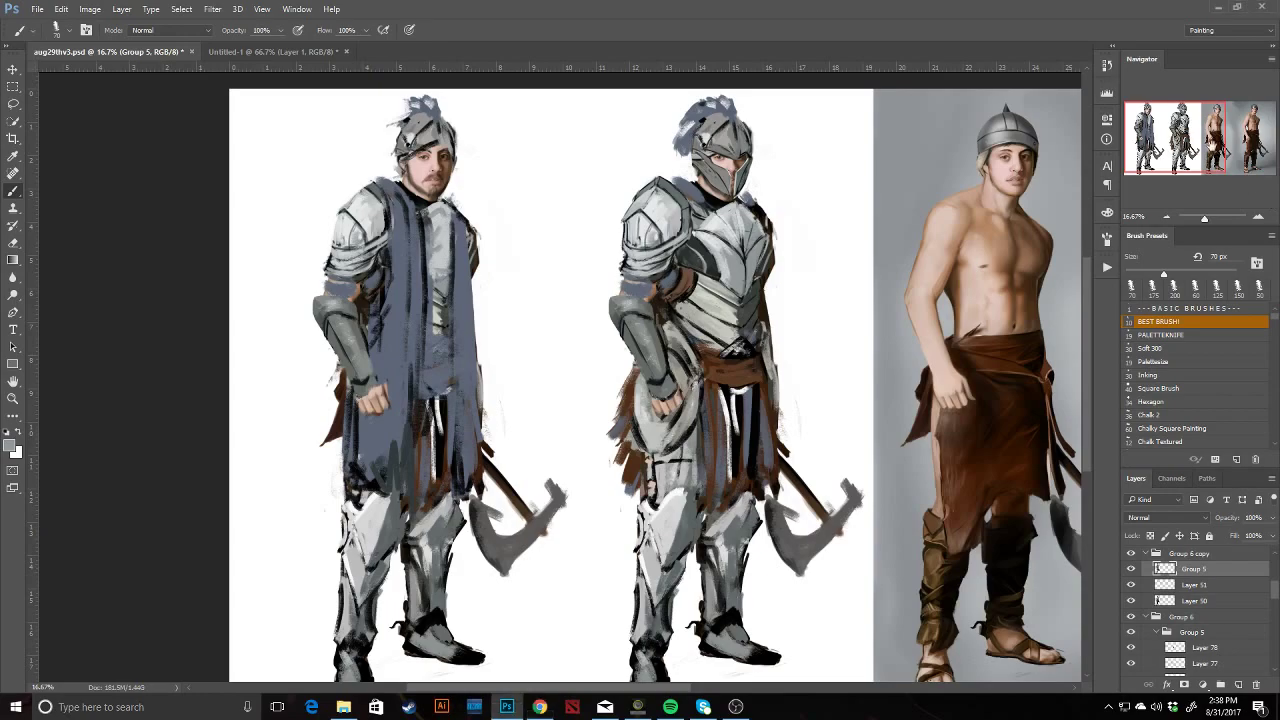
Try to move the original knight's Group 4 copy 3 layer sideways, then undo the move.
key("d")
key("x")
key("v")
left_click(692, 407, "ctrl")
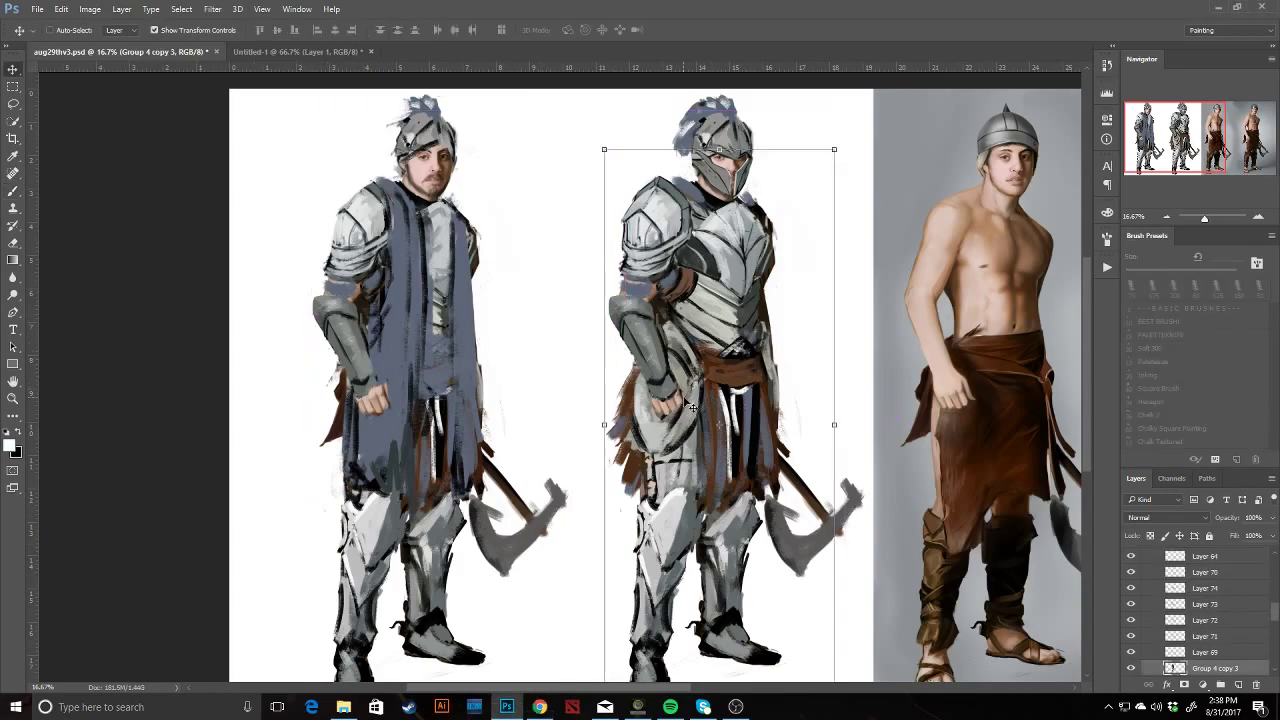
left_click_drag(716, 416, 788, 416)
key("ctrl+z")
Add a new layer above Layer 78 in the original knight's group.
left_click_drag(1275, 612, 1275, 593)
left_click(1225, 635)
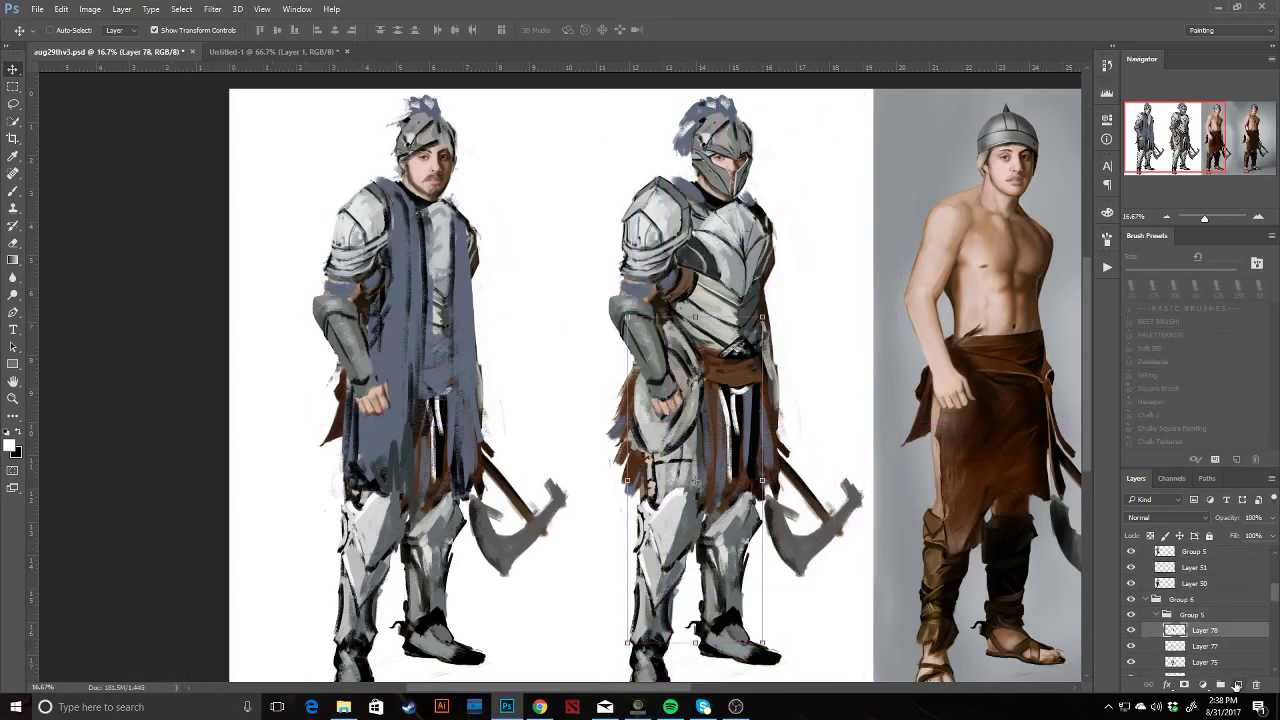
left_click(1237, 686)
Paint a pale grey plate over the hanging strips below the original knight's belt with a 125 px brush.
key("b")
key("bracketright")
key("bracketright")
key("bracketright")
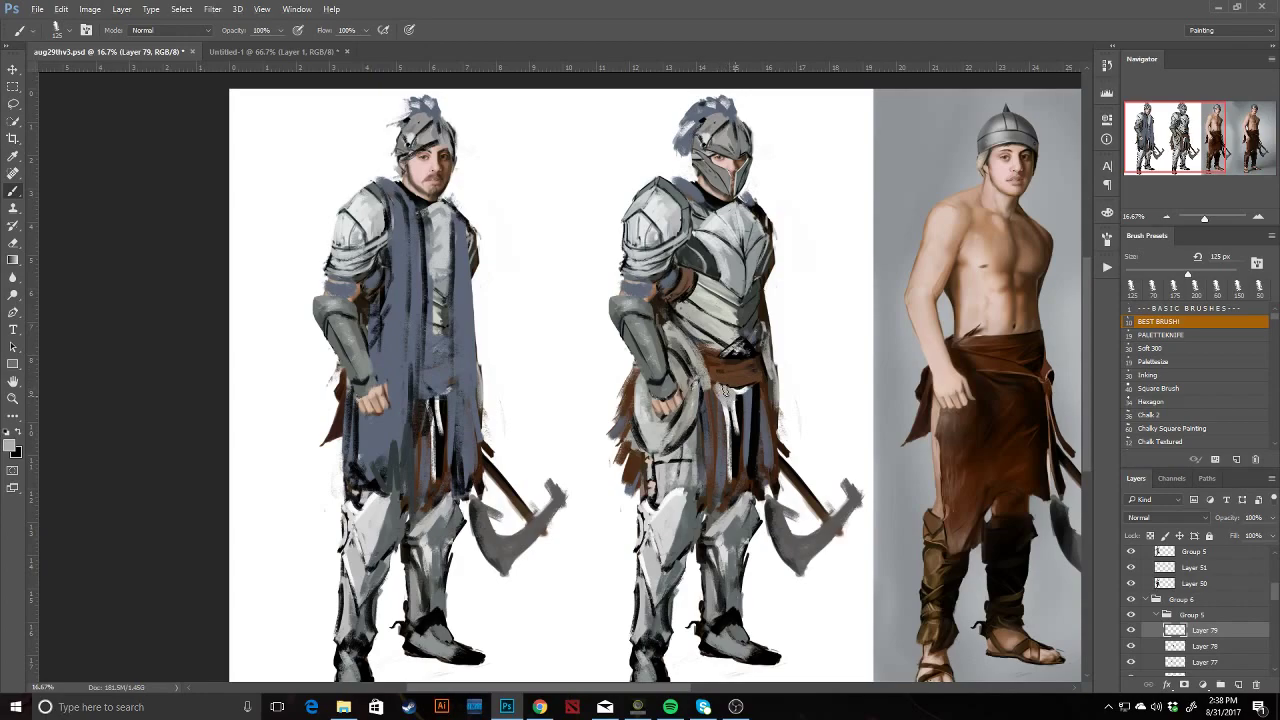
mouse_move(732, 407)
left_mouse_down()
mouse_move(746, 385)
mouse_move(738, 429)
mouse_move(633, 387)
mouse_move(648, 340)
mouse_move(652, 372)
left_mouse_up()
left_click(750, 392, "alt")
left_click(739, 394, "alt")
key("d")
left_click(734, 401, "alt")
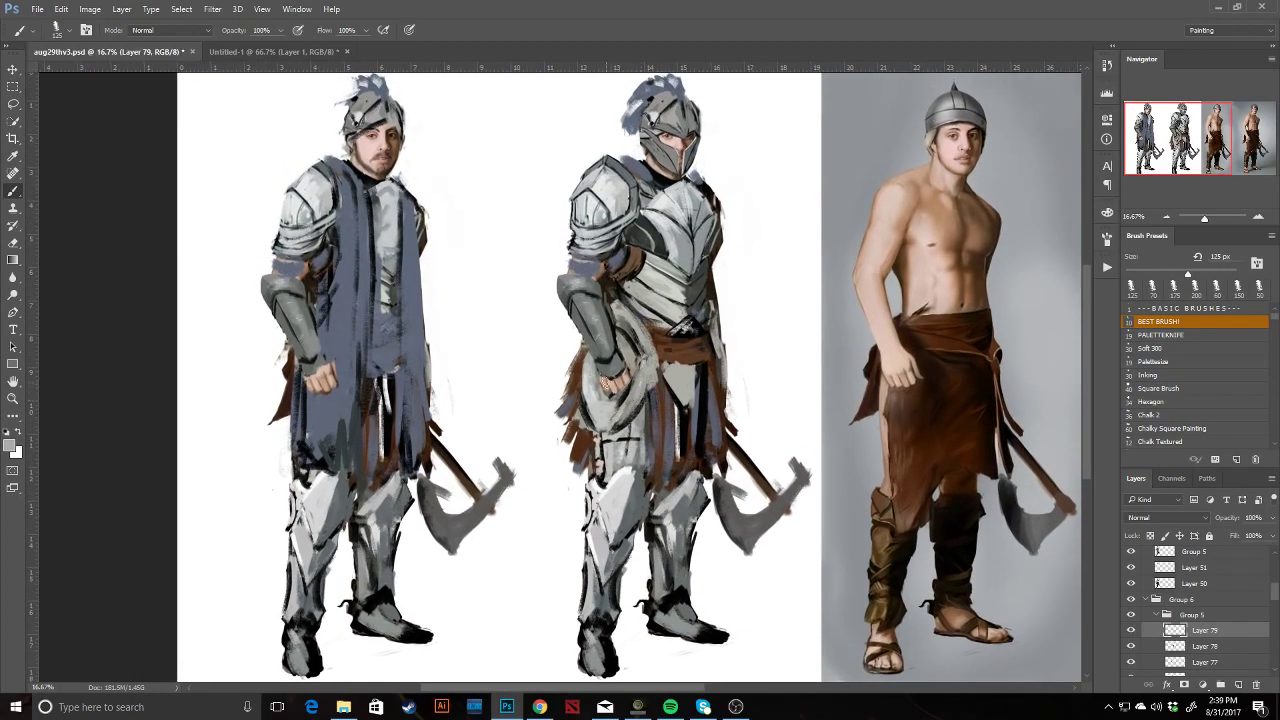
Retouch the original knight's waist between the resting hand and the front plate, and along the belt's far side.
left_click(617, 356, "alt")
mouse_move(622, 354)
left_mouse_down()
mouse_move(656, 404)
mouse_move(651, 388)
left_mouse_up()
left_click(646, 372, "alt")
left_click(711, 374, "alt")
left_click_drag(714, 356, 719, 400)
left_click(724, 355, "alt")
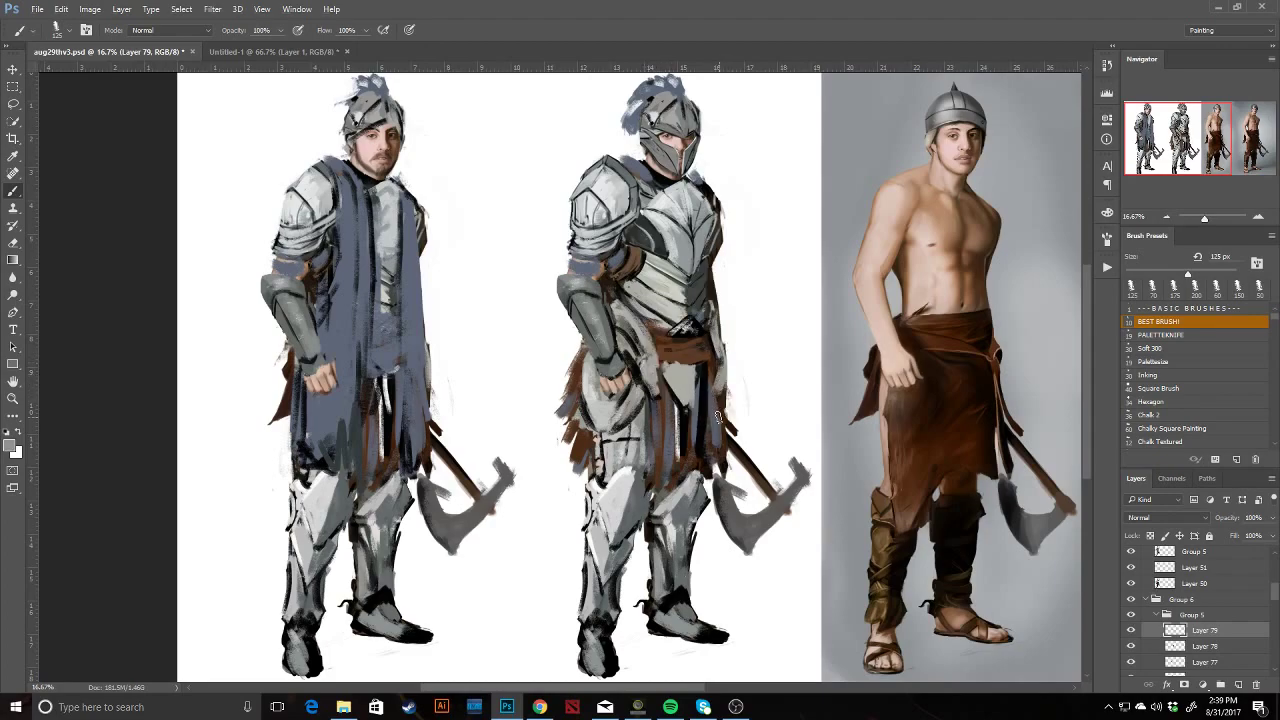
key("b")
left_click(690, 345, "alt")
mouse_move(696, 368)
left_mouse_down()
mouse_move(689, 404)
mouse_move(693, 376)
left_mouse_up()
Repaint the original knight's near hip plate below the resting hand with sampled greys and dark edges.
left_click(639, 424, "alt")
left_click_drag(618, 434, 640, 406)
left_click(620, 410, "alt")
left_click(577, 371, "alt")
mouse_move(586, 354)
left_mouse_down()
mouse_move(577, 414)
mouse_move(621, 427)
mouse_move(650, 398)
mouse_move(634, 434)
mouse_move(589, 429)
mouse_move(587, 364)
mouse_move(586, 412)
mouse_move(624, 424)
left_mouse_up()
left_click(576, 463, "alt")
left_click(604, 434, "alt")
left_click(605, 402, "alt")
left_click(630, 412, "alt")
left_click(629, 431, "alt")
left_click(598, 392, "alt")
left_click(590, 428, "alt")
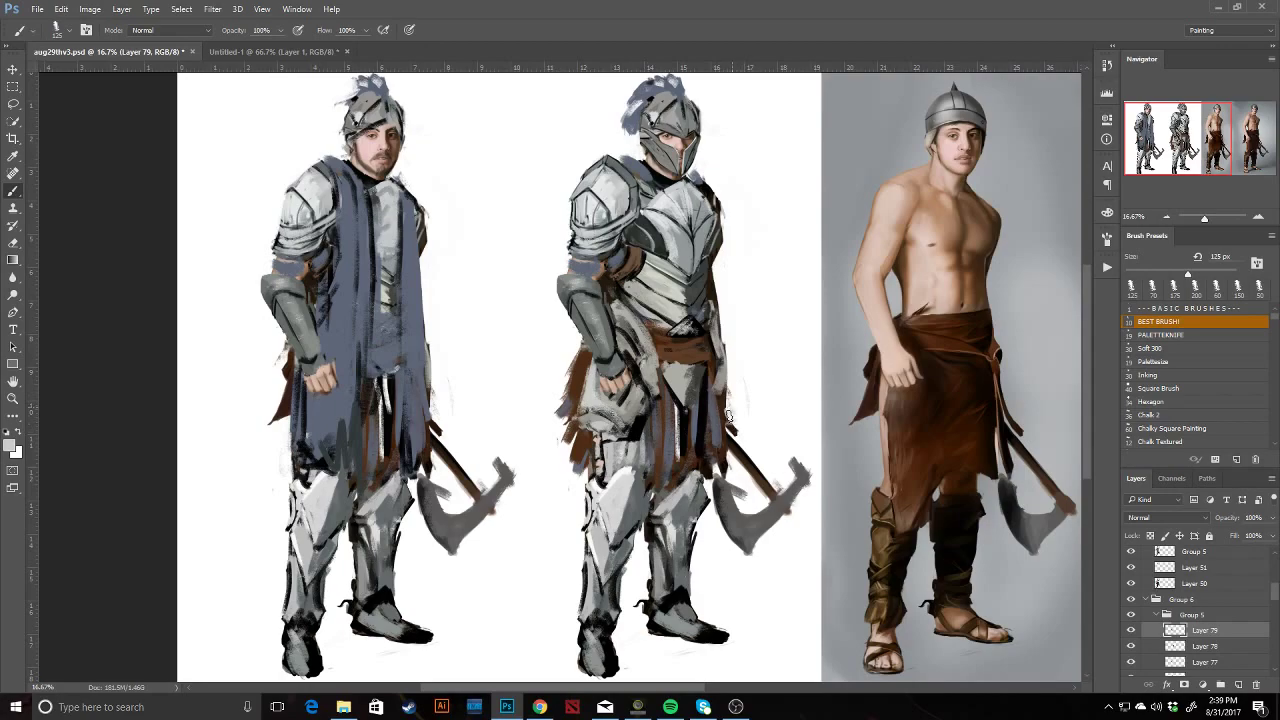
Paint a pale grey plate on the original knight's far hip and add dark accents beneath the hip plates.
left_click(720, 391, "alt")
mouse_move(720, 390)
left_mouse_down()
mouse_move(724, 380)
mouse_move(720, 412)
mouse_move(725, 392)
mouse_move(733, 402)
mouse_move(724, 368)
mouse_move(734, 413)
left_mouse_up()
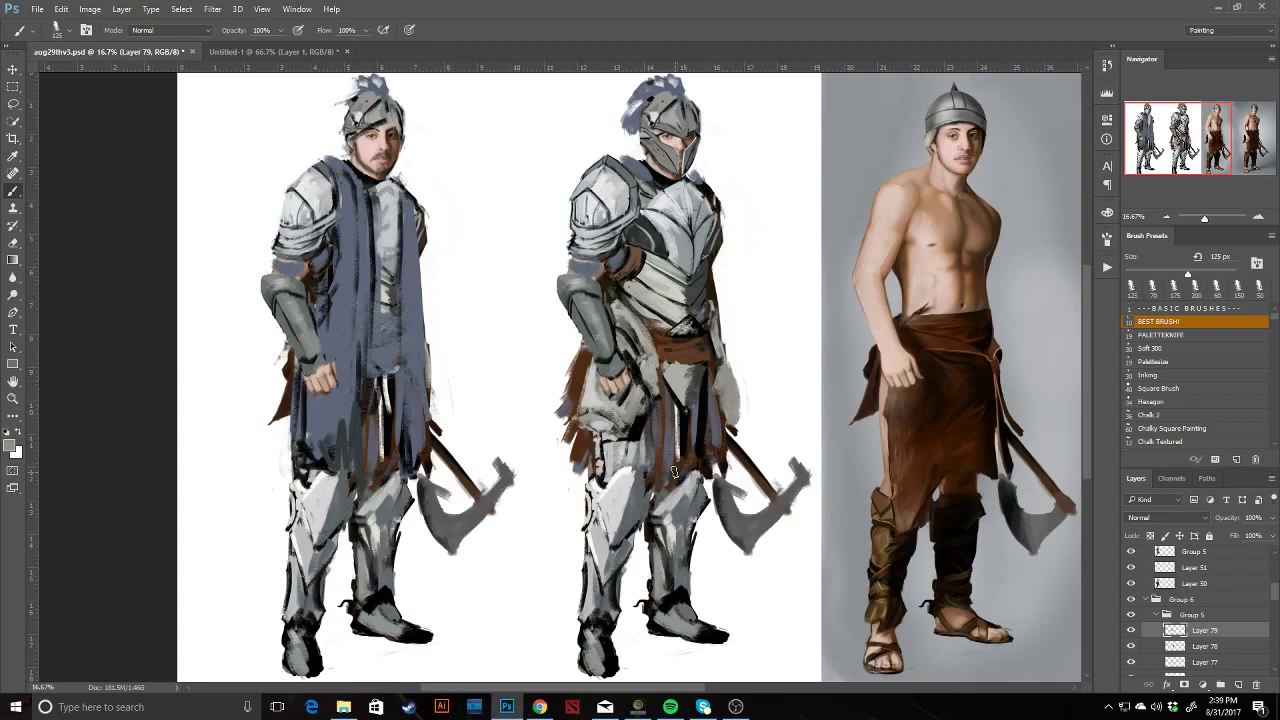
left_click_drag(591, 441, 600, 490)
left_click_drag(718, 454, 715, 469)
left_click(723, 461, "alt")
mouse_move(731, 420)
left_mouse_down()
mouse_move(716, 390)
mouse_move(724, 434)
left_mouse_up()
left_click(716, 395, "alt")
key("x")
left_click_drag(718, 390, 725, 420)
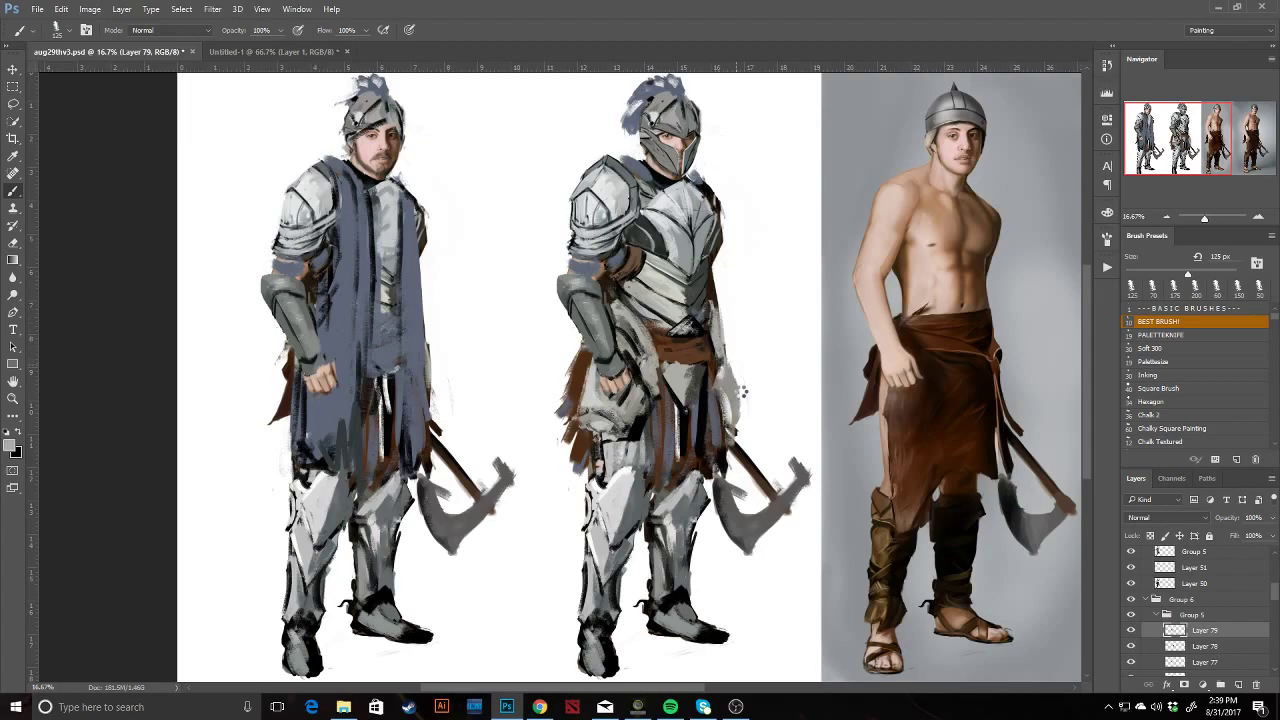
Flip the canvas view horizontally and fill in the original knight's axe blade with solid grey strokes.
key("ctrl+alt+shift+h")
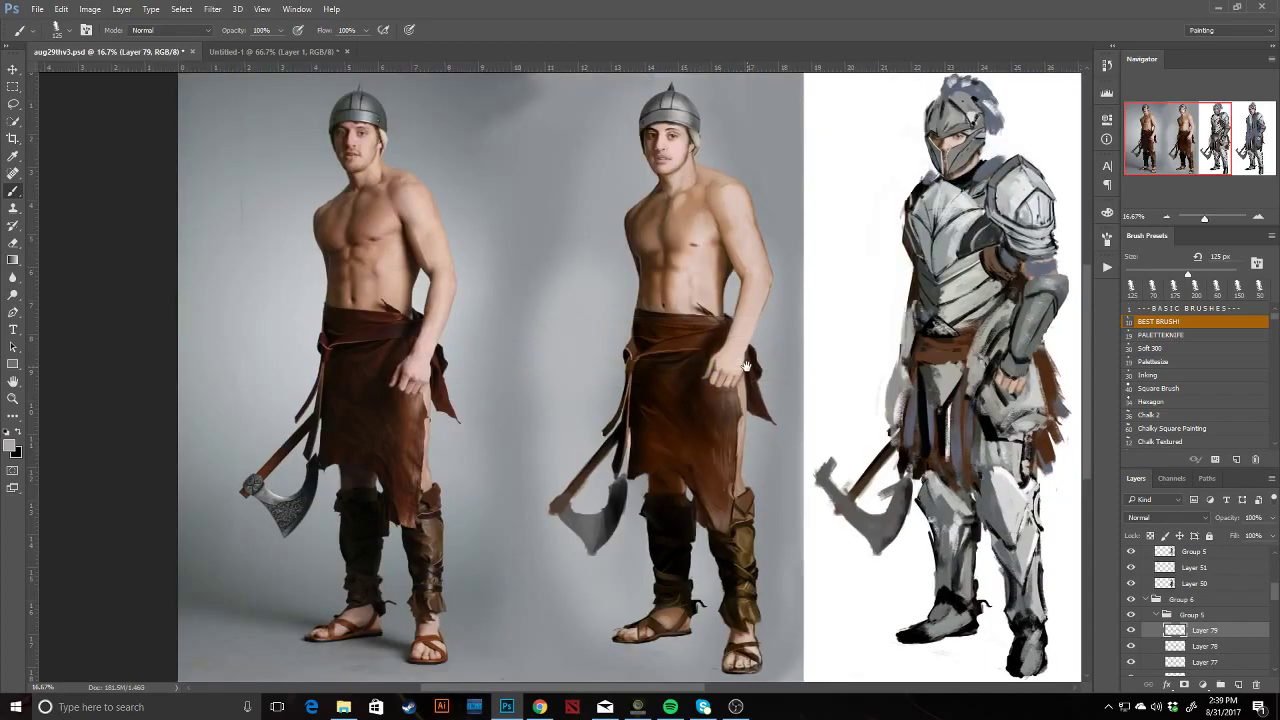
left_click_drag(1006, 404, 647, 343)
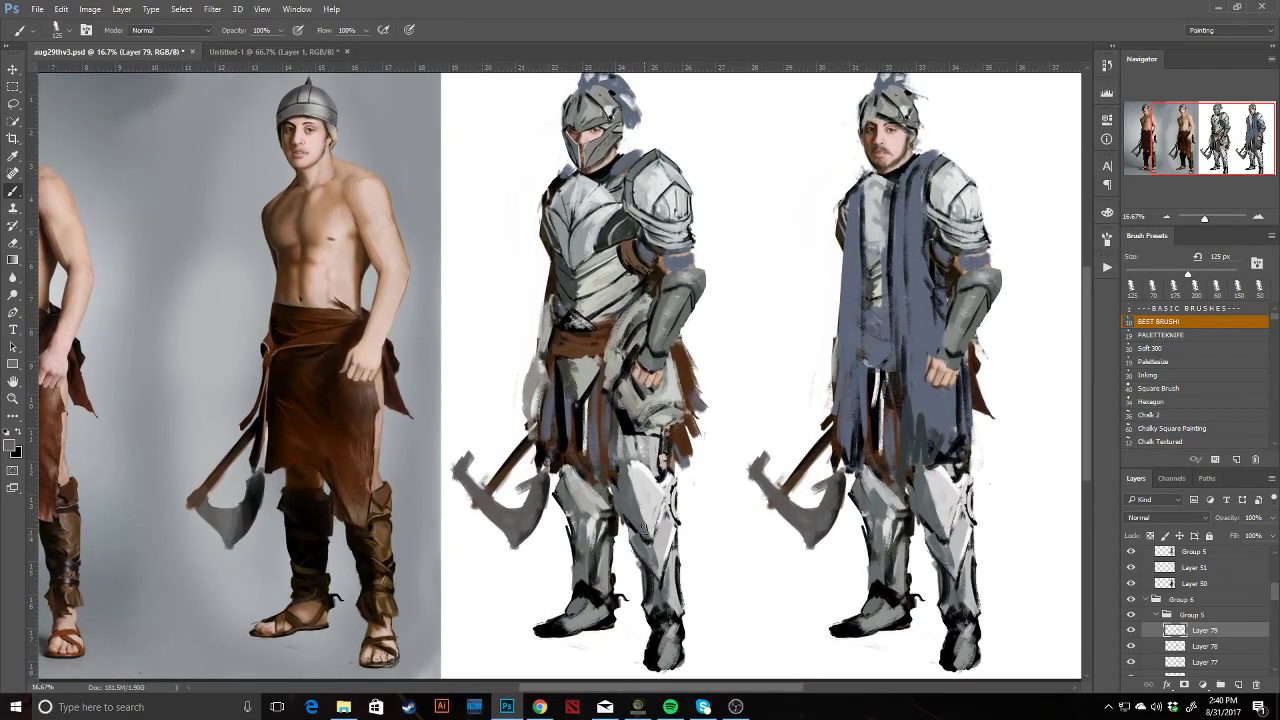
key("z")
left_click(697, 494, "alt")
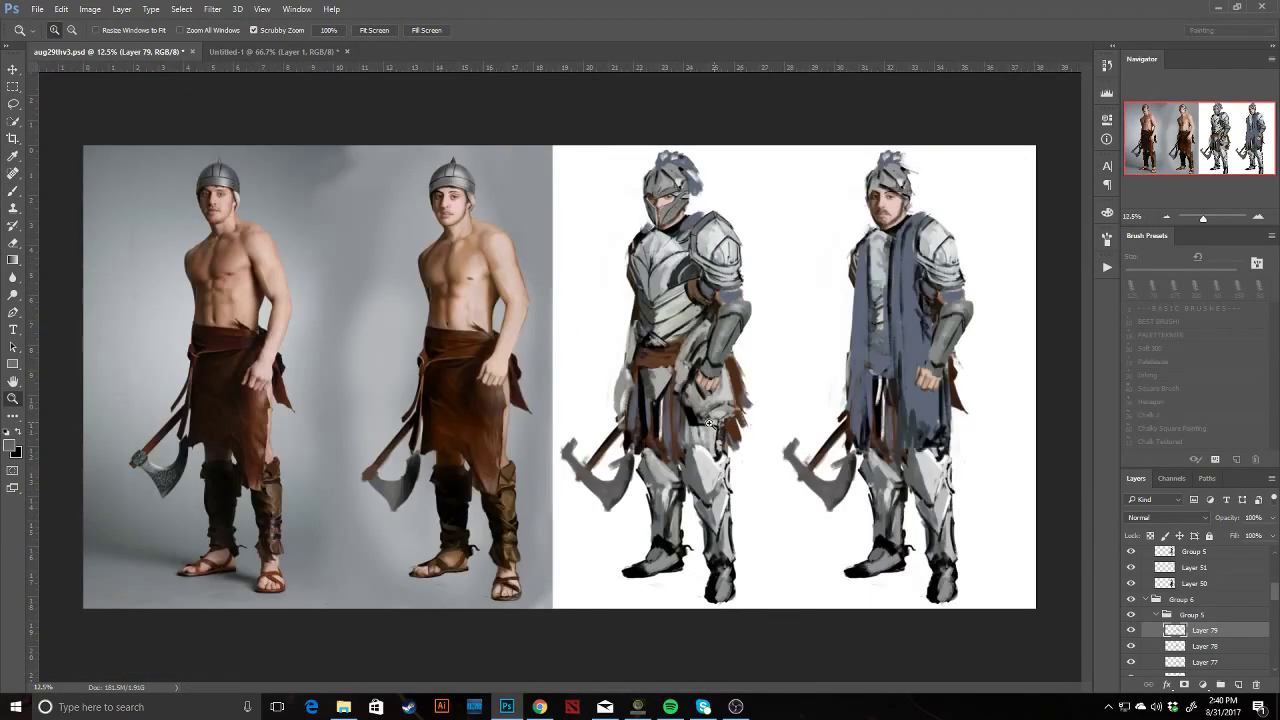
left_click(614, 440)
key("b")
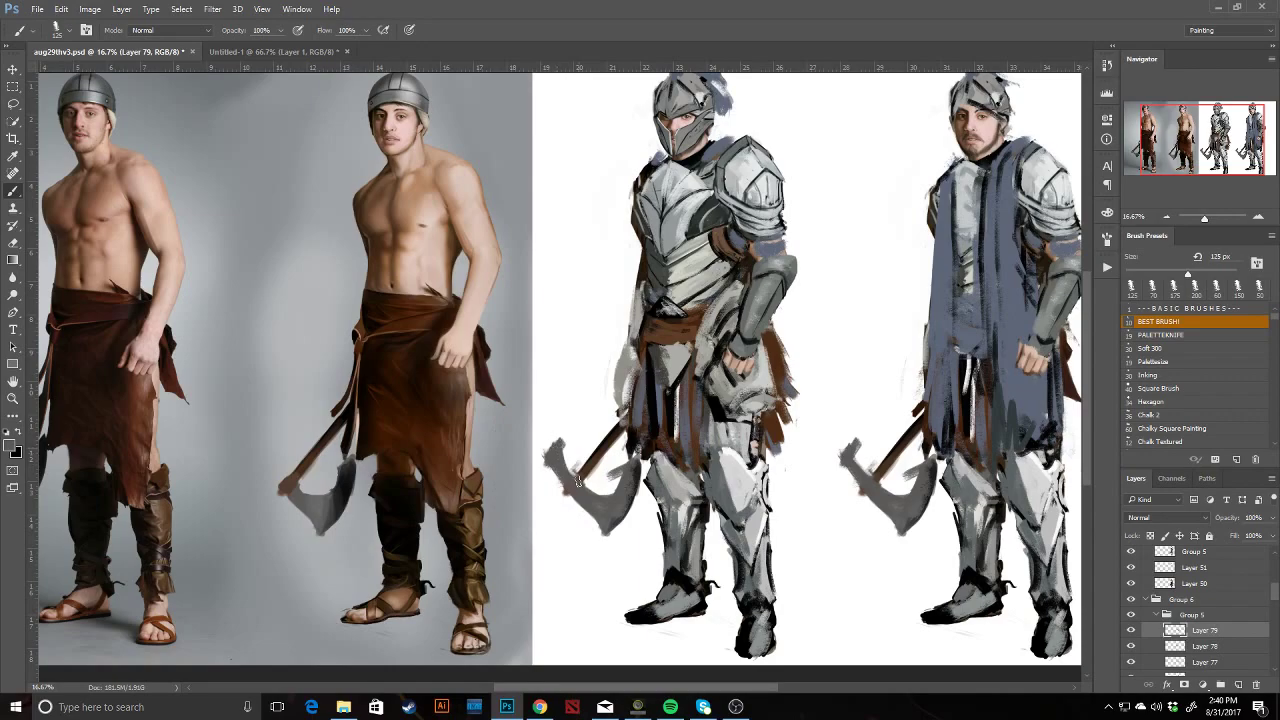
mouse_move(564, 466)
left_mouse_down()
mouse_move(605, 509)
mouse_move(585, 486)
mouse_move(598, 499)
mouse_move(575, 498)
mouse_move(613, 521)
left_mouse_up()
left_click_drag(556, 466, 597, 523)
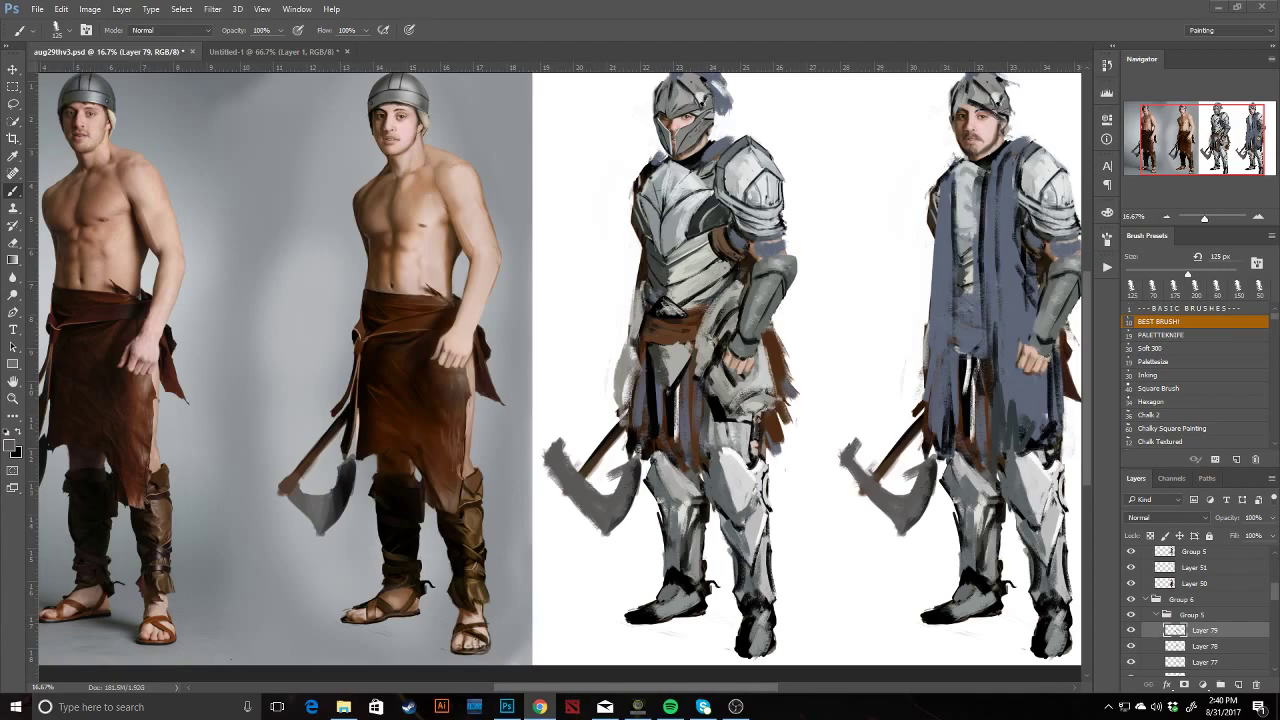
Activate the copied knight's Group 5 layer and paint black shading down the far panel of the tunic.
left_click(1164, 134)
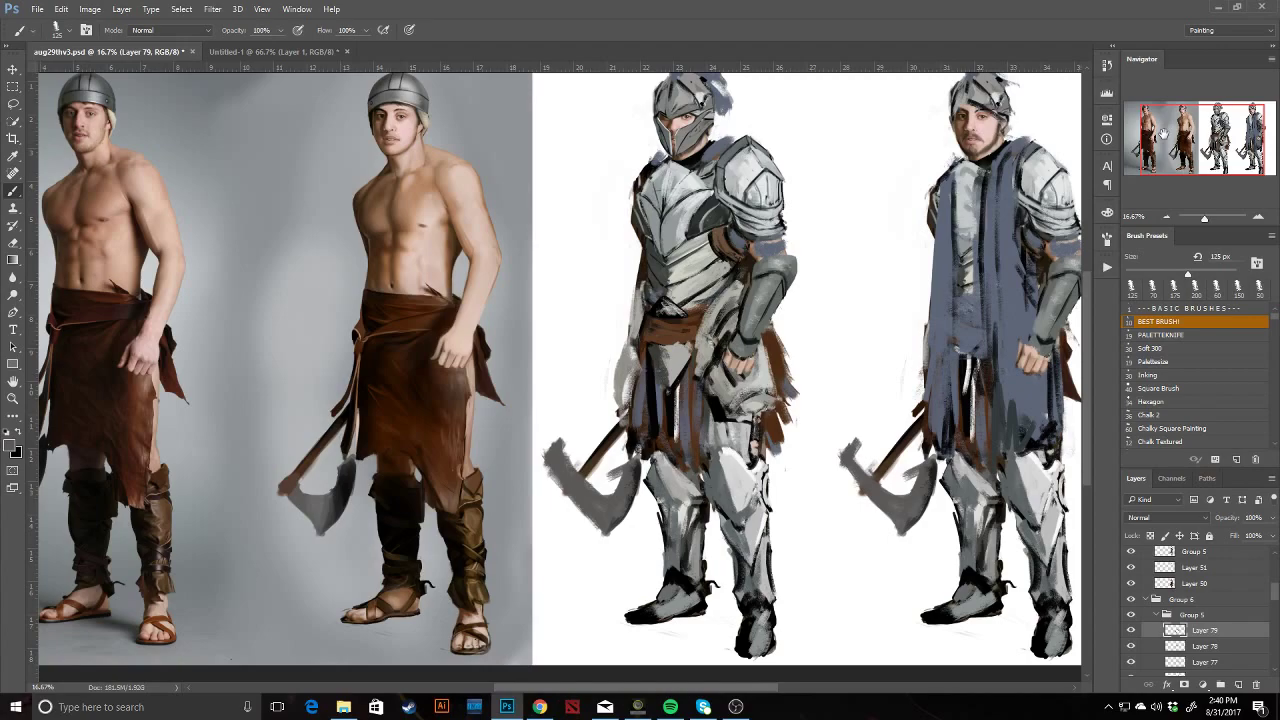
left_click_drag(819, 360, 687, 369)
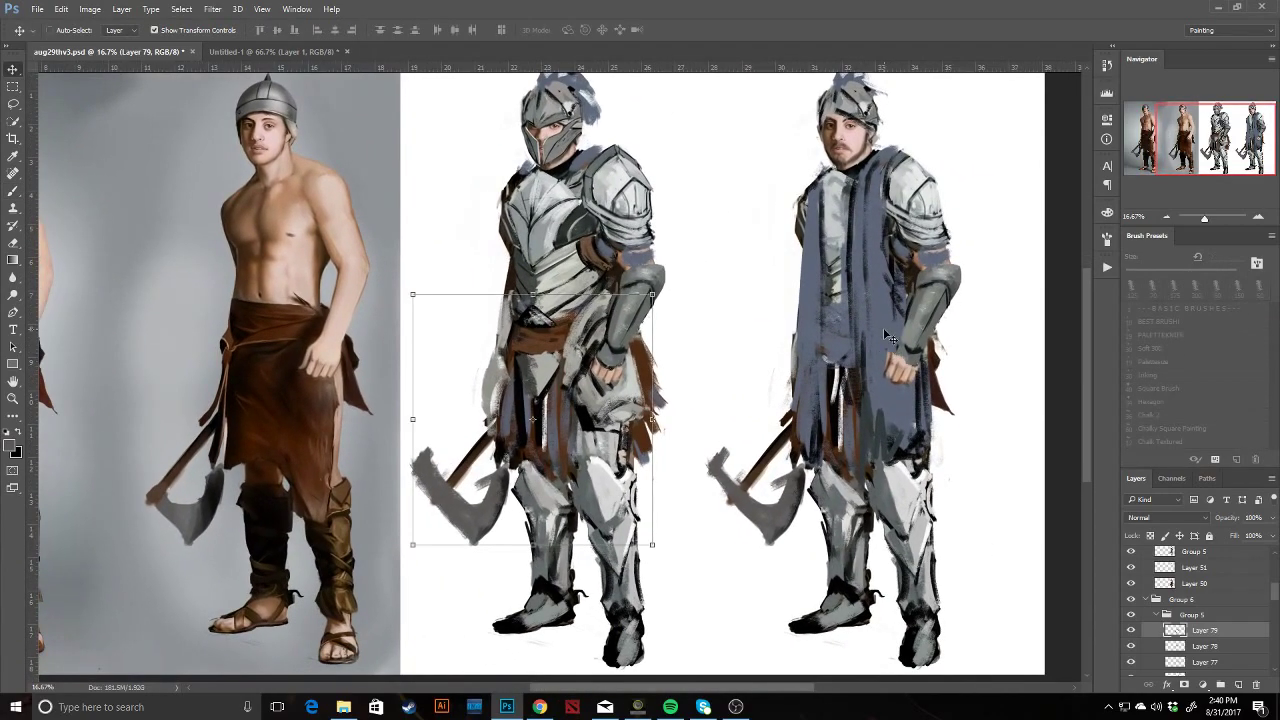
left_click(855, 229, "ctrl")
key("d")
left_click_drag(813, 208, 816, 402)
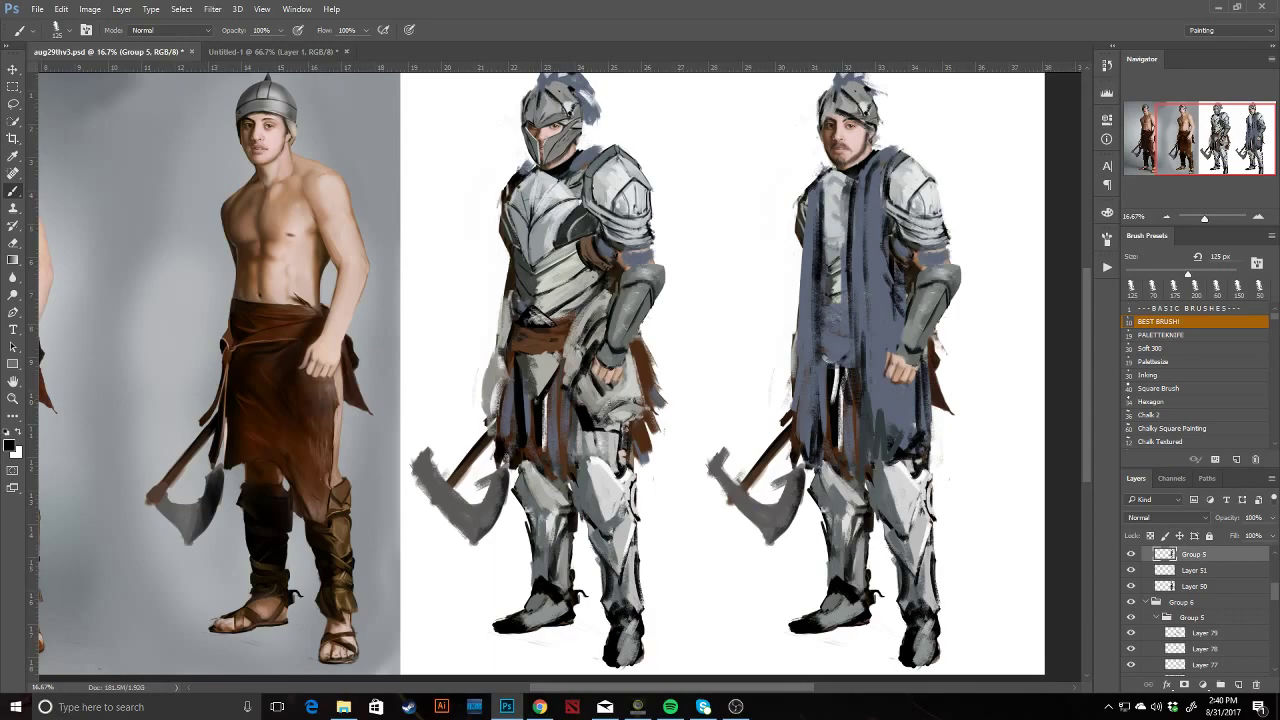
left_click_drag(1222, 134, 1218, 133)
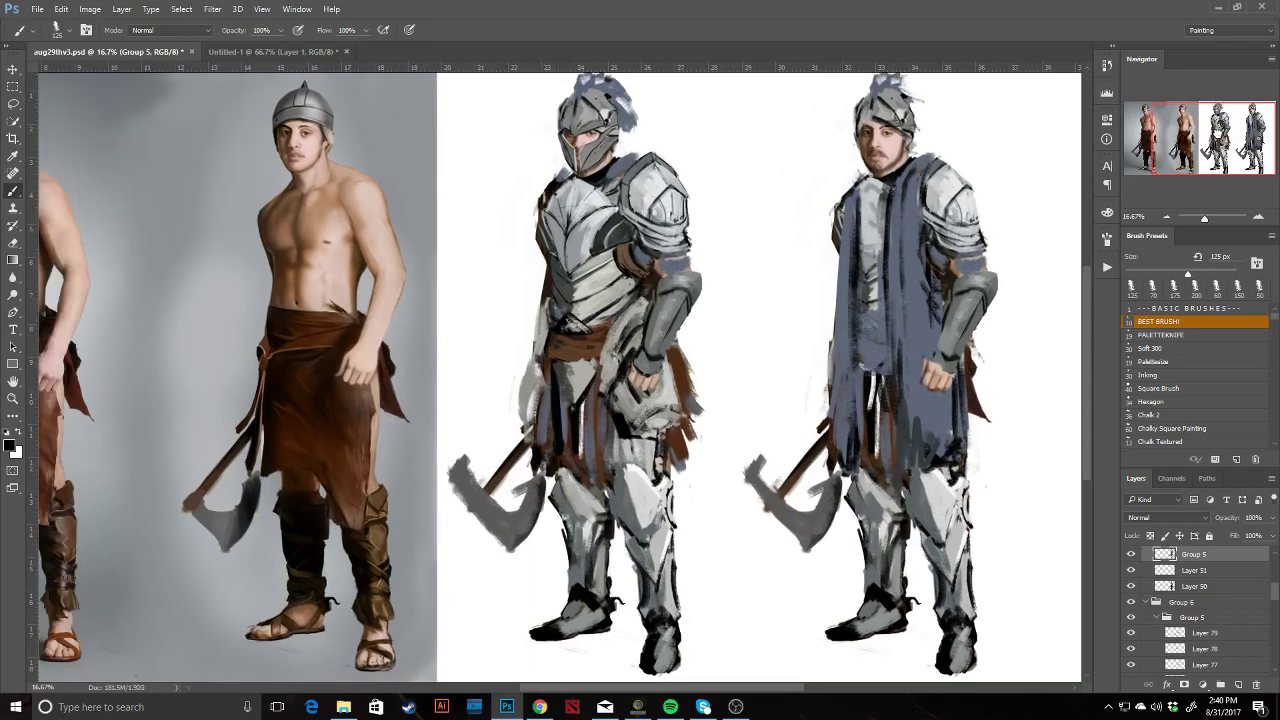
Repaint the copied knight's breastplate between the tunic panels using light greys sampled from the armour.
left_click_drag(808, 264, 714, 286)
left_click(783, 211, "alt")
left_click(830, 216, "alt")
left_click_drag(773, 216, 790, 213)
left_click(798, 220, "alt")
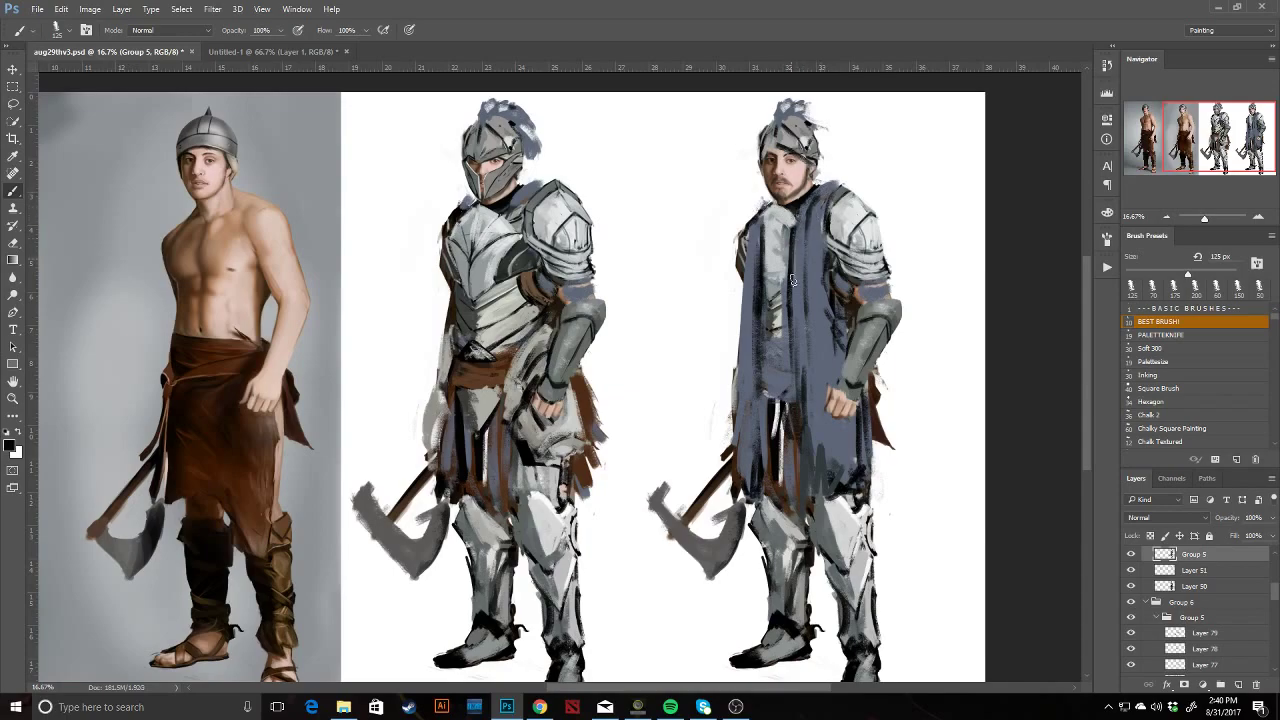
left_click(787, 234, "alt")
left_click(788, 221, "alt")
mouse_move(788, 228)
left_mouse_down()
mouse_move(787, 250)
mouse_move(785, 235)
left_mouse_up()
Paint a light grey belt stroke across the waist of the copied knight's tunic.
key("v")
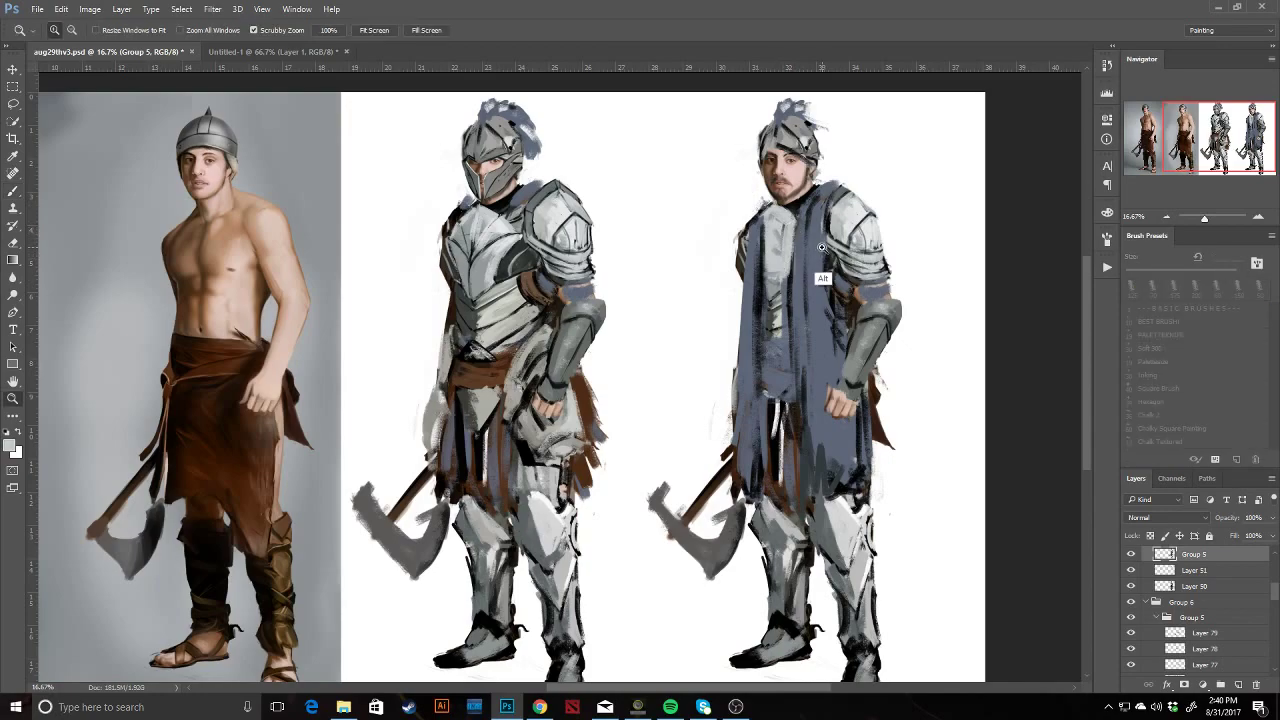
key("ctrl+minus")
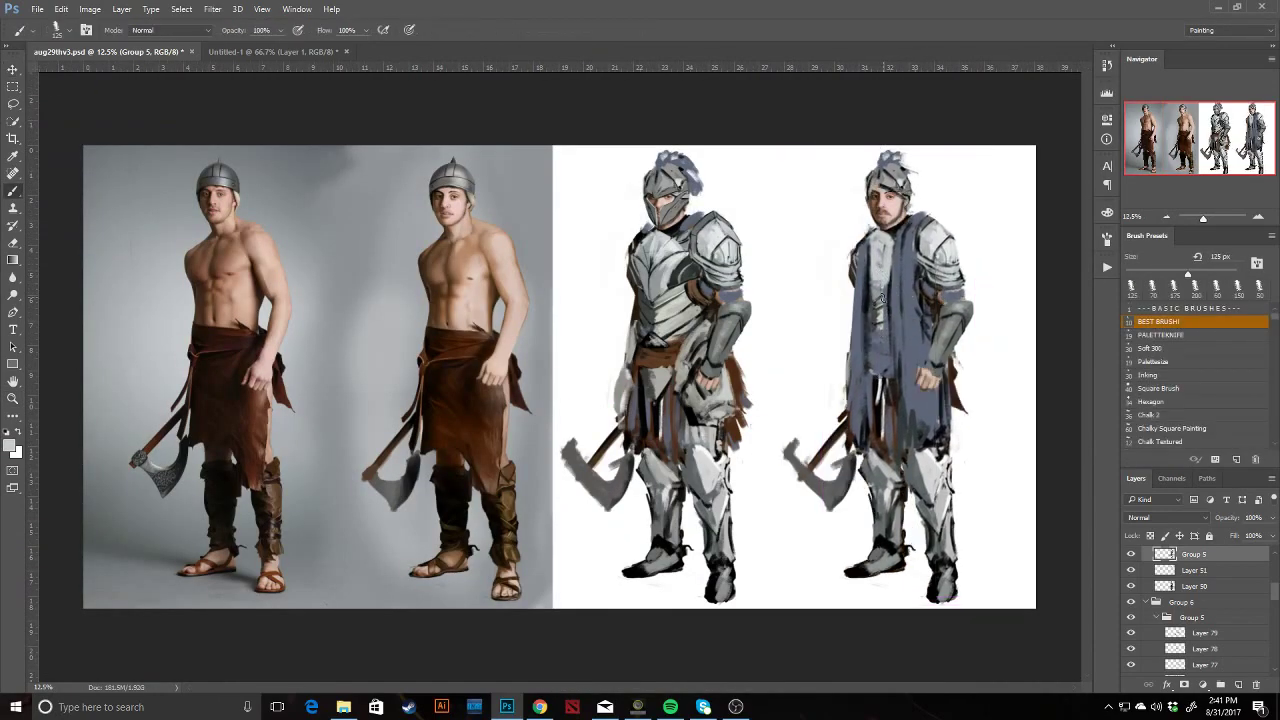
key("b")
scroll(850, 287, "up", 1)
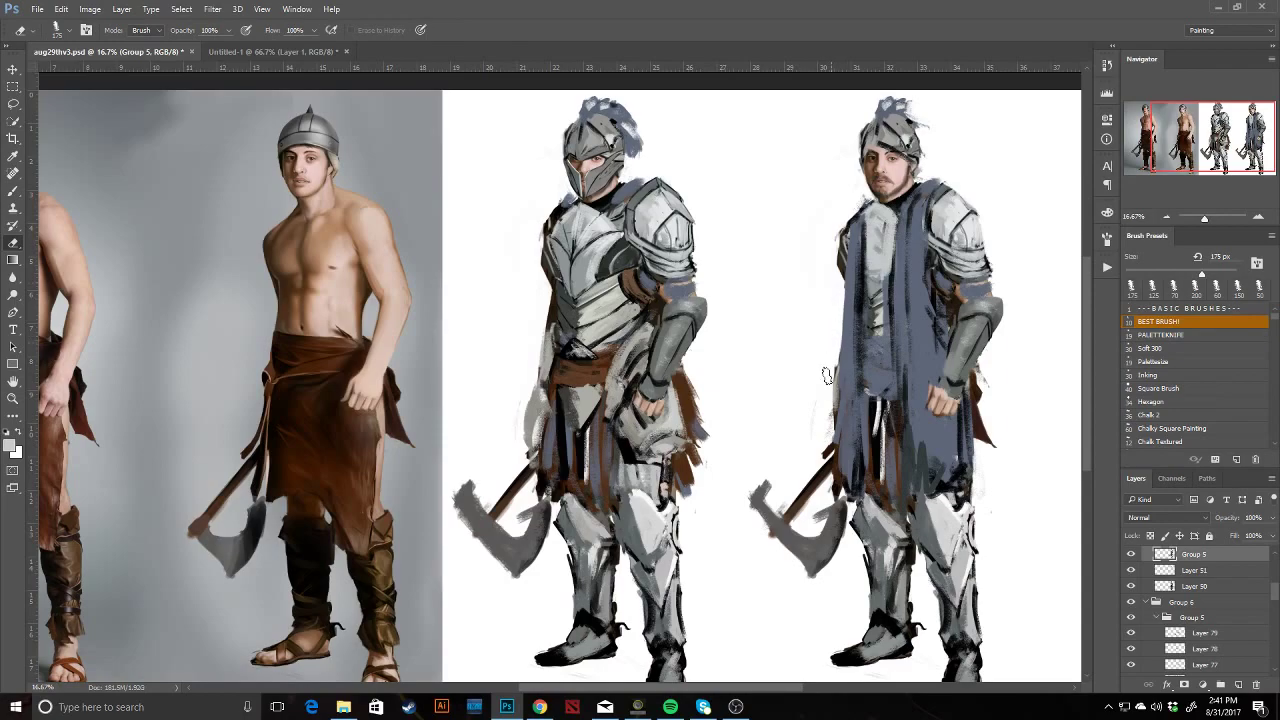
key("b")
left_click_drag(878, 356, 910, 355)
Extend the copied knight's lower tunic with sampled blue-grey and darken the area beneath its hem and between its panels.
left_click(929, 187, "alt")
left_click(950, 205, "alt")
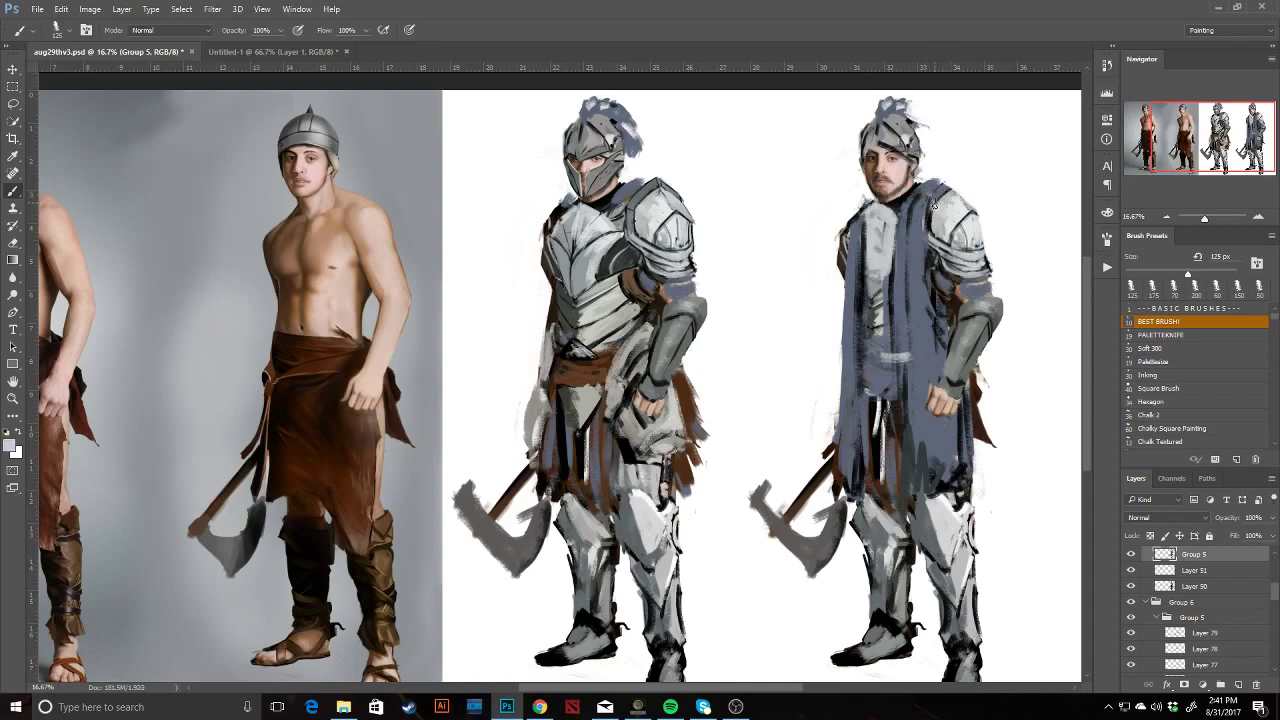
left_click_drag(960, 252, 899, 237)
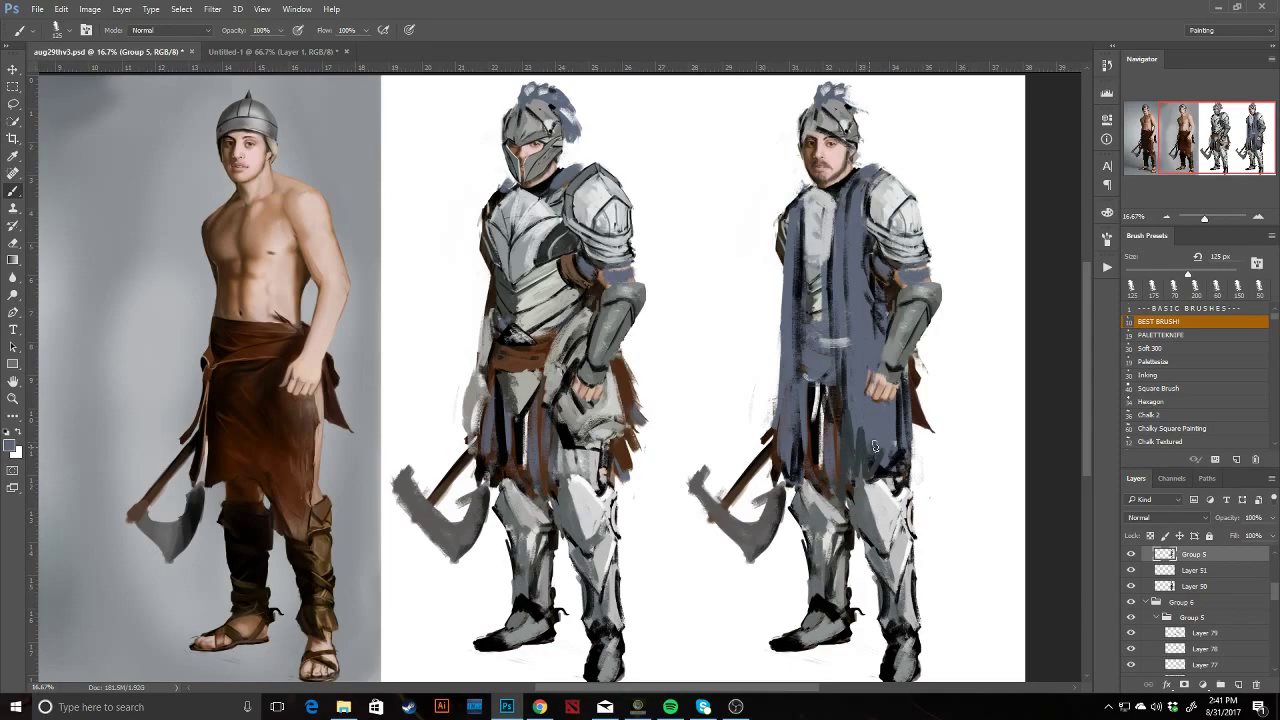
mouse_move(910, 376)
left_mouse_down()
mouse_move(916, 482)
mouse_move(824, 480)
left_mouse_up()
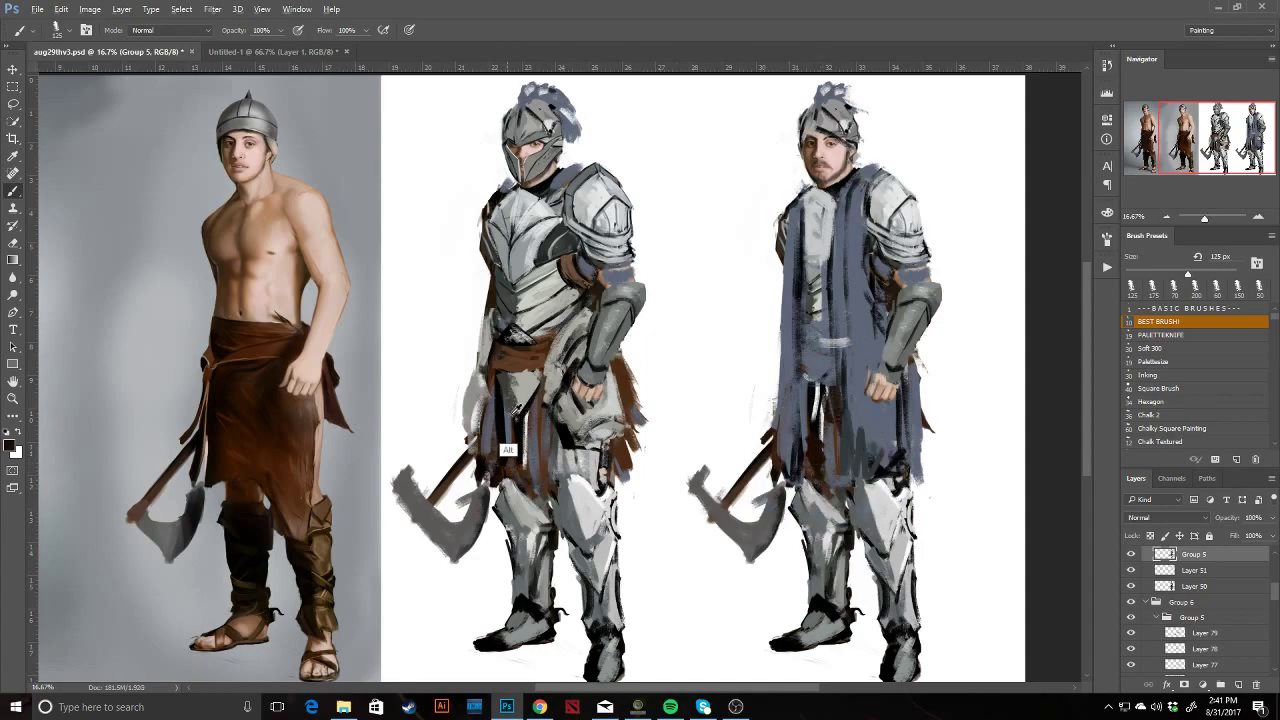
mouse_move(826, 486)
left_mouse_down()
mouse_move(814, 456)
mouse_move(829, 447)
mouse_move(832, 409)
mouse_move(837, 480)
mouse_move(912, 487)
mouse_move(909, 401)
mouse_move(927, 393)
mouse_move(900, 493)
left_mouse_up()
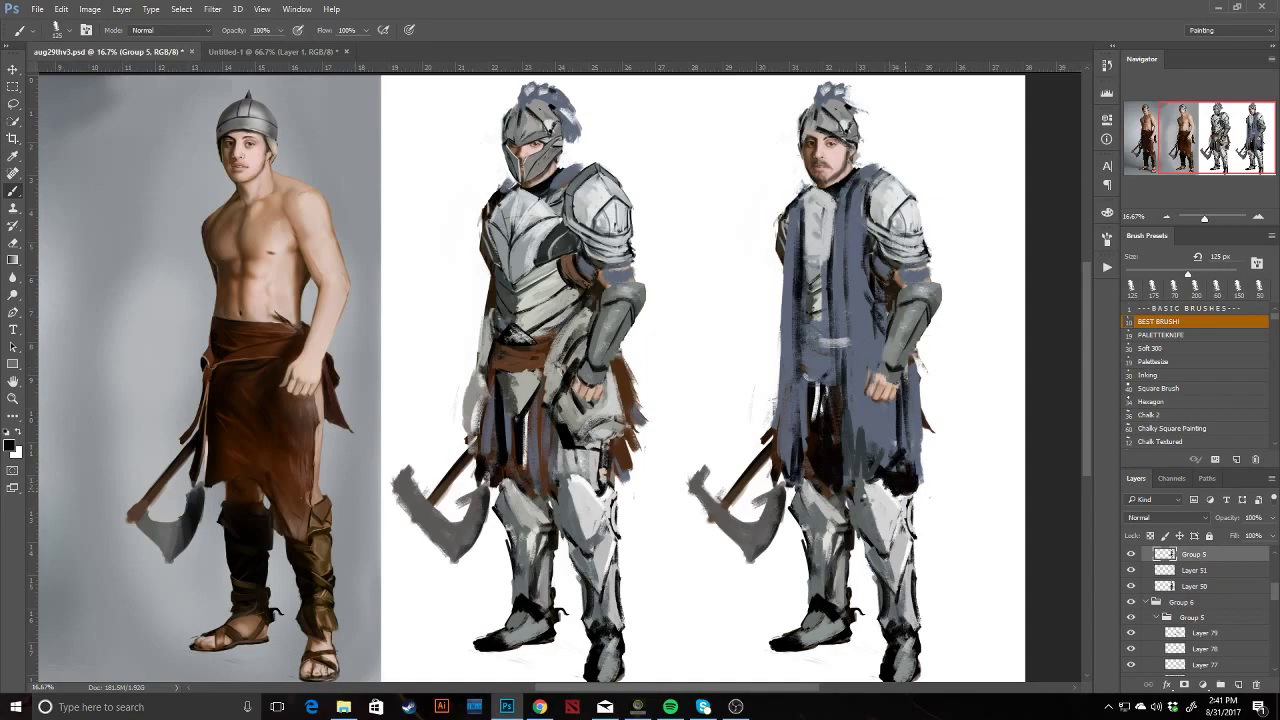
Flip the canvas view again and refine the copied knight's near shoulder plates with a 40 px brush in black and sampled colours.
key("h")
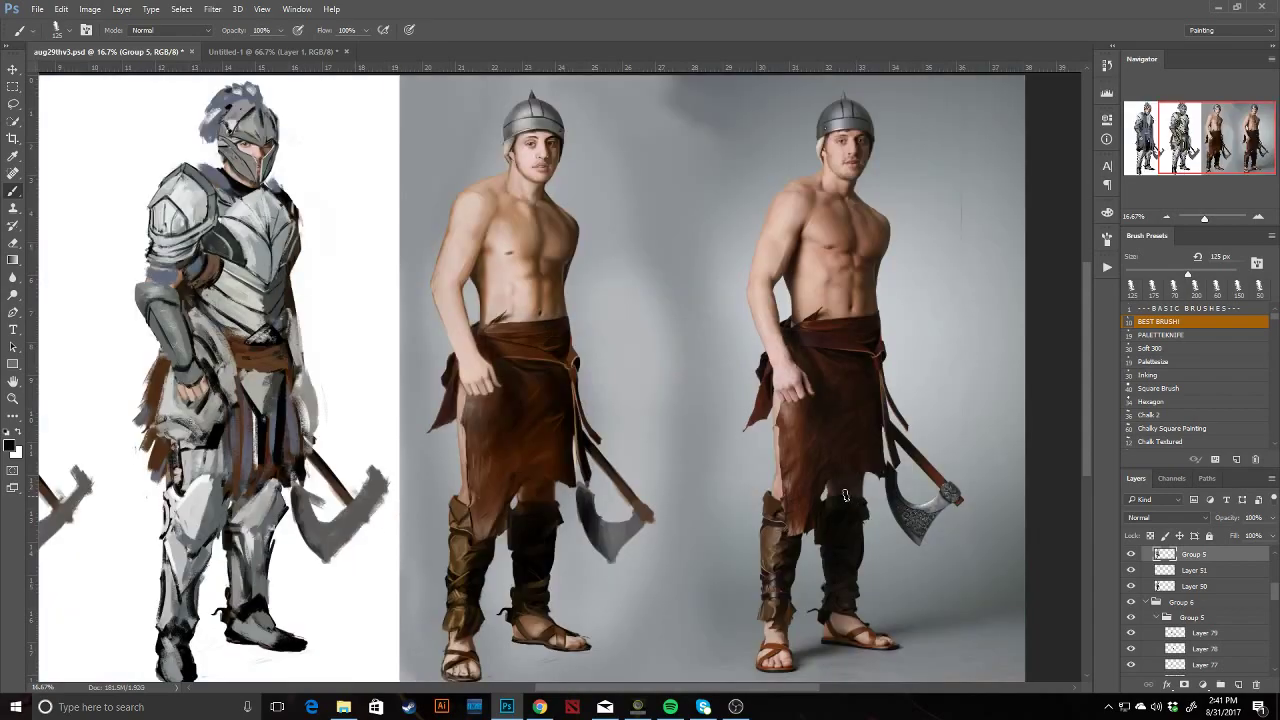
left_click_drag(668, 406, 1229, 407)
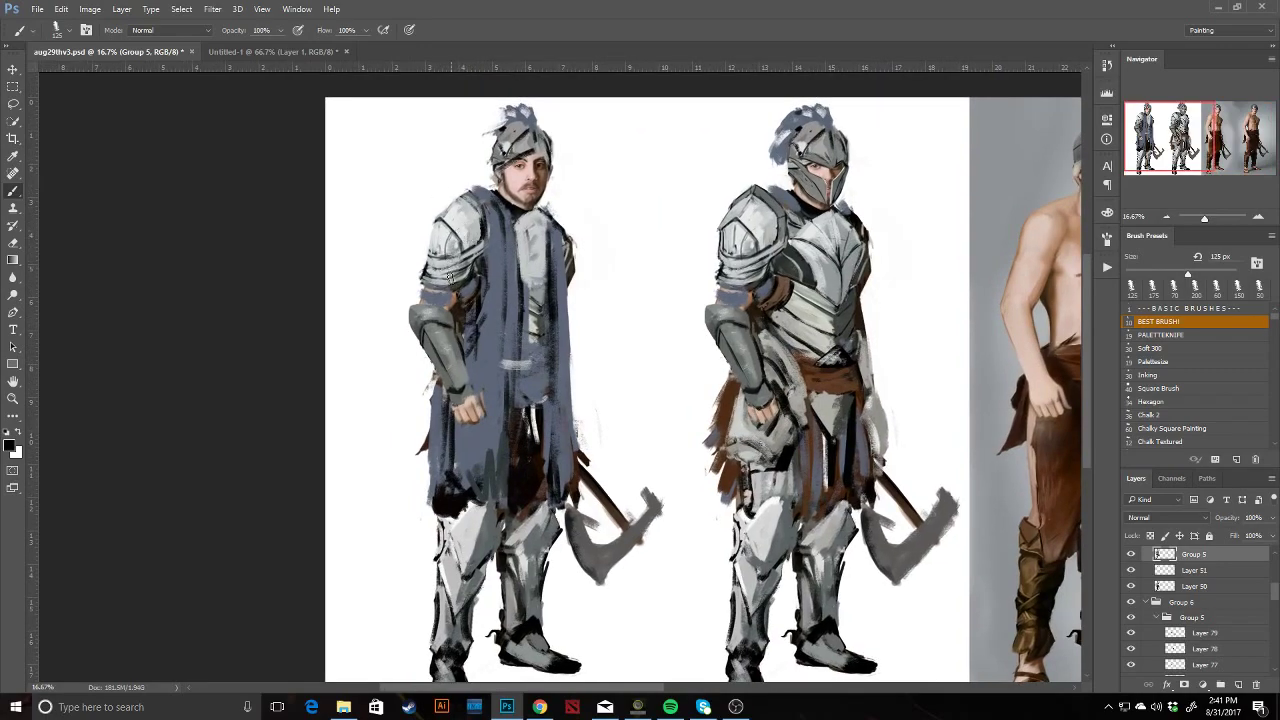
key("bracketleft")
key("bracketleft")
key("bracketleft")
key("bracketleft")
left_click(452, 212, "alt")
key("d")
left_click(472, 246, "alt")
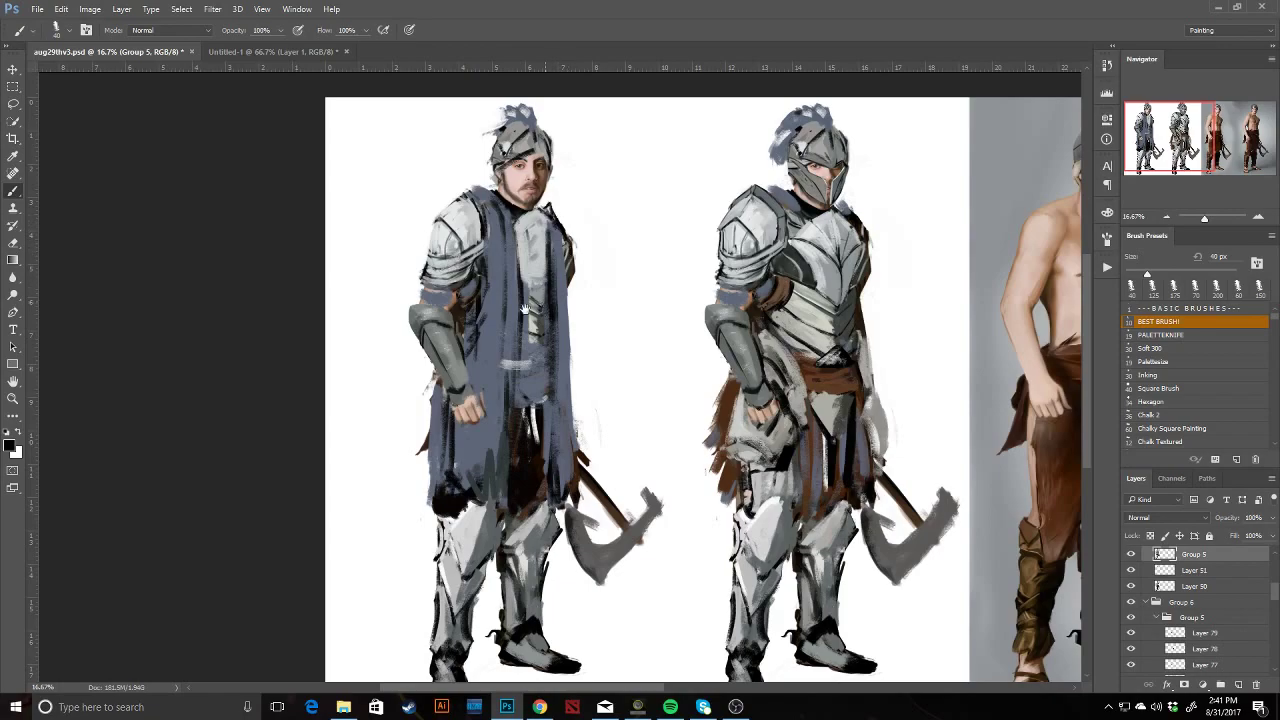
left_click_drag(527, 308, 491, 314)
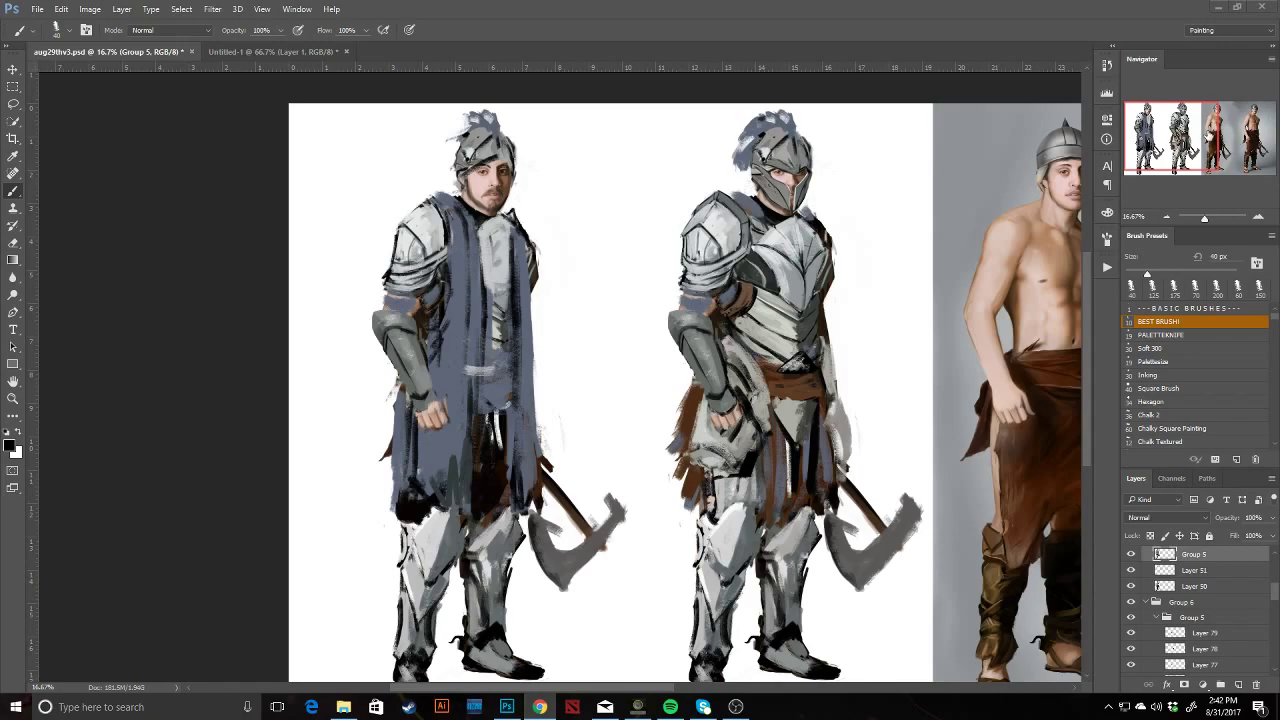
Try painting a pointed lower edge on the copied knight's breastplate, and undo those strokes.
left_click(1218, 124)
left_click_drag(406, 398, 638, 448)
left_click(489, 287, "alt")
mouse_move(483, 300)
left_mouse_down()
mouse_move(478, 309)
mouse_move(492, 297)
mouse_move(461, 272)
left_mouse_up()
left_click(478, 334, "alt")
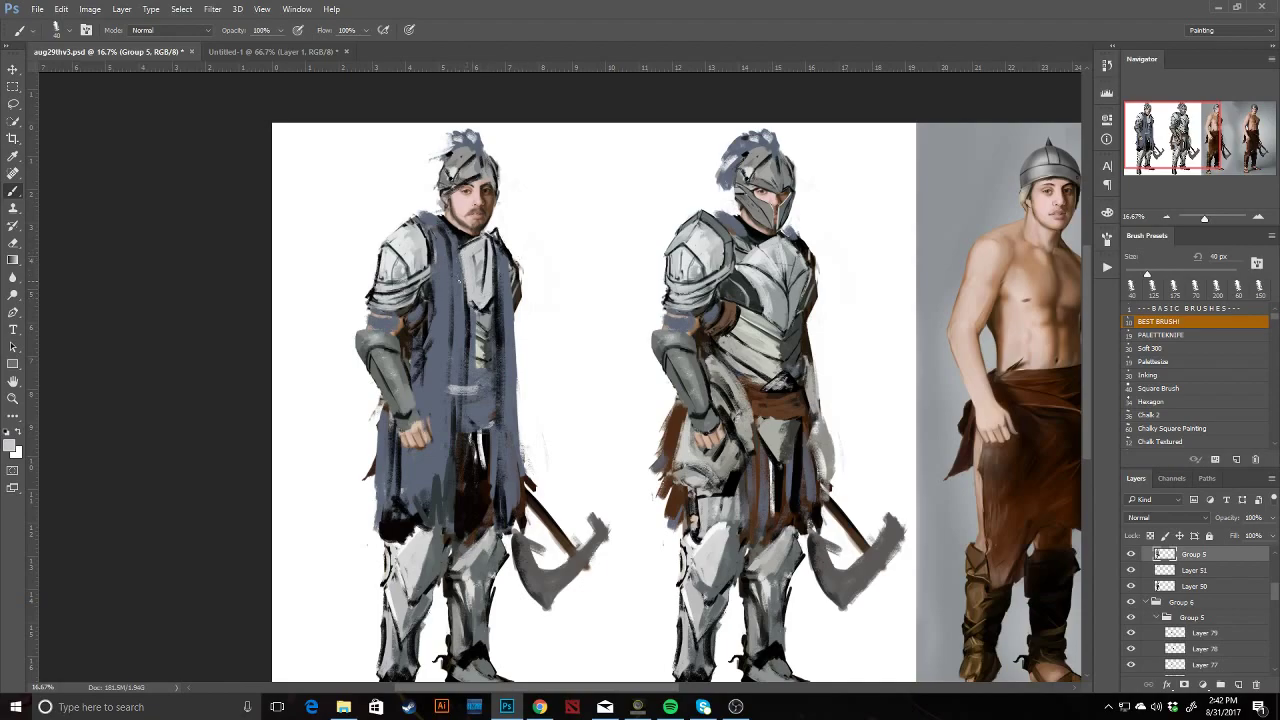
key("ctrl+alt+z")
key("ctrl+alt+z")
key("ctrl+alt+z")
key("ctrl+alt+z")
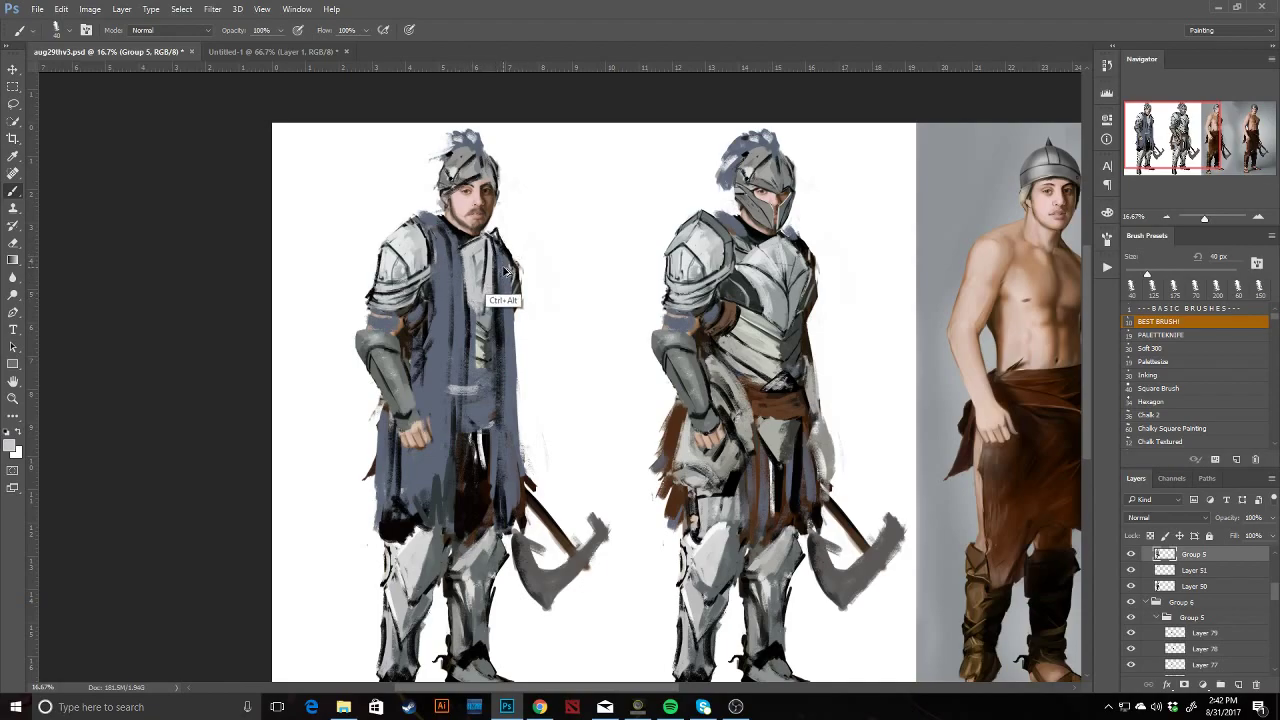
key("ctrl+alt+z")
key("ctrl+alt+z")
key("ctrl+alt+z")
Retouch the copied knight's collar, outline the tunic's far edge in a dark colour and rework its lower hem.
left_click(472, 236, "alt")
left_click_drag(464, 246, 478, 238)
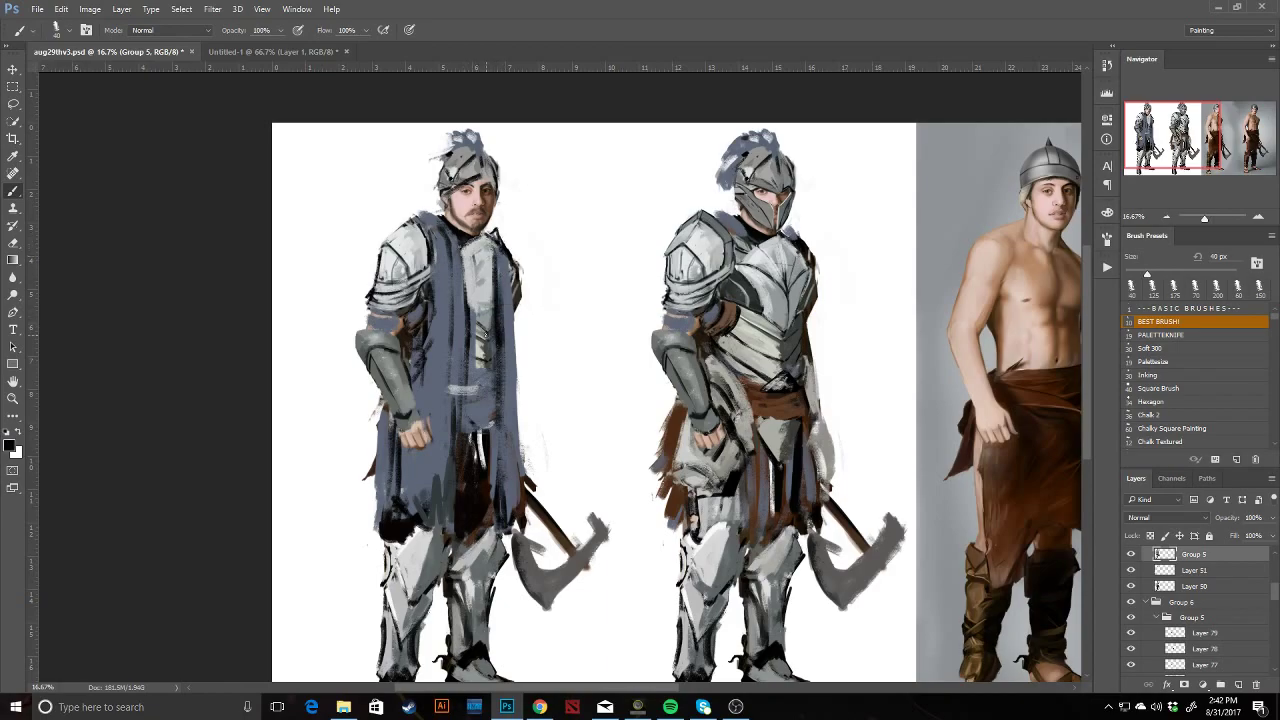
left_click_drag(514, 304, 516, 430)
mouse_move(512, 477)
left_mouse_down()
mouse_move(453, 481)
mouse_move(443, 499)
mouse_move(439, 478)
mouse_move(446, 516)
left_mouse_up()
left_click(446, 509, "alt")
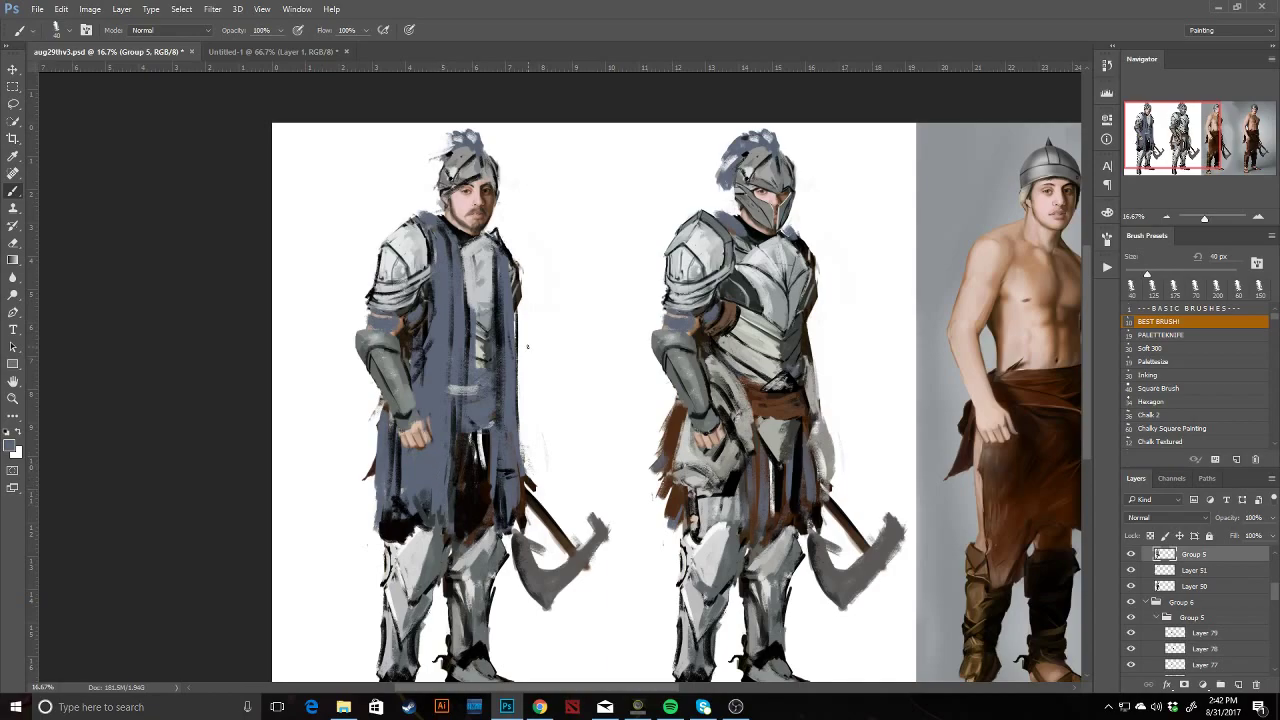
Refine the copied knight's breastplate between the tunic panels with sampled greys and short black edge strokes.
left_click(468, 300, "alt")
left_click_drag(472, 316, 491, 312)
left_click(481, 298, "alt")
key("d")
left_click_drag(490, 268, 492, 300)
left_click(485, 251, "alt")
left_click_drag(490, 256, 492, 298)
left_click(484, 249, "alt")
mouse_move(488, 254)
left_mouse_down()
mouse_move(490, 292)
mouse_move(492, 278)
left_mouse_up()
Add black edging where the copied knight's near shoulder meets the tunic and shade the far shoulder in black.
left_click_drag(534, 390, 526, 328)
key("d")
left_click_drag(419, 232, 418, 160)
left_click_drag(423, 204, 426, 167)
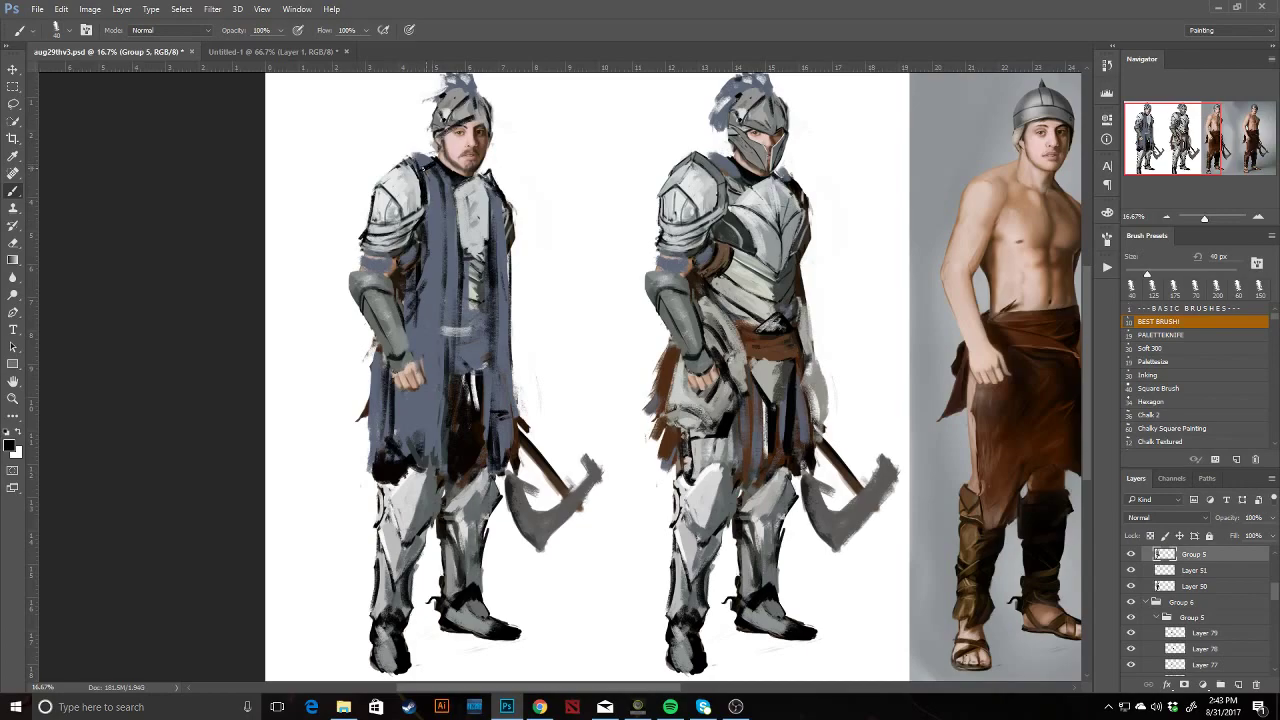
key("e")
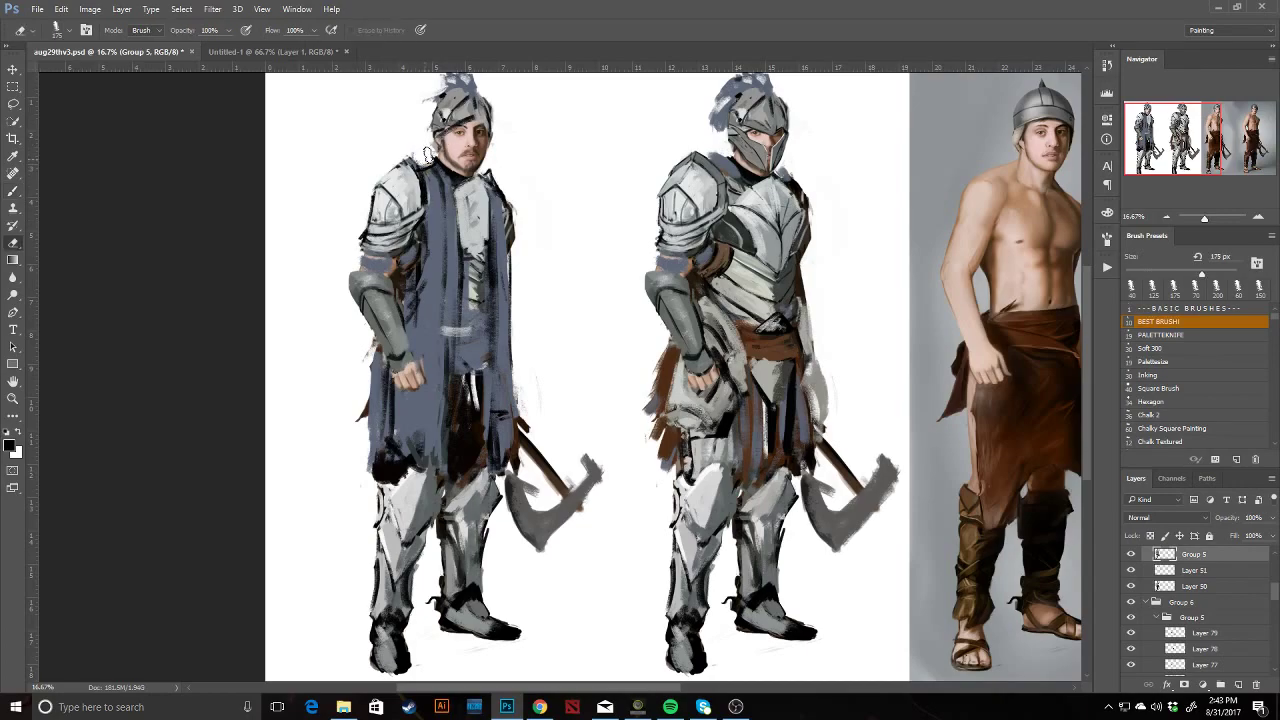
key("ctrl+z")
key("b")
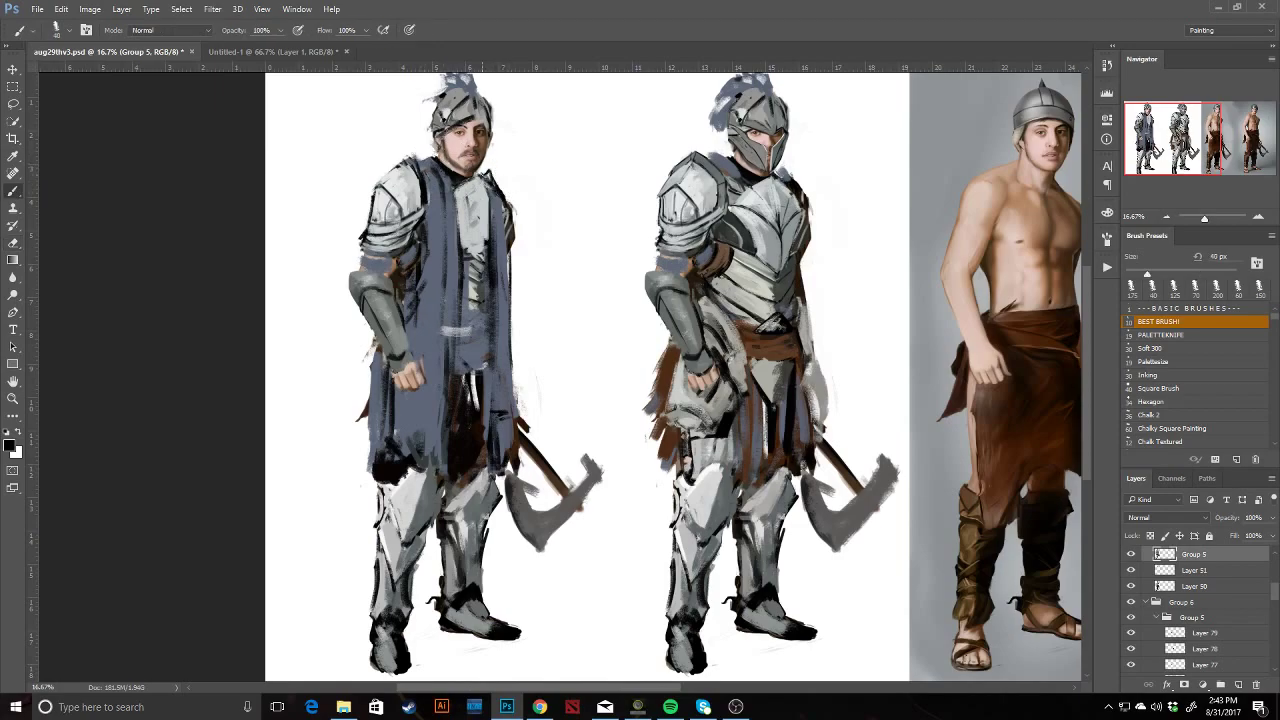
key("e")
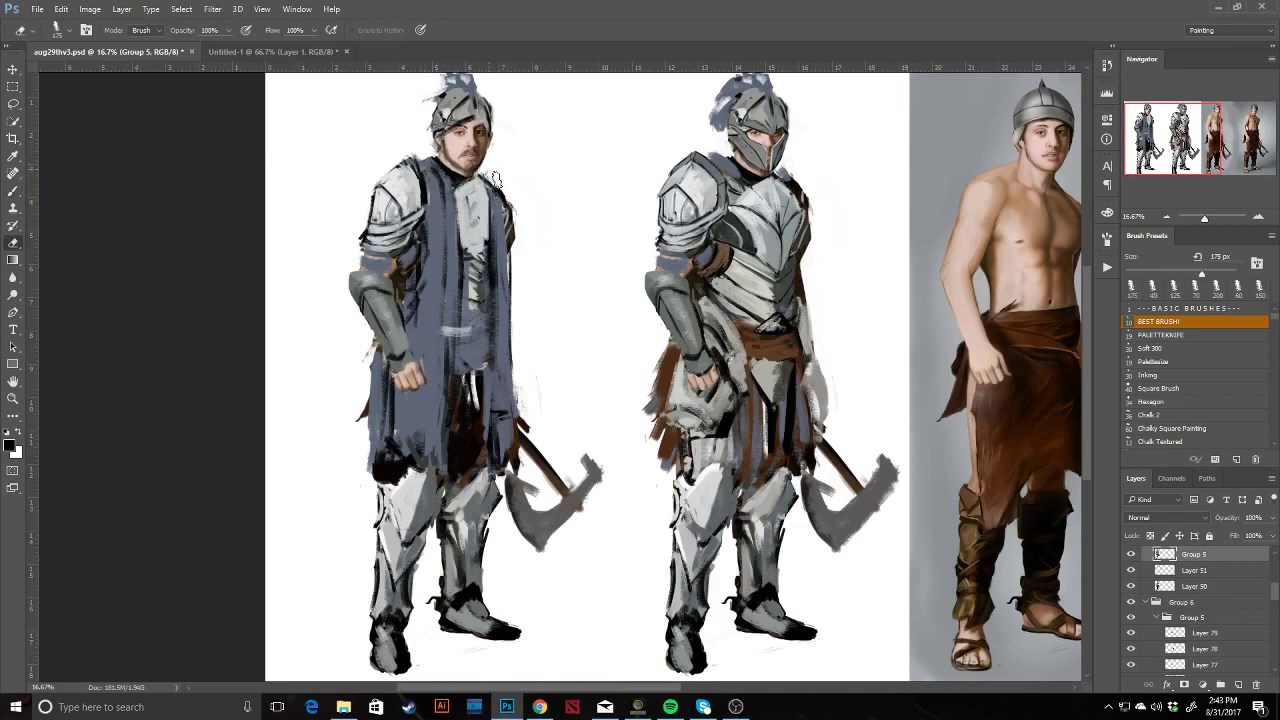
key("b")
left_click_drag(506, 202, 516, 258)
mouse_move(498, 192)
left_mouse_down()
mouse_move(499, 238)
mouse_move(411, 231)
mouse_move(515, 241)
left_mouse_up()
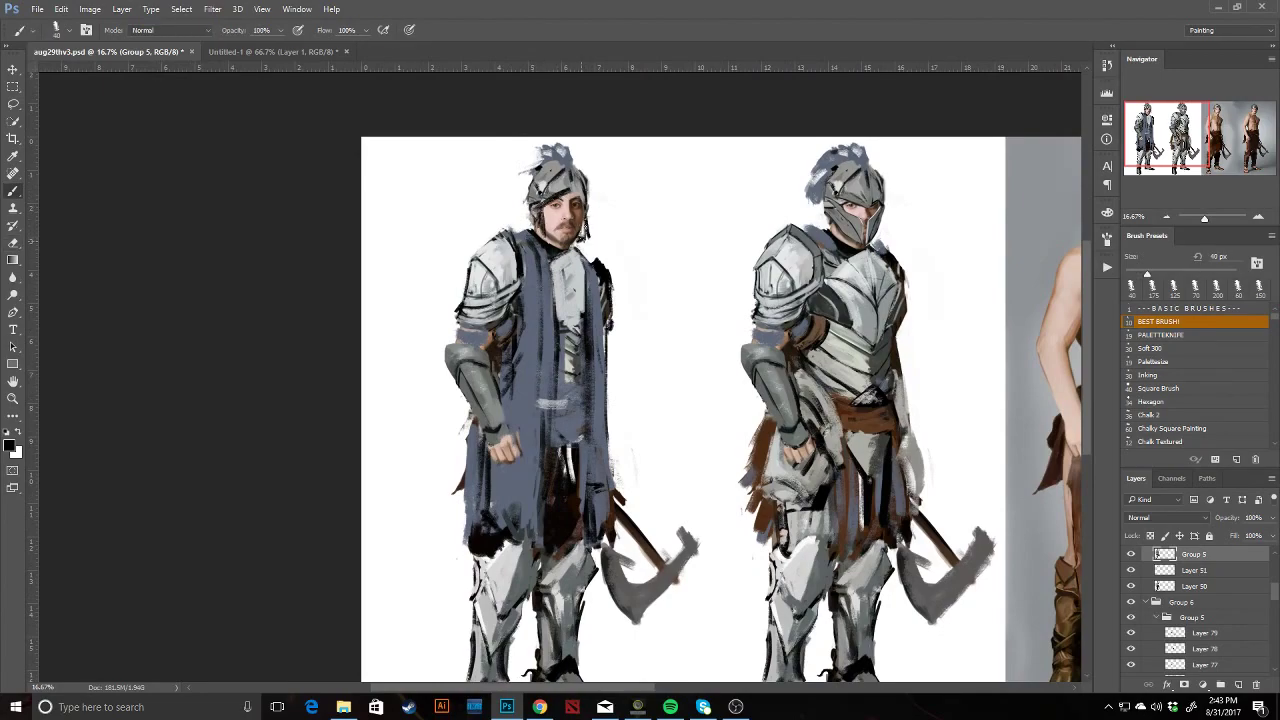
Paint grey cheek guards with dark edges on the copied knight's open helmet, beside the face.
left_click(564, 315, "alt")
mouse_move(586, 218)
left_mouse_down()
mouse_move(583, 240)
mouse_move(585, 229)
mouse_move(538, 230)
left_mouse_up()
left_click(531, 207, "alt")
mouse_move(530, 203)
left_mouse_down()
mouse_move(584, 196)
mouse_move(563, 172)
left_mouse_up()
mouse_move(575, 175)
left_mouse_down()
mouse_move(585, 194)
mouse_move(547, 242)
mouse_move(537, 237)
left_mouse_up()
key("z")
left_click(586, 249, "alt")
key("b")
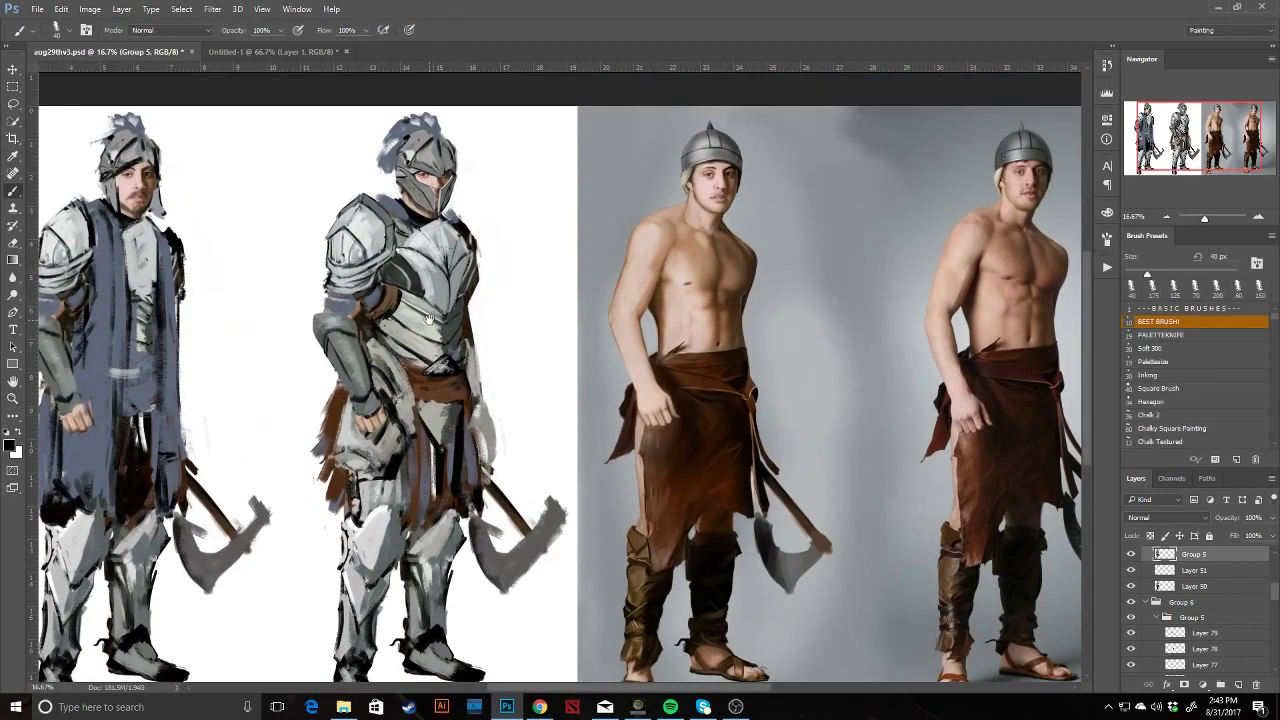
Clean up the near outer edge of the copied knight's tunic with the Eraser.
key("ctrl+plus")
left_click_drag(261, 300, 497, 317)
key("e")
mouse_move(270, 376)
left_mouse_down()
mouse_move(265, 460)
mouse_move(290, 478)
left_mouse_up()
key("b")
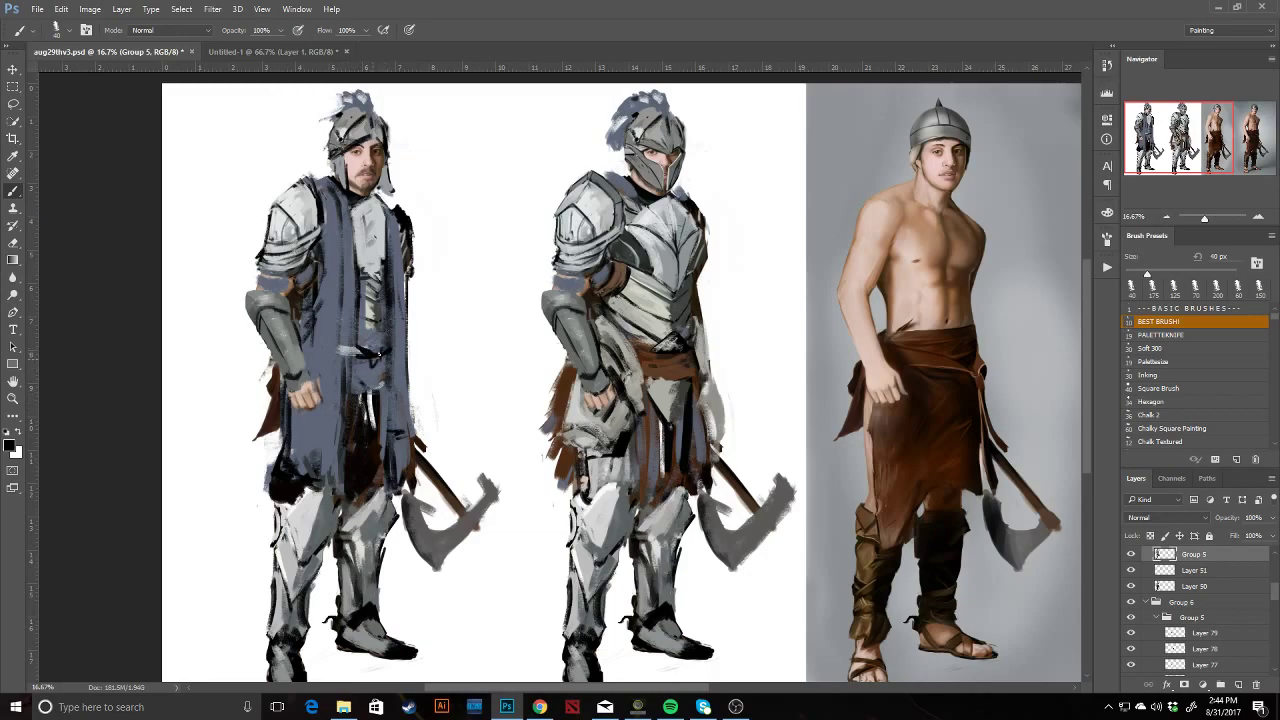
Rework the hanging cloth between the copied knight's lower tunic panels as a reddish-brown piece.
left_click_drag(355, 408, 344, 468)
key("e")
mouse_move(359, 398)
left_mouse_down()
mouse_move(376, 486)
mouse_move(350, 500)
left_mouse_up()
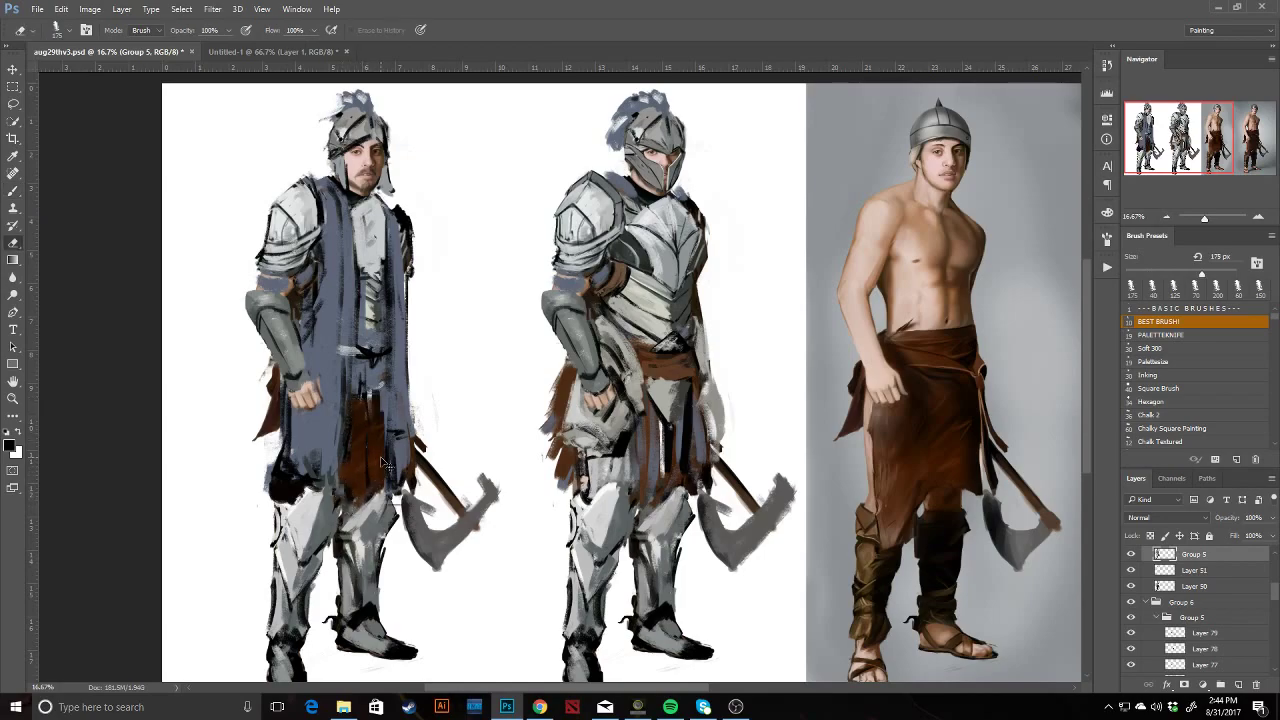
Repaint the copied knight's hanging cloth in solid reddish-brown with a 90 px brush and touch the same brown in at the waist.
key("b")
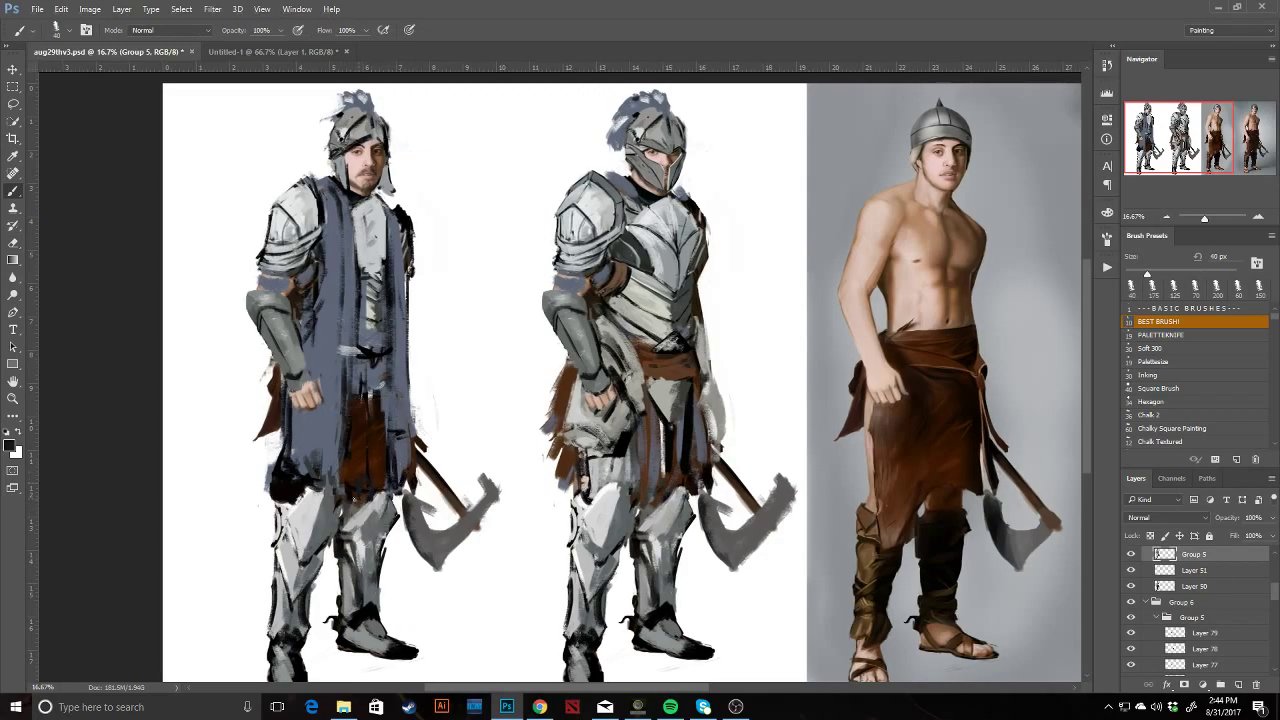
key("bracketleft")
key("bracketleft")
key("bracketleft")
key("bracketleft")
key("bracketleft")
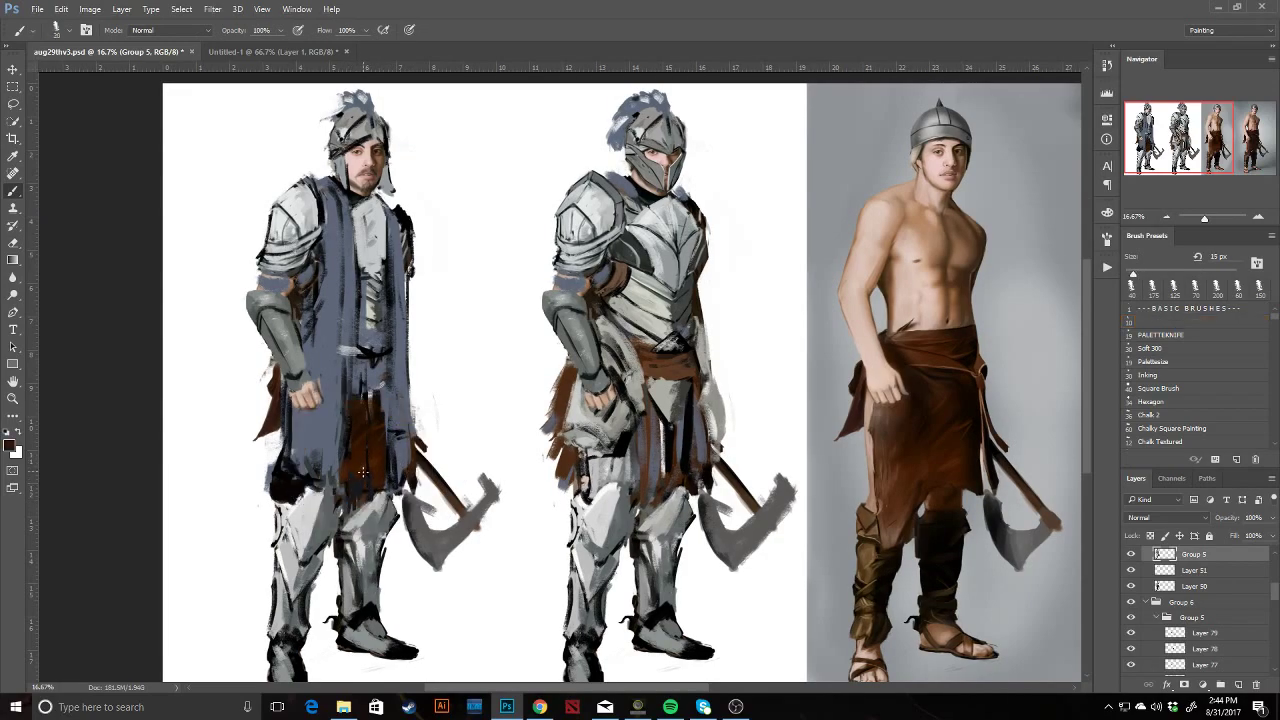
key("bracketright")
key("bracketright")
key("bracketright")
key("bracketright")
key("bracketright")
key("bracketright")
key("bracketright")
key("bracketright")
key("bracketright")
key("bracketright")
key("bracketright")
key("bracketright")
key("bracketright")
key("bracketright")
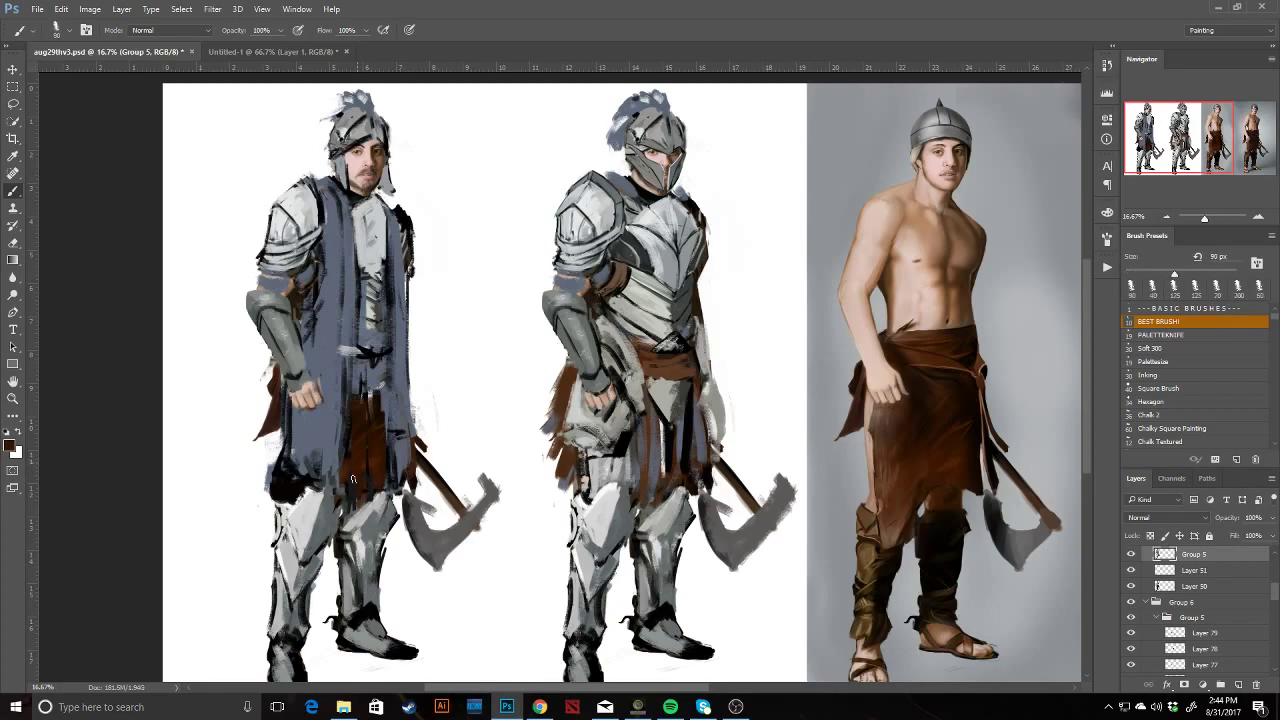
mouse_move(364, 497)
left_mouse_down()
mouse_move(378, 498)
mouse_move(363, 401)
left_mouse_up()
mouse_move(366, 350)
left_mouse_down()
mouse_move(406, 349)
mouse_move(376, 340)
mouse_move(433, 320)
left_mouse_up()
Paint a black slit at the top of the copied knight's hanging cloth and block in a reddish-brown patch at the waist.
left_click(403, 195, "alt")
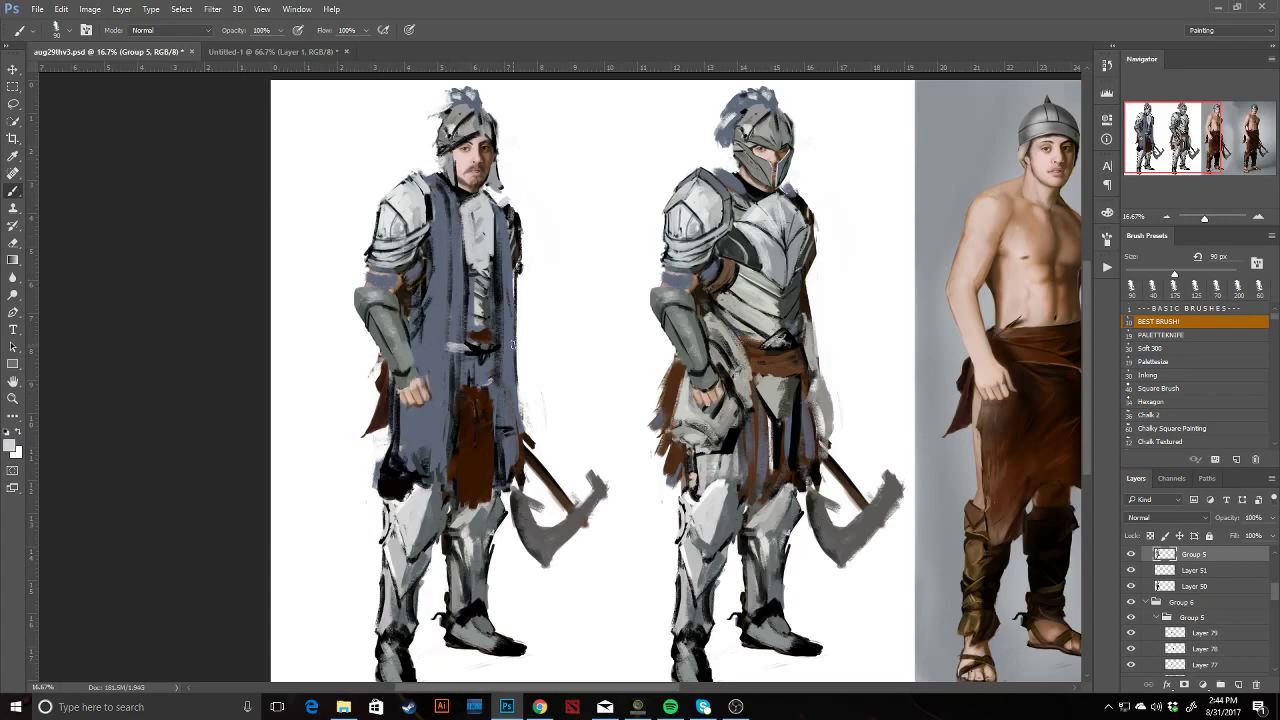
scroll(676, 377, "down", 2)
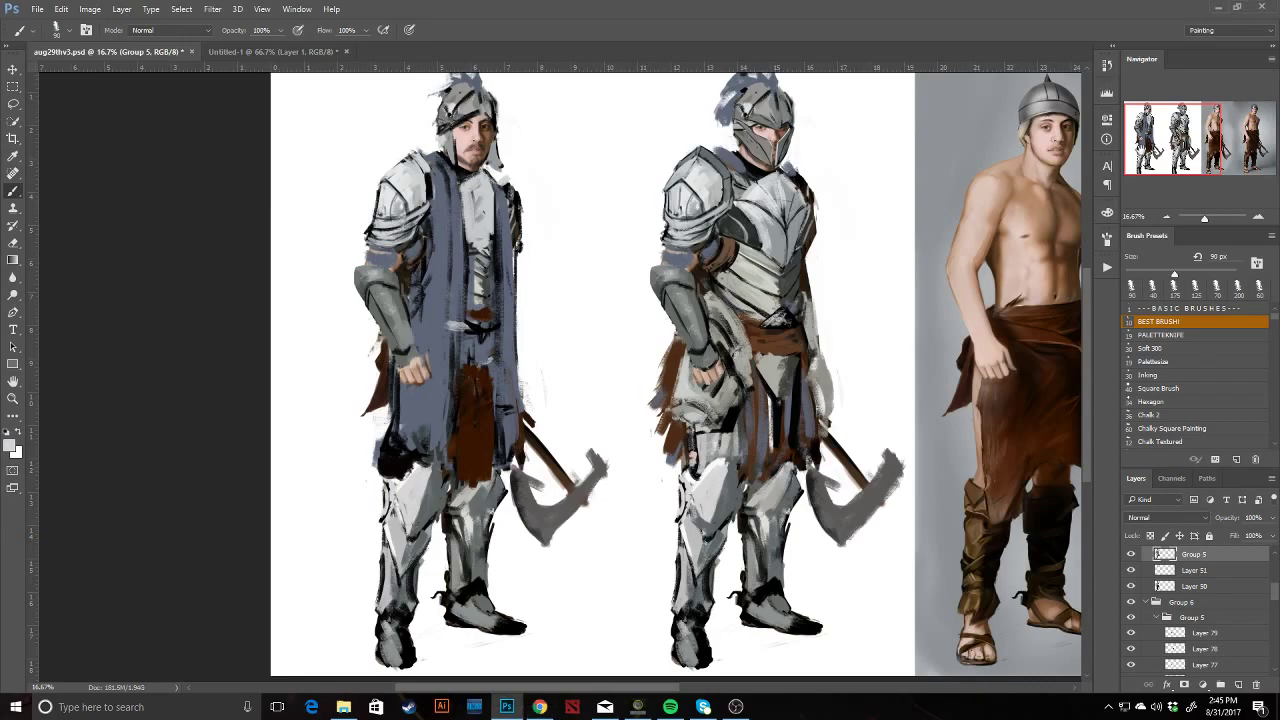
key("d")
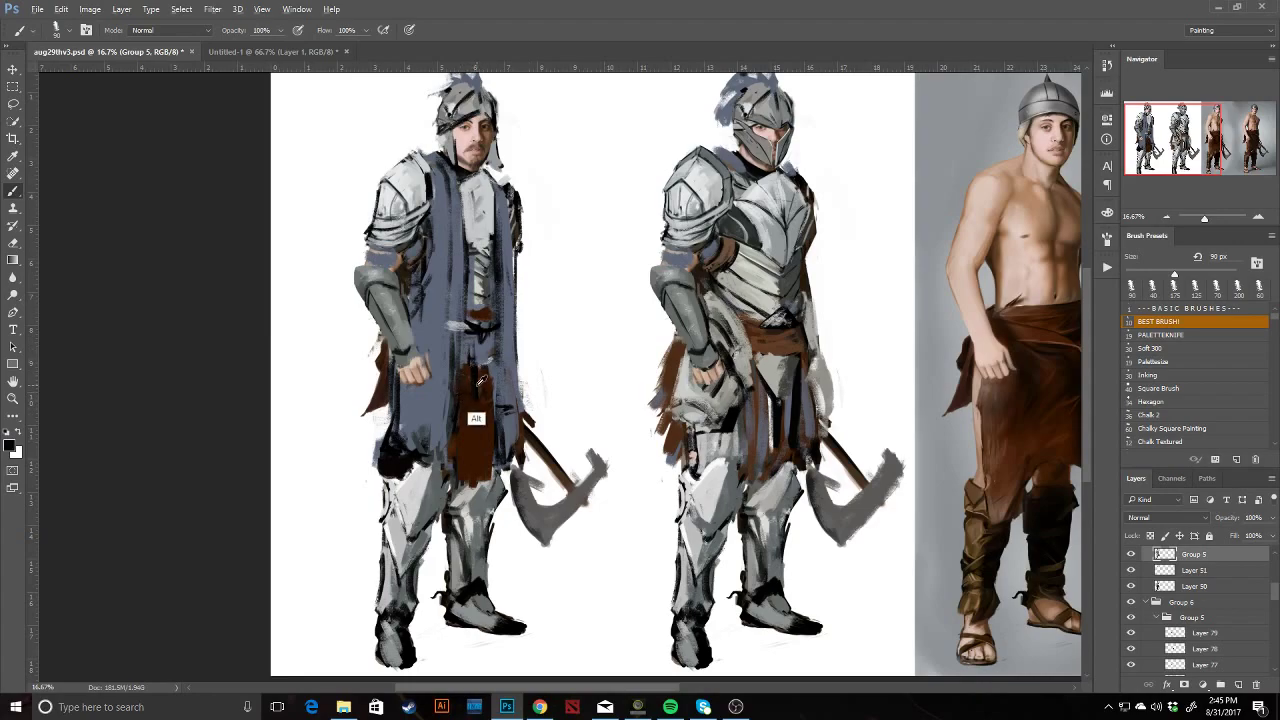
left_click(481, 315, "alt")
mouse_move(488, 312)
left_mouse_down()
mouse_move(473, 300)
mouse_move(491, 297)
left_mouse_up()
mouse_move(480, 365)
left_mouse_down()
mouse_move(466, 364)
mouse_move(488, 356)
left_mouse_up()
left_click(1133, 556)
left_click(1133, 556)
left_click(1133, 556)
left_click(1133, 556)
left_click(472, 308, "alt")
left_click_drag(471, 300, 492, 296)
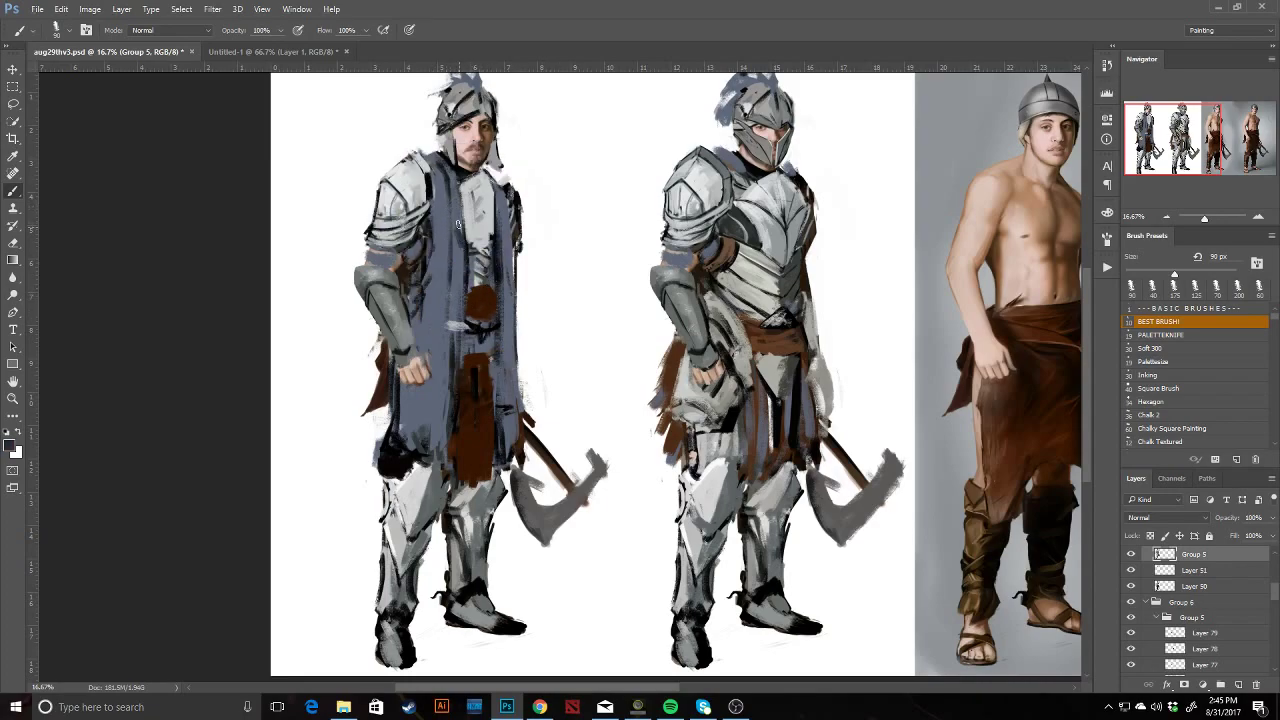
Cover the light grey chest gap of the copied knight's tunic with blue-grey.
left_click(464, 192, "alt")
left_click(460, 190, "alt")
mouse_move(453, 185)
left_mouse_down()
mouse_move(483, 205)
mouse_move(477, 279)
mouse_move(495, 272)
mouse_move(497, 284)
mouse_move(489, 234)
mouse_move(480, 253)
mouse_move(492, 197)
mouse_move(465, 244)
left_mouse_up()
Extend the reddish-brown waist patch into a wide belt across the copied knight's tunic.
key("d")
left_click(479, 294, "alt")
mouse_move(474, 294)
left_mouse_down()
mouse_move(430, 292)
mouse_move(492, 284)
mouse_move(509, 316)
mouse_move(509, 301)
mouse_move(488, 321)
mouse_move(411, 298)
mouse_move(510, 302)
mouse_move(484, 268)
mouse_move(505, 315)
mouse_move(487, 301)
mouse_move(431, 306)
mouse_move(443, 313)
mouse_move(430, 319)
mouse_move(464, 318)
left_mouse_up()
left_click(439, 317, "alt")
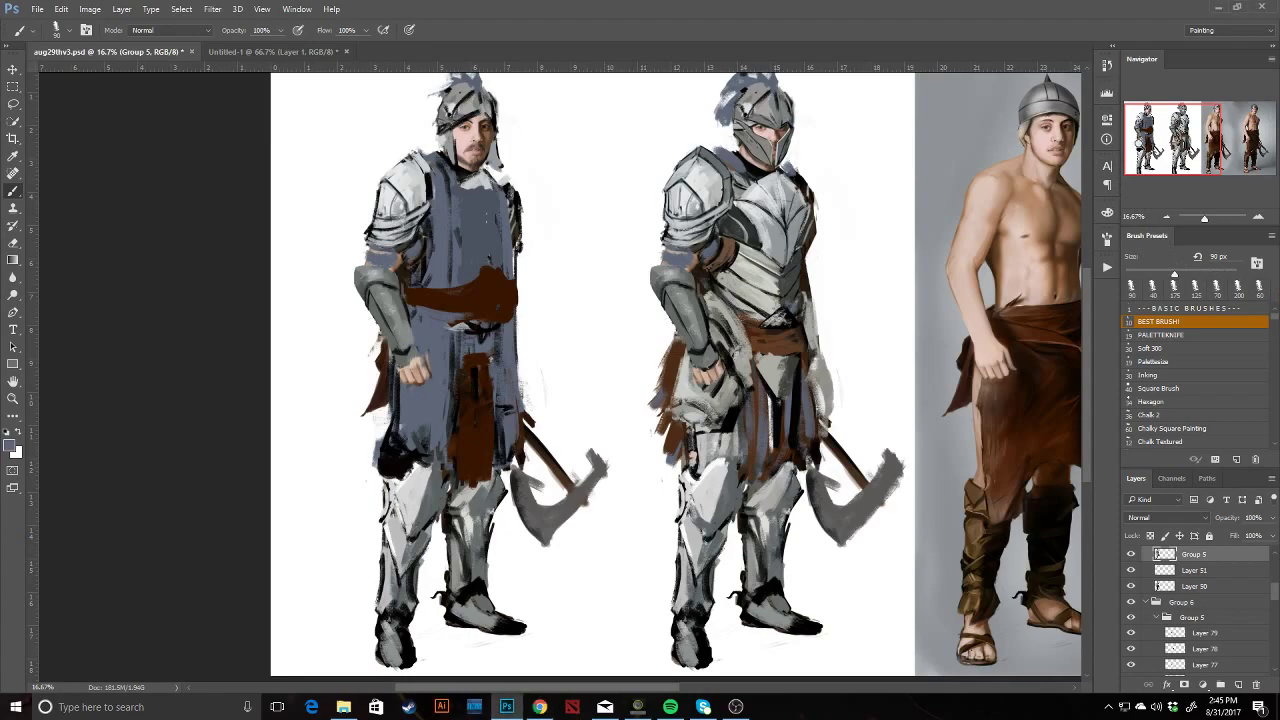
Flip the canvas horizontally and erase stray paint along the far edge of the copied knight's belt and tunic.
key("ctrl+s")
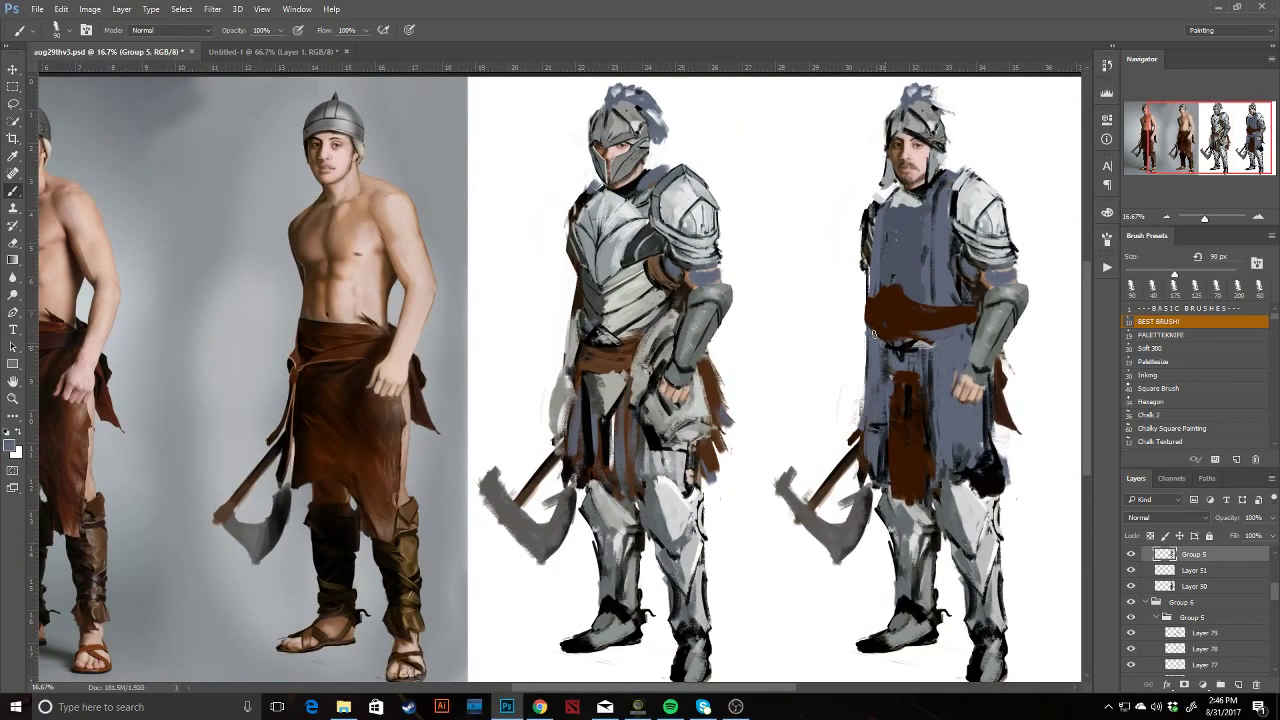
key("e")
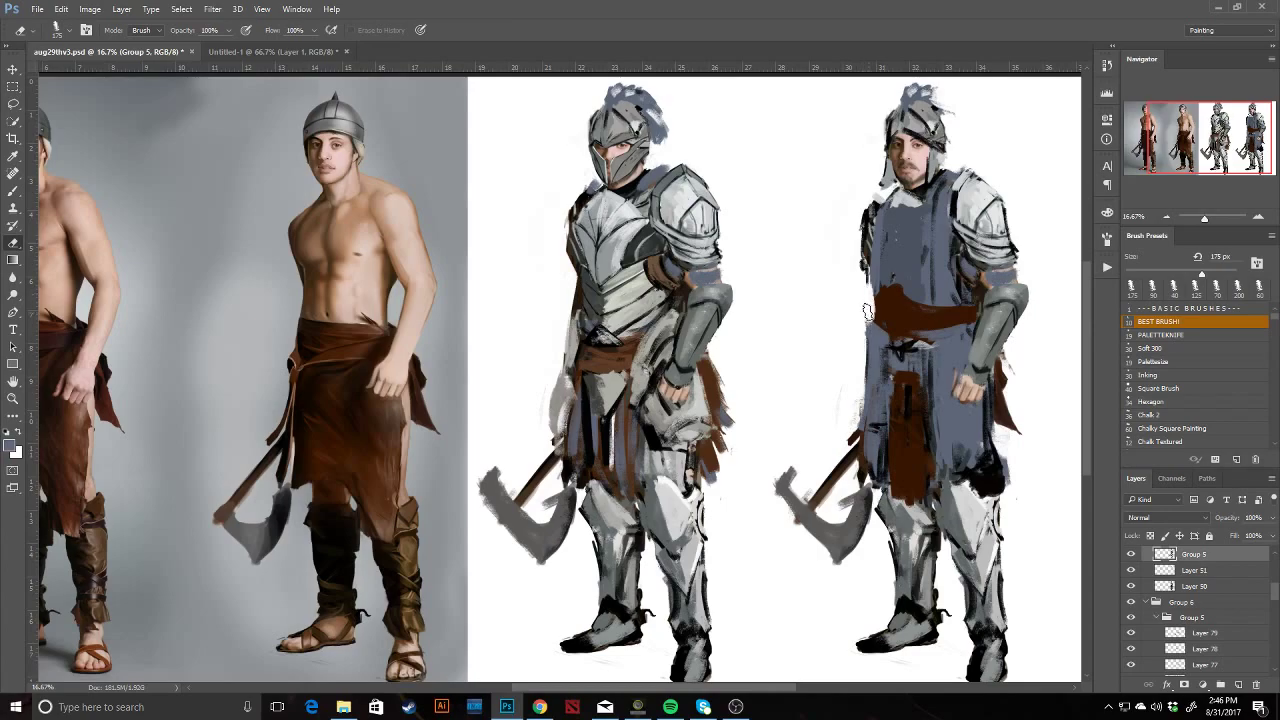
left_click_drag(868, 316, 855, 420)
left_click_drag(868, 342, 851, 446)
key("b")
left_click(881, 221, "alt")
key("e")
left_click_drag(879, 272, 879, 293)
Thicken the copied knight's brown belt, add dark edging and fold lines to it, and trim its far end.
key("b")
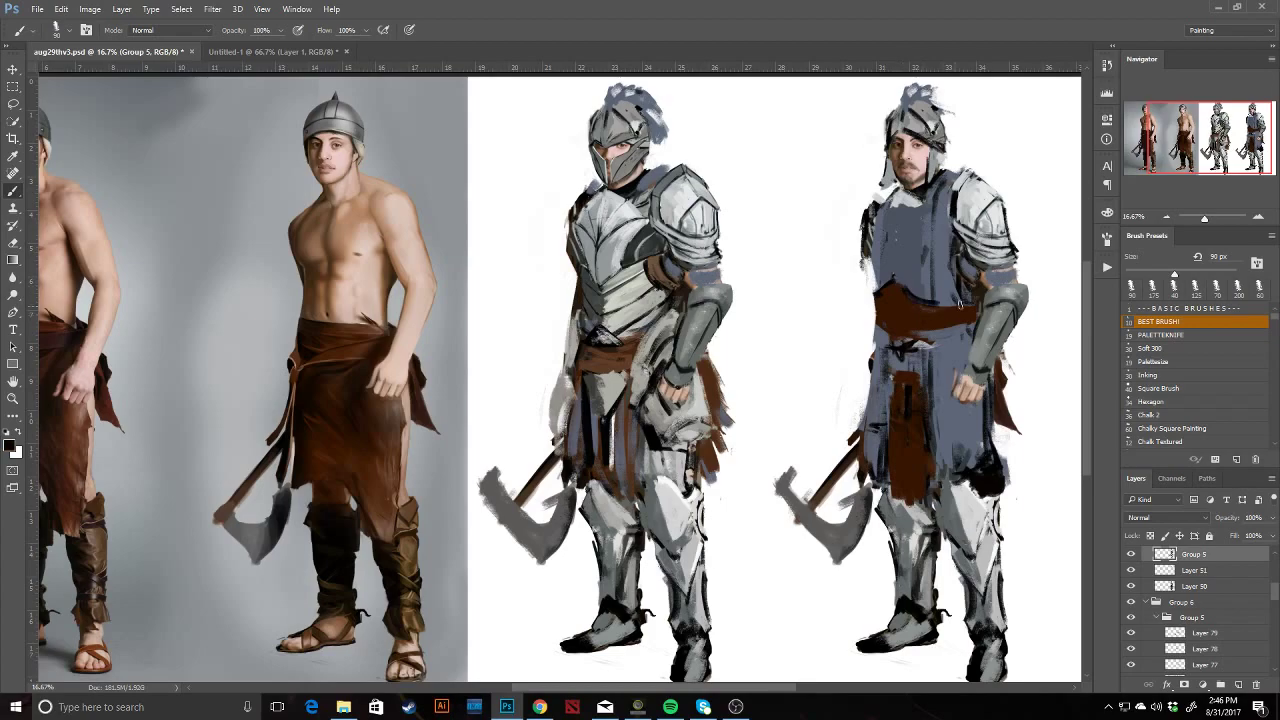
left_click_drag(946, 307, 975, 305)
key("e")
mouse_move(874, 336)
left_mouse_down()
mouse_move(866, 384)
mouse_move(875, 345)
mouse_move(944, 357)
mouse_move(968, 344)
mouse_move(915, 355)
mouse_move(885, 345)
mouse_move(962, 335)
mouse_move(920, 338)
mouse_move(941, 329)
mouse_move(856, 367)
left_mouse_up()
key("b")
left_click(932, 360, "alt")
left_click(846, 314, "alt")
key("d")
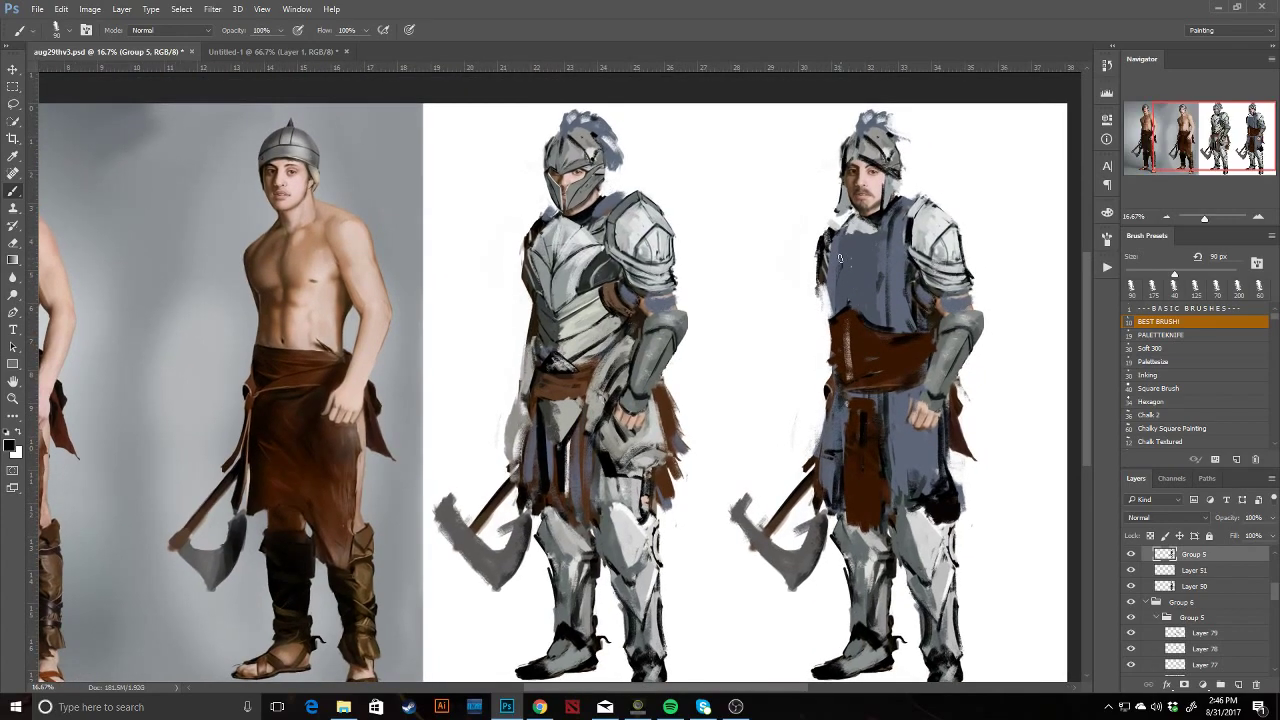
Paint a light grey V-shaped emblem with a vertical stripe on the chest of the copied knight's tunic.
left_click(934, 222, "alt")
left_click_drag(840, 254, 851, 289)
mouse_move(855, 236)
left_mouse_down()
mouse_move(854, 302)
mouse_move(883, 265)
mouse_move(866, 260)
mouse_move(878, 240)
left_mouse_up()
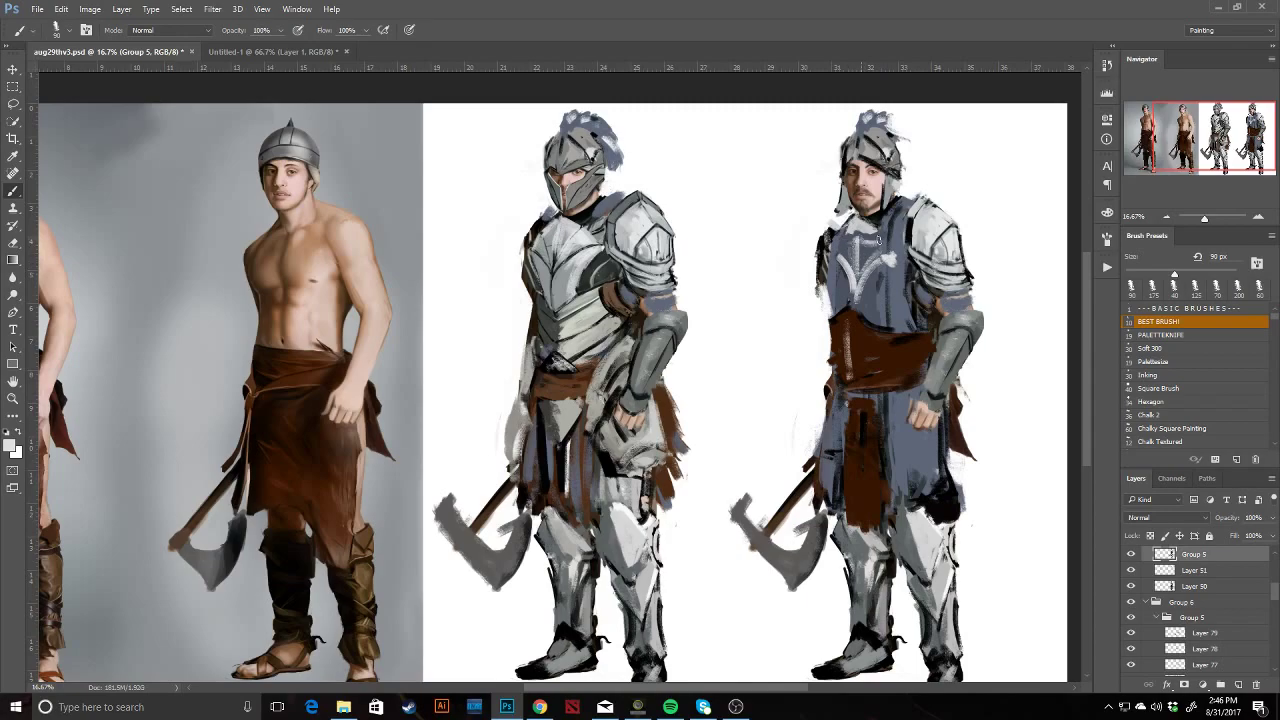
mouse_move(856, 302)
left_mouse_down()
mouse_move(889, 270)
mouse_move(892, 340)
left_mouse_up()
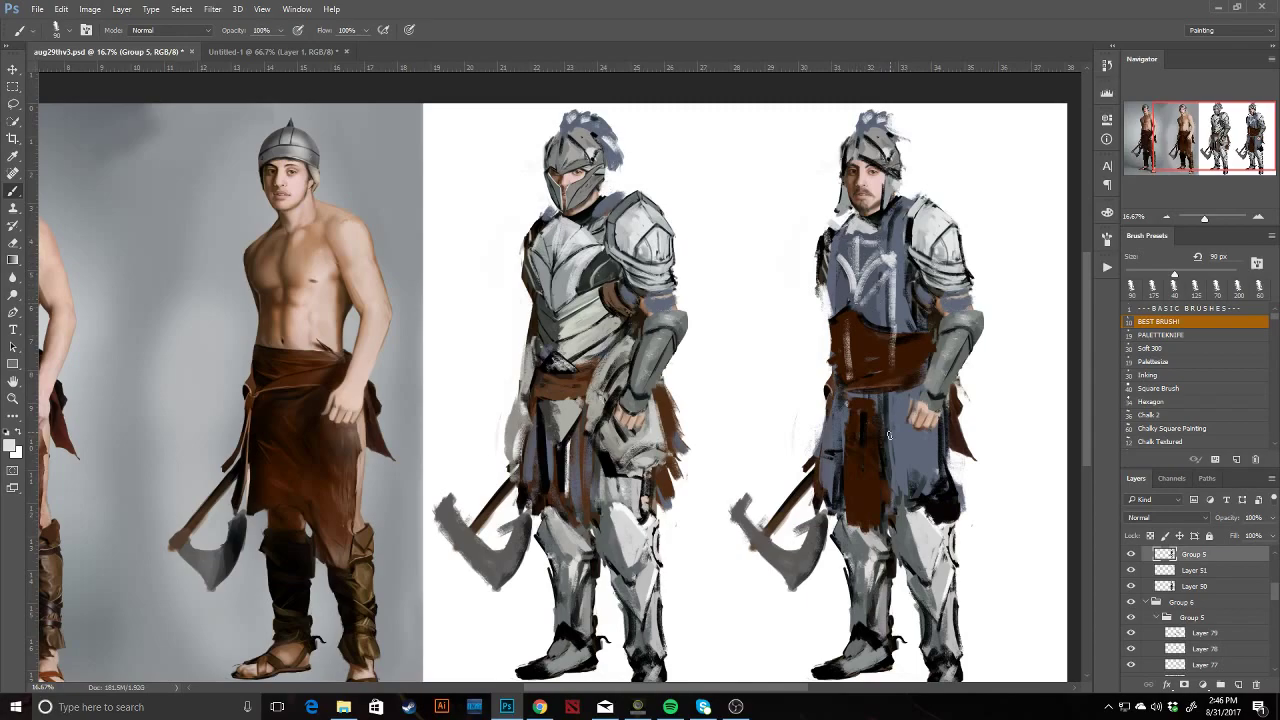
Add light grey vertical trim lines down the lower tunic on both sides of the hanging cloth.
left_click_drag(895, 396, 900, 504)
left_click_drag(844, 392, 844, 498)
left_click_drag(842, 422, 842, 524)
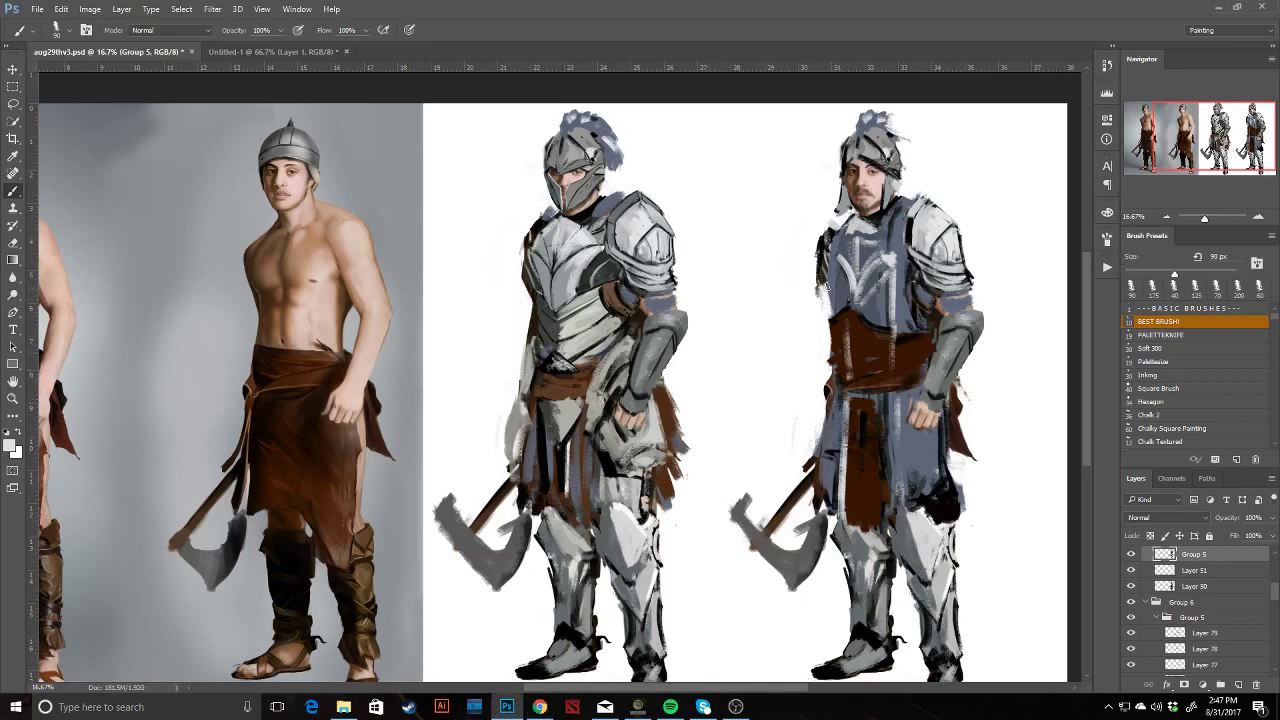
Paint light grey-blue trim around the neckline and near shoulder edge of the copied knight's tunic.
left_click(837, 254, "alt")
left_click(913, 232, "alt")
left_click_drag(910, 232, 901, 235)
mouse_move(901, 208)
left_mouse_down()
mouse_move(885, 228)
mouse_move(876, 221)
mouse_move(911, 200)
left_mouse_up()
left_click(886, 211, "alt")
key("e")
key("b")
left_click(905, 249, "alt")
Trim the tunic's far edge above the belt with the Eraser and repaint the far side of the chest in blue-grey.
key("e")
mouse_move(829, 308)
left_mouse_down()
mouse_move(827, 291)
mouse_move(830, 318)
left_mouse_up()
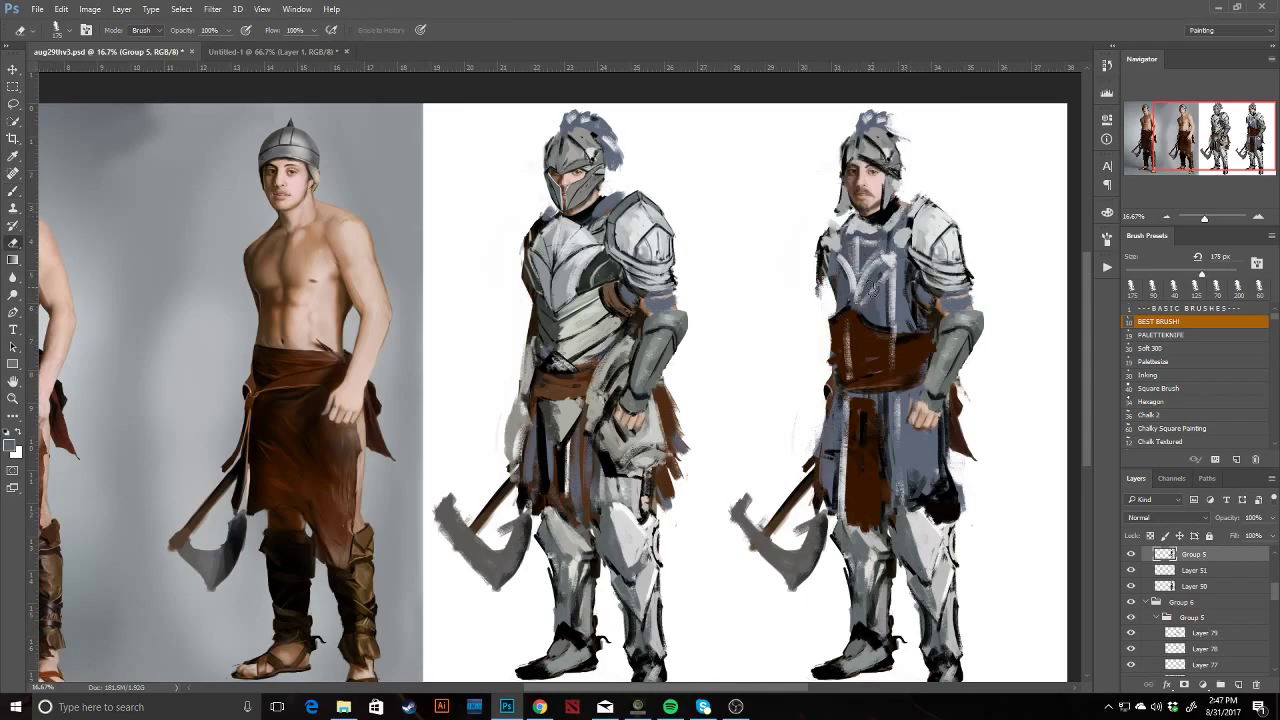
key("b")
mouse_move(839, 306)
left_mouse_down()
mouse_move(829, 265)
mouse_move(847, 219)
left_mouse_up()
left_click(841, 244, "alt")
left_click(836, 261, "alt")
left_click_drag(837, 288, 832, 304)
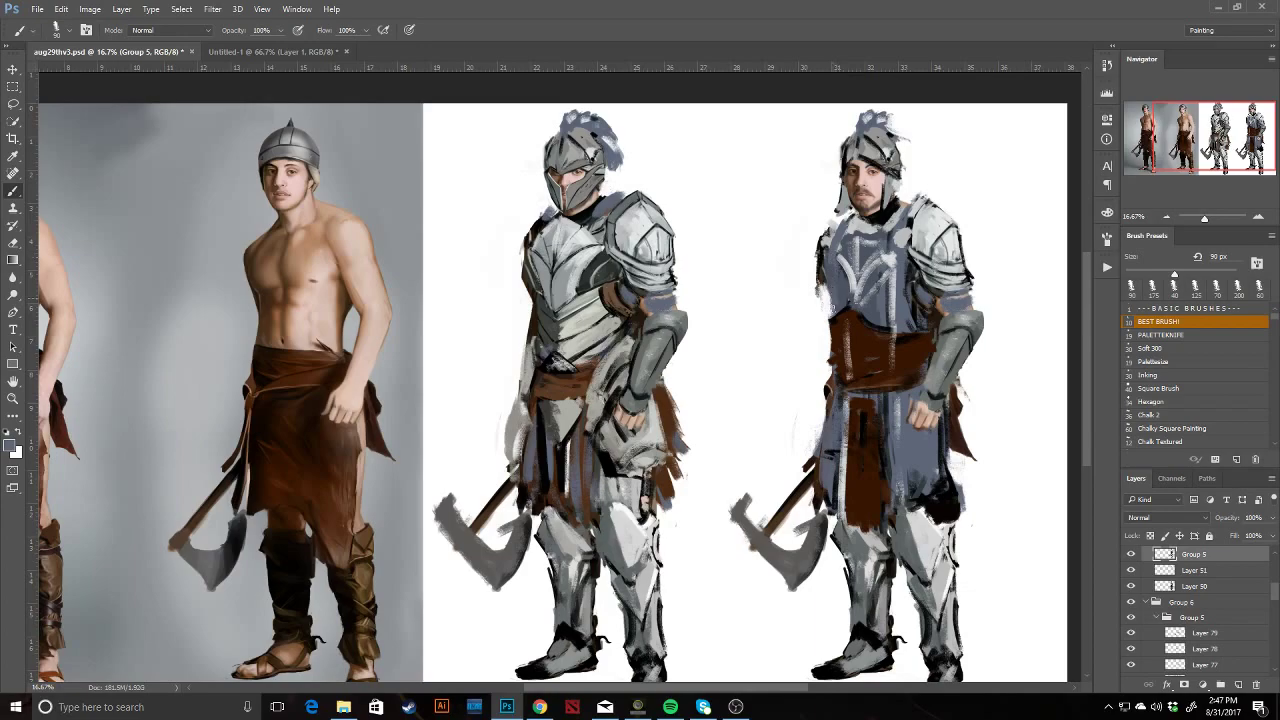
Narrow the copied knight's belt by painting the tunic's blue-grey over its upper part and reworking its dark edge.
left_click_drag(846, 348, 918, 334)
left_click(856, 350, "alt")
left_click(845, 310, "alt")
mouse_move(842, 311)
left_mouse_down()
mouse_move(882, 334)
mouse_move(878, 320)
left_mouse_up()
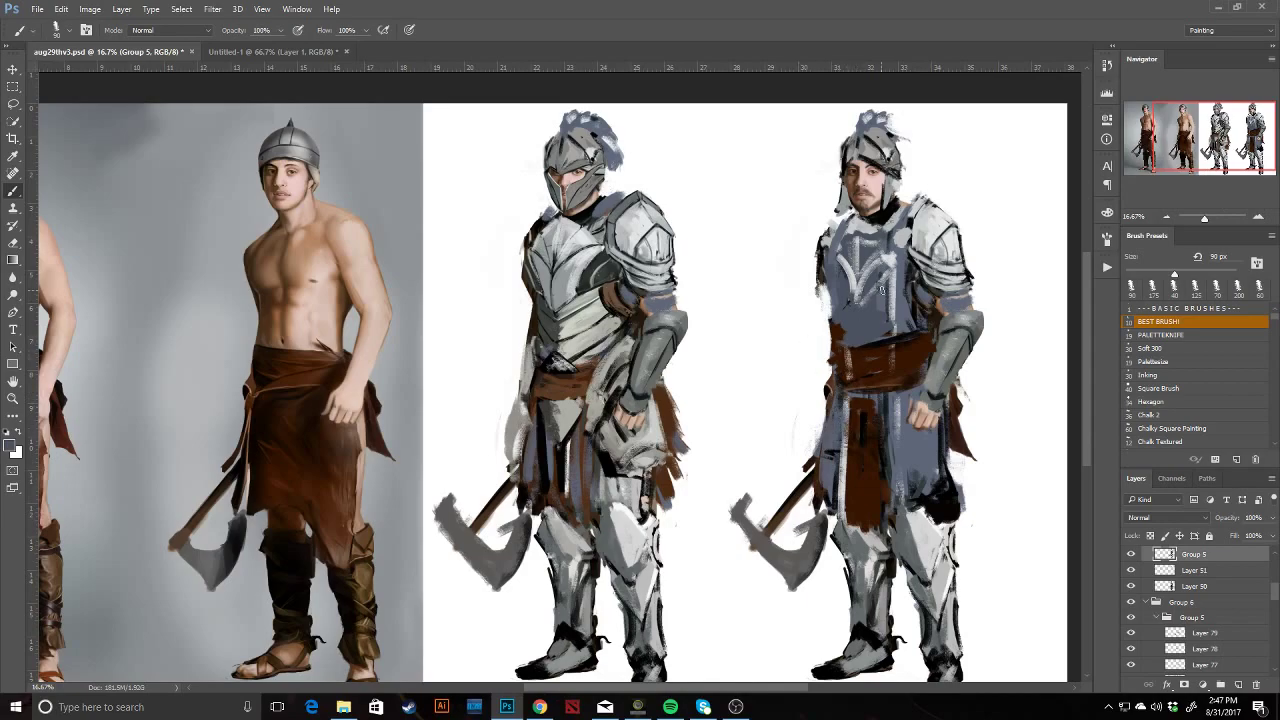
Paint reddish-brown cloth below the copied knight's near shoulder armour and along the far side of the torso.
left_click(911, 247, "alt")
left_click(926, 341, "alt")
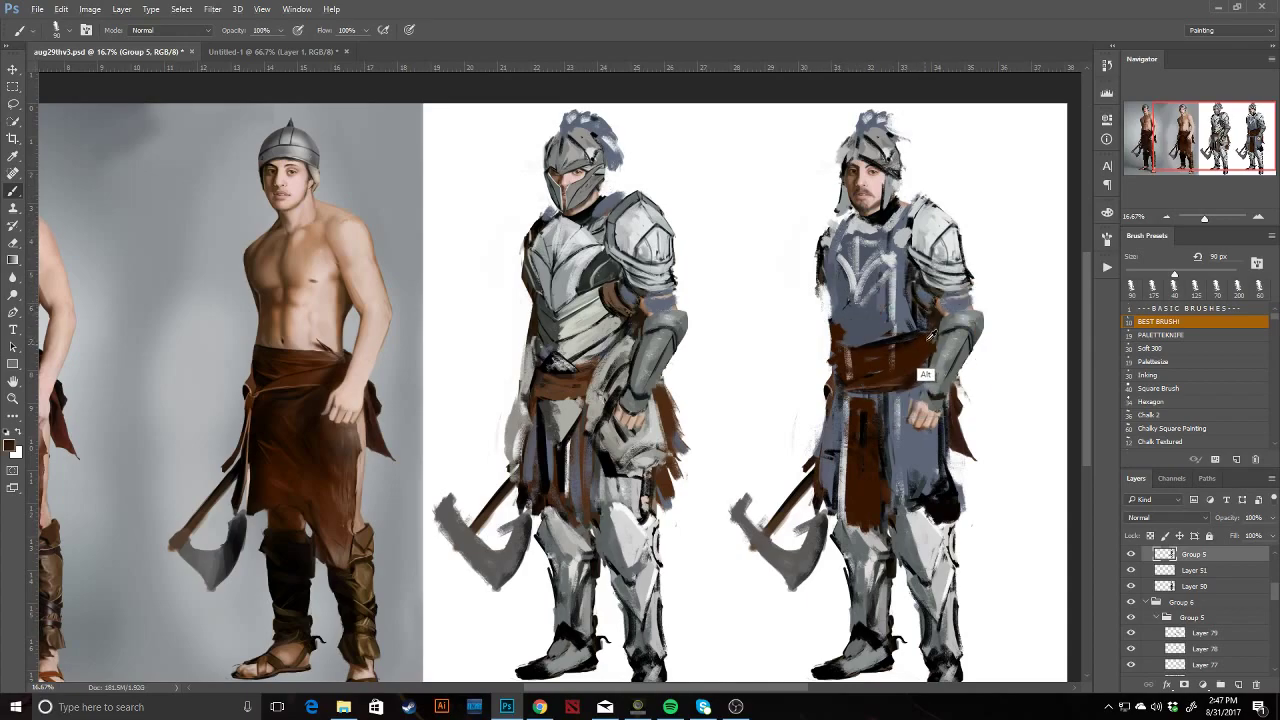
left_click_drag(940, 299, 970, 290)
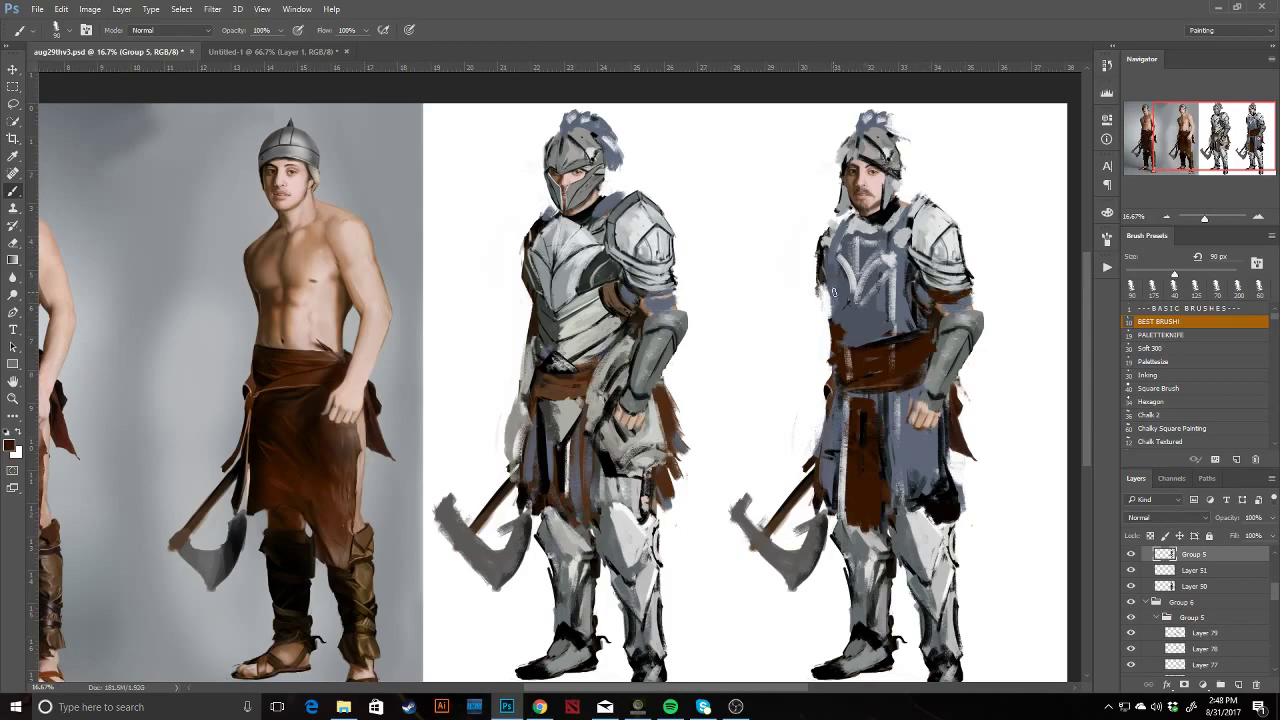
left_click_drag(827, 289, 830, 326)
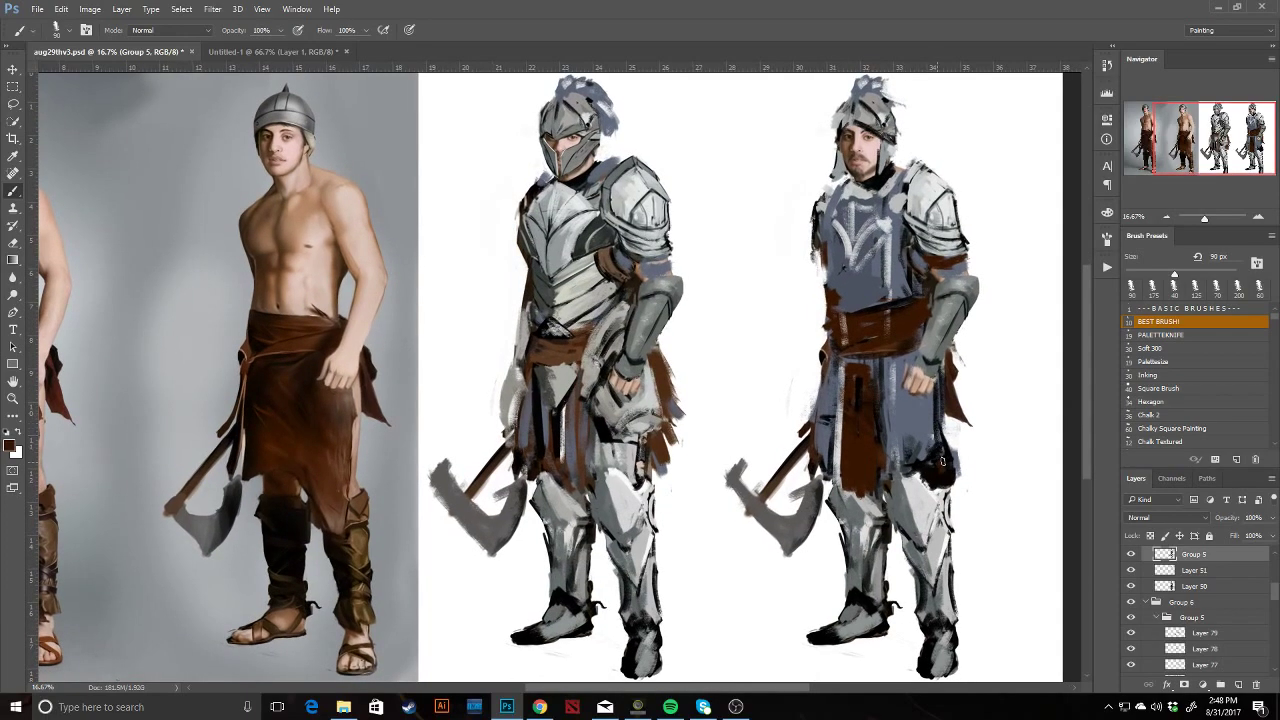
Repaint the copied knight's lower tunic in blue-grey, covering the black patch at the near corner and widening the hem.
left_click(931, 438, "alt")
mouse_move(931, 438)
left_mouse_down()
mouse_move(919, 466)
mouse_move(937, 471)
mouse_move(898, 486)
mouse_move(905, 470)
mouse_move(882, 488)
mouse_move(876, 376)
mouse_move(878, 445)
mouse_move(842, 480)
mouse_move(822, 460)
mouse_move(835, 480)
left_mouse_up()
left_click_drag(940, 482, 934, 395)
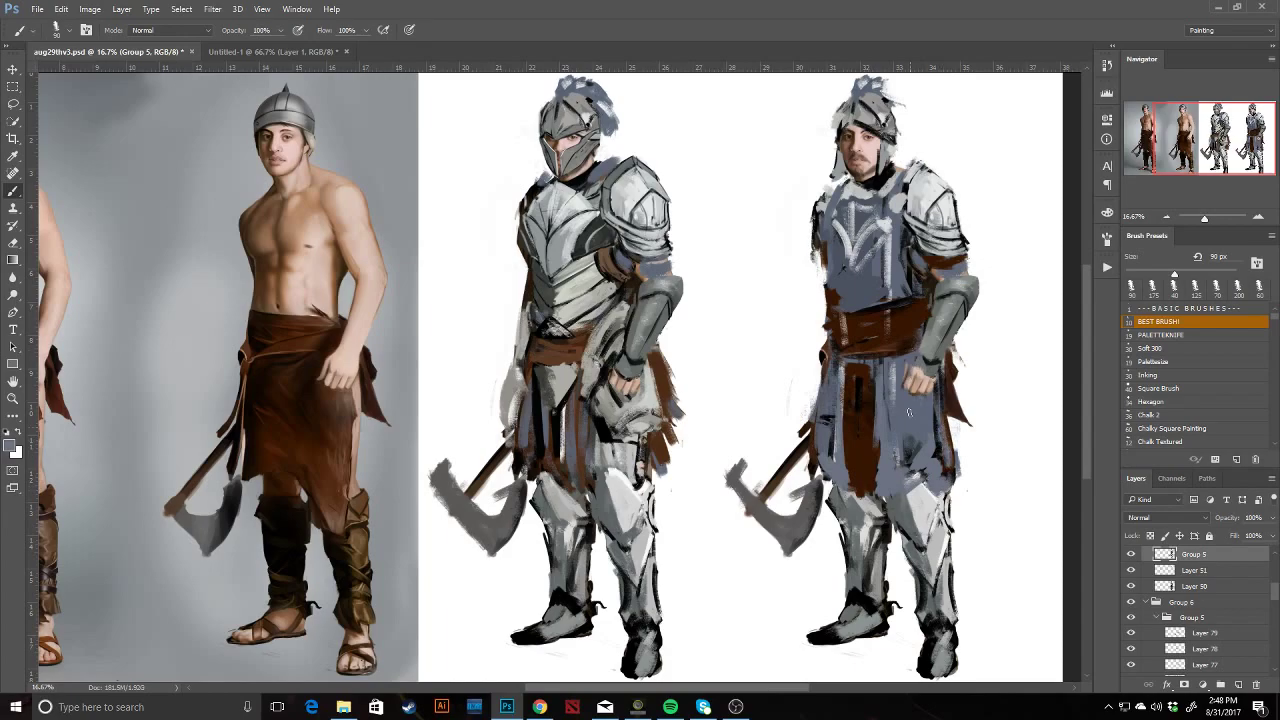
View the whole picture and flip the canvas horizontally back to its earlier orientation.
key("z")
left_click(909, 430, "alt")
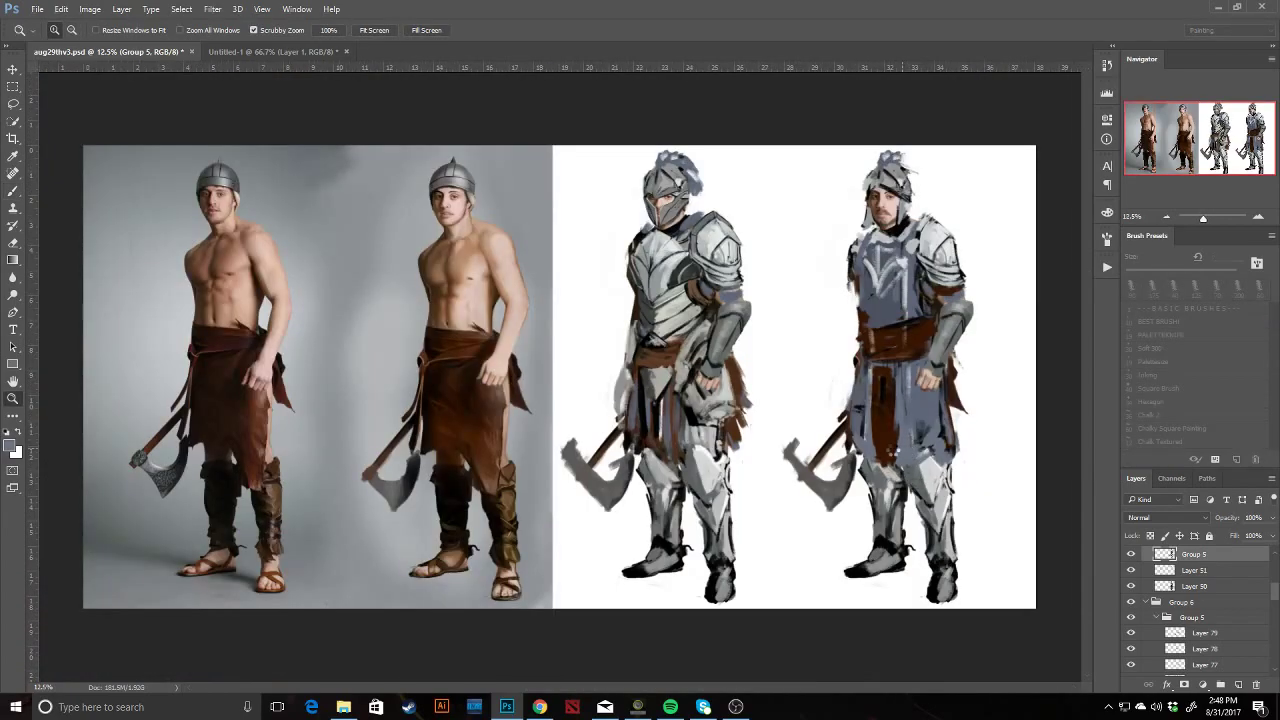
key("ctrl+shift+h")
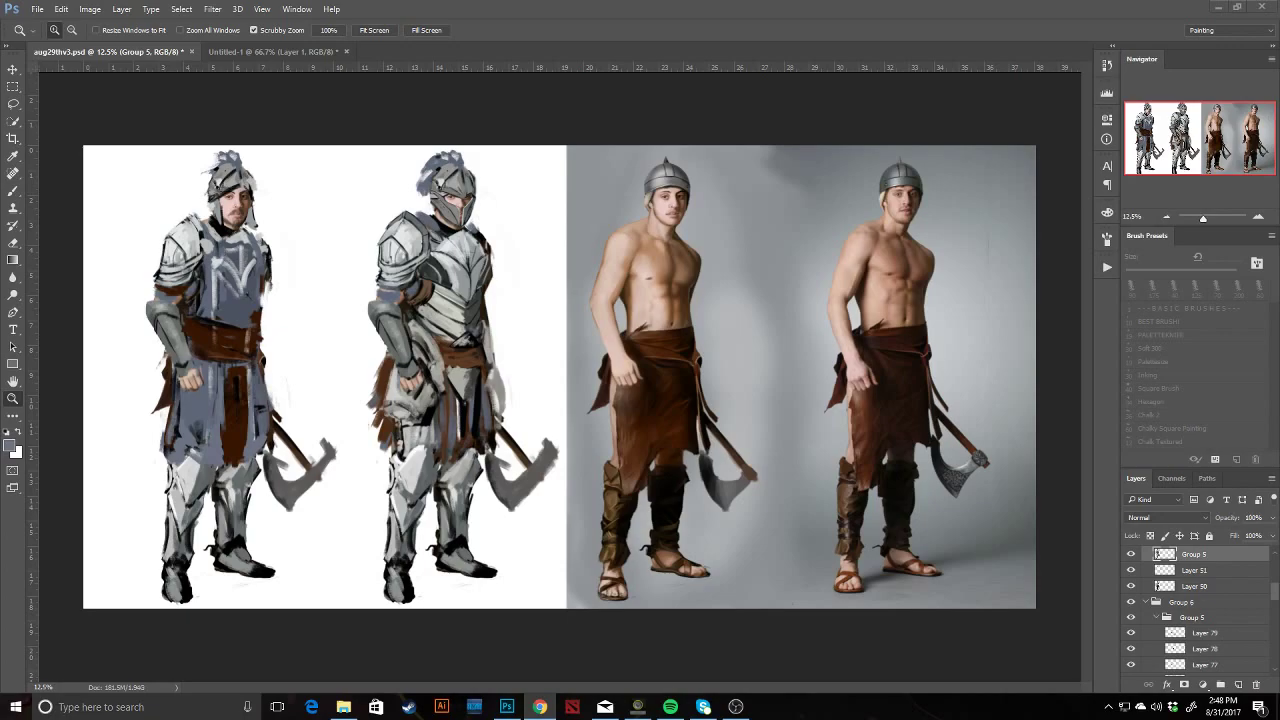
key("b")
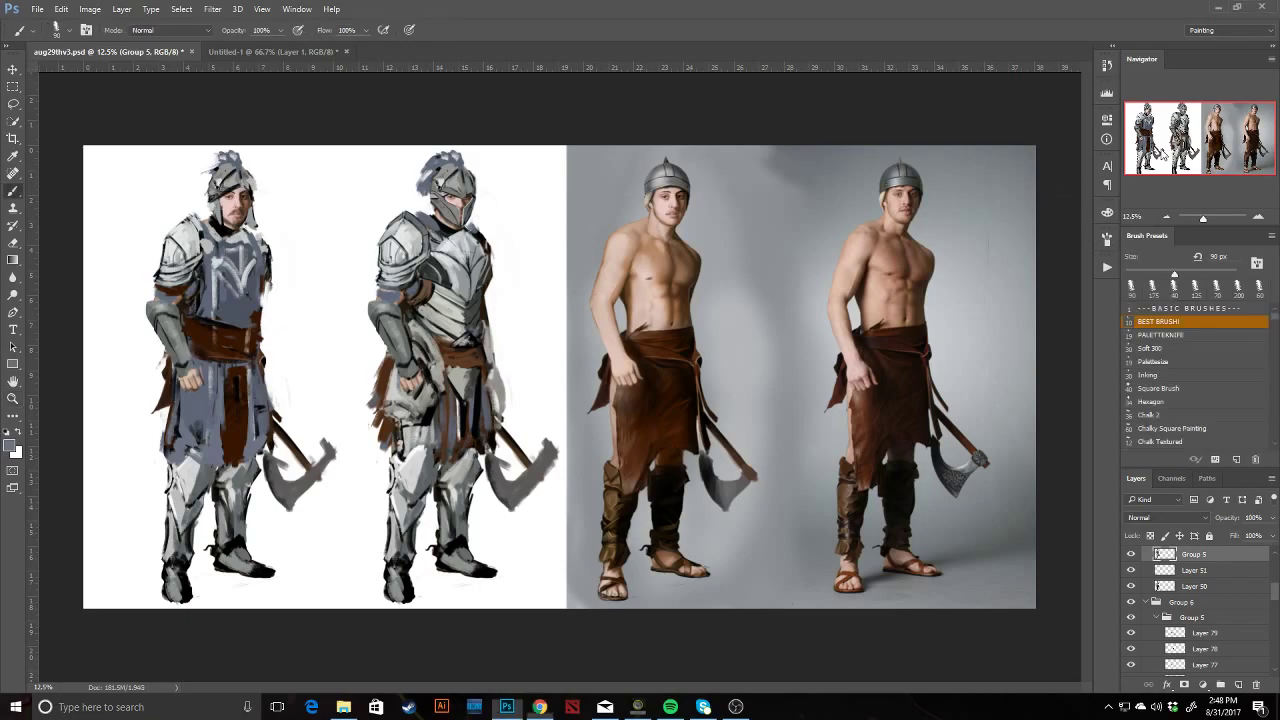
left_click(304, 322, "ctrl")
mouse_move(203, 335)
left_mouse_down()
mouse_move(414, 363)
mouse_move(498, 407)
left_mouse_up()
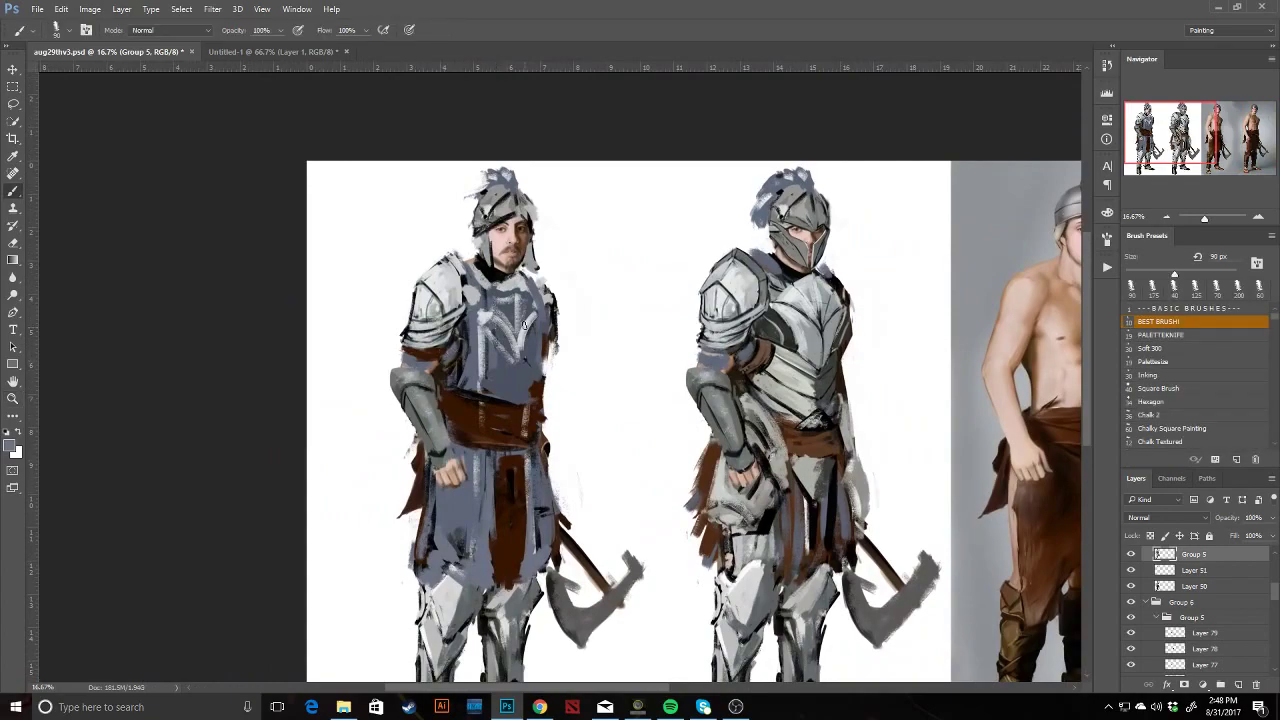
Darken the far edge of the copied knight's torso and arm with black and dark brown strokes.
key("d")
key("ctrl+alt+z")
key("ctrl+alt+z")
left_click(474, 306, "alt")
left_click(552, 305, "alt")
left_click_drag(551, 302, 537, 418)
left_click_drag(562, 361, 577, 311)
Add black shading along the hem of the copied knight's lower tunic.
mouse_move(552, 400)
left_mouse_down()
mouse_move(565, 555)
mouse_move(479, 493)
left_mouse_up()
scroll(479, 493, "down", 1)
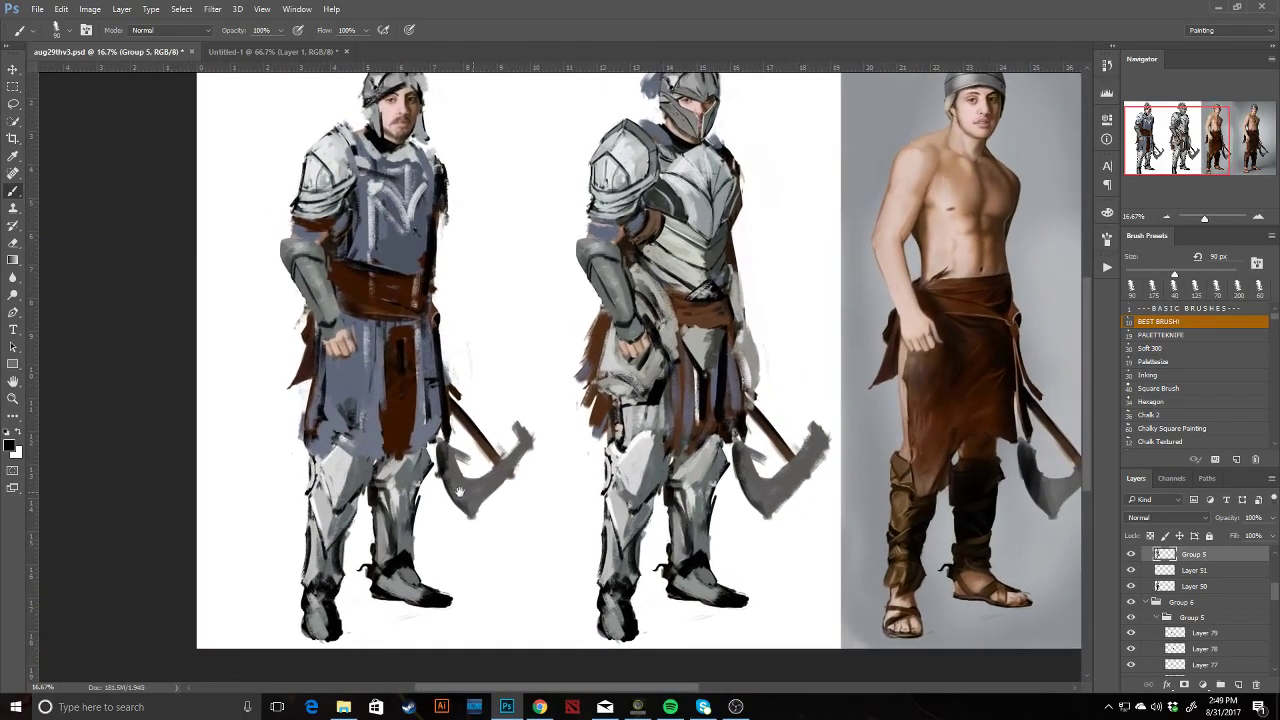
left_click_drag(336, 467, 384, 515)
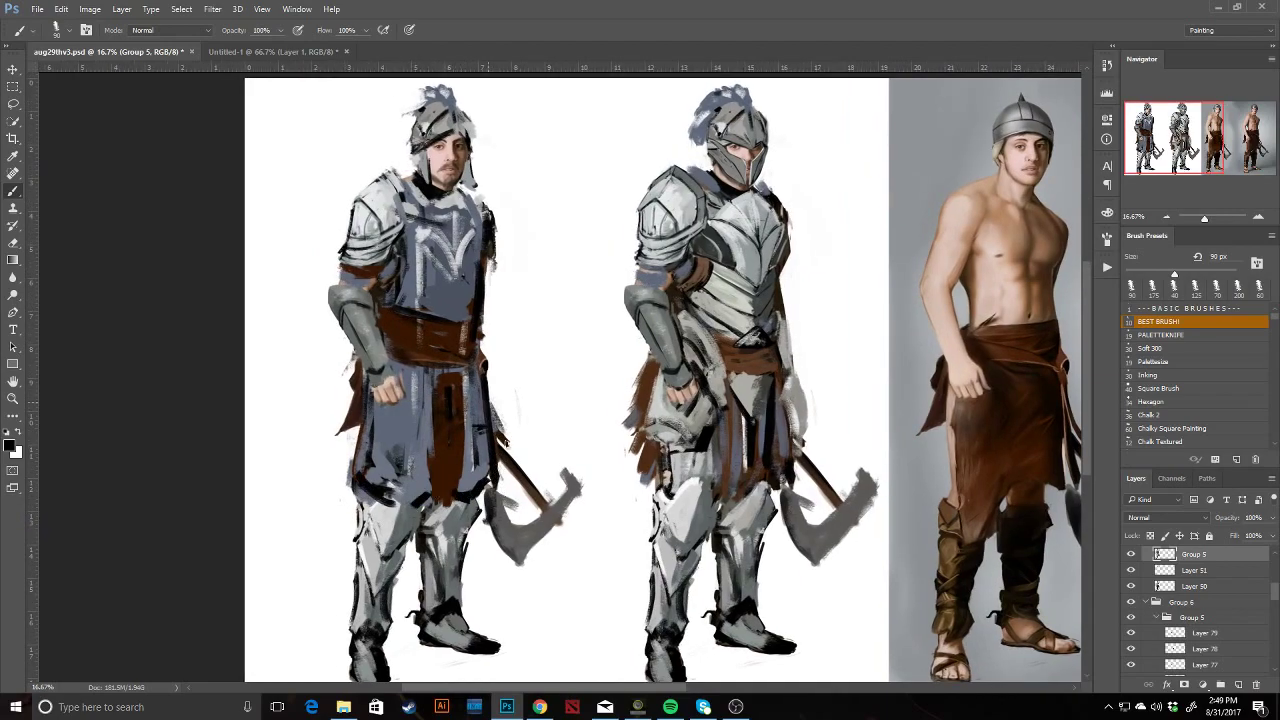
Repaint the copied knight's axe handle as a longer dark grey shaft, with its other end rising behind the near shoulder.
left_click(498, 432, "alt")
left_click_drag(494, 419, 538, 502)
left_click_drag(514, 460, 566, 536)
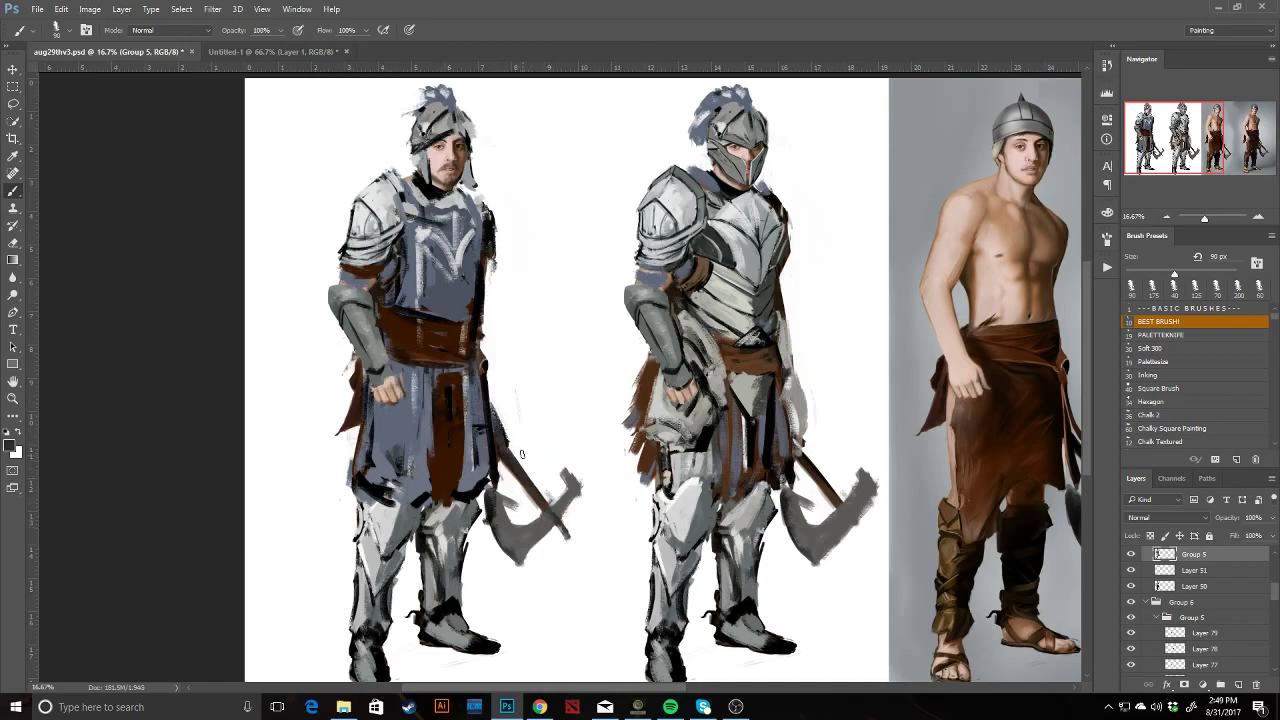
left_click_drag(552, 458, 616, 525)
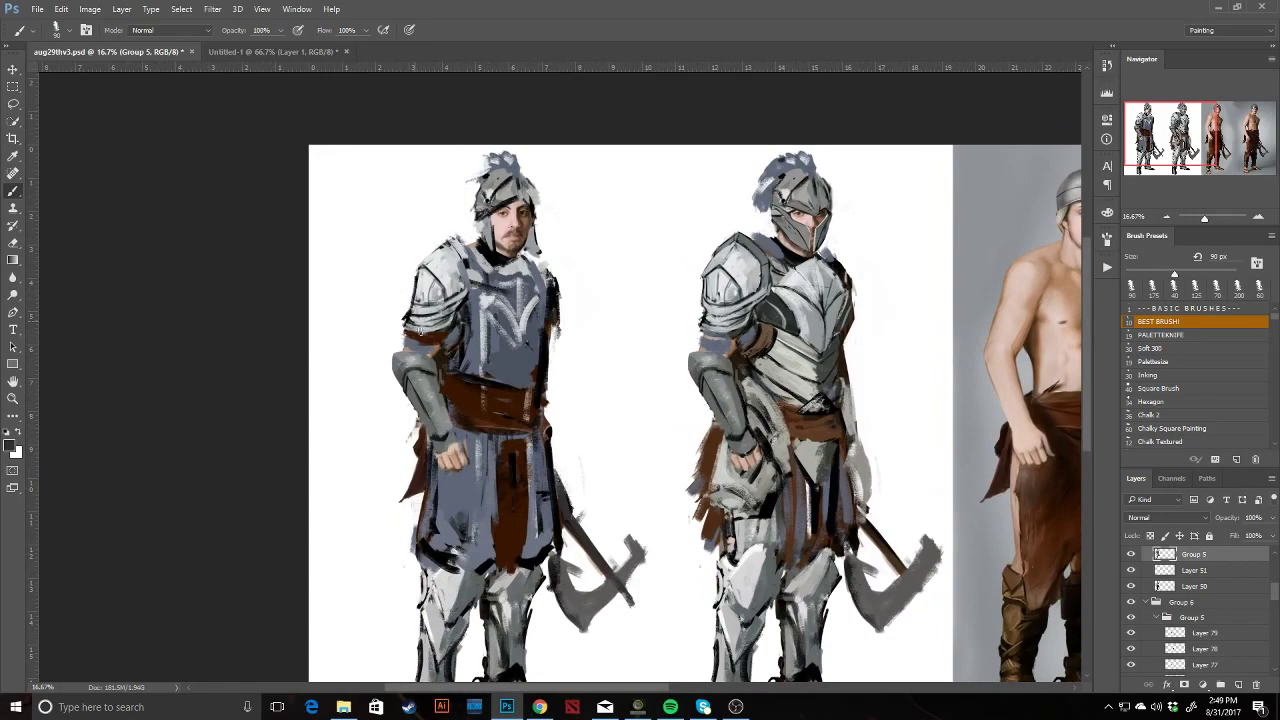
left_click_drag(366, 225, 407, 288)
left_click_drag(622, 592, 641, 572)
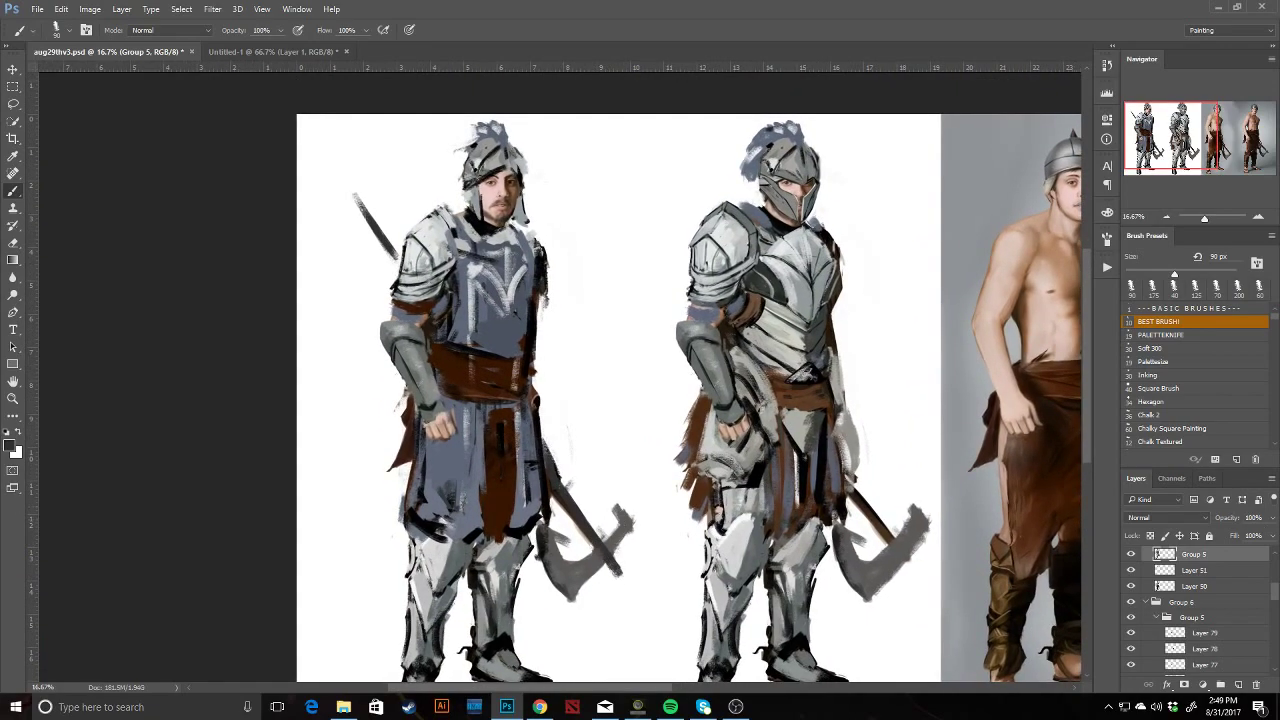
left_click(1132, 147)
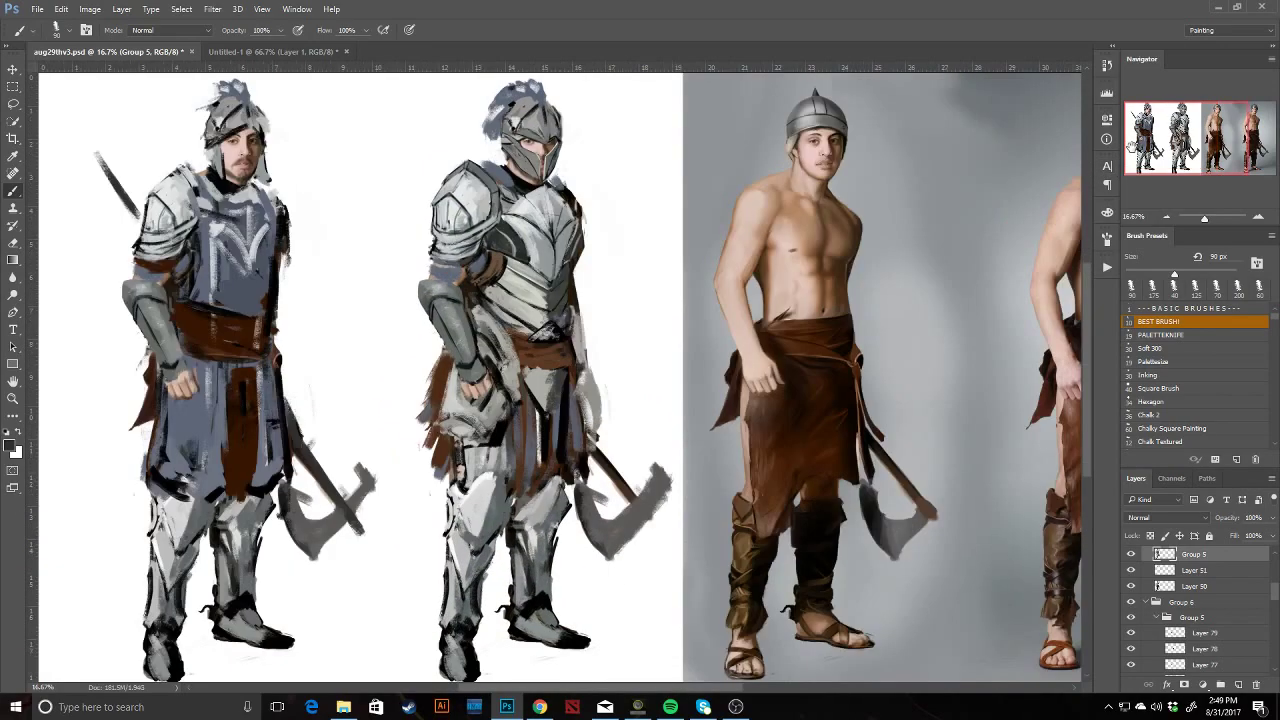
Paint dark crossing strokes at the lower end of the shaft as the base of a new weapon head.
left_click(345, 520, "alt")
mouse_move(350, 515)
left_mouse_down()
mouse_move(341, 526)
mouse_move(352, 514)
mouse_move(369, 524)
mouse_move(370, 506)
mouse_move(455, 472)
left_mouse_up()
left_click(320, 510, "alt")
Paint out the copied knight's axe blade in white with a 250 px brush, leaving the dark shaft.
left_click(307, 496, "alt")
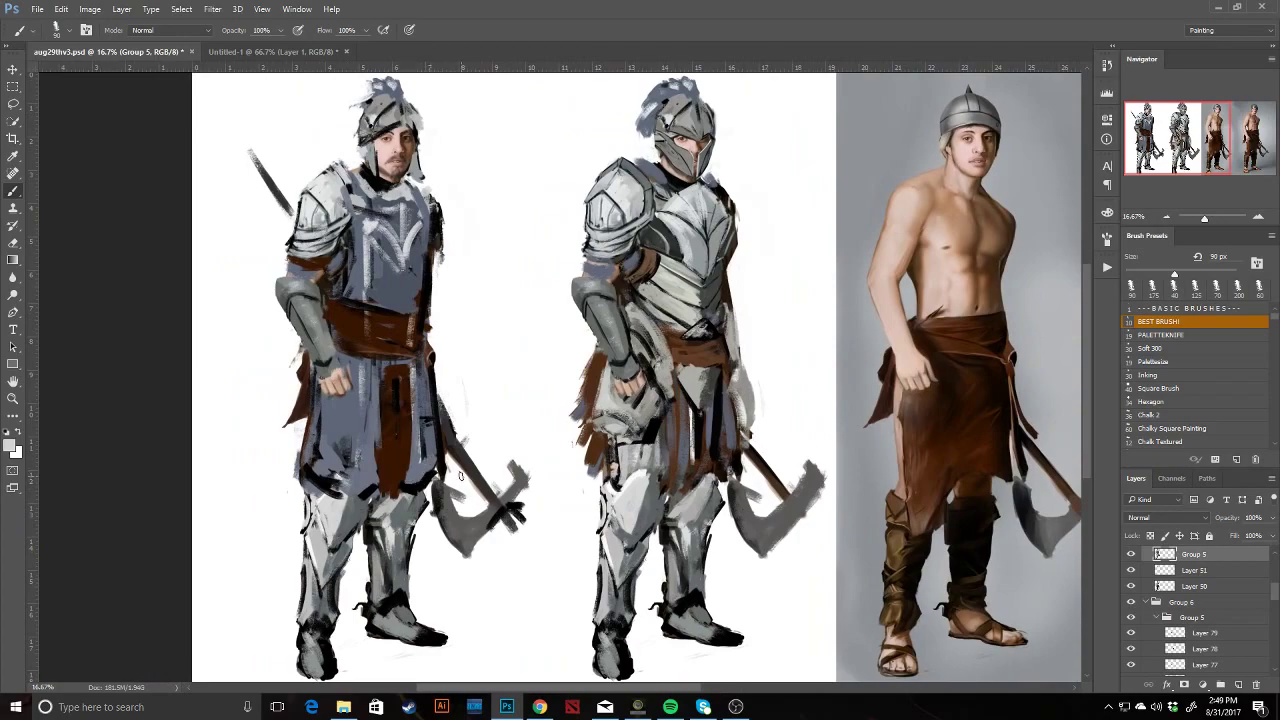
key("bracketright")
key("bracketright")
key("bracketright")
key("bracketright")
key("bracketright")
key("bracketright")
mouse_move(450, 490)
left_mouse_down()
mouse_move(441, 505)
mouse_move(455, 535)
mouse_move(472, 522)
mouse_move(467, 548)
left_mouse_up()
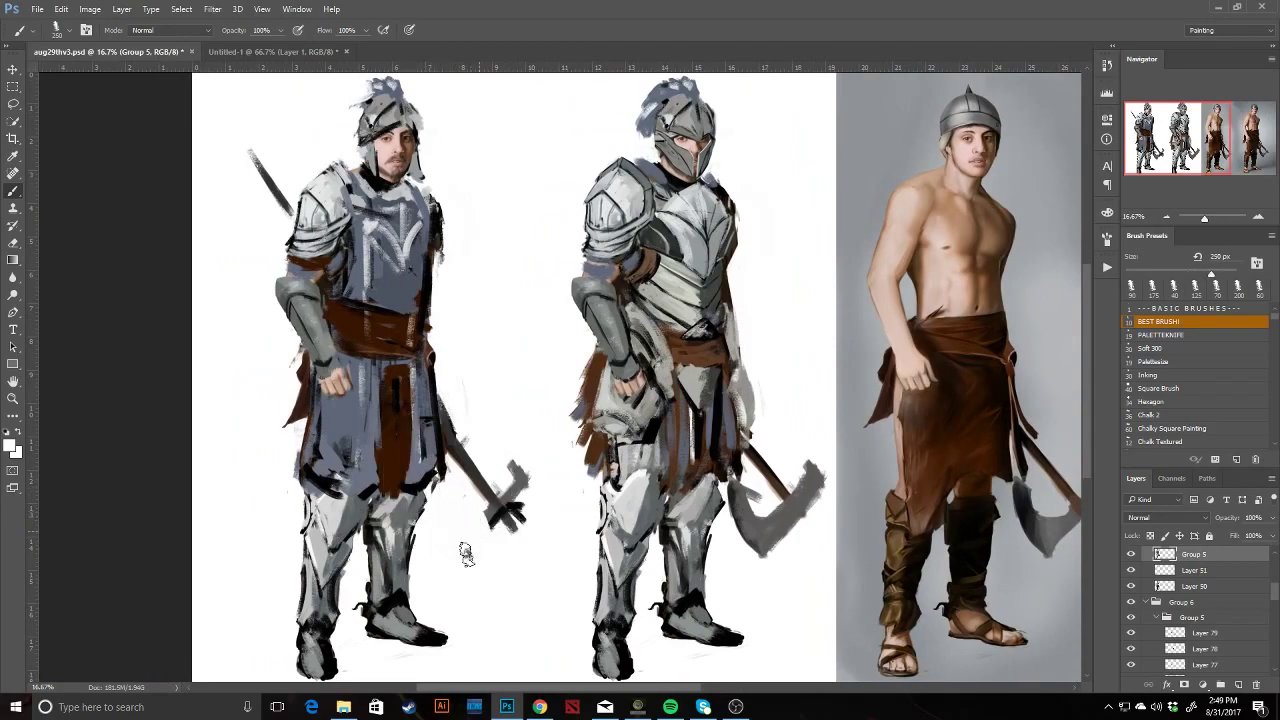
mouse_move(506, 447)
left_mouse_down()
mouse_move(510, 536)
mouse_move(542, 554)
left_mouse_up()
Shape a grey pointed head at the lower end of the shaft and trim its edge with the Eraser.
left_click(501, 541, "alt")
key("e")
mouse_move(524, 511)
left_mouse_down()
mouse_move(550, 548)
mouse_move(526, 536)
left_mouse_up()
key("b")
key("bracketright")
key("p")
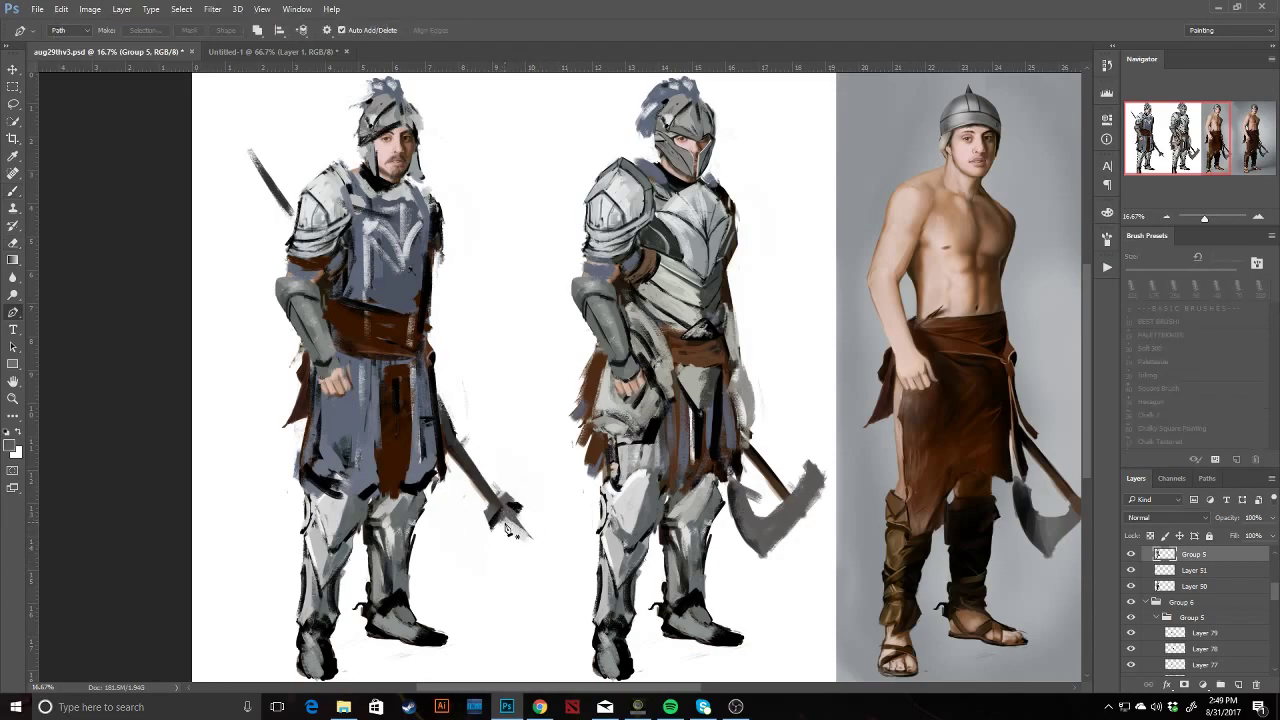
Undo the last trim of the weapon head and recut its tip to a slimmer point.
key("ctrl+z")
key("b")
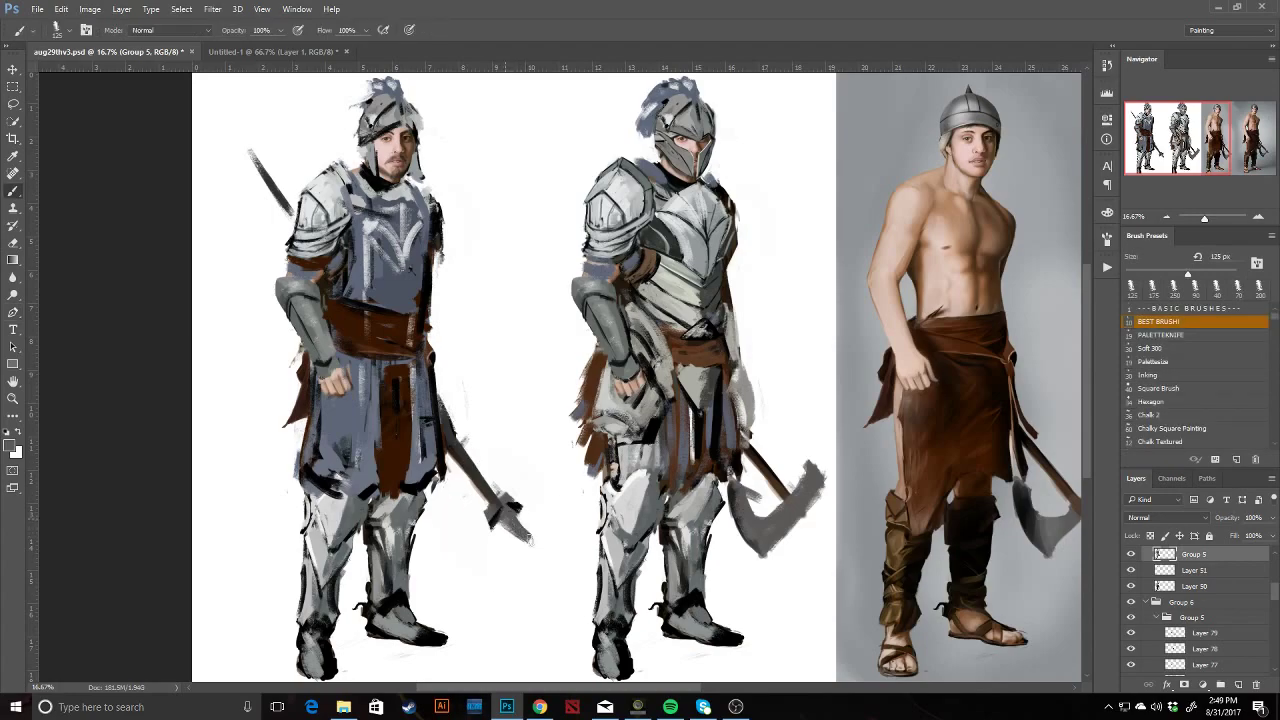
key("e")
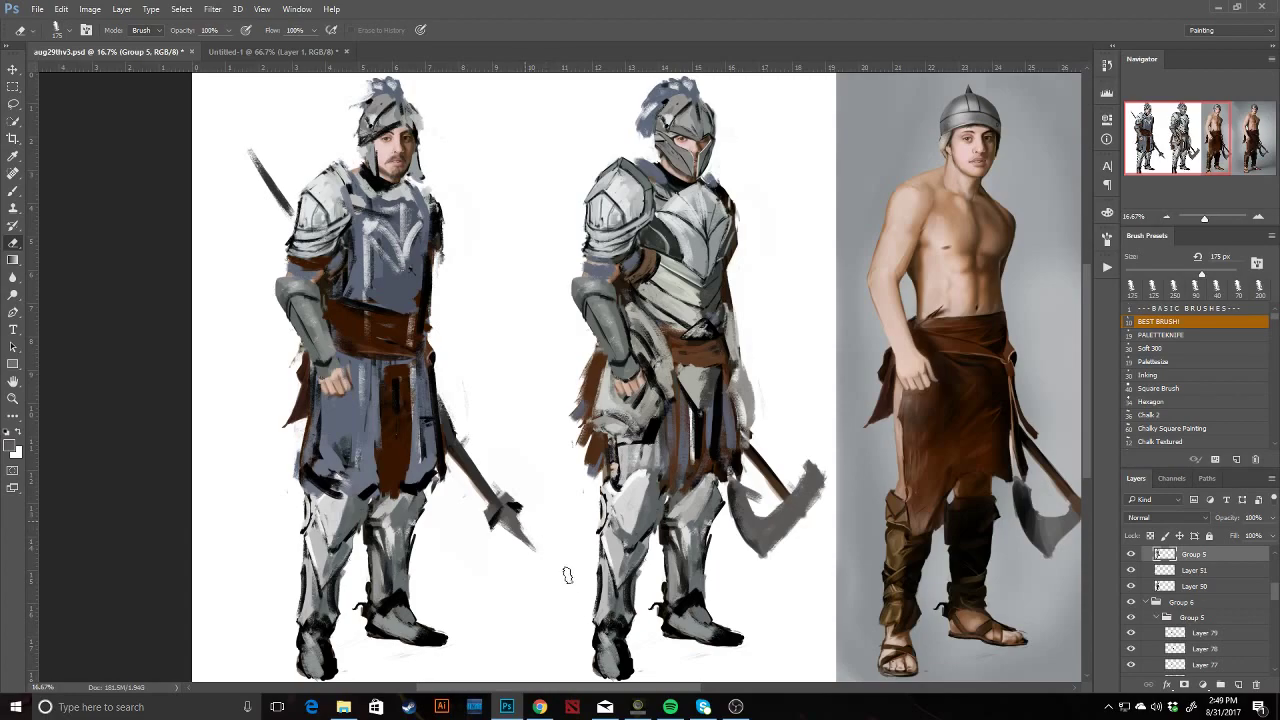
key("b")
left_click_drag(473, 510, 538, 491)
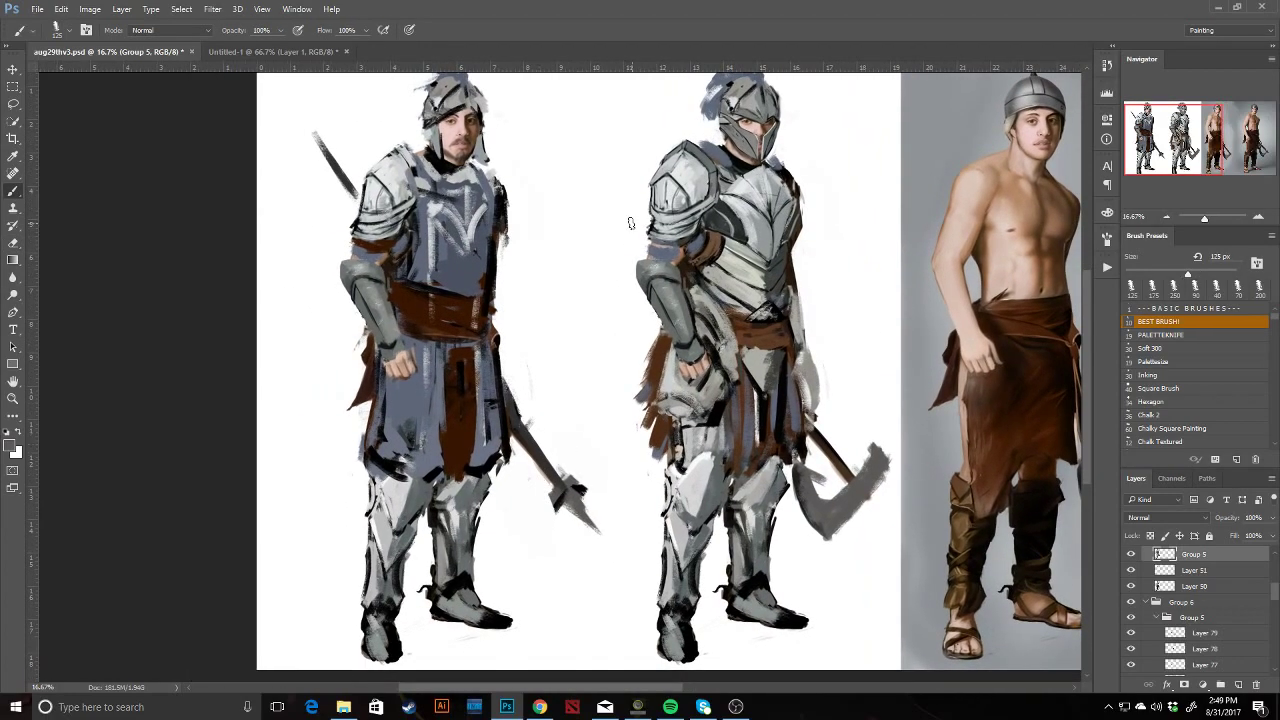
left_click_drag(1167, 167, 1222, 167)
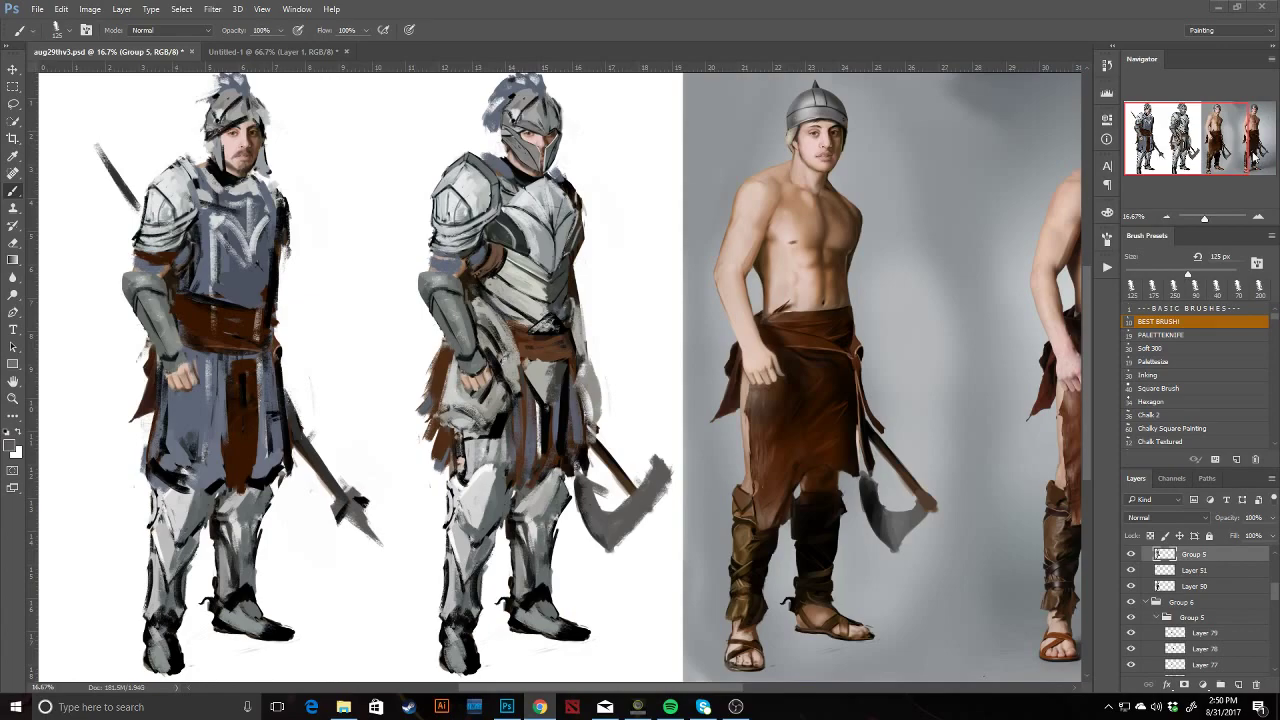
Paint light strokes along the copied knight's tunic in the gap beside the near arm.
left_click_drag(389, 368, 639, 427)
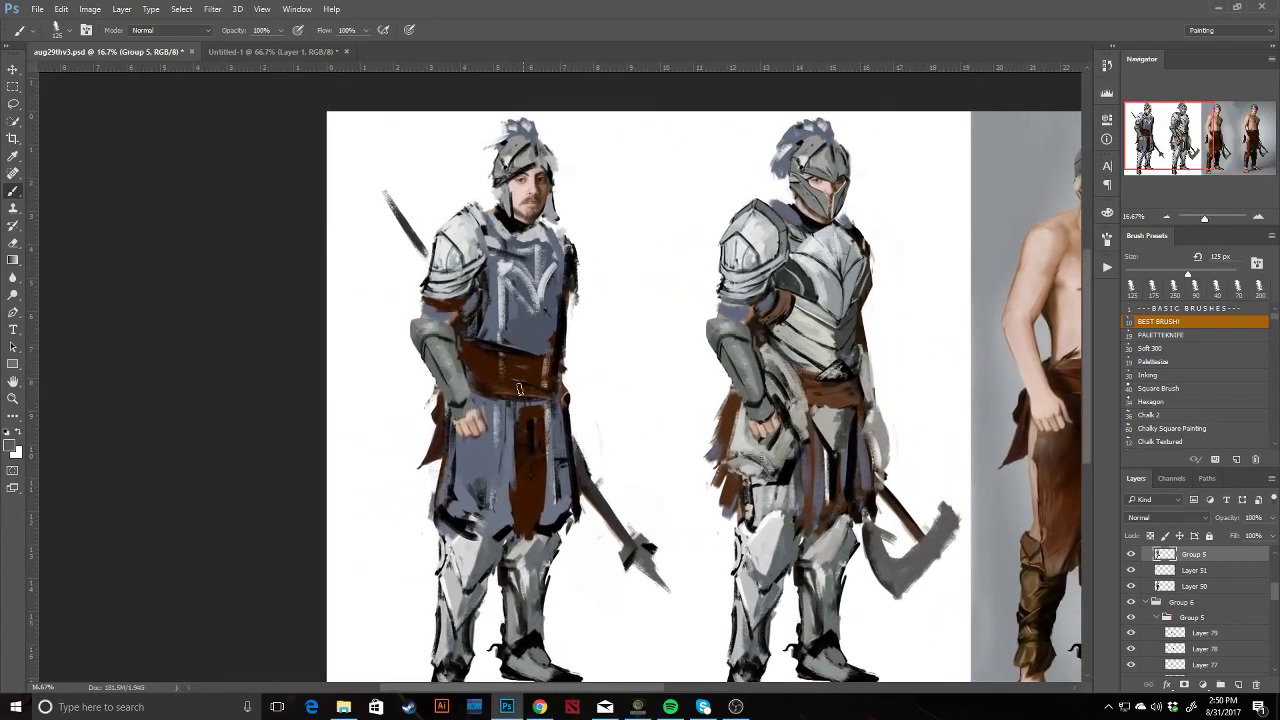
key("d")
key("x")
left_click_drag(483, 286, 473, 319)
left_click(482, 289, "alt")
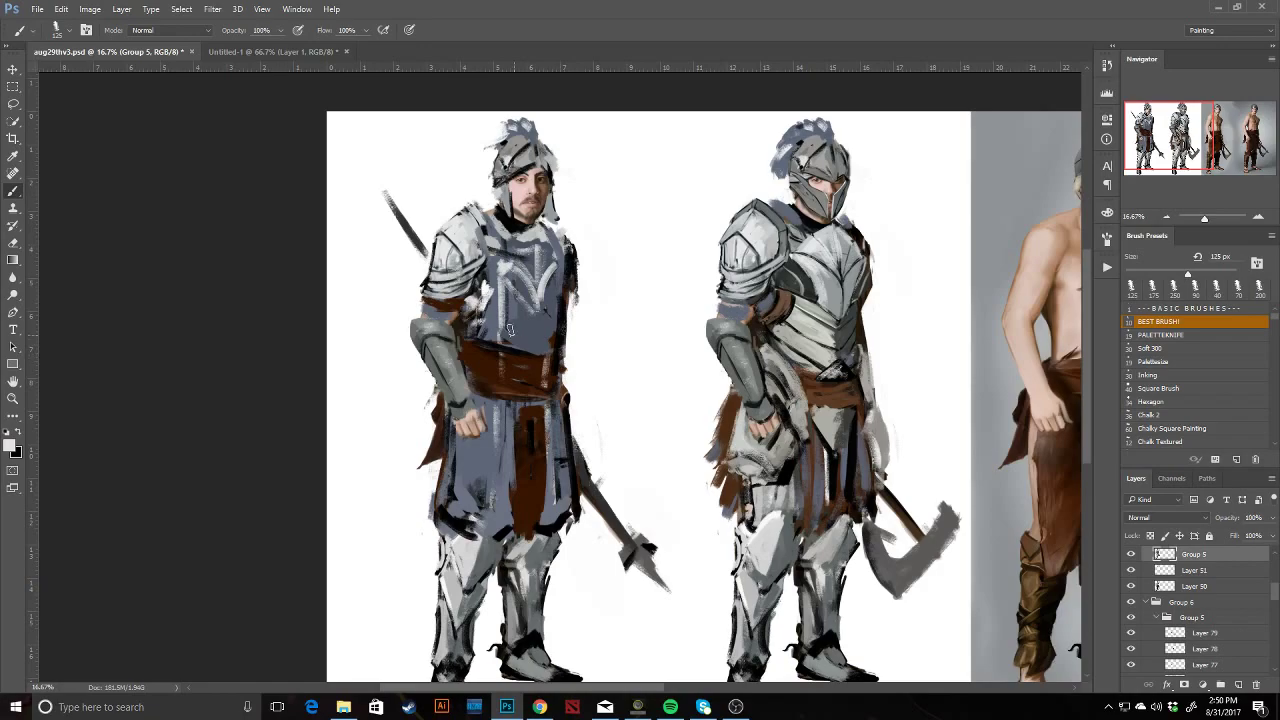
Paint a light grey collar across the top of the copied knight's tunic using a sampled grey.
left_click(537, 231, "alt")
mouse_move(565, 240)
left_mouse_down()
mouse_move(574, 285)
mouse_move(569, 270)
mouse_move(519, 292)
mouse_move(551, 334)
left_mouse_up()
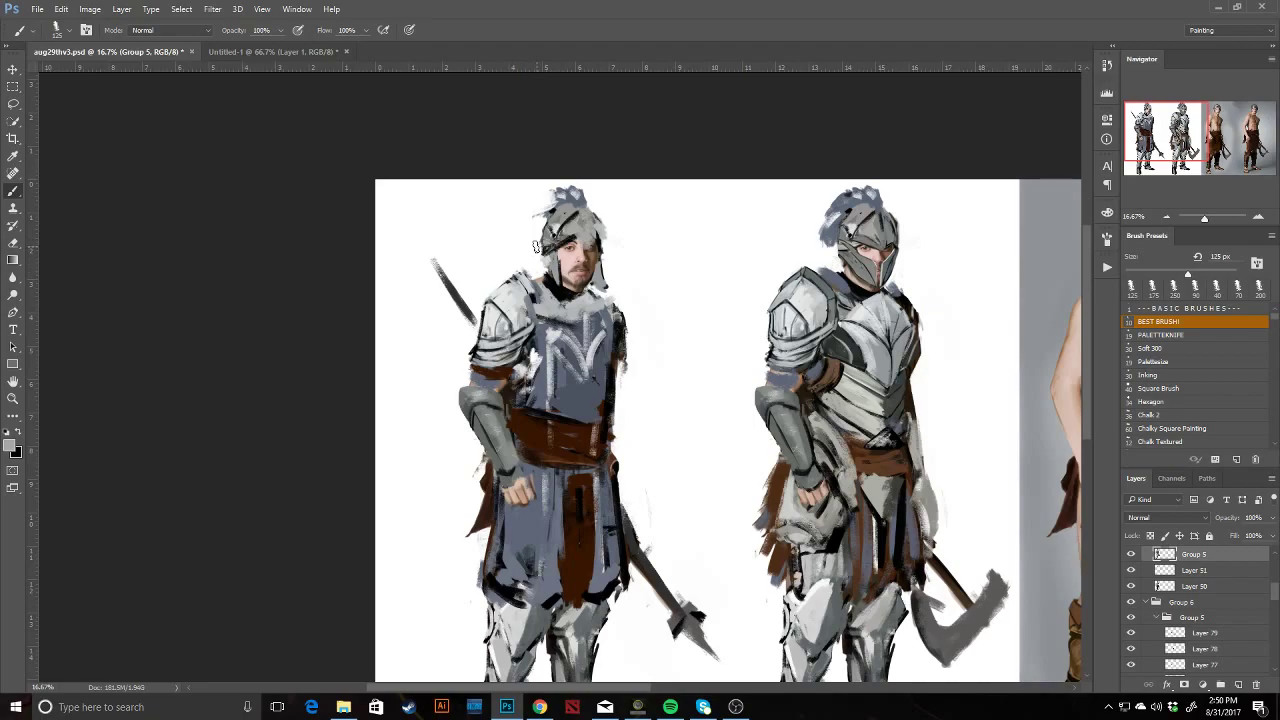
left_click_drag(545, 271, 550, 268)
Erase the blue-grey plume from the copied knight's helmet and repaint the crown and side flaps in plain grey.
key("e")
mouse_move(575, 193)
left_mouse_down()
mouse_move(592, 200)
mouse_move(565, 195)
mouse_move(540, 212)
left_mouse_up()
key("b")
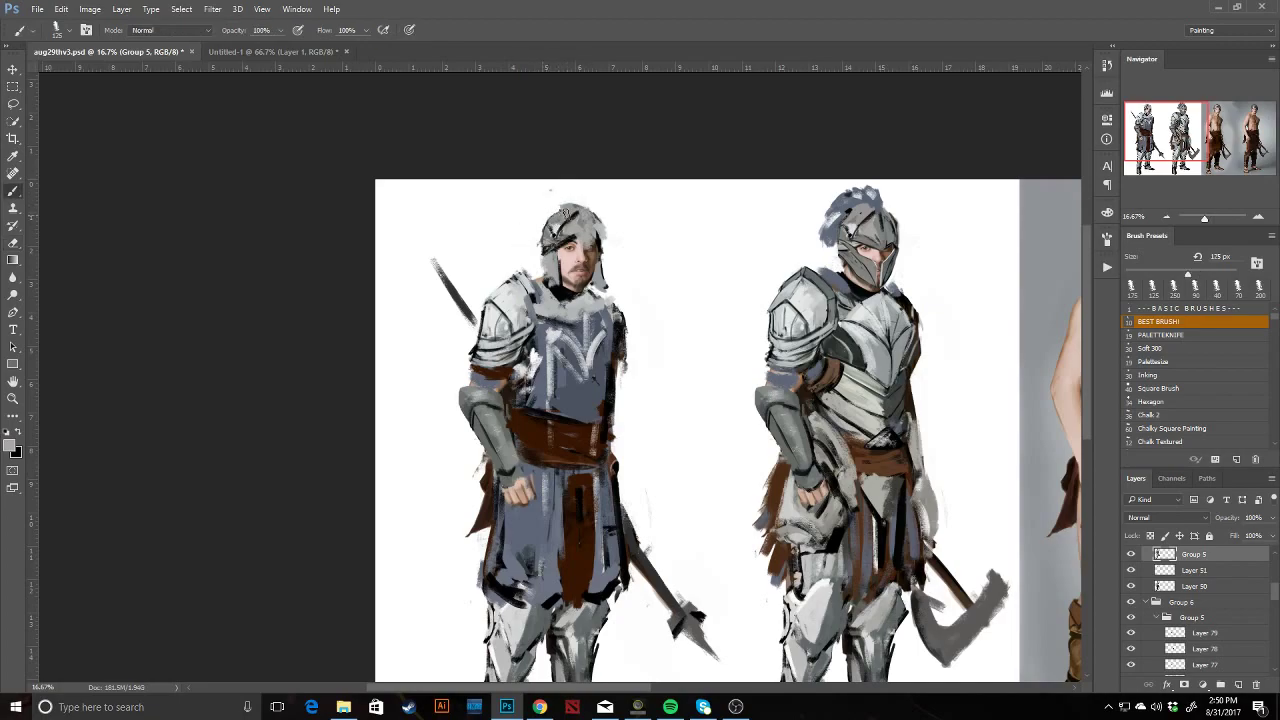
mouse_move(567, 209)
left_mouse_down()
mouse_move(542, 236)
mouse_move(550, 252)
mouse_move(556, 240)
mouse_move(688, 240)
left_mouse_up()
key("d")
left_click(558, 279, "alt")
key("d")
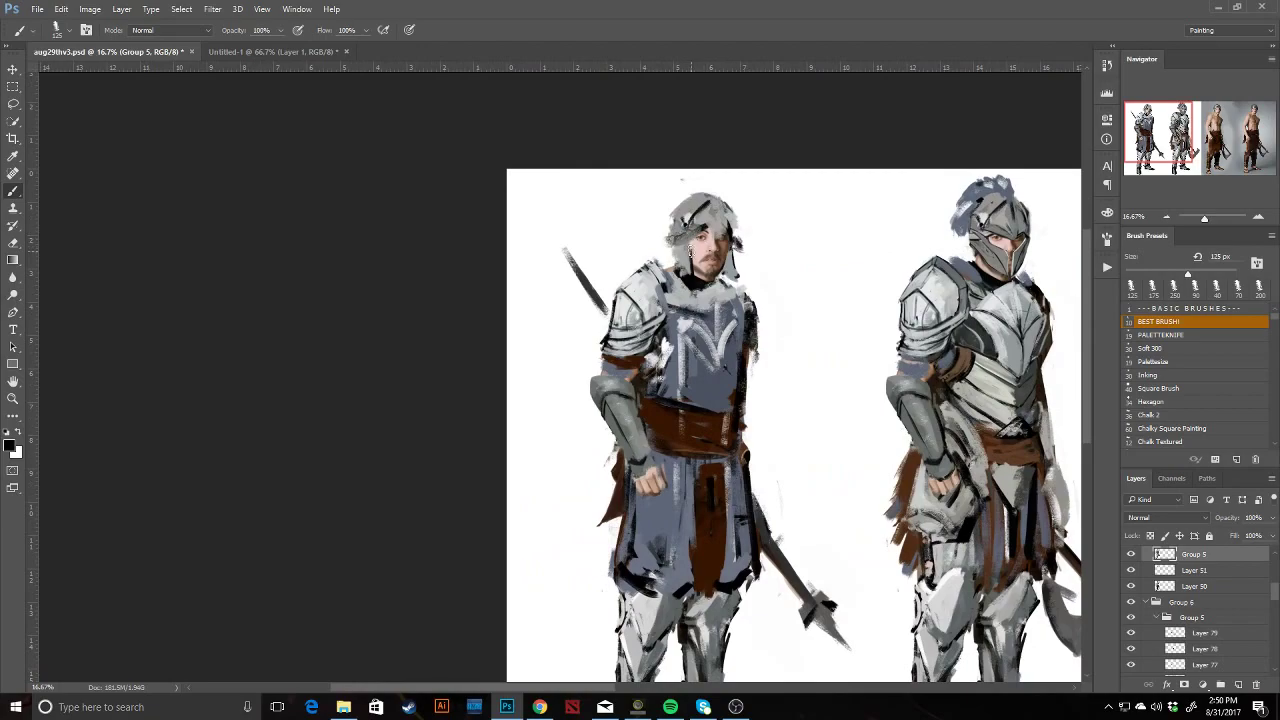
Paint a black brim line across the front of the copied knight's helmet with a 40 px brush.
key("bracketleft")
key("bracketleft")
key("bracketleft")
key("bracketleft")
key("bracketleft")
key("bracketleft")
key("bracketleft")
mouse_move(672, 216)
left_mouse_down()
mouse_move(668, 244)
mouse_move(708, 224)
mouse_move(692, 235)
left_mouse_up()
left_click(688, 247, "alt")
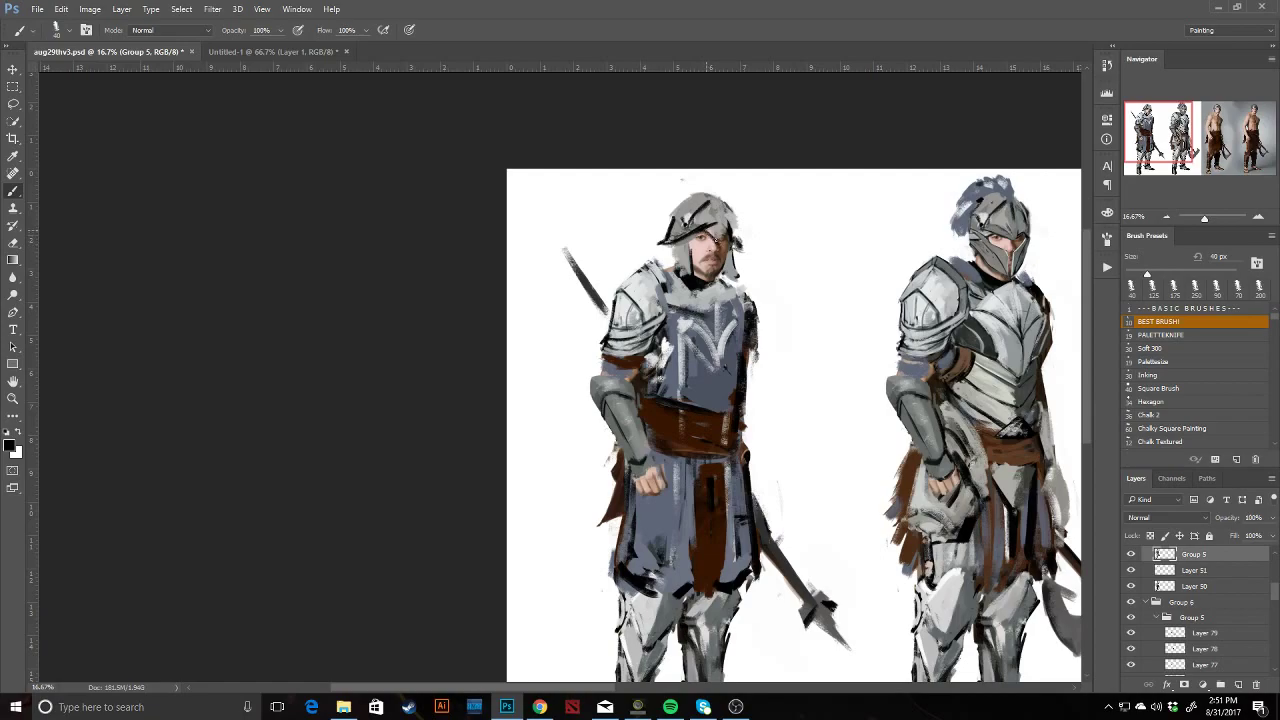
Outline the helmet's cheek flaps in black and trim its far edge with the Eraser.
left_click(721, 235, "alt")
key("d")
left_click_drag(676, 264, 671, 244)
left_click_drag(729, 251, 735, 282)
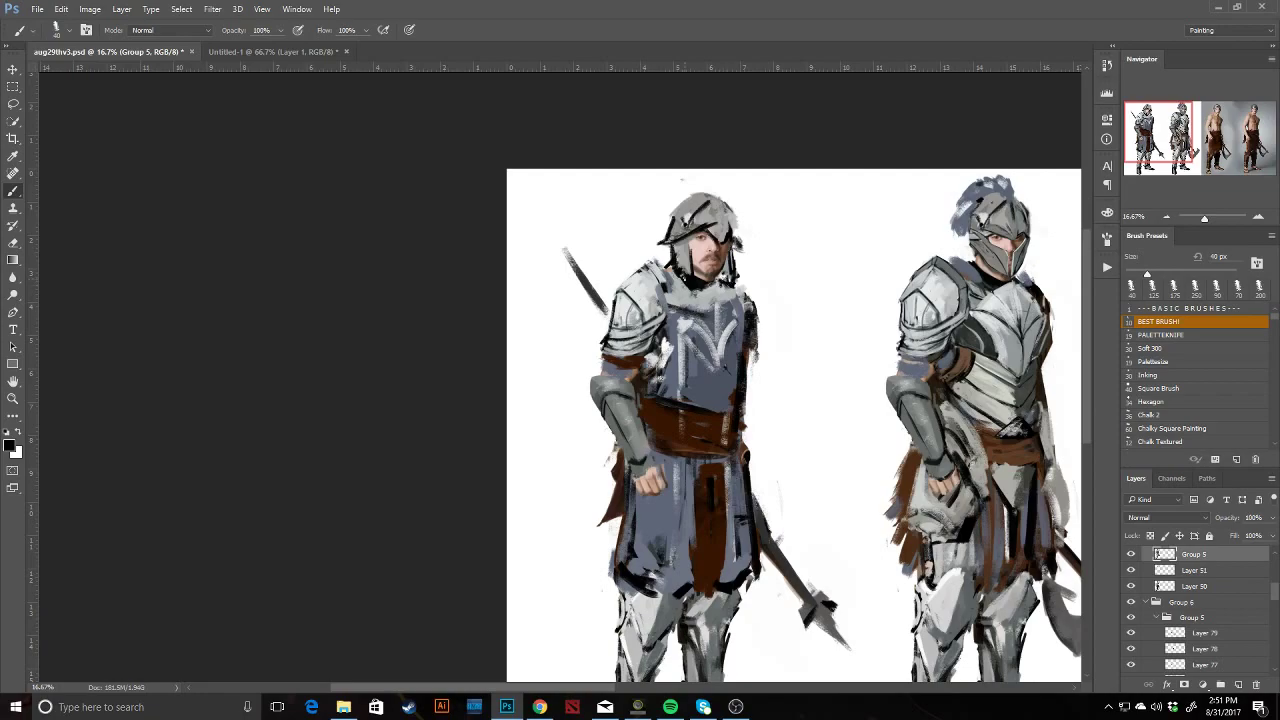
left_click(678, 272, "alt")
key("e")
left_click_drag(732, 208, 749, 240)
key("b")
Break up the tunic's chest emblem with dark strokes and paint white highlights down the far side of the chest.
key("z")
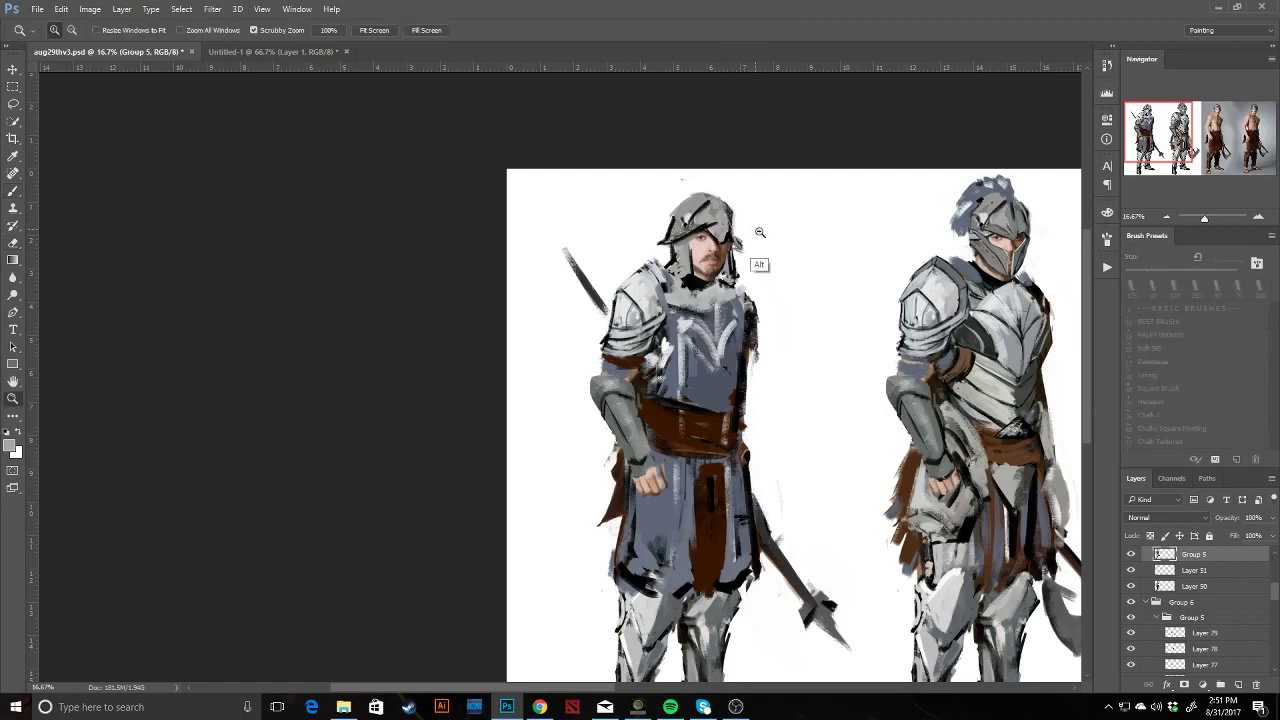
left_click(758, 232, "alt")
left_click(709, 304)
left_click_drag(666, 323, 1026, 326)
left_click_drag(577, 330, 788, 330)
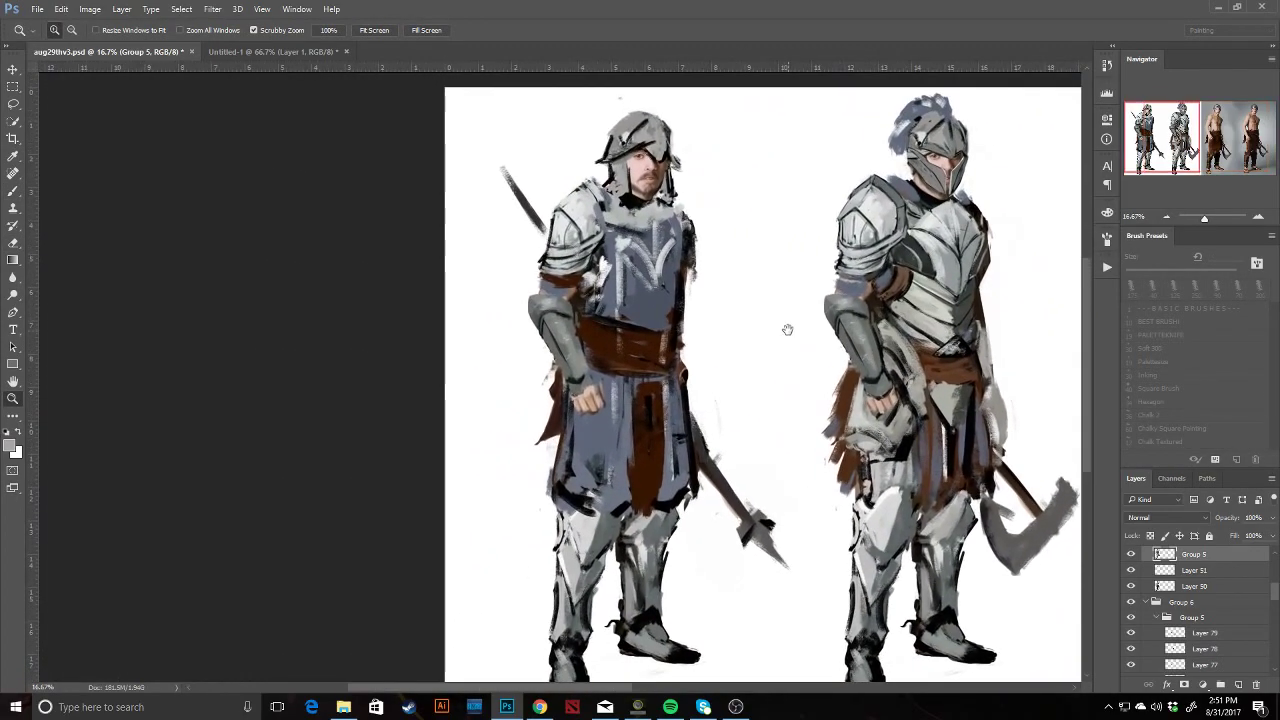
key("b")
mouse_move(626, 266)
left_mouse_down()
mouse_move(642, 296)
mouse_move(643, 283)
left_mouse_up()
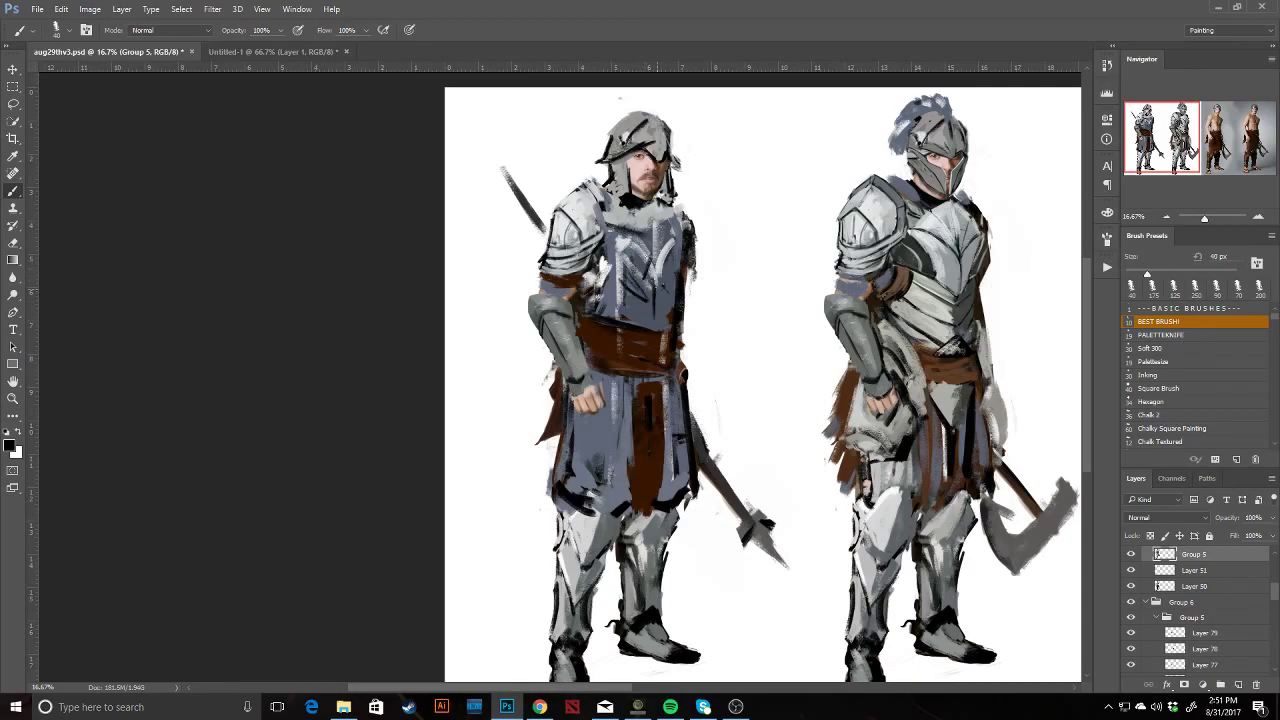
key("x")
left_click_drag(654, 280, 660, 314)
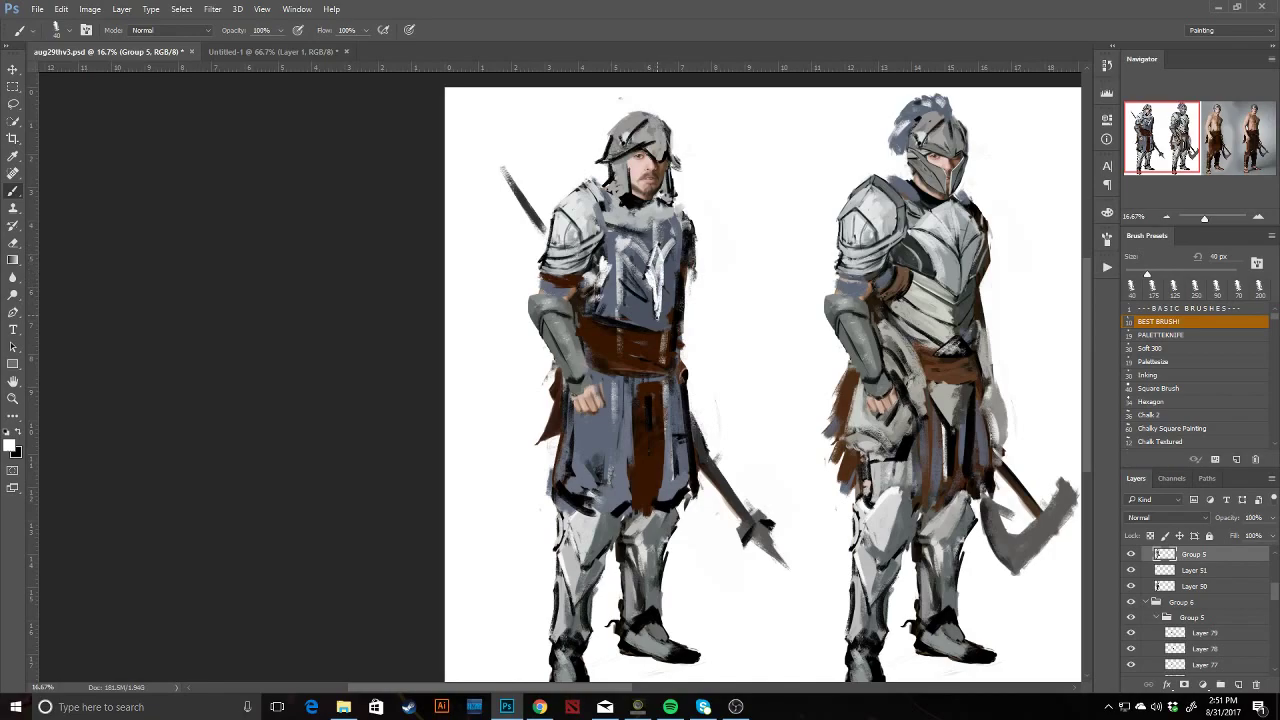
Paint white strokes down the tunic's far edge, across the belt and just below it.
mouse_move(679, 208)
left_mouse_down()
mouse_move(666, 370)
mouse_move(615, 385)
mouse_move(700, 407)
left_mouse_up()
left_click_drag(696, 350, 700, 378)
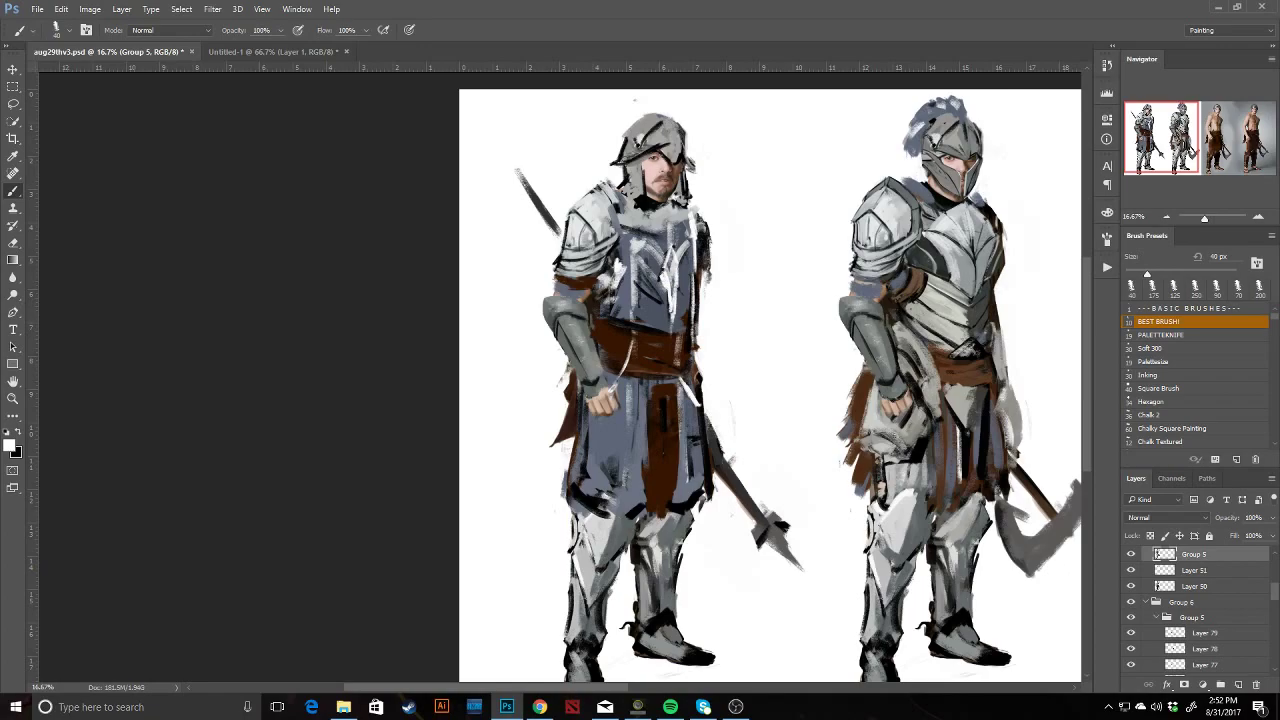
left_click(1174, 160)
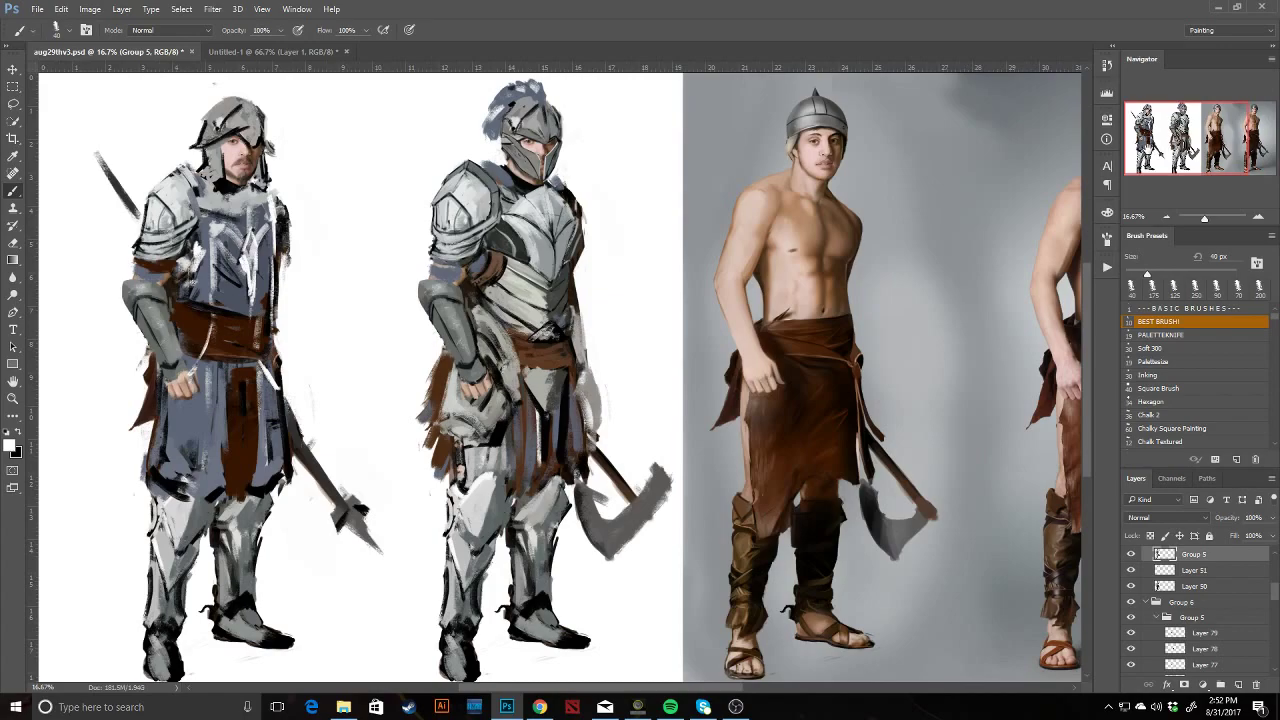
Paint black contour strokes down both sides of the tunic's chest and along the belt's upper edge.
left_click_drag(336, 247, 586, 325)
key("x")
mouse_move(442, 260)
left_mouse_down()
mouse_move(463, 288)
mouse_move(448, 284)
mouse_move(463, 336)
mouse_move(442, 378)
left_mouse_up()
mouse_move(514, 274)
left_mouse_down()
mouse_move(528, 402)
mouse_move(581, 348)
left_mouse_up()
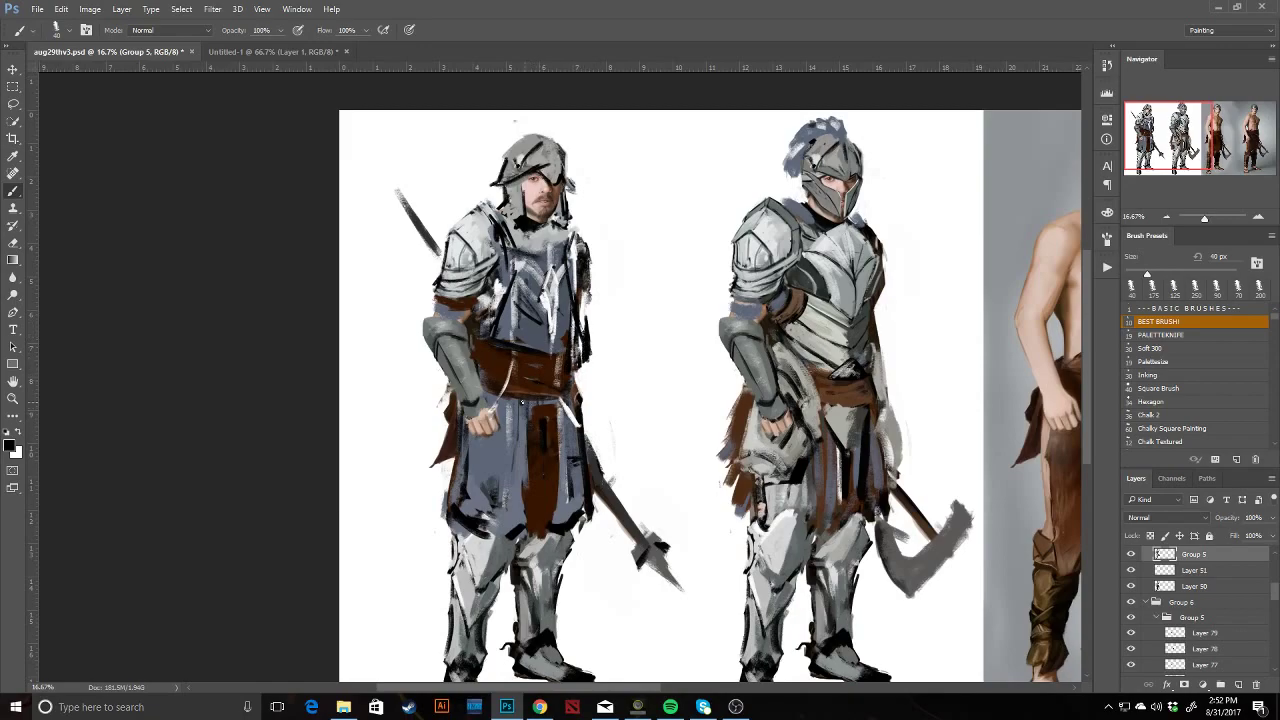
left_click_drag(486, 346, 745, 373)
mouse_move(603, 485)
left_mouse_down()
mouse_move(600, 445)
mouse_move(592, 471)
left_mouse_up()
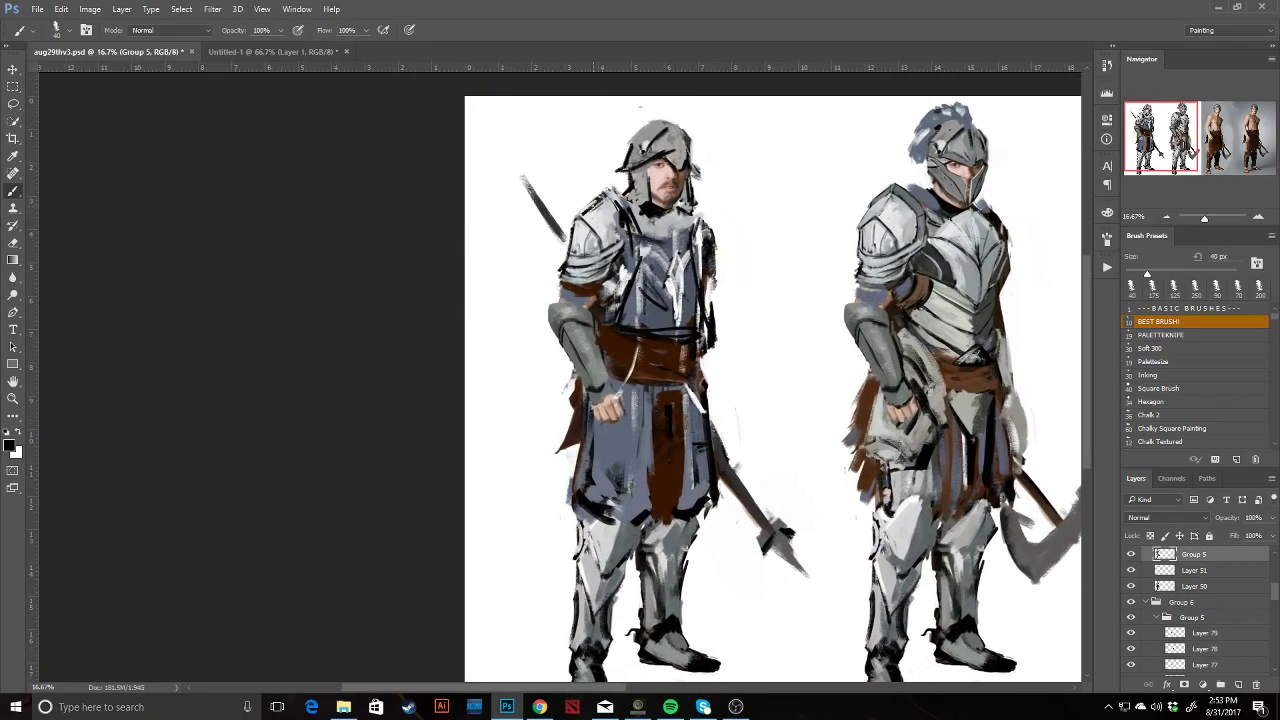
key("e")
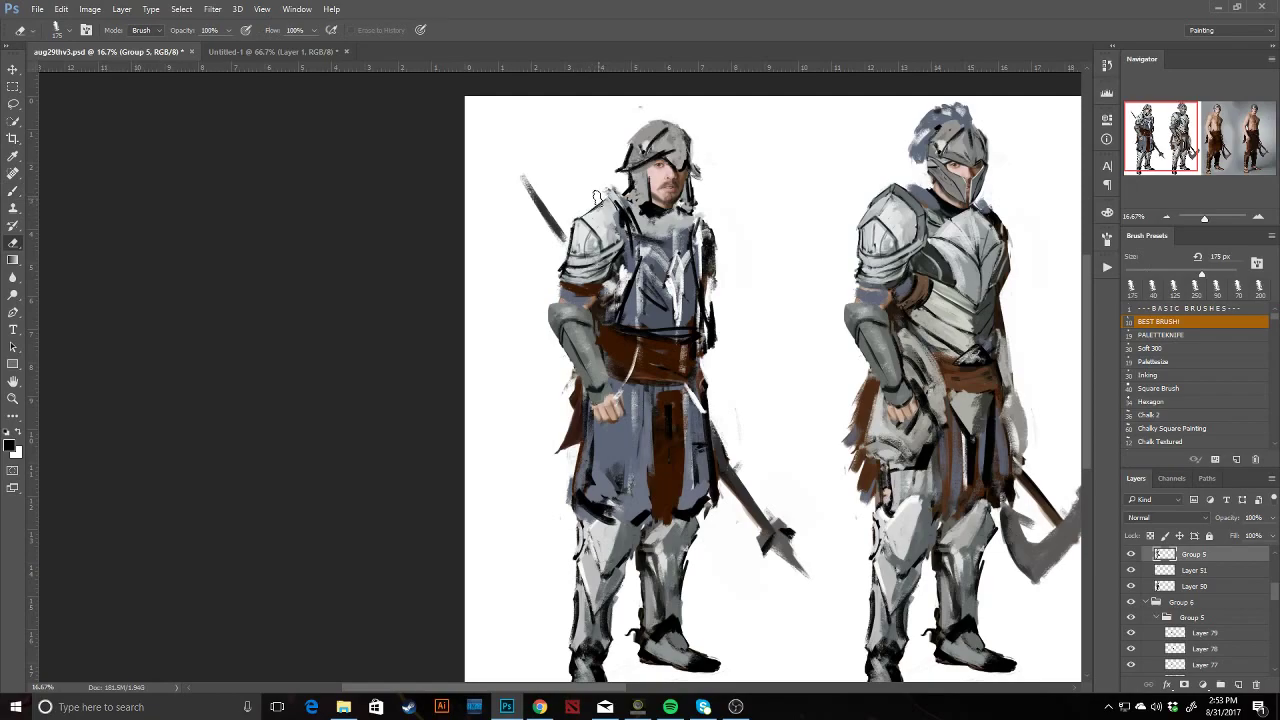
key("b")
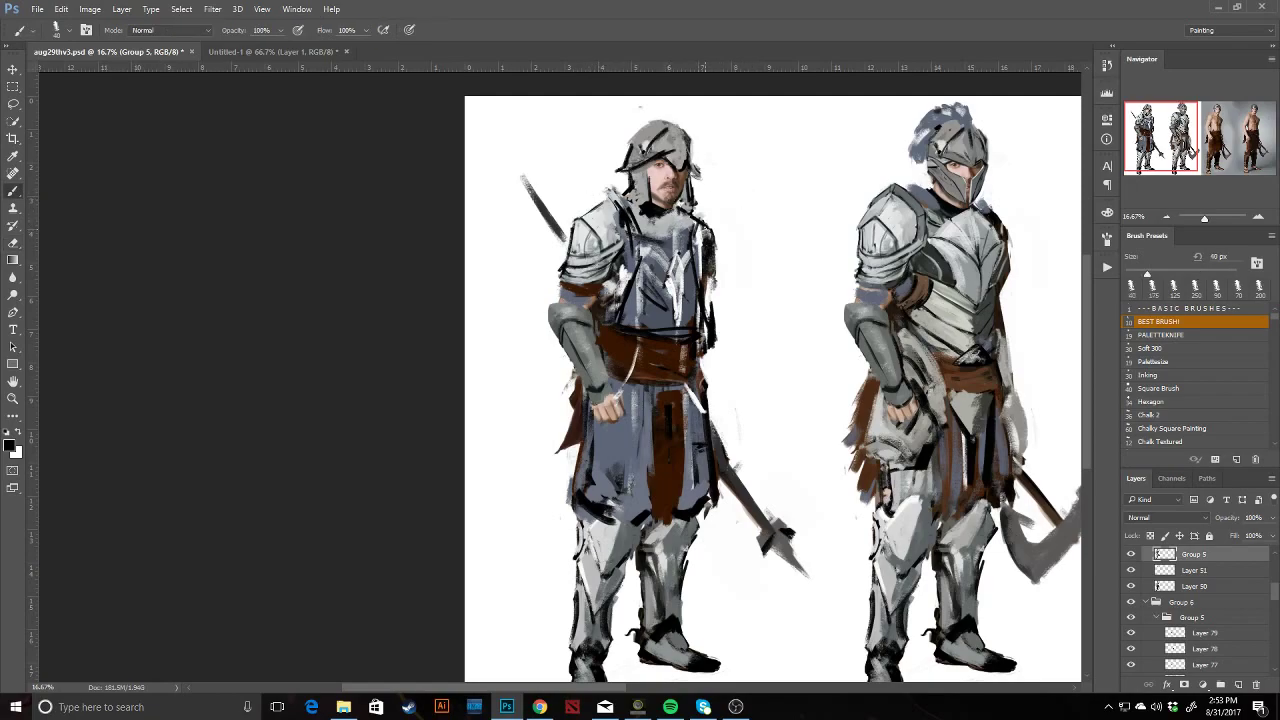
left_click_drag(709, 276, 720, 276)
key("ctrl+alt+z")
key("ctrl+alt+z")
key("ctrl+alt+z")
Outline the tunic's far side in black from the shoulder down to the belt.
mouse_move(707, 224)
left_mouse_down()
mouse_move(718, 278)
mouse_move(706, 338)
left_mouse_up()
key("e")
key("b")
Paint out the white strap beside the near hand with sampled colours and clean up around the wrist with the Eraser.
left_click(600, 345, "alt")
left_click(585, 352, "alt")
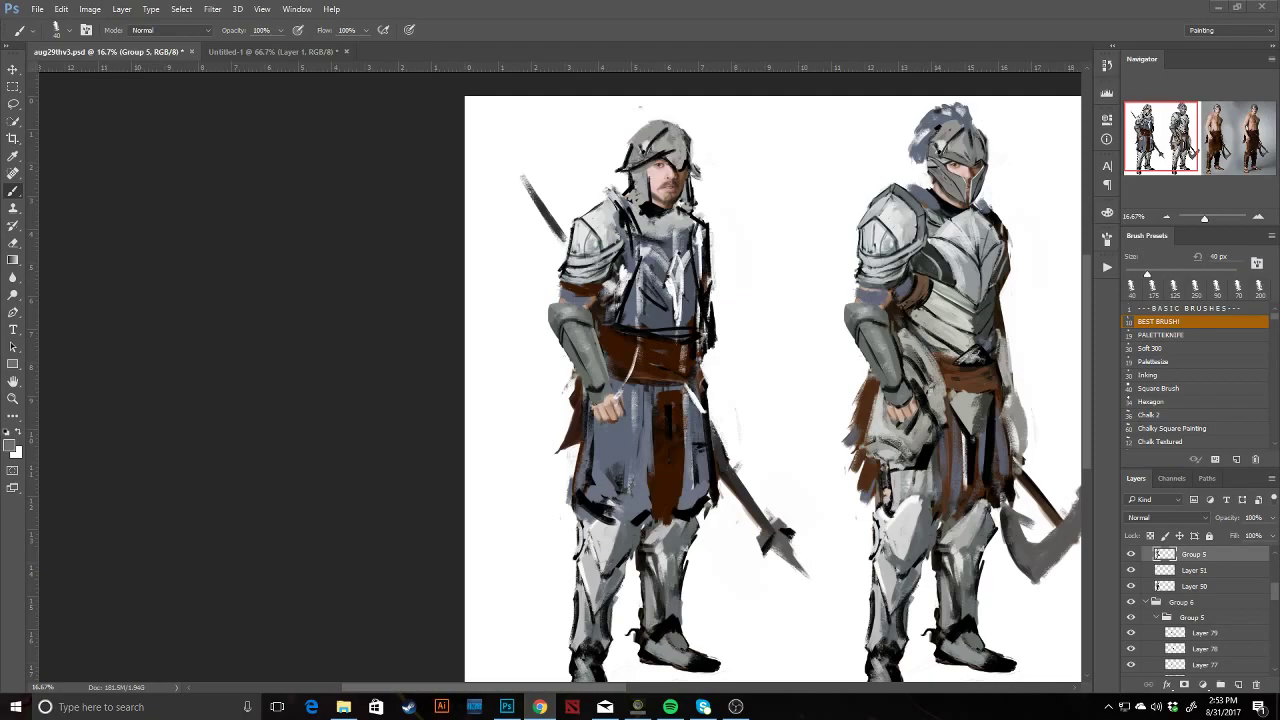
left_click_drag(1198, 146, 1169, 147)
left_click_drag(136, 326, 362, 338)
key("d")
left_click(392, 369, "alt")
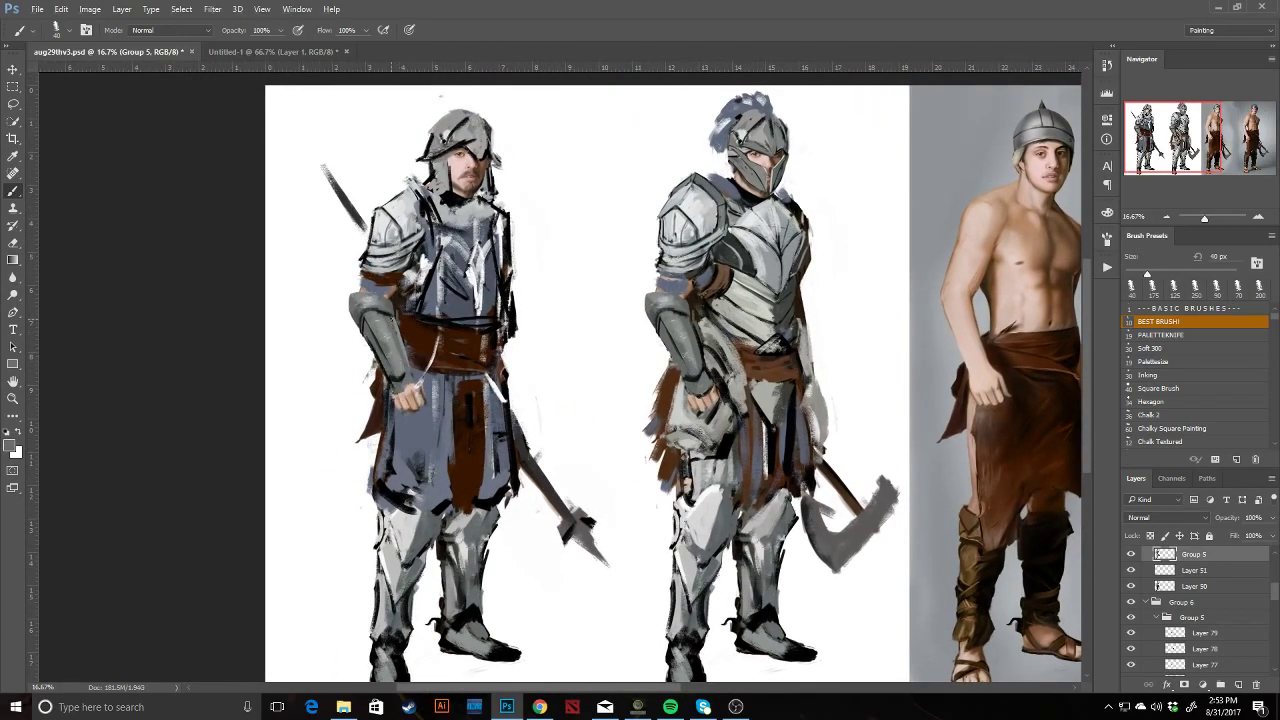
left_click(399, 326, "alt")
left_click_drag(411, 371, 416, 383)
left_click(412, 382, "alt")
key("e")
left_click_drag(410, 388, 410, 374)
key("b")
Rework the tunic's far edge at the belt, trim it with the Eraser, and darken the belt's lower edge in black.
left_click_drag(513, 336, 520, 390)
key("ctrl+alt+z")
left_click(508, 336, "alt")
left_click_drag(508, 338, 505, 358)
key("e")
left_click_drag(515, 308, 514, 402)
key("b")
left_click_drag(432, 363, 499, 367)
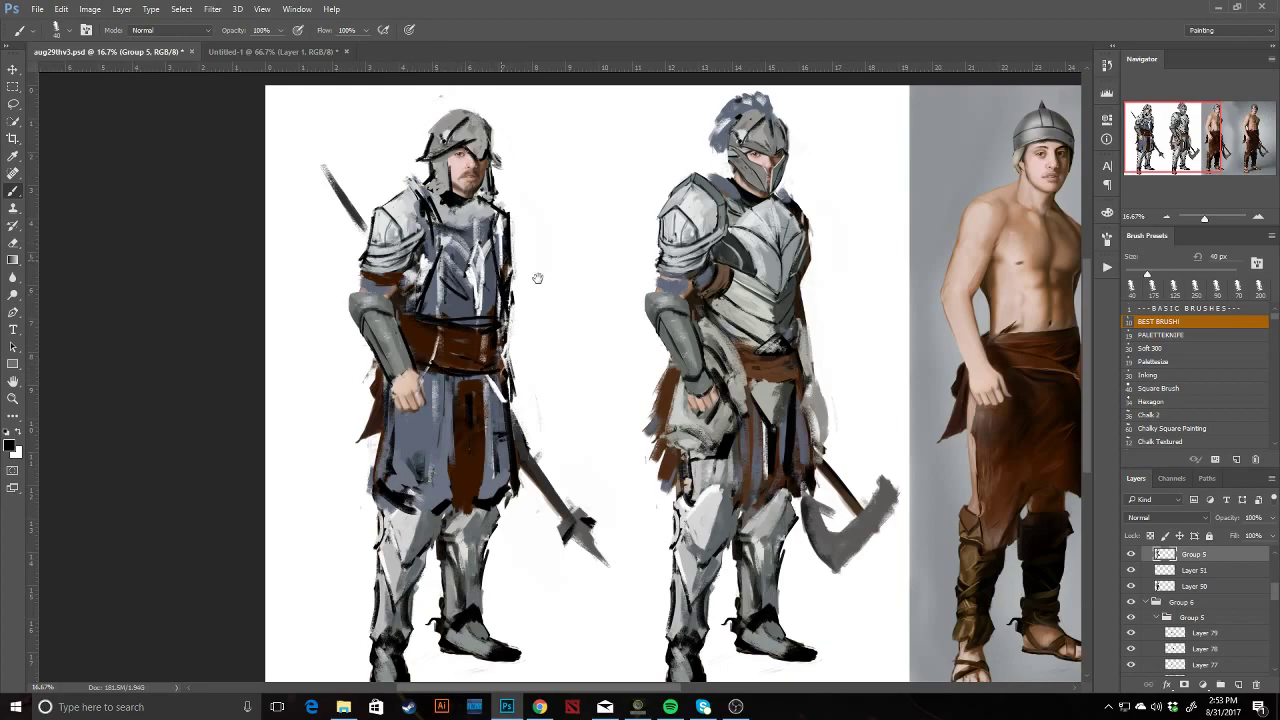
Clear the helmet's dark front piece from the face with the Eraser and extend the black brim to the far side.
left_click_drag(502, 260, 593, 299)
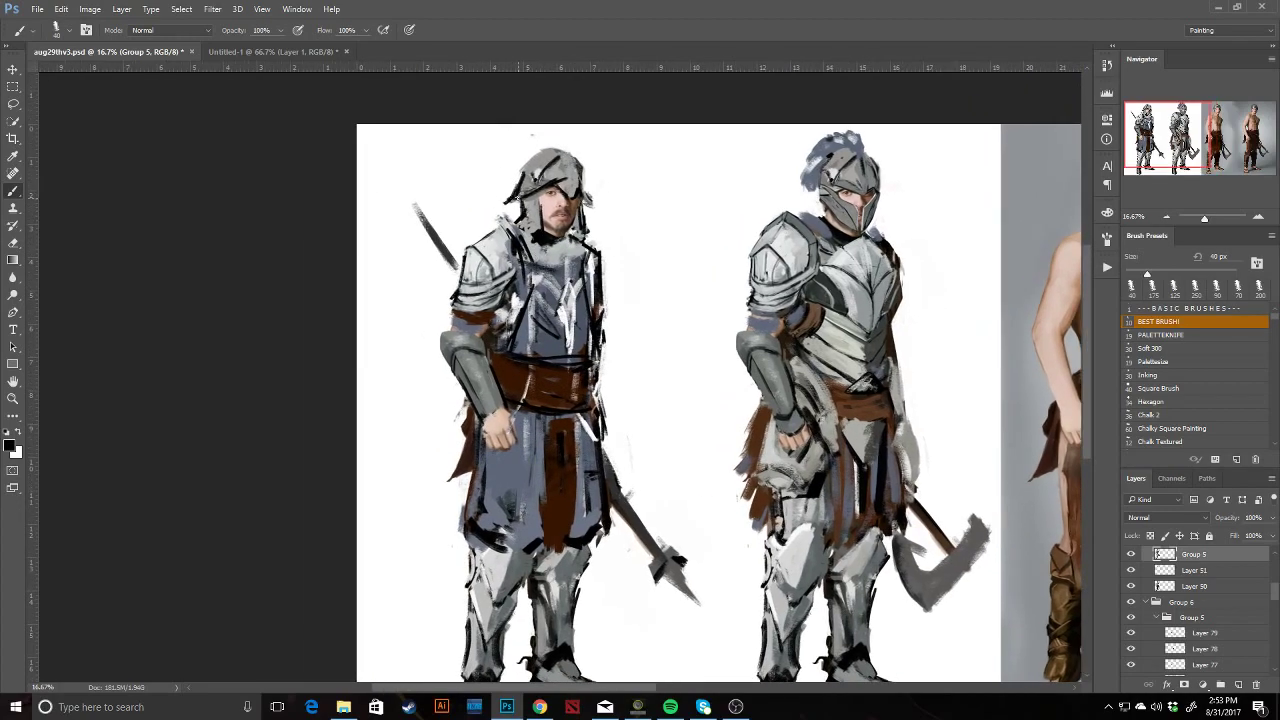
key("e")
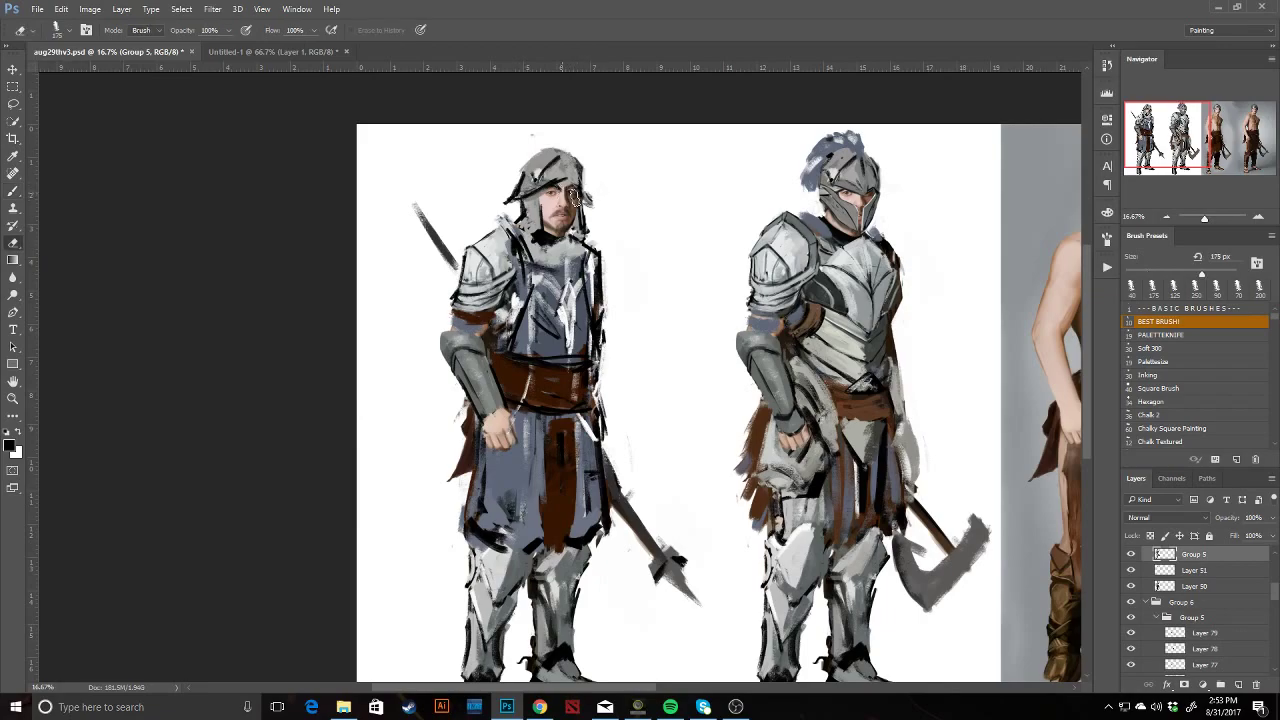
key("b")
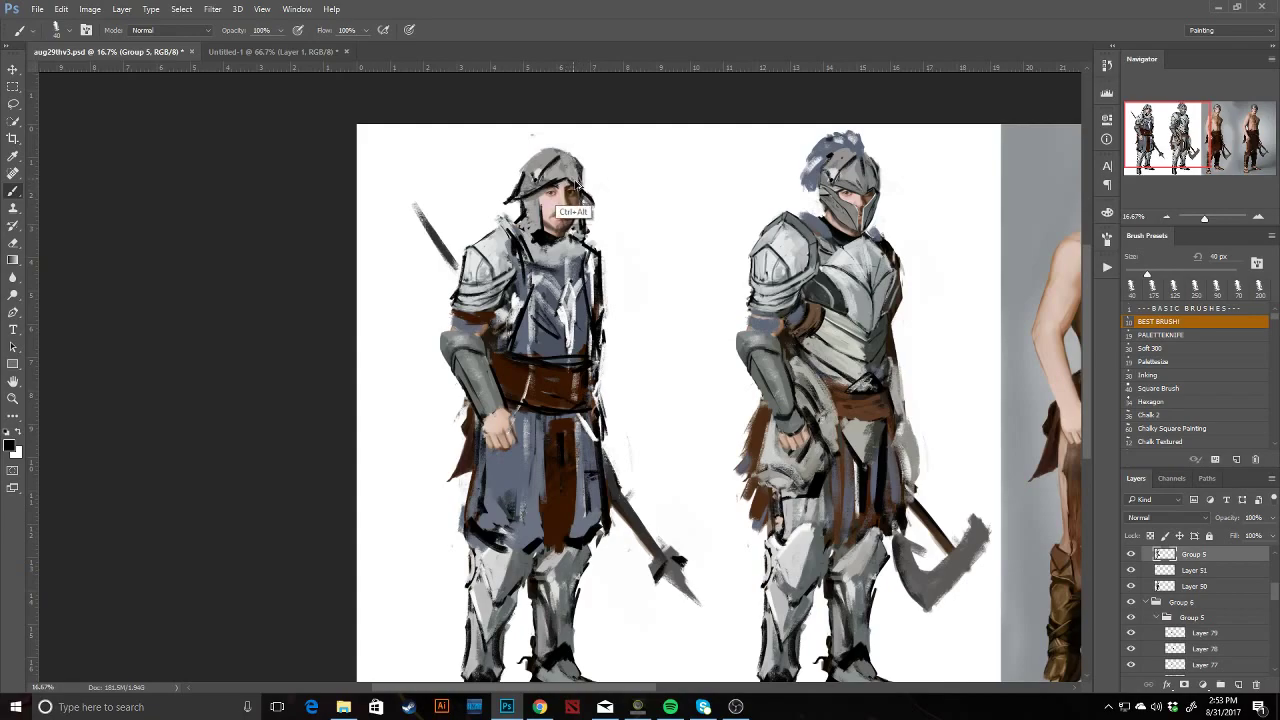
left_click_drag(559, 181, 580, 182)
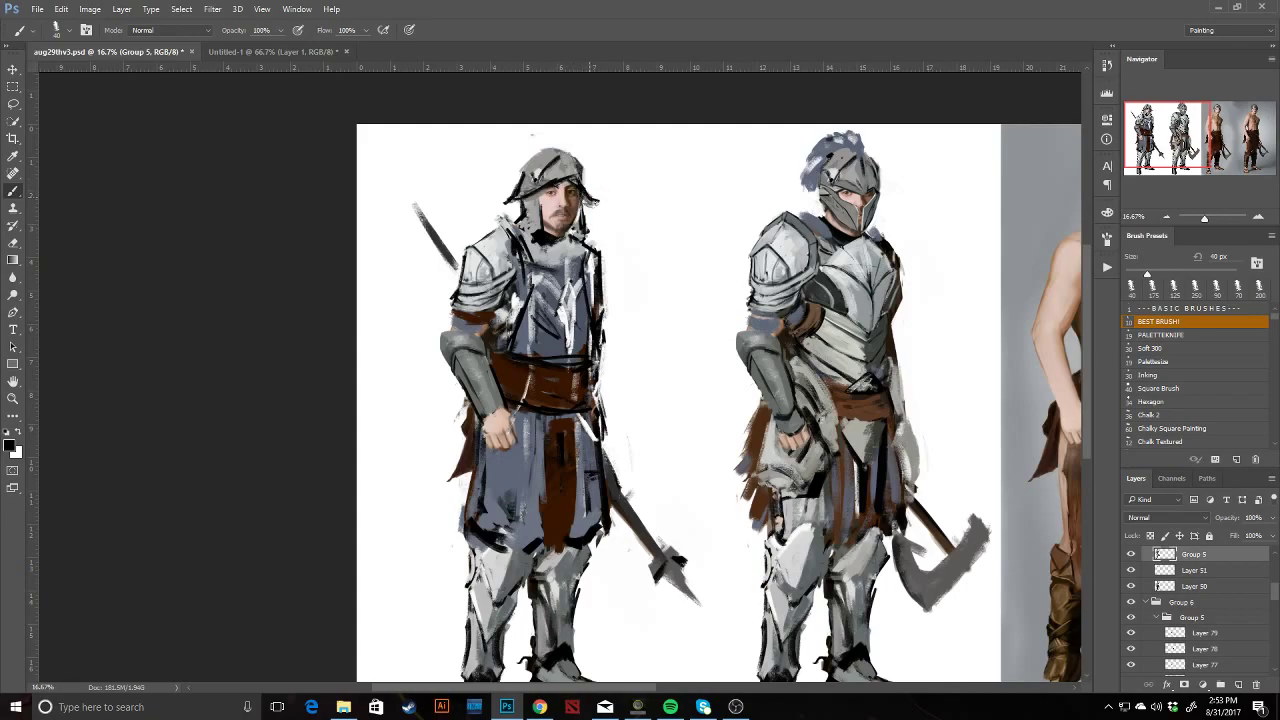
left_click_drag(605, 236, 645, 160)
Paint long black fold lines down the tunic skirt on both sides of the brown panel and along its hem.
left_click(477, 355, "alt")
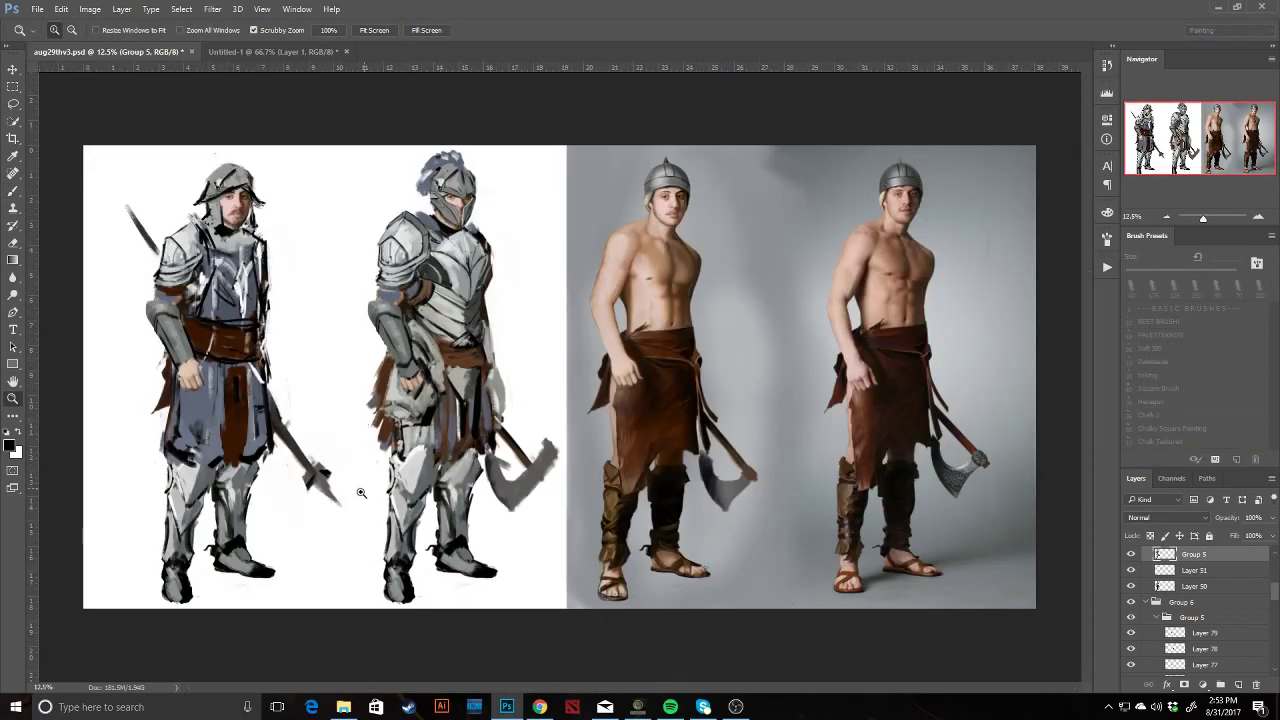
left_click(360, 506, "ctrl")
left_click_drag(356, 508, 619, 548)
left_click_drag(425, 250, 410, 299)
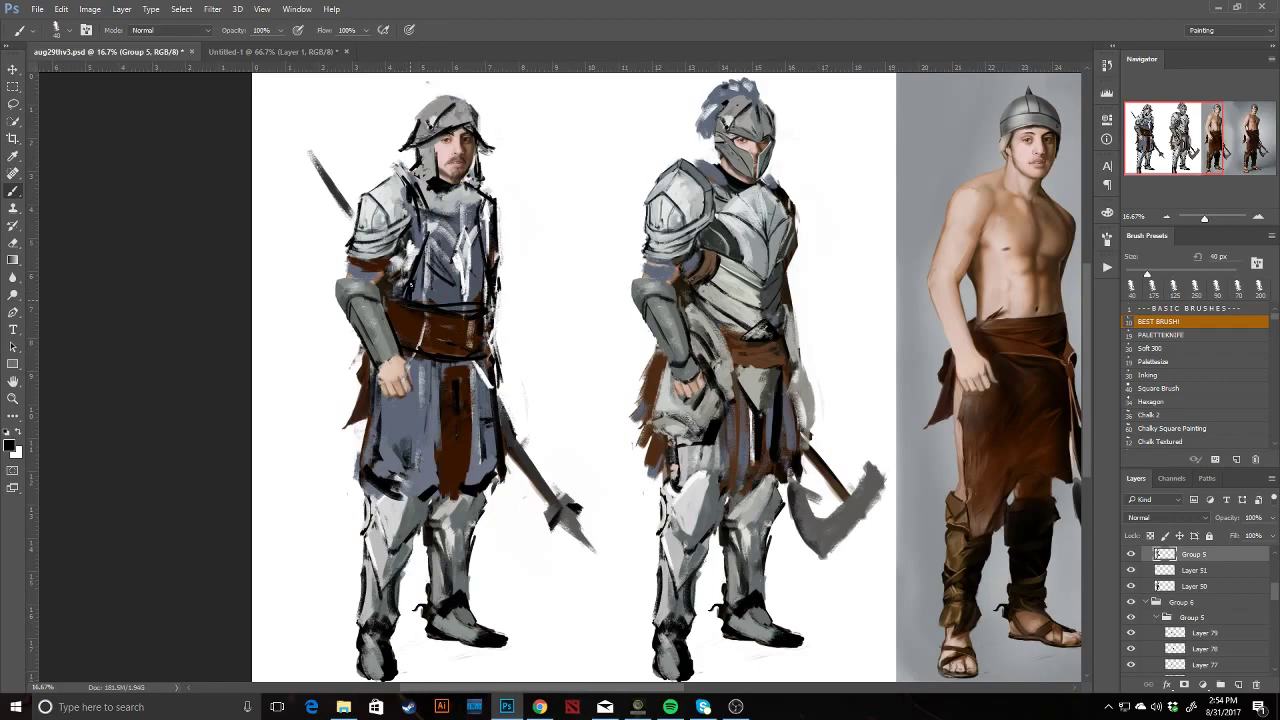
left_click_drag(406, 366, 426, 452)
left_click_drag(416, 406, 426, 510)
left_click_drag(488, 386, 481, 484)
mouse_move(482, 424)
left_mouse_down()
mouse_move(470, 512)
mouse_move(406, 500)
left_mouse_up()
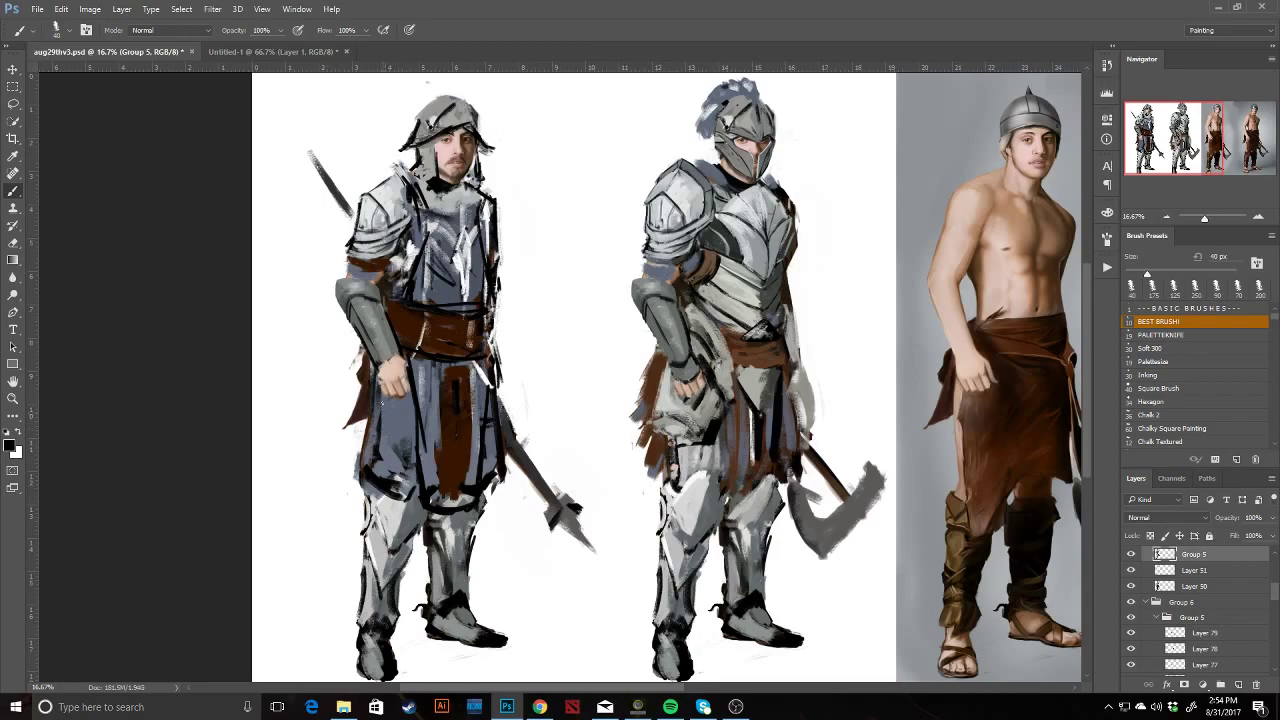
Outline the tunic skirt's near panels in black and square off the hem at both sides.
key("e")
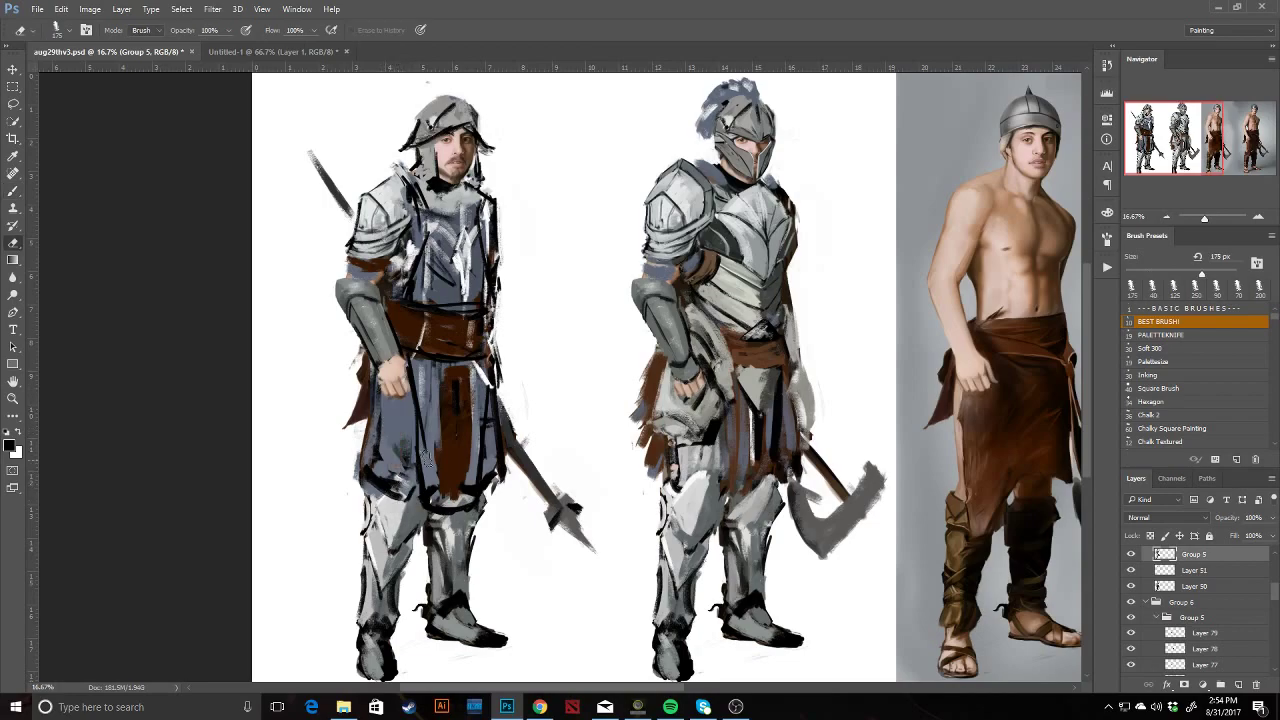
key("b")
left_click_drag(410, 391, 384, 477)
left_click_drag(374, 408, 382, 504)
left_click_drag(396, 434, 377, 504)
mouse_move(497, 450)
left_mouse_down()
mouse_move(500, 515)
mouse_move(500, 499)
left_mouse_up()
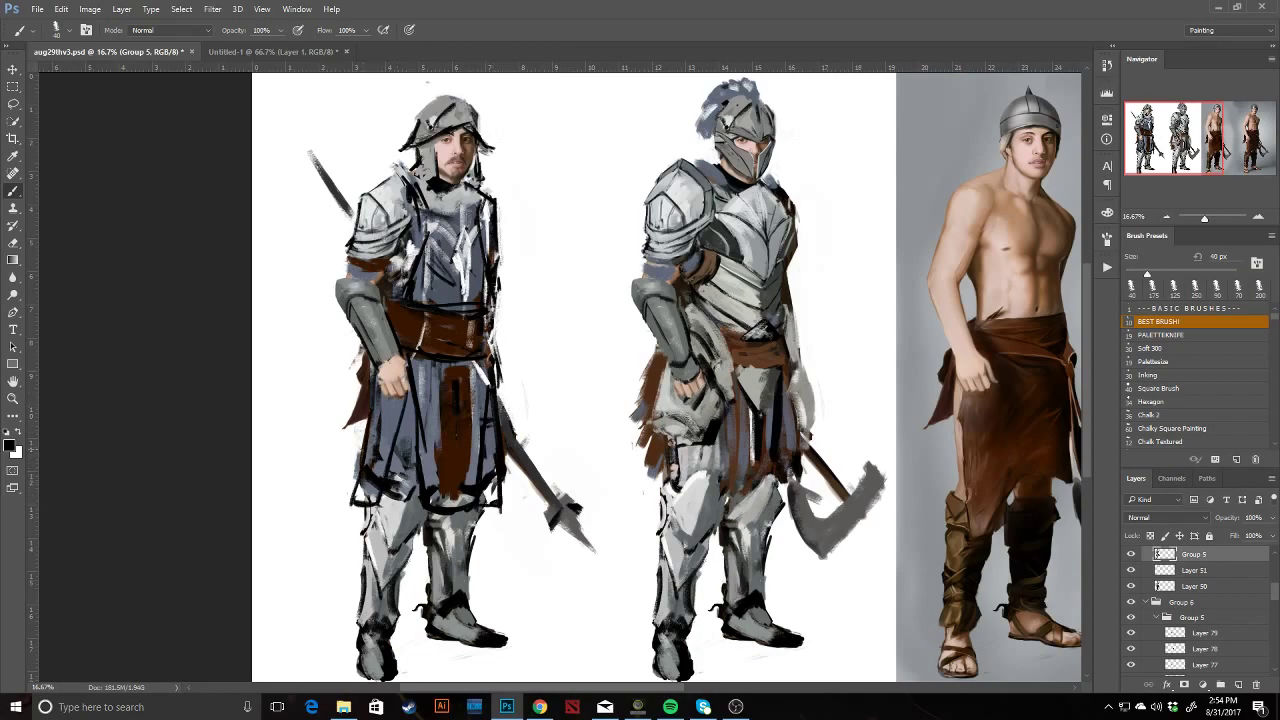
Flare the skirt's near side outward with a black outline and trim the belt's near end with the Eraser.
left_click_drag(368, 401, 348, 509)
mouse_move(357, 484)
left_mouse_down()
mouse_move(351, 505)
mouse_move(366, 502)
left_mouse_up()
key("e")
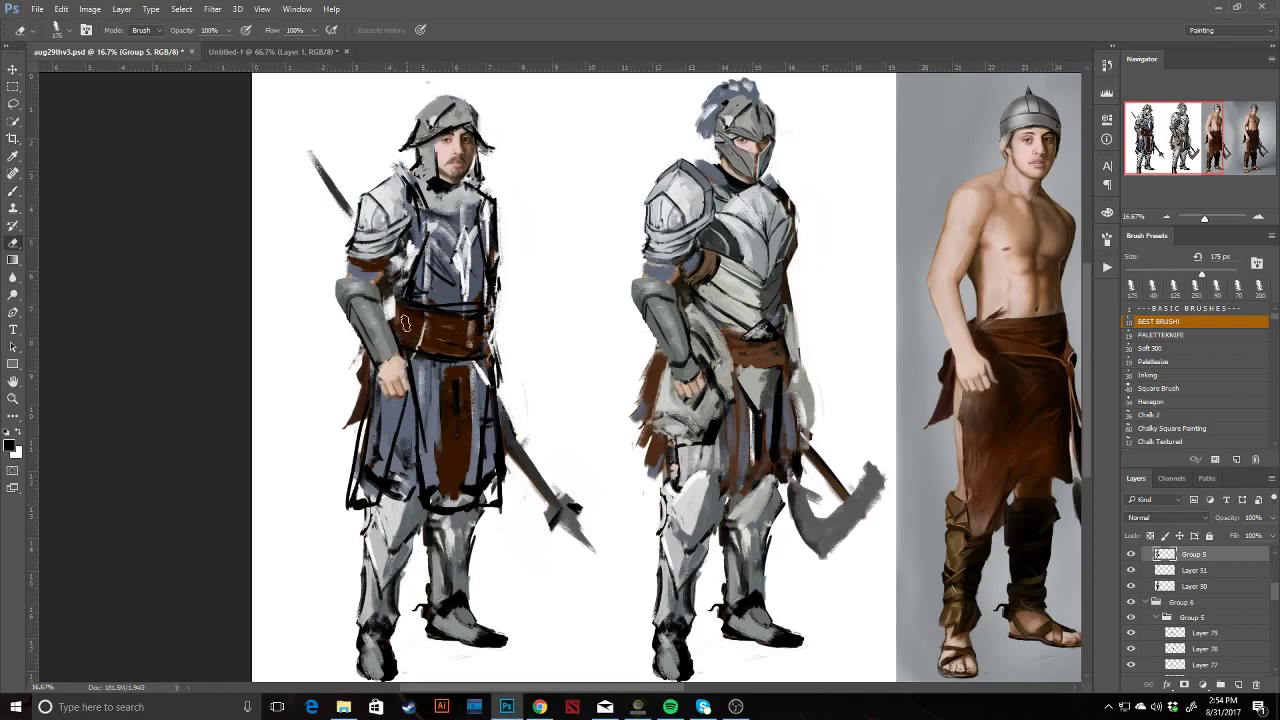
key("b")
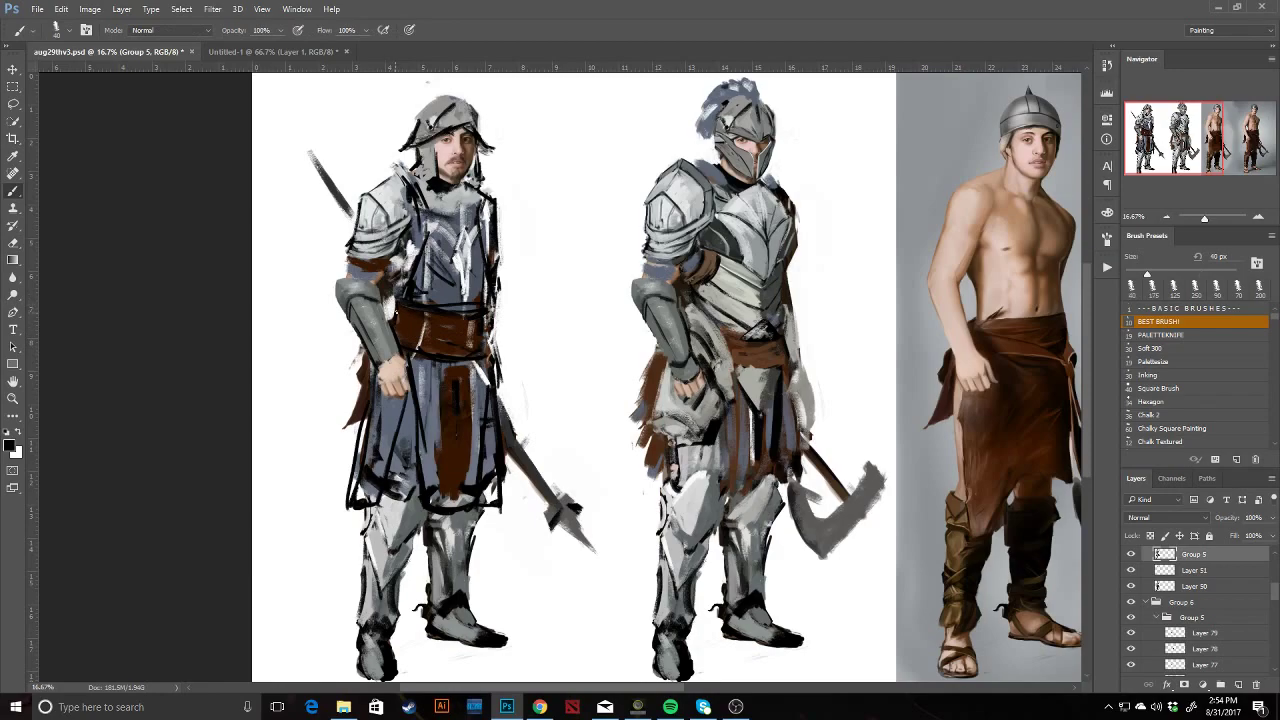
Trim the stray paint along both outer sides of the variation knight's tunic skirt with the Eraser.
key("e")
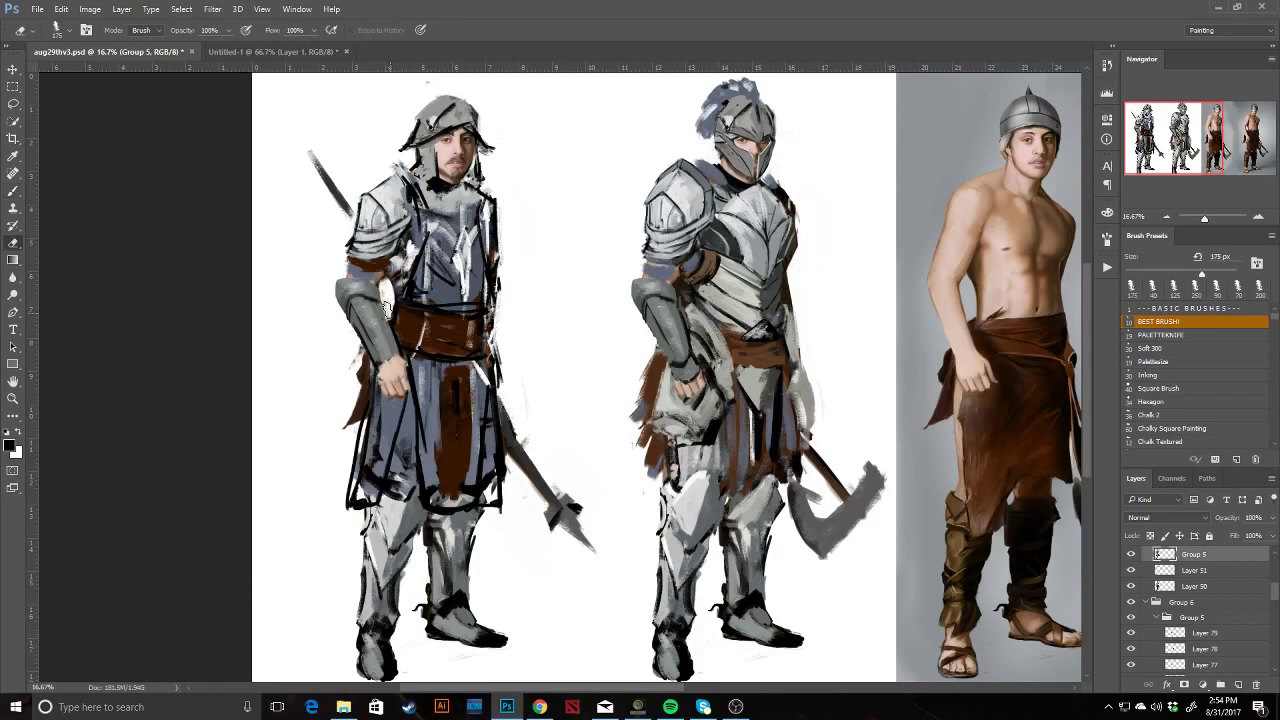
left_click_drag(366, 384, 348, 474)
mouse_move(491, 428)
left_mouse_down()
mouse_move(506, 473)
mouse_move(498, 359)
left_mouse_up()
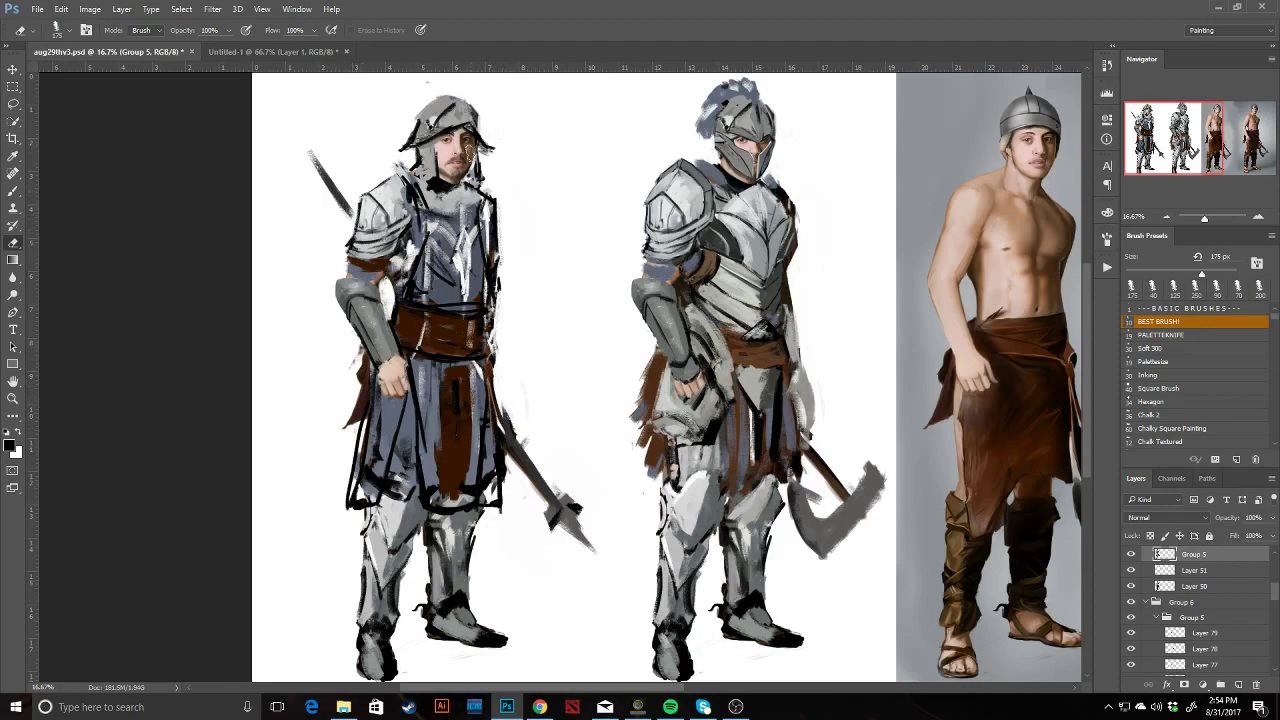
key("b")
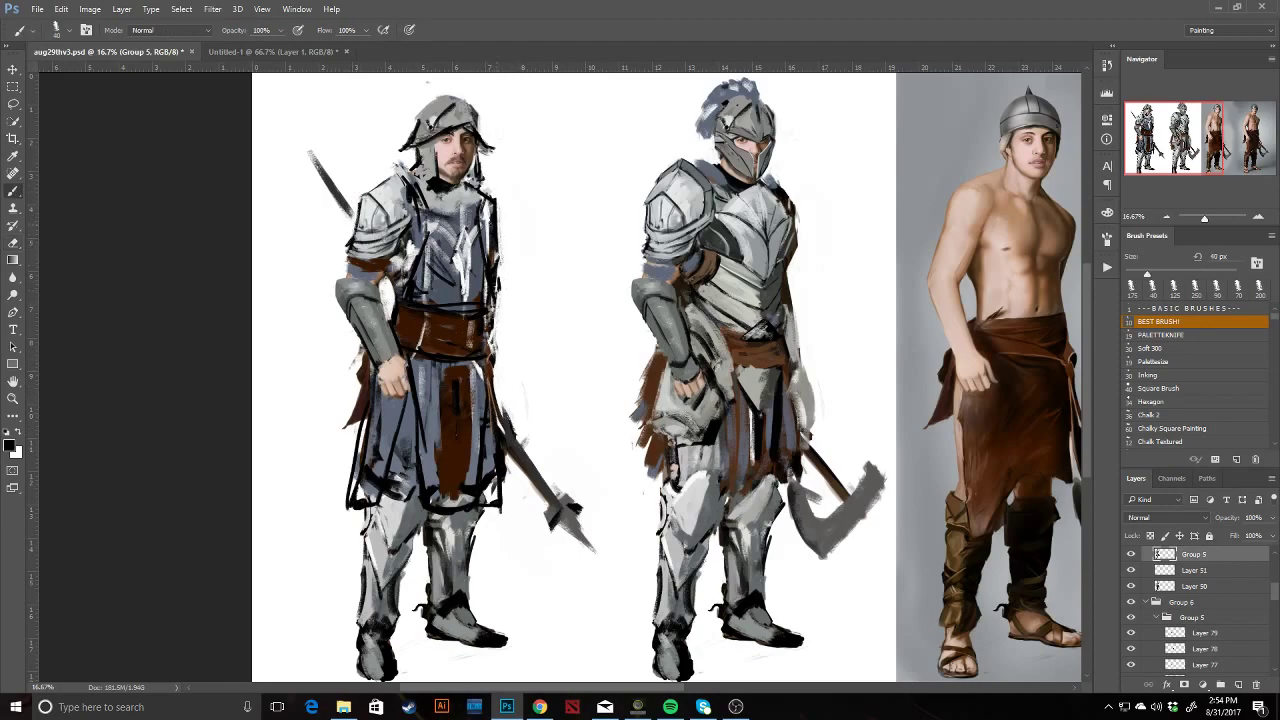
key("e")
left_click_drag(491, 312, 495, 290)
key("ctrl+alt+z")
key("ctrl+alt+z")
left_click_drag(486, 192, 491, 214)
key("ctrl+alt+z")
Select the variation knight's upper torso with a rectangular marquee, transform it slightly downward and inward, and deselect it.
key("m")
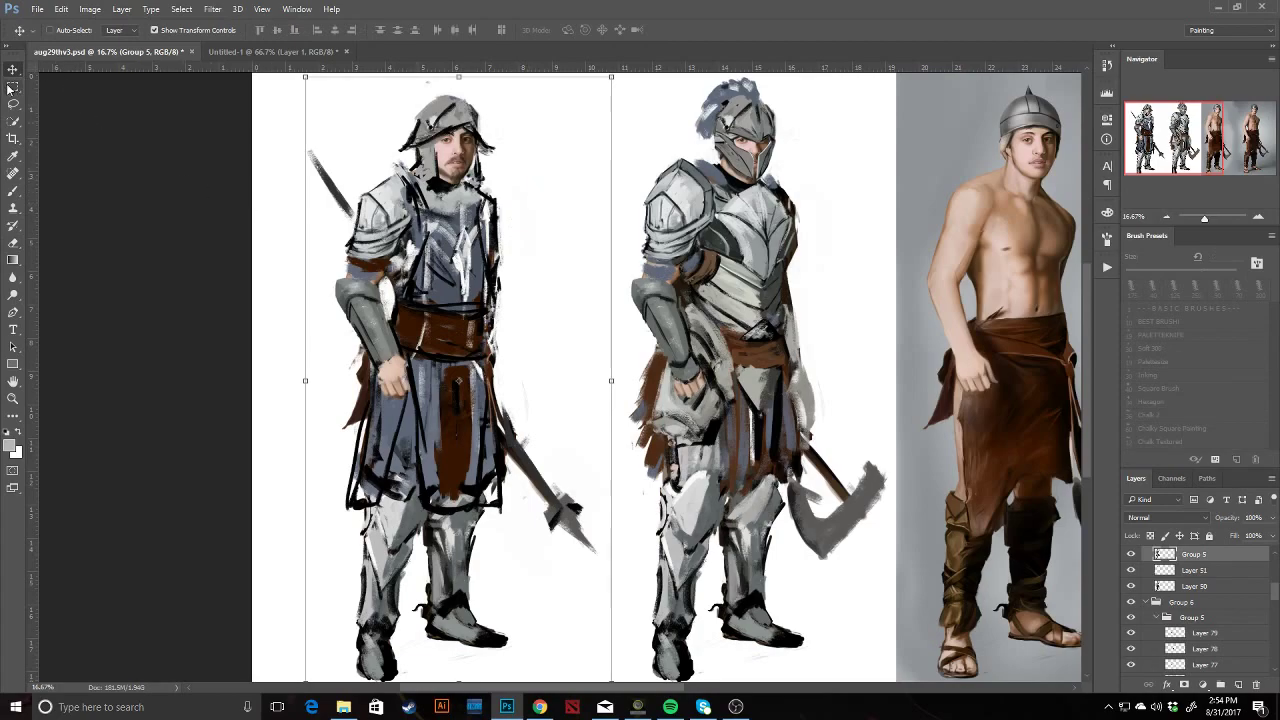
left_click_drag(400, 178, 530, 327)
key("ctrl")
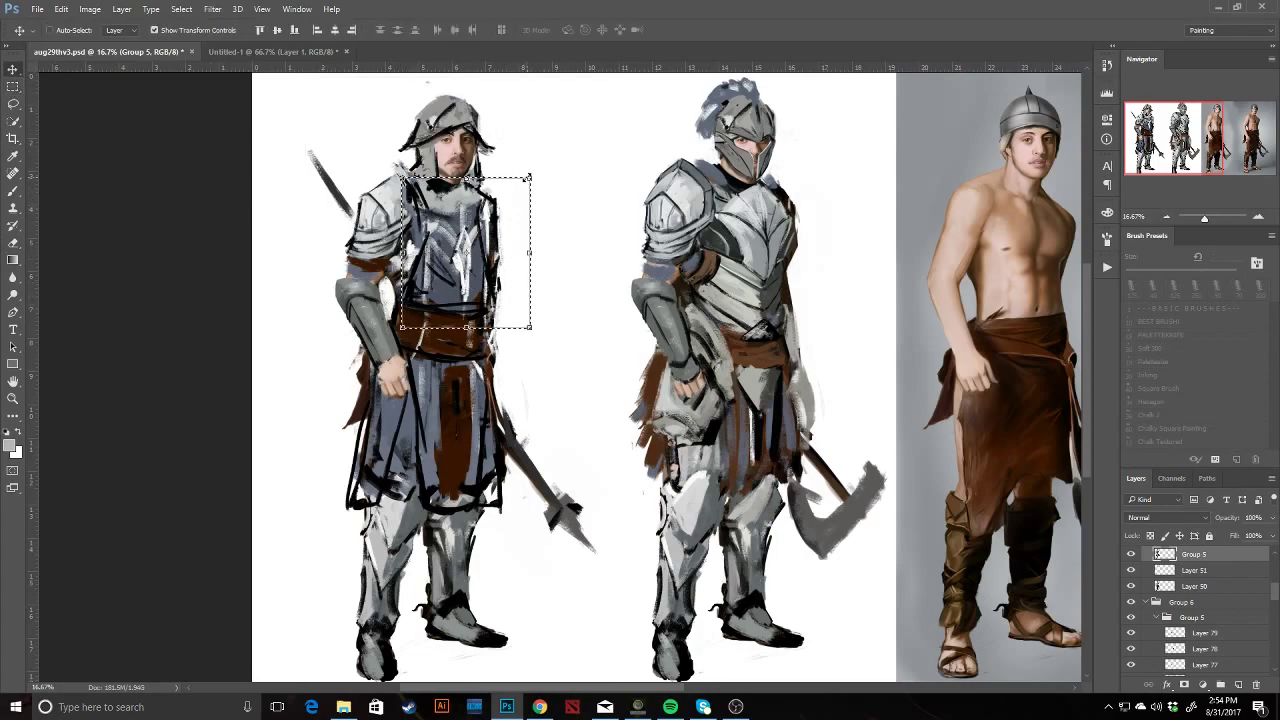
left_click_drag(532, 180, 528, 191)
key("Return")
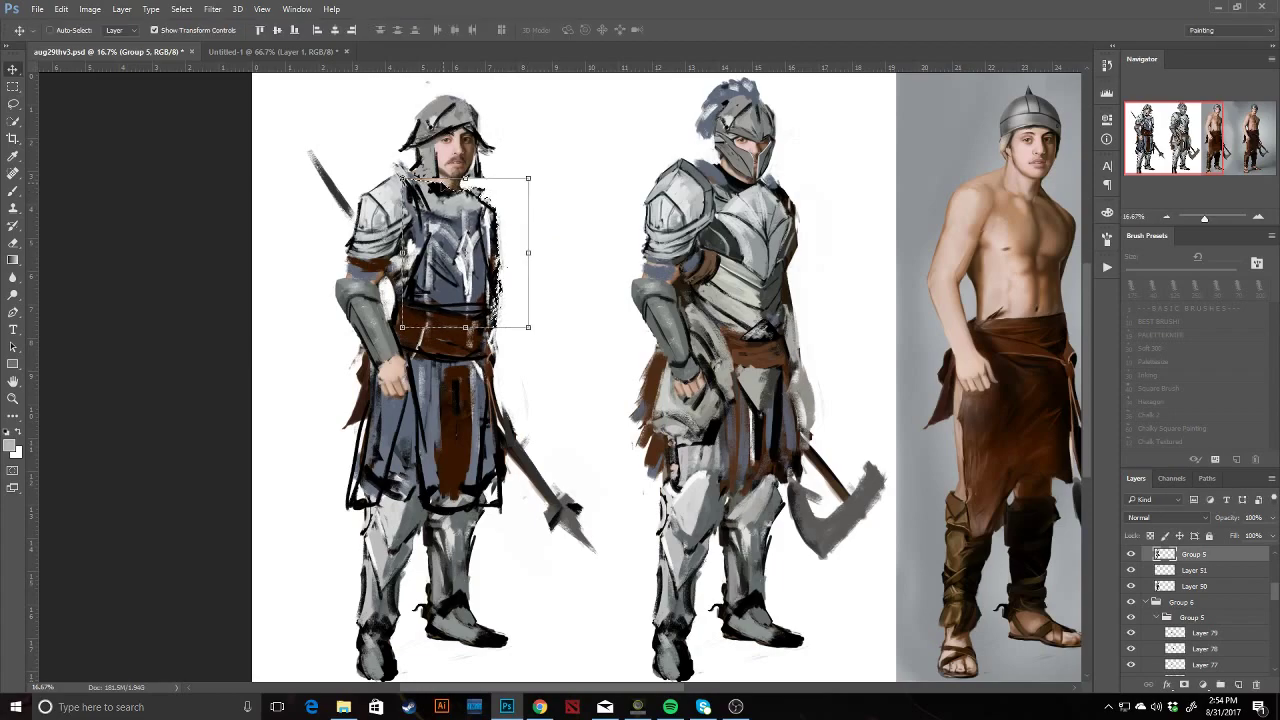
key("ctrl+d")
Paint a black collar around the neck and touch up the tunic's neckline with sampled colours.
key("b")
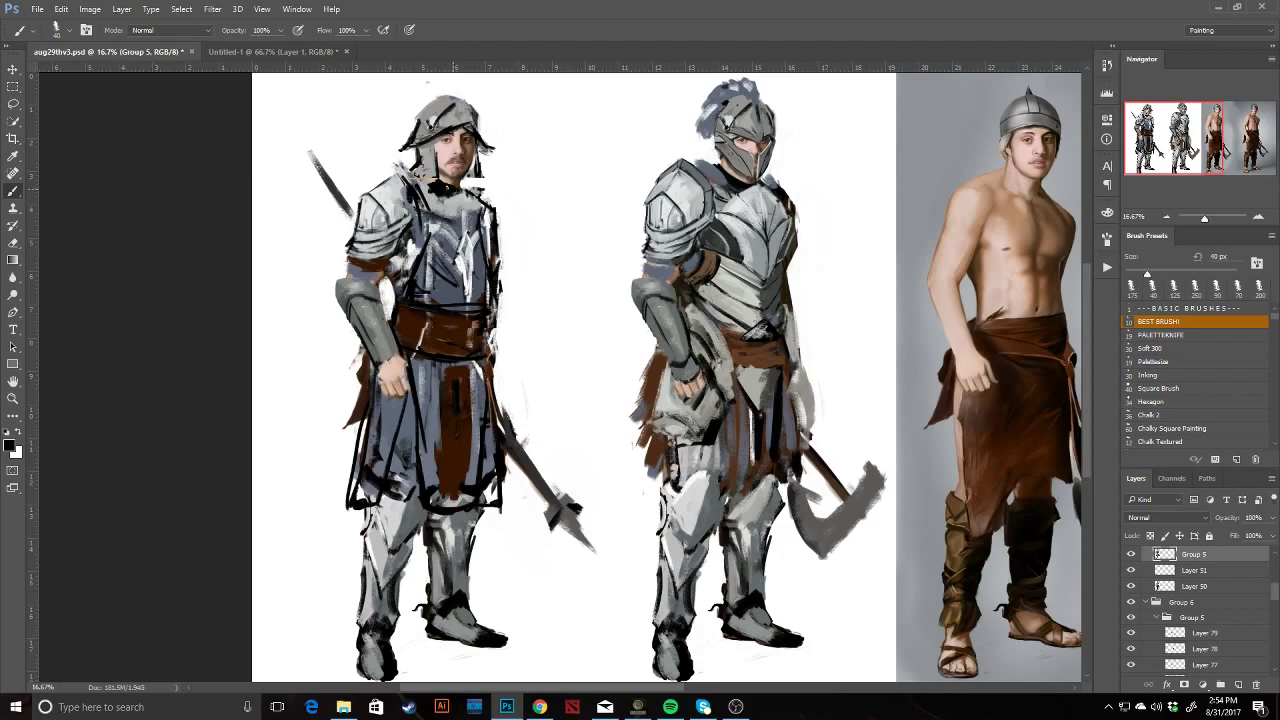
left_click_drag(433, 179, 446, 198)
left_click(430, 233, "alt")
left_click(451, 189, "alt")
left_click(475, 196, "alt")
Erase the helmet's flared brim and repaint the crown as a close-fitting cap with black contour lines over grey.
left_click(432, 134, "alt")
mouse_move(426, 128)
left_mouse_down()
mouse_move(410, 146)
mouse_move(450, 98)
mouse_move(474, 116)
left_mouse_up()
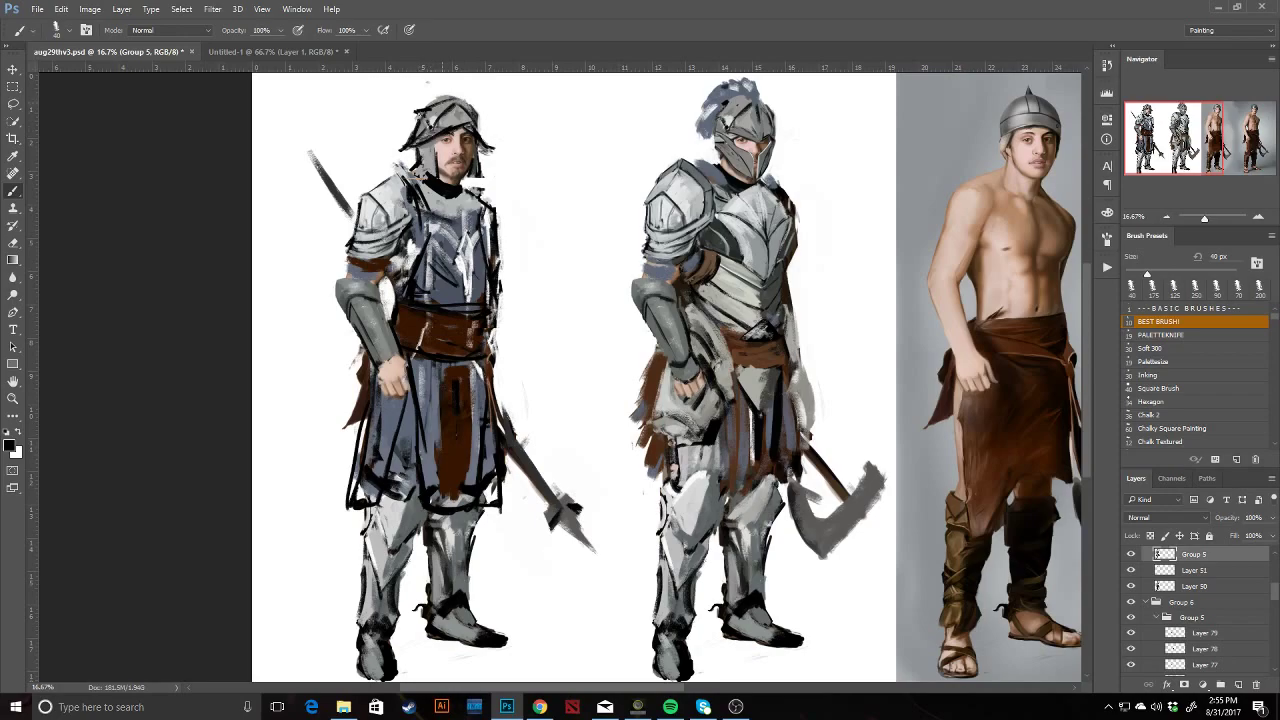
key("e")
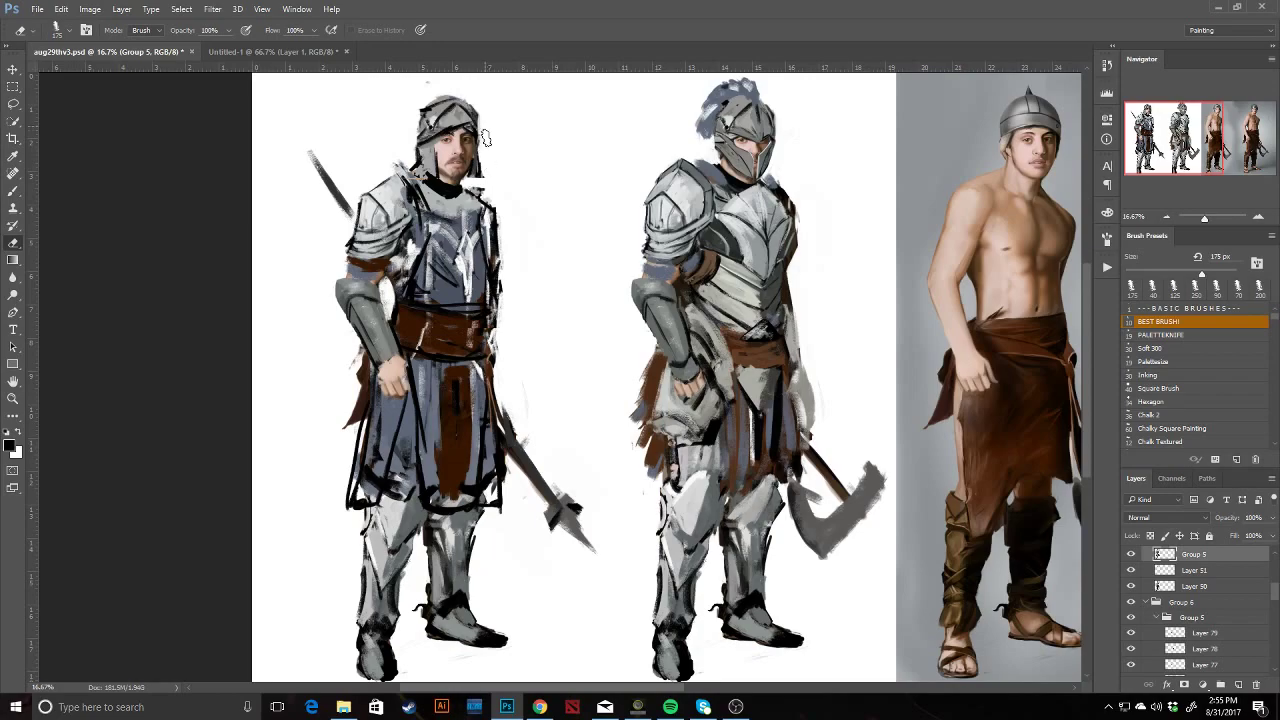
key("b")
mouse_move(438, 141)
left_mouse_down()
mouse_move(466, 131)
mouse_move(448, 125)
mouse_move(465, 116)
mouse_move(417, 142)
mouse_move(423, 115)
mouse_move(416, 150)
mouse_move(414, 112)
mouse_move(438, 99)
mouse_move(470, 107)
mouse_move(436, 112)
mouse_move(428, 128)
mouse_move(460, 122)
mouse_move(428, 131)
left_mouse_up()
left_click(432, 115, "alt")
left_click(428, 131, "alt")
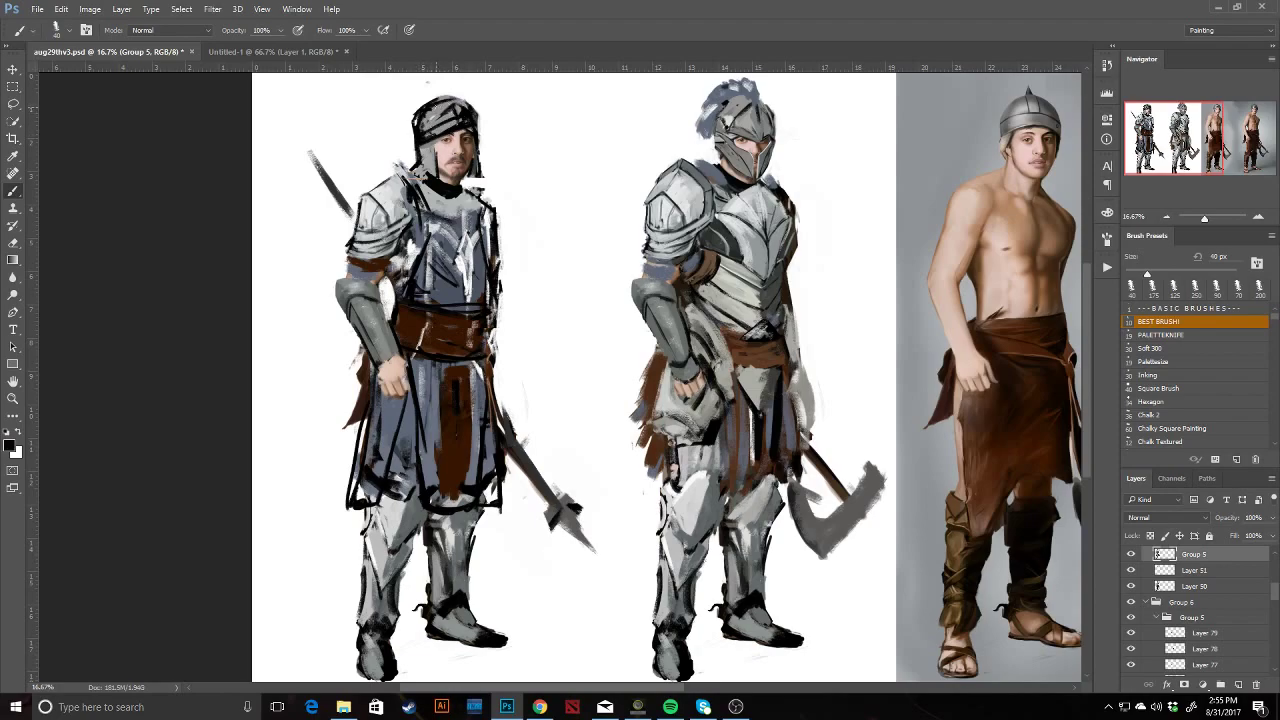
Darken the cheek guard beside the jaw and add a blue-grey plume behind the helmet.
left_click_drag(462, 174, 476, 186)
key("x")
left_click(714, 136, "alt")
key("bracketright")
mouse_move(430, 100)
left_mouse_down()
mouse_move(394, 102)
mouse_move(414, 98)
mouse_move(408, 134)
mouse_move(422, 98)
mouse_move(476, 110)
mouse_move(482, 145)
mouse_move(460, 114)
left_mouse_up()
key("ctrl+z")
key("d")
left_click(473, 111, "alt")
left_click(446, 164, "alt")
Outline the far side of the tunic's torso in black and fill beside it with sampled light grey.
key("z")
left_click(537, 149, "alt")
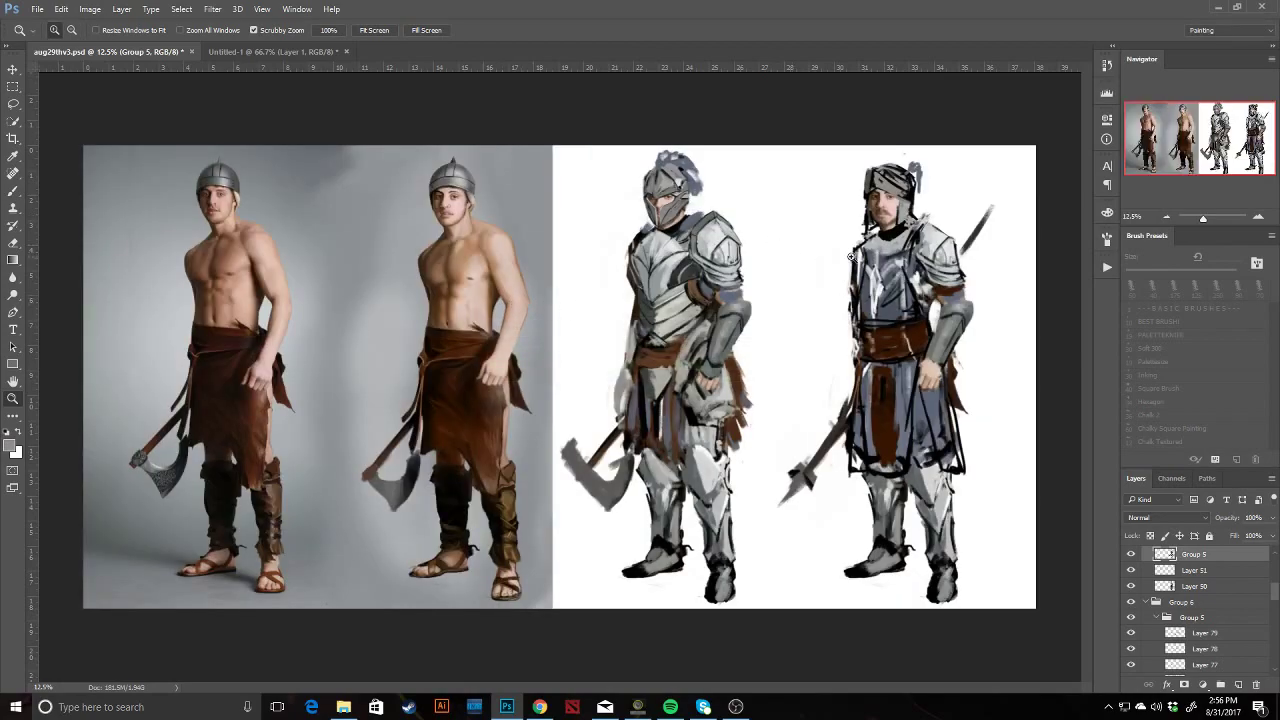
left_click(930, 220)
key("b")
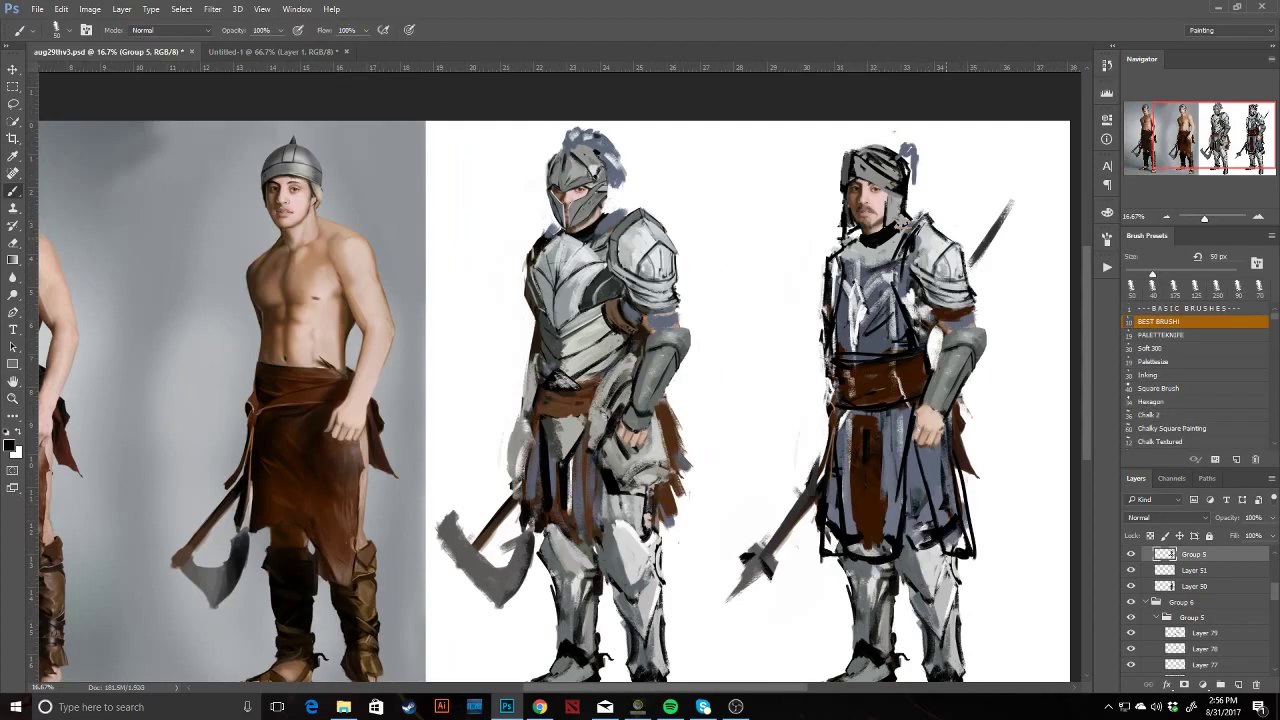
left_click_drag(824, 306, 829, 356)
left_click(868, 290, "alt")
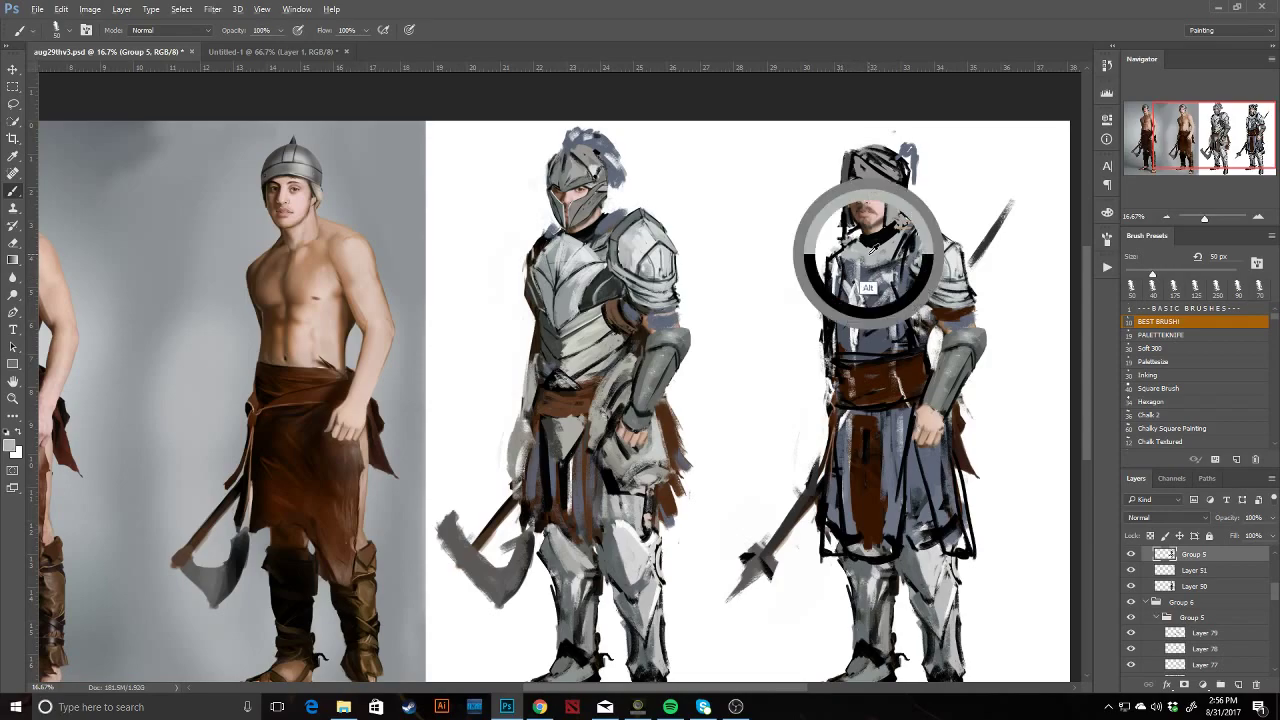
mouse_move(834, 293)
left_mouse_down()
mouse_move(834, 311)
mouse_move(842, 270)
left_mouse_up()
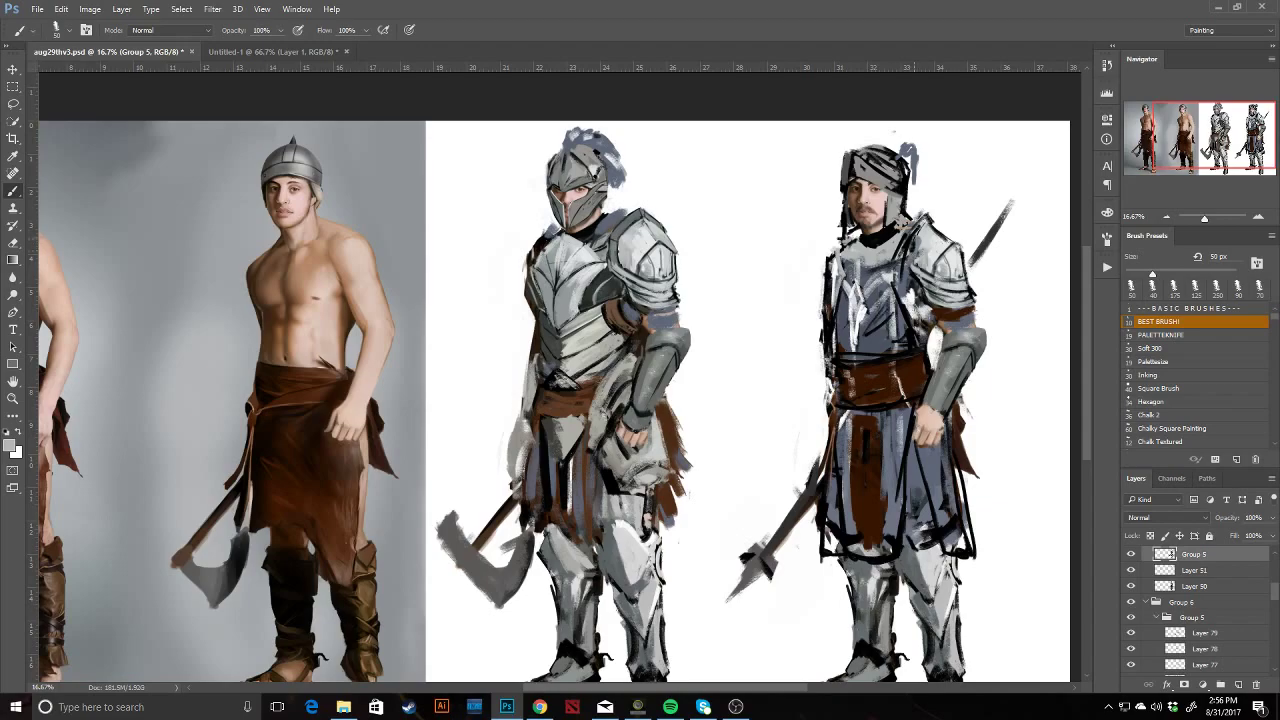
Define the near shoulder edge between collar and pauldron, and refine the helmet's cheek guard with sampled greys and black.
left_click(922, 237, "alt")
mouse_move(914, 238)
left_mouse_down()
mouse_move(911, 255)
mouse_move(872, 222)
mouse_move(884, 194)
mouse_move(911, 199)
mouse_move(897, 185)
mouse_move(878, 228)
left_mouse_up()
left_click(916, 256, "alt")
left_click(873, 208, "alt")
left_click(886, 195, "alt")
left_click(925, 204, "alt")
left_click(893, 232, "alt")
left_click(882, 214, "alt")
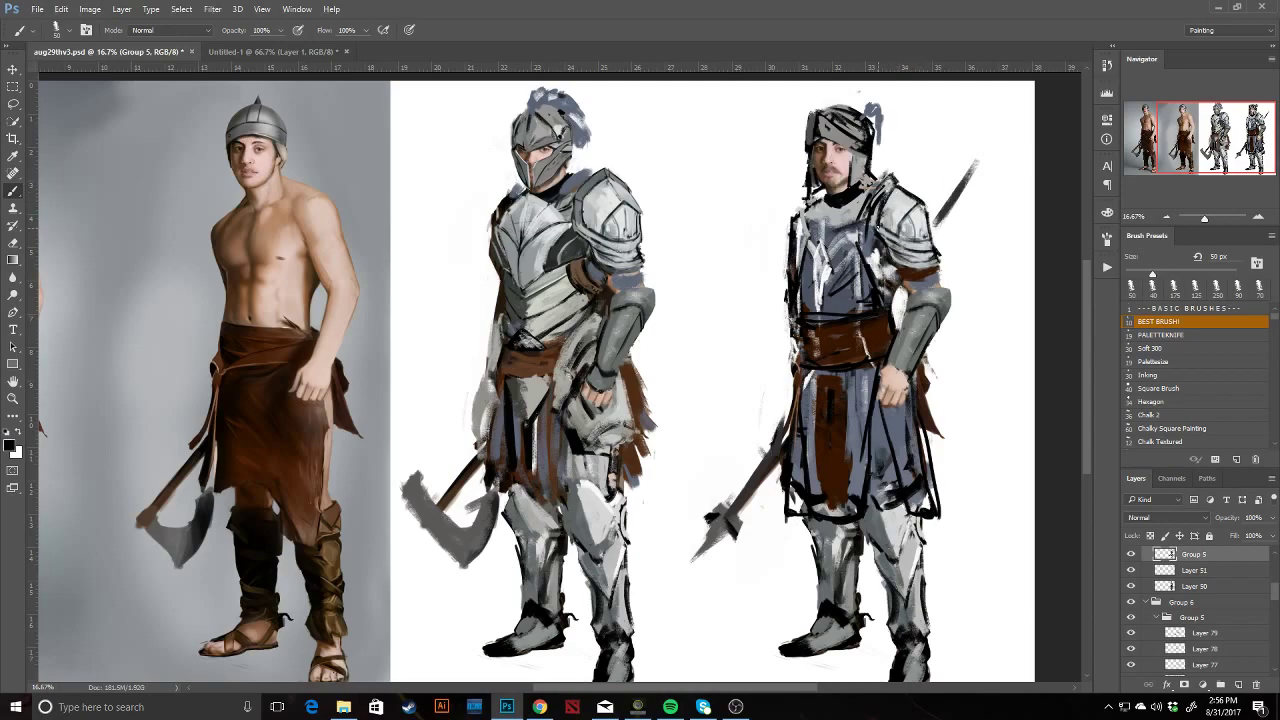
Darken the weapon's pointed tip and the rear end of its shaft behind the shoulder in black.
left_click_drag(805, 206, 816, 203)
mouse_move(719, 522)
left_mouse_down()
mouse_move(677, 587)
mouse_move(698, 566)
left_mouse_up()
key("e")
key("b")
key("b")
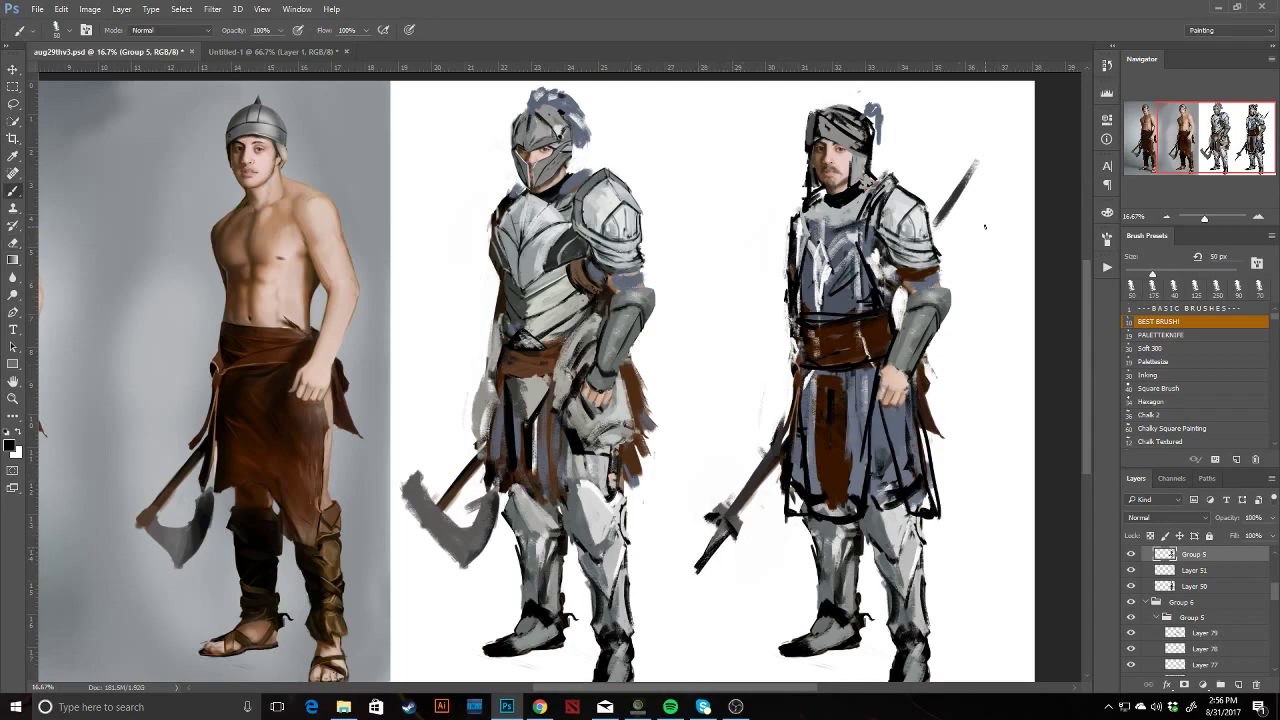
left_click_drag(932, 234, 980, 156)
Thicken the black outlines at both lower corners of the tunic skirt's hem.
left_click(808, 478, "alt")
left_click_drag(806, 496, 795, 510)
mouse_move(923, 499)
left_mouse_down()
mouse_move(920, 398)
mouse_move(934, 516)
left_mouse_up()
left_click(920, 398, "alt")
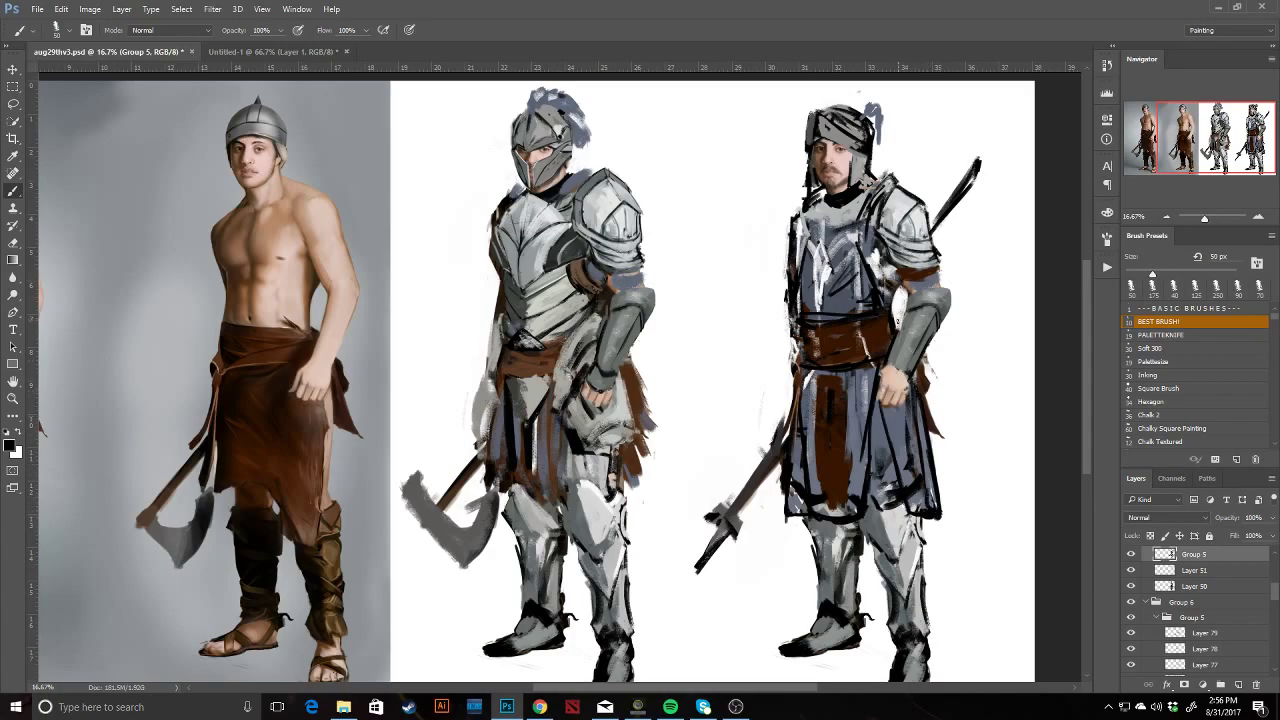
Repaint the weapon's tip as a narrow grey blade and reshape the piece behind it into a crossguard.
left_click(935, 281, "alt")
mouse_move(714, 542)
left_mouse_down()
mouse_move(697, 574)
mouse_move(718, 543)
left_mouse_up()
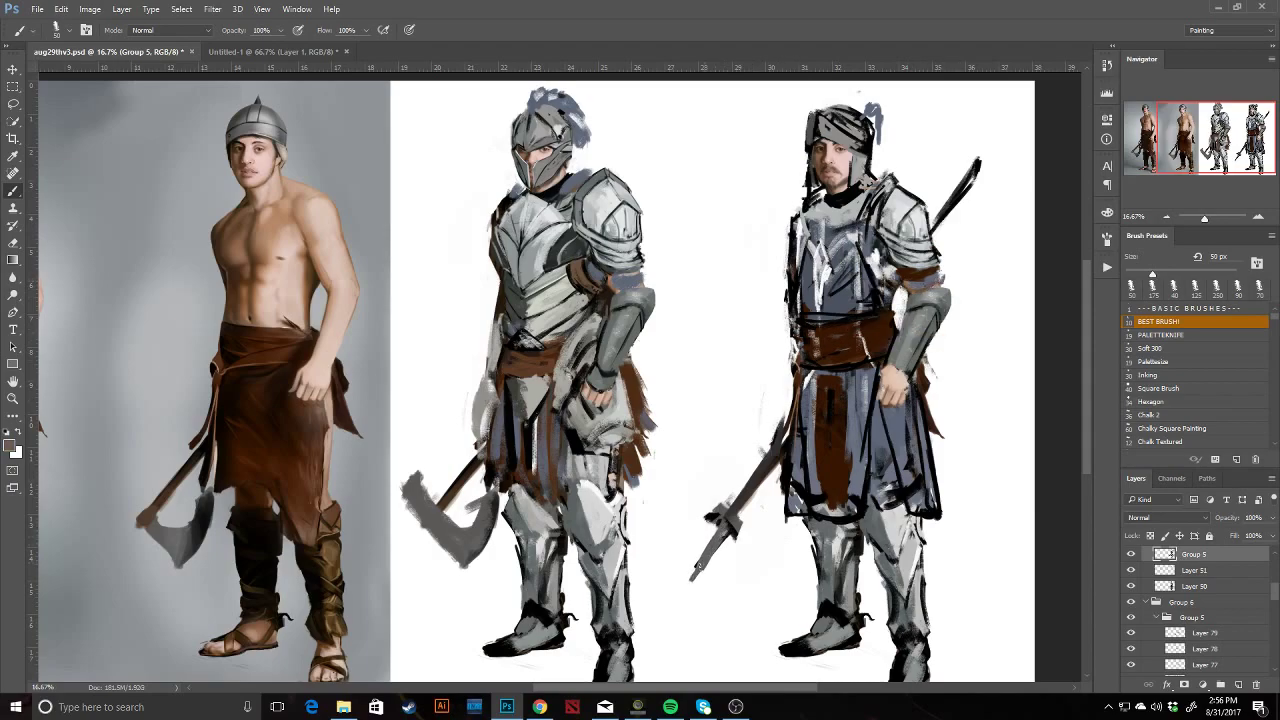
key("z")
left_click(802, 486, "alt")
left_click(801, 485, "alt")
key("v")
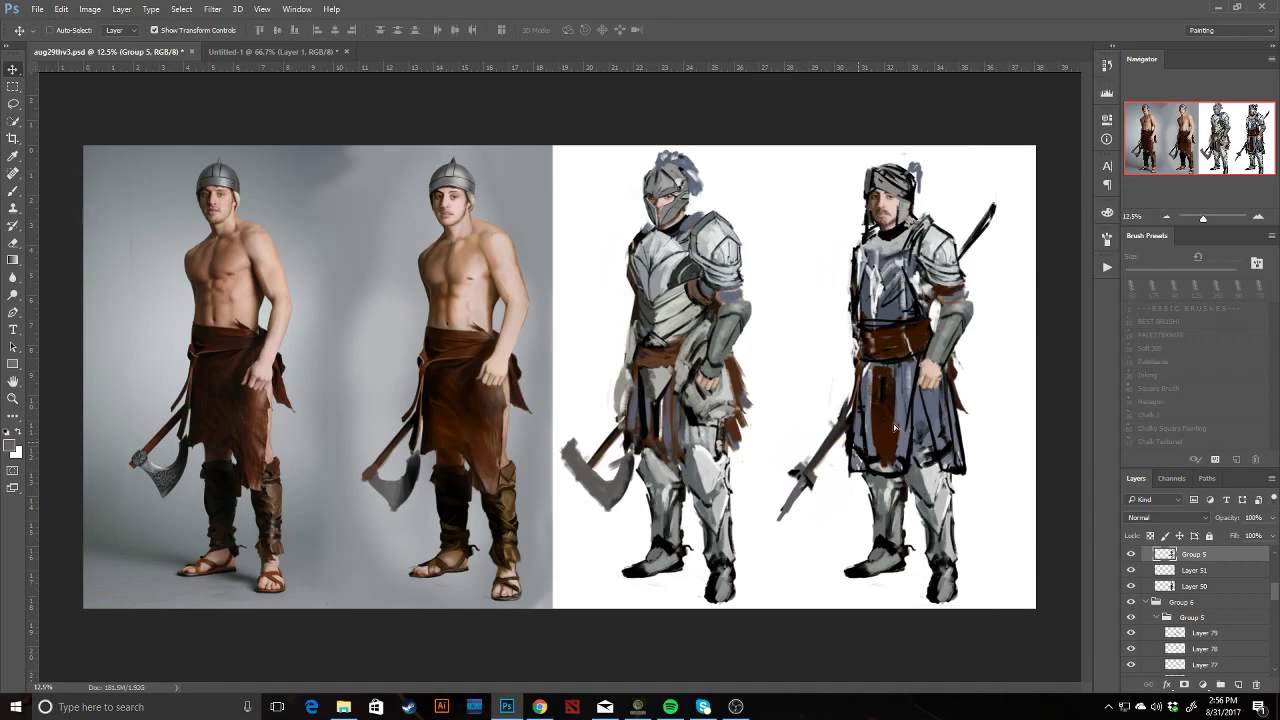
key("b")
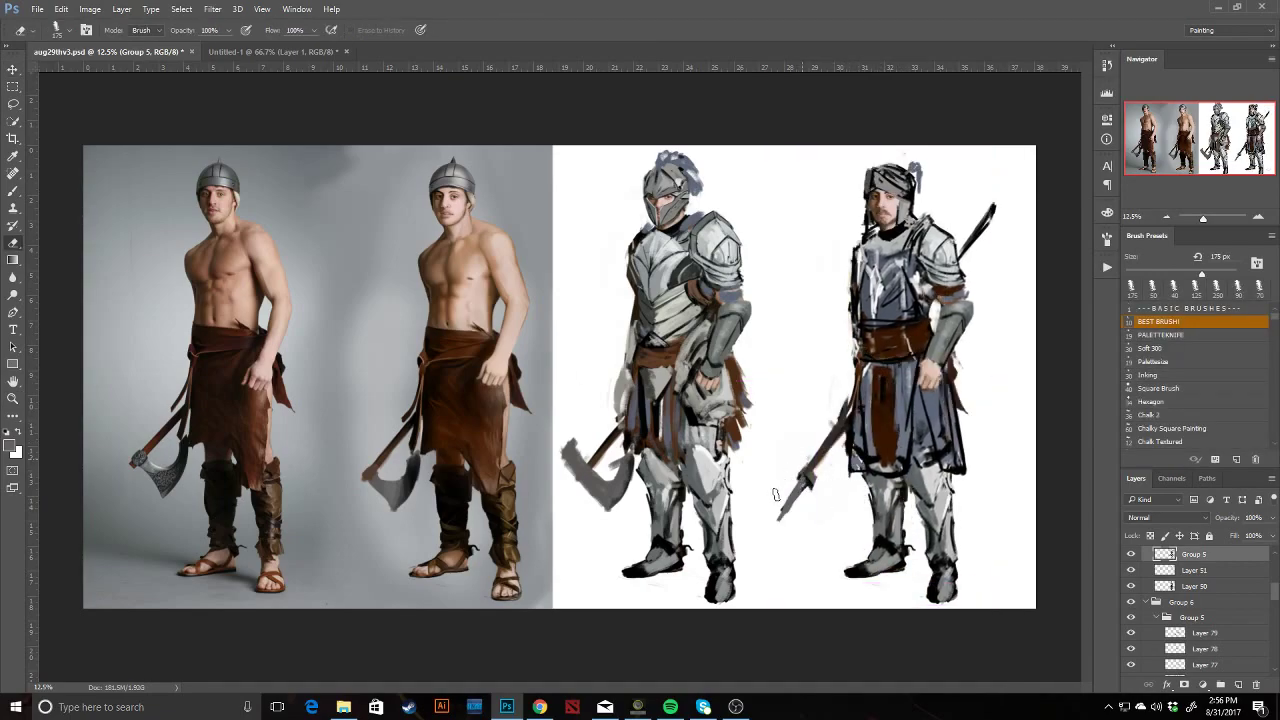
key("b")
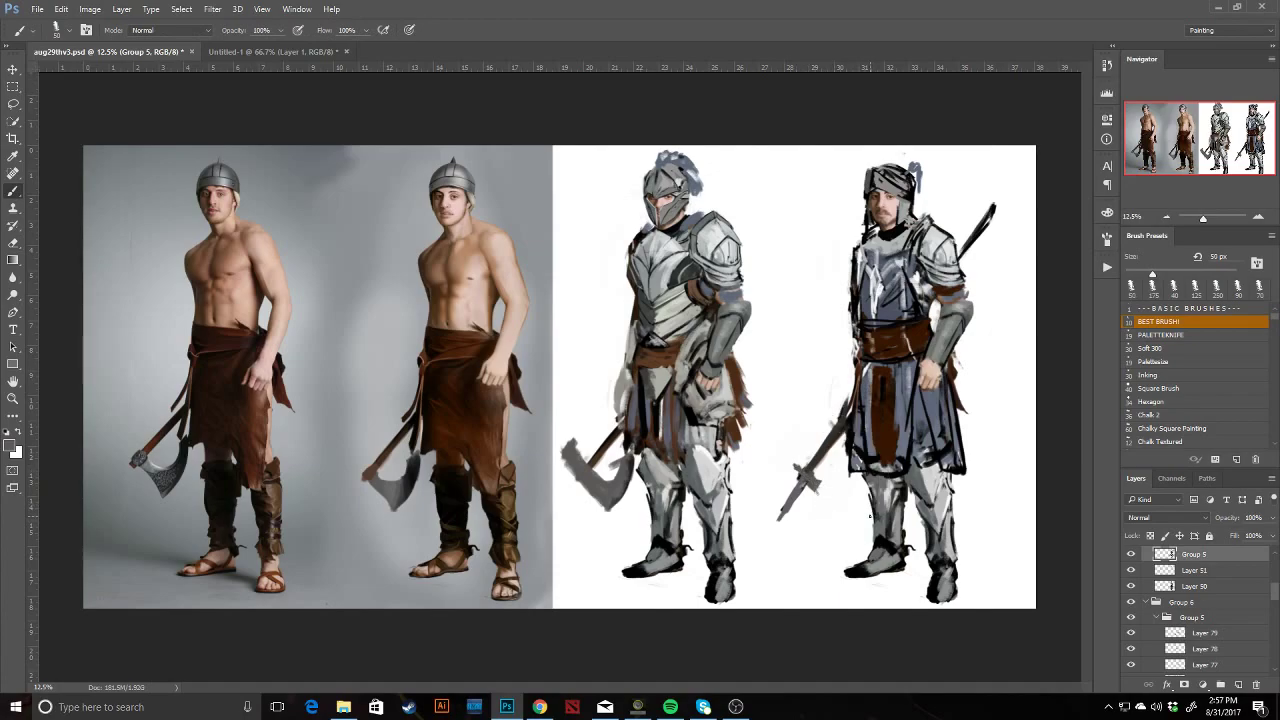
Shade the top of the brown front panel below the belt with sampled dark brown.
left_click(904, 336, "ctrl")
left_click(868, 382, "alt")
mouse_move(889, 396)
left_mouse_down()
mouse_move(891, 372)
mouse_move(900, 410)
left_mouse_up()
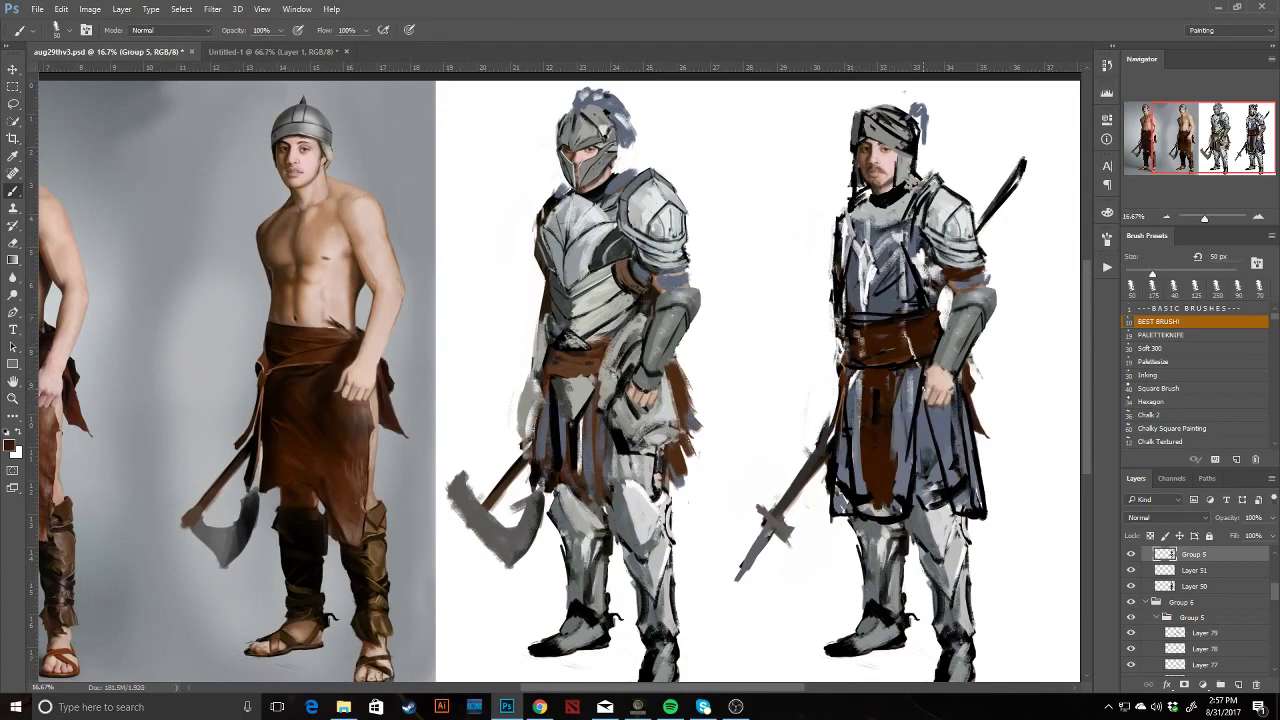
left_click(950, 228, "alt")
left_click_drag(911, 328, 870, 343)
key("ctrl+z")
key("d")
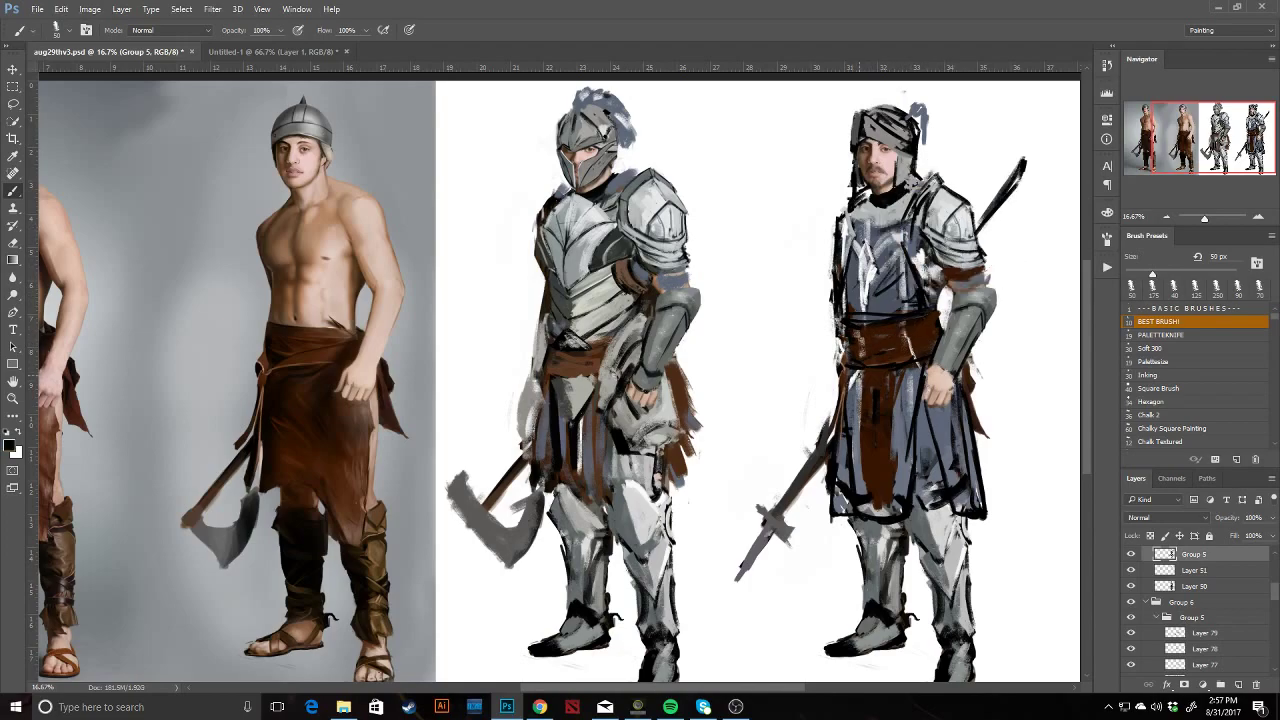
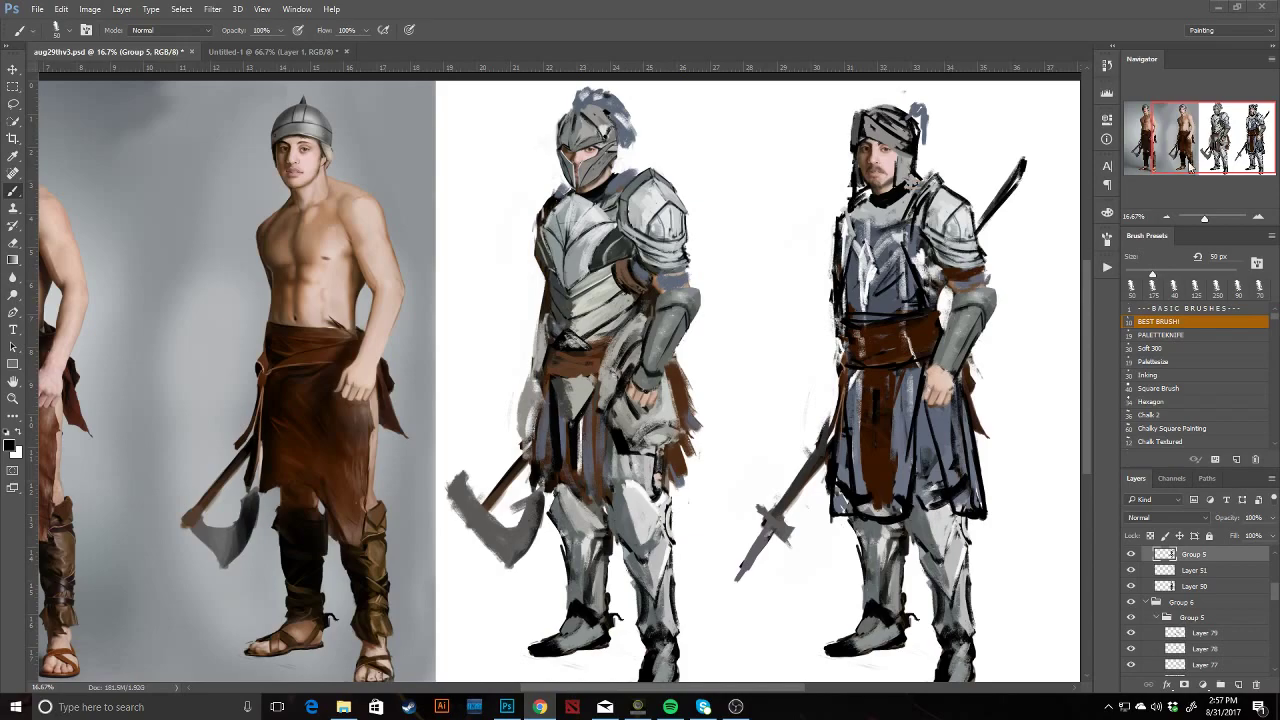
left_click(1166, 157)
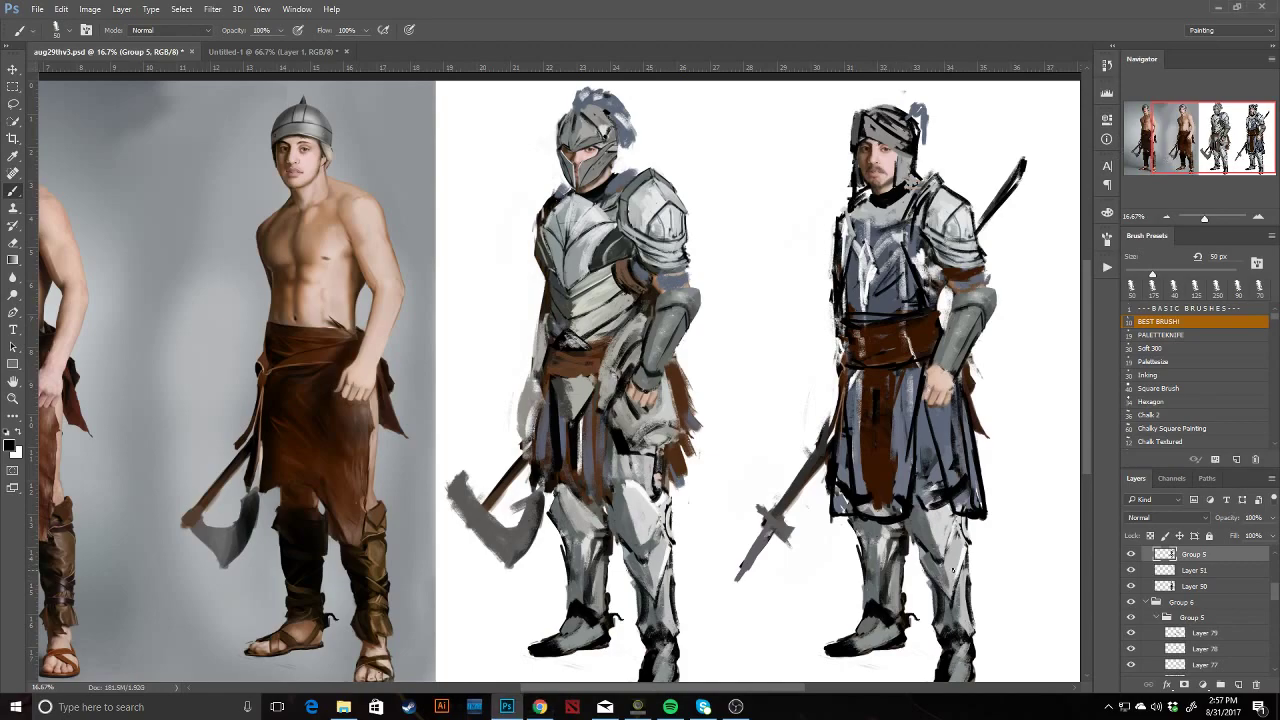
Paint a blue-grey strip below the skirt's front hem, trim its excess with the Eraser, and touch up the near knee.
key("x")
left_click(1131, 556)
left_click(1131, 556)
key("e")
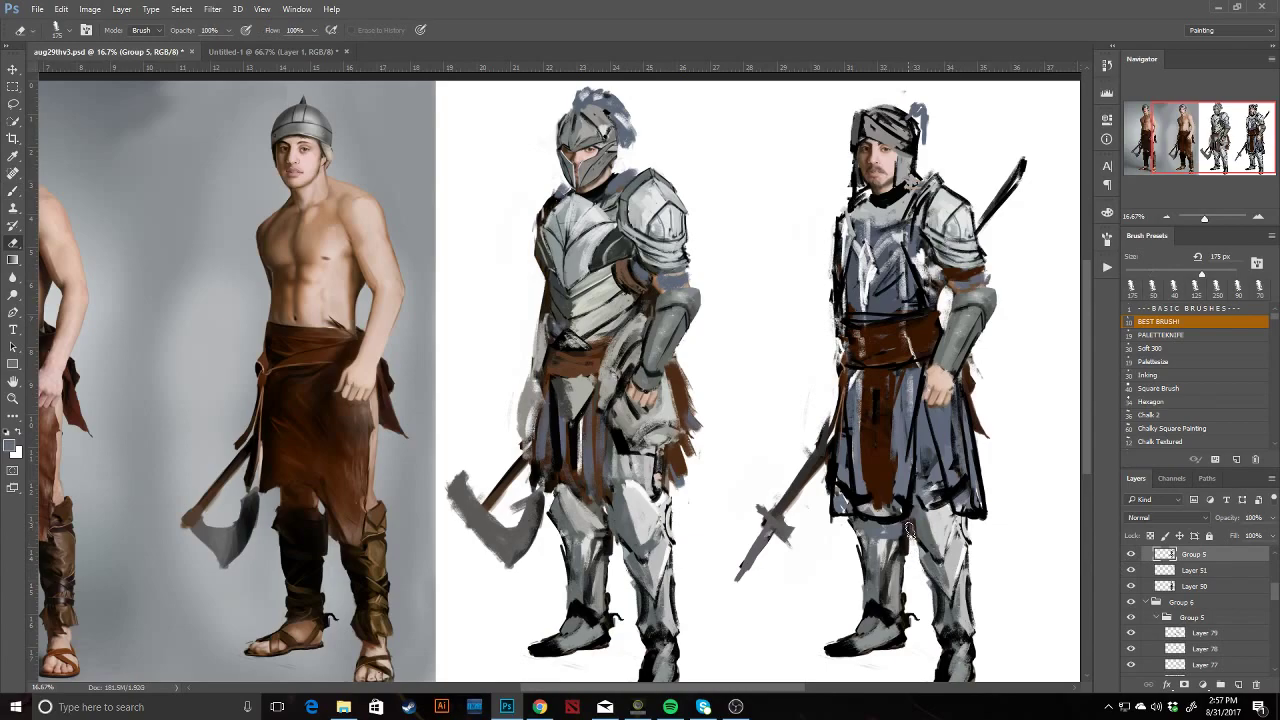
key("b")
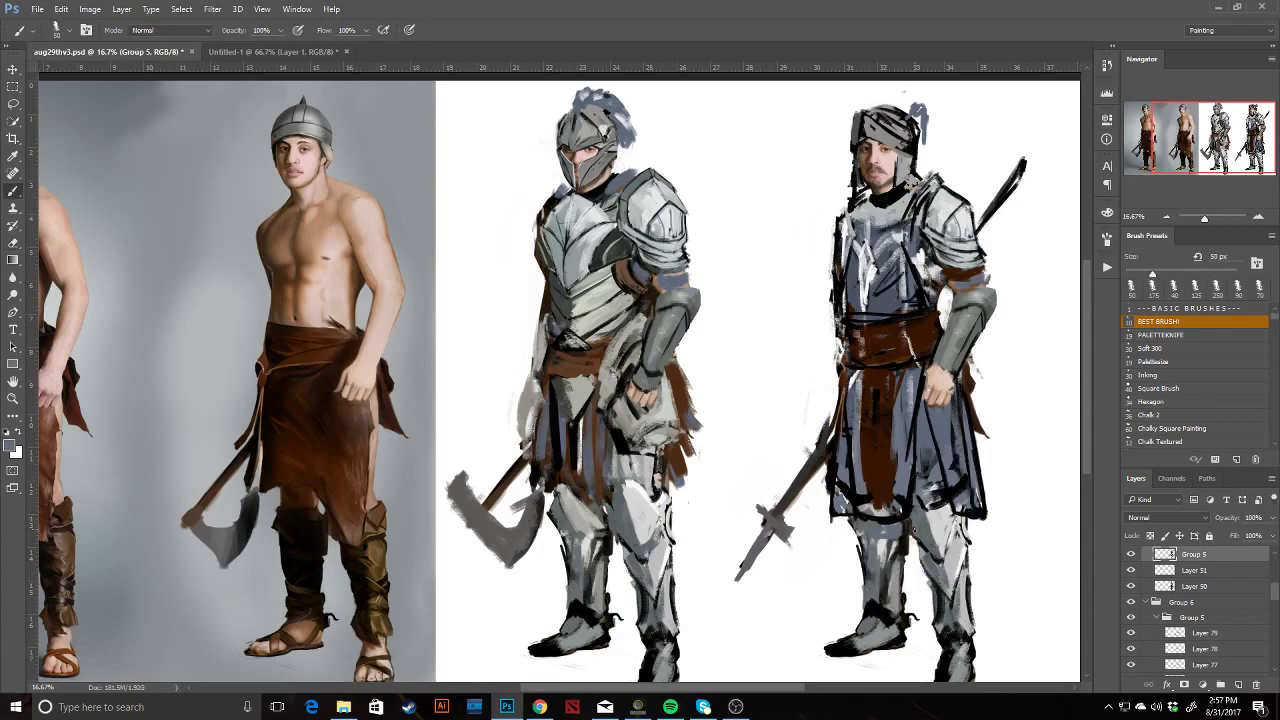
key("x")
left_click_drag(965, 528, 967, 531)
Paint a dark brown inner edge on the near forearm's bracer and clean up around the hand.
left_click_drag(951, 322, 955, 303)
left_click(954, 320, "alt")
left_click_drag(952, 318, 966, 352)
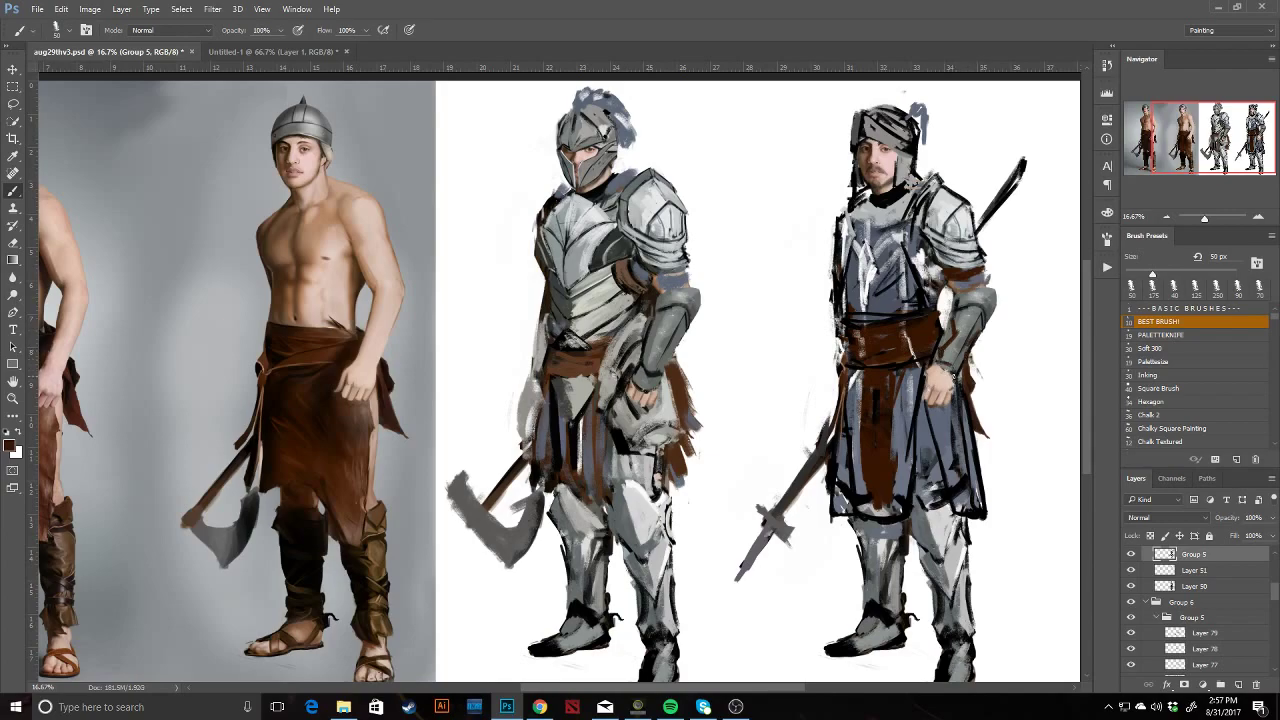
left_click(942, 376, "alt")
key("e")
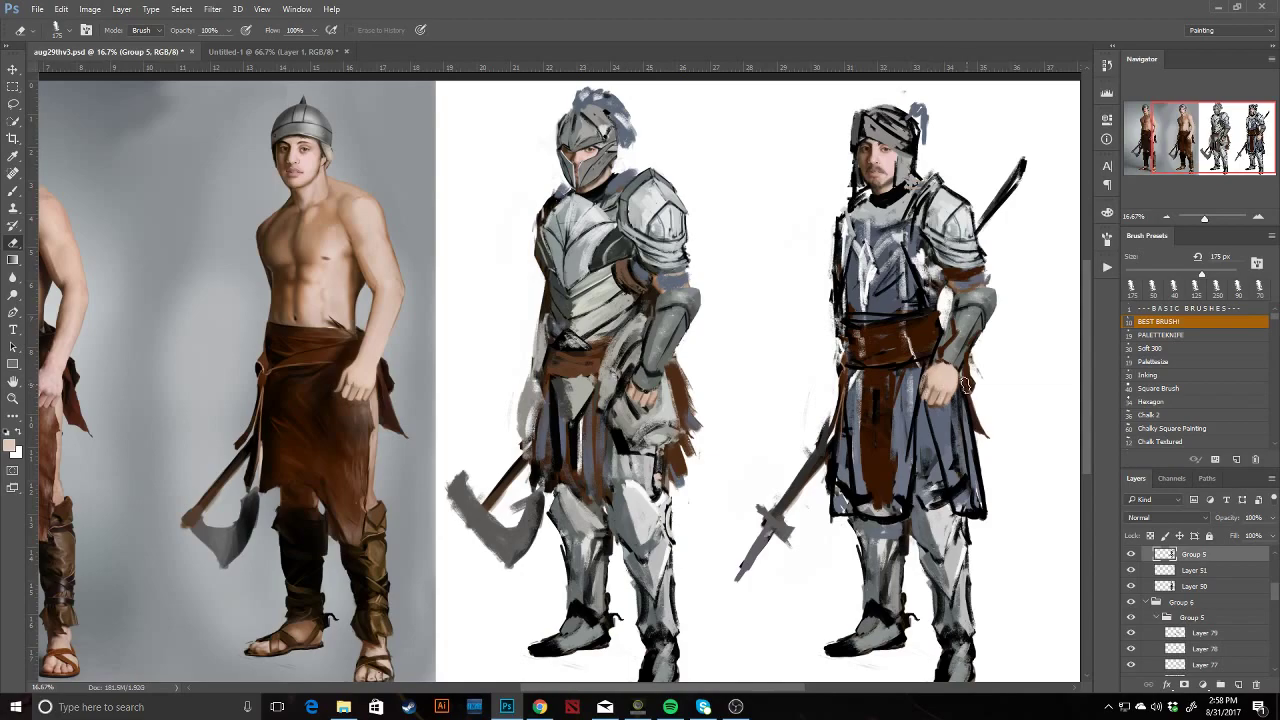
Rework the near bracer's elbow and inner side with black lines and sampled greys and browns.
key("b")
left_click(970, 381, "alt")
key("x")
mouse_move(960, 309)
left_mouse_down()
mouse_move(982, 292)
mouse_move(986, 318)
mouse_move(958, 320)
mouse_move(962, 298)
left_mouse_up()
left_click(966, 336, "alt")
left_click(955, 361, "alt")
left_click(955, 344, "alt")
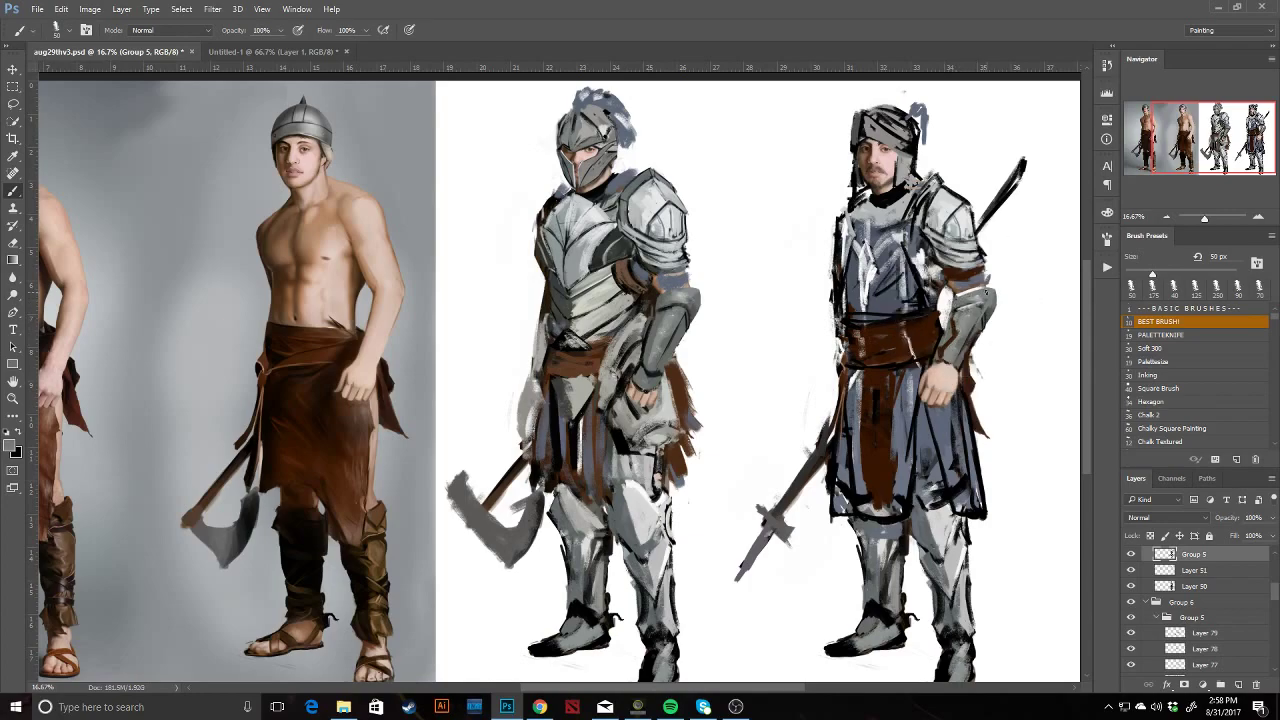
Reduce the heavy black outline on the torso's far side and paint the far shoulder in sampled light grey.
key("e")
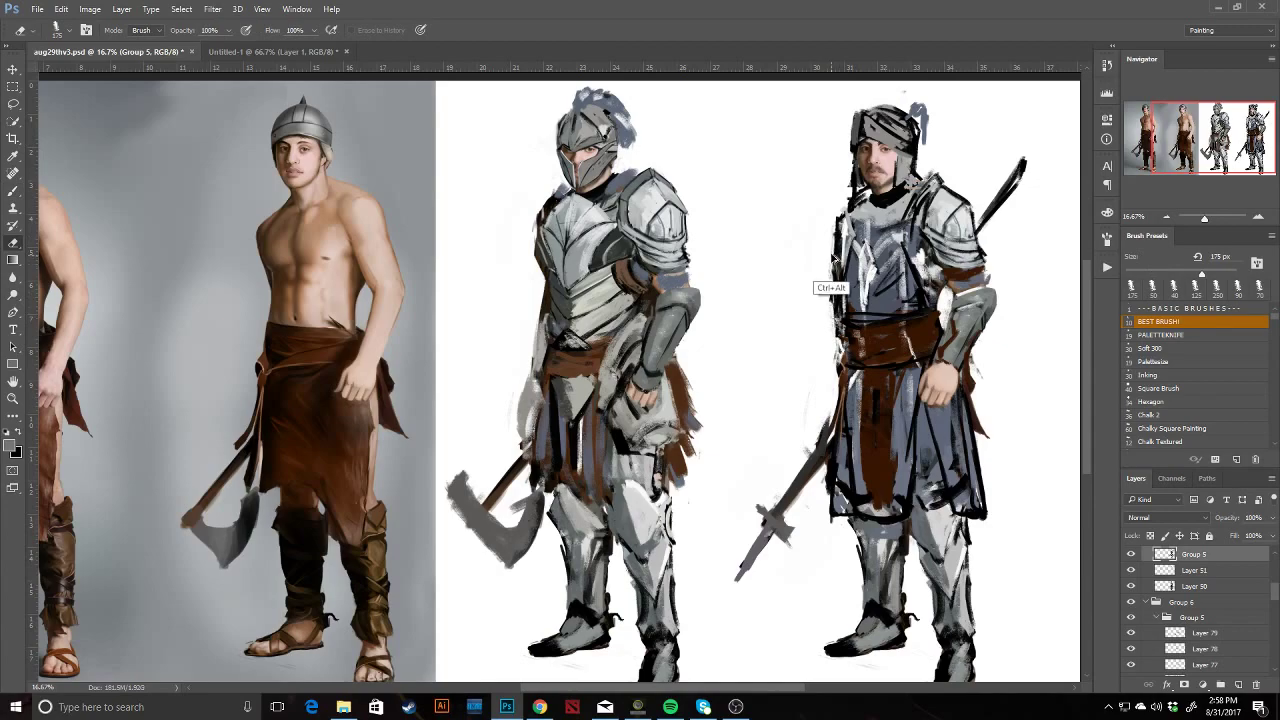
key("b")
left_click(863, 213, "alt")
mouse_move(842, 222)
left_mouse_down()
mouse_move(845, 246)
mouse_move(862, 198)
left_mouse_up()
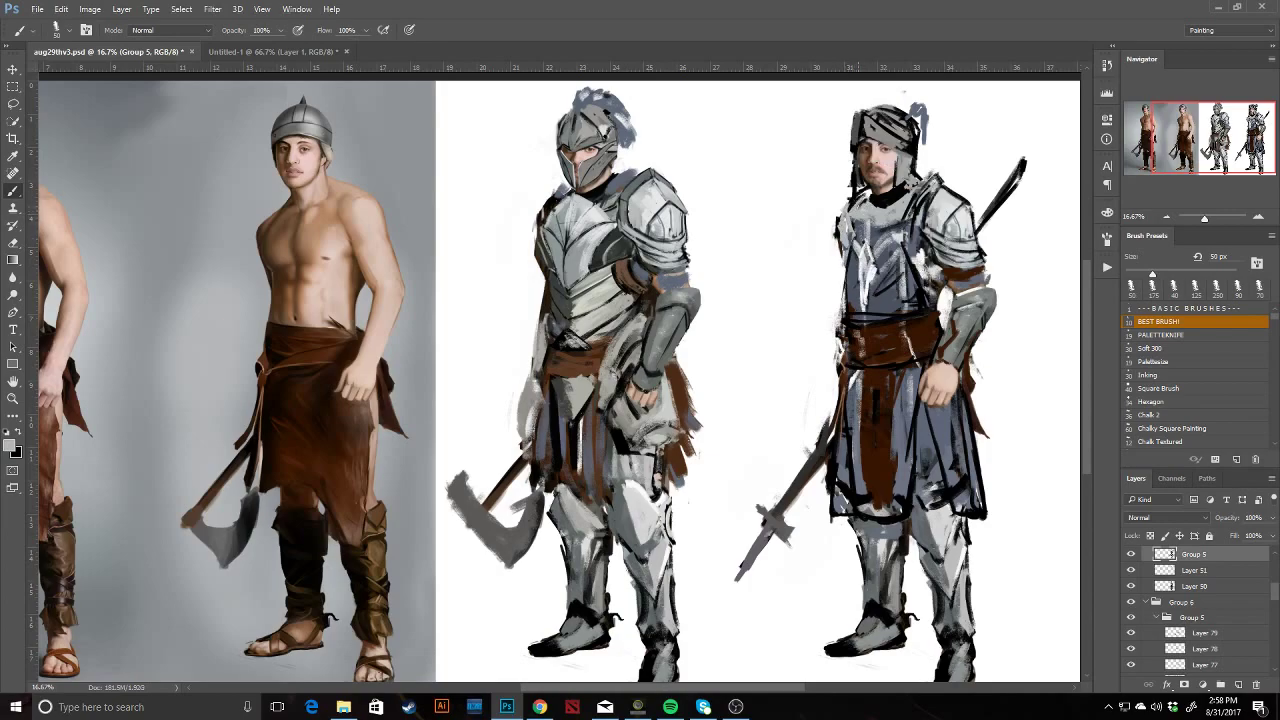
Strengthen the weapon's crossguard with black strokes and darken its shaft where it meets the near shoulder.
key("z")
left_click(763, 498, "alt")
left_click(763, 498)
key("b")
key("d")
left_click_drag(760, 526, 794, 568)
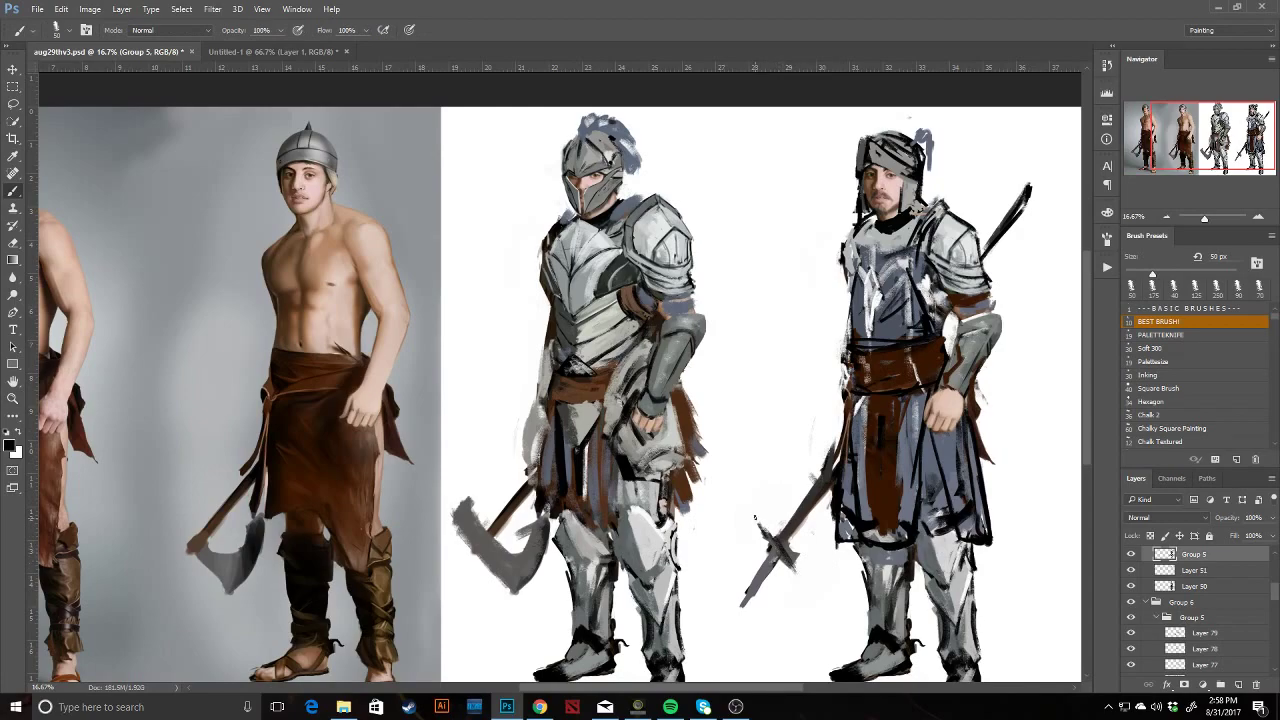
left_click_drag(982, 229, 980, 253)
Paint black fold lines on the tunic above the belt and redefine both edges of the brown front panel.
left_click_drag(861, 314, 864, 336)
key("ctrl+z")
left_click_drag(890, 338, 914, 306)
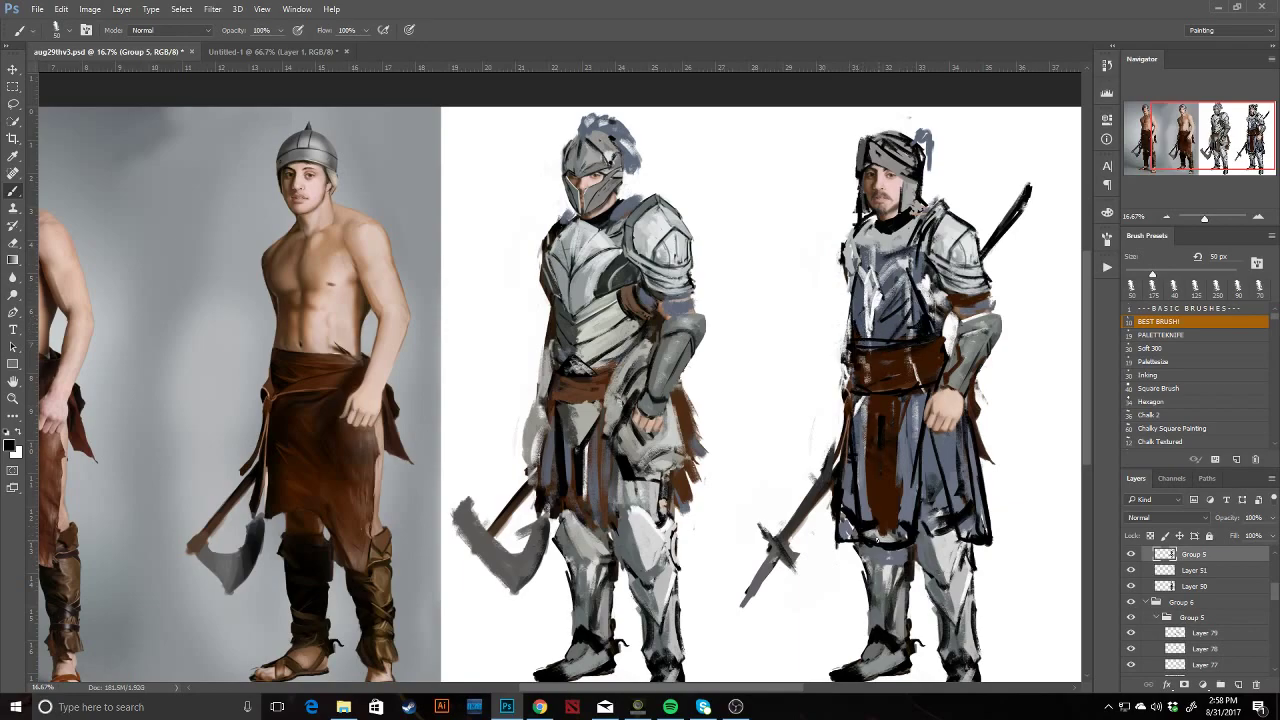
left_click_drag(897, 532, 897, 436)
left_click_drag(867, 506, 865, 410)
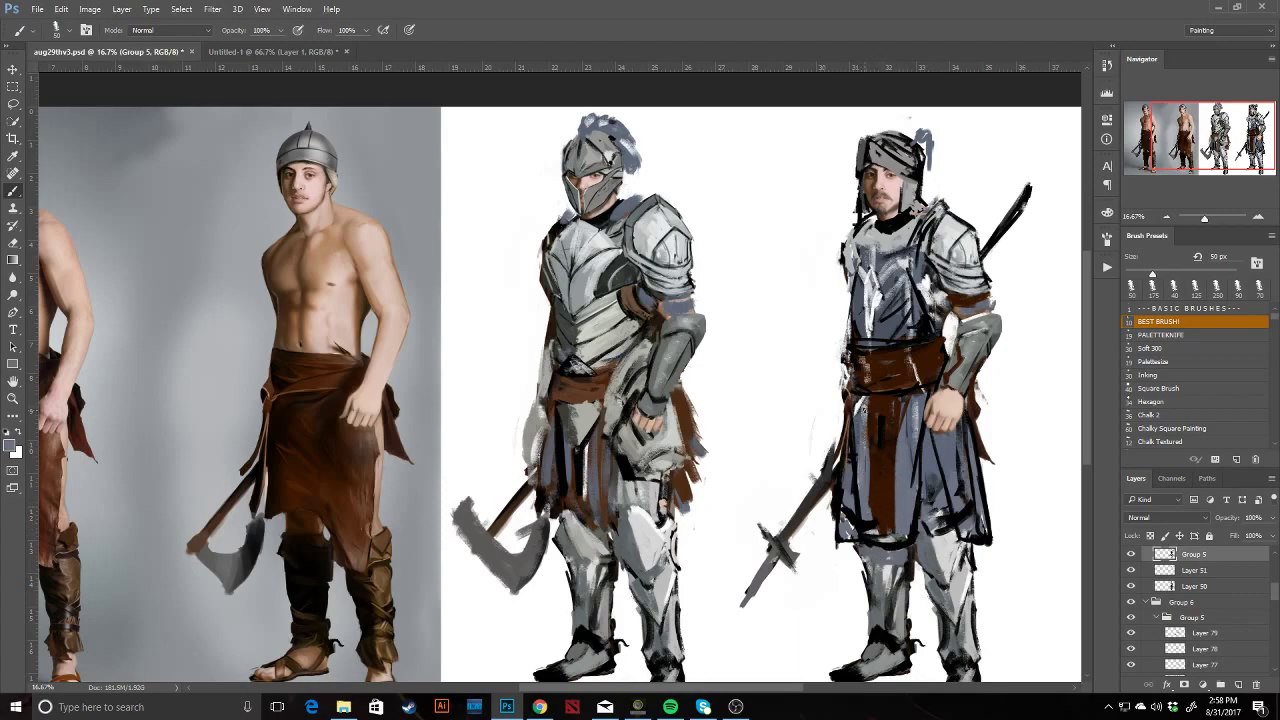
Flip the whole canvas horizontally to check the knight designs mirrored.
key("z")
left_click(917, 489, "alt")
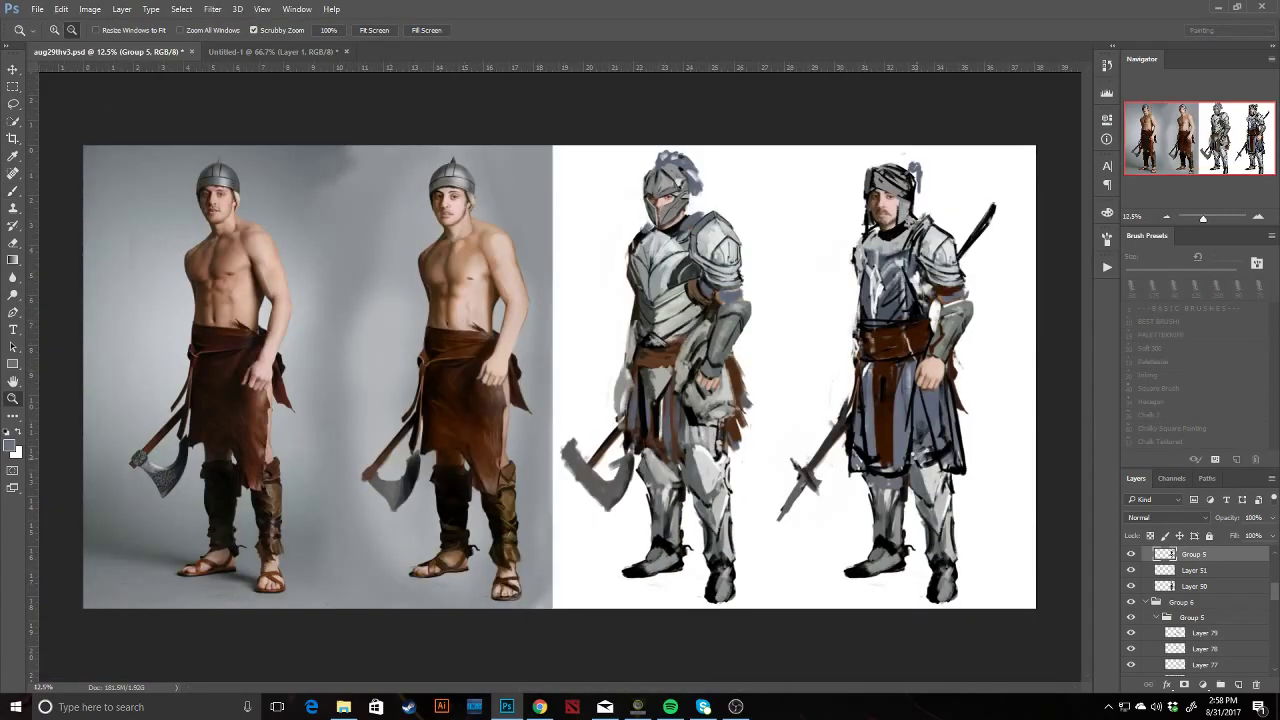
key("ctrl+shift+h")
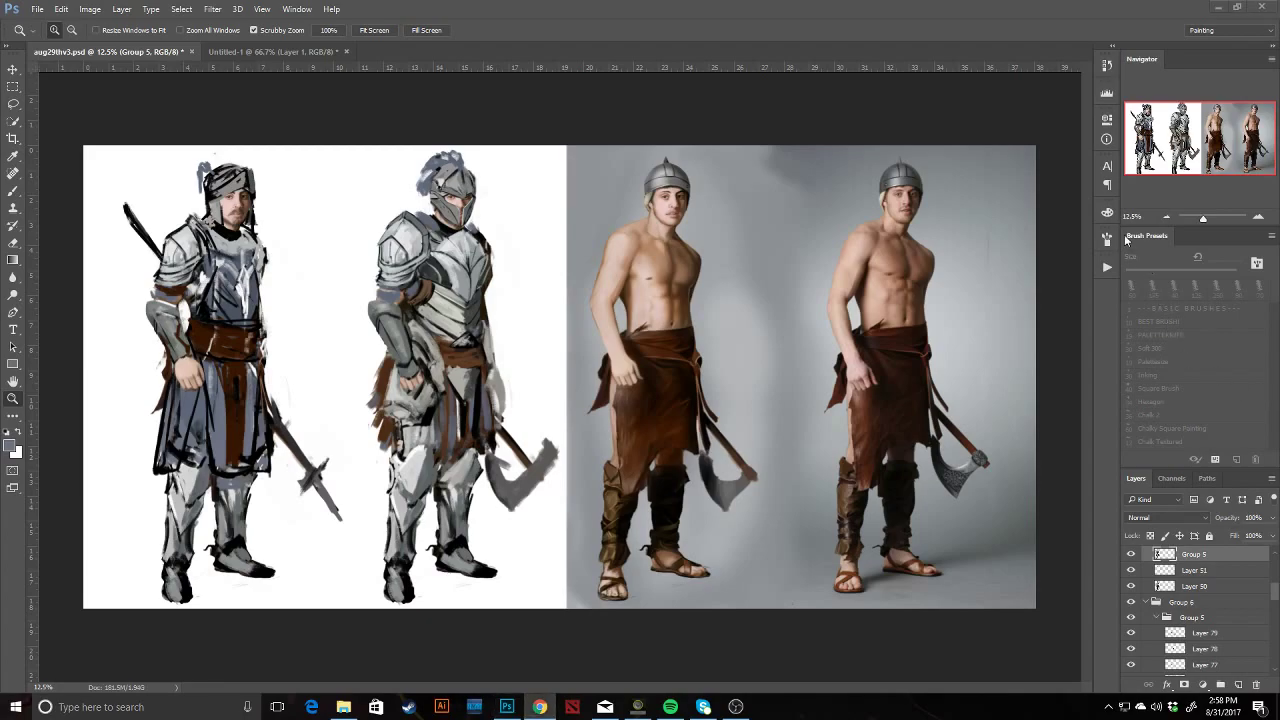
With a 175 px brush, paint sampled browns on both sides of the variation's tunic skirt and as a band across its upper chest.
key("b")
left_click(215, 325, "alt")
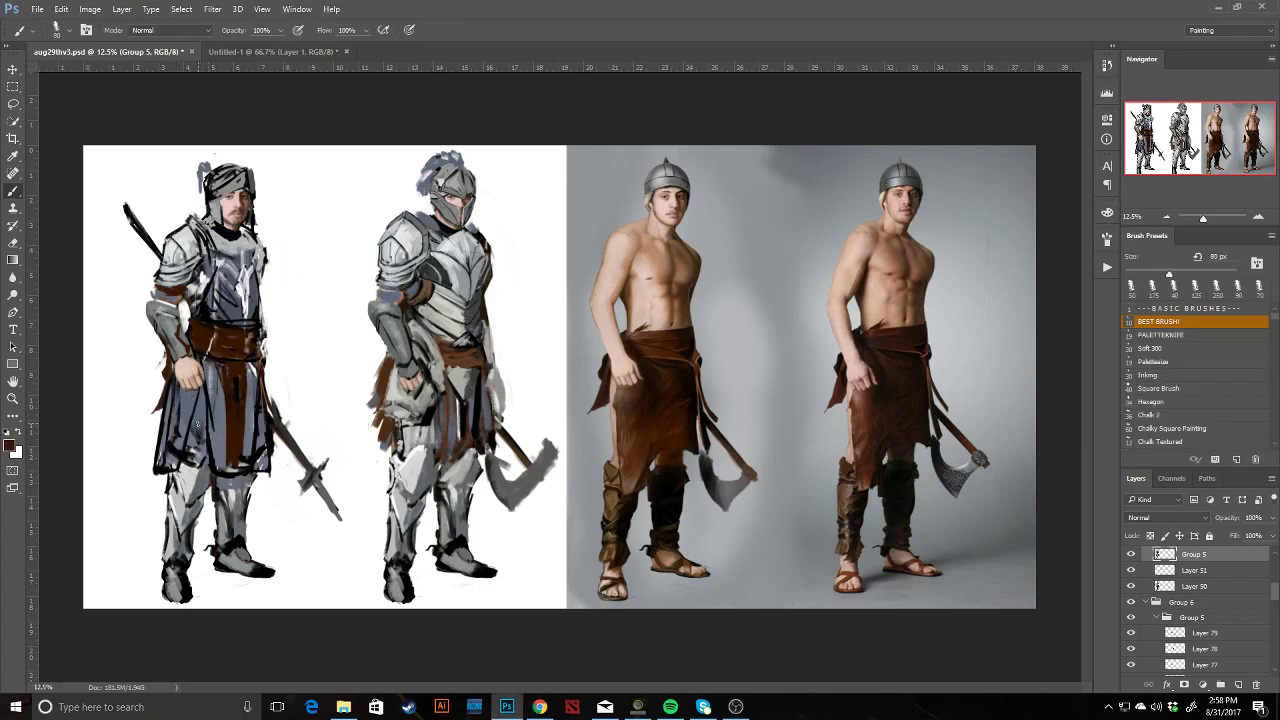
key("bracketright")
key("bracketright")
key("bracketright")
mouse_move(188, 467)
left_mouse_down()
mouse_move(197, 395)
mouse_move(188, 458)
left_mouse_up()
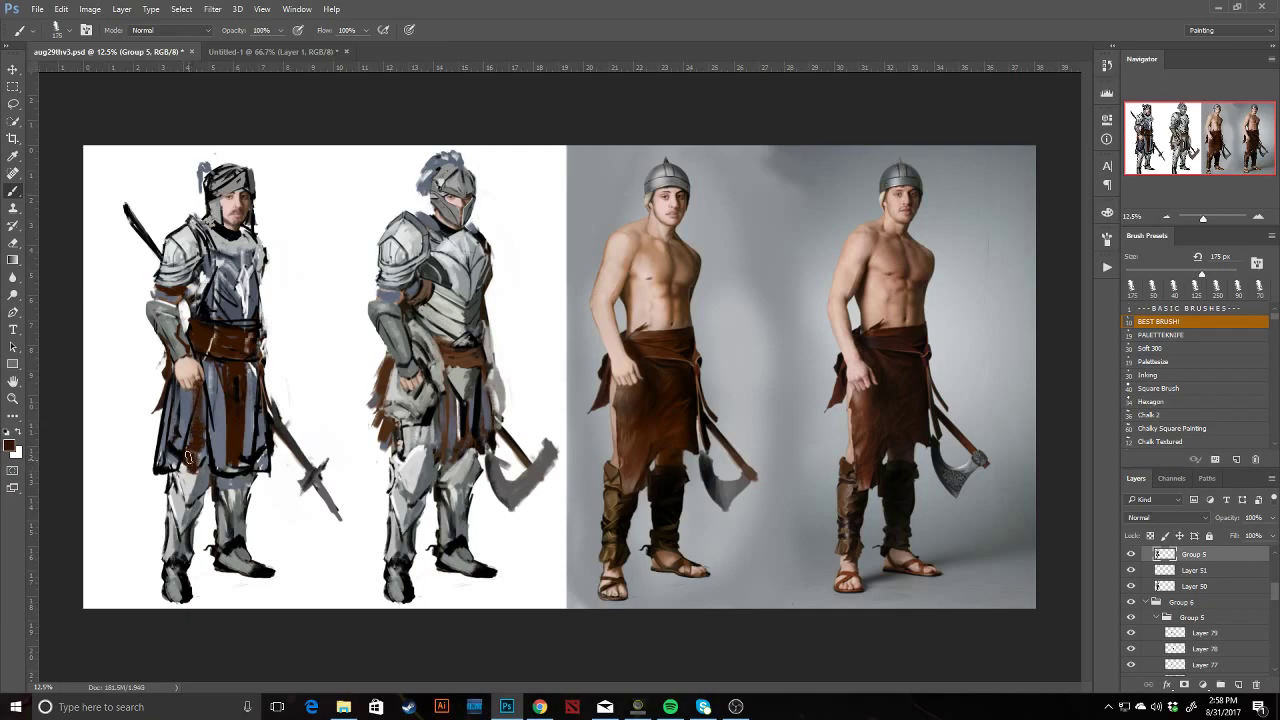
mouse_move(265, 369)
left_mouse_down()
mouse_move(280, 468)
mouse_move(256, 466)
mouse_move(268, 430)
mouse_move(258, 388)
mouse_move(270, 462)
left_mouse_up()
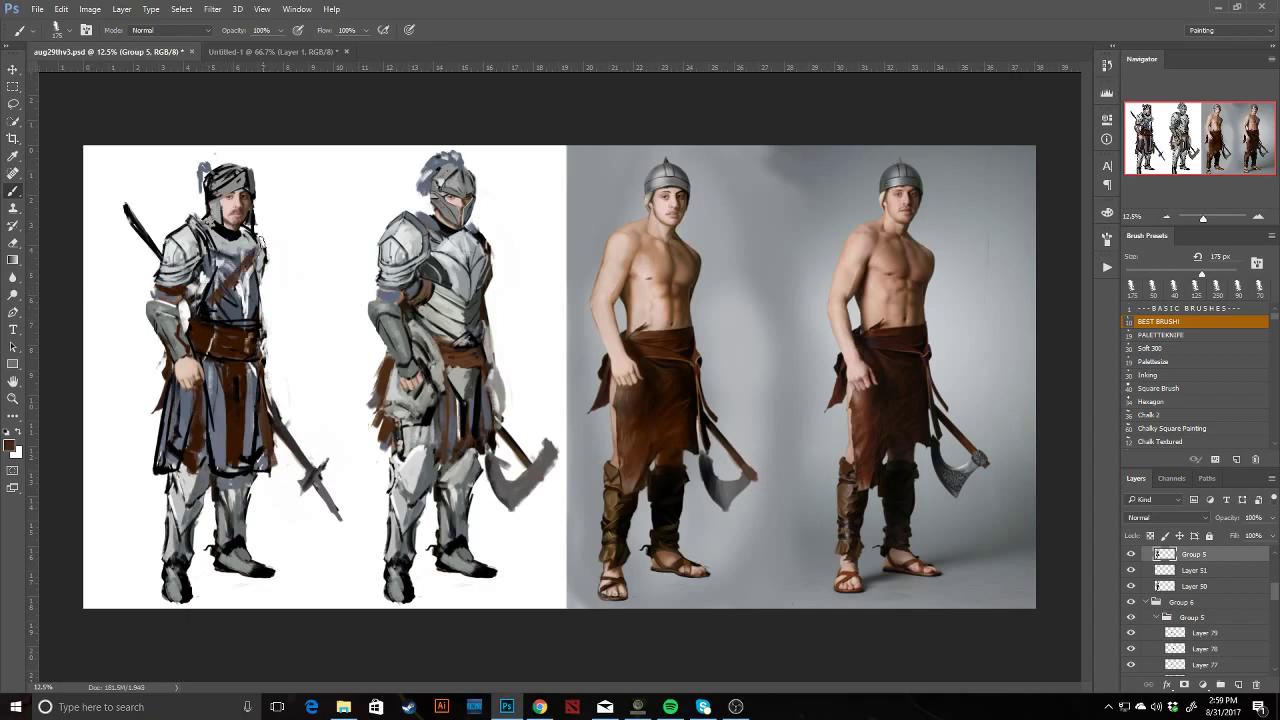
mouse_move(216, 256)
left_mouse_down()
mouse_move(260, 252)
mouse_move(210, 250)
mouse_move(247, 251)
mouse_move(232, 243)
left_mouse_up()
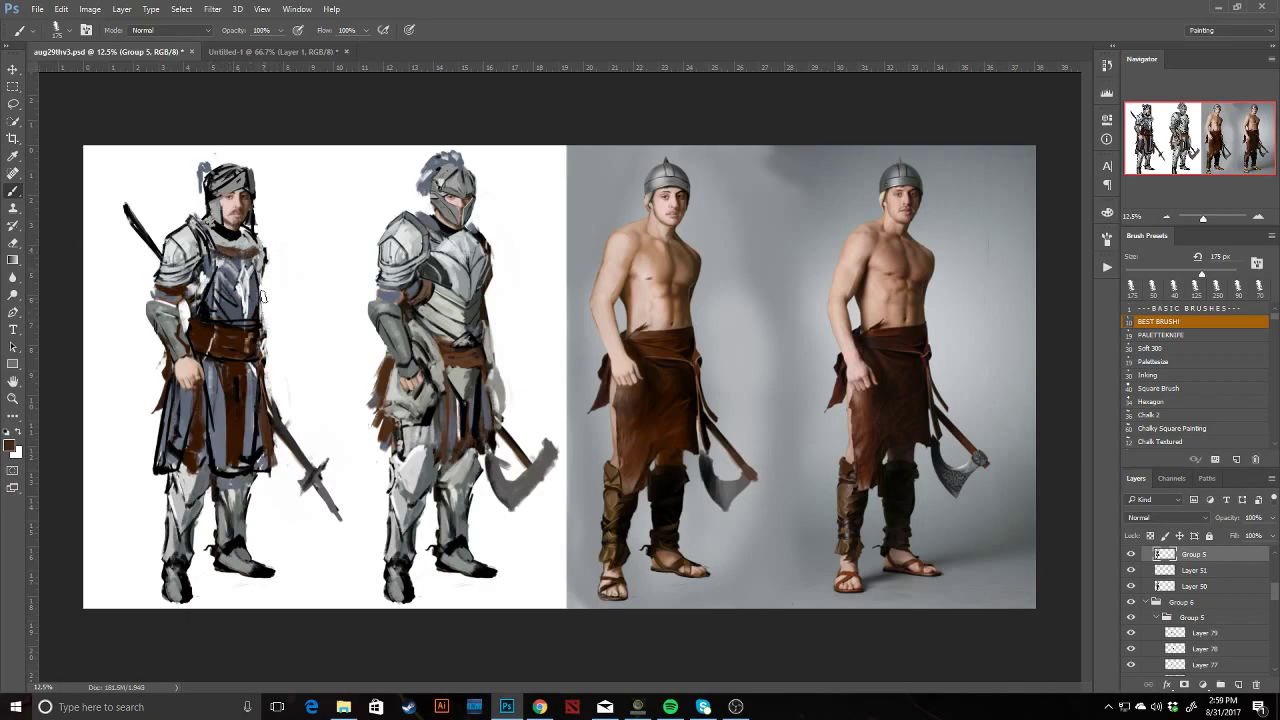
key("z")
left_click_drag(225, 253, 250, 253)
left_click_drag(142, 290, 354, 324)
left_click_drag(345, 226, 363, 236)
key("v")
left_click(560, 272, "ctrl")
mouse_move(570, 267)
left_mouse_down()
mouse_move(626, 242)
mouse_move(625, 223)
mouse_move(583, 344)
left_mouse_up()
key("ctrl+z")
key("b")
left_click(550, 270, "alt")
key("z")
left_click(583, 344, "alt")
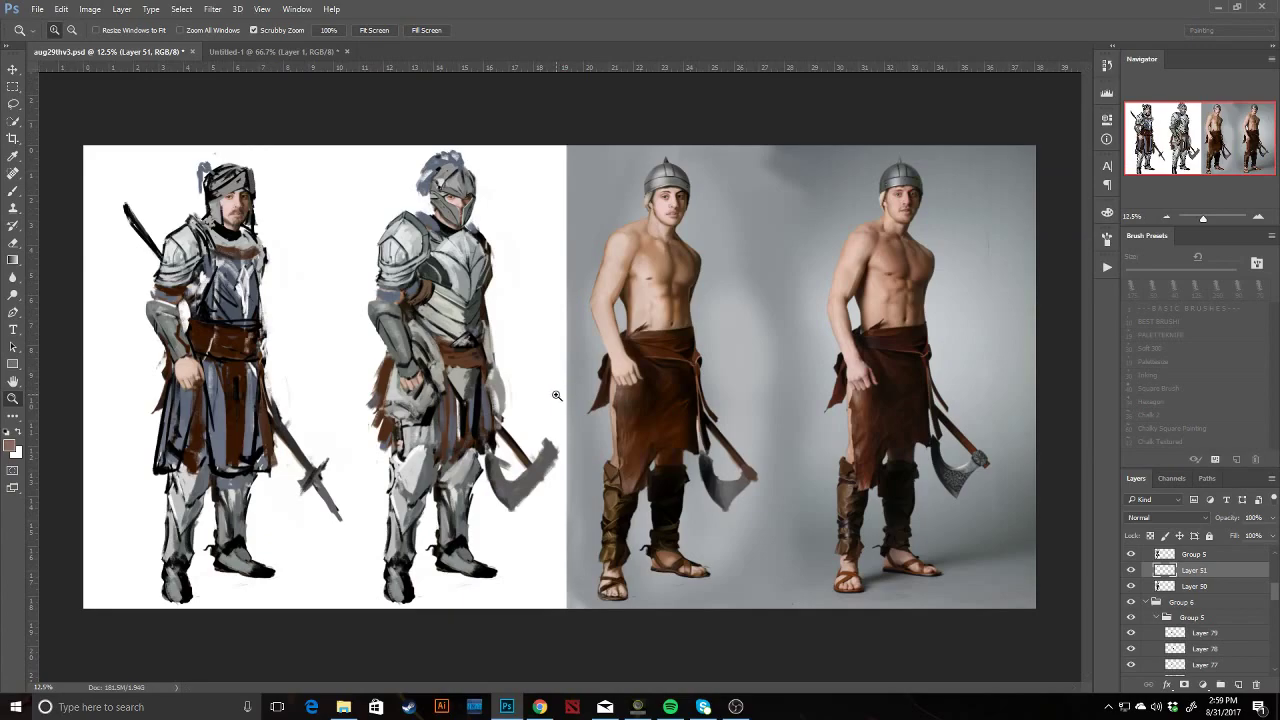
Reselect the Group 5 layer of the variation and paint sampled light grey over the near bracer's elbow.
key("b")
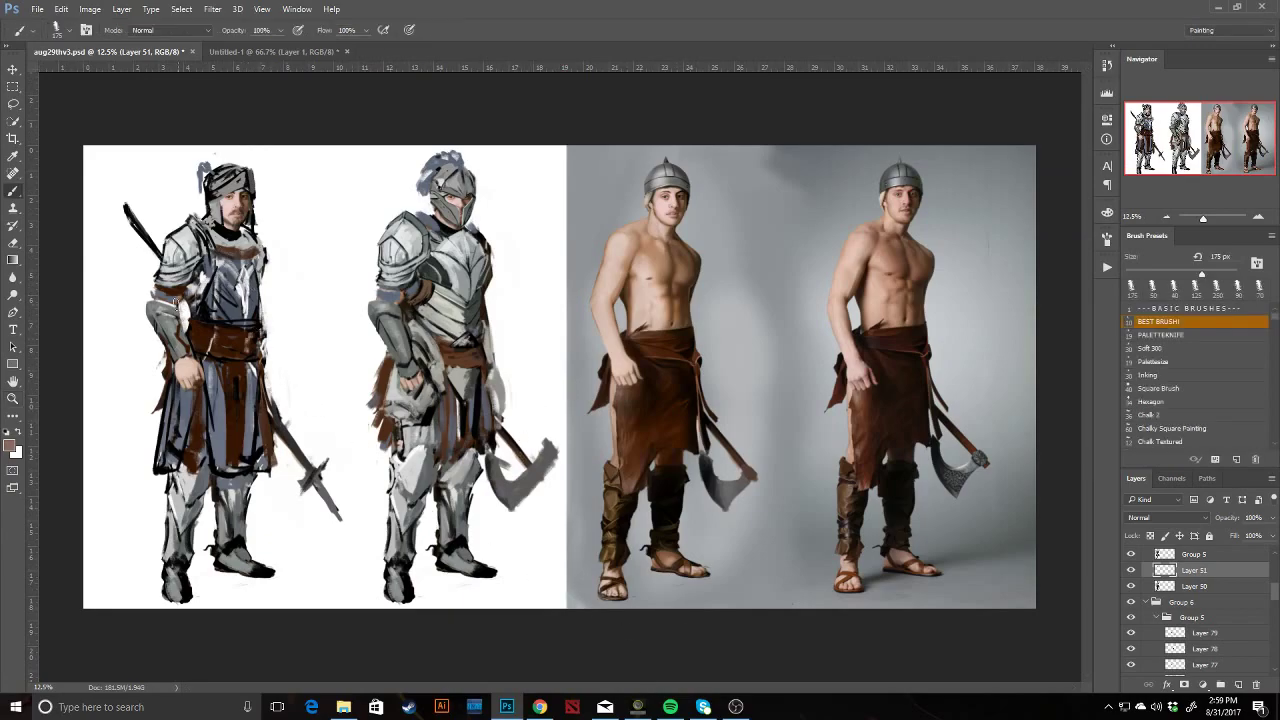
key("e")
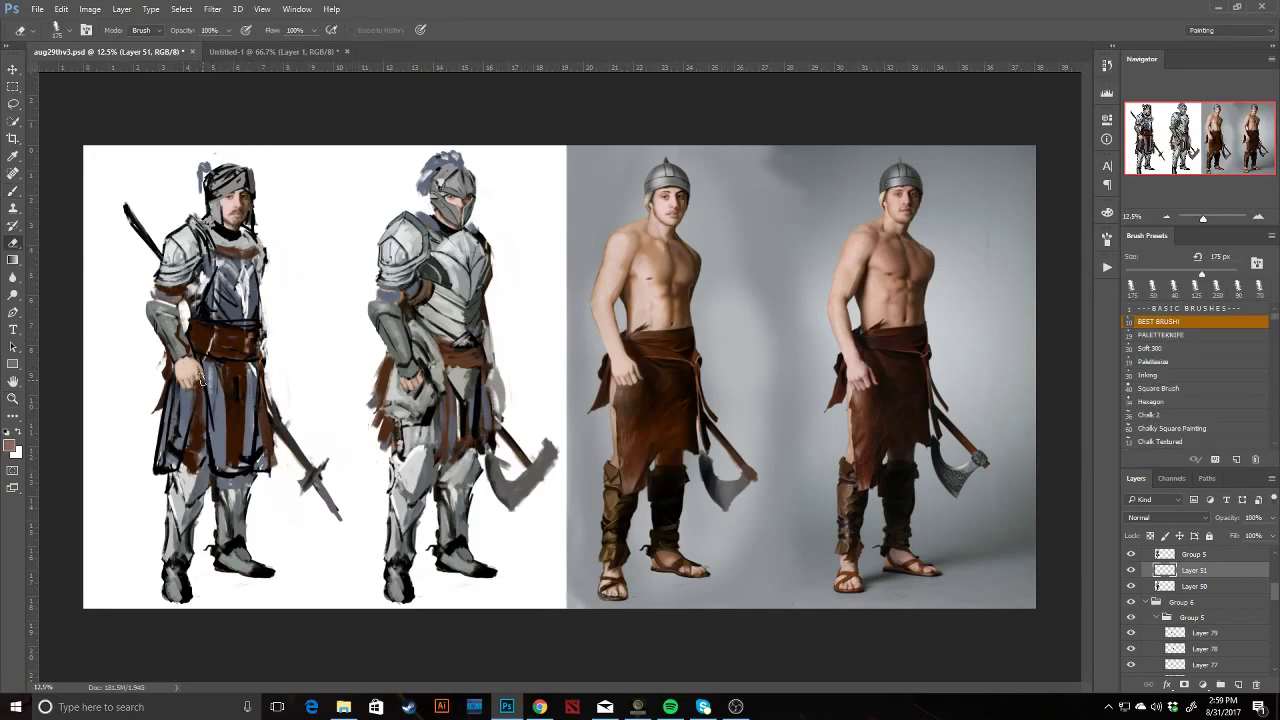
left_click(210, 380, "ctrl")
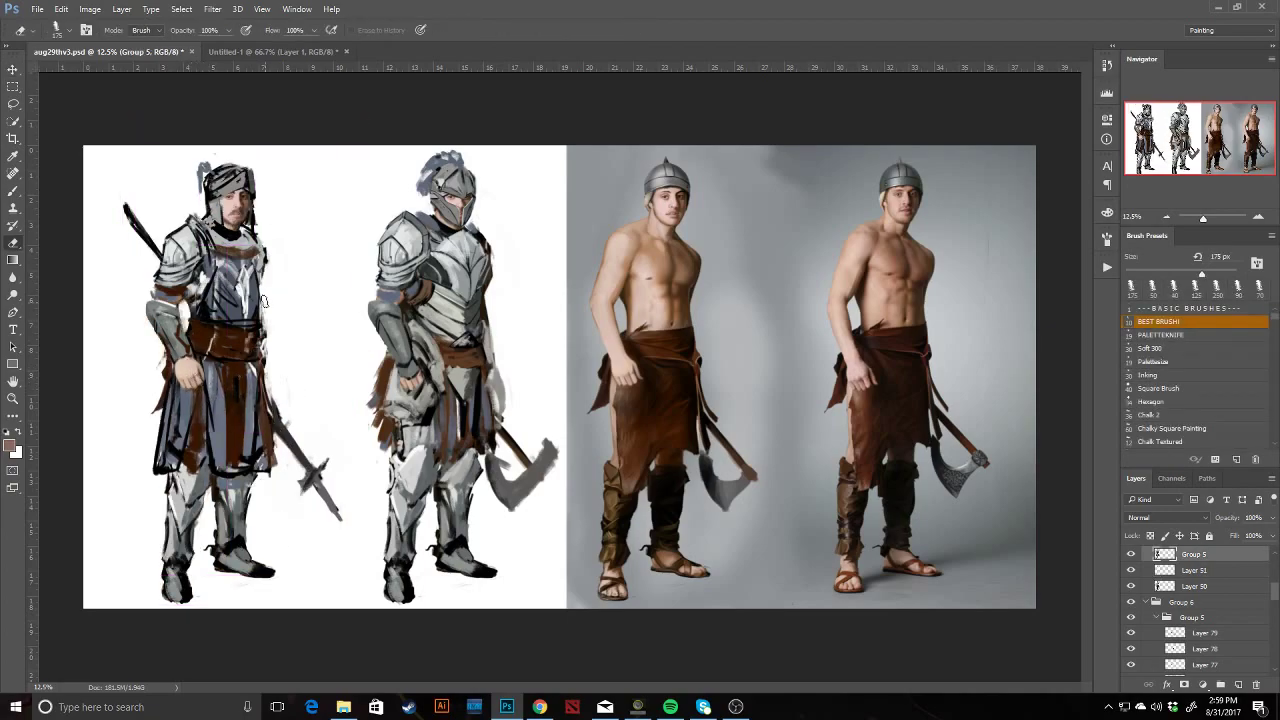
key("b")
left_click(176, 305, "alt")
left_click_drag(176, 300, 169, 328)
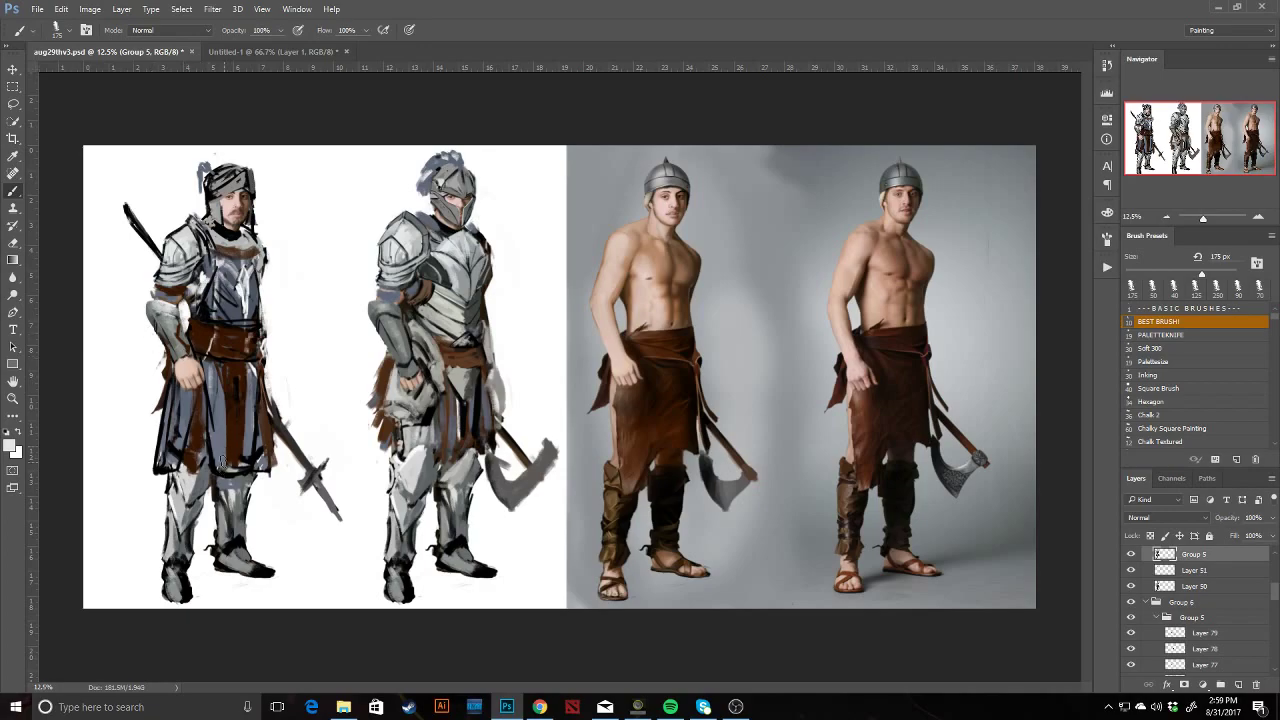
Paint white highlight strokes down the tunic skirt between the near hand and the brown front panel.
key("d")
key("x")
left_click_drag(206, 398, 214, 446)
left_click_drag(204, 396, 225, 480)
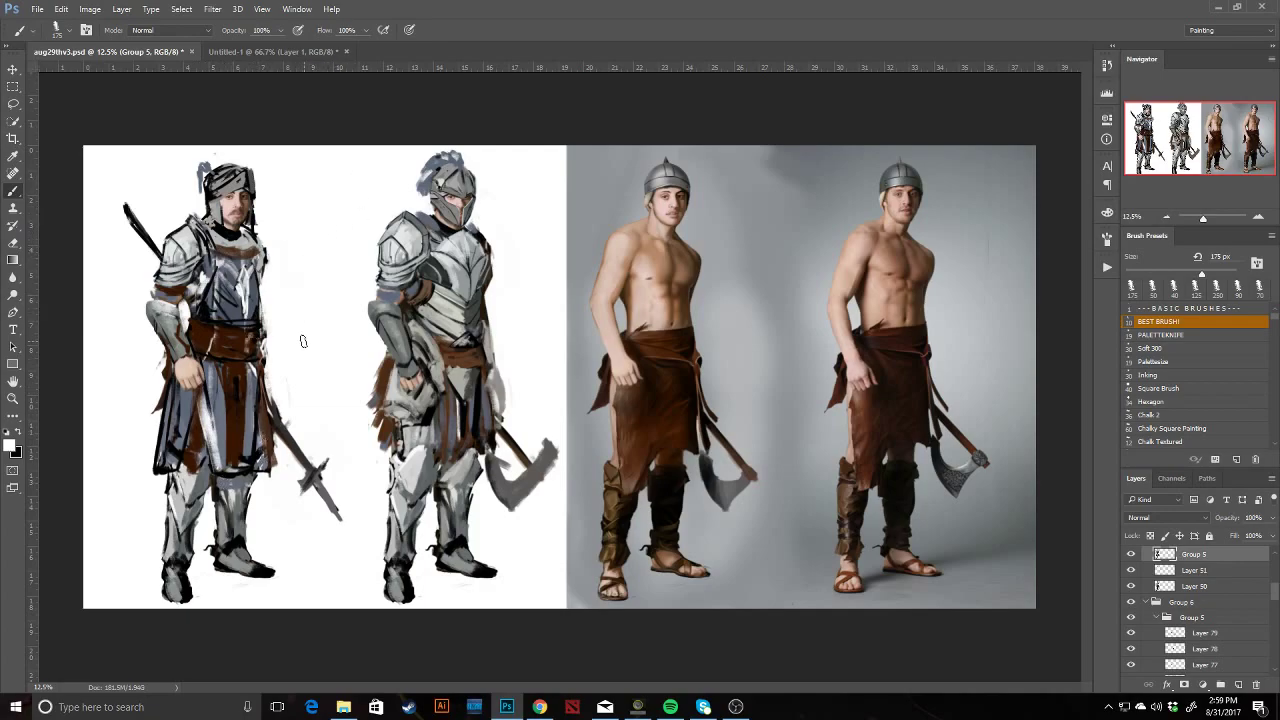
Extend the canvas with the Crop tool to make room for another figure beside the repainted variation.
left_click(1131, 586)
left_click(1131, 587)
left_click(1185, 586, "shift")
key("c")
mouse_move(84, 377)
left_mouse_down()
mouse_move(56, 382)
mouse_move(59, 356)
mouse_move(84, 364)
left_mouse_up()
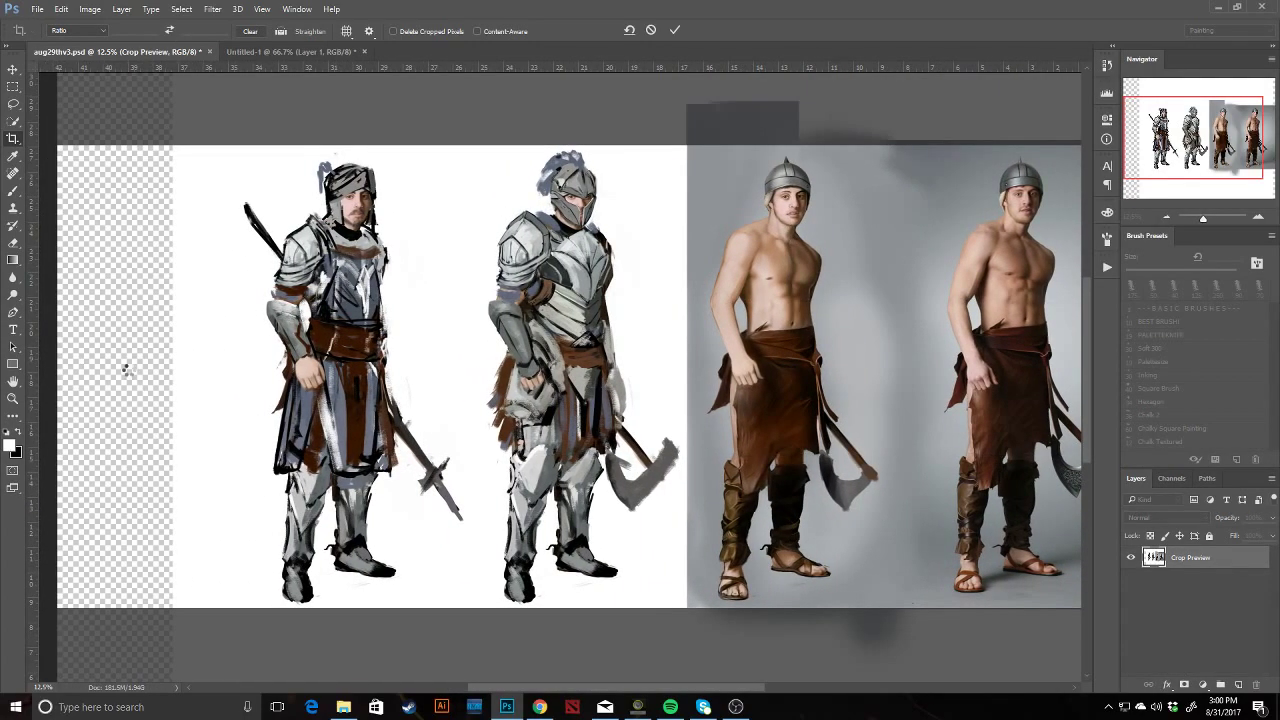
key("Return")
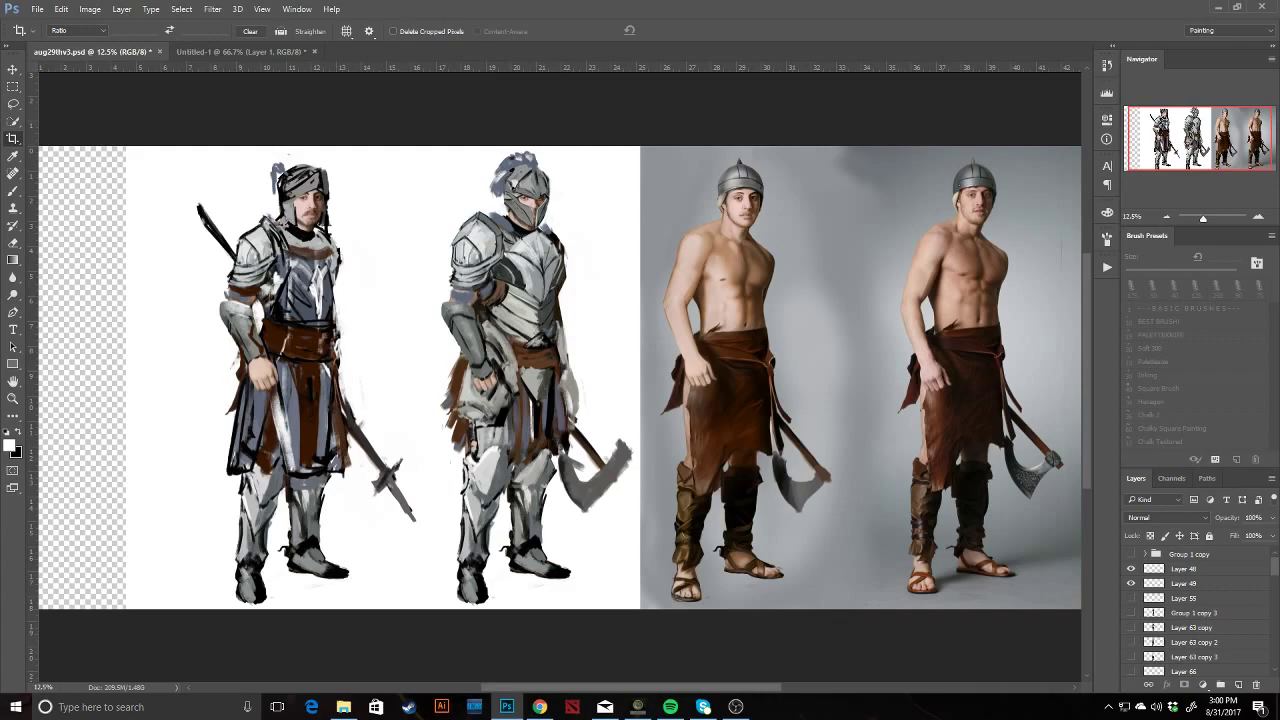
Stretch the white background layer to cover the transparent strip of the extended canvas.
key("v")
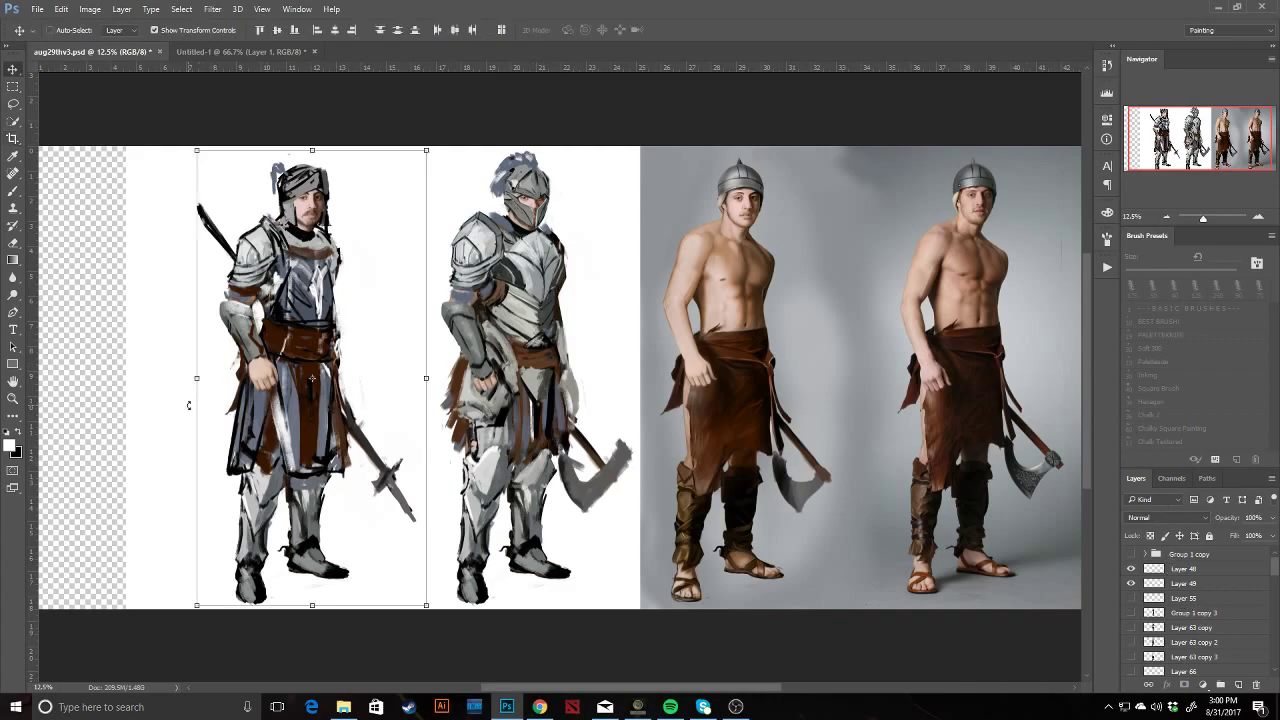
left_click(142, 392, "ctrl")
left_click_drag(123, 383, 117, 383)
key("Return")
Duplicate the Group 6 copy group and place the copied knight in the empty space beside the variation.
left_click(434, 360)
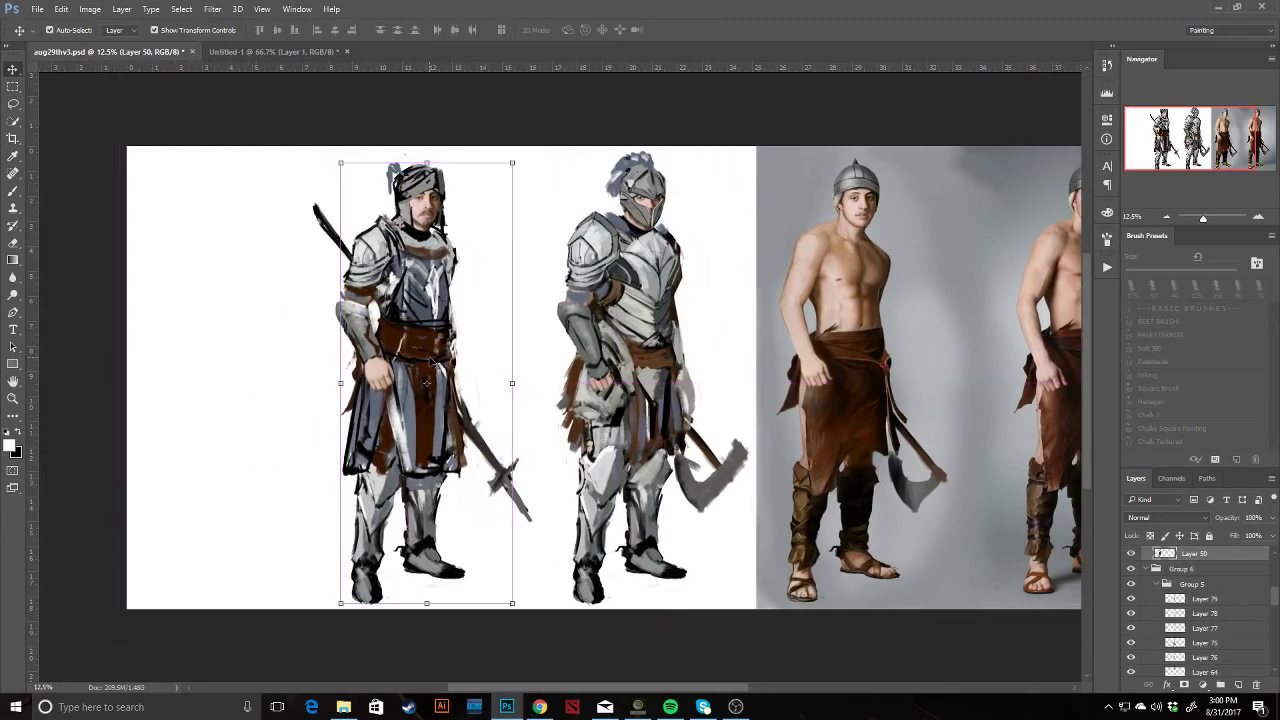
scroll(1198, 580, "up", 3)
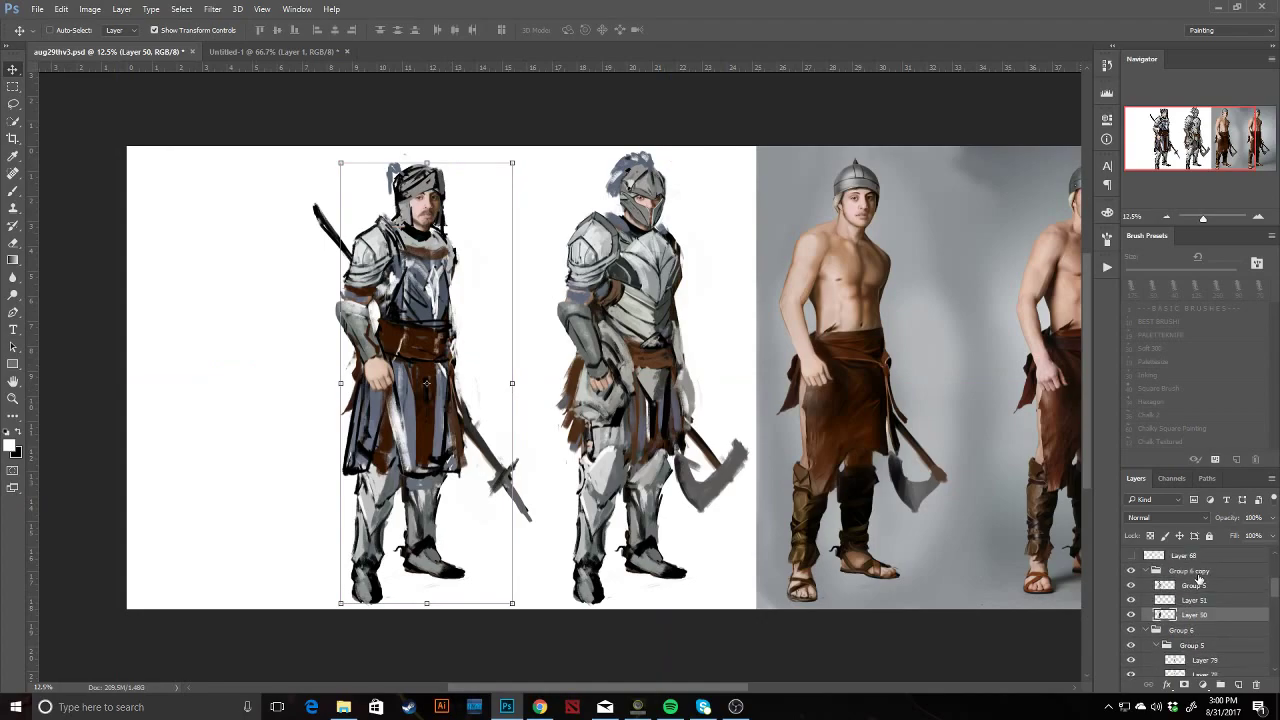
left_click(1189, 570)
left_click_drag(455, 430, 250, 405)
Widen the canvas slightly past the duplicated knight and stretch the white background Layer 1 to fill the added strip.
left_click(295, 301)
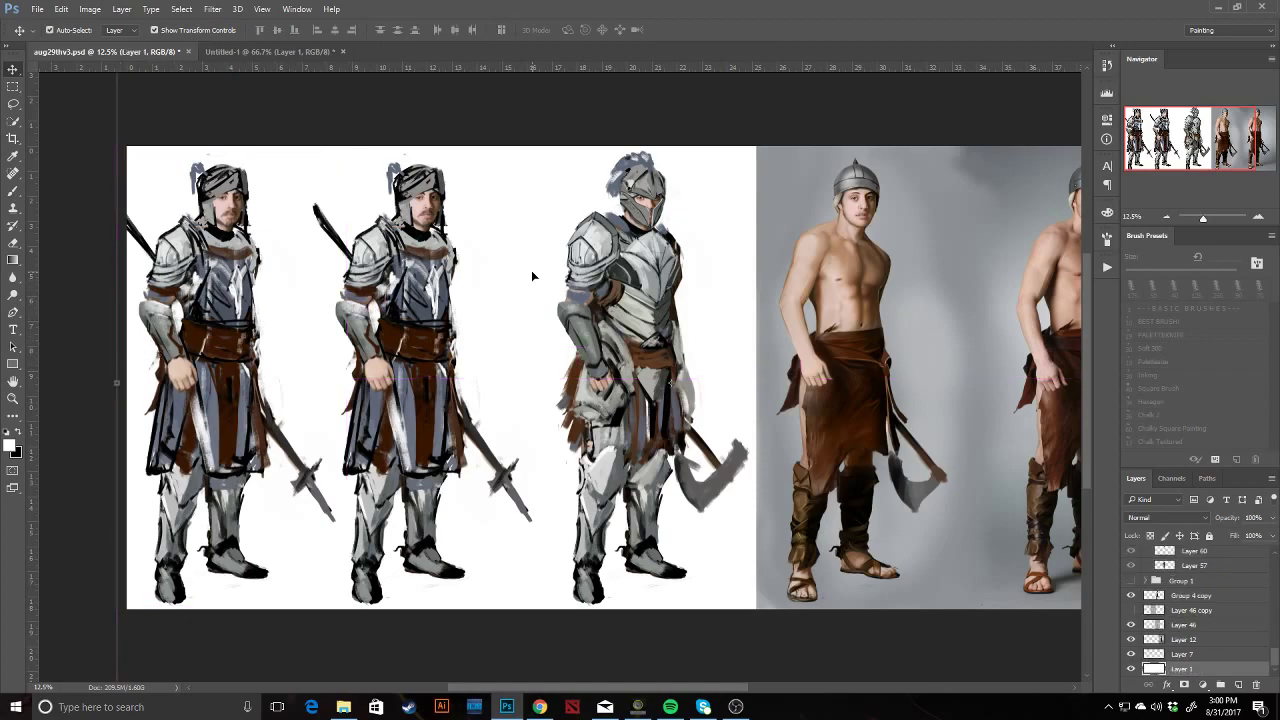
key("c")
left_click_drag(127, 378, 109, 378)
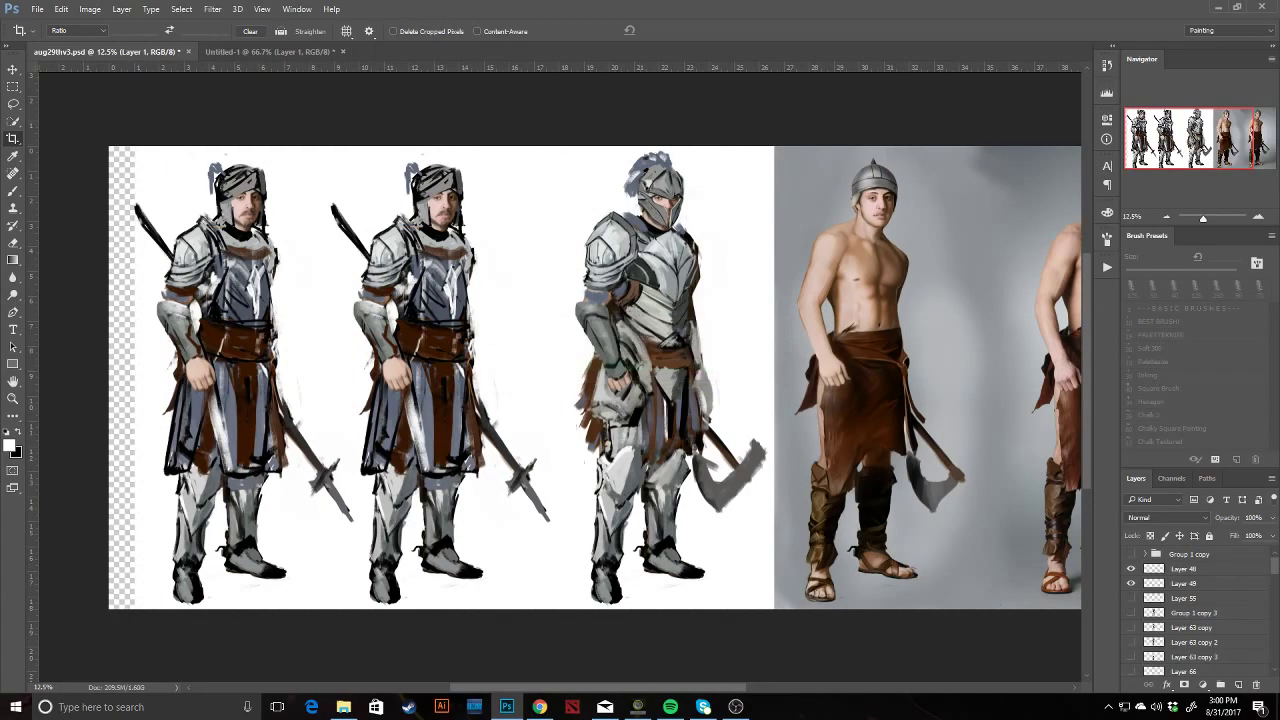
key("v")
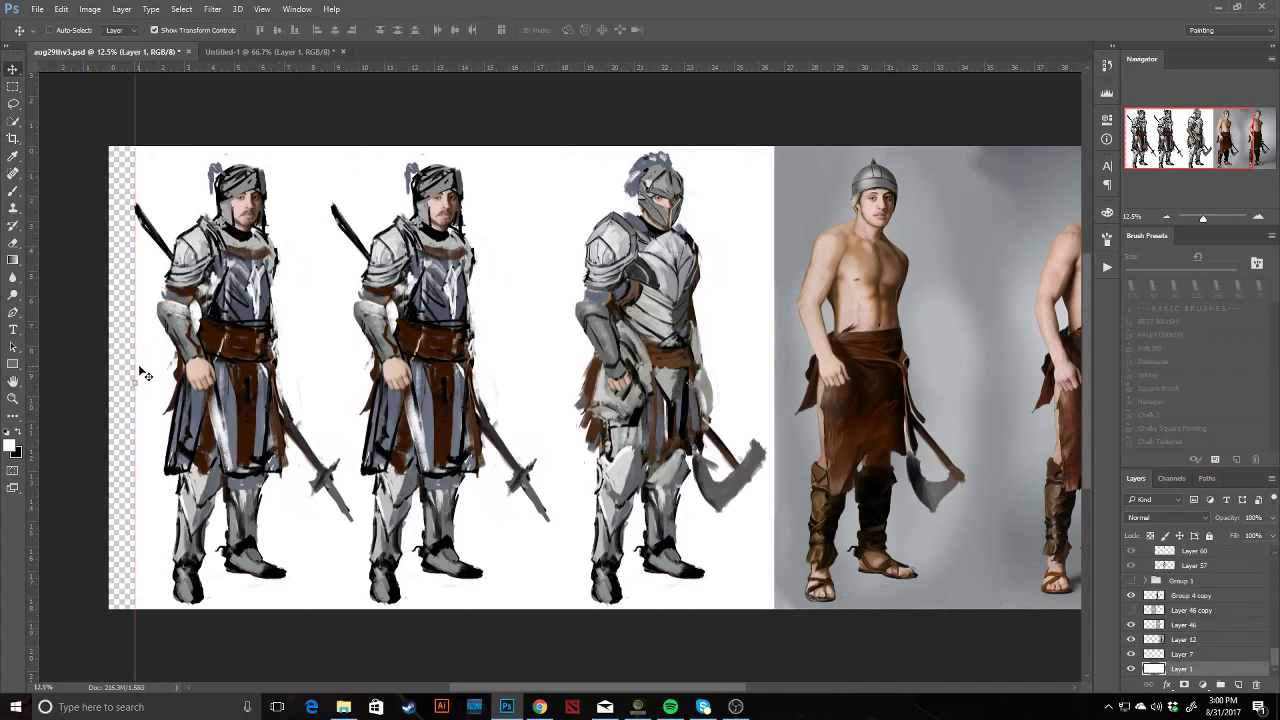
left_click_drag(129, 381, 109, 382)
key("Return")
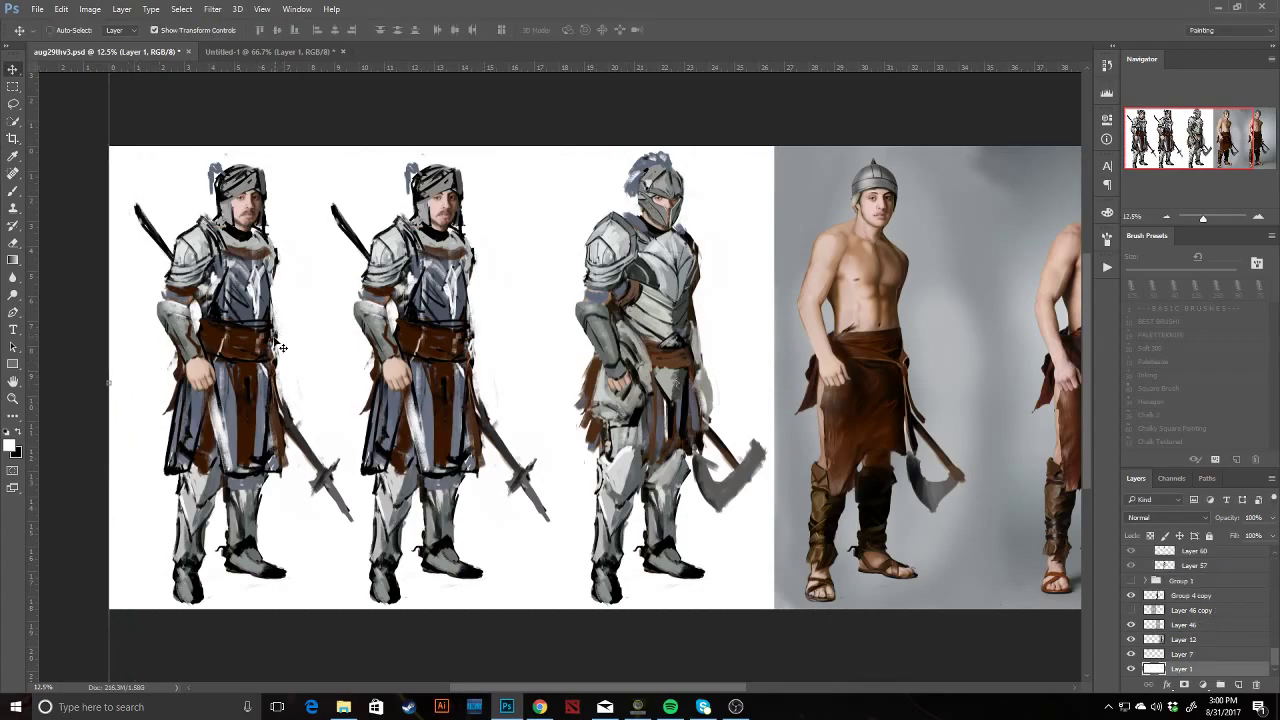
Select the duplicated knight's Group 5 layer and rework its helmet into long black hair framing the face.
key("b")
key("x")
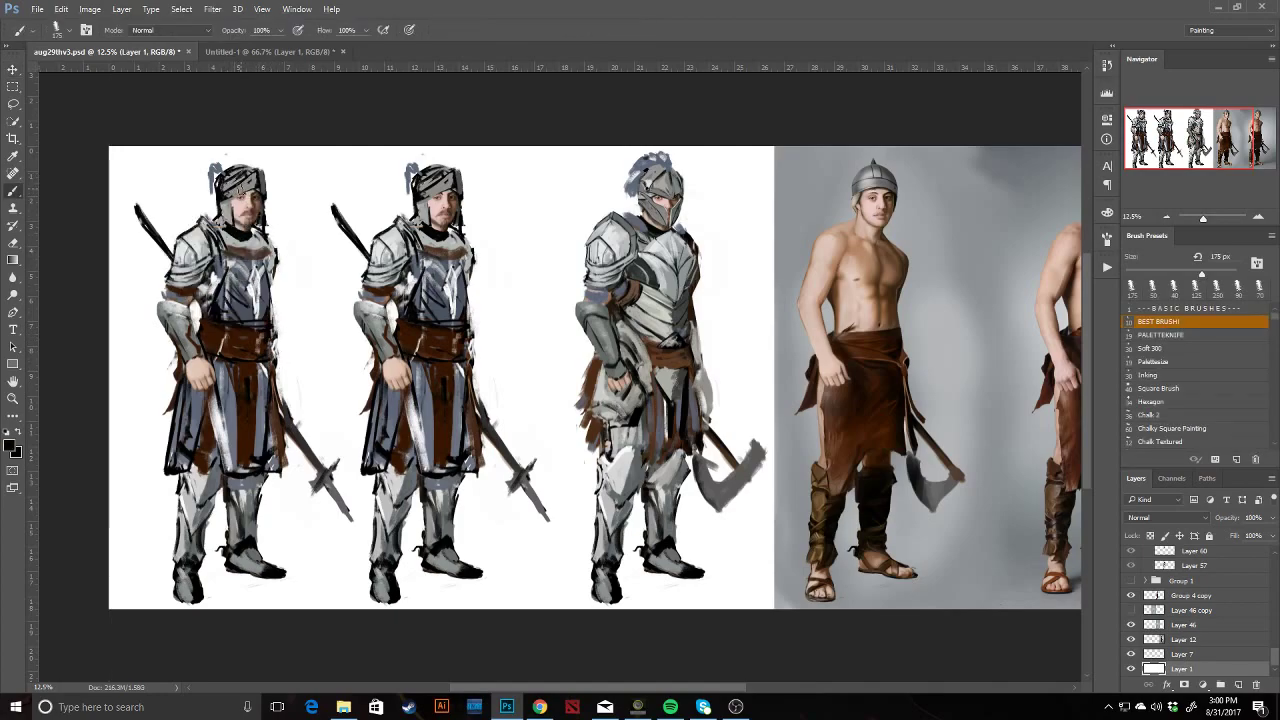
key("v")
left_click_drag(243, 185, 285, 171)
key("ctrl+z")
key("b")
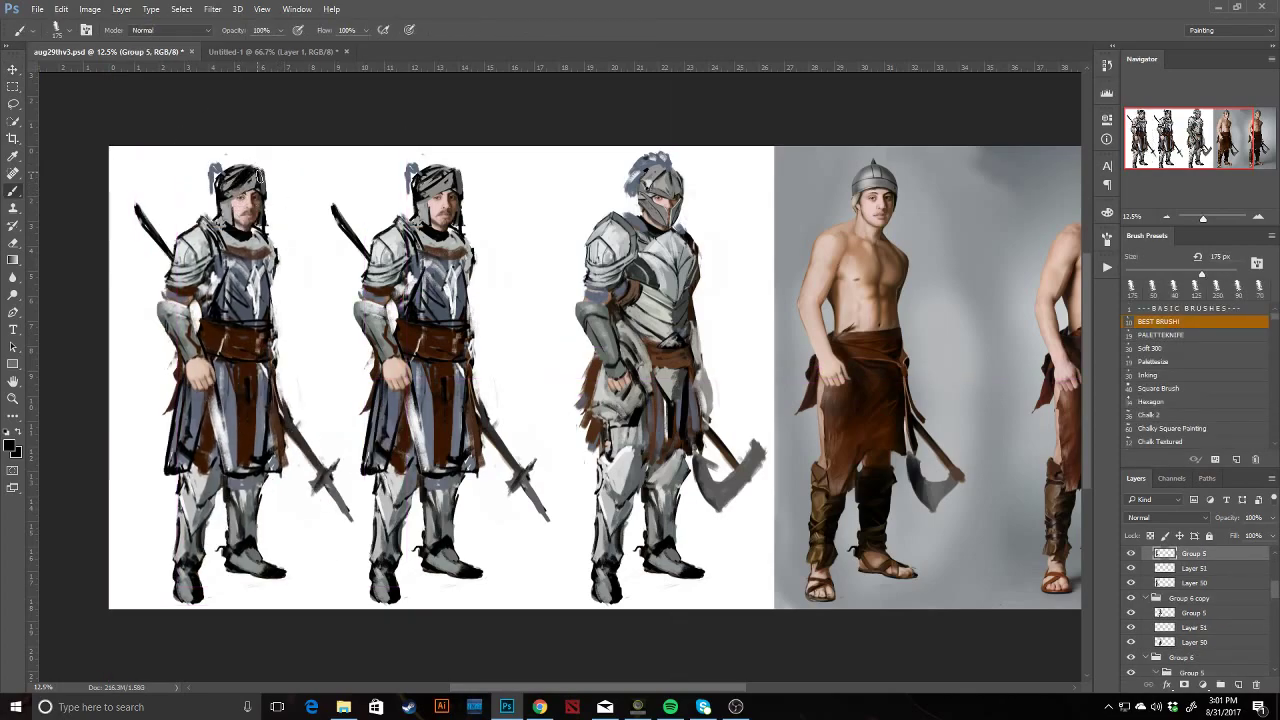
key("e")
mouse_move(243, 192)
left_mouse_down()
mouse_move(258, 180)
mouse_move(260, 210)
mouse_move(250, 222)
mouse_move(232, 180)
mouse_move(222, 218)
left_mouse_up()
key("b")
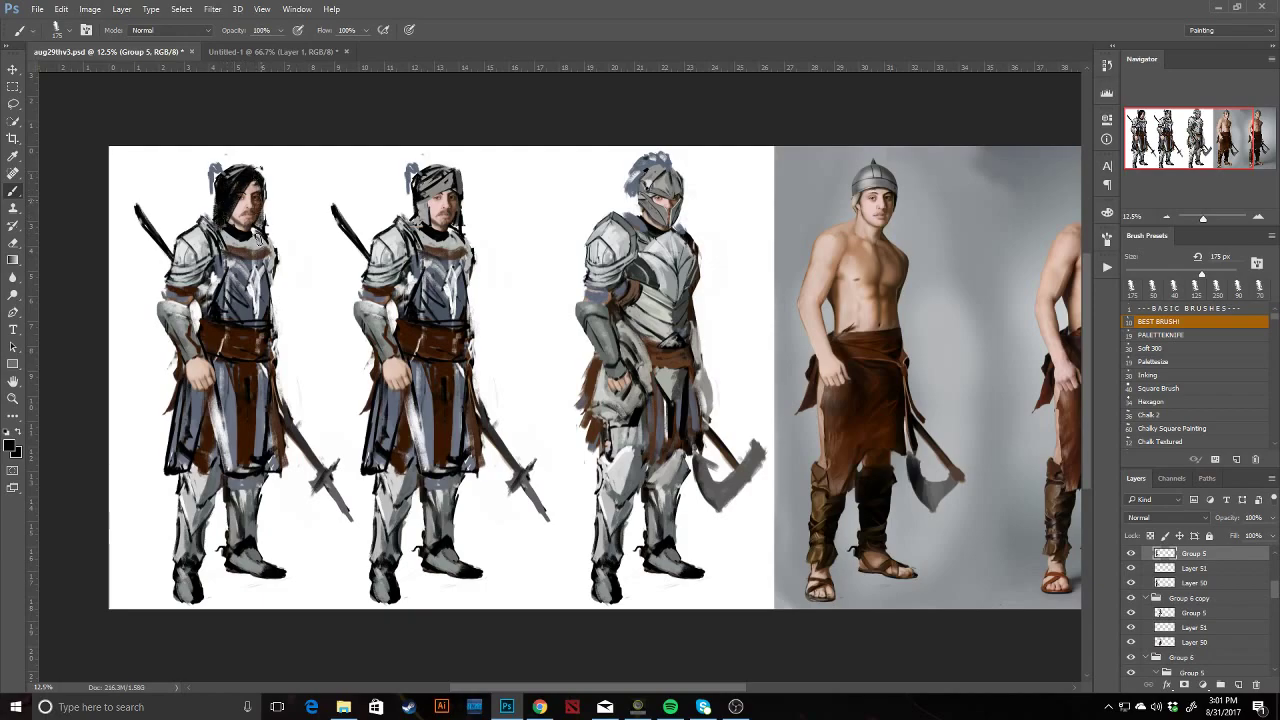
Erase the paint around the duplicated knight's chin and the leftover helmet plume behind the hair.
key("e")
left_click_drag(250, 217, 244, 229)
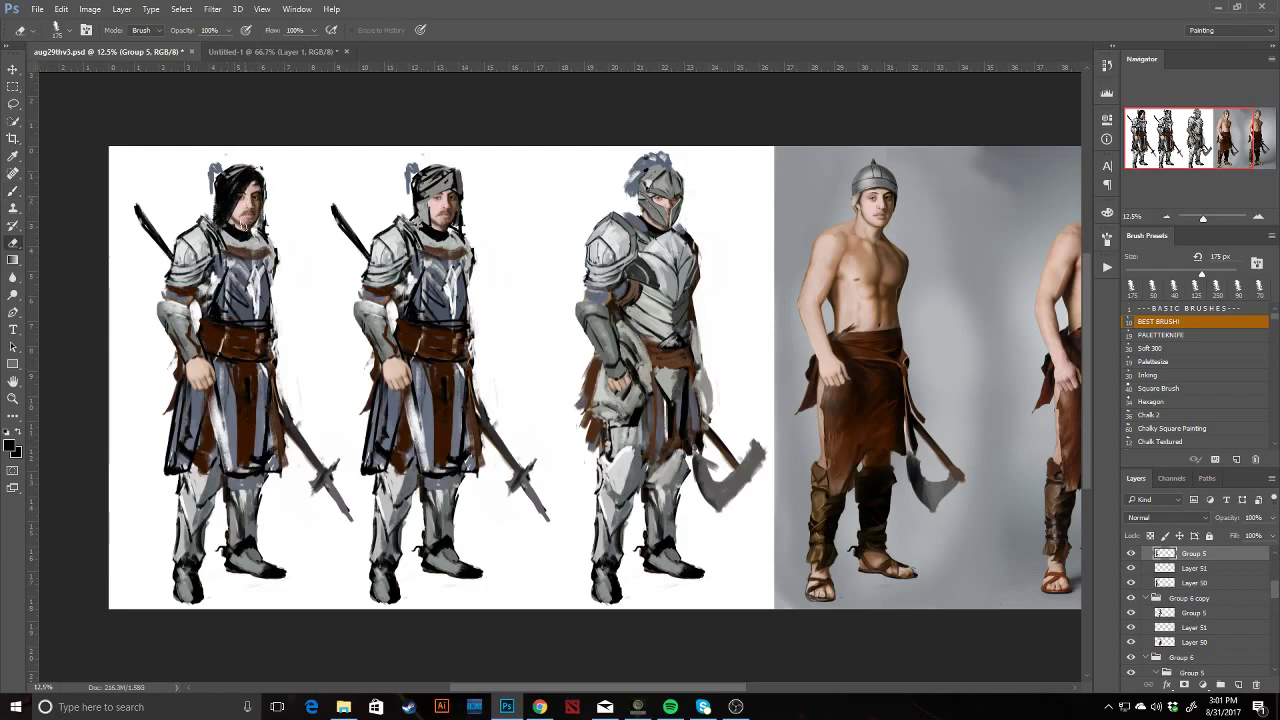
left_click_drag(222, 175, 206, 163)
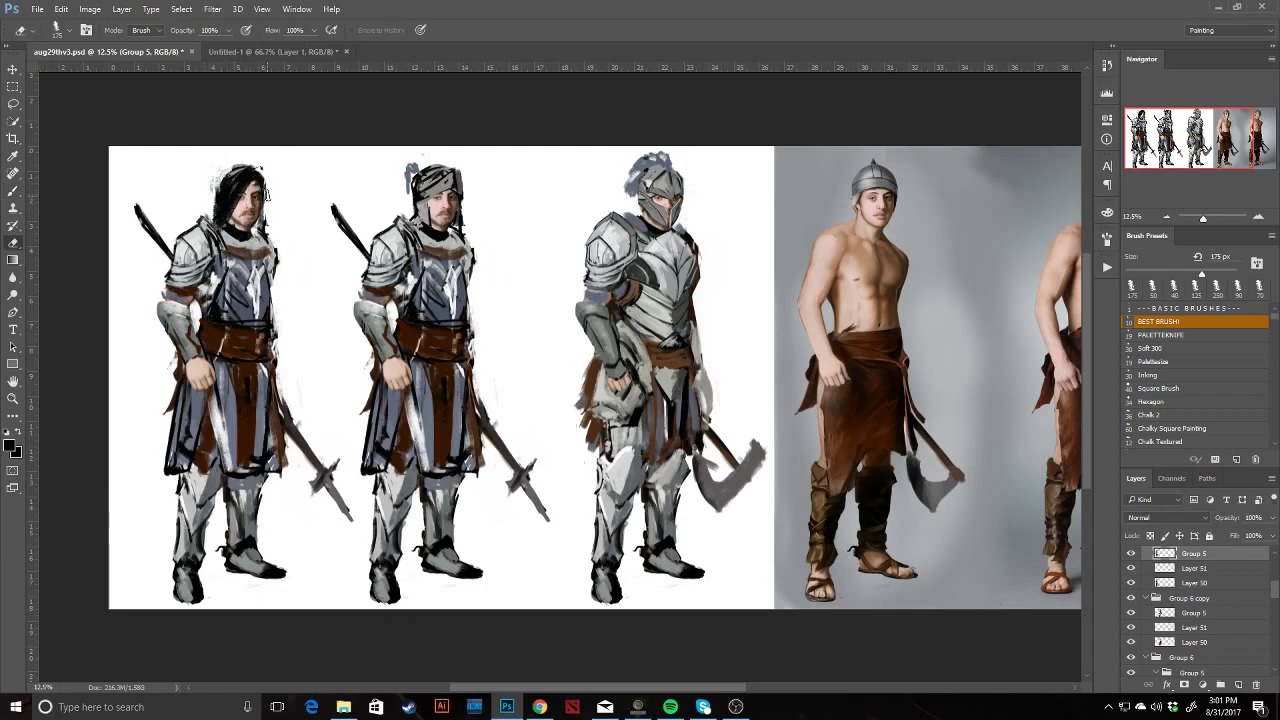
Paint sampled brown over the duplicate's hair and neck and add a diagonal brown strap across its chest.
key("b")
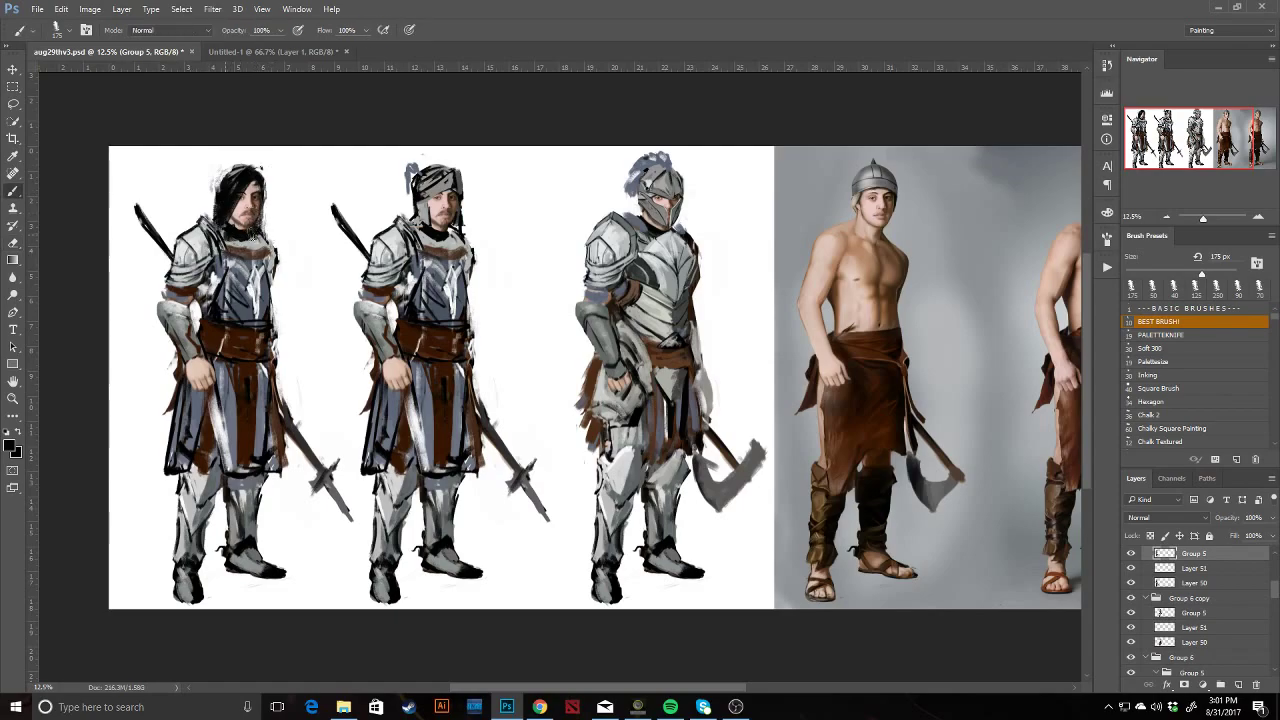
left_click(247, 258, "alt")
left_click(249, 254, "alt")
mouse_move(246, 252)
left_mouse_down()
mouse_move(224, 208)
mouse_move(246, 170)
mouse_move(229, 214)
mouse_move(250, 172)
left_mouse_up()
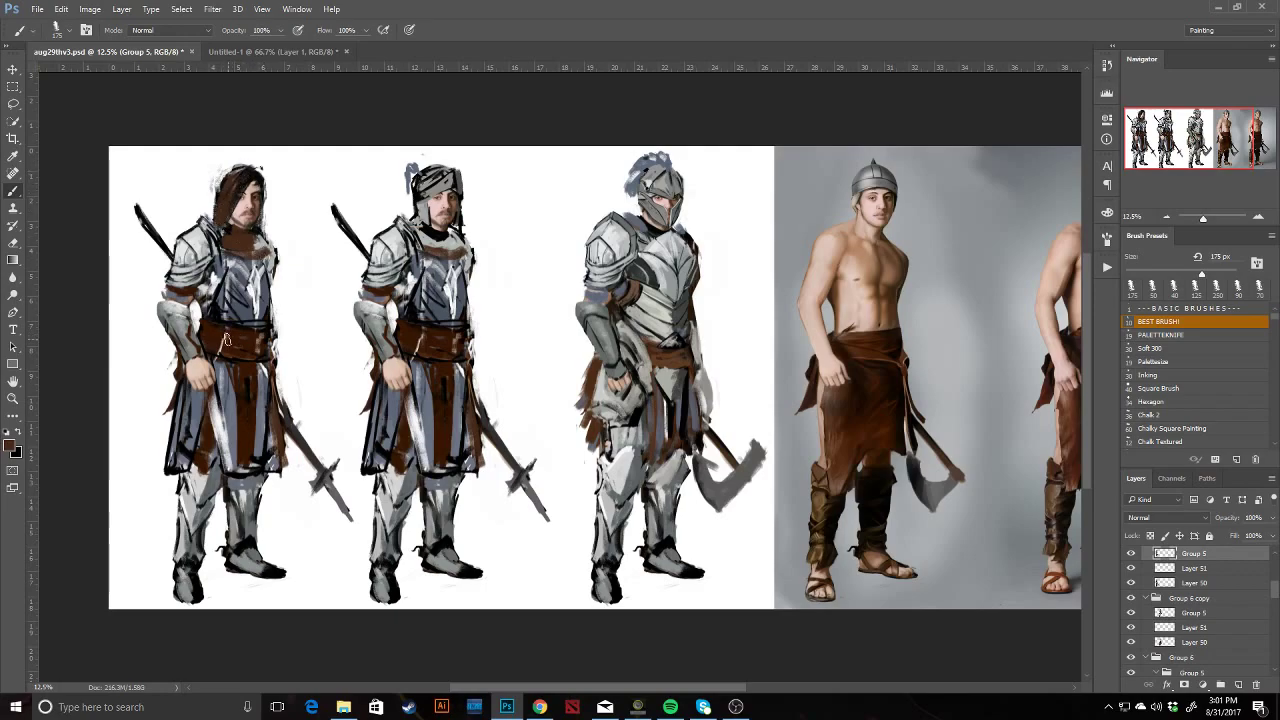
left_click_drag(222, 310, 272, 244)
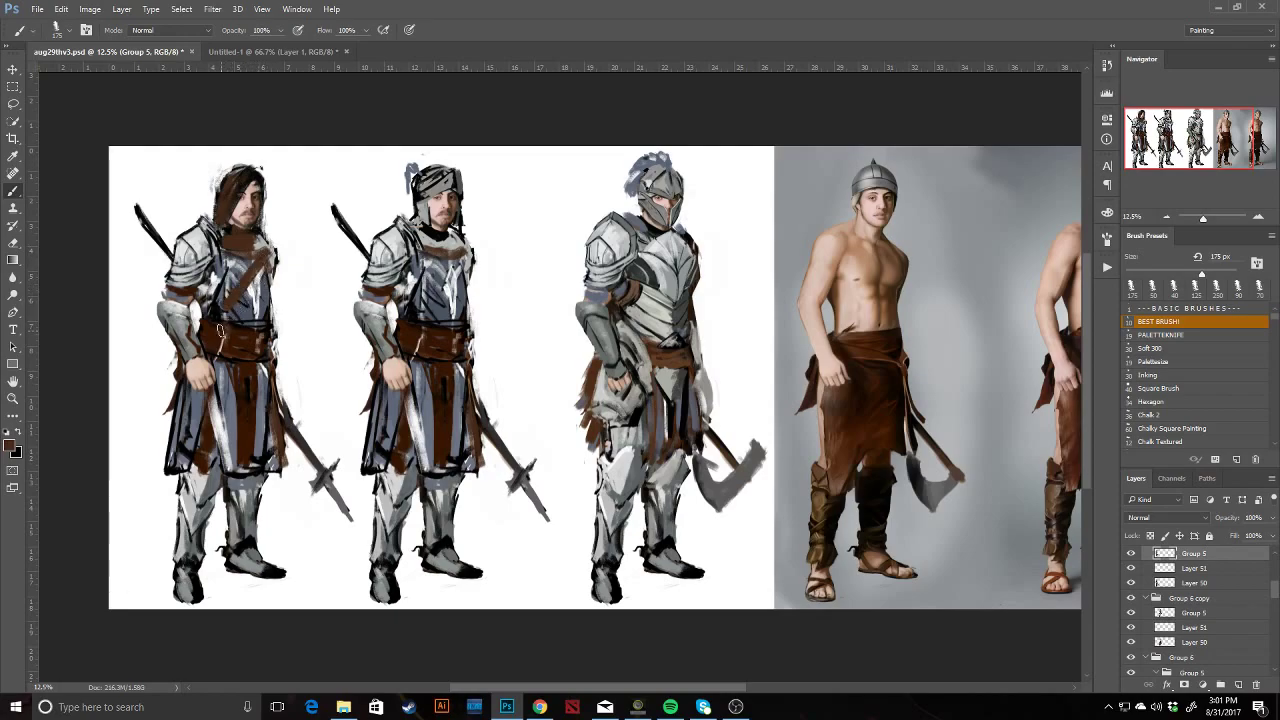
Sample dark brown from the front panel and paint it over the duplicate's near thigh and knee armor.
left_click(236, 470, "alt")
left_click(244, 412, "alt")
left_click_drag(205, 500, 196, 478)
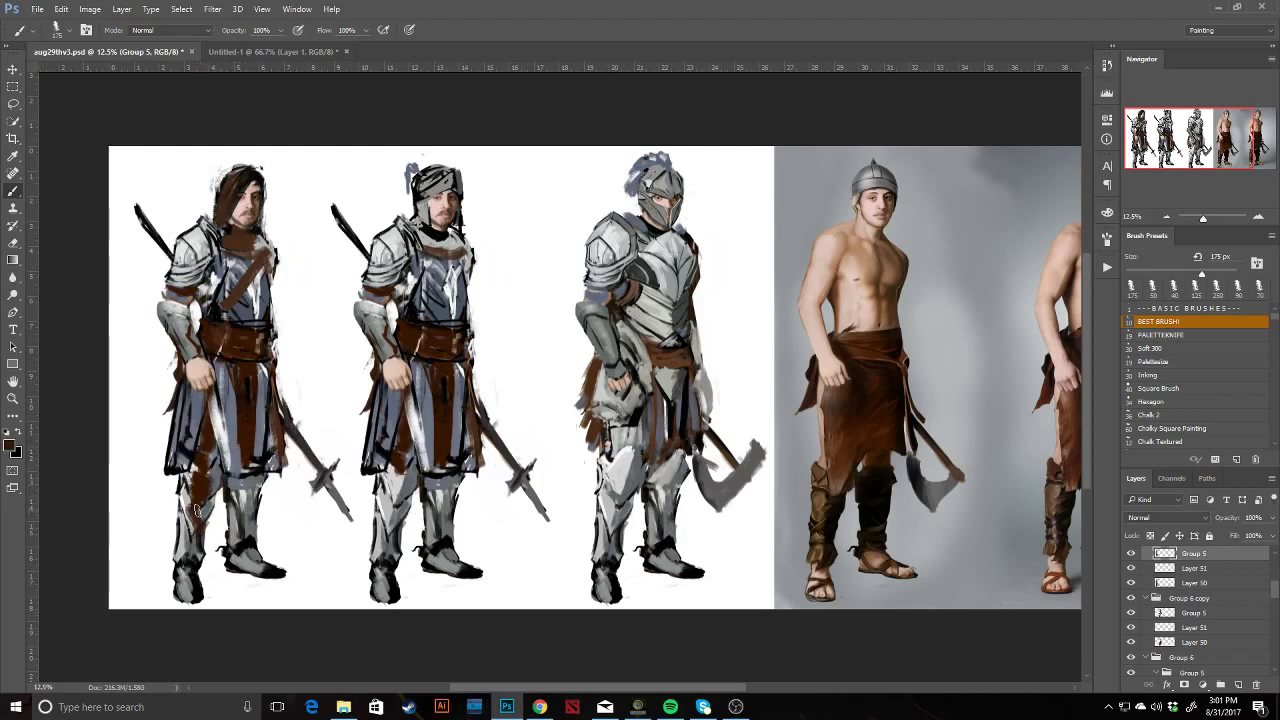
Erase the duplicate's grey shin armor on both legs to expose the brown leather boots underneath.
key("e")
mouse_move(196, 497)
left_mouse_down()
mouse_move(190, 530)
mouse_move(203, 490)
mouse_move(189, 575)
mouse_move(199, 536)
mouse_move(231, 543)
mouse_move(185, 540)
mouse_move(193, 506)
left_mouse_up()
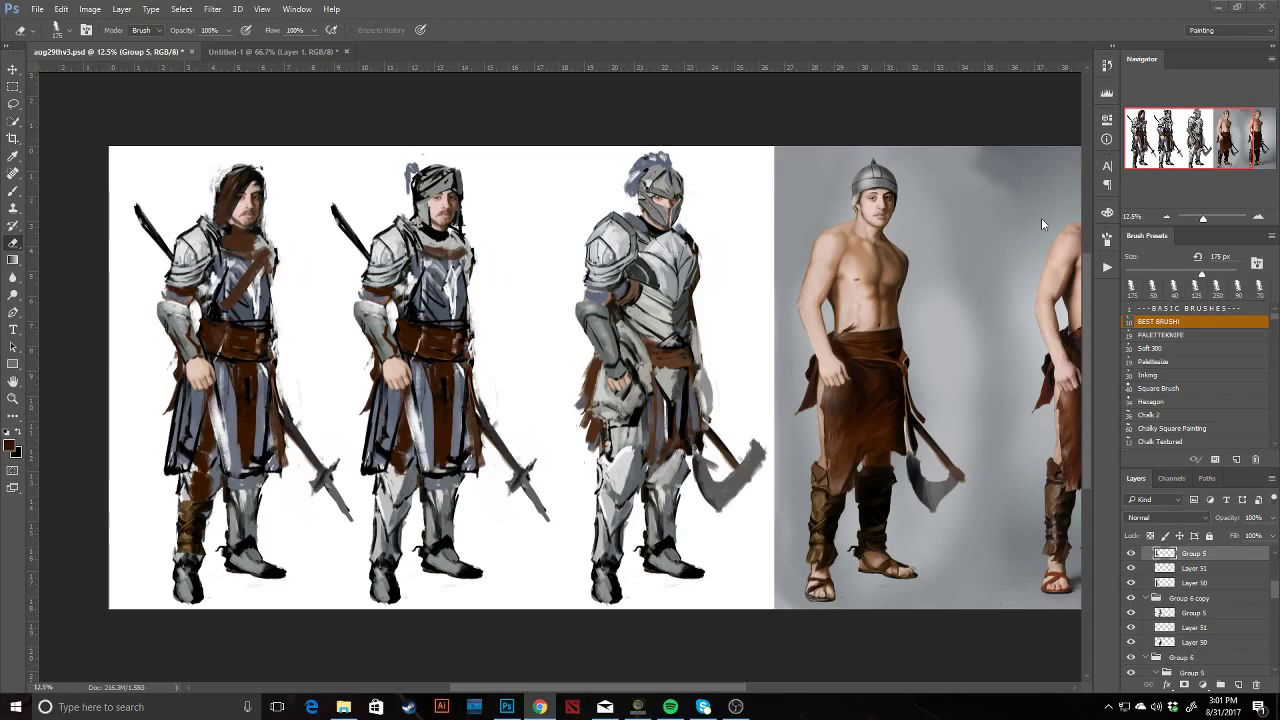
key("alt+Tab")
mouse_move(250, 496)
left_mouse_down()
mouse_move(240, 526)
mouse_move(239, 494)
mouse_move(240, 543)
left_mouse_up()
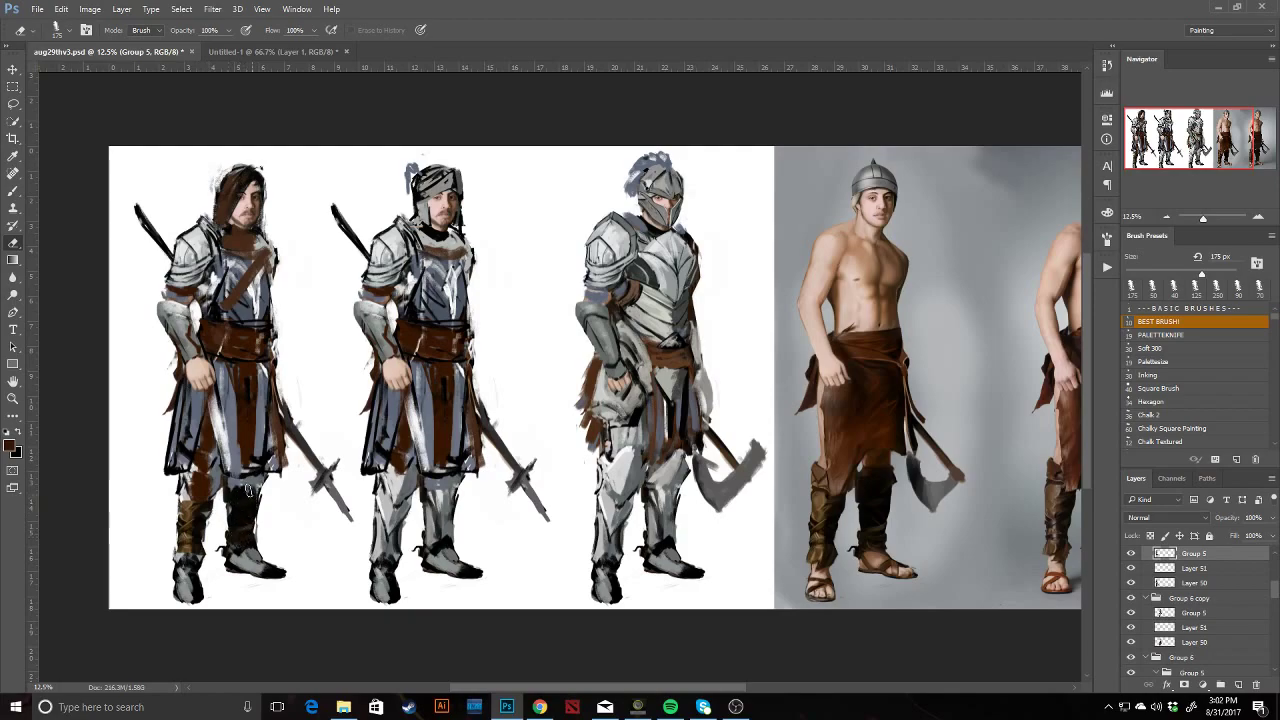
key("b")
key("e")
key("b")
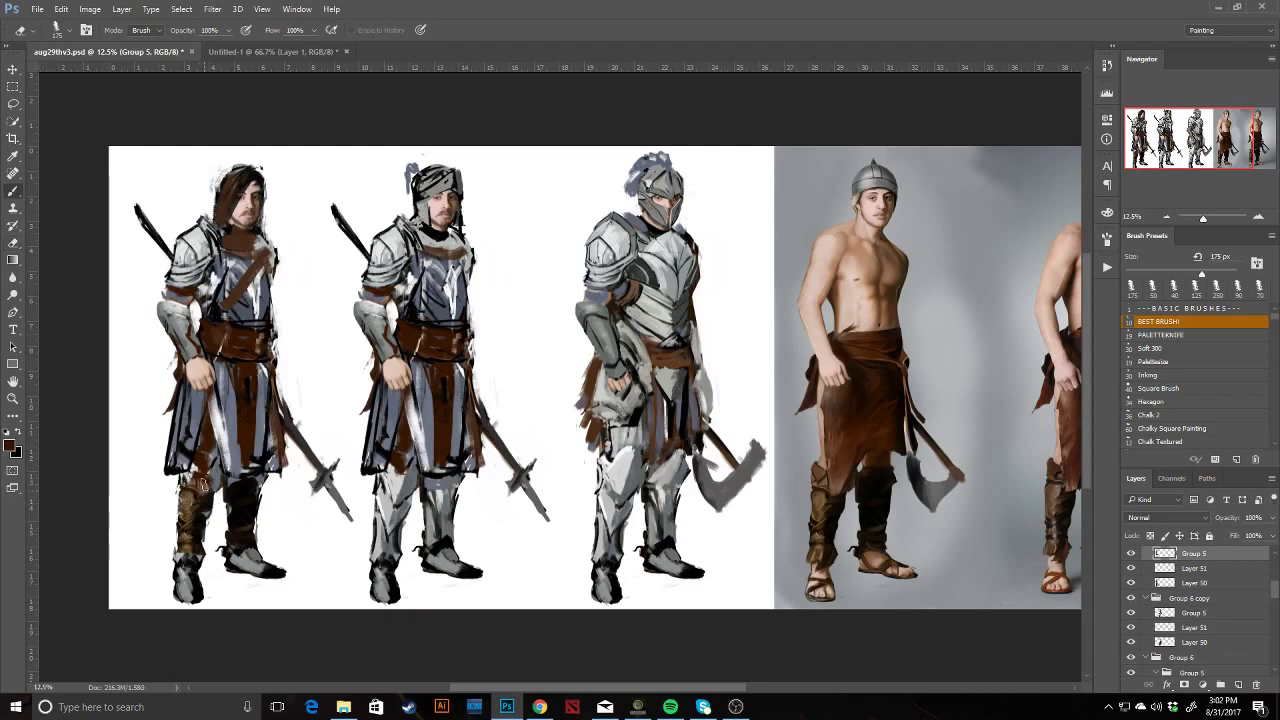
Paint the duplicate's near knee, shin and foot with dark brown and sampled ochre-brown as a leather boot.
left_click_drag(198, 466, 189, 554)
left_click(198, 527, "alt")
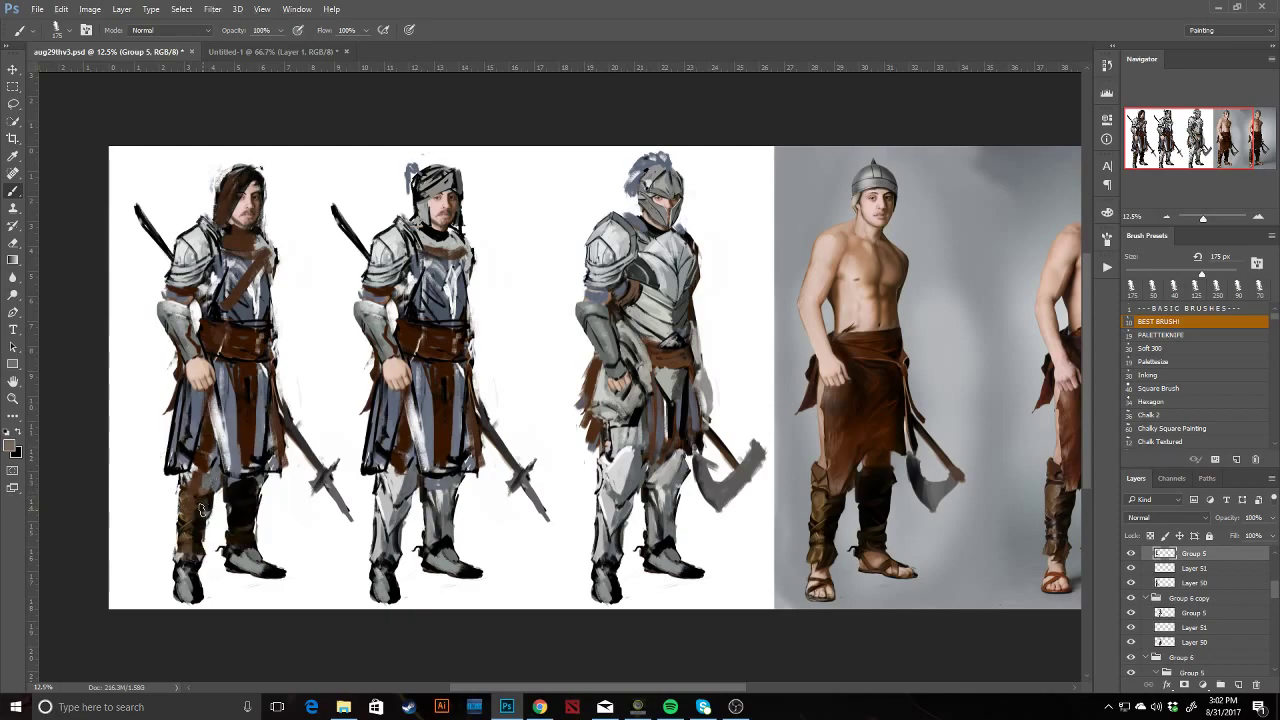
left_click(201, 515, "alt")
left_click(184, 576, "alt")
left_click(187, 576, "alt")
left_click(186, 550, "alt")
left_click_drag(186, 554, 187, 598)
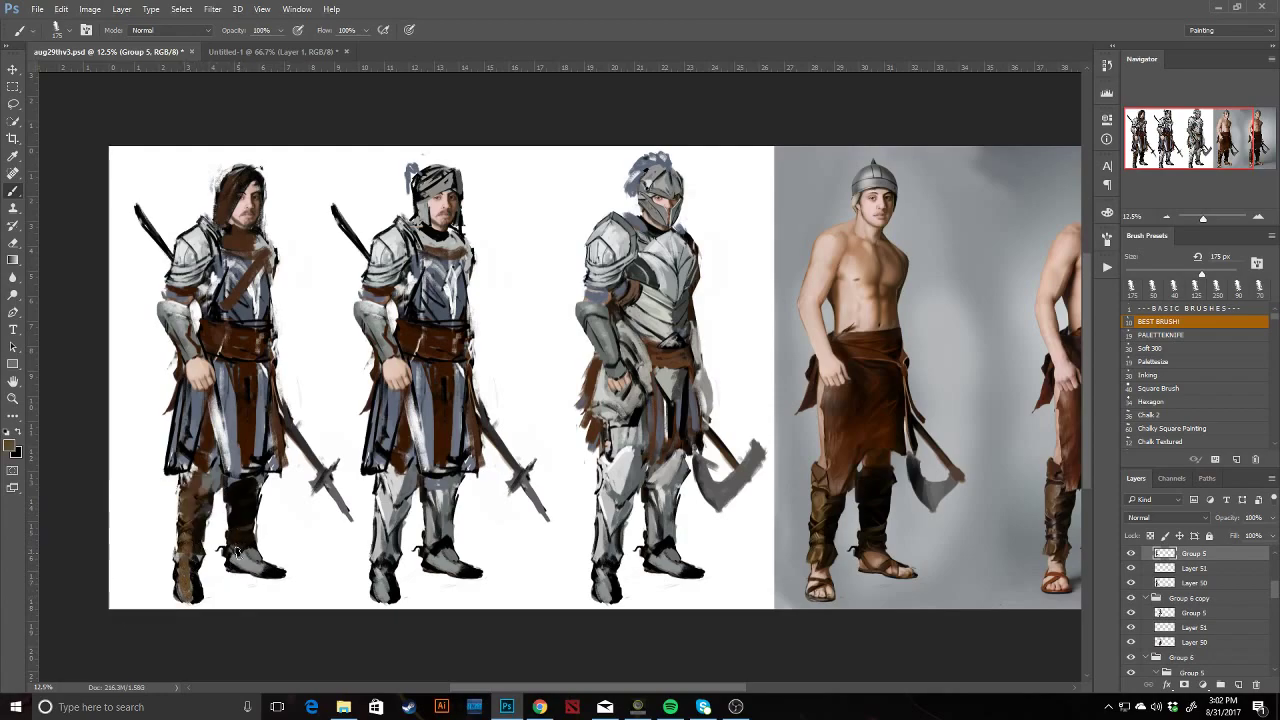
Paint ochre-brown over the duplicate's far boot and add a short black weapon hilt beside its near hand.
left_click_drag(234, 552, 234, 502)
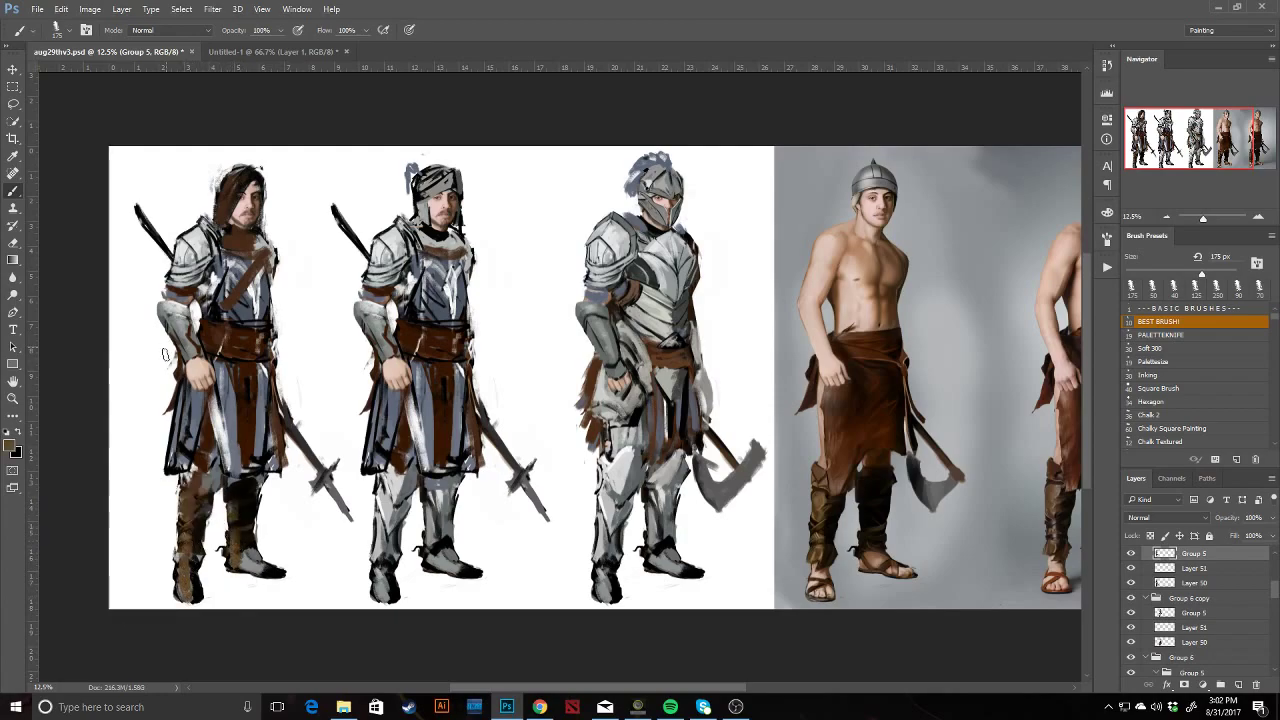
key("d")
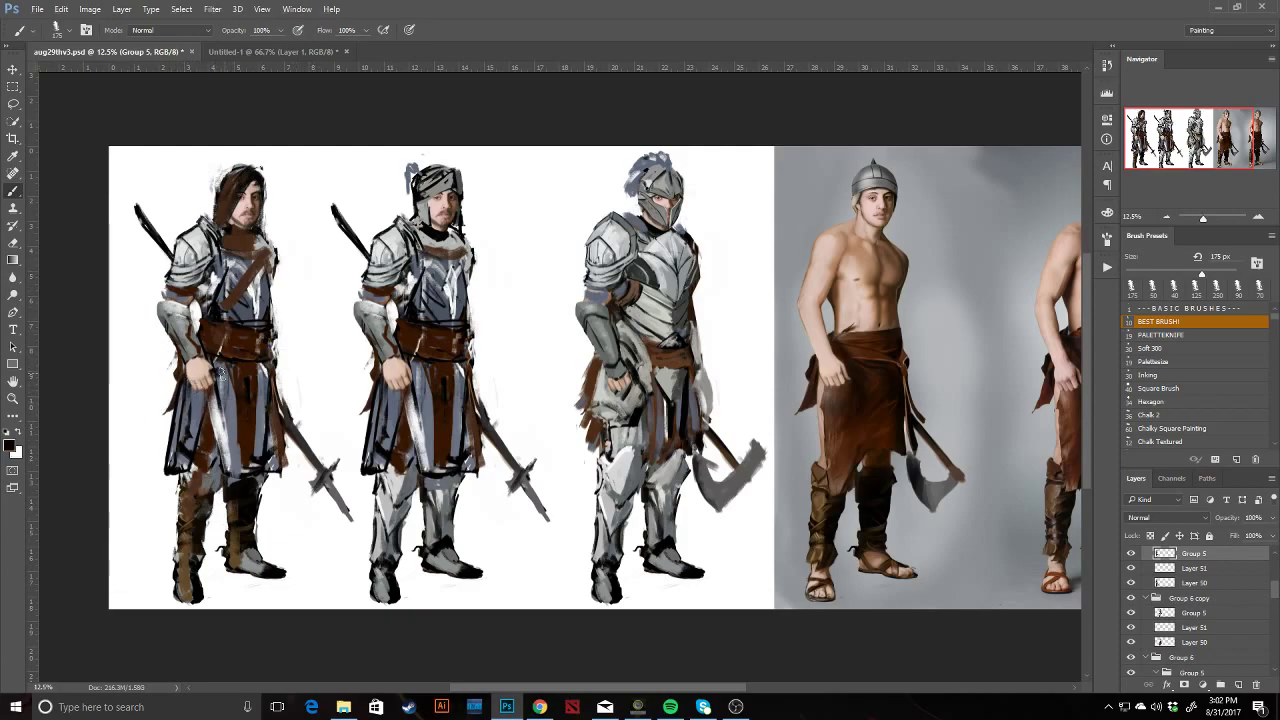
left_click_drag(147, 378, 200, 374)
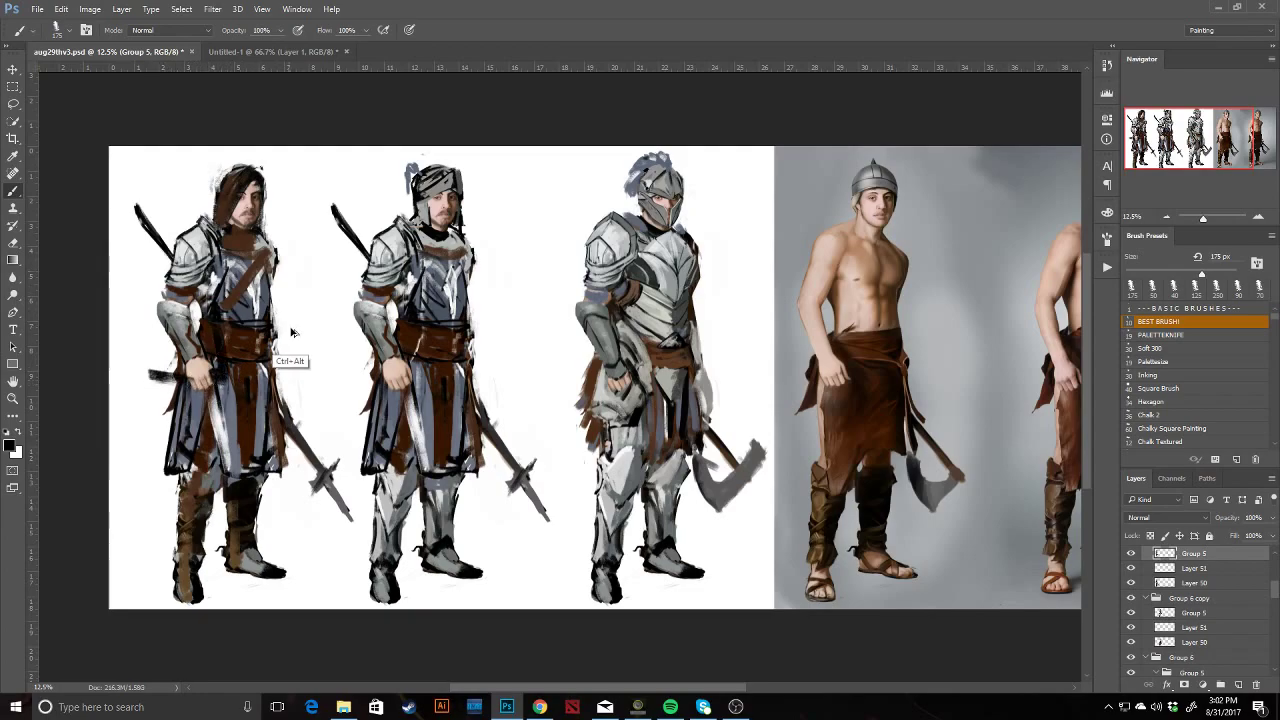
left_click(250, 246, "alt")
left_click_drag(250, 244, 258, 246)
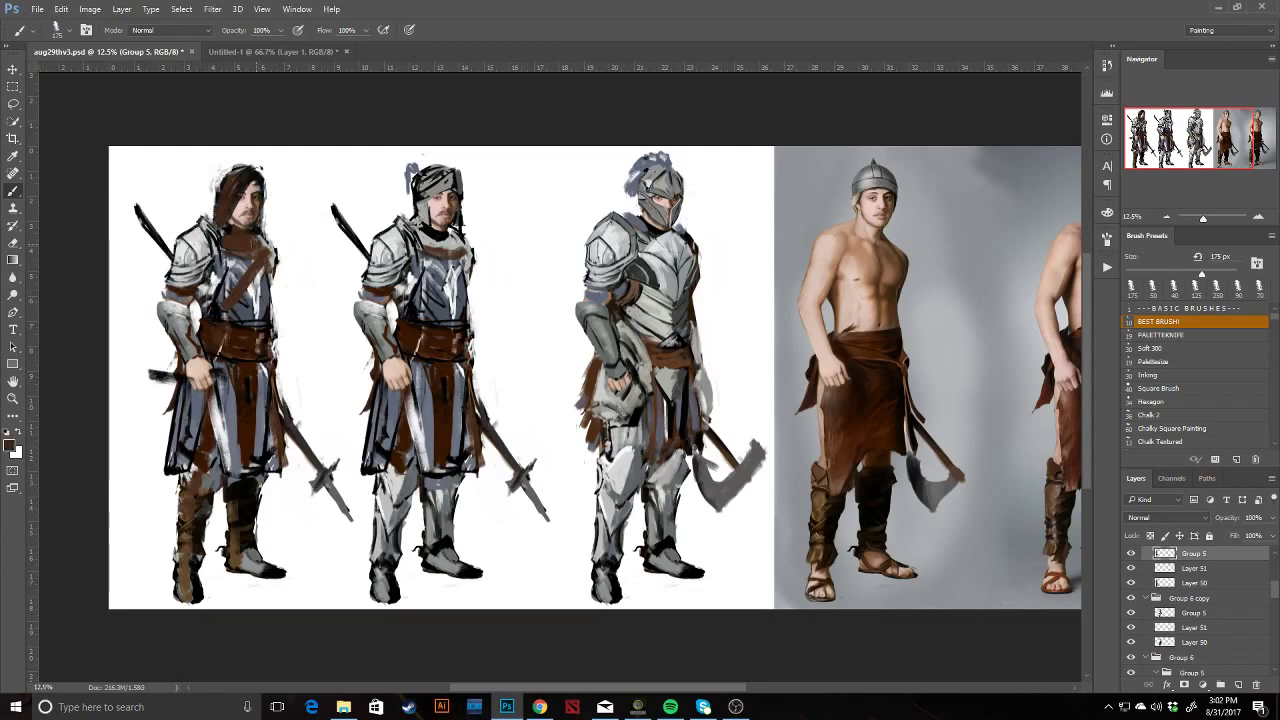
Erase the dark sword sticking out behind the duplicate's near shoulder.
key("e")
left_click_drag(167, 256, 141, 197)
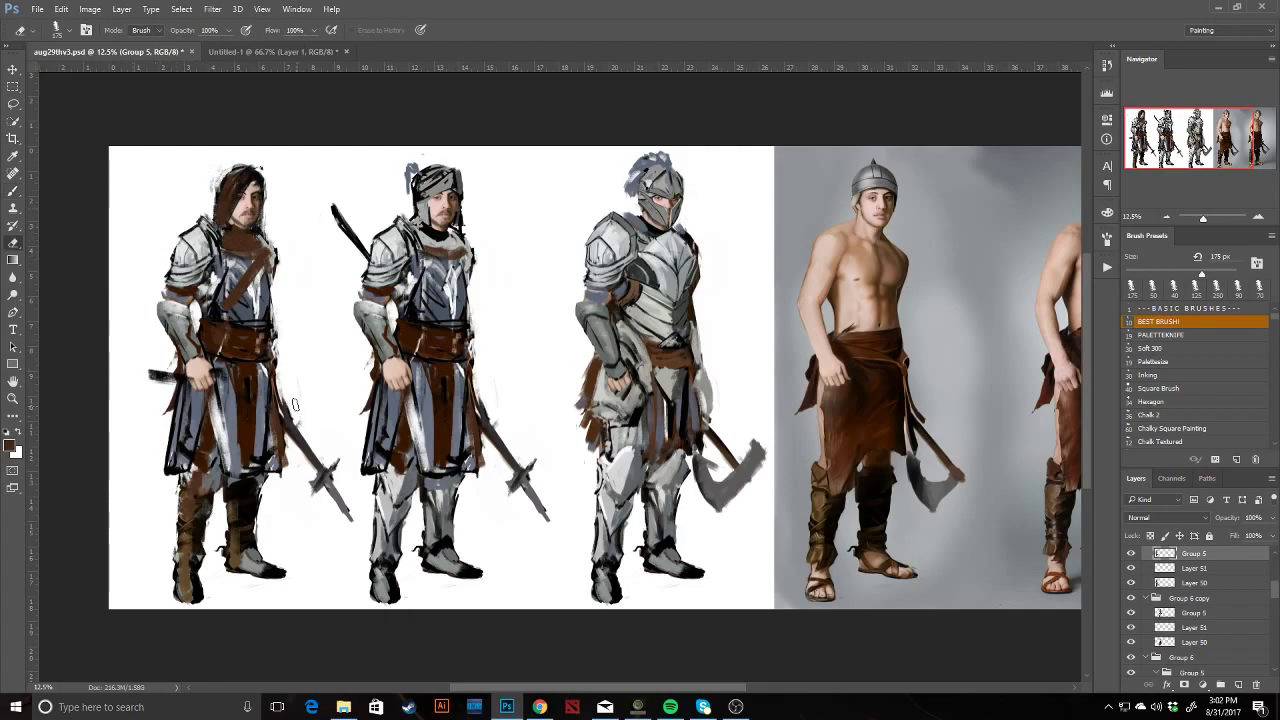
key("b")
key("x")
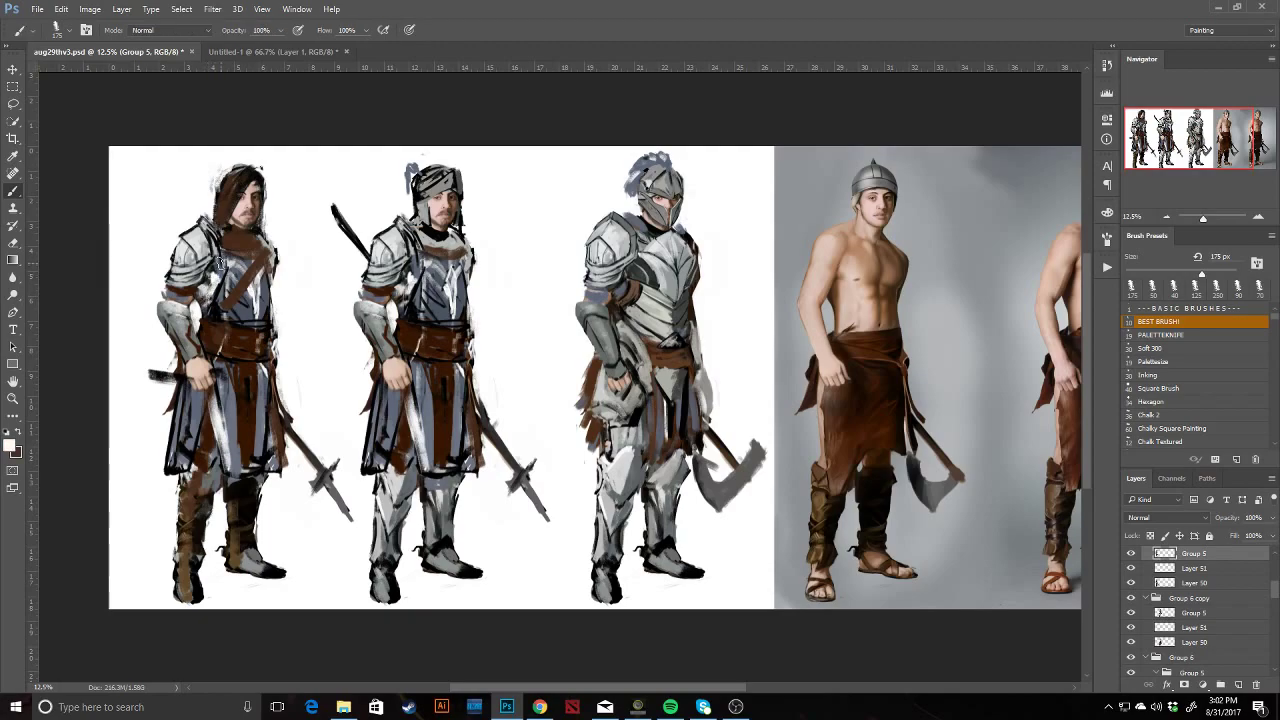
key("e")
left_click_drag(200, 224, 182, 239)
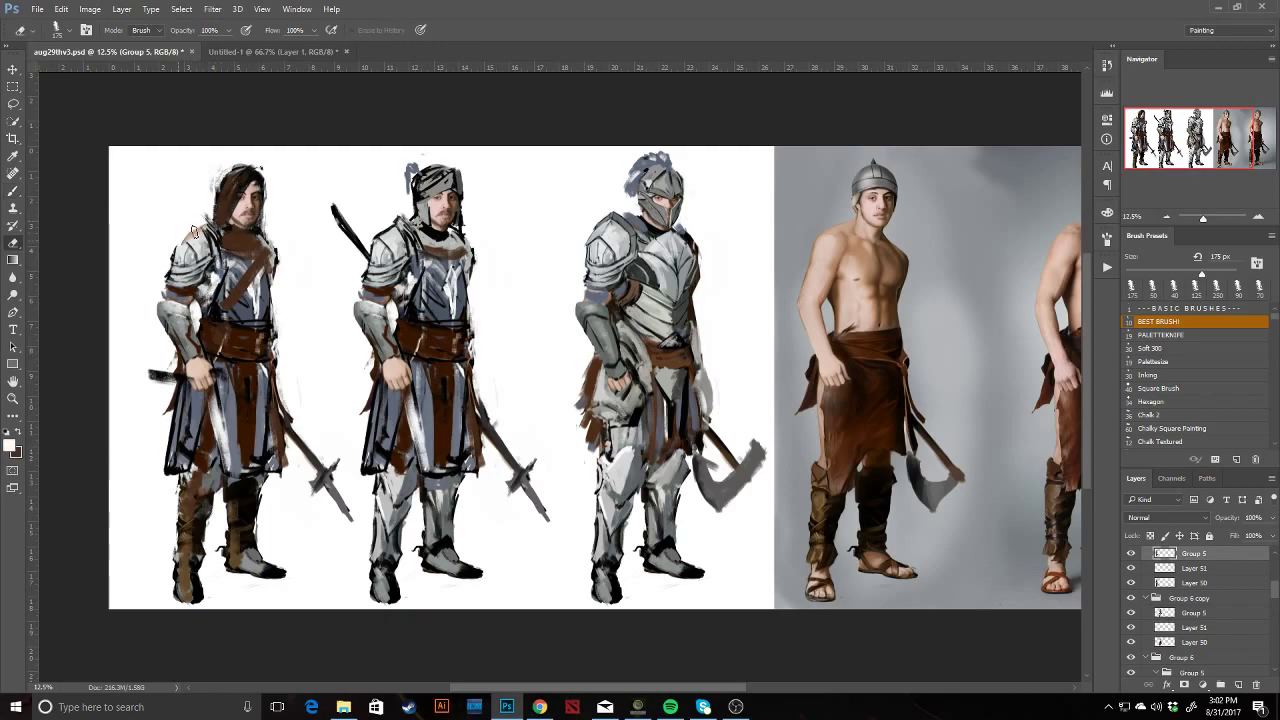
Undo the shoulder erasing, paint the duplicate's near shoulder and upper-arm armor with sampled brown, and trim its outer edge.
key("ctrl+alt+z")
left_click(228, 279, "alt")
key("Return")
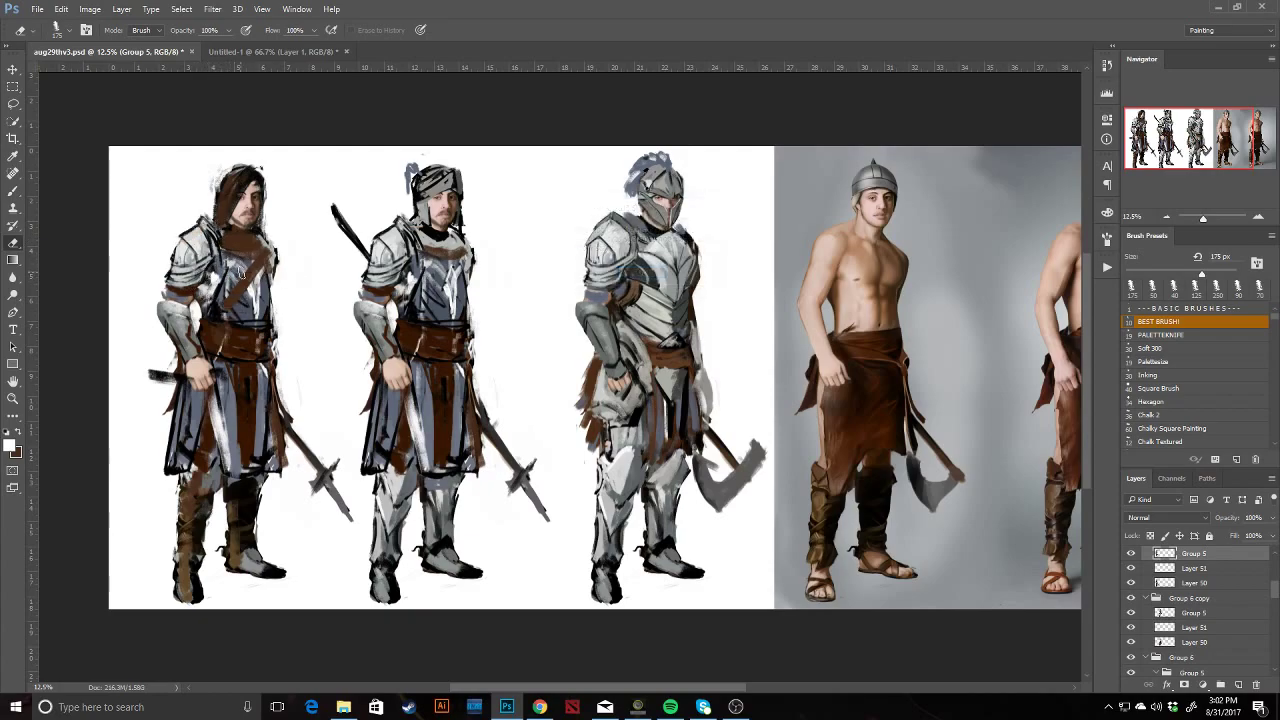
left_click(238, 264)
key("Return")
key("b")
left_click(238, 272, "alt")
left_click(198, 248)
mouse_move(202, 255)
left_mouse_down()
mouse_move(195, 238)
mouse_move(174, 292)
left_mouse_up()
key("e")
left_click_drag(182, 236, 160, 286)
key("b")
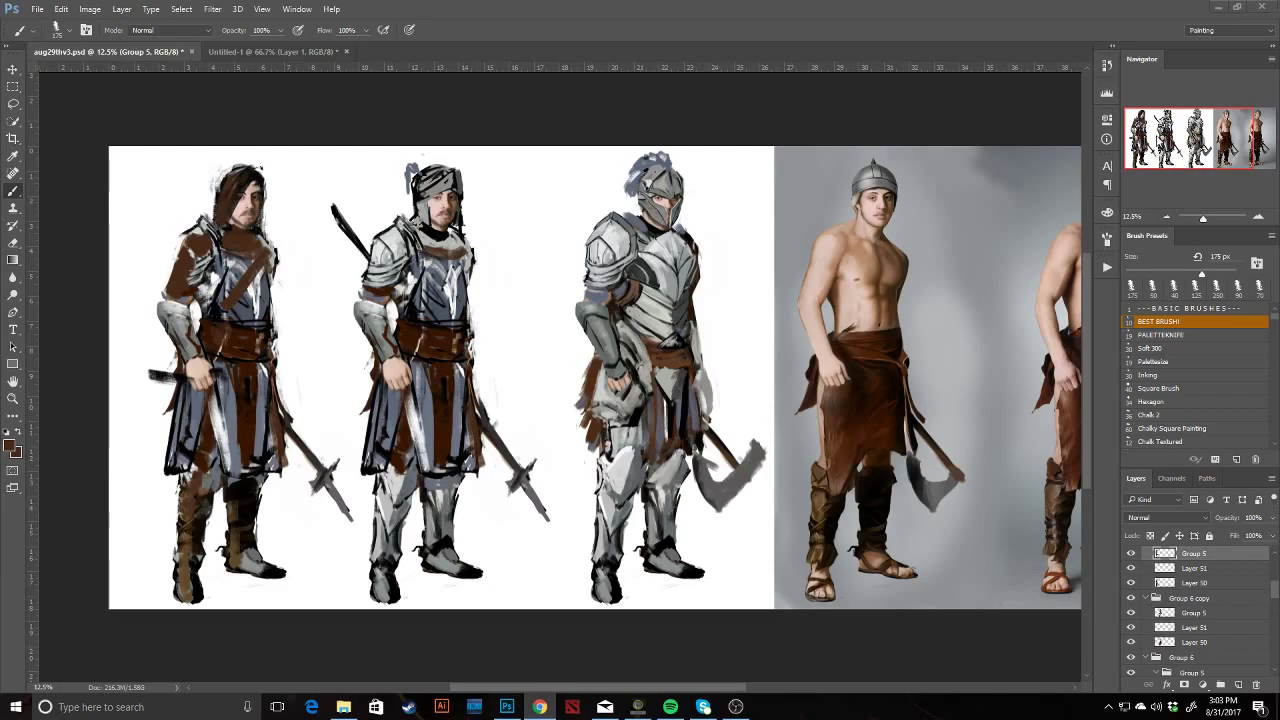
Retouch the duplicate's lower chest and paint sampled dark brown along the bottom hem of its skirt.
left_click(1157, 133)
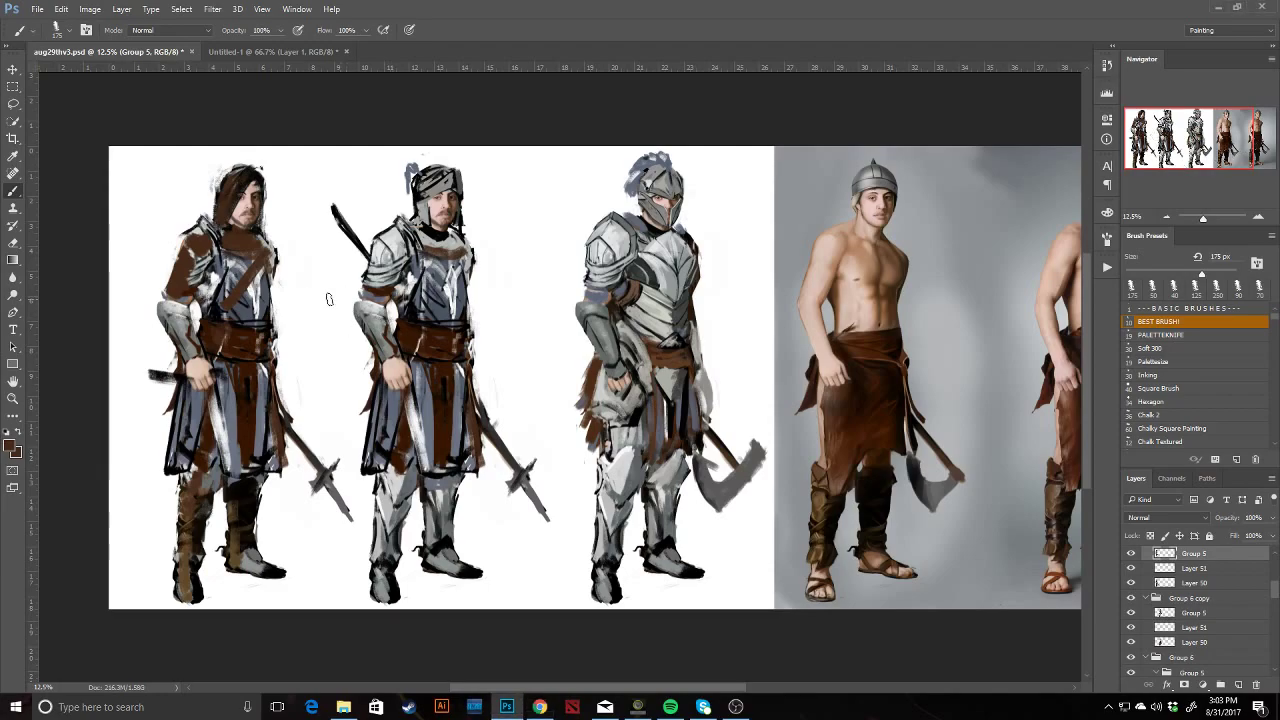
left_click(240, 246, "alt")
key("x")
left_click_drag(256, 316, 251, 300)
key("x")
left_click(254, 457, "alt")
mouse_move(252, 462)
left_mouse_down()
mouse_move(240, 470)
mouse_move(265, 469)
mouse_move(197, 440)
mouse_move(200, 410)
mouse_move(178, 469)
left_mouse_up()
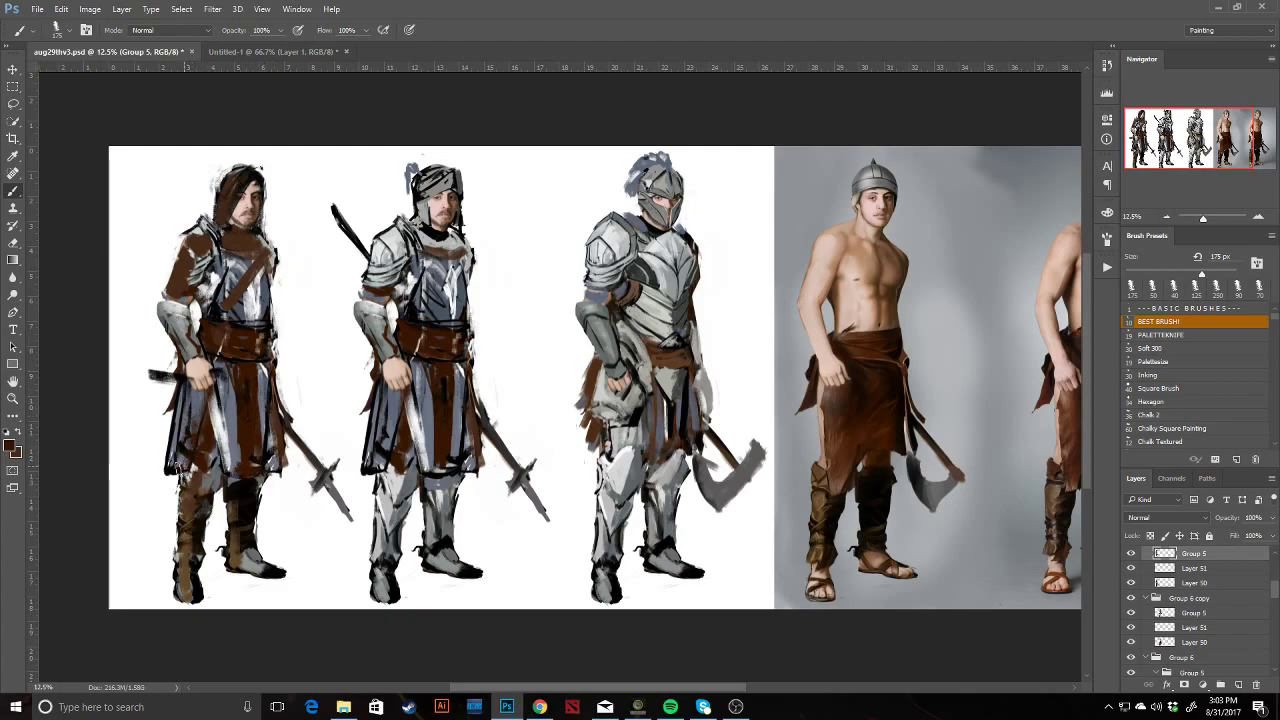
Repaint the duplicate's near skirt panel with sampled blue-grey and erase its heavy black outer outline.
left_click(177, 461, "alt")
left_click_drag(189, 412, 178, 469)
left_click(183, 445, "alt")
left_click_drag(187, 410, 175, 459)
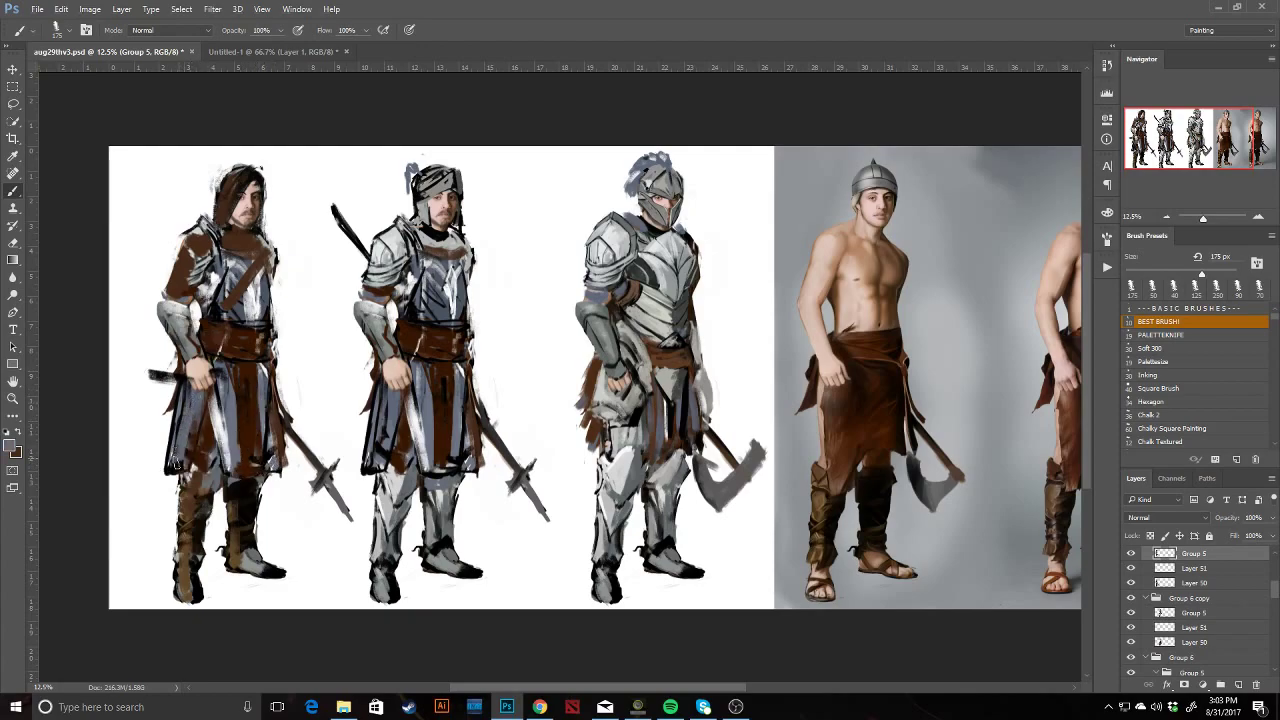
key("e")
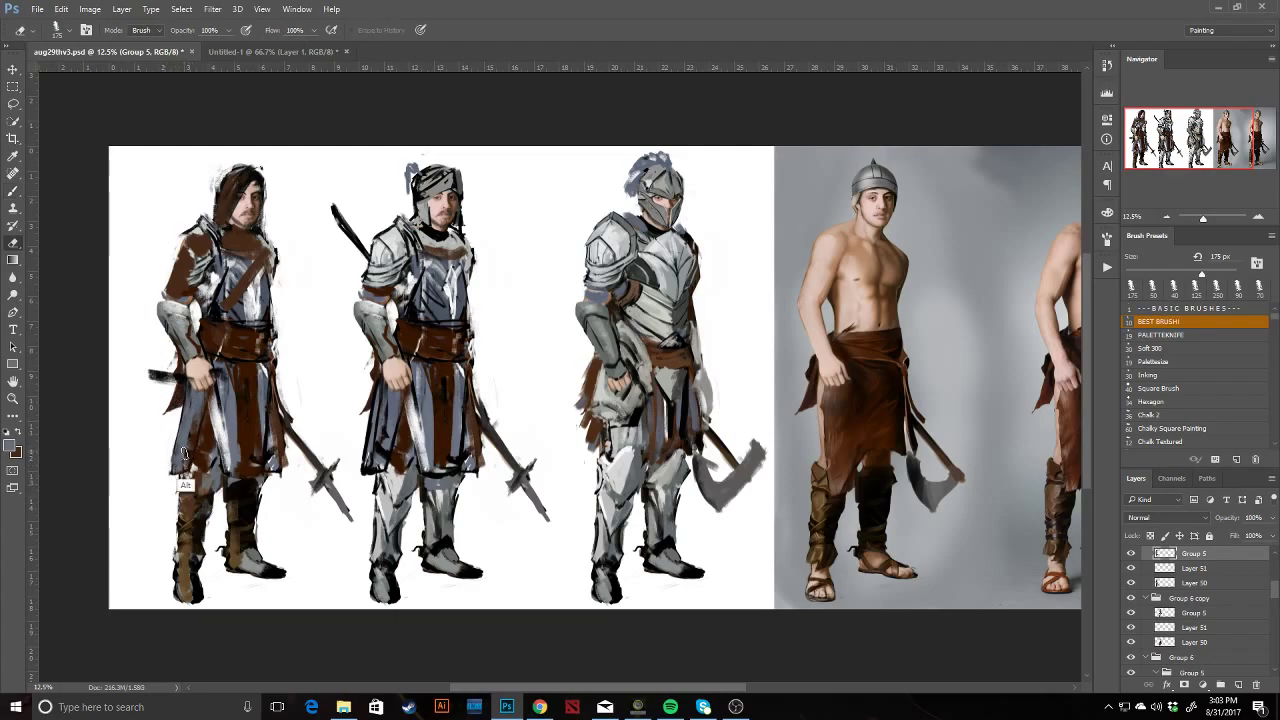
left_click(188, 453)
key("Return")
key("b")
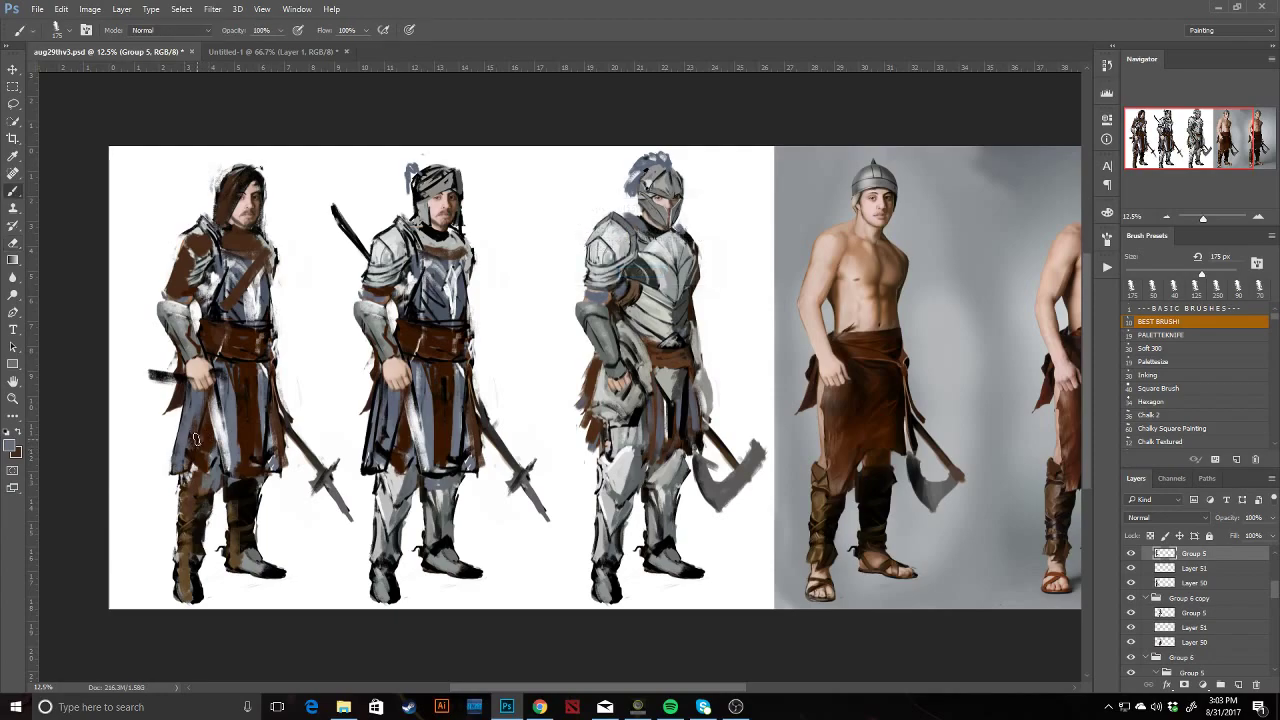
Reduce the brush to 50 px and paint a thin fold line down the duplicate's near skirt panel.
key("bracketleft")
key("bracketleft")
key("bracketleft")
key("bracketleft")
key("bracketleft")
key("bracketleft")
key("bracketleft")
key("bracketleft")
left_click_drag(196, 415, 187, 466)
Refine the duplicate's hood, near shoulder and chest strap with thin black outlines.
key("d")
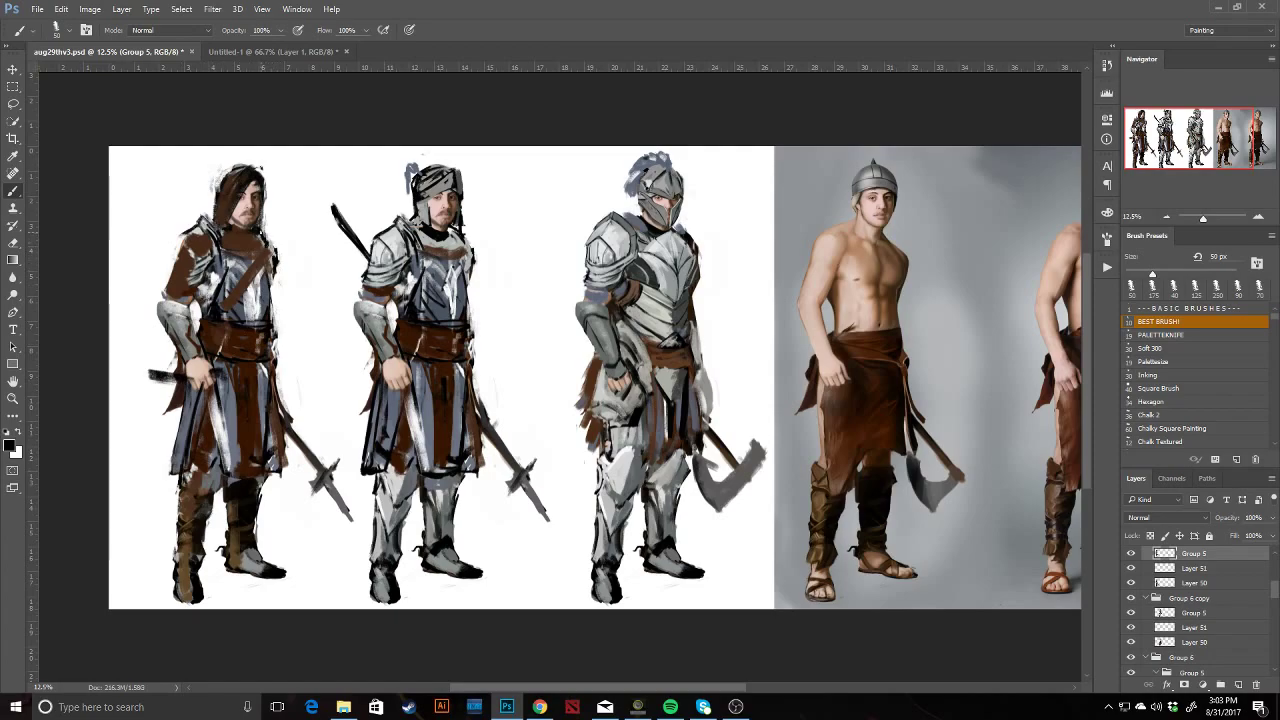
key("e")
key("b")
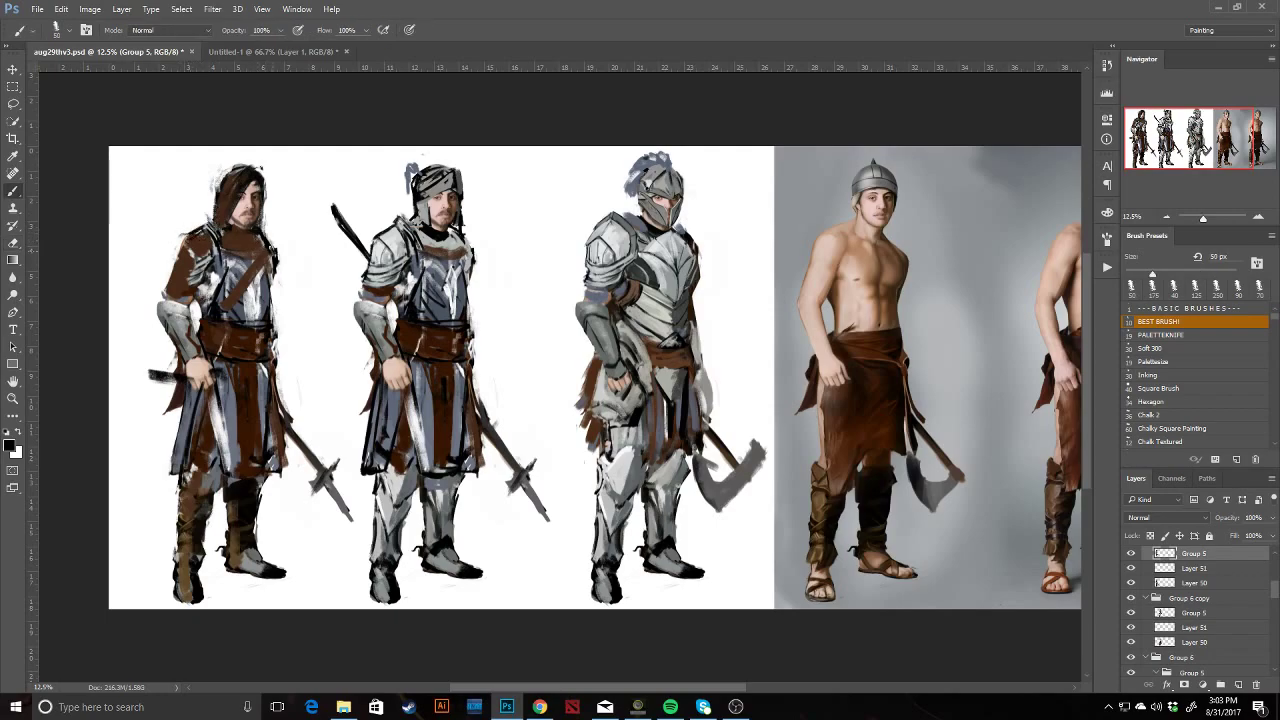
key("x")
key("x")
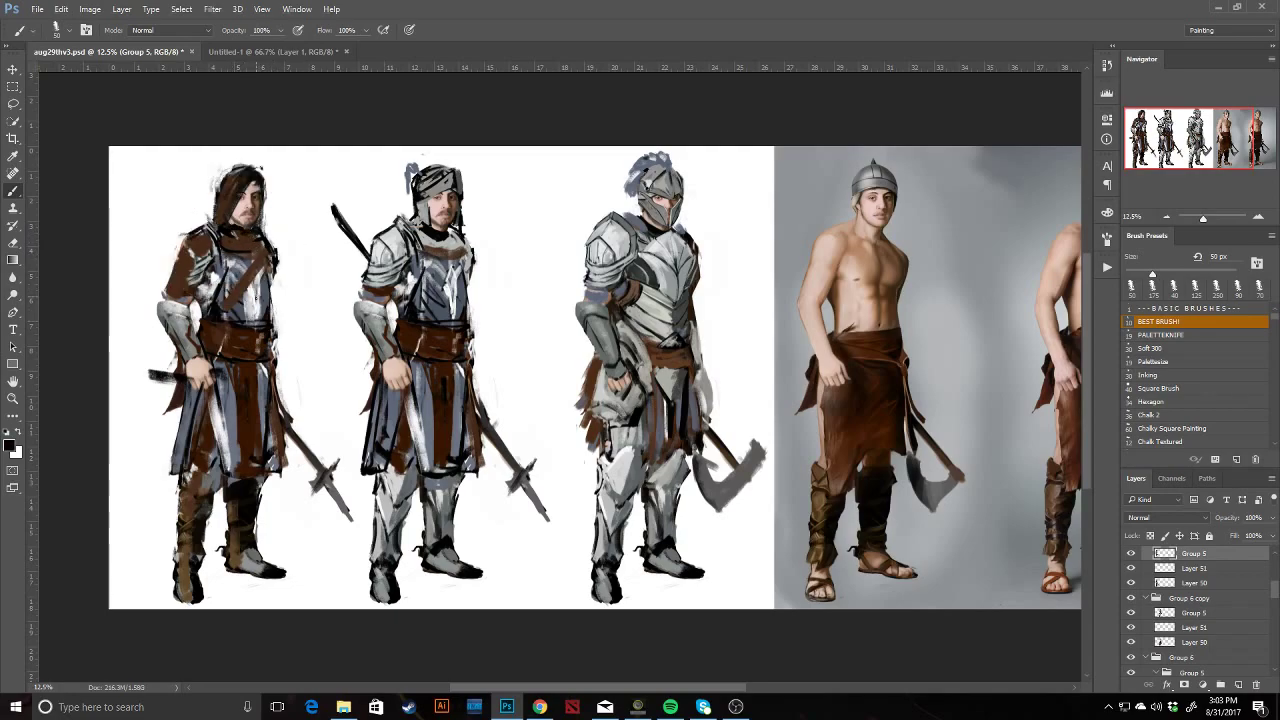
key("x")
key("x")
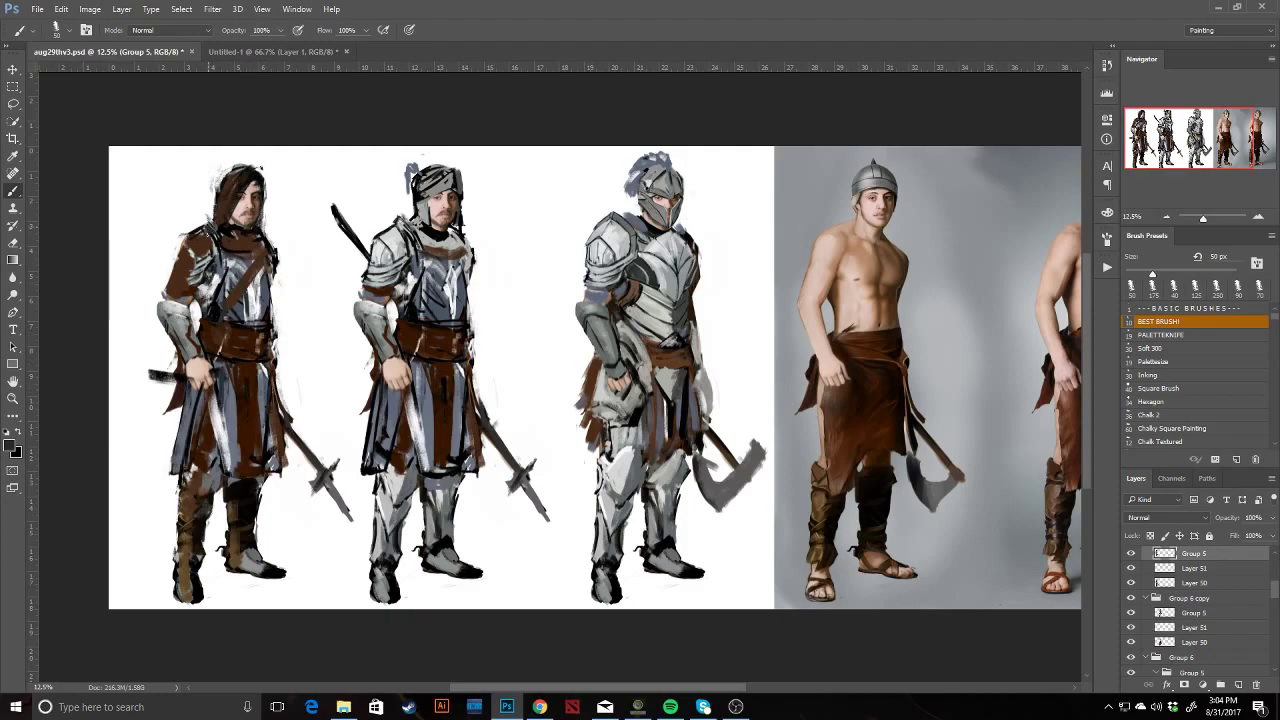
left_click(239, 305, "alt")
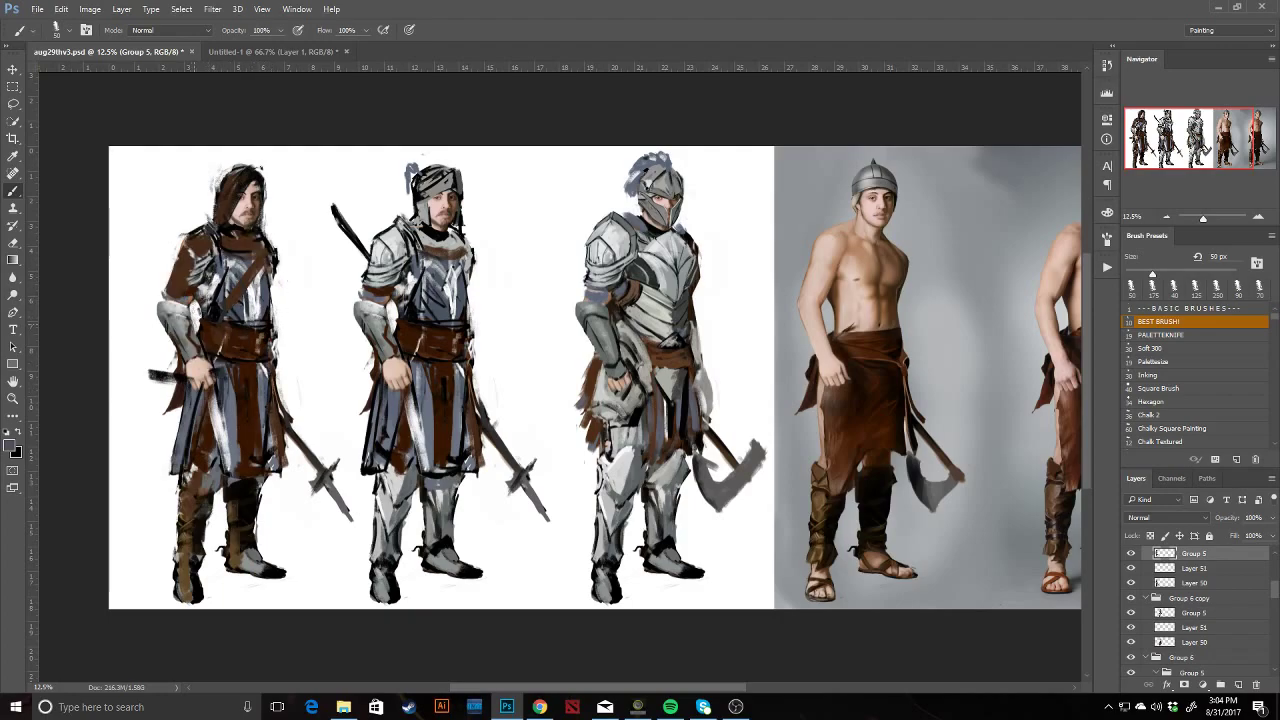
Paint a long brown cape outline from the duplicate's far shoulder down past the skirt, curving in at the bottom.
left_click(254, 282, "alt")
left_click_drag(272, 256, 275, 333)
left_click_drag(275, 282, 300, 492)
left_click_drag(280, 346, 282, 394)
left_click_drag(290, 450, 296, 486)
left_click_drag(278, 338, 282, 392)
mouse_move(296, 458)
left_mouse_down()
mouse_move(286, 498)
mouse_move(297, 500)
mouse_move(264, 489)
left_mouse_up()
Touch up the duplicate's near skirt edge with sampled brown and add light highlights to the brown shoulder.
left_click(285, 451, "alt")
left_click(229, 488, "alt")
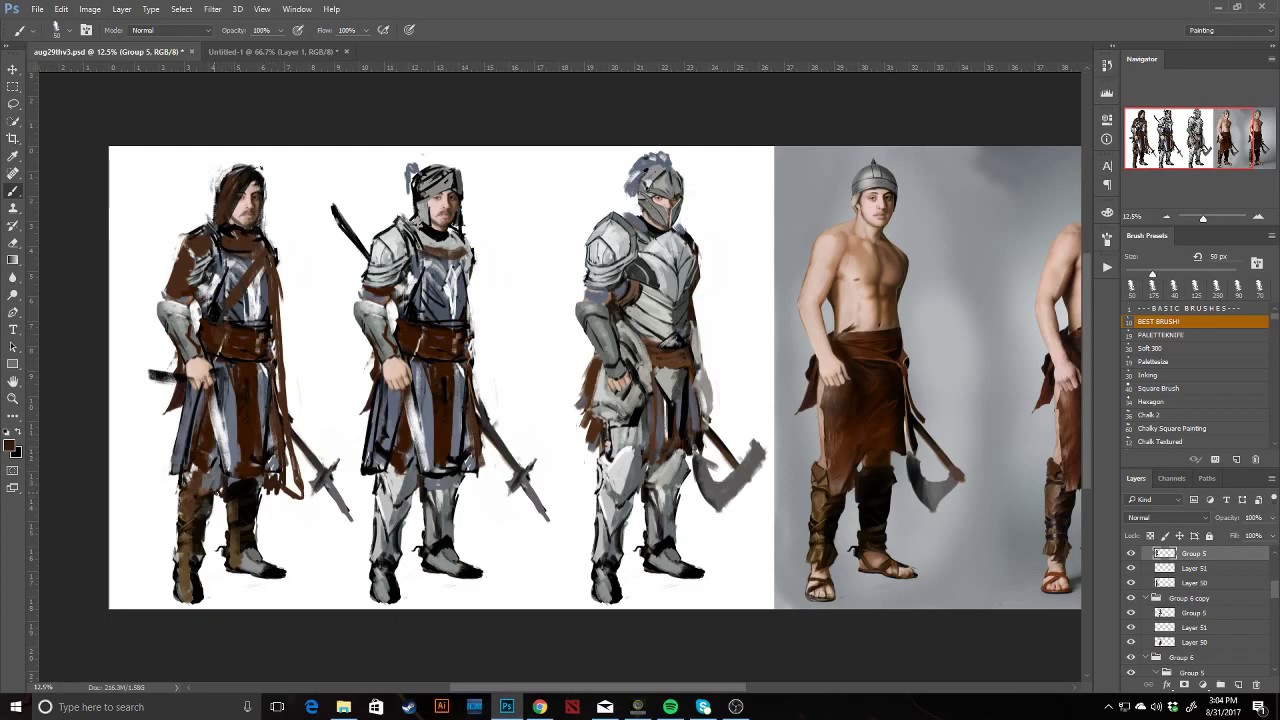
left_click_drag(176, 404, 177, 436)
key("d")
key("x")
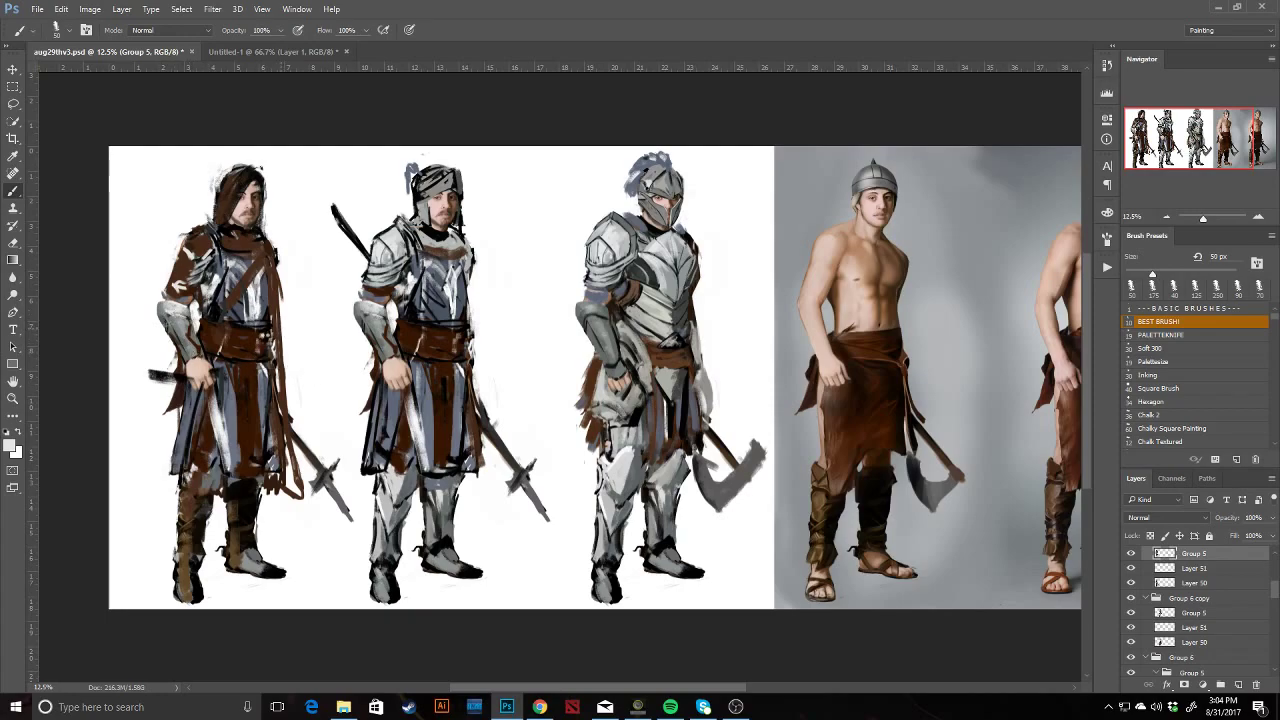
Flip the canvas horizontally and enlarge the brush to 125 px.
key("ctrl+shift+h")
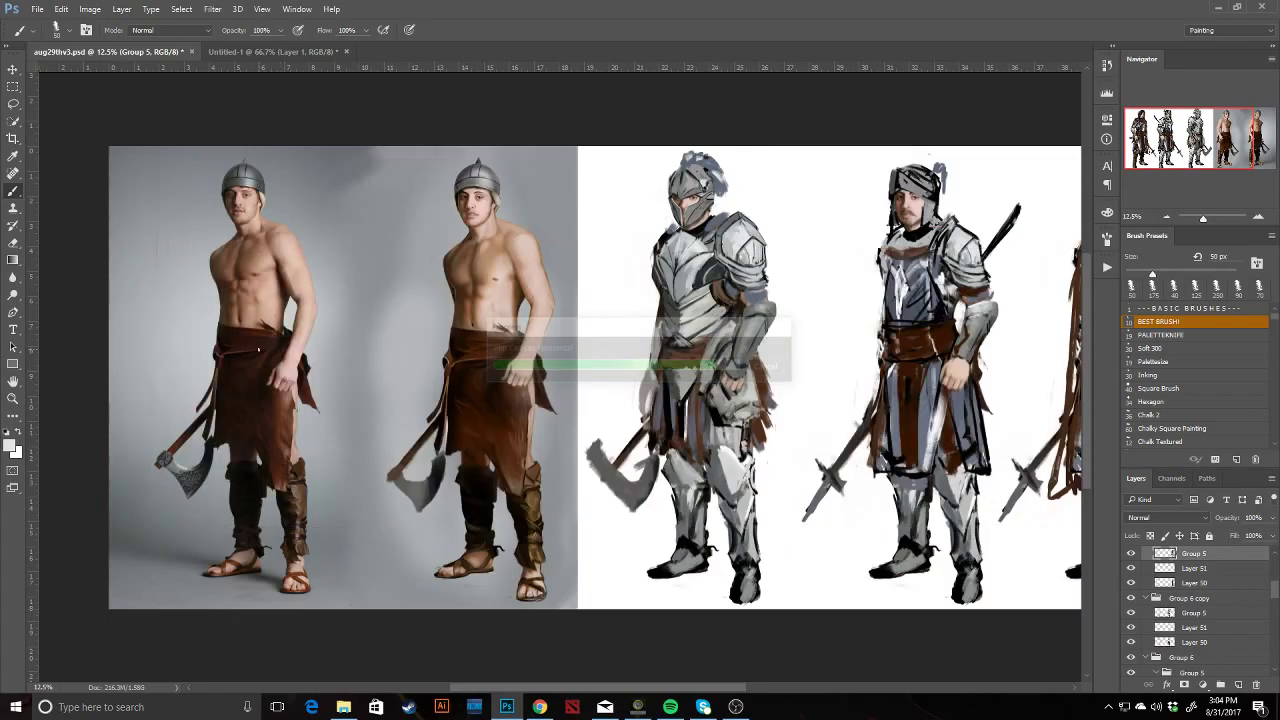
mouse_move(618, 349)
left_mouse_down()
mouse_move(566, 369)
mouse_move(340, 346)
mouse_move(565, 328)
left_mouse_up()
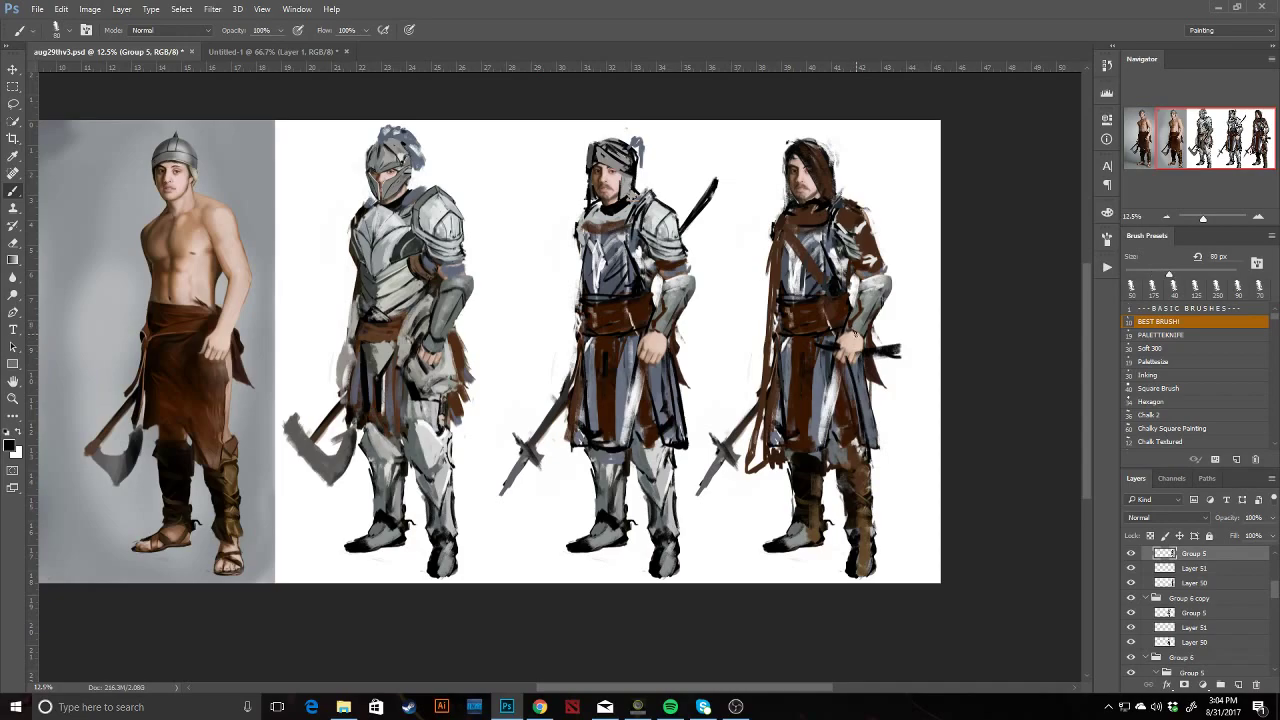
key("bracketright")
key("bracketright")
key("alt+Tab")
Paint sampled brown around the duplicate's hood and neck and thicken the black hilt beside its hand.
left_click(791, 207, "alt")
mouse_move(791, 210)
left_mouse_down()
mouse_move(786, 158)
mouse_move(834, 174)
mouse_move(836, 190)
left_mouse_up()
left_click(827, 174, "alt")
key("x")
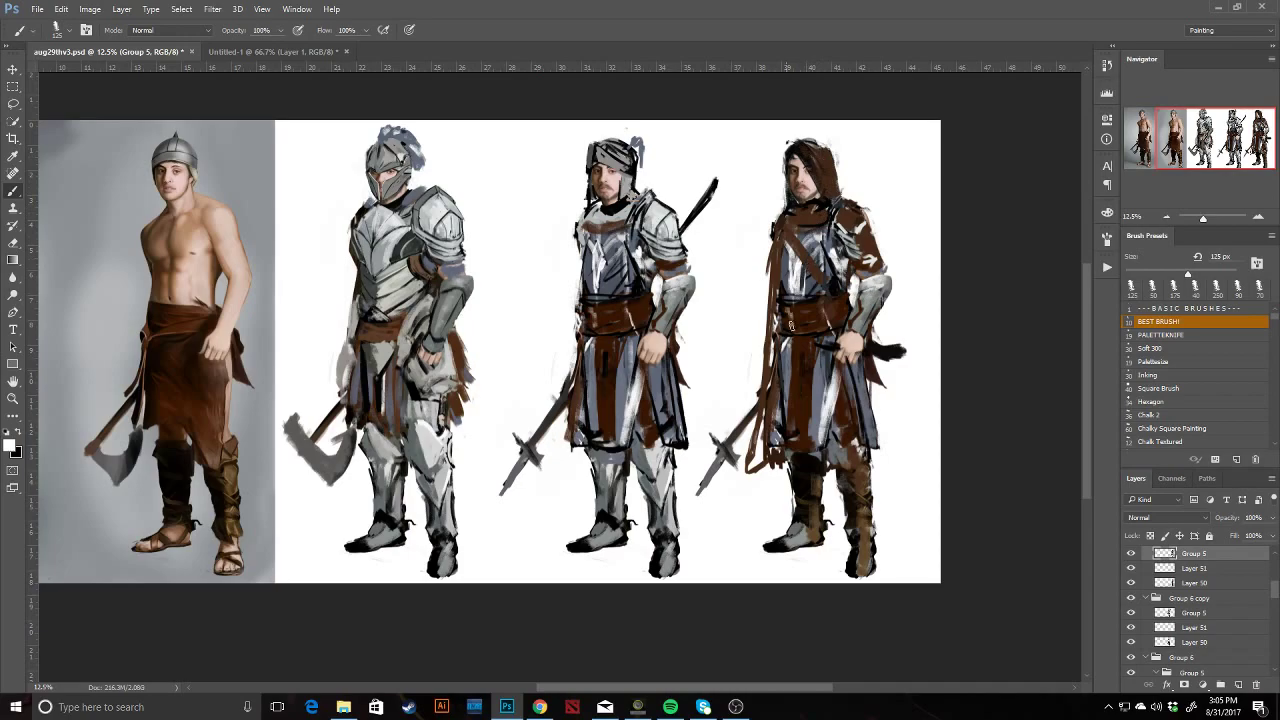
Sample lighter brown from the leather boots and fill the duplicate's long hanging cape with it.
left_click(856, 485, "alt")
left_click(217, 490, "alt")
left_click_drag(832, 178, 838, 196)
mouse_move(772, 264)
left_mouse_down()
mouse_move(759, 420)
mouse_move(771, 314)
mouse_move(776, 385)
mouse_move(752, 465)
mouse_move(758, 455)
left_mouse_up()
key("e")
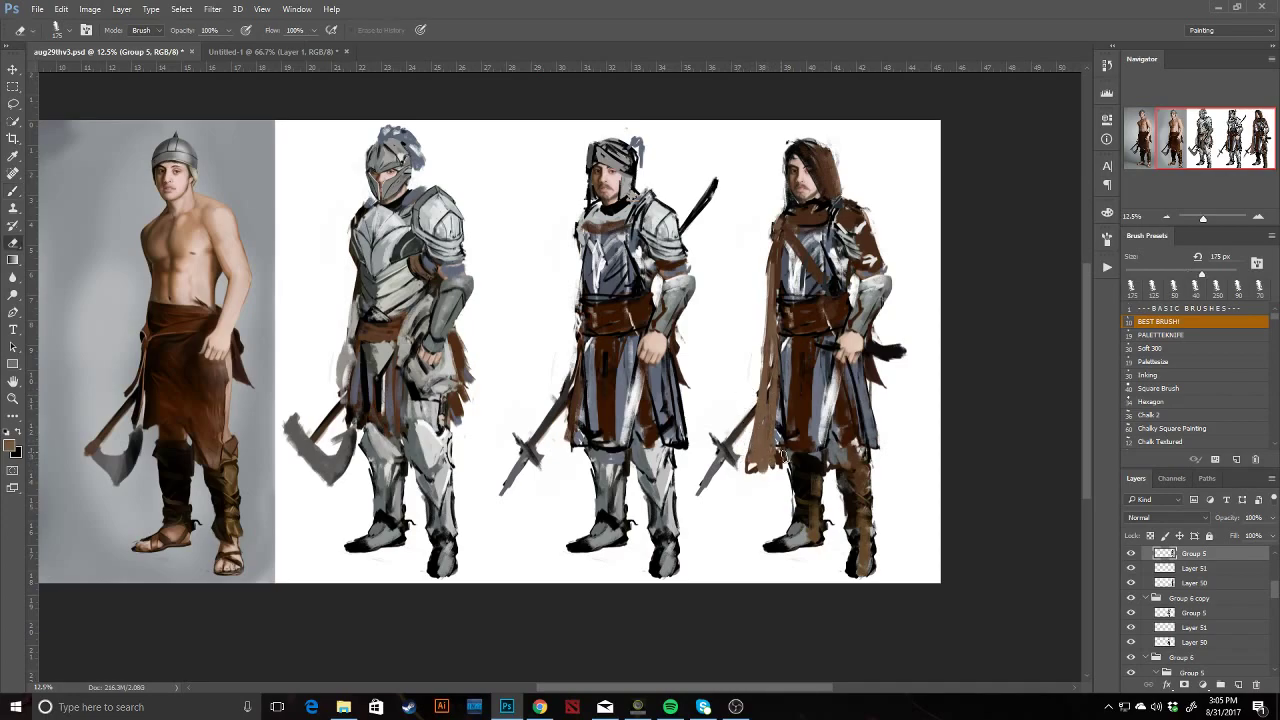
Paint the weapon's shaft in black diagonally across the lower part of the duplicate's cape.
key("b")
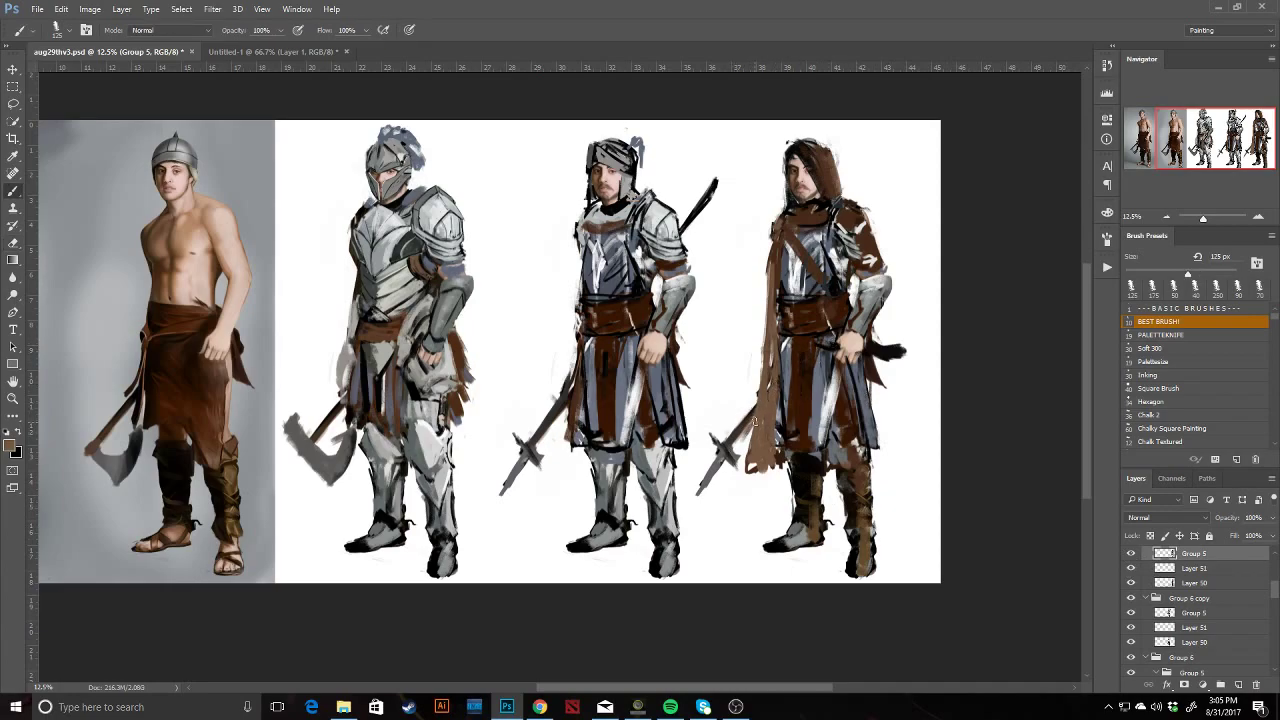
key("d")
left_click_drag(776, 386, 726, 440)
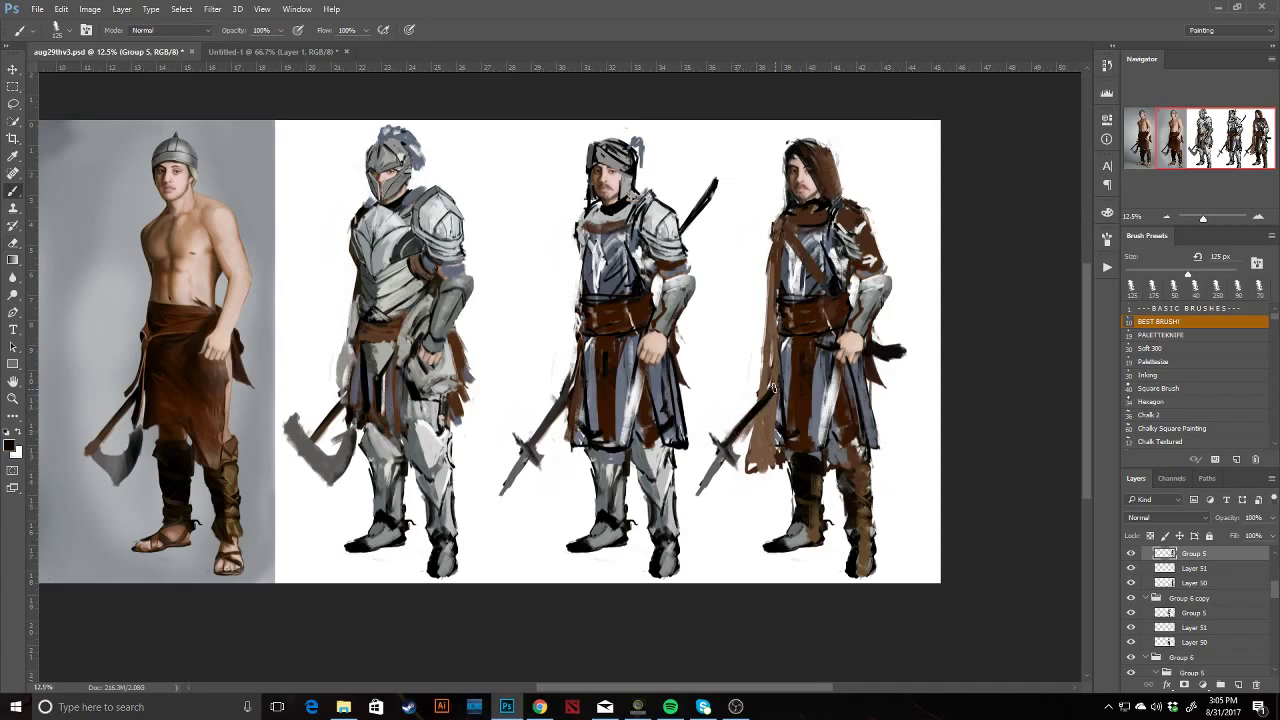
key("x")
mouse_move(770, 394)
left_mouse_down()
mouse_move(733, 434)
mouse_move(779, 381)
left_mouse_up()
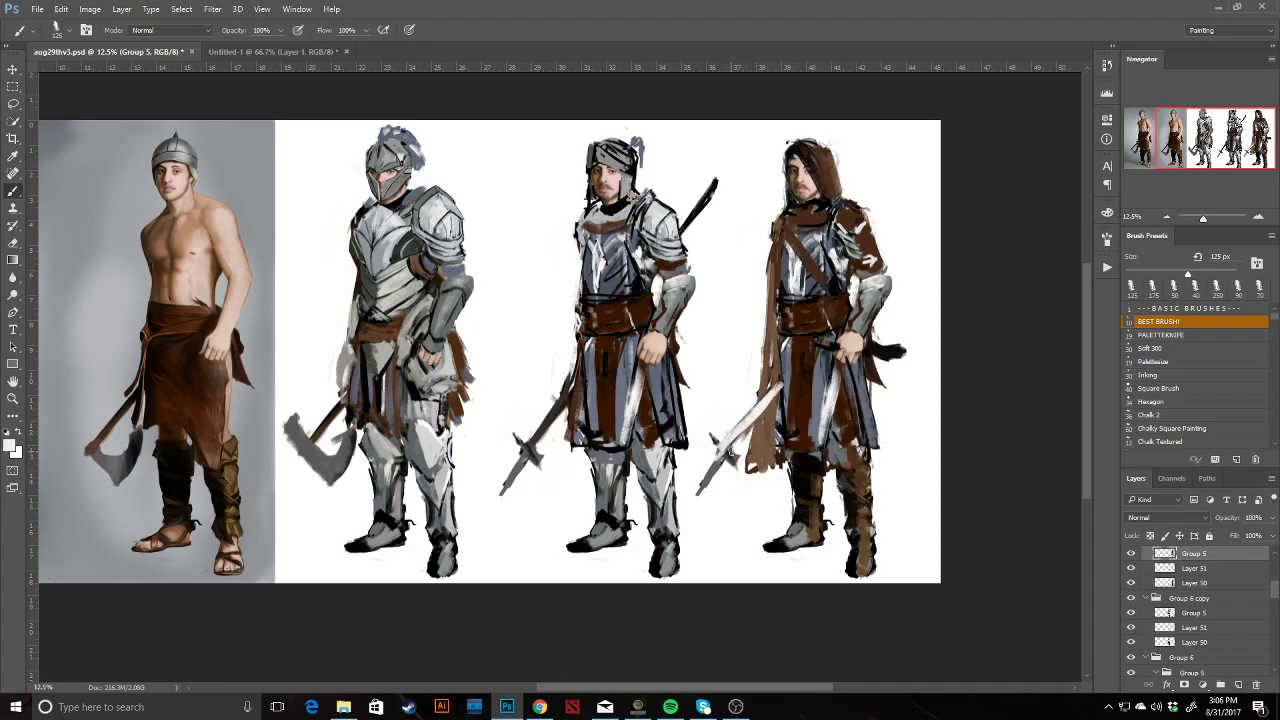
key("ctrl+alt+z")
key("ctrl+alt+z")
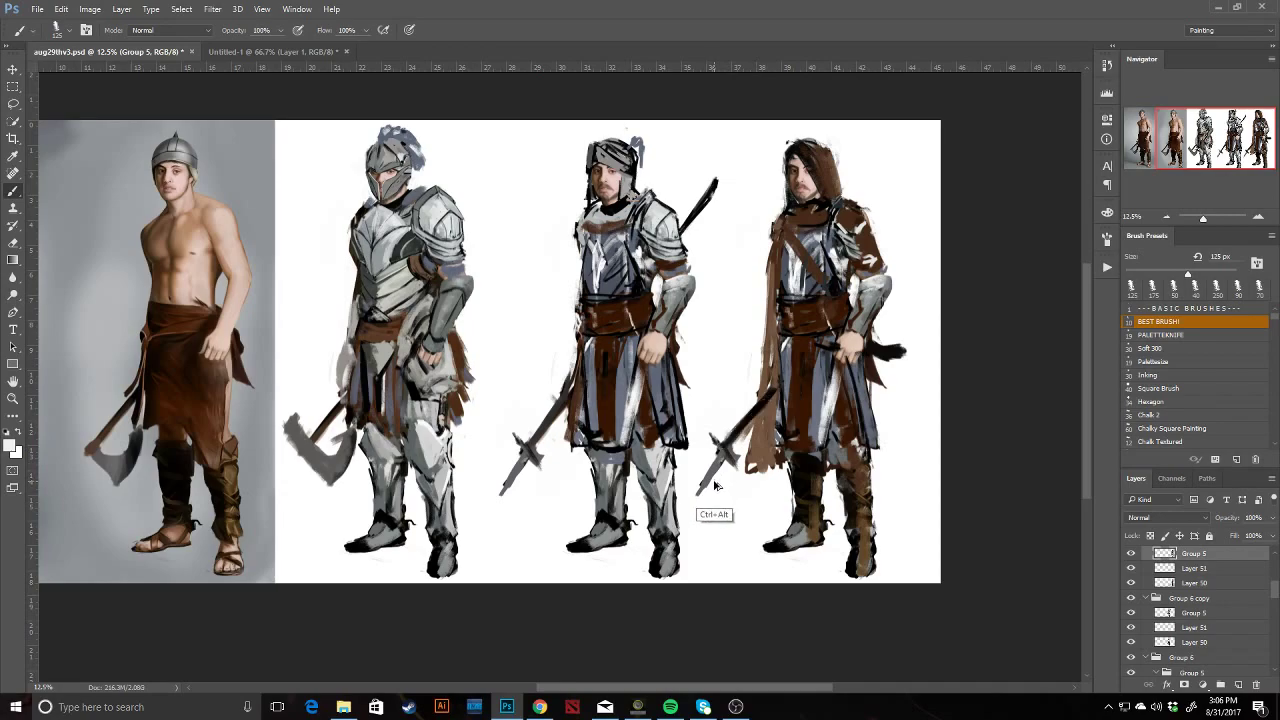
Erase the sword blade and crossguard from the hooded figure to uncover the axe head, comparing before and after with undo and redo.
key("e")
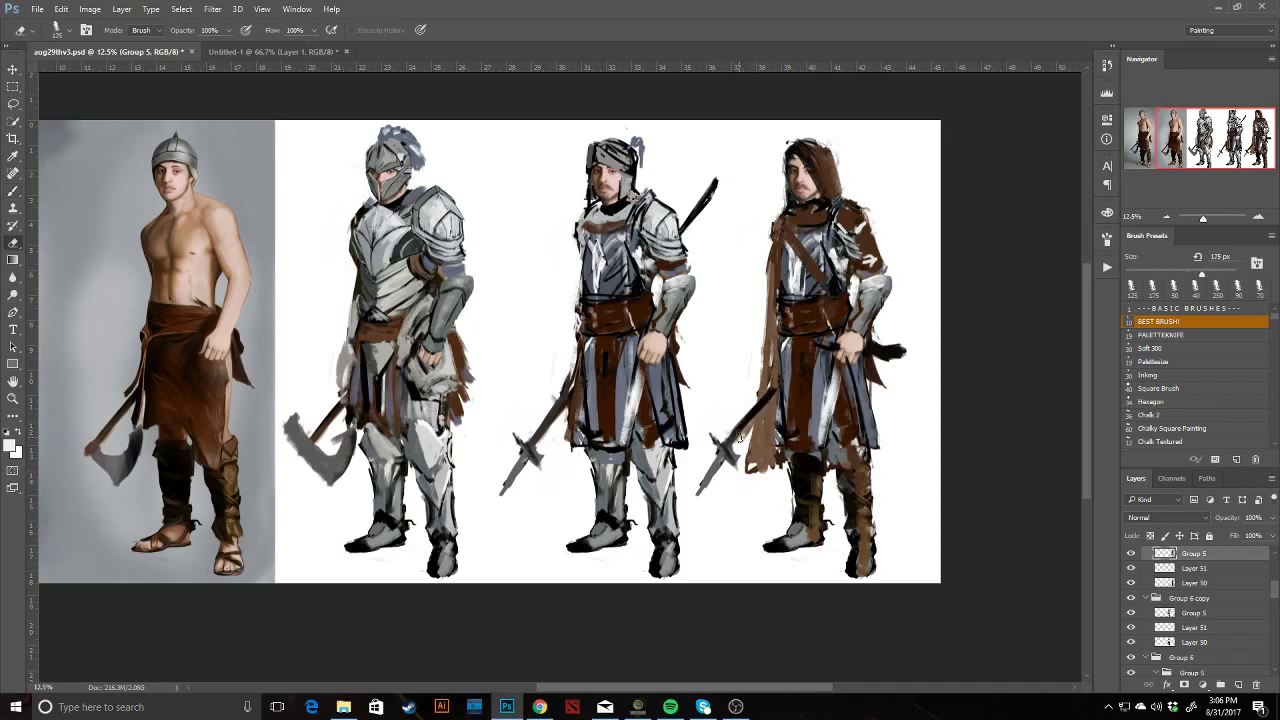
mouse_move(718, 471)
left_mouse_down()
mouse_move(712, 448)
mouse_move(745, 445)
mouse_move(742, 462)
mouse_move(764, 466)
left_mouse_up()
key("ctrl+alt+z")
key("ctrl+alt+z")
key("ctrl+shift+z")
key("ctrl+shift+z")
key("b")
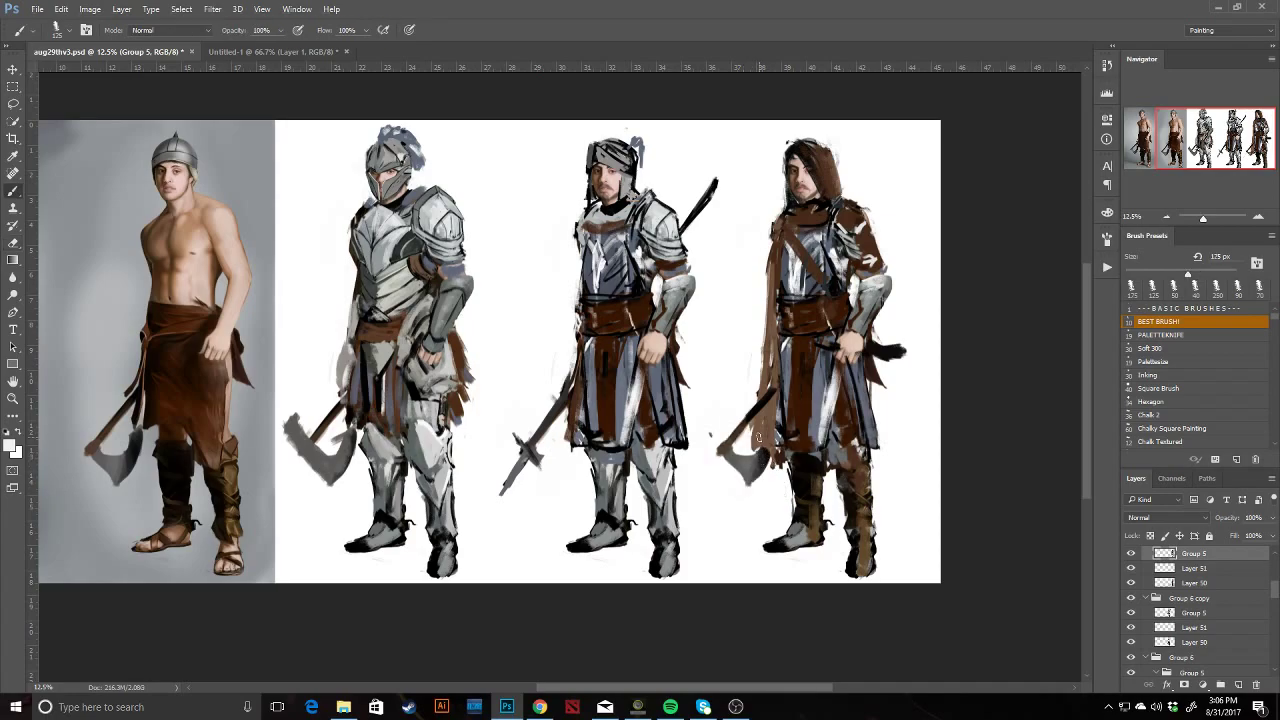
Repaint the hooded figure's long hanging cape as a narrower strip in a lighter brown sampled from its lower end.
left_click(765, 438, "alt")
key("e")
key("b")
left_click_drag(773, 238, 768, 336)
Paint strokes from the hooded figure's shoulder down to the forearm with colours sampled from the shoulder.
left_click(851, 211, "alt")
left_click(836, 210, "alt")
mouse_move(834, 214)
left_mouse_down()
mouse_move(832, 250)
mouse_move(855, 248)
mouse_move(868, 305)
left_mouse_up()
left_click(870, 314, "alt")
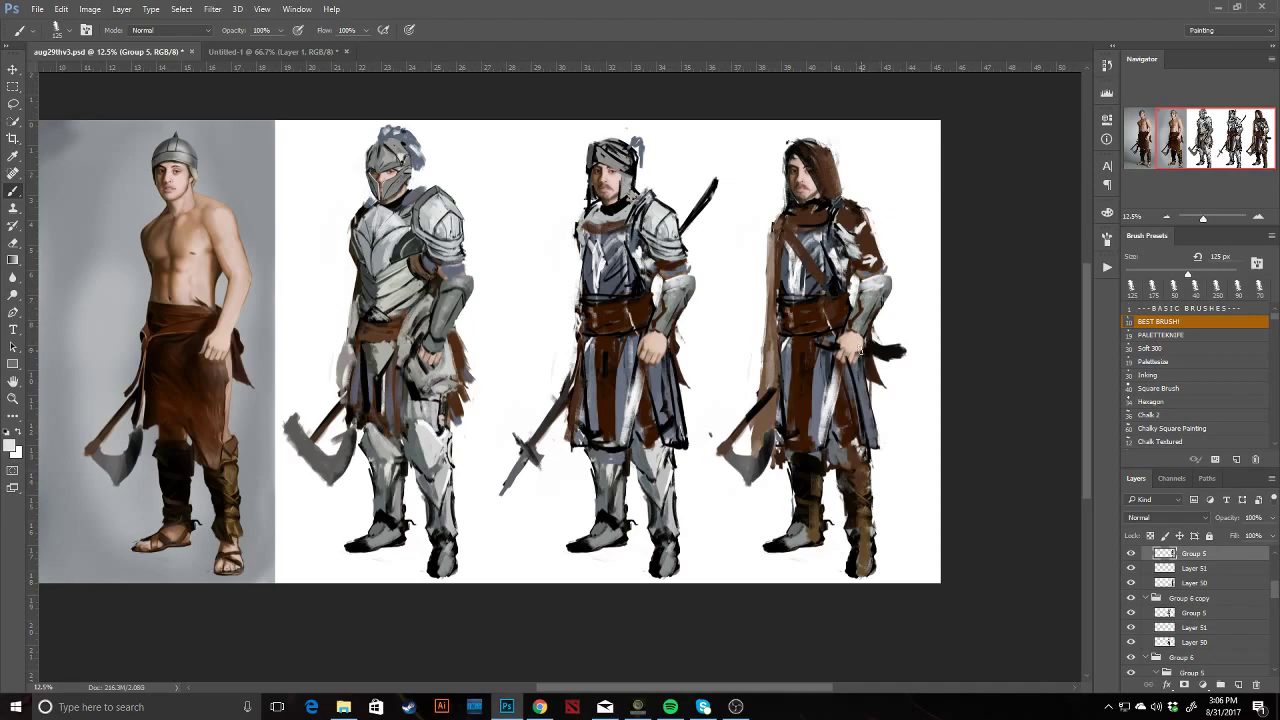
Clean up the edge of the hooded figure's forearm armour with the eraser.
scroll(862, 346, "down", 1)
key("e")
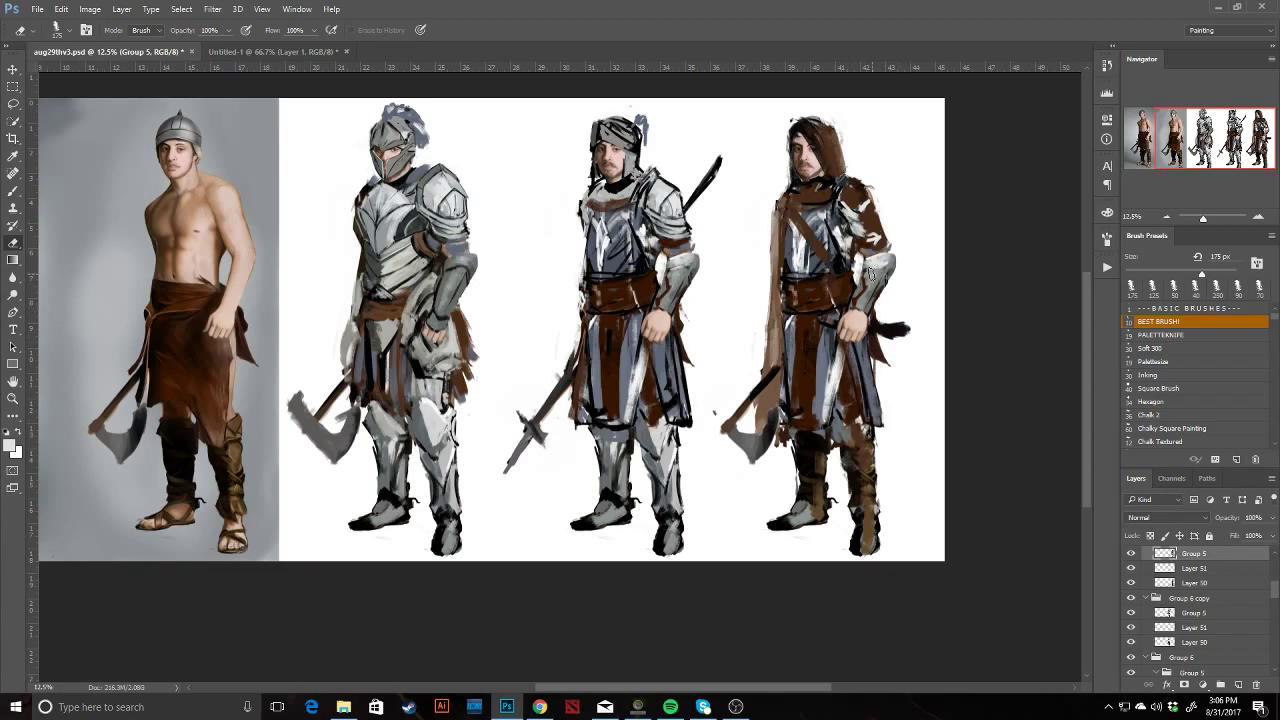
left_click(880, 308)
key("Return")
key("b")
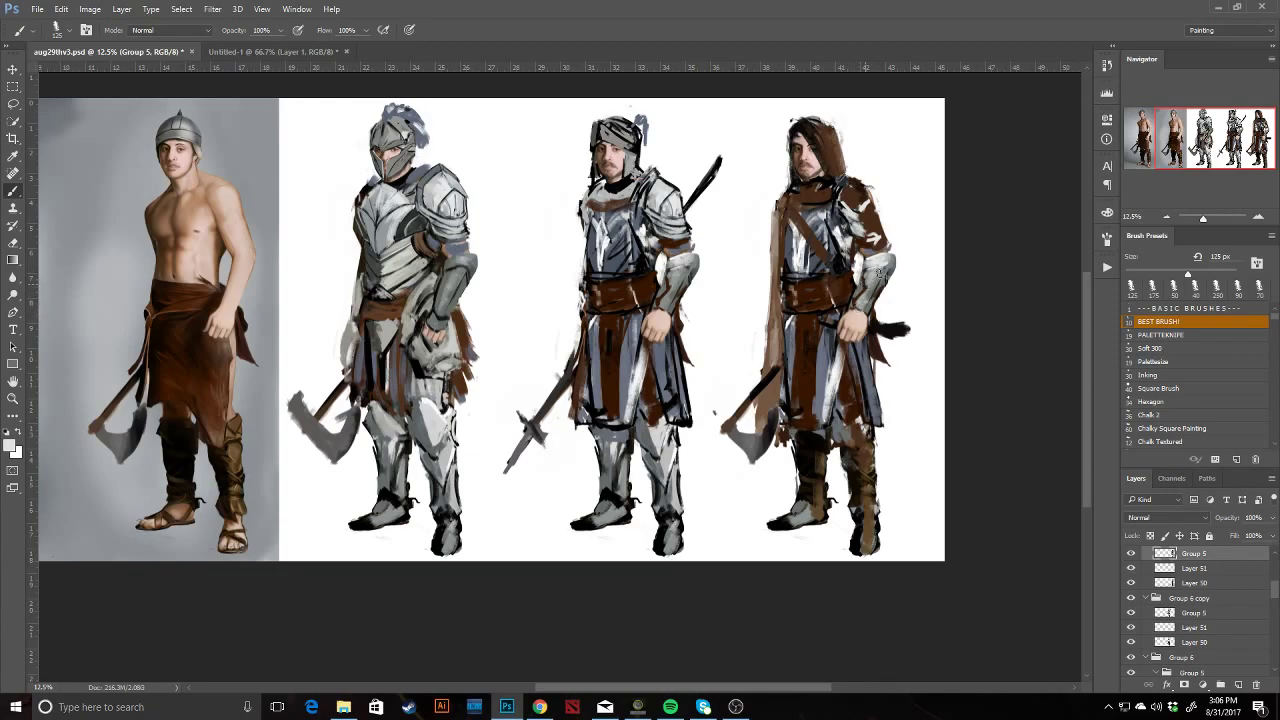
Reduce the brush to 45 px and paint fine detail strokes from the hooded figure's forearm down to the skirt.
key("x")
key("bracketleft")
key("bracketleft")
key("bracketleft")
key("bracketleft")
key("bracketleft")
key("bracketleft")
key("bracketleft")
key("x")
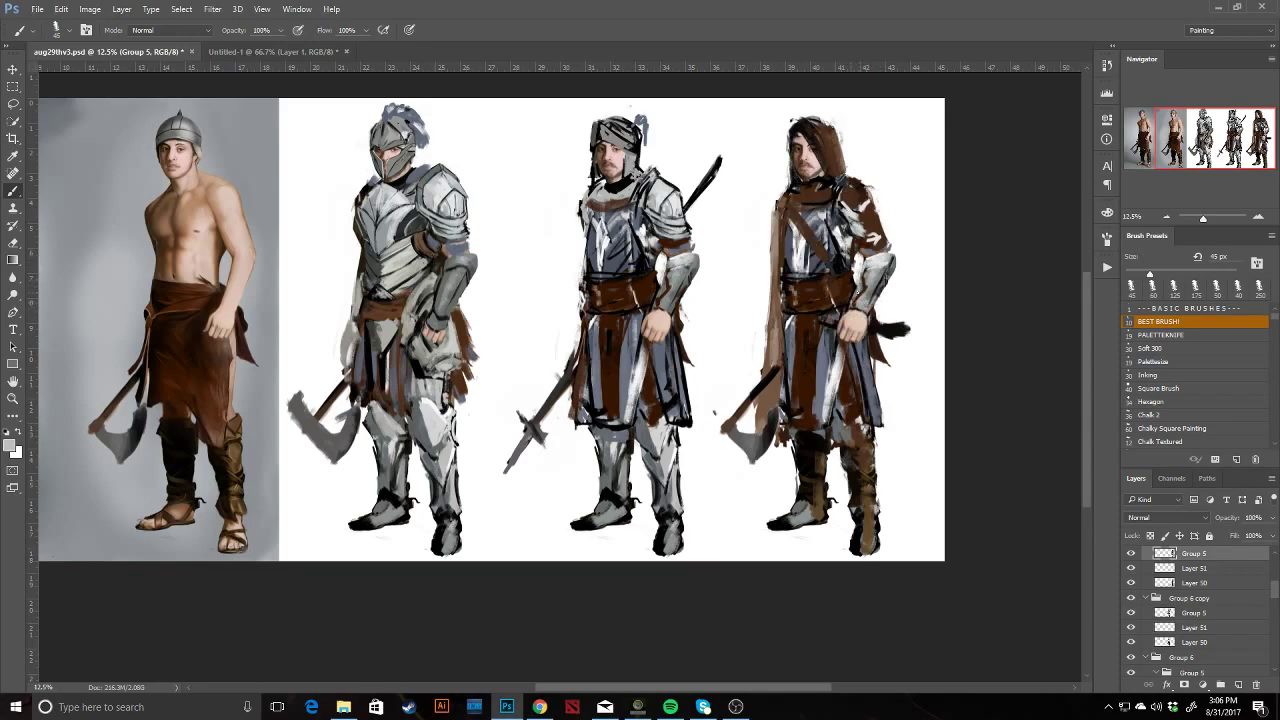
mouse_move(885, 282)
left_mouse_down()
mouse_move(870, 310)
mouse_move(1001, 239)
mouse_move(921, 333)
mouse_move(881, 332)
mouse_move(892, 311)
mouse_move(868, 327)
mouse_move(851, 447)
left_mouse_up()
key("ctrl+space")
key("v")
left_click_drag(854, 290, 911, 283)
key("ctrl+z")
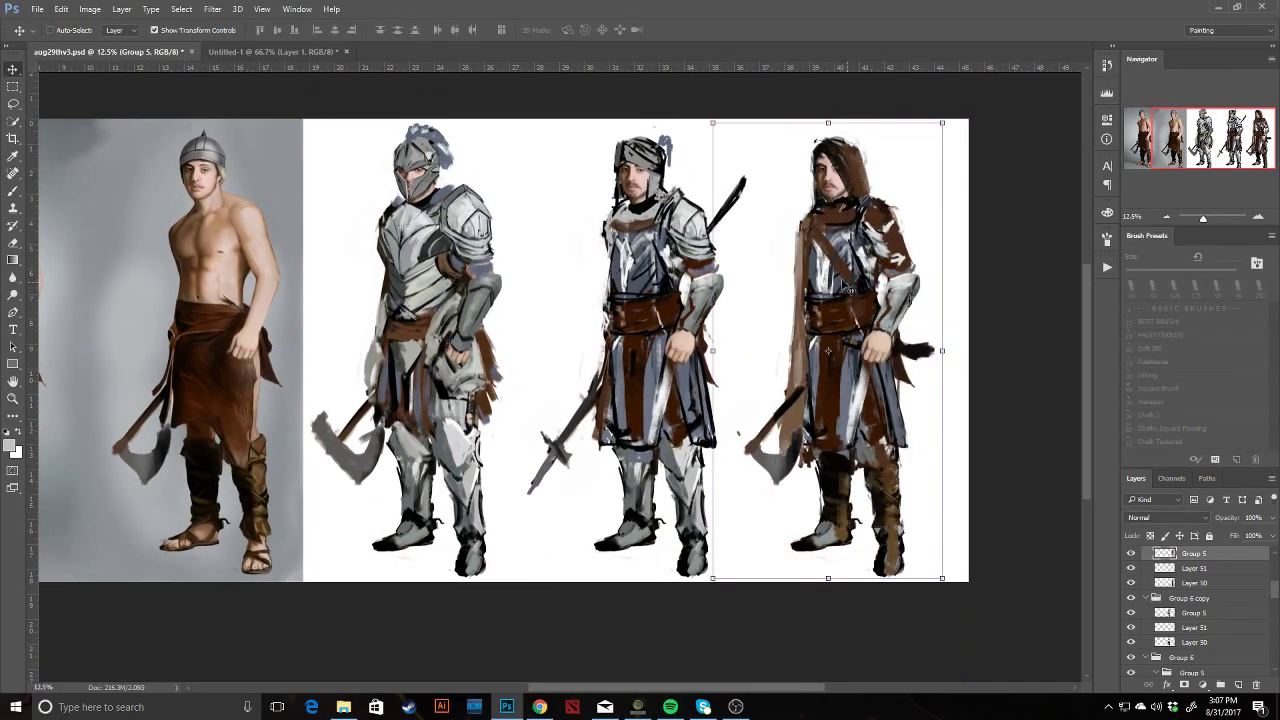
Paint dark fold lines along the hooded figure's hanging cape with colours sampled from the collar and cape.
key("b")
left_click(815, 217, "alt")
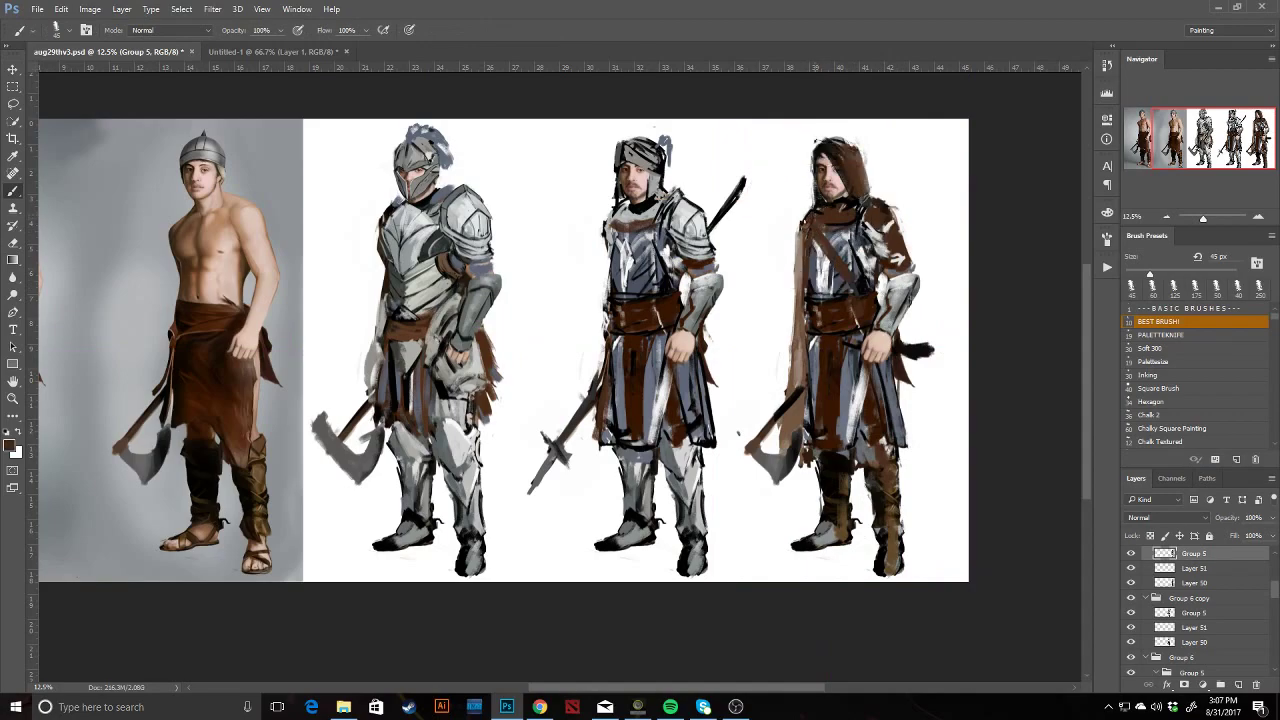
left_click(800, 234, "alt")
left_click_drag(801, 232, 796, 348)
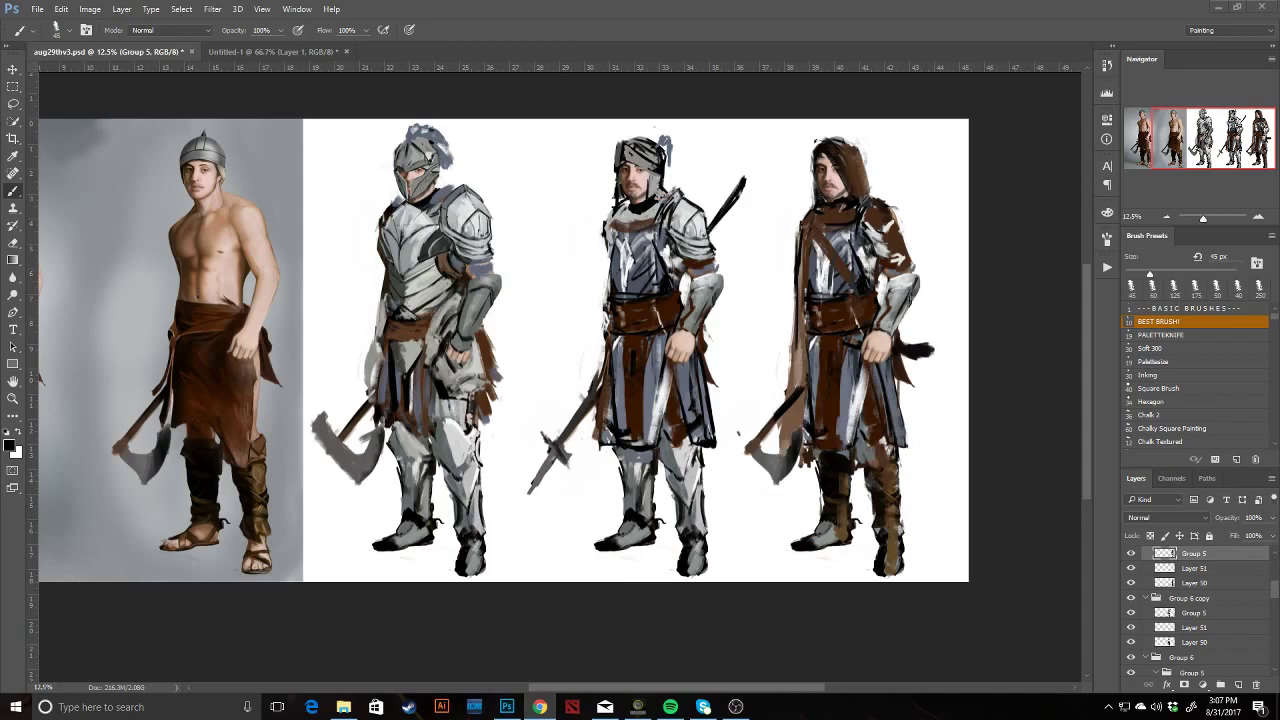
left_click(1146, 148)
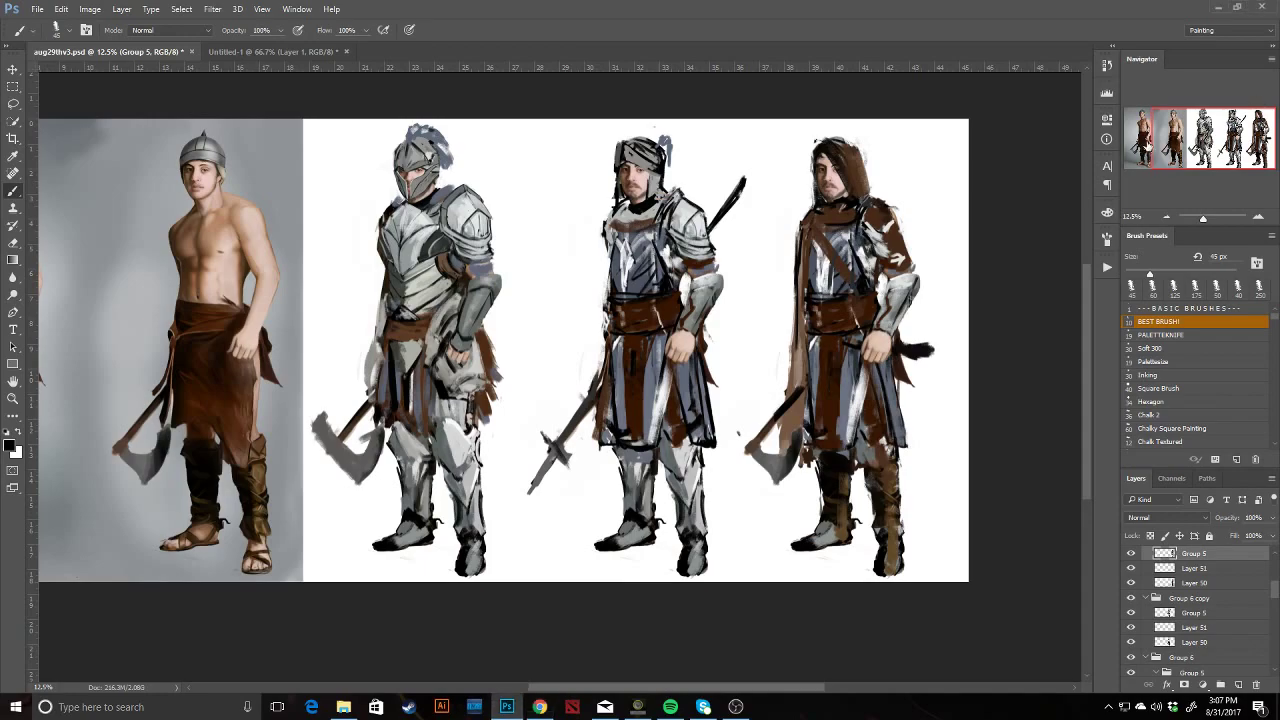
Refine the inner edge of the hood beside the hooded figure's face with dark brush strokes.
key("e")
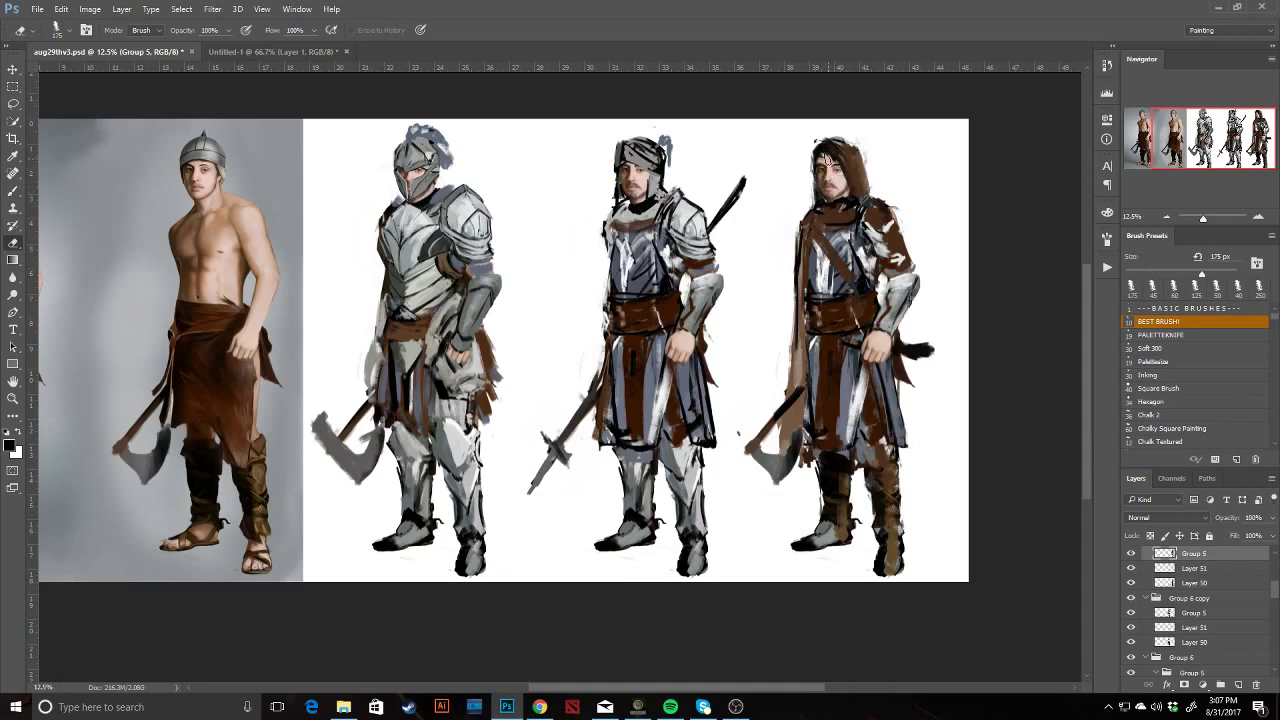
key("b")
mouse_move(857, 160)
left_mouse_down()
mouse_move(866, 198)
mouse_move(864, 186)
left_mouse_up()
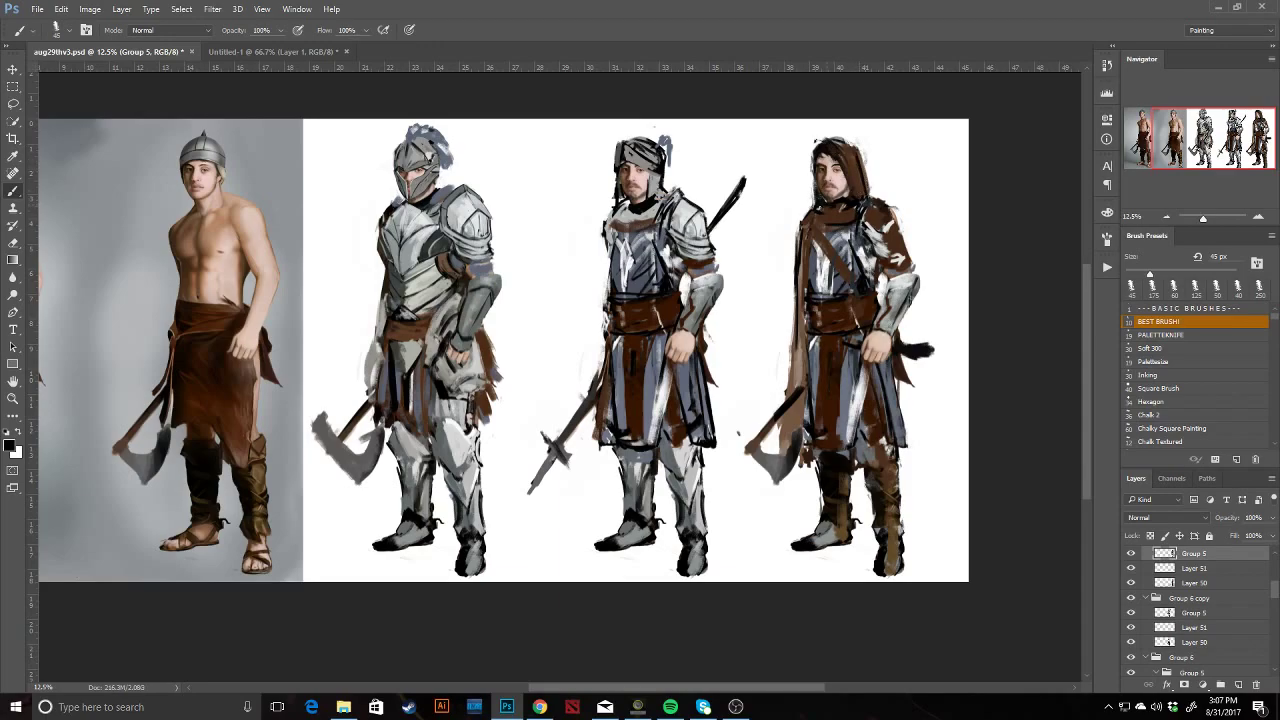
Paint strokes on the side and front panels of the hooded figure's skirt, using a sampled grey.
key("space")
mouse_move(664, 274)
left_mouse_down()
mouse_move(726, 212)
mouse_move(726, 272)
left_mouse_up()
left_click_drag(944, 368, 956, 394)
left_click(956, 390, "alt")
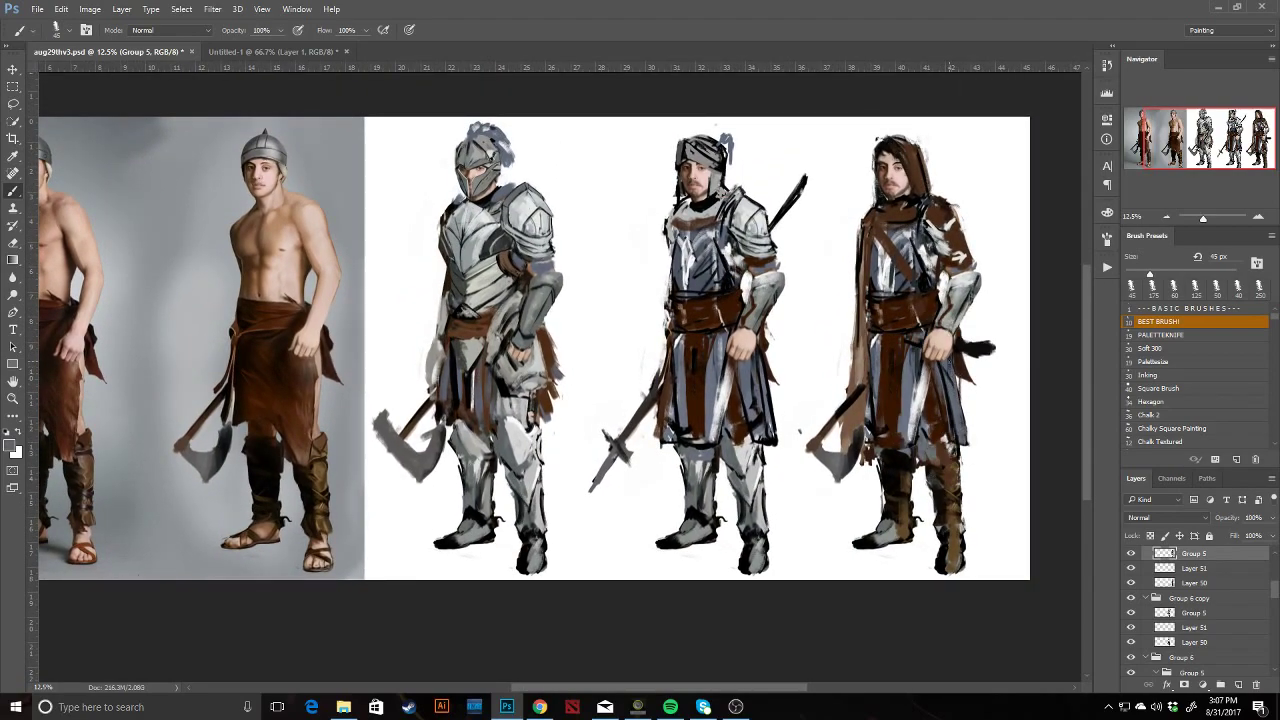
mouse_move(921, 410)
left_mouse_down()
mouse_move(921, 388)
mouse_move(965, 406)
mouse_move(966, 422)
left_mouse_up()
mouse_move(848, 297)
left_mouse_down()
mouse_move(894, 300)
mouse_move(857, 274)
mouse_move(866, 281)
mouse_move(849, 294)
left_mouse_up()
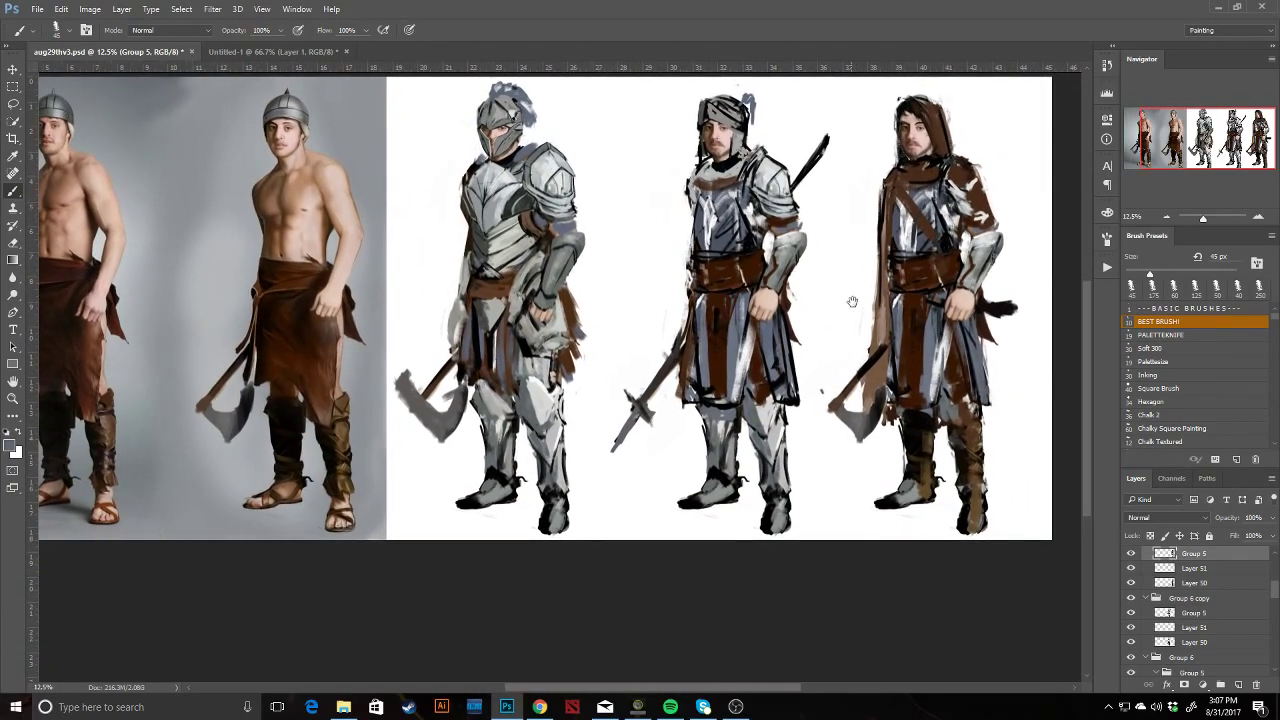
Touch up the lower cape of the hooded figure with colours sampled from the cape and hand.
left_click(884, 349, "alt")
left_click_drag(879, 346, 888, 340)
left_click(956, 302, "alt")
left_click(880, 349, "alt")
Paint a thin white streak down the upper part of the hooded figure's hanging cape at 16.67% zoom.
key("z")
left_click(912, 339, "alt")
left_click(843, 397)
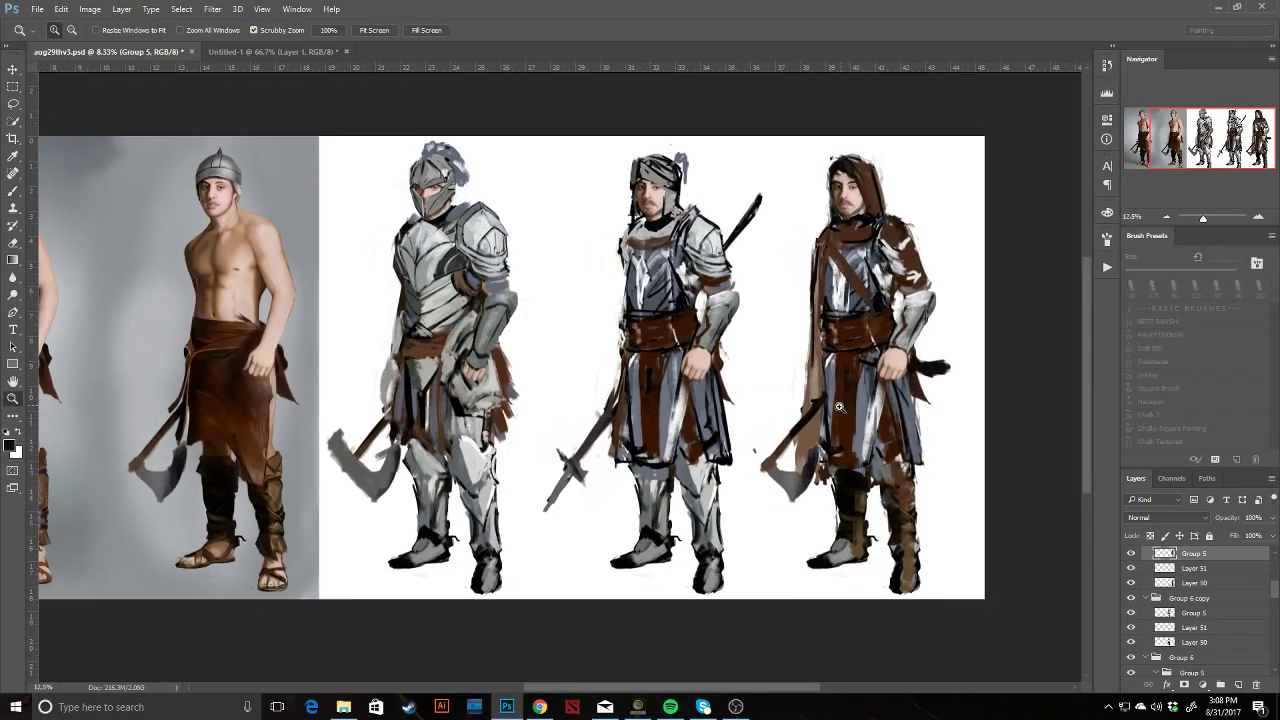
key("b")
key("b")
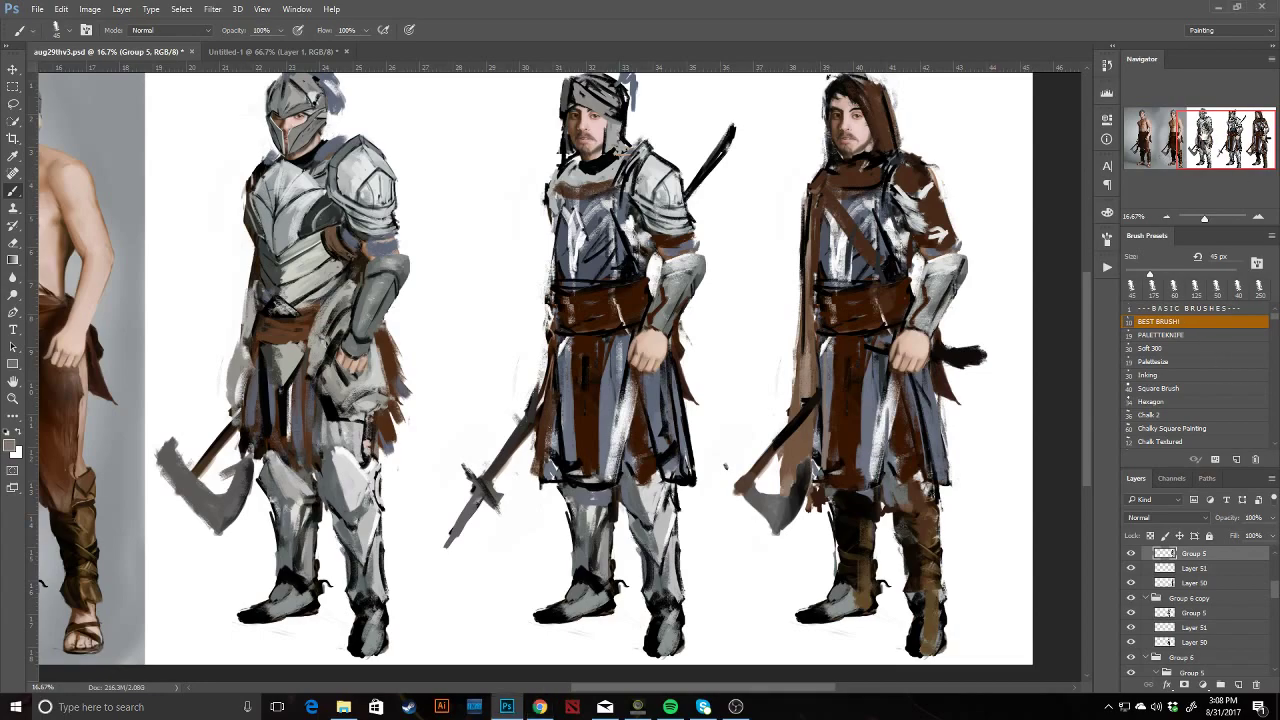
left_click_drag(560, 376, 608, 394)
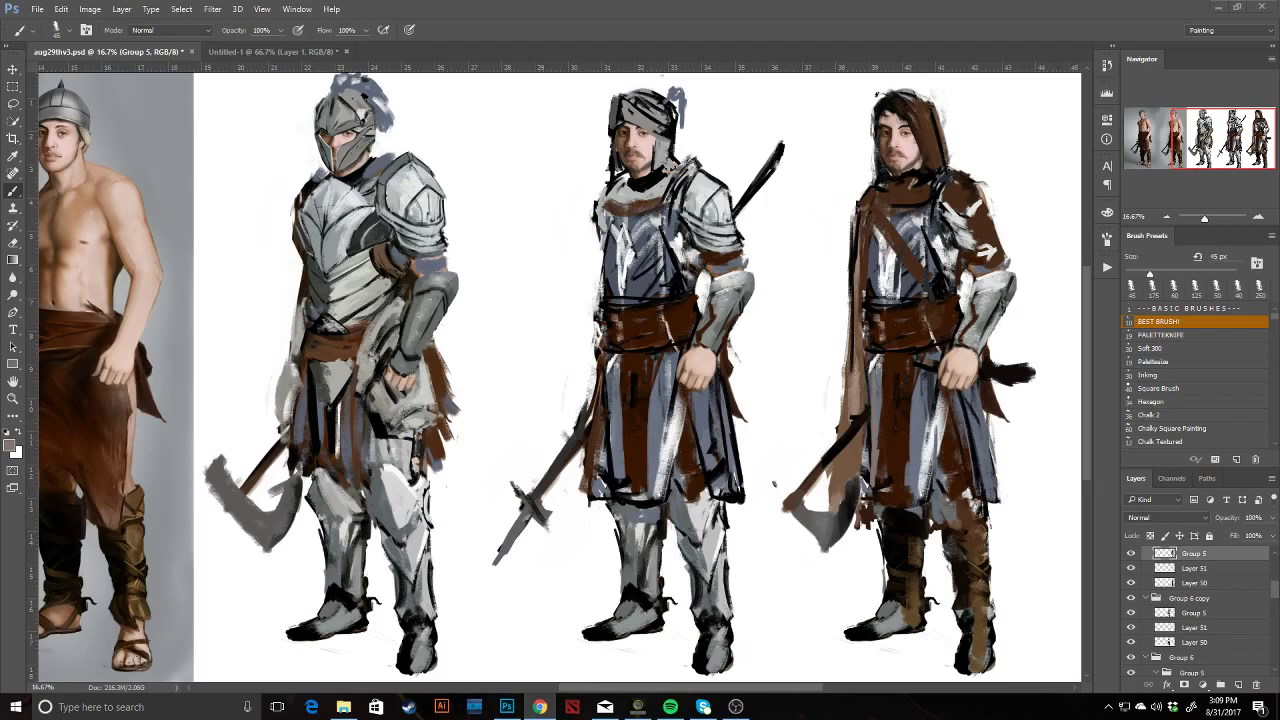
left_click(1164, 136)
key("x")
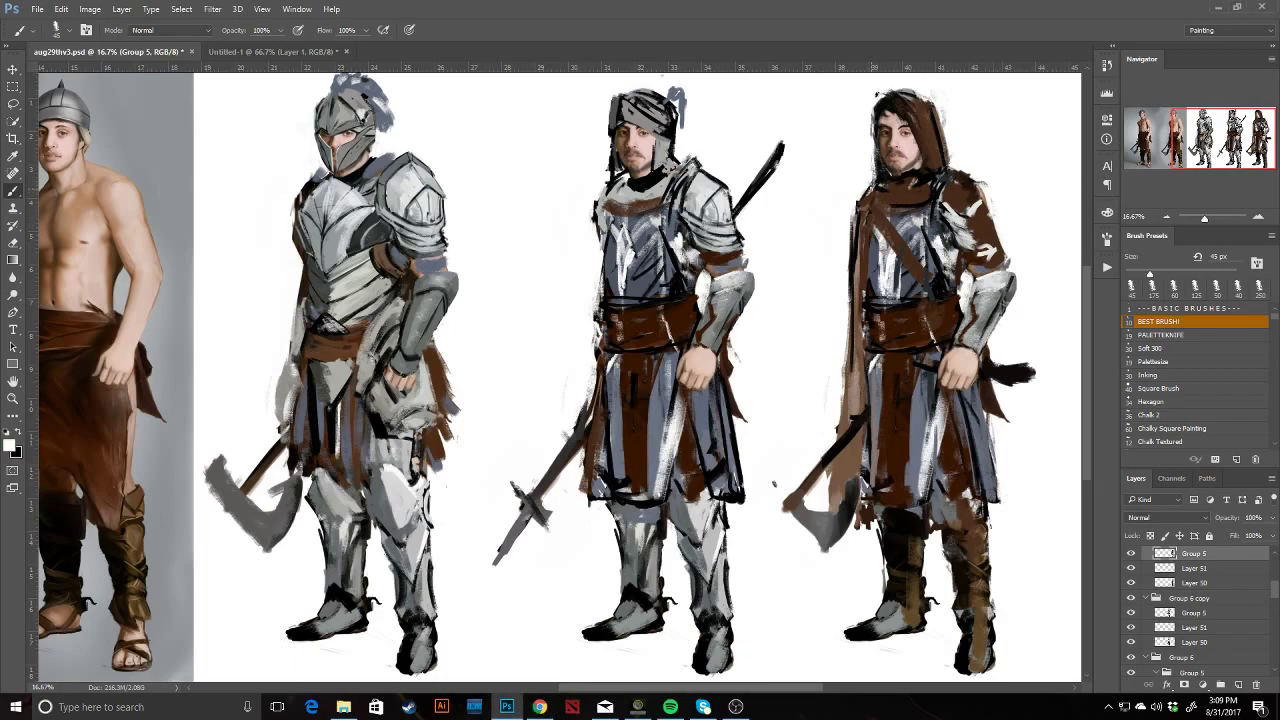
left_click_drag(854, 238, 849, 344)
Touch up the hooded figure's face edge and shoulder with the eraser and sampled brush colours, undoing the last stroke.
key("e")
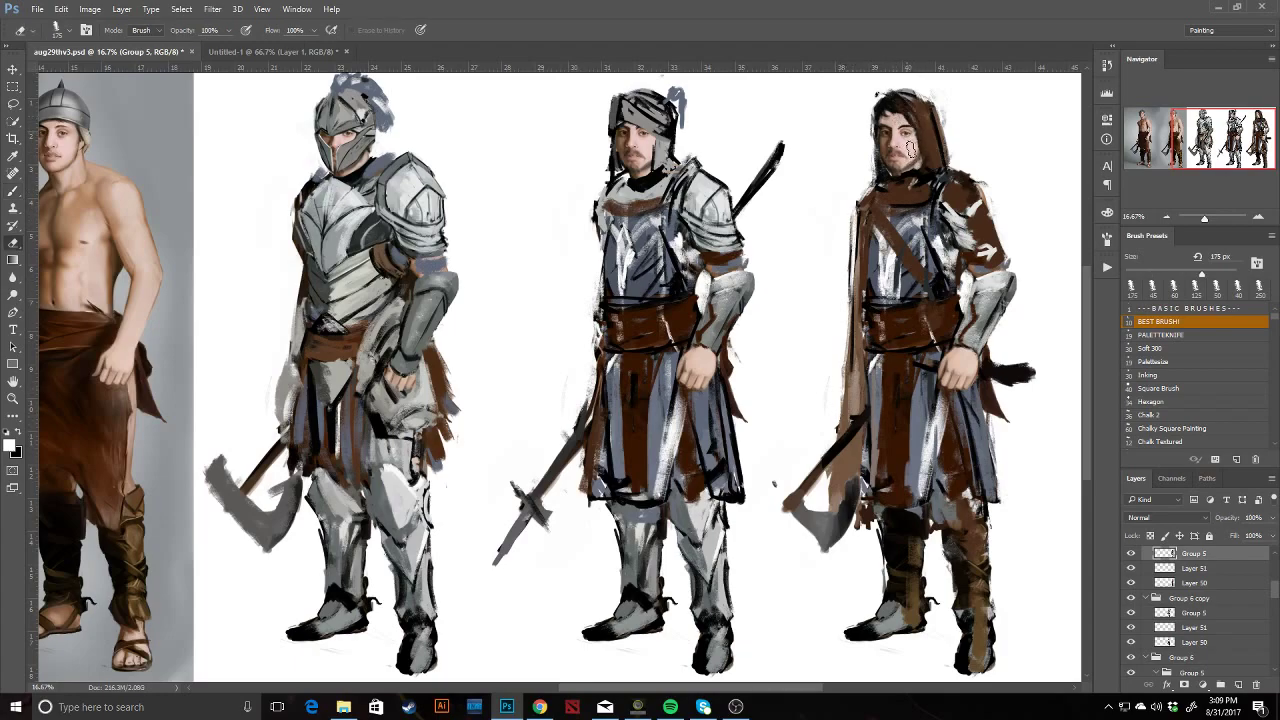
key("b")
left_click(933, 137, "alt")
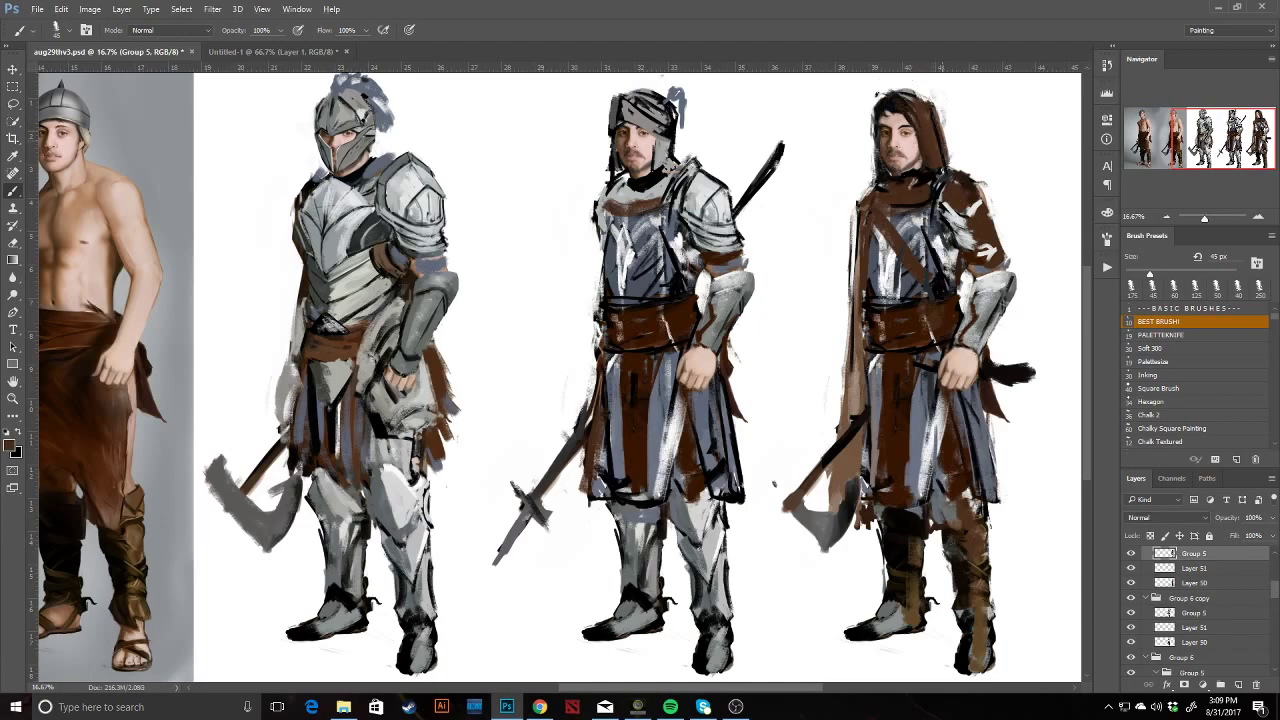
left_click(957, 190, "alt")
key("d")
left_click(967, 205, "alt")
mouse_move(970, 205)
left_mouse_down()
mouse_move(958, 205)
mouse_move(933, 276)
left_mouse_up()
left_click(986, 221, "alt")
key("ctrl+z")
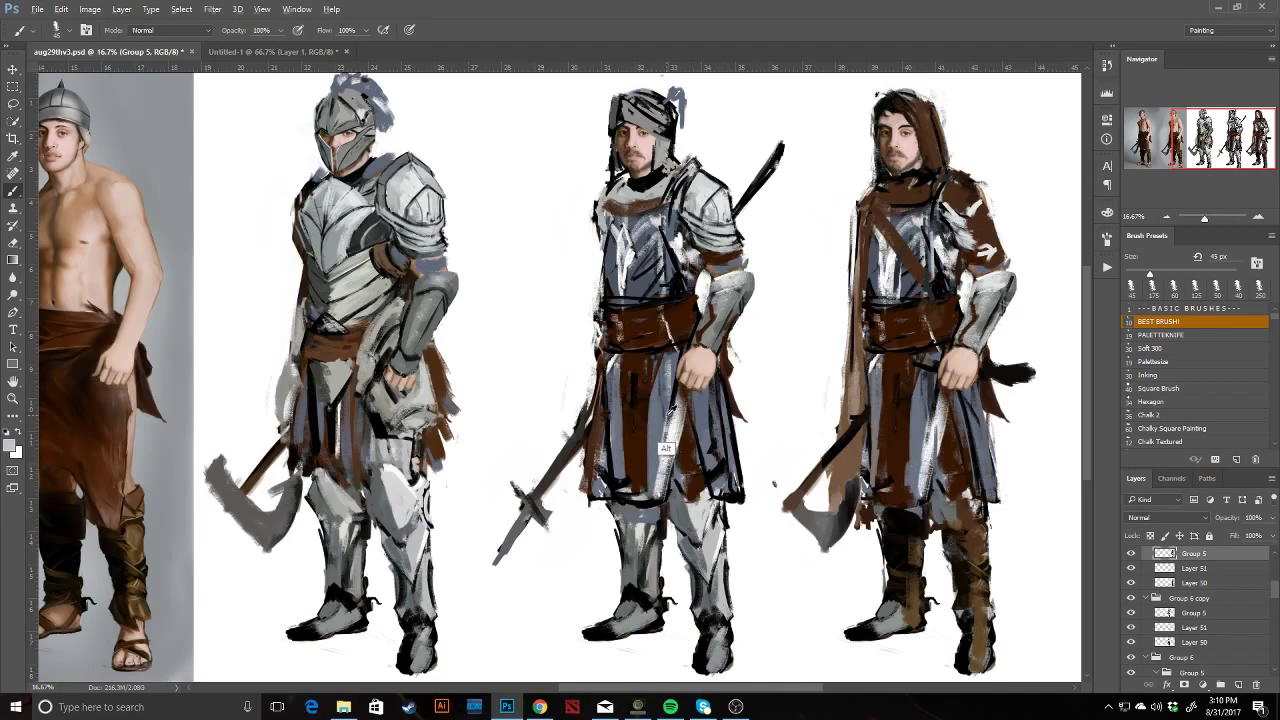
Paint a stroke along the top of the hooded figure's belt with a colour sampled there.
key("ctrl")
left_click(890, 308, "alt")
left_click_drag(886, 315, 926, 309)
Darken the hair under the hood with sampled black and clean the hood's outer edge with the eraser.
left_click_drag(888, 111, 883, 117)
left_click(876, 134, "alt")
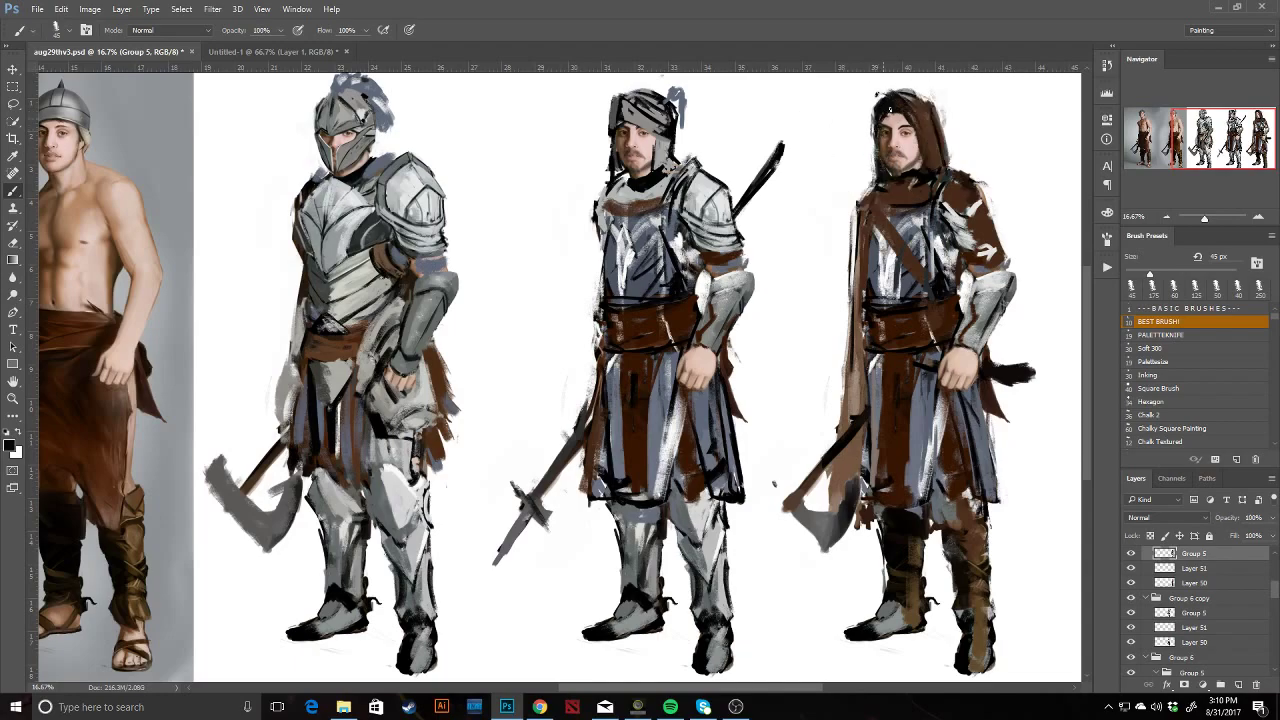
left_click_drag(940, 157, 970, 233)
left_click_drag(841, 257, 963, 231)
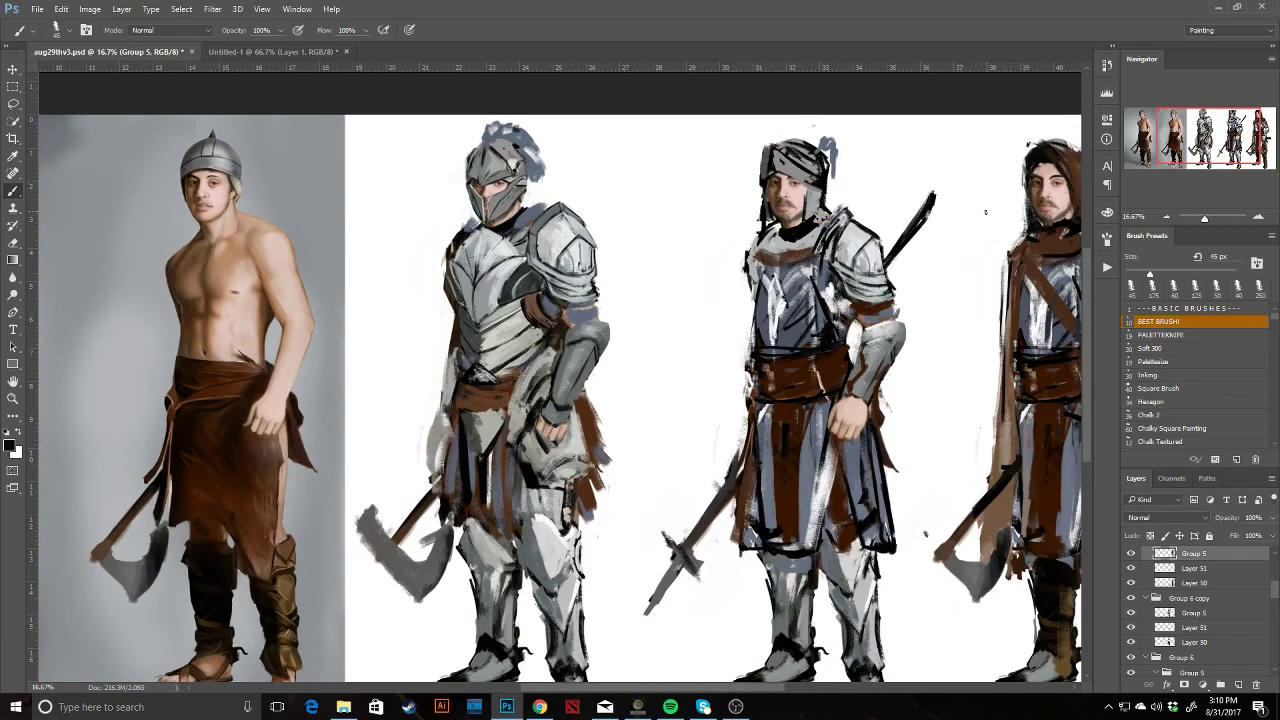
left_click_drag(918, 261, 823, 266)
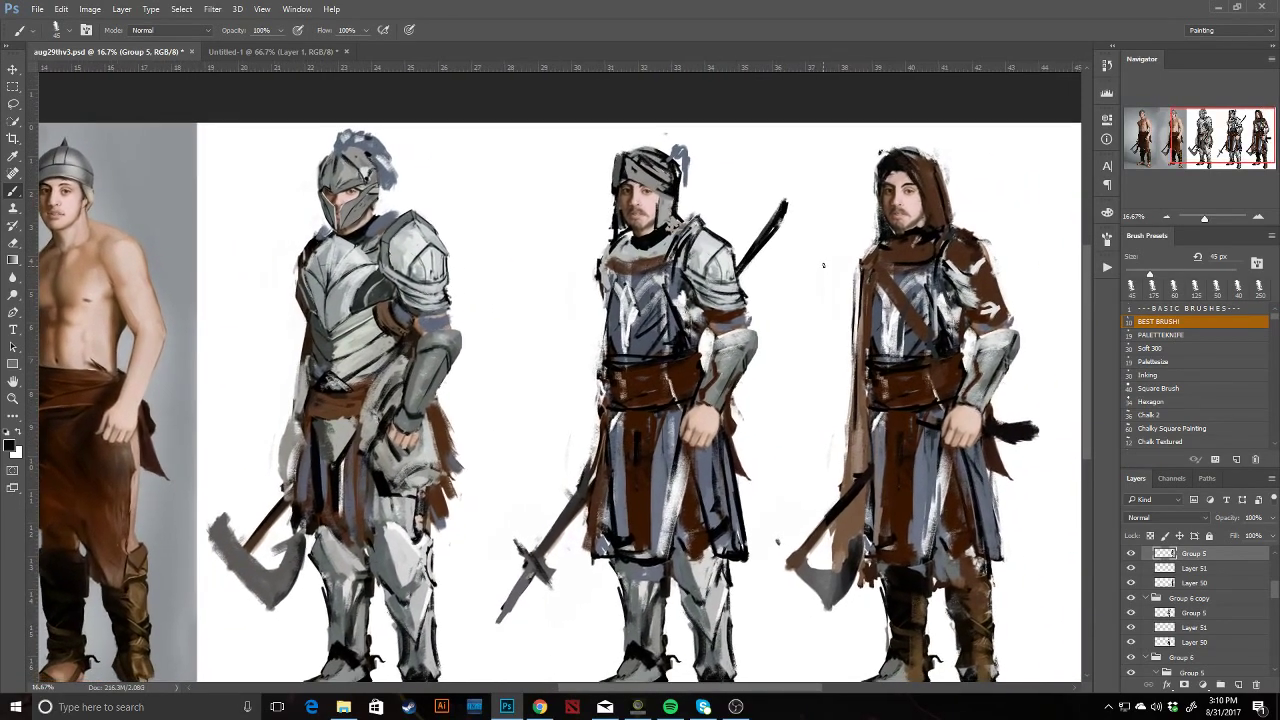
key("e")
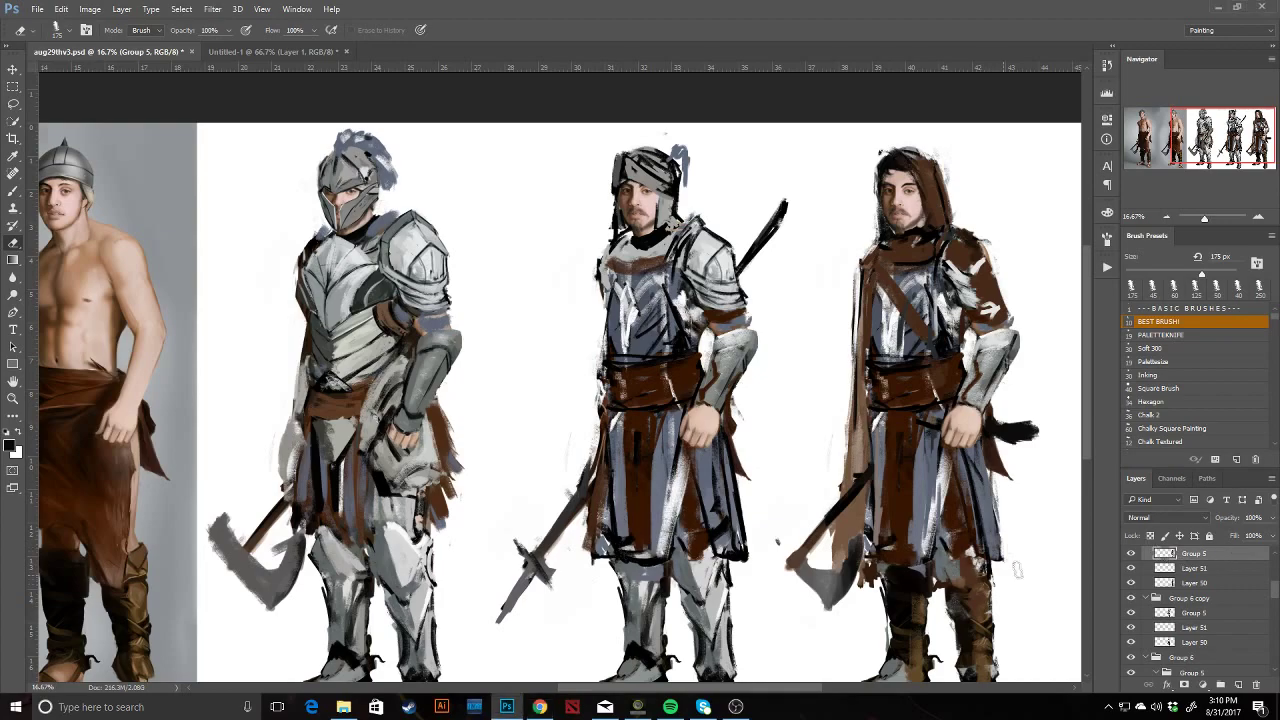
Toggle the visibility of Group 5 and Layer 51 to compare the painted outfit with the base figure.
left_click(1131, 554)
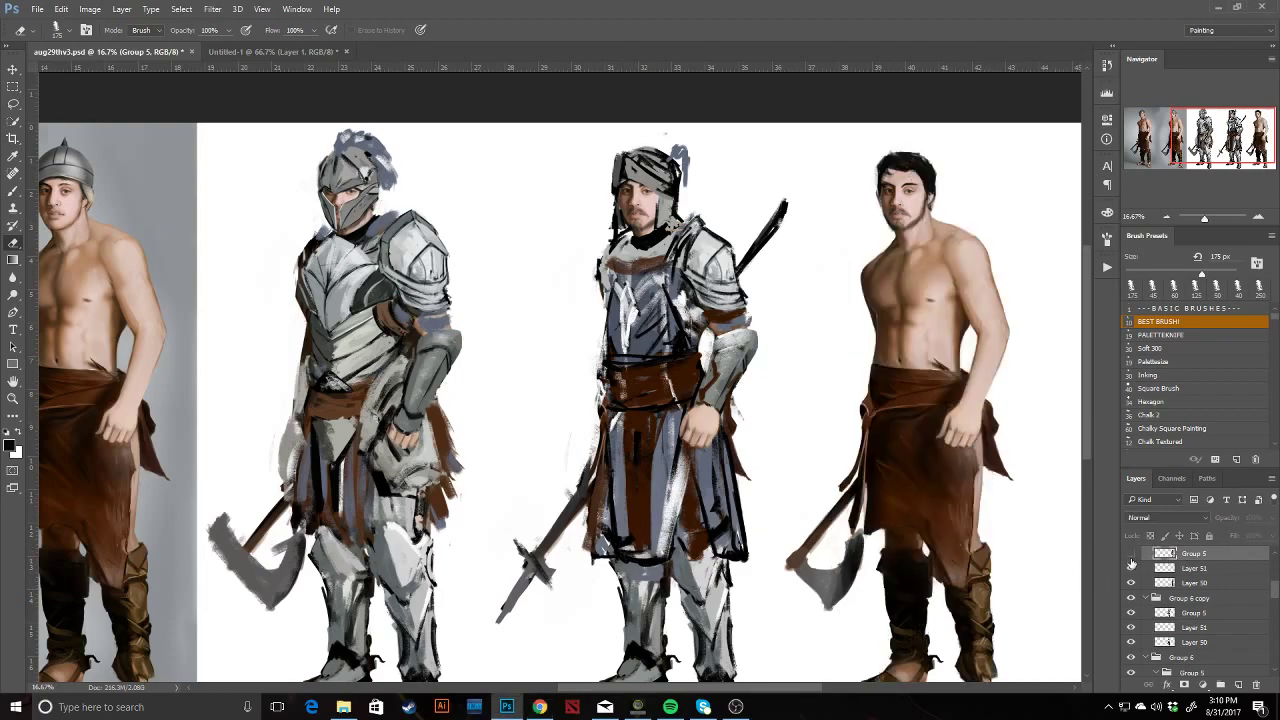
left_click(1131, 556)
left_click(1131, 568)
left_click(1131, 568)
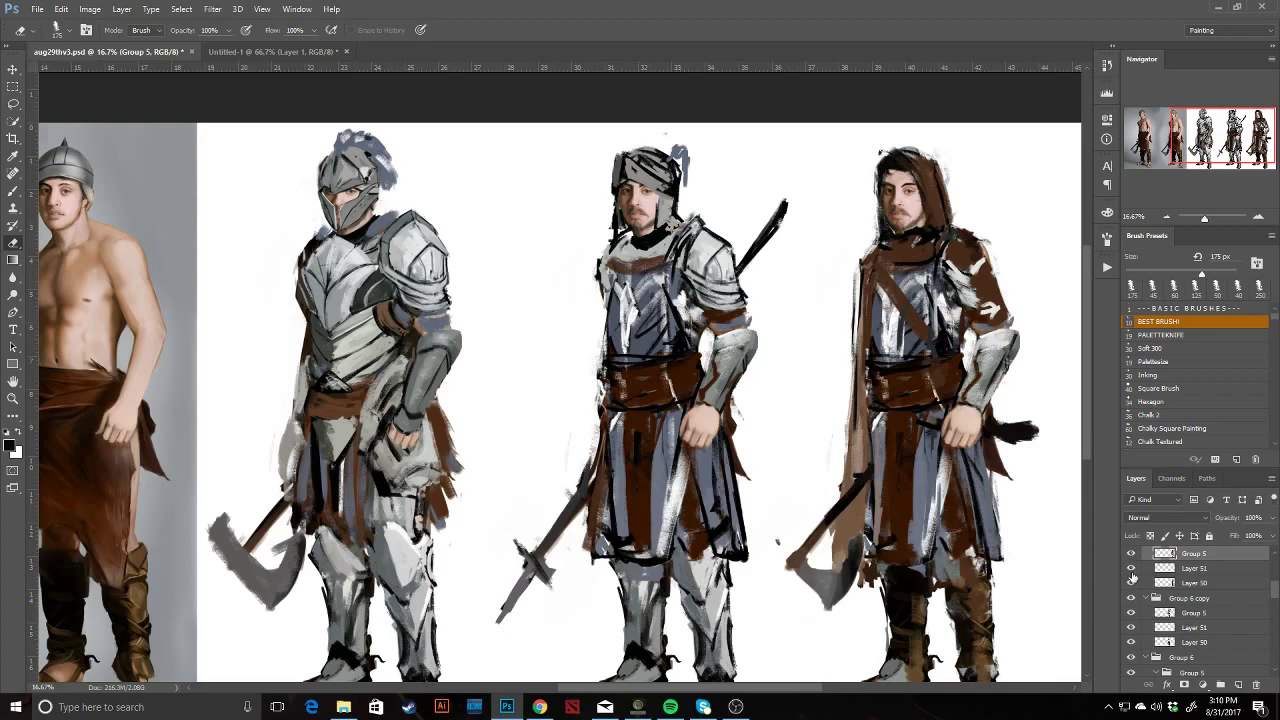
left_click(1131, 570)
left_click(1132, 568)
left_click(1131, 556)
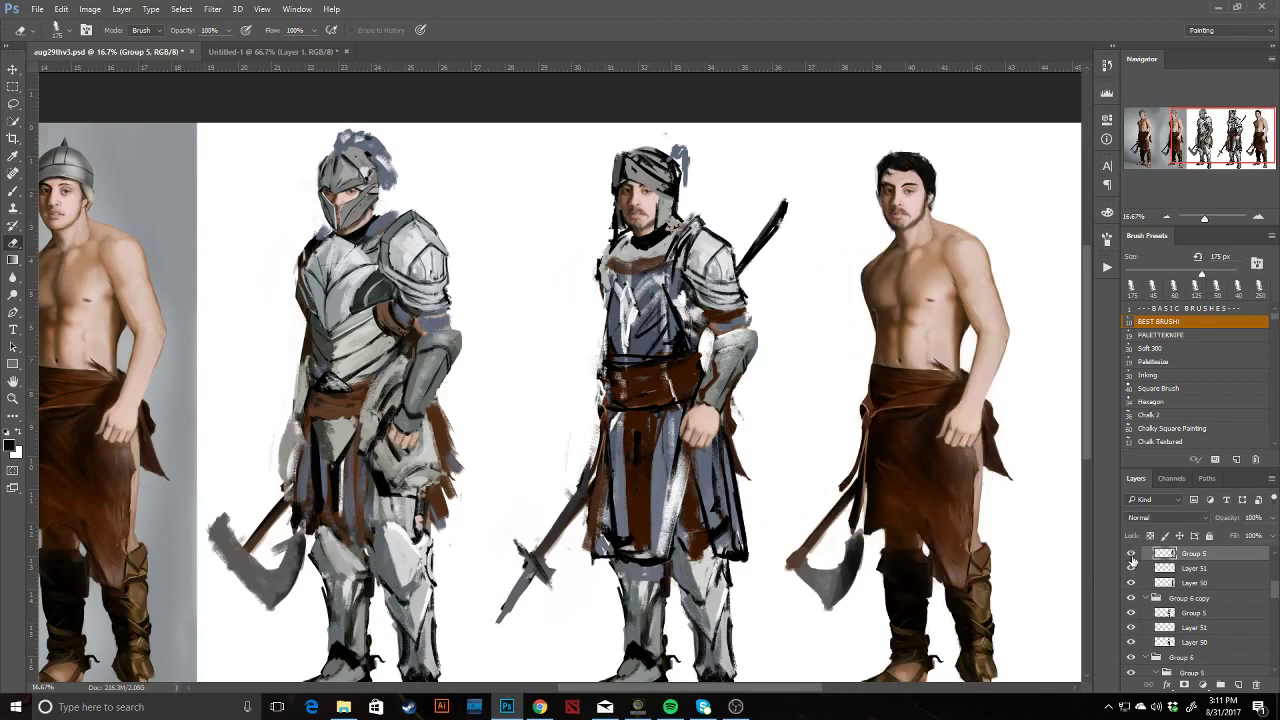
left_click(1131, 556)
Add a new layer above Group 5 and try a black beard on the hooded figure's chin.
key("b")
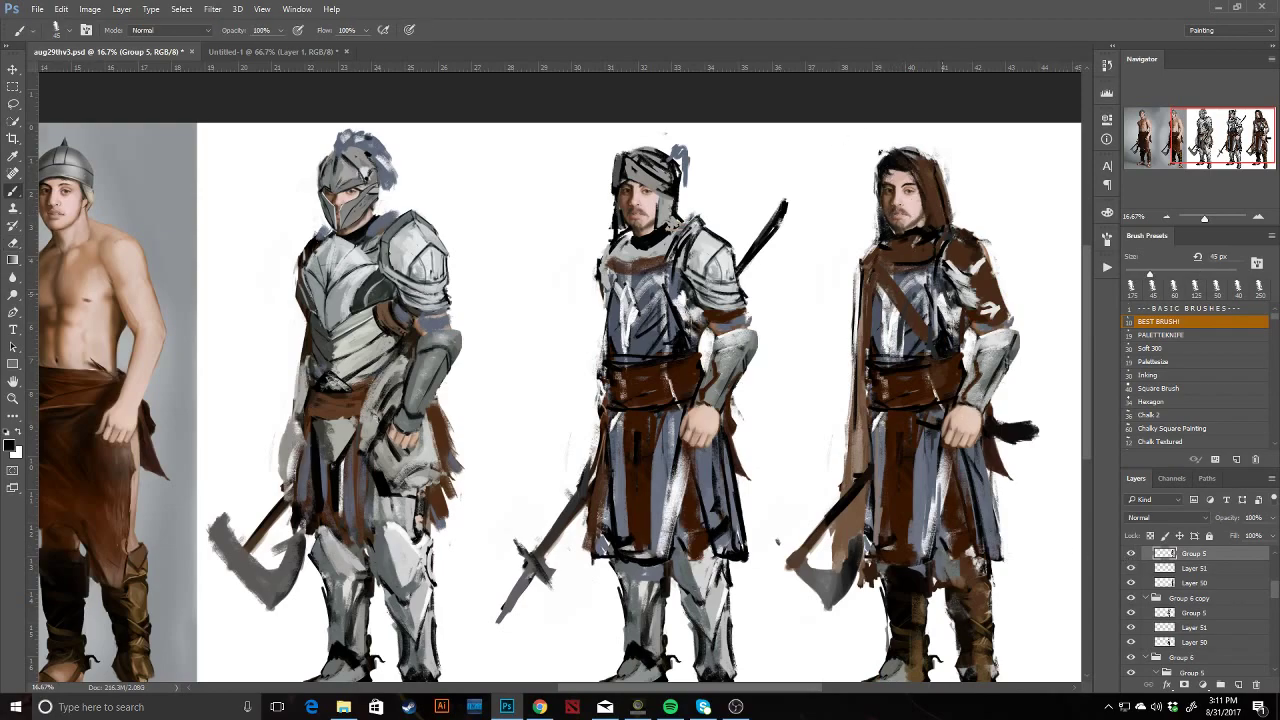
left_click(1238, 684)
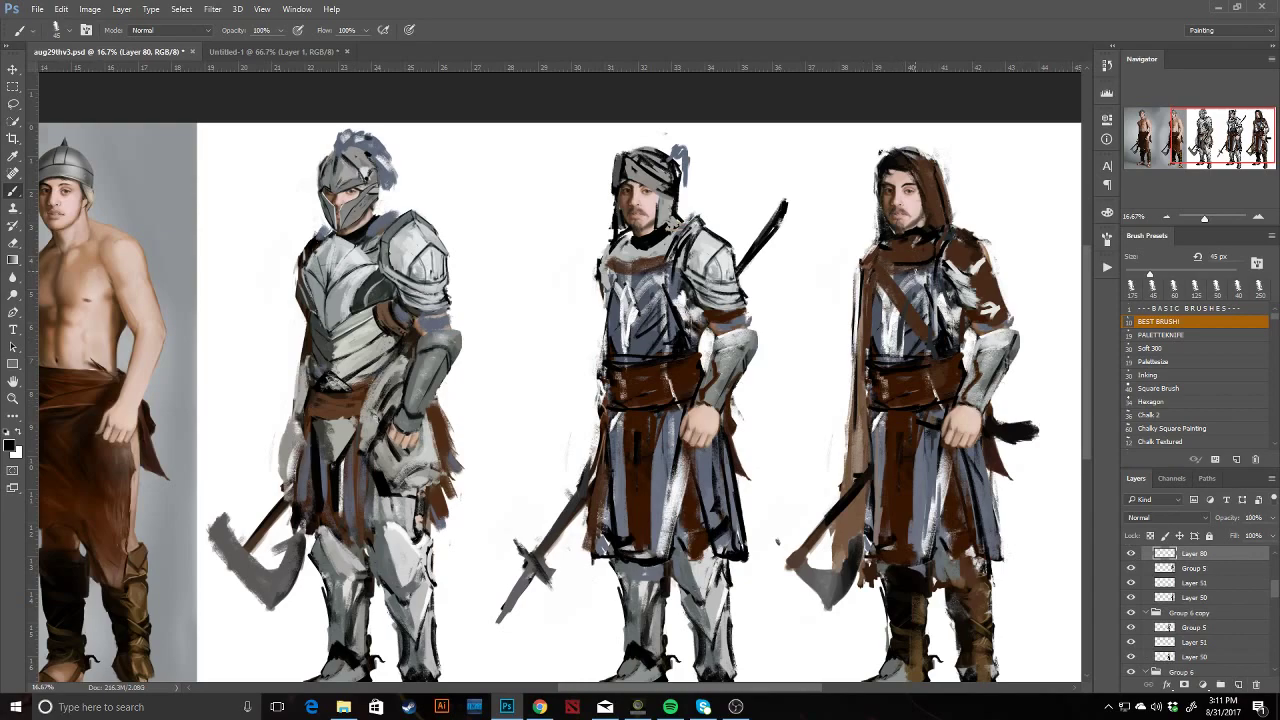
left_click_drag(894, 209, 890, 216)
left_click_drag(903, 227, 898, 229)
key("ctrl+z")
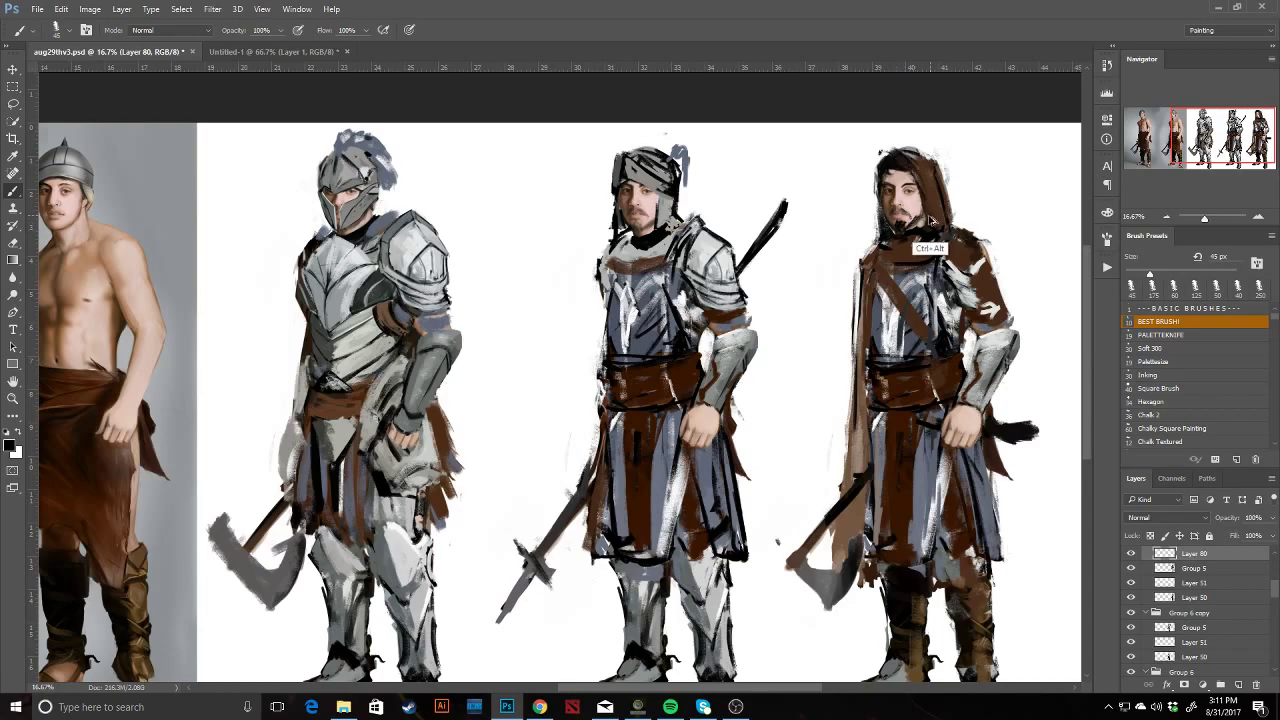
Paint subtle beard strokes on the hooded figure's chin with sampled tones and erase the excess over the cheek.
left_click(905, 222, "alt")
left_click(899, 228, "alt")
left_click_drag(913, 217, 902, 225)
key("e")
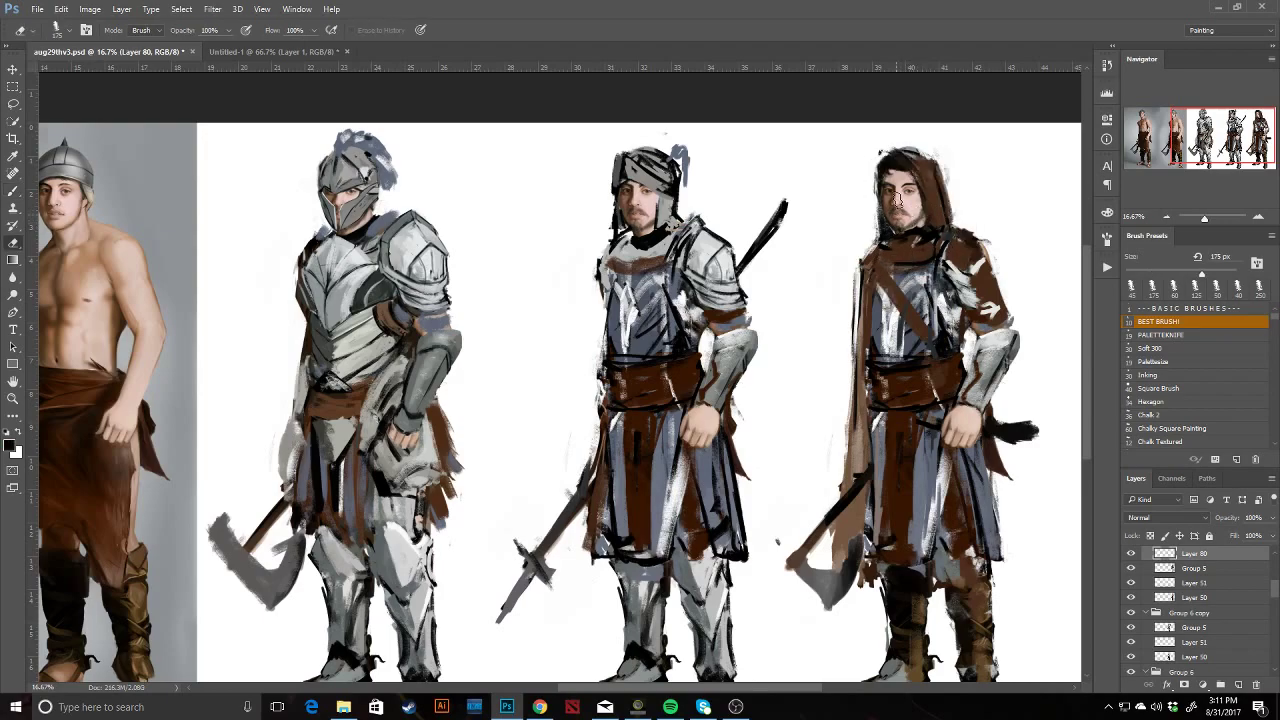
left_click_drag(914, 212, 909, 194)
key("b")
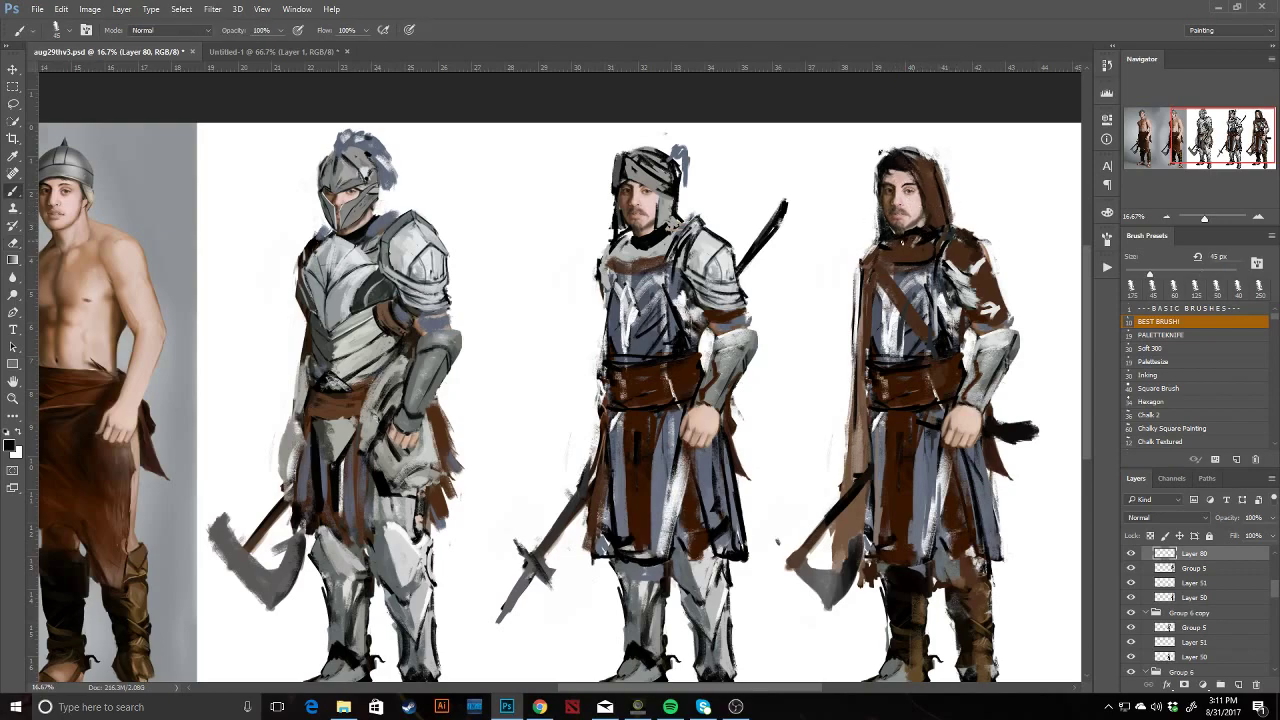
Paint dark folds on the hooded figure's scarf and sampled light gray strokes along the tunic's sides.
left_click_drag(882, 245, 916, 246)
mouse_move(874, 262)
left_mouse_down()
mouse_move(930, 261)
mouse_move(872, 266)
mouse_move(940, 285)
left_mouse_up()
left_click(952, 284, "alt")
left_click(988, 384, "alt")
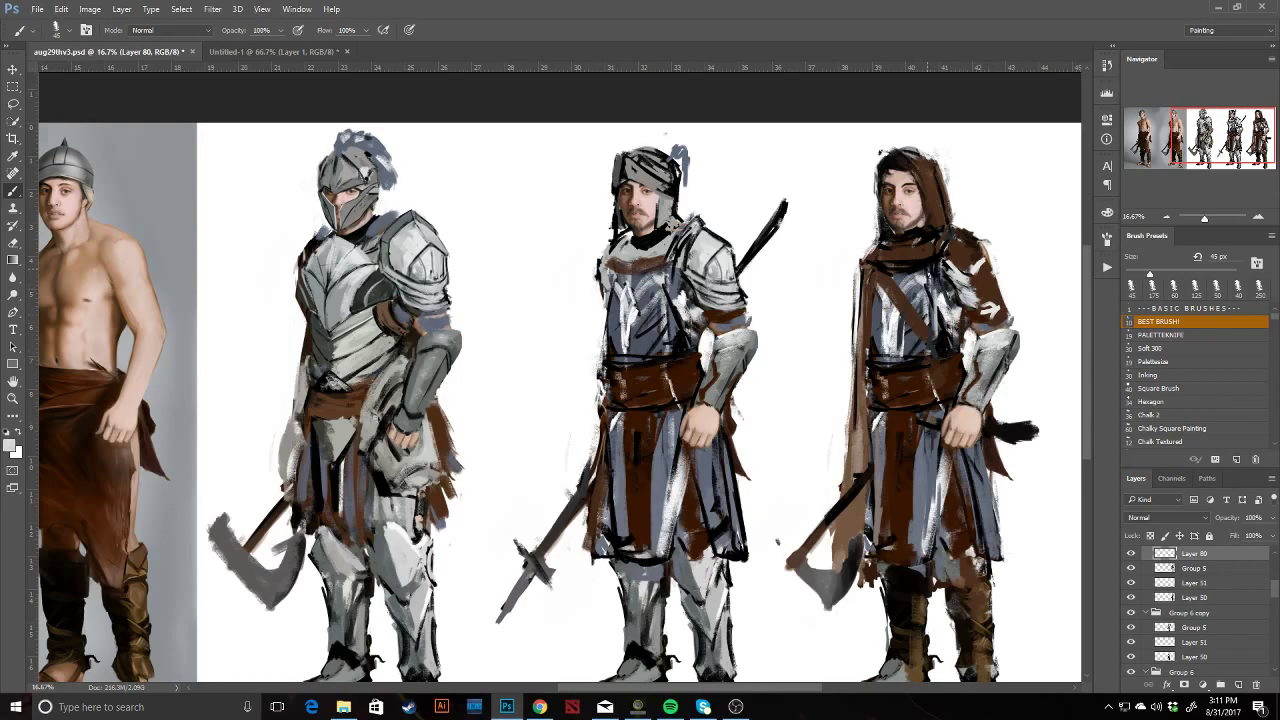
left_click_drag(932, 267, 952, 338)
left_click_drag(875, 330, 877, 352)
left_click_drag(878, 296, 879, 340)
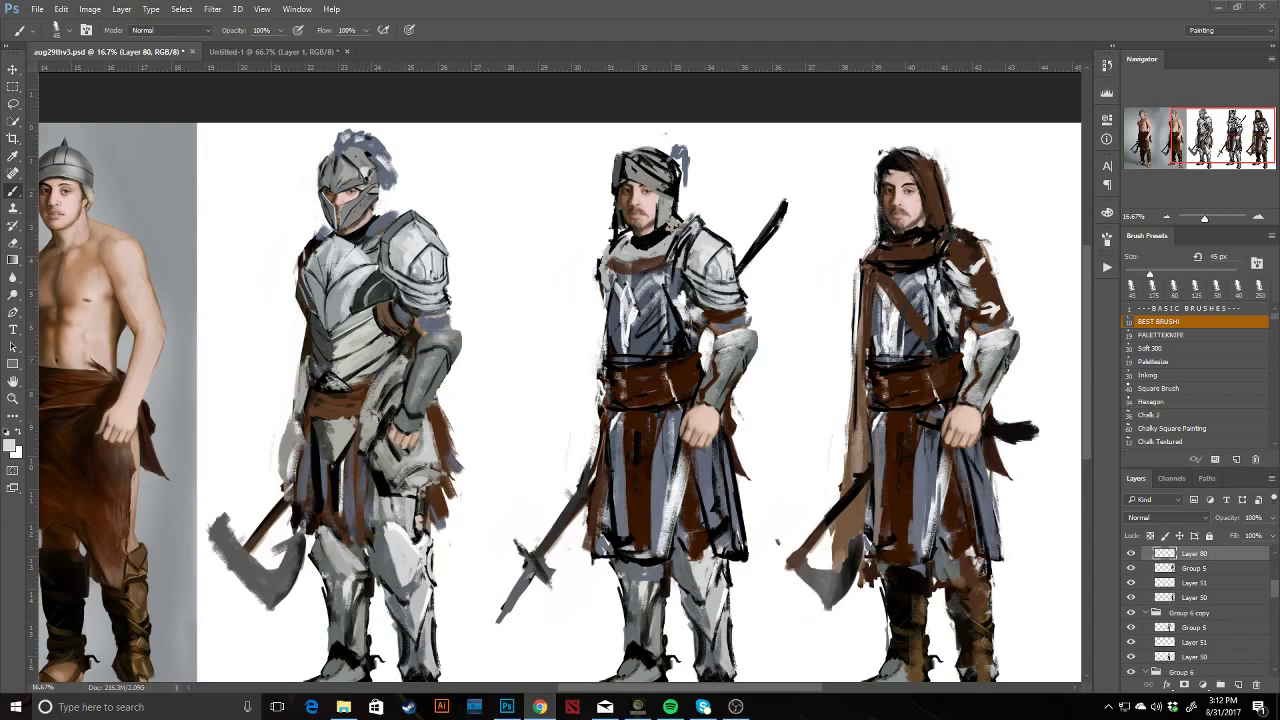
Touch up the hooded figure's hair edge and toggle Layer 80's visibility to compare the paintwork.
left_click_drag(665, 295, 711, 245)
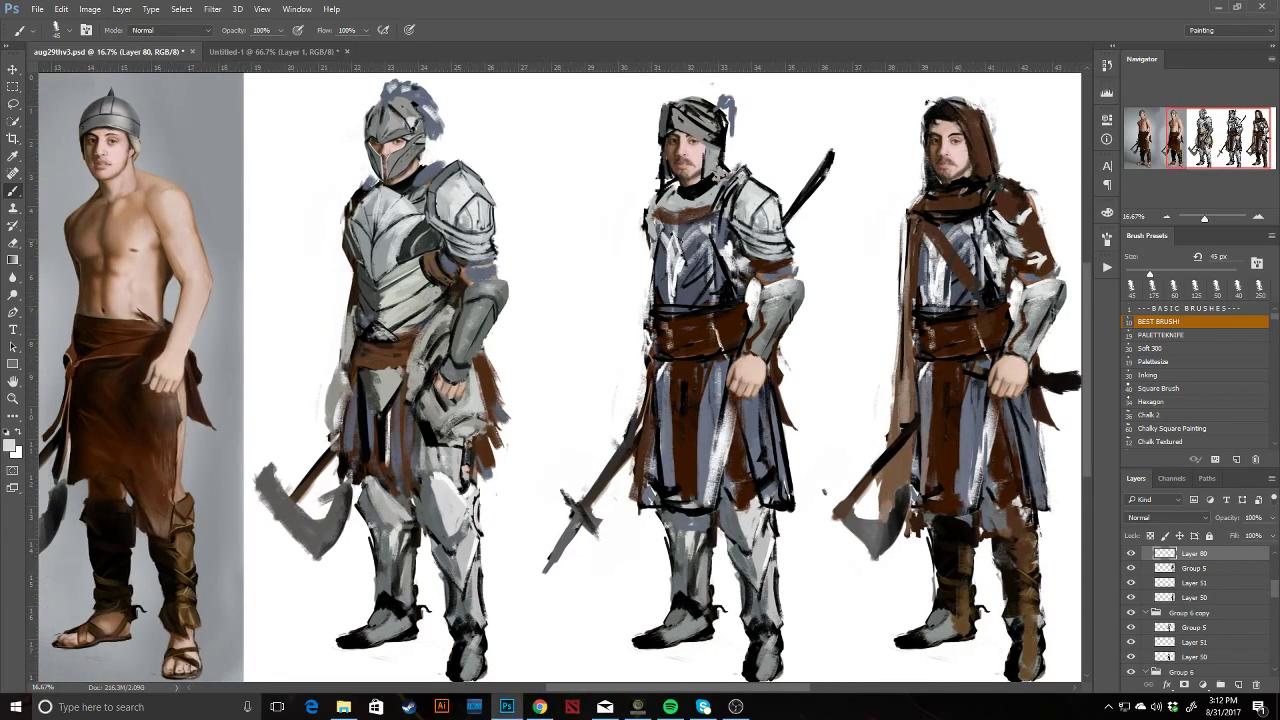
key("z")
left_click(711, 245, "alt")
left_click_drag(798, 273, 851, 302)
key("b")
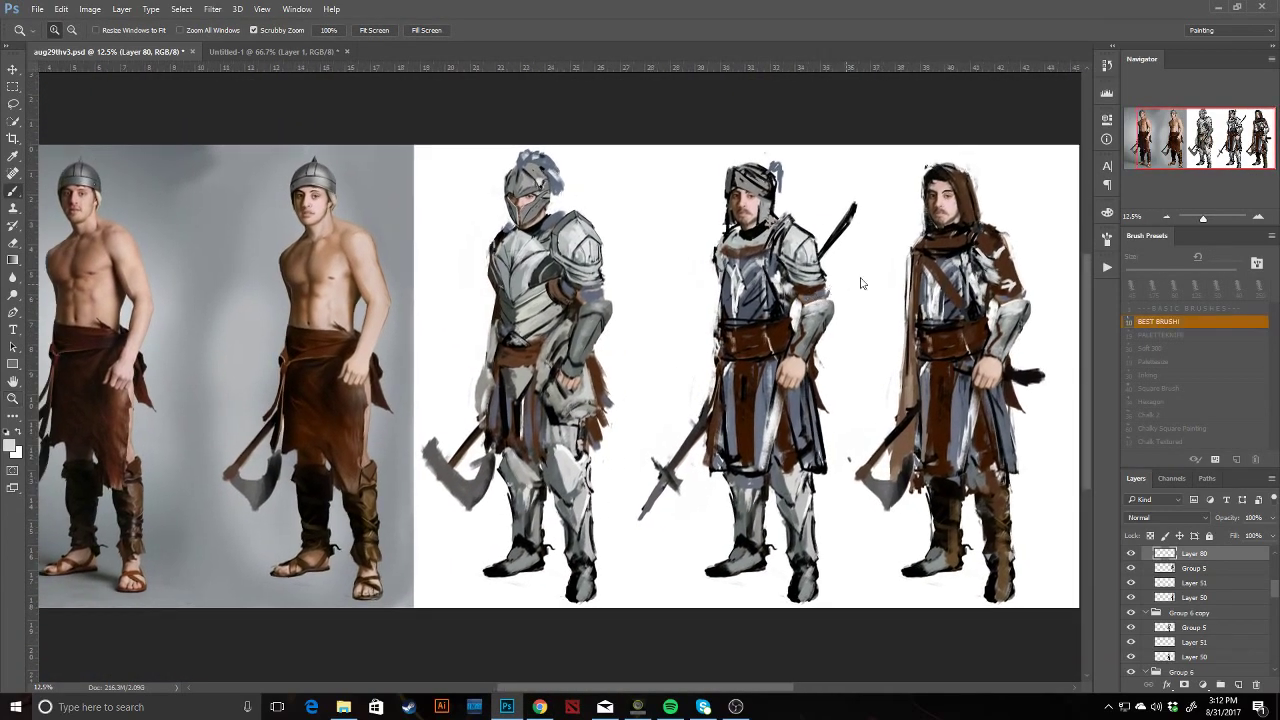
left_click(931, 168, "alt")
key("e")
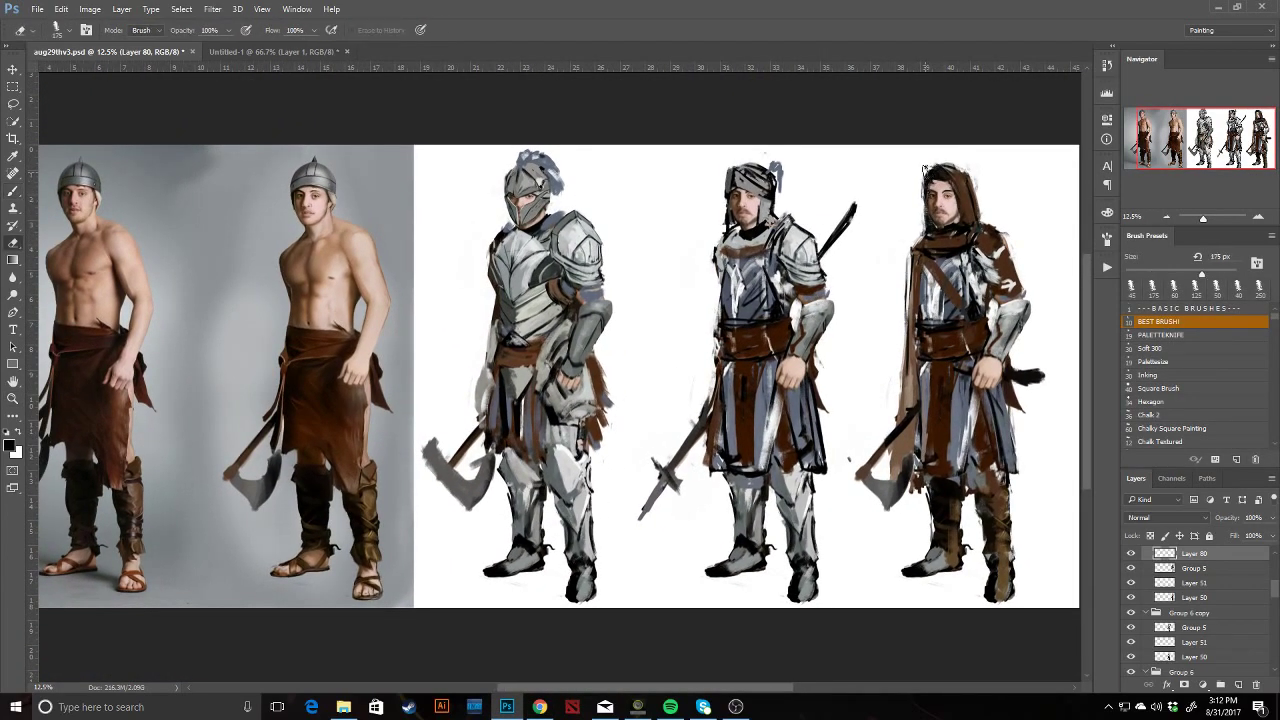
left_click(1132, 554)
left_click(1132, 554)
Refine the hooded figure's scarf, tunic side and the area beside the bracer with sampled brown and light tones.
key("b")
key("x")
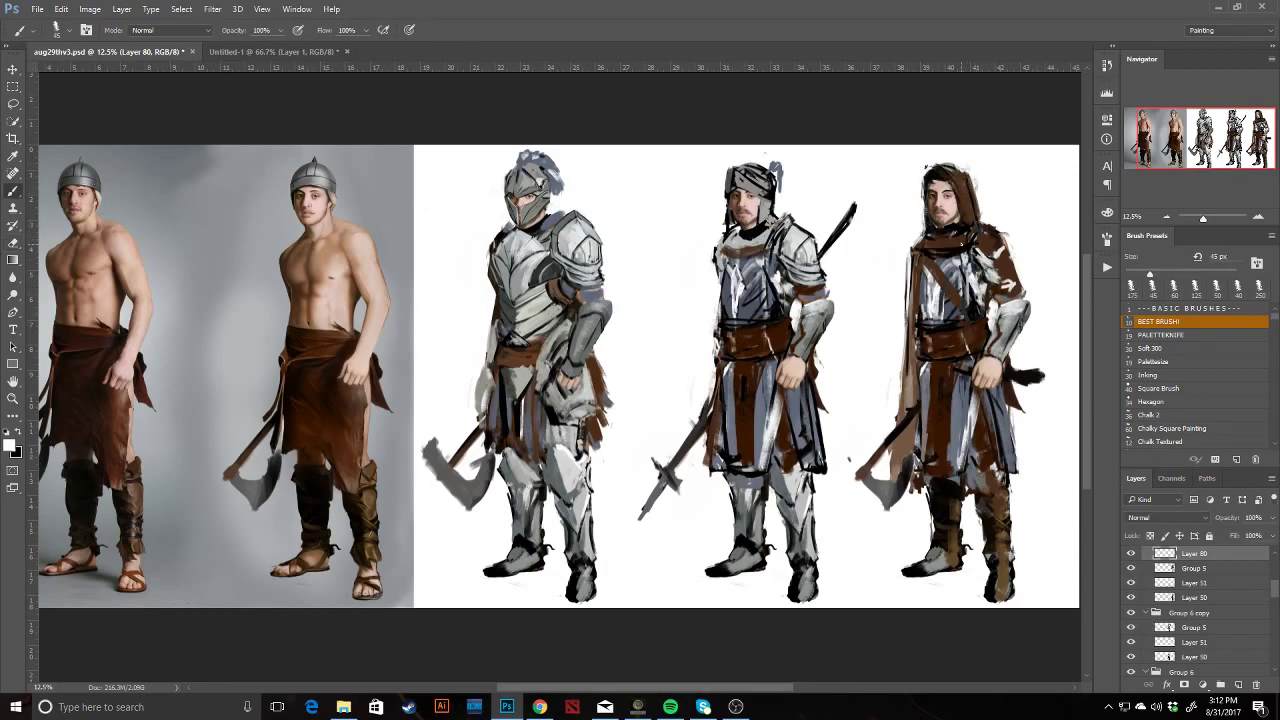
left_click(956, 248, "alt")
left_click_drag(967, 247, 948, 249)
left_click(974, 294, "alt")
left_click(958, 254, "alt")
left_click(966, 247, "alt")
left_click_drag(978, 273, 978, 291)
key("x")
left_click(981, 322, "alt")
left_click_drag(979, 320, 982, 328)
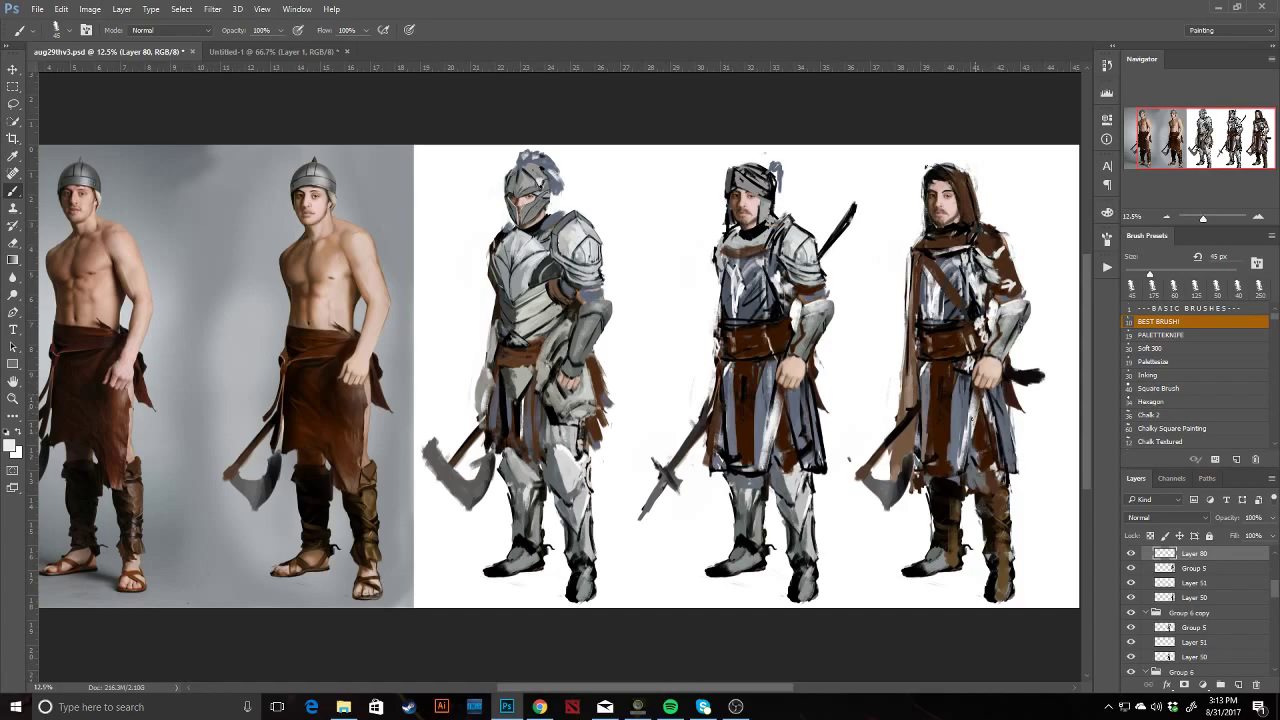
Paint black fold lines down the hooded figure's cape and try stretching Layer 80 sideways with Free Transform.
key("x")
left_click_drag(922, 256, 919, 452)
left_click_drag(915, 340, 922, 444)
left_click_drag(906, 378, 909, 476)
mouse_move(902, 432)
left_mouse_down()
mouse_move(908, 496)
mouse_move(914, 486)
left_mouse_up()
key("ctrl+t")
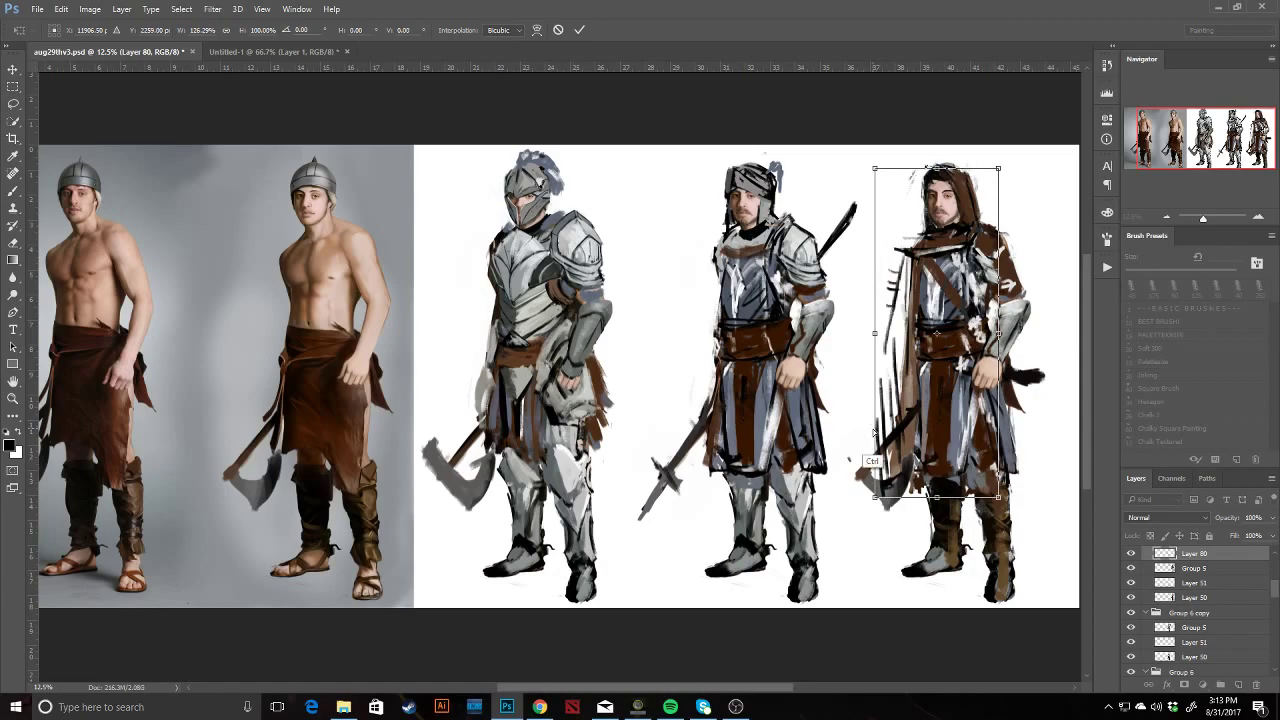
key("Return")
Toggle Layer 51's visibility to examine what it adds to the hooded figure, and select Group 5.
left_click(1192, 585)
left_click(1190, 598)
key("e")
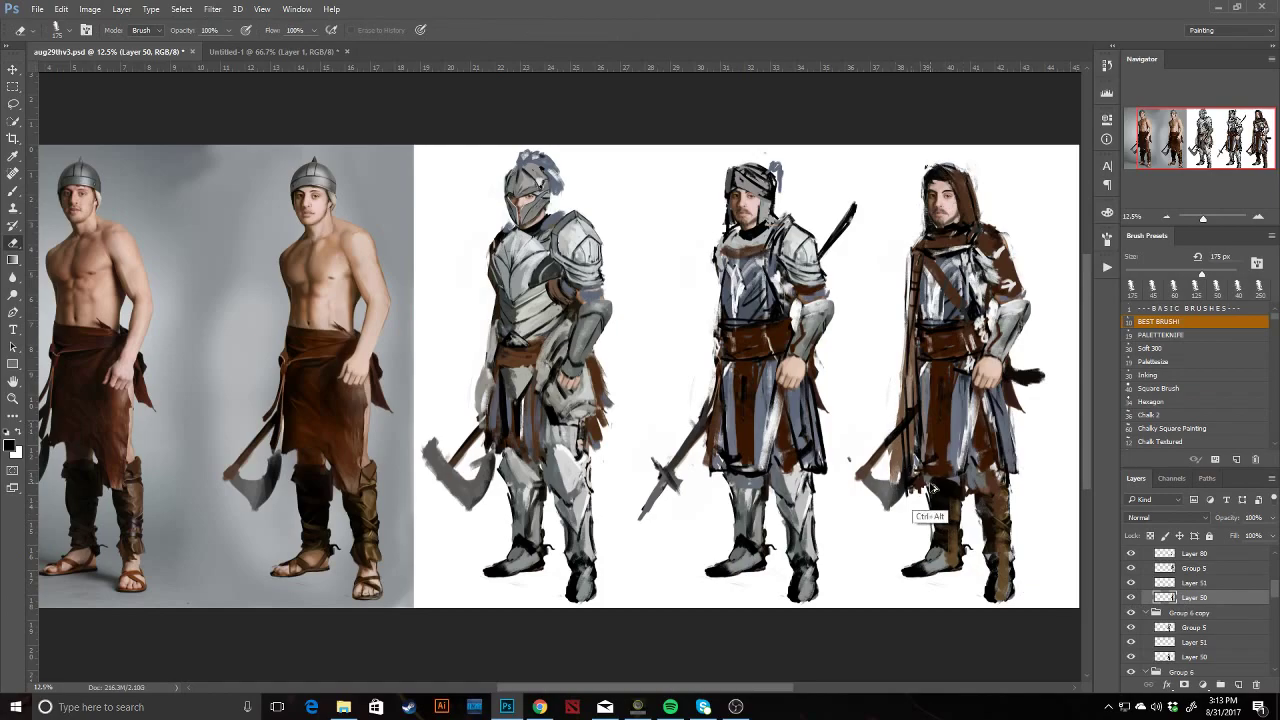
left_click(1133, 584)
left_click(1133, 584)
left_click(1131, 582)
left_click(1131, 582)
left_click(1166, 568)
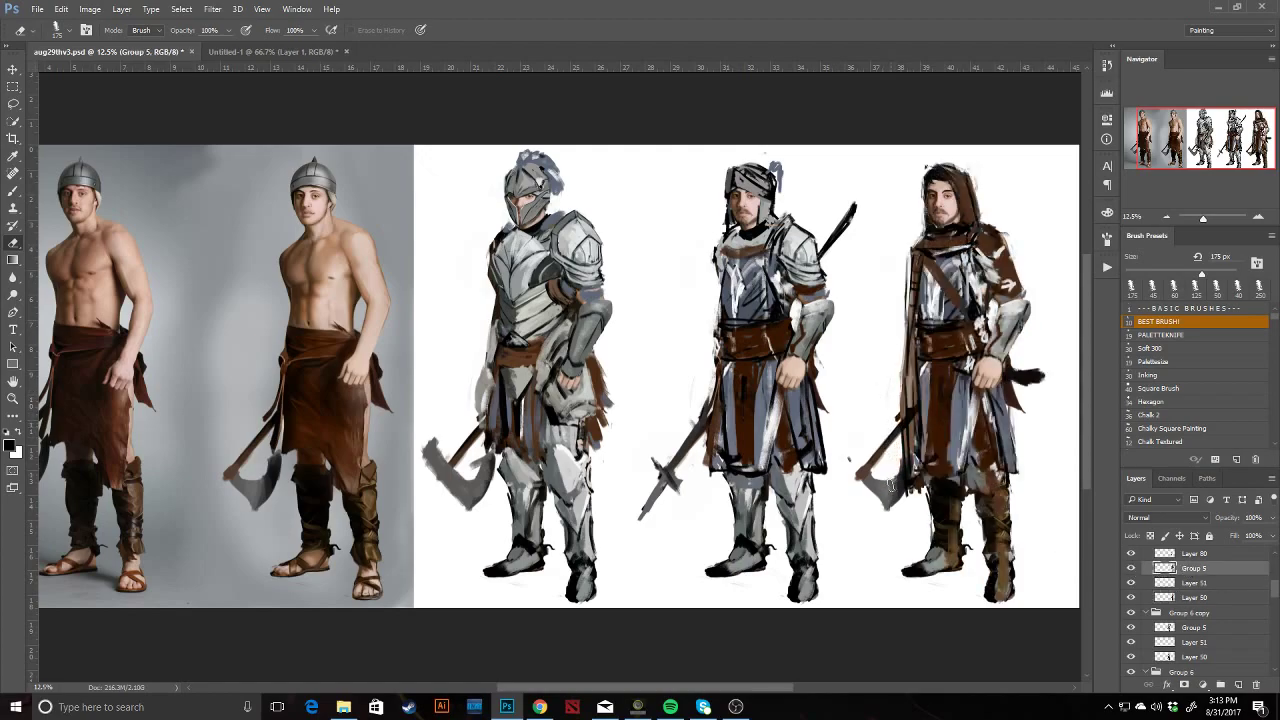
mouse_move(932, 520)
left_mouse_down()
mouse_move(895, 522)
mouse_move(930, 525)
left_mouse_up()
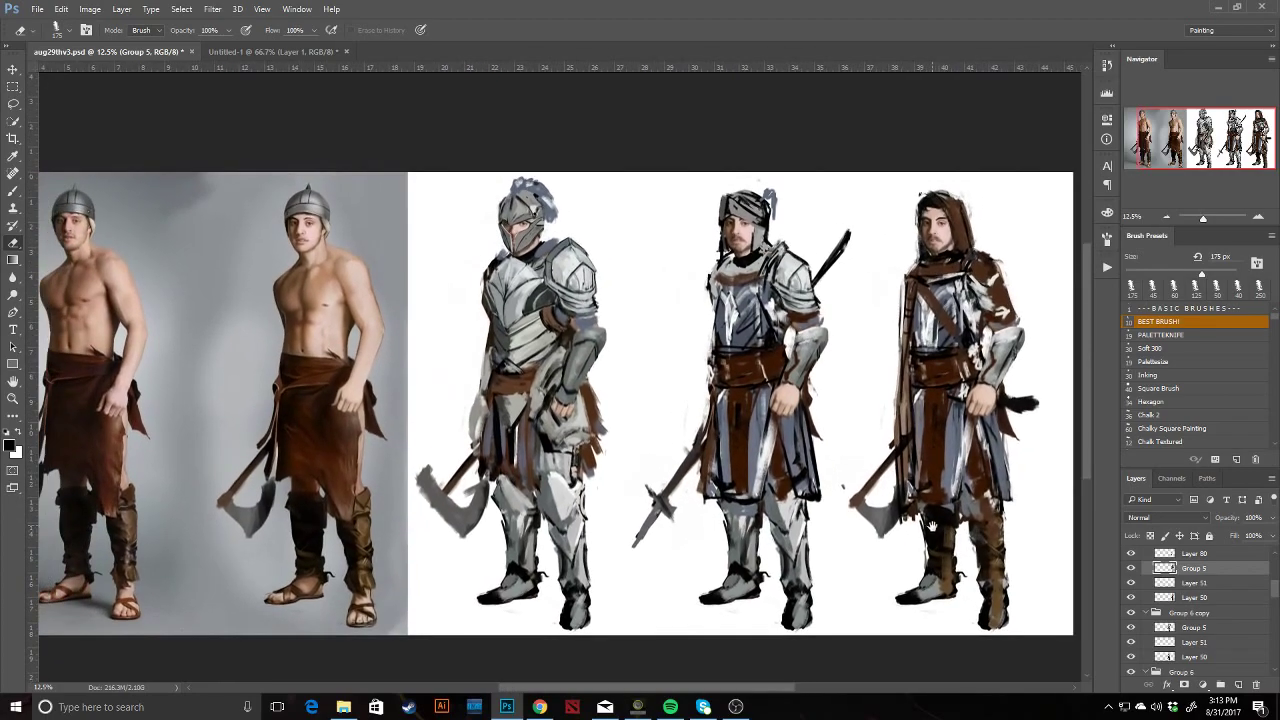
On Layer 80, paint black lines over the hooded figure's shoulder and upper arm, adding light strokes sampled from the bracer.
left_click(1195, 553)
key("b")
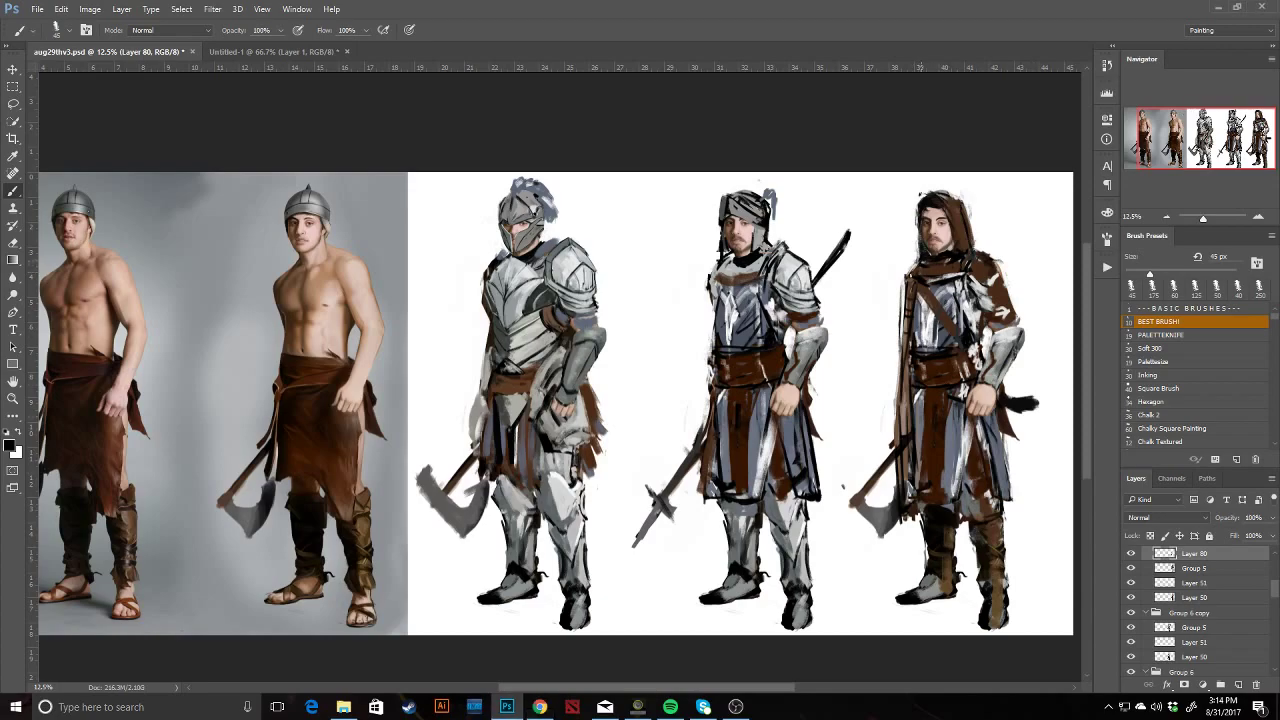
mouse_move(973, 254)
left_mouse_down()
mouse_move(998, 261)
mouse_move(1008, 298)
left_mouse_up()
left_click(1010, 332, "alt")
mouse_move(1009, 330)
left_mouse_down()
mouse_move(990, 289)
mouse_move(1002, 299)
left_mouse_up()
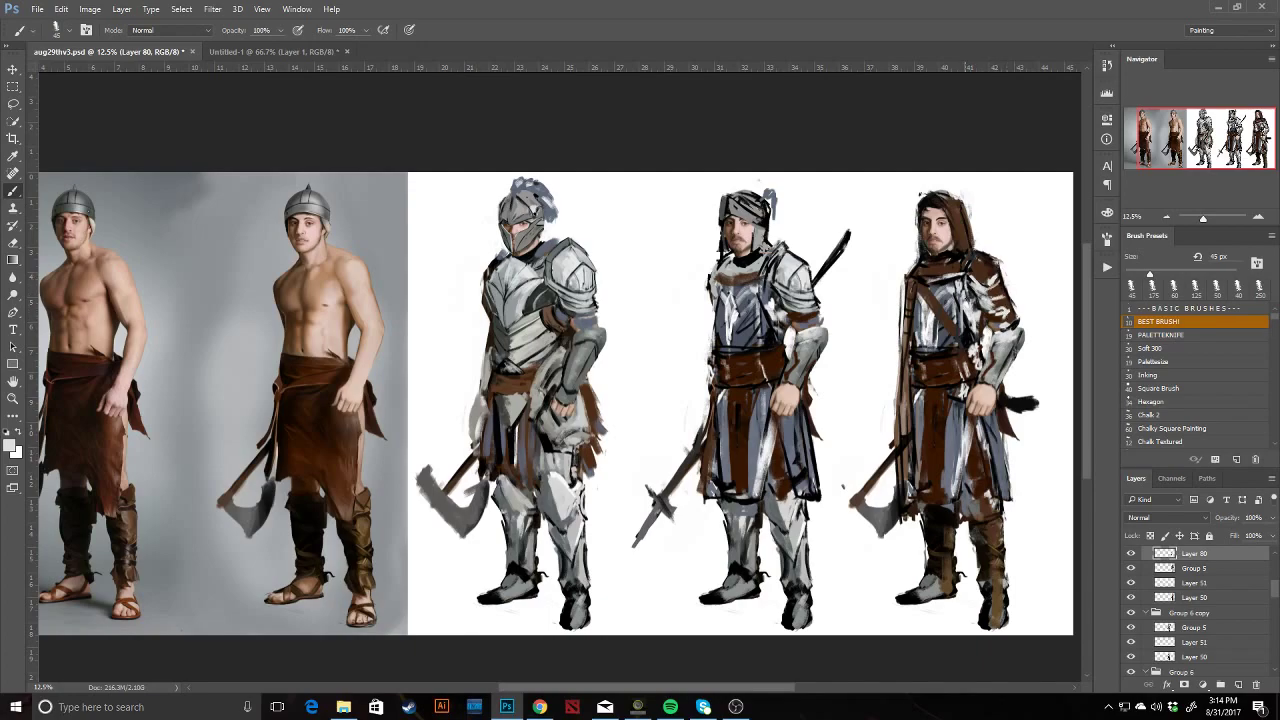
Paint vertical strokes down the side of the hooded figure's tunic with tones sampled from the torso.
left_click(961, 308, "alt")
left_click(942, 339, "alt")
left_click_drag(961, 296, 967, 349)
left_click(944, 352, "alt")
left_click_drag(960, 296, 959, 341)
left_click_drag(963, 296, 963, 341)
left_click(943, 298, "alt")
left_click_drag(961, 292, 961, 336)
mouse_move(962, 313)
left_mouse_down()
mouse_move(962, 340)
mouse_move(972, 333)
left_mouse_up()
left_click(970, 336, "alt")
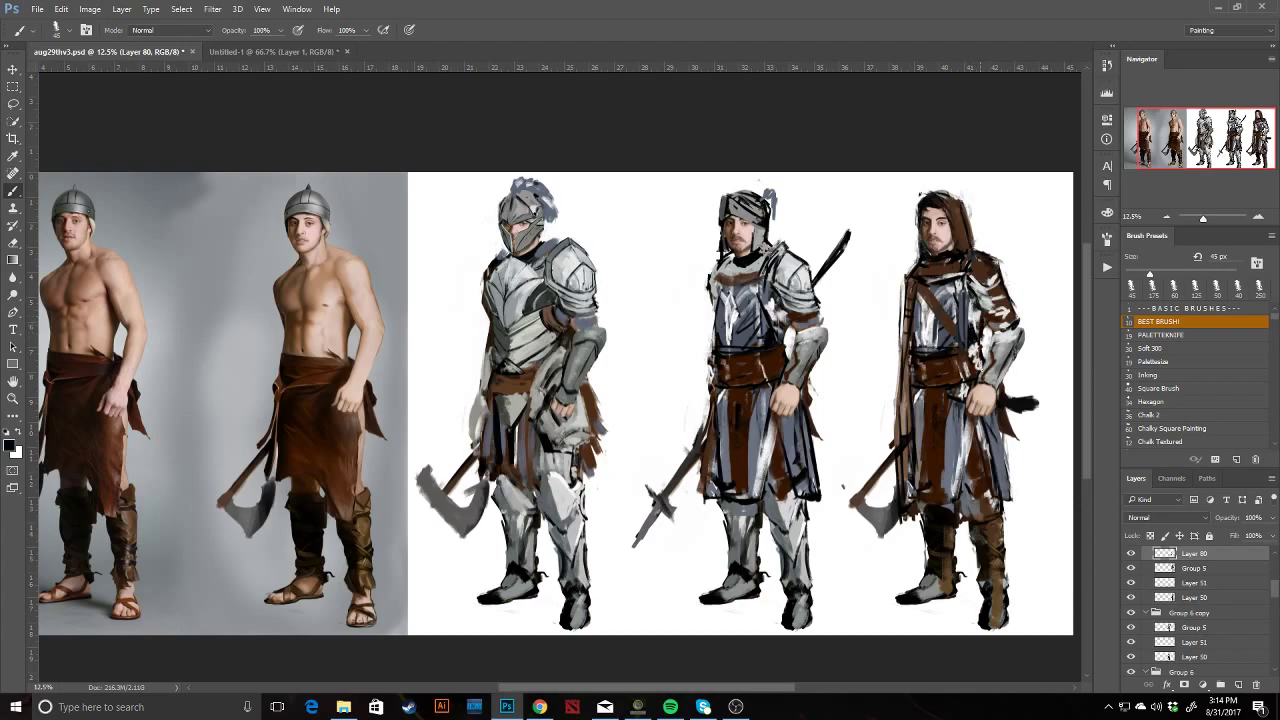
Paint long folds and a darker lower edge on the hooded figure's skirt with sampled tones.
left_click(966, 452, "alt")
left_click_drag(961, 427, 961, 478)
left_click_drag(962, 433, 966, 487)
left_click(966, 440, "alt")
mouse_move(963, 436)
left_mouse_down()
mouse_move(964, 504)
mouse_move(969, 490)
left_mouse_up()
left_click_drag(963, 486, 956, 505)
left_click_drag(958, 496, 953, 505)
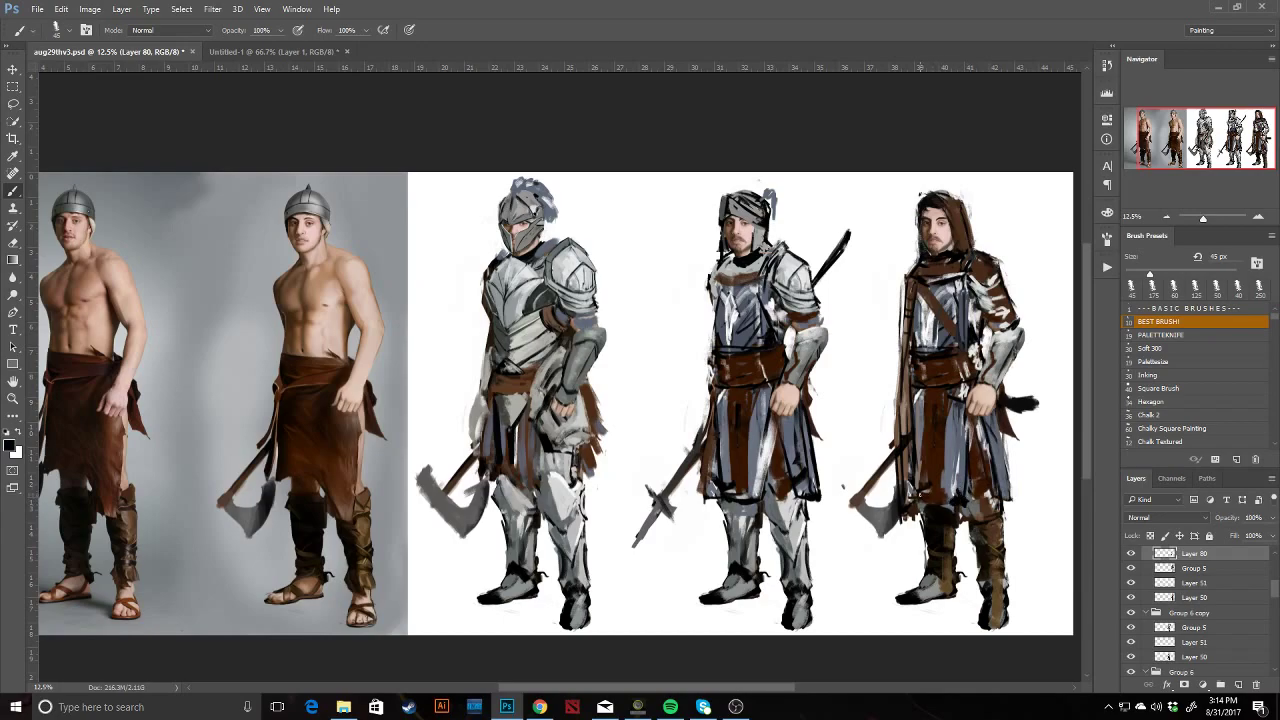
mouse_move(916, 480)
left_mouse_down()
mouse_move(916, 464)
mouse_move(915, 476)
left_mouse_up()
Compare Layer 80 and Group 5 by toggling their visibility, and merge the two into one layer.
key("e")
left_click(1131, 553)
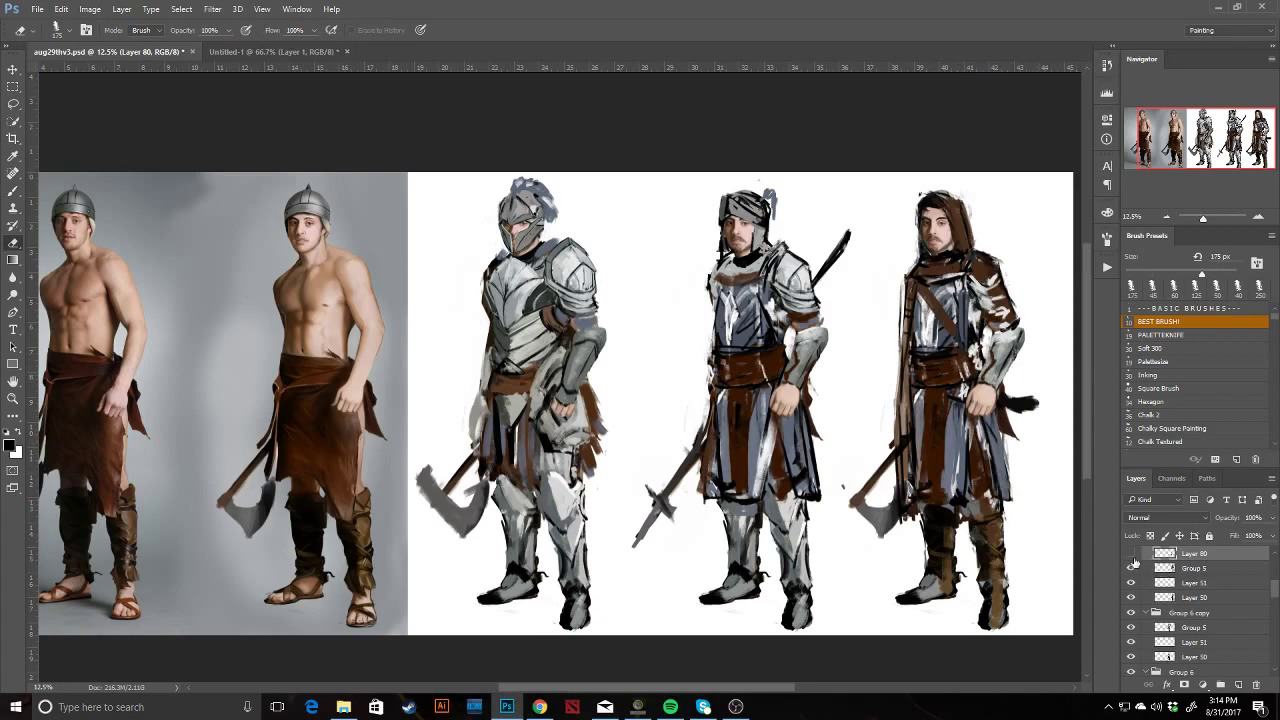
left_click(1131, 568)
left_click(1131, 568)
left_click(1131, 553)
left_click(1188, 568)
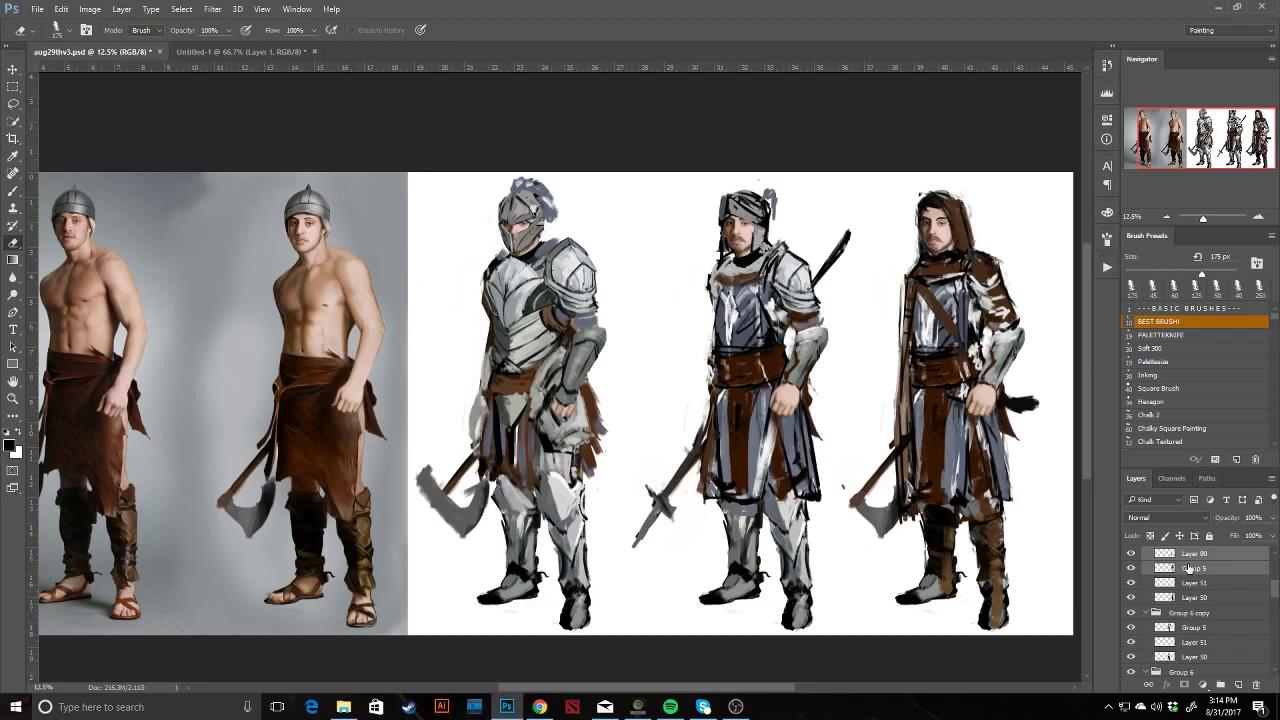
right_click(1188, 568)
left_click(1134, 484)
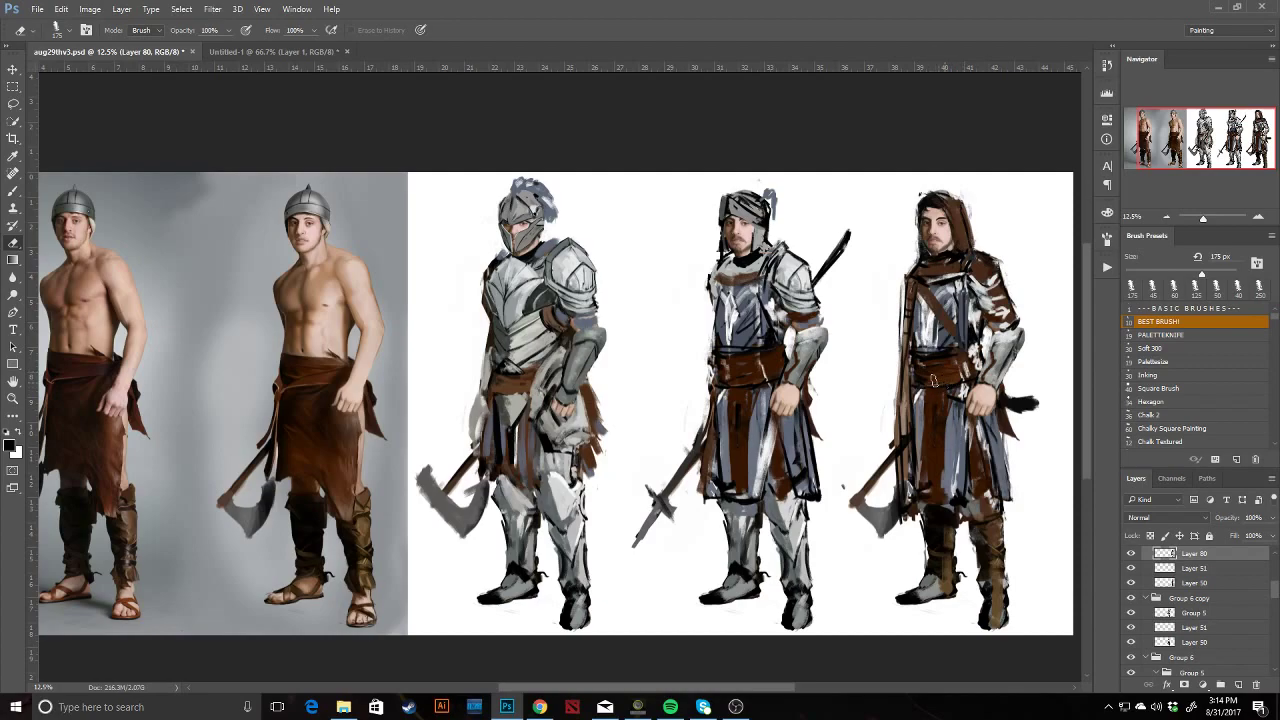
Paint a white buckle and highlights on the hooded figure's belt, and outline the belt's upper edge in black.
key("b")
key("x")
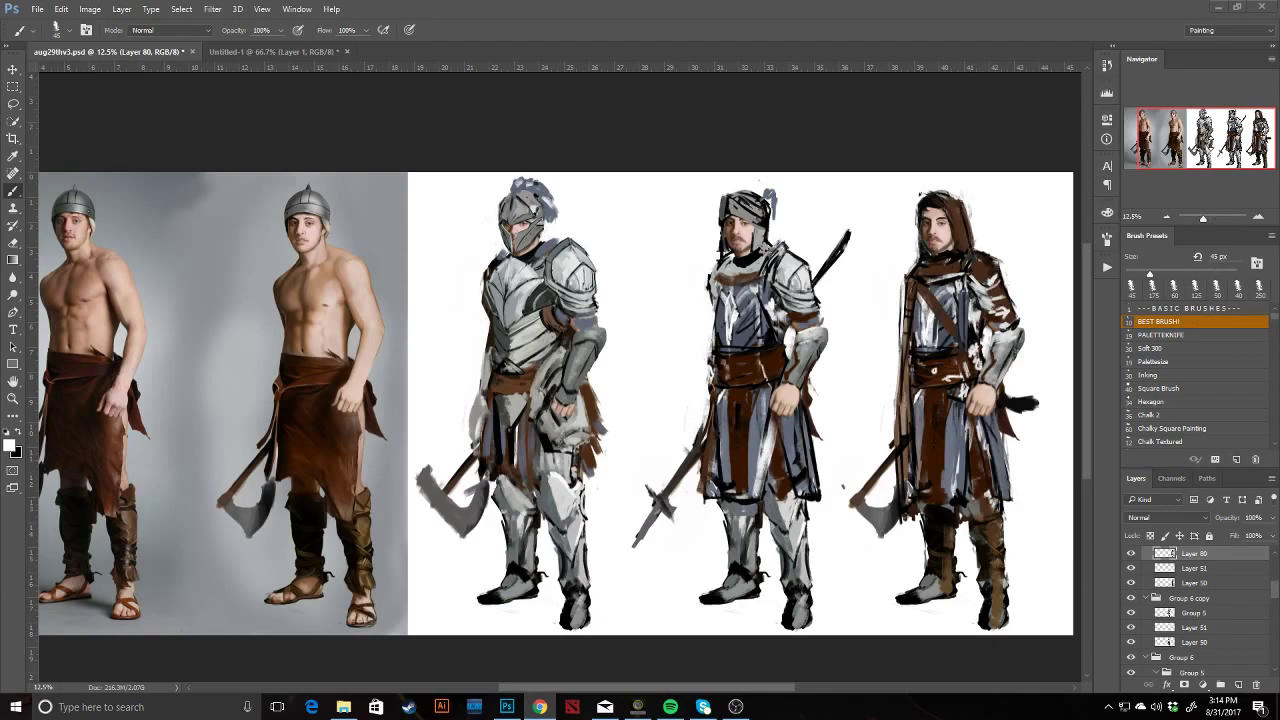
left_click(1207, 139)
left_click_drag(904, 496, 845, 475)
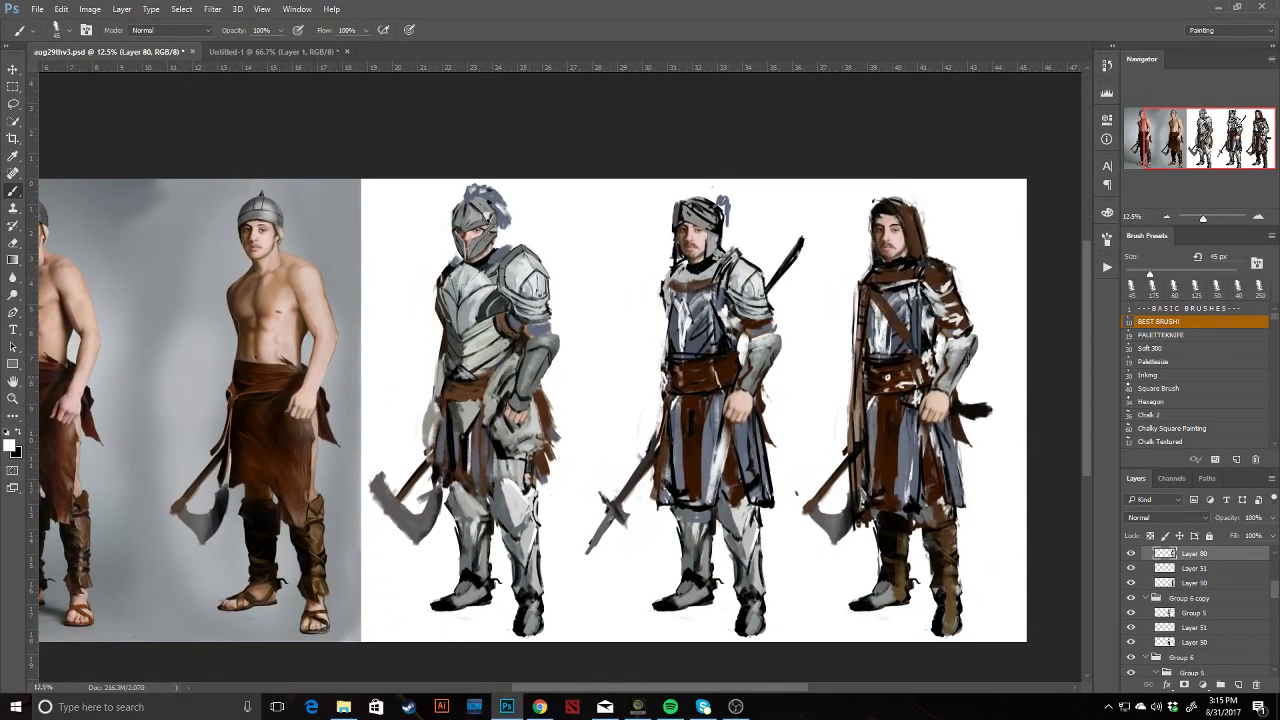
mouse_move(914, 359)
left_mouse_down()
mouse_move(874, 367)
mouse_move(912, 359)
mouse_move(873, 395)
mouse_move(874, 412)
left_mouse_up()
left_click_drag(868, 361, 876, 407)
key("x")
left_click_drag(874, 354, 892, 358)
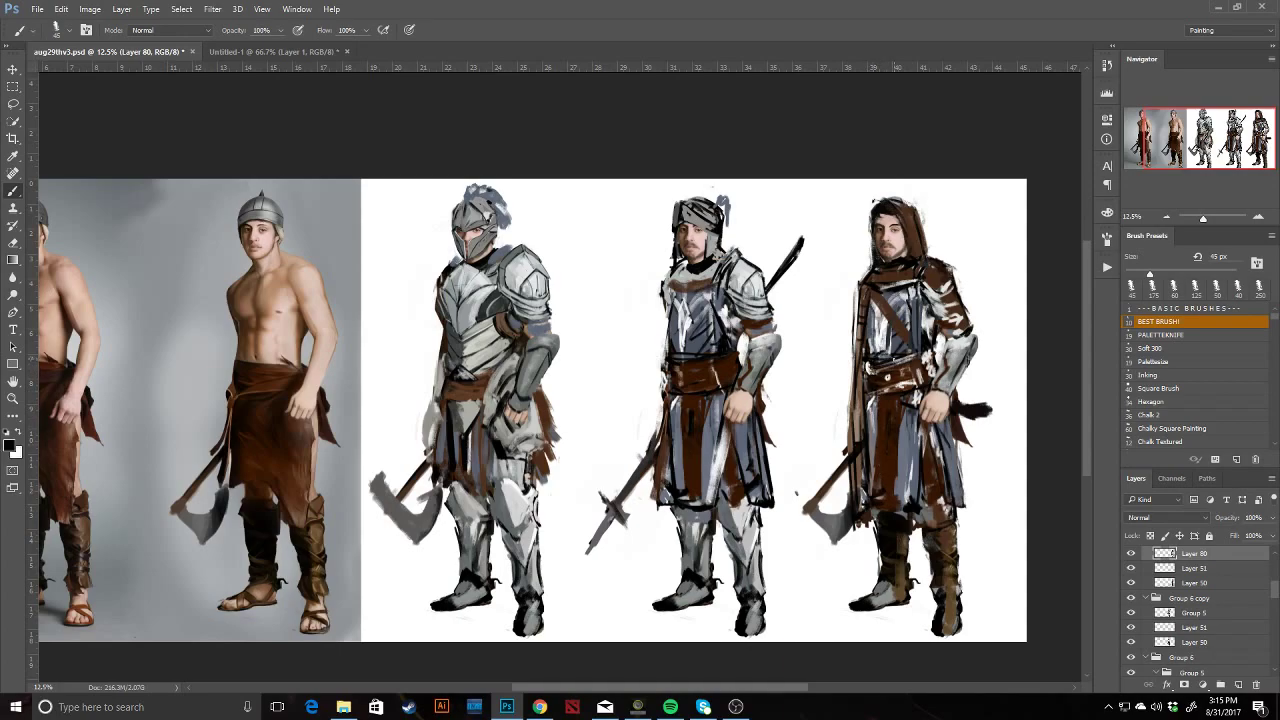
Darken the folds of the hooded figure's skirt with sampled brown and touch up the bracer and shoulder.
mouse_move(896, 410)
left_mouse_down()
mouse_move(896, 506)
mouse_move(873, 492)
left_mouse_up()
left_click(882, 482, "alt")
left_click_drag(882, 414, 879, 394)
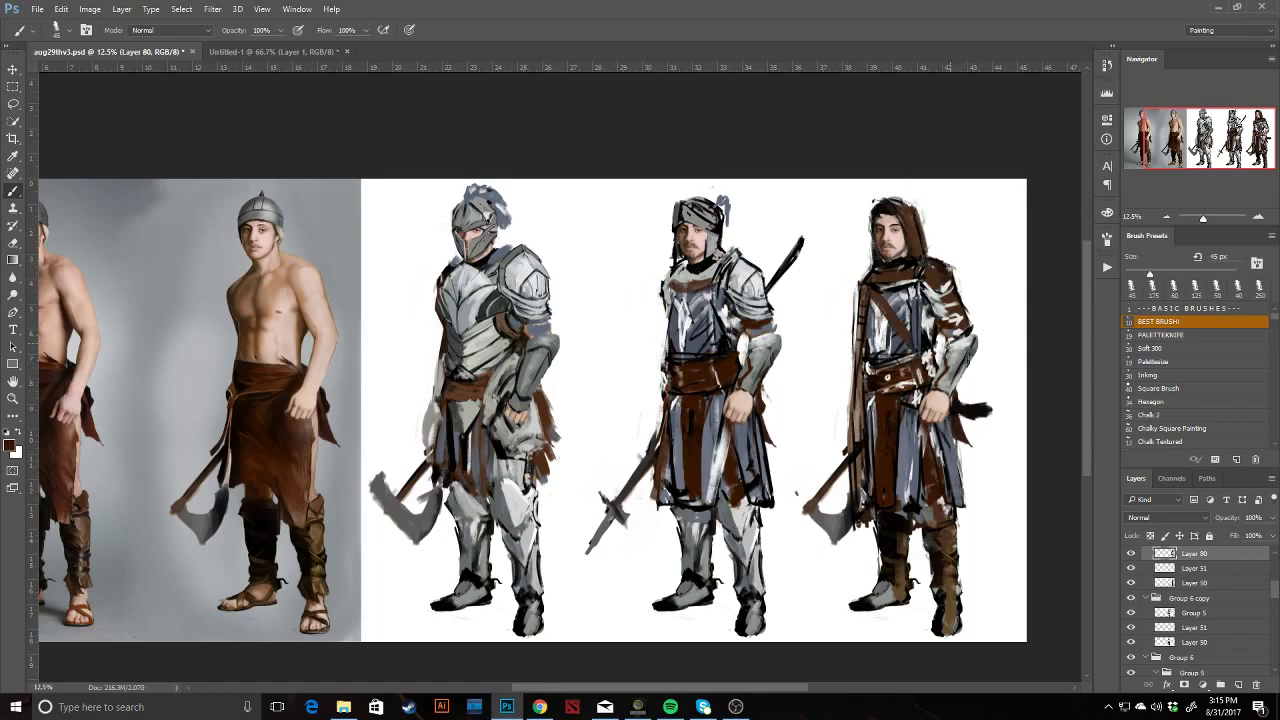
left_click(948, 388, "alt")
left_click_drag(958, 344, 968, 339)
left_click_drag(929, 271, 938, 269)
Toggle the visibility of Layer 80 and Layer 51 repeatedly to compare the merged paintwork with the layers beneath.
key("d")
key("x")
left_click(1132, 556)
left_click(1132, 556)
left_click(1131, 567)
left_click(1131, 567)
left_click(1133, 556)
left_click(1132, 556)
left_click(1133, 567)
left_click(1133, 567)
left_click(1132, 556)
left_click(1132, 556)
Examine the helmeted and hooded figures' heads and torsos up close and compare all the figures side by side.
key("z")
left_click(855, 268)
left_click_drag(902, 428, 801, 334)
left_click(822, 285)
left_click(840, 280)
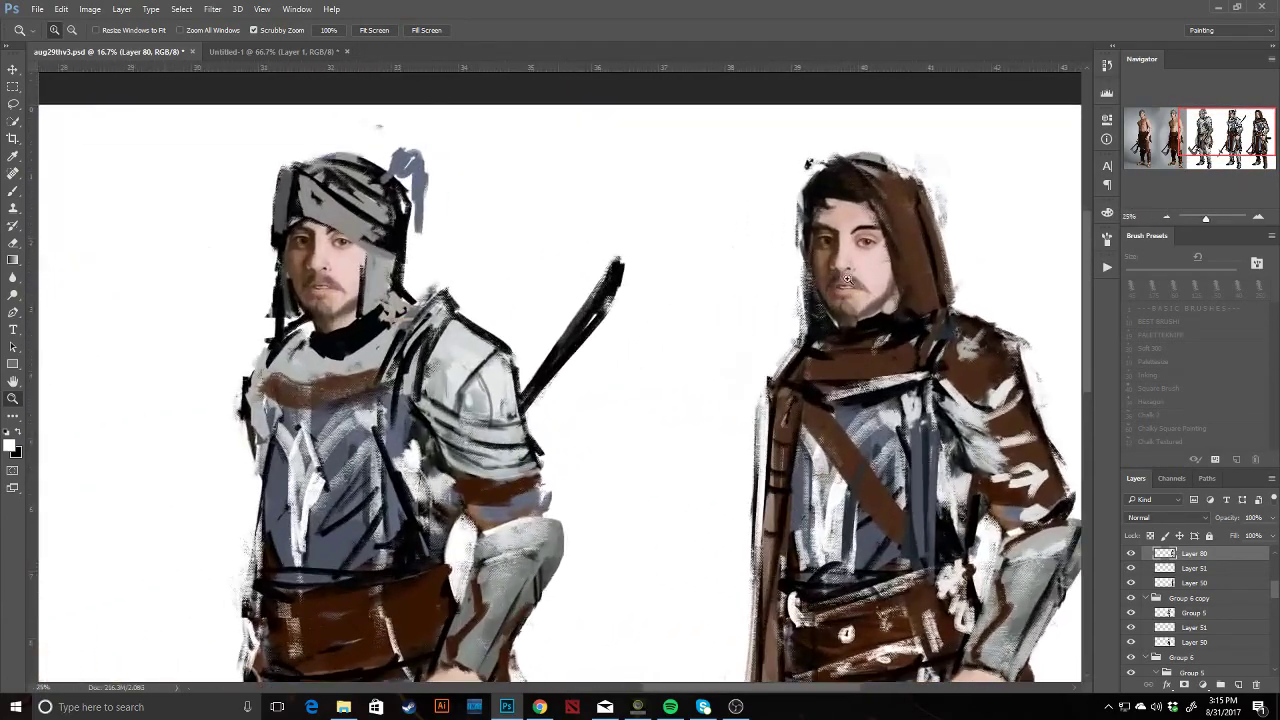
left_click_drag(896, 310, 813, 289)
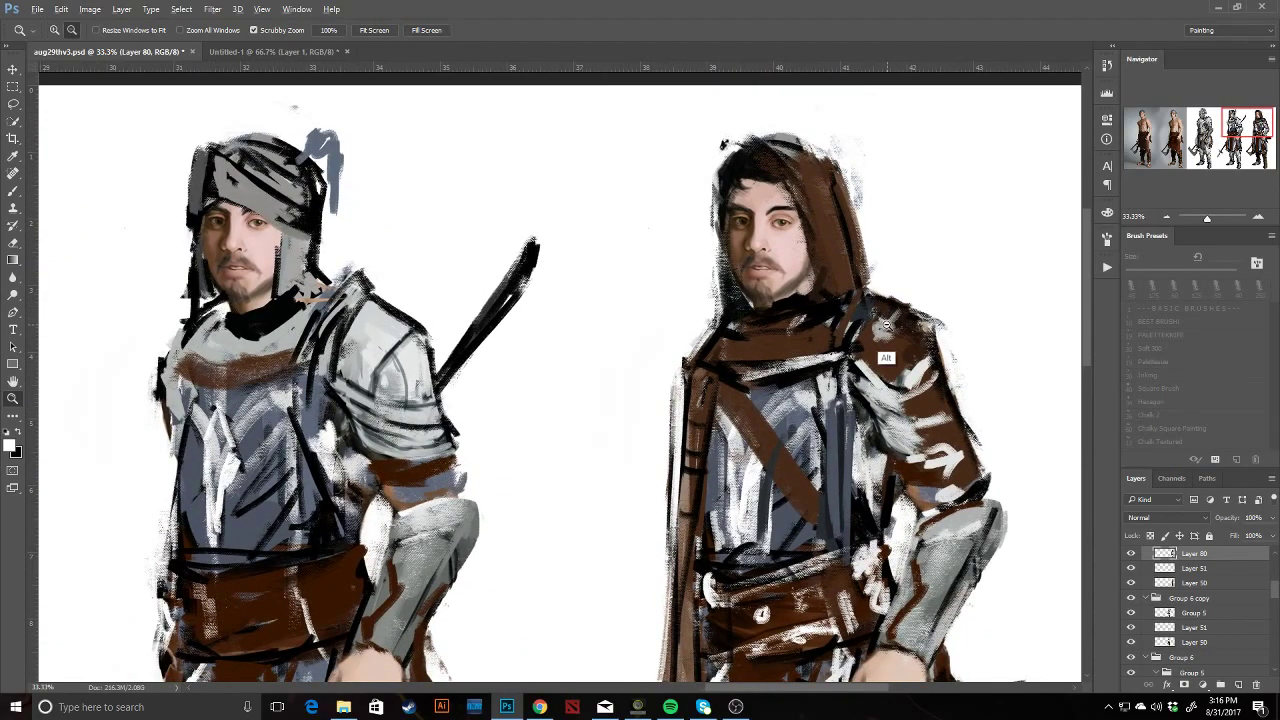
left_click(887, 325, "alt")
left_click(896, 325, "alt")
left_click(900, 325, "alt")
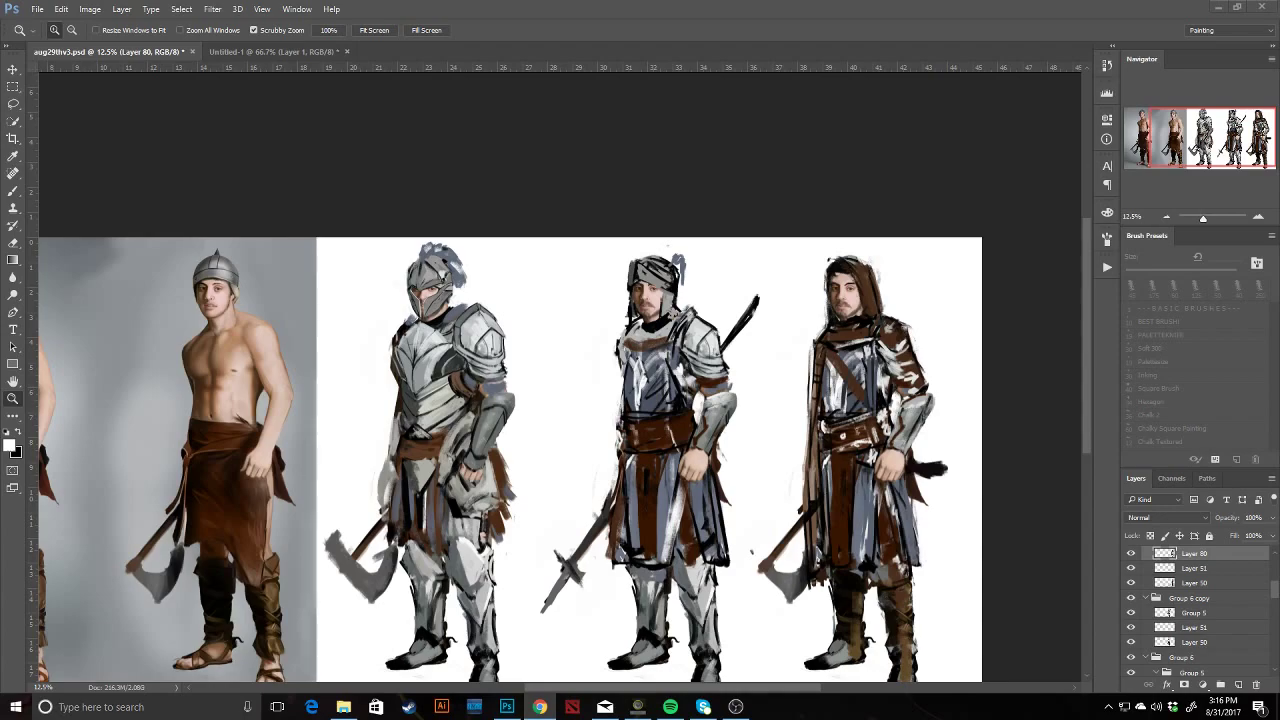
left_click_drag(1206, 142, 1206, 139)
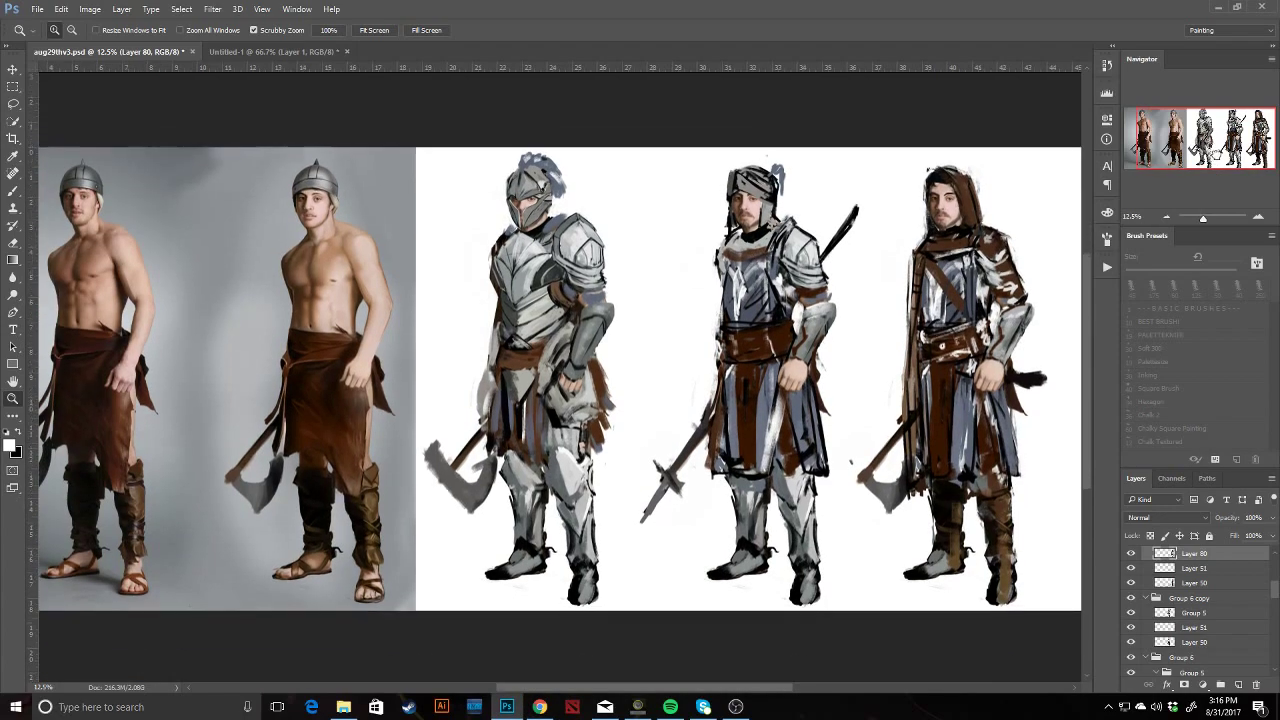
left_click_drag(885, 264, 826, 277)
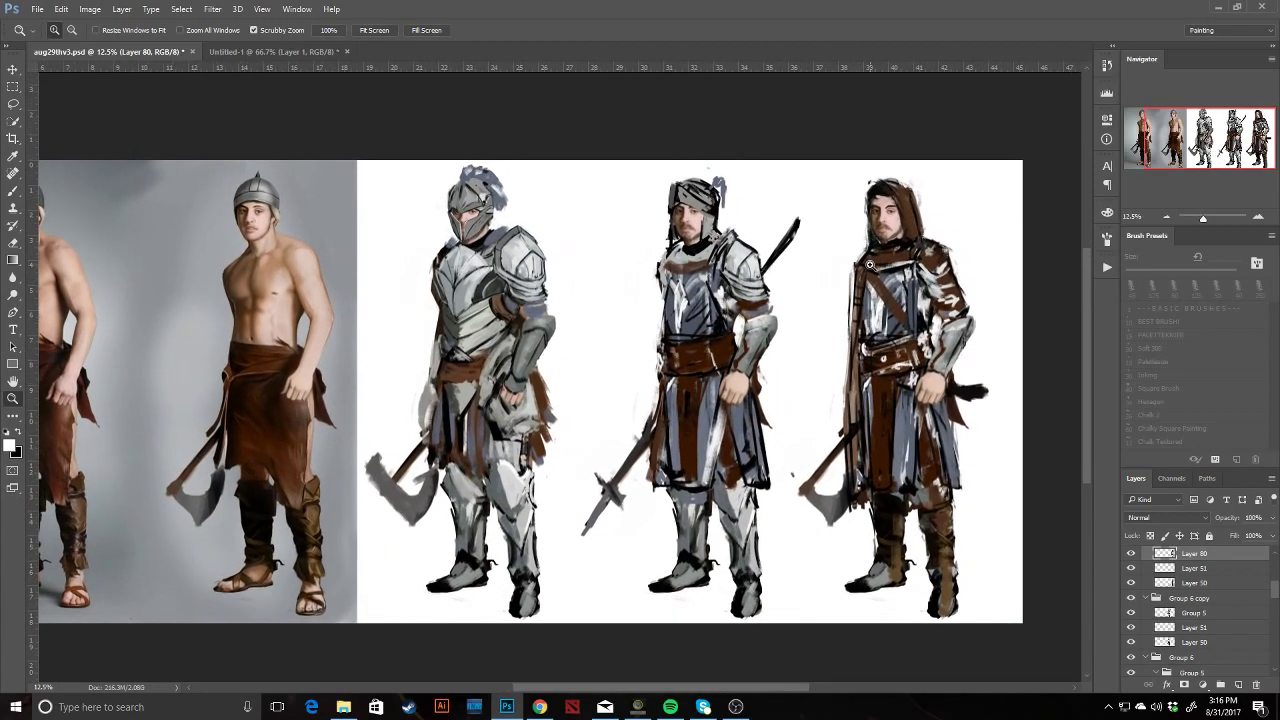
Extend the scarf's sampled brown across the hooded figure's collar and over the light patches on the shoulder.
key("b")
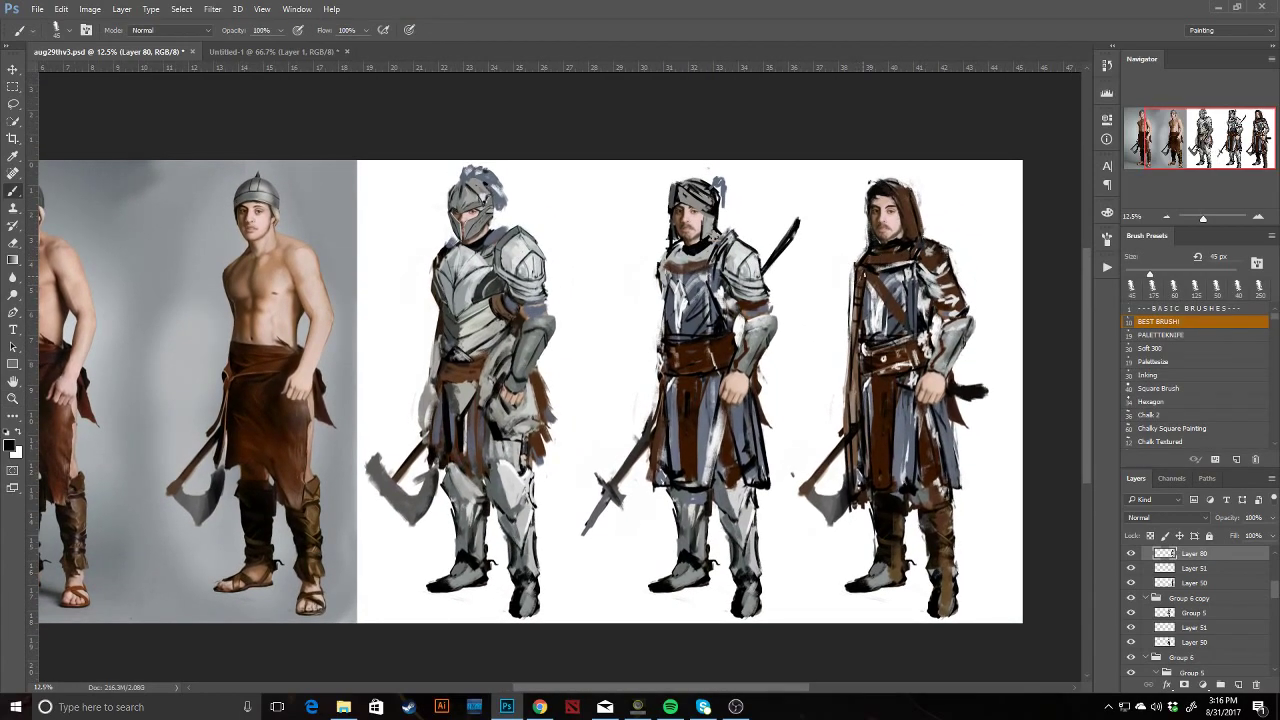
left_click(884, 264, "alt")
left_click(880, 263, "alt")
mouse_move(880, 267)
left_mouse_down()
mouse_move(912, 264)
mouse_move(922, 244)
left_mouse_up()
left_click(891, 256, "alt")
key("d")
left_click(925, 253, "alt")
left_click(925, 254, "alt")
mouse_move(931, 248)
left_mouse_down()
mouse_move(948, 251)
mouse_move(948, 268)
left_mouse_up()
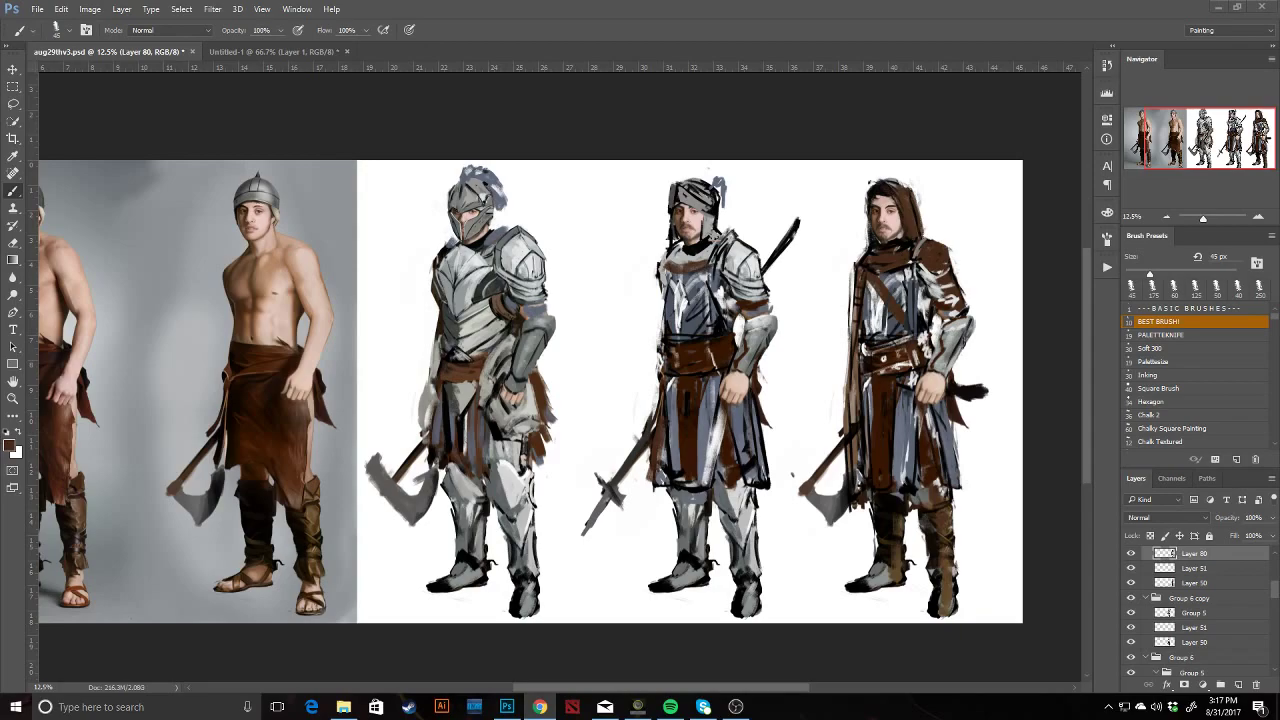
left_click(922, 396)
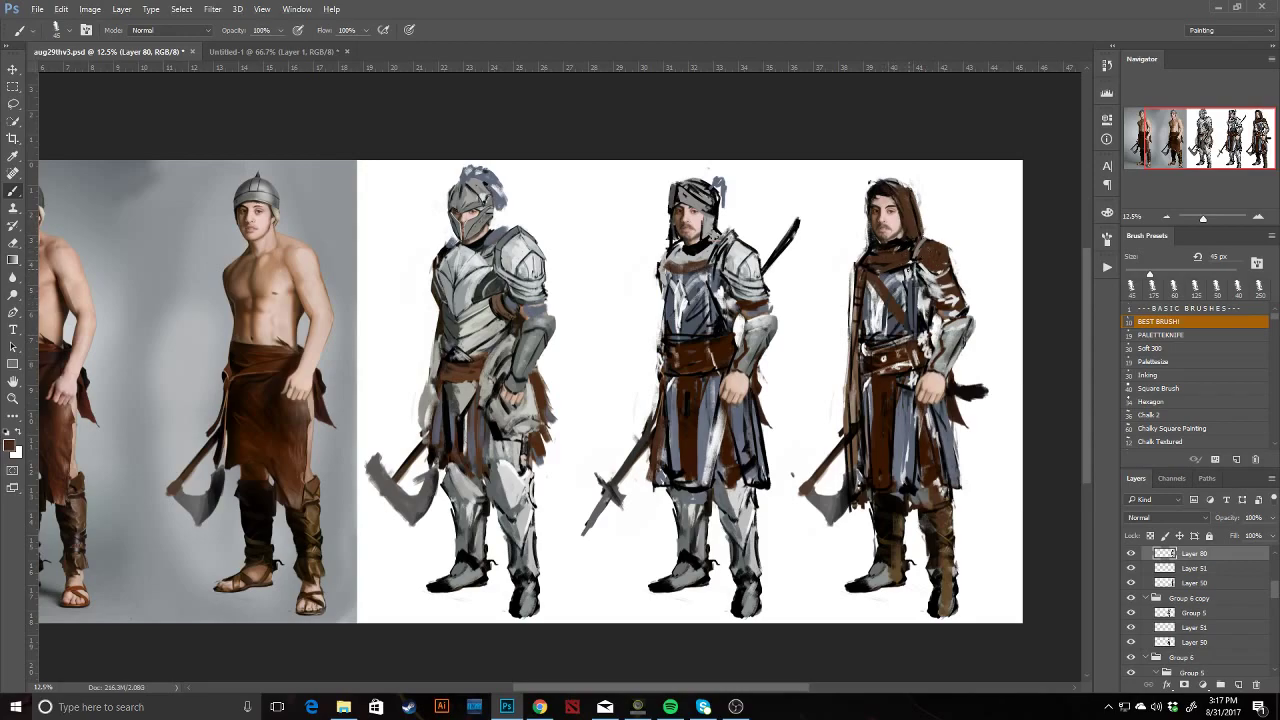
Define the hooded figure's diagonal chest strap with sampled dark brown.
left_click_drag(908, 266, 909, 273)
key("x")
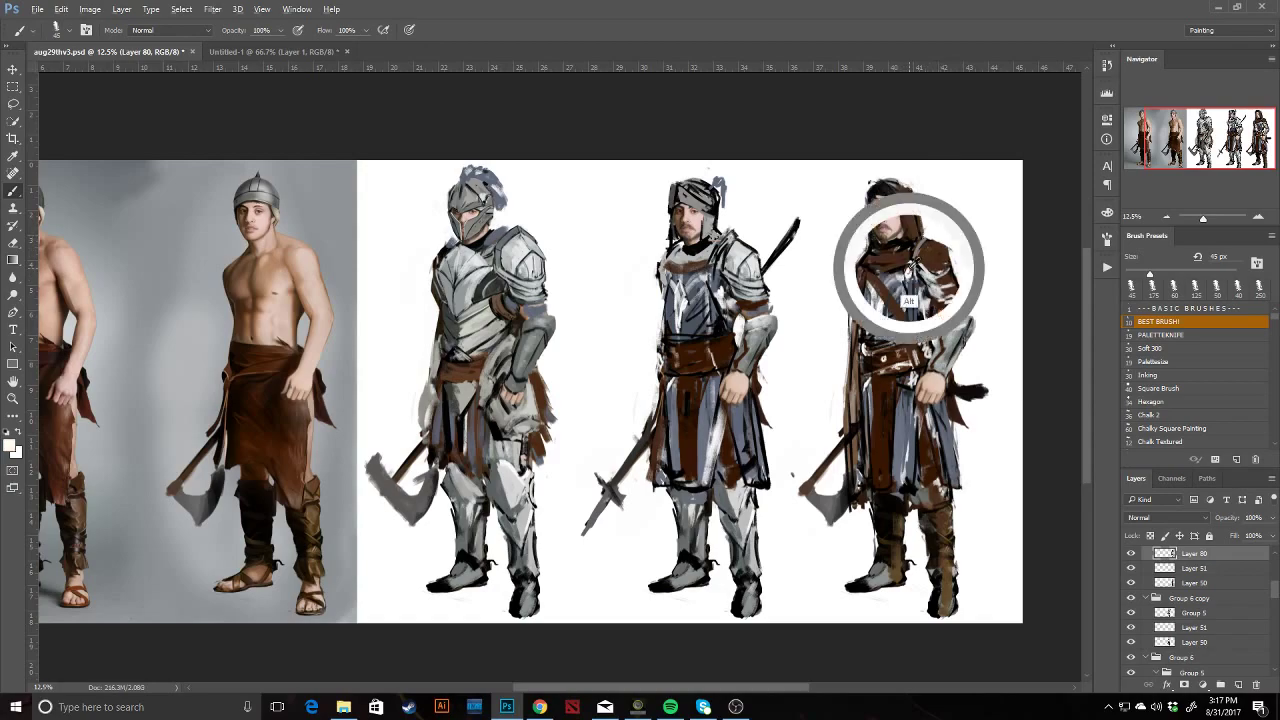
left_click(899, 267, "alt")
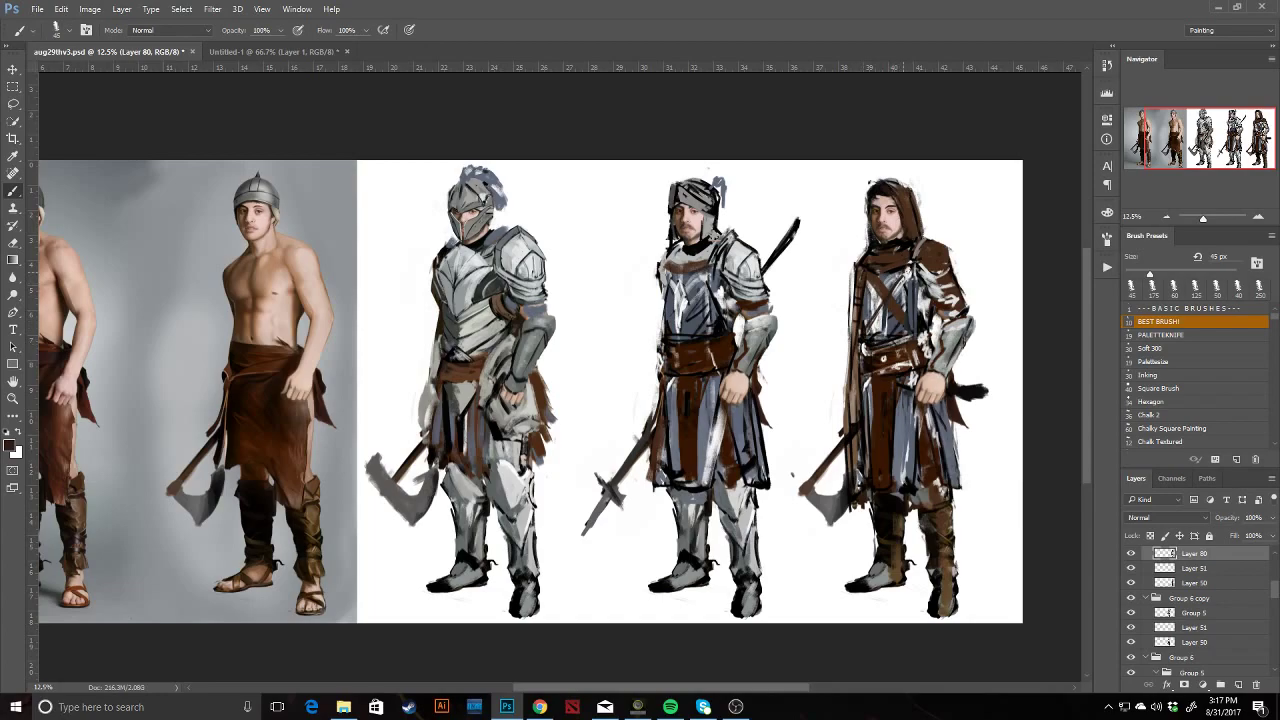
Touch up the hooded figure's tunic beside the inner arm with sampled grey tones, comparing with Layer 80 hidden.
left_click(928, 305, "alt")
left_click_drag(924, 322, 920, 330)
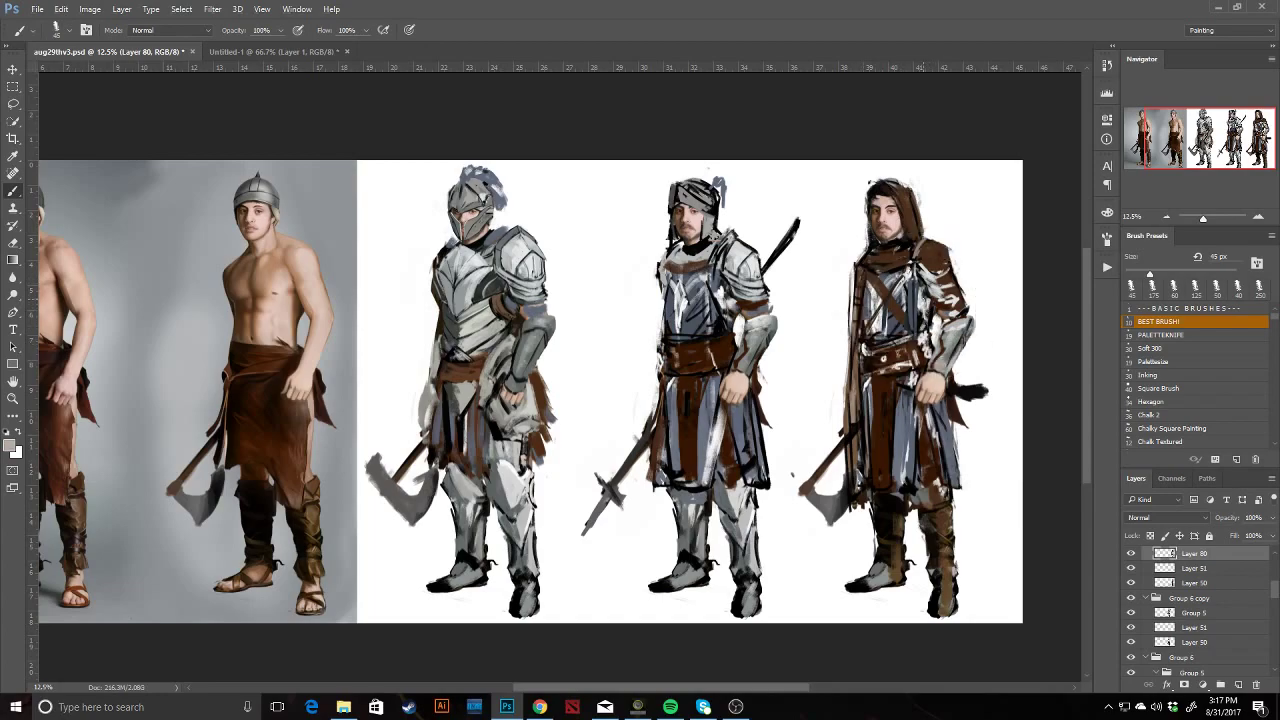
left_click(1131, 553)
left_click(1131, 553)
left_click(928, 311, "alt")
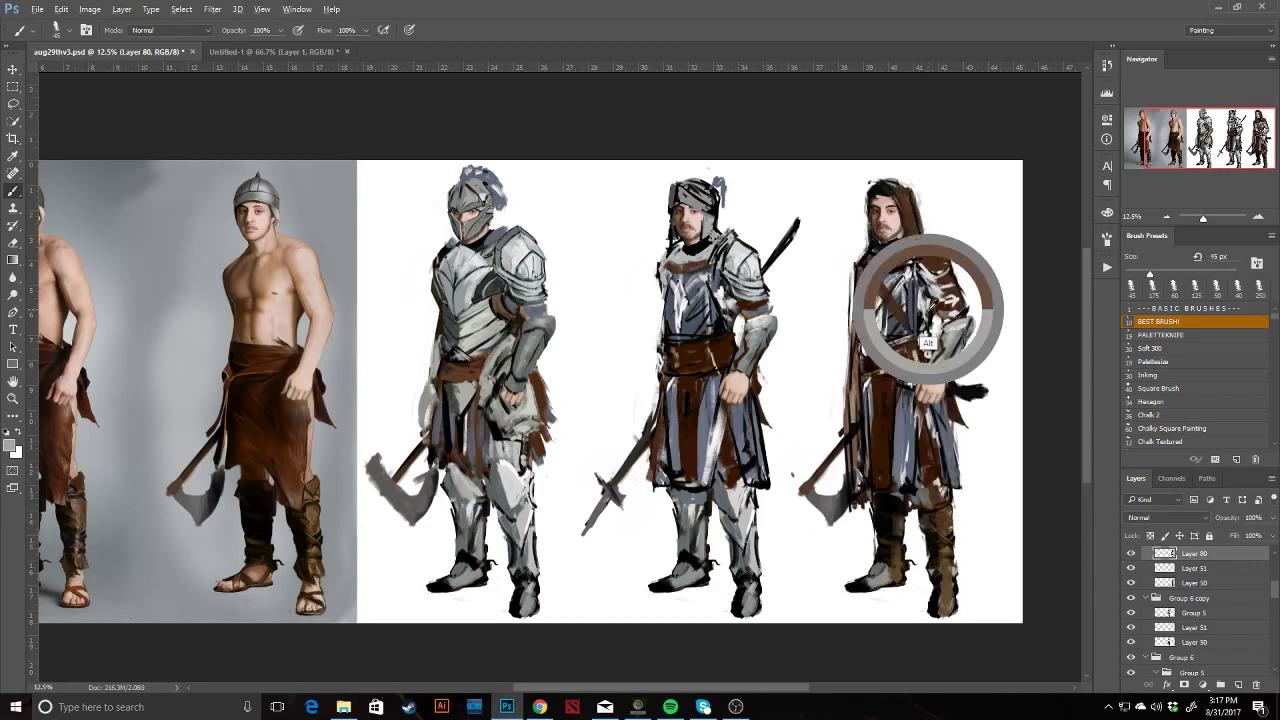
left_click(933, 318, "alt")
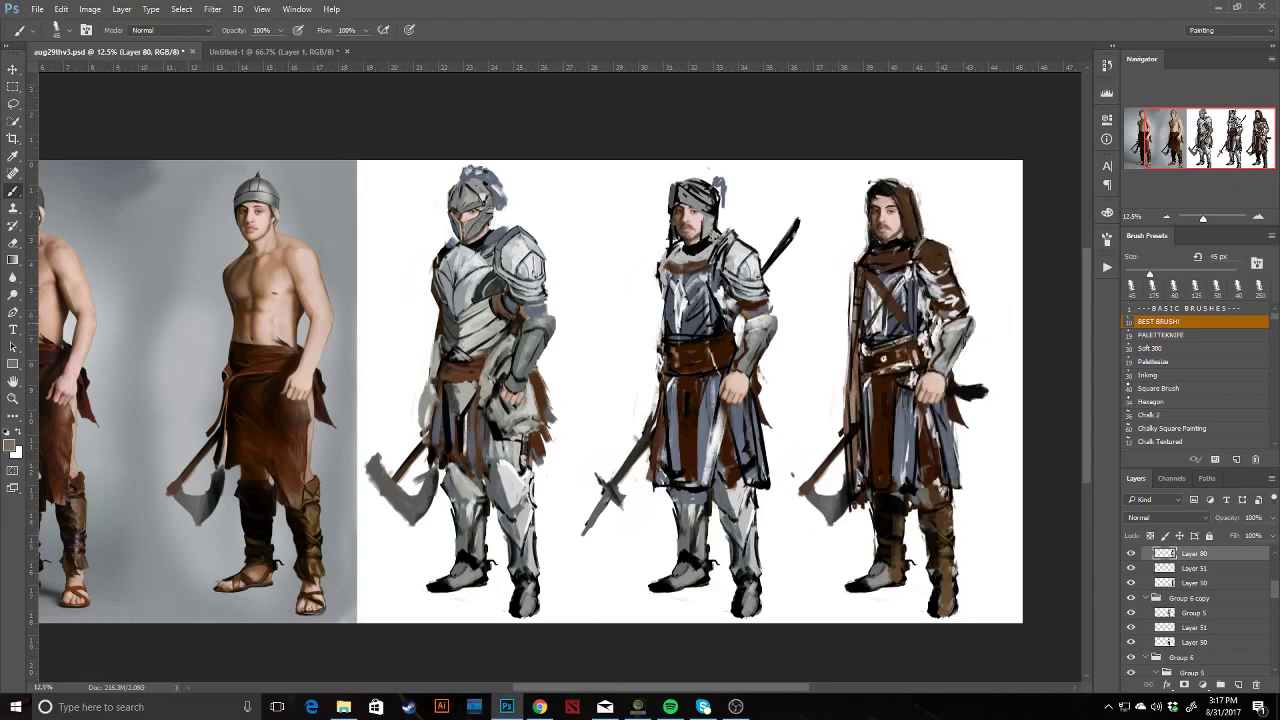
left_click(927, 325, "alt")
left_click(934, 326, "alt")
left_click(930, 358, "alt")
Flip the canvas horizontally and darken the hooded figure's wrist with sampled black.
key("ctrl+shift+h")
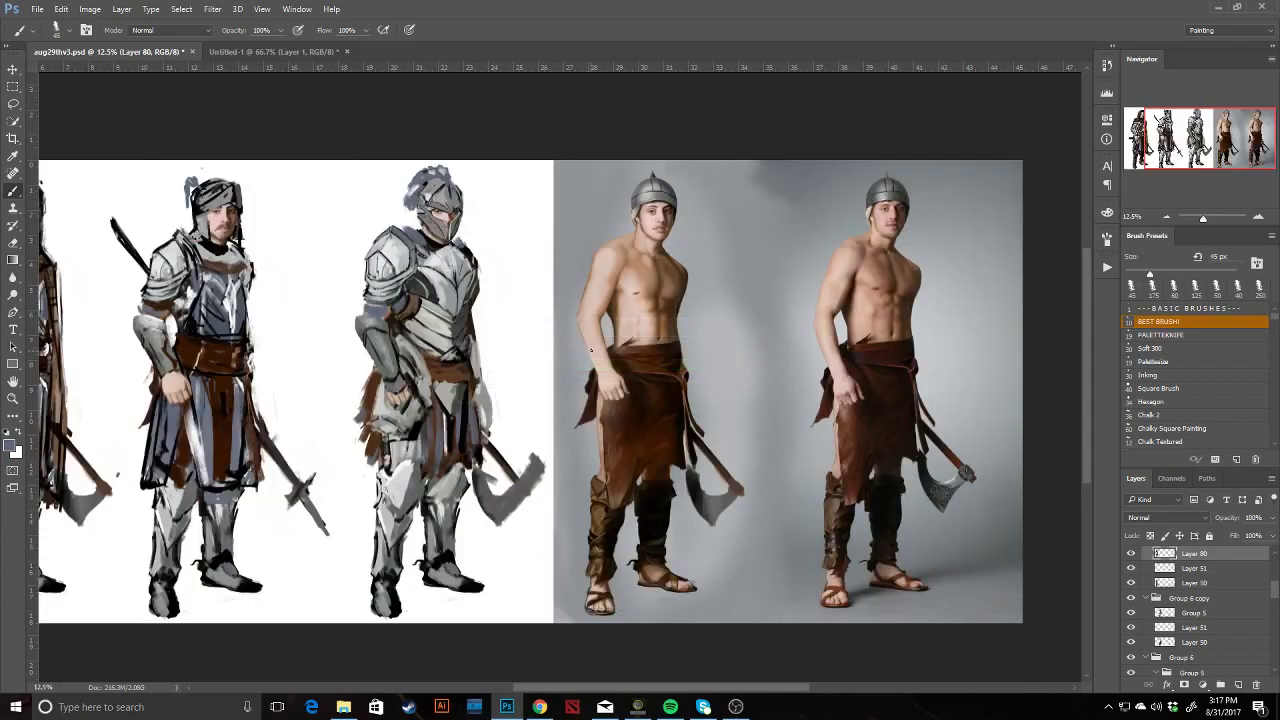
left_click_drag(583, 352, 1012, 306)
left_click(398, 345, "alt")
left_click_drag(397, 345, 412, 338)
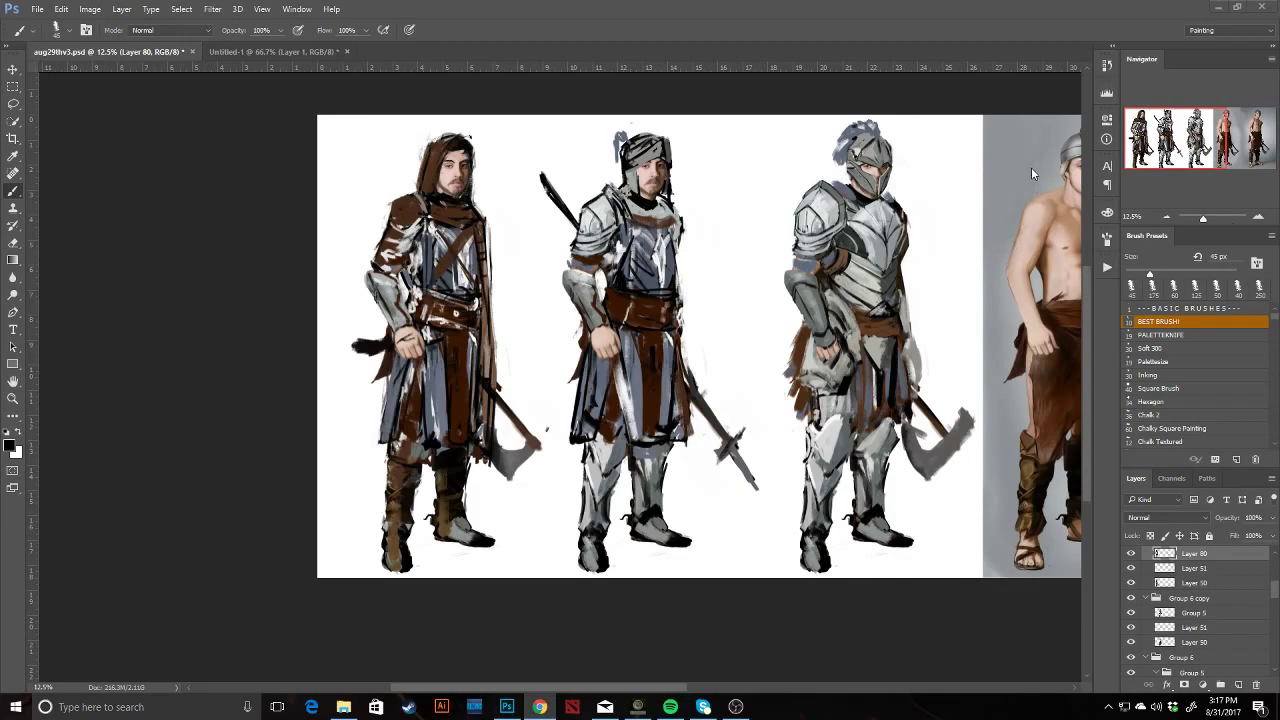
scroll(844, 241, "up", 1)
left_click(817, 251)
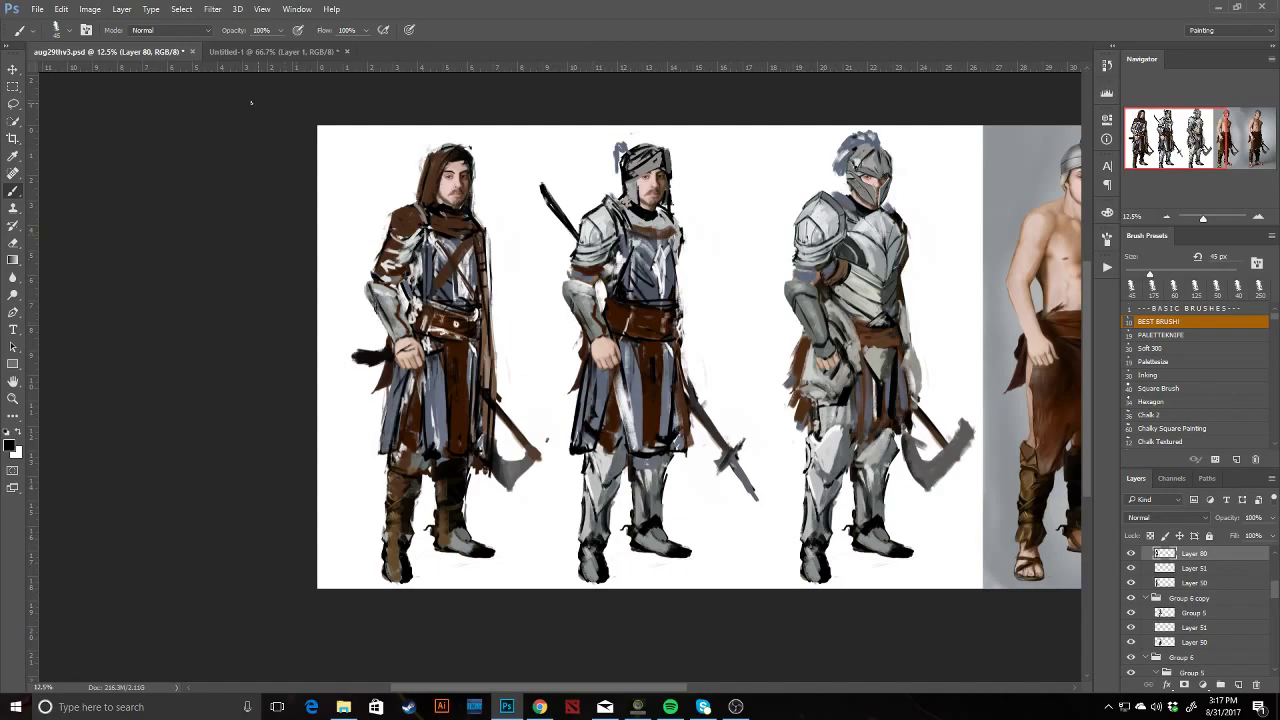
left_click(1167, 163)
left_click_drag(678, 264, 756, 274)
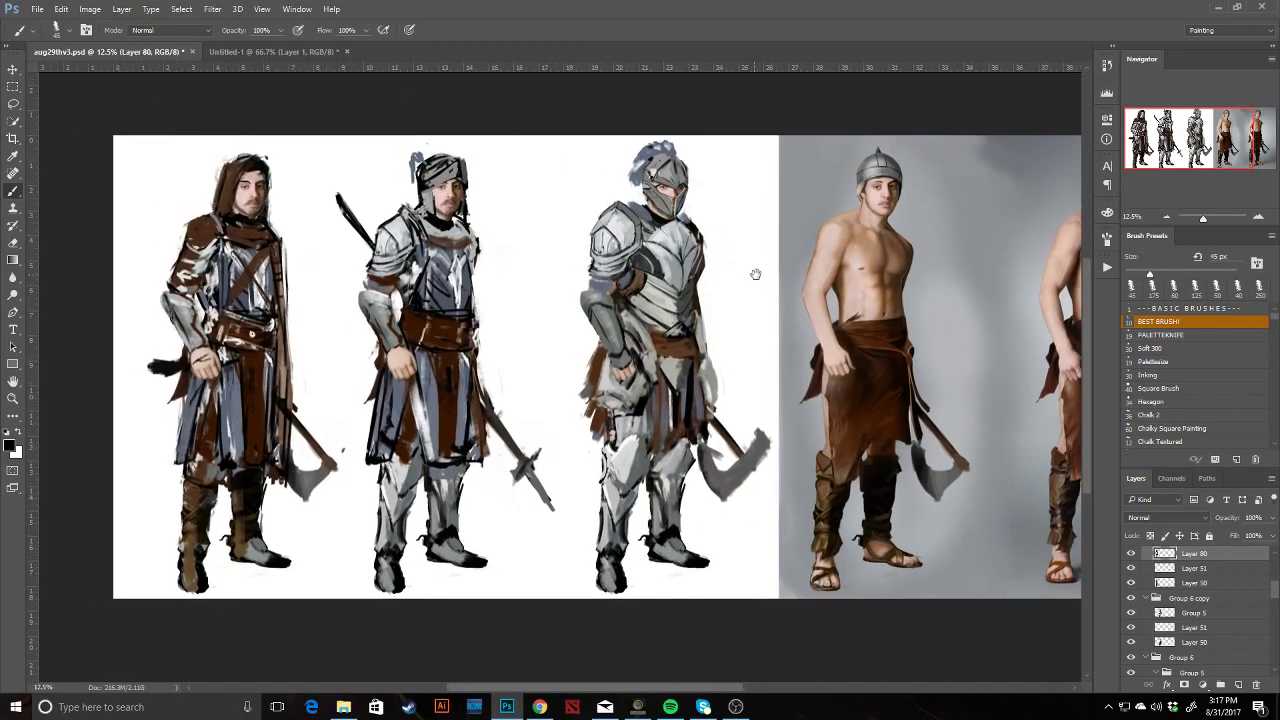
left_click_drag(650, 400, 691, 409)
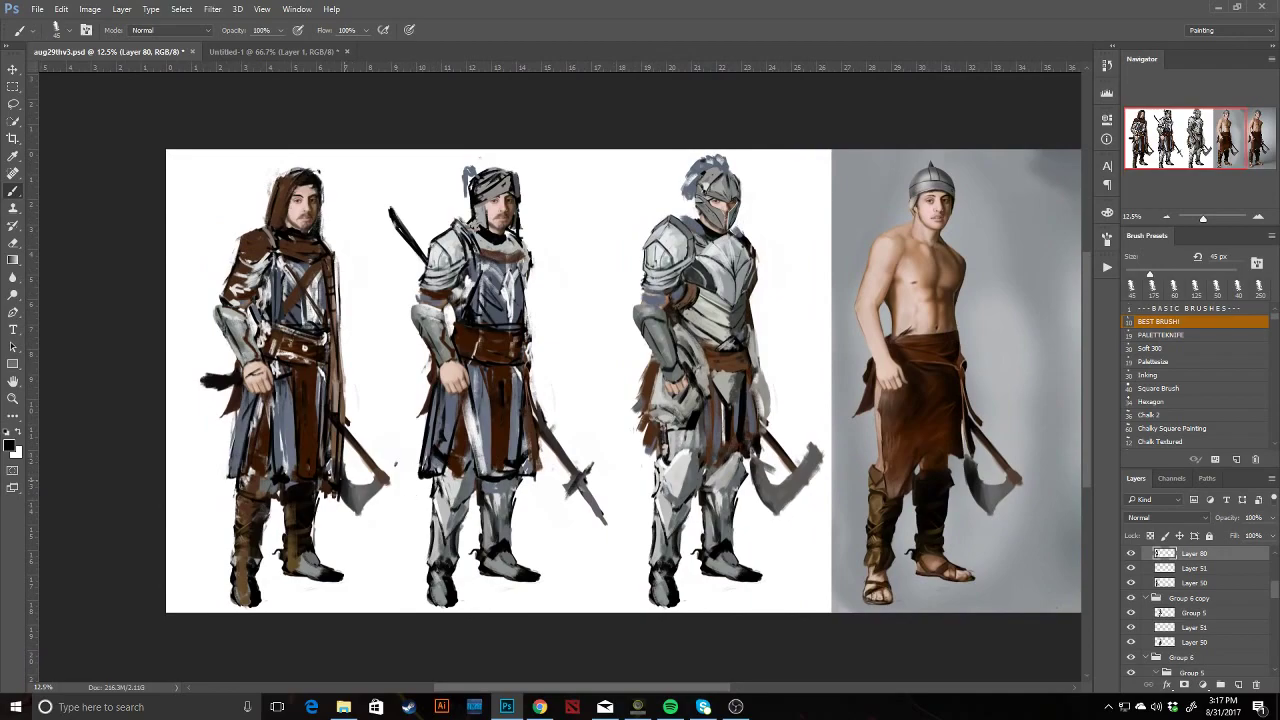
Repaint the hooded figure's outer skirt panel with sampled blue-grey and trim its lower hem with the Eraser.
left_click(246, 445, "alt")
mouse_move(251, 418)
left_mouse_down()
mouse_move(252, 402)
mouse_move(257, 436)
left_mouse_up()
left_click(255, 410, "alt")
left_click(252, 436, "alt")
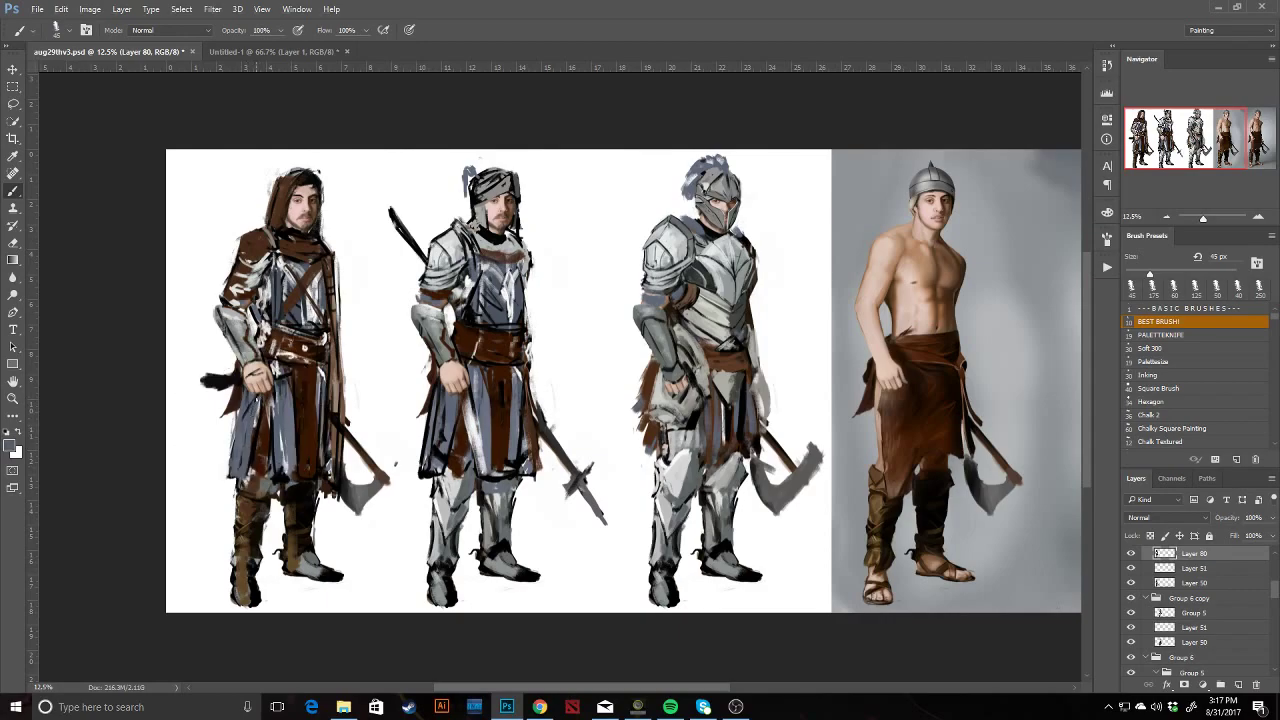
key("e")
left_click_drag(229, 478, 240, 475)
Define the vertical folds of the hooded figure's skirt with black, blue-grey and white brush strokes.
key("b")
key("d")
left_click_drag(257, 400, 254, 468)
left_click_drag(253, 410, 252, 448)
left_click_drag(254, 388, 252, 447)
left_click(250, 426, "alt")
mouse_move(254, 400)
left_mouse_down()
mouse_move(253, 446)
mouse_move(234, 464)
left_mouse_up()
key("x")
key("x")
key("x")
left_click_drag(241, 392, 240, 454)
Paint along the lower cape edge with a sampled tone and define the skirt's outer hem in black.
left_click(316, 390, "alt")
left_click_drag(323, 402, 324, 446)
left_click_drag(323, 374, 331, 464)
left_click_drag(369, 361, 459, 360)
key("x")
left_click_drag(331, 440, 331, 472)
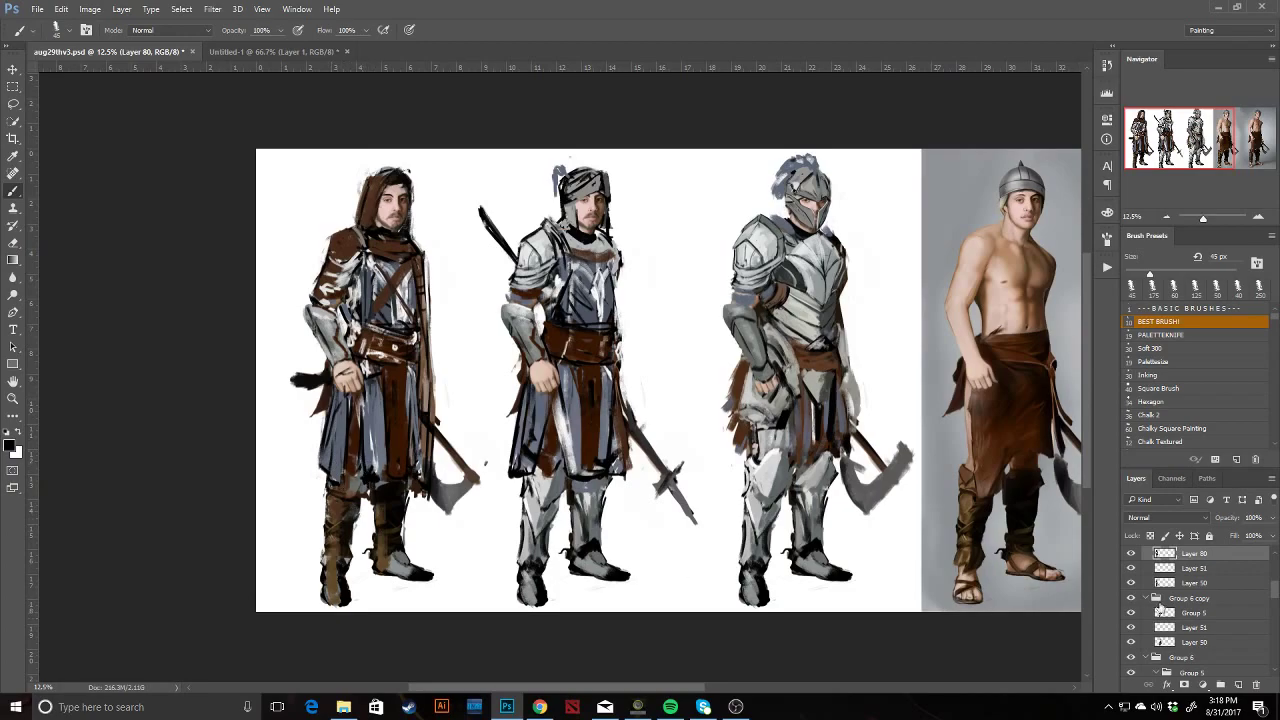
Toggle Layer 80 and Layer 51 off and on to compare the hooded outfit with the bare base figure.
left_click(1131, 555)
left_click(1131, 568)
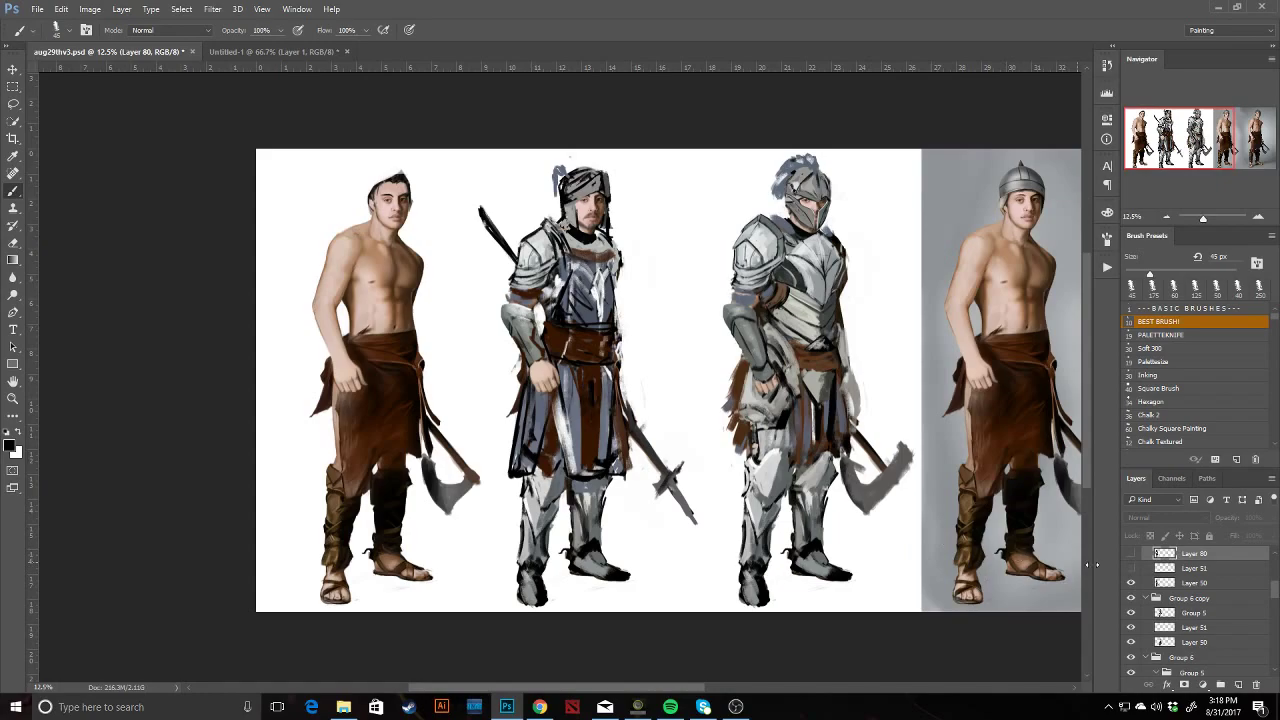
left_click(1131, 554)
left_click(1131, 567)
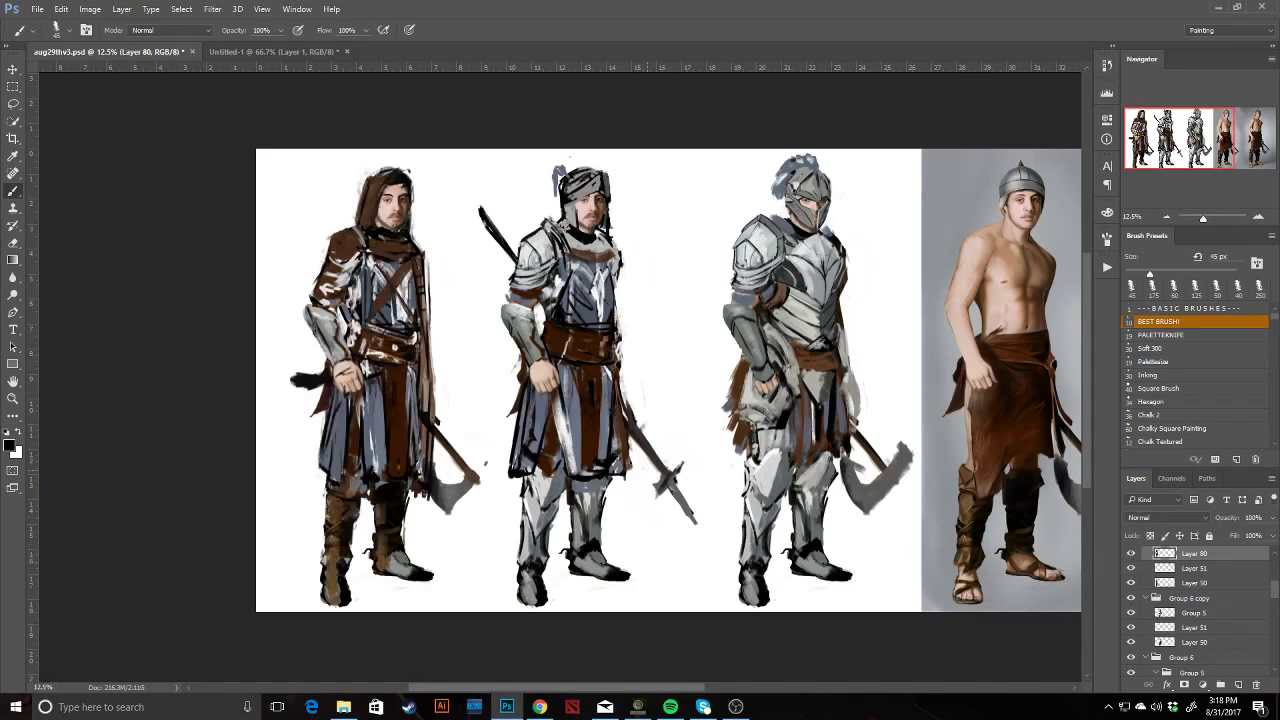
Reshape the hooded figure's hood around the face with sampled brown and black strokes.
key("e")
key("b")
left_click(374, 192, "alt")
key("d")
left_click(384, 204, "alt")
key("d")
Touch up the hooded figure's sleeve and outline the cape's hanging edge in black.
left_click(338, 282, "alt")
key("d")
left_click_drag(434, 358, 434, 406)
left_click_drag(425, 251, 427, 345)
key("ctrl+alt+z")
left_click_drag(425, 297, 426, 331)
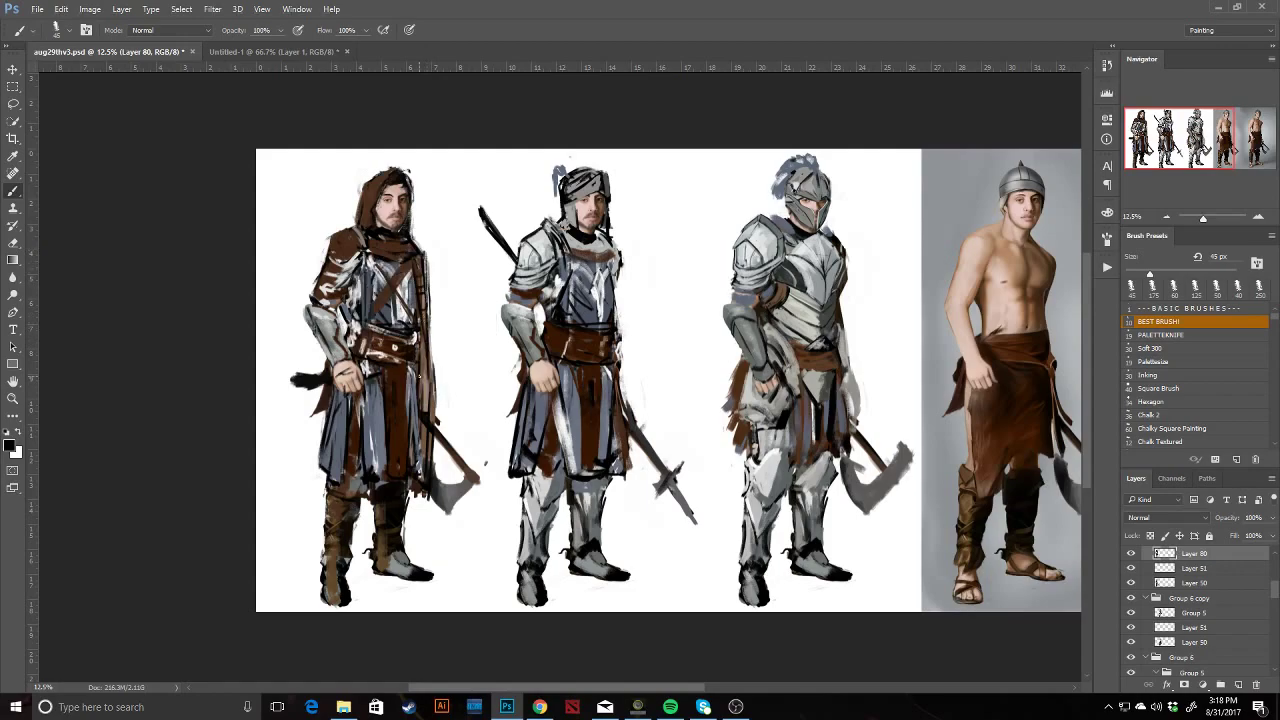
key("alt+Tab")
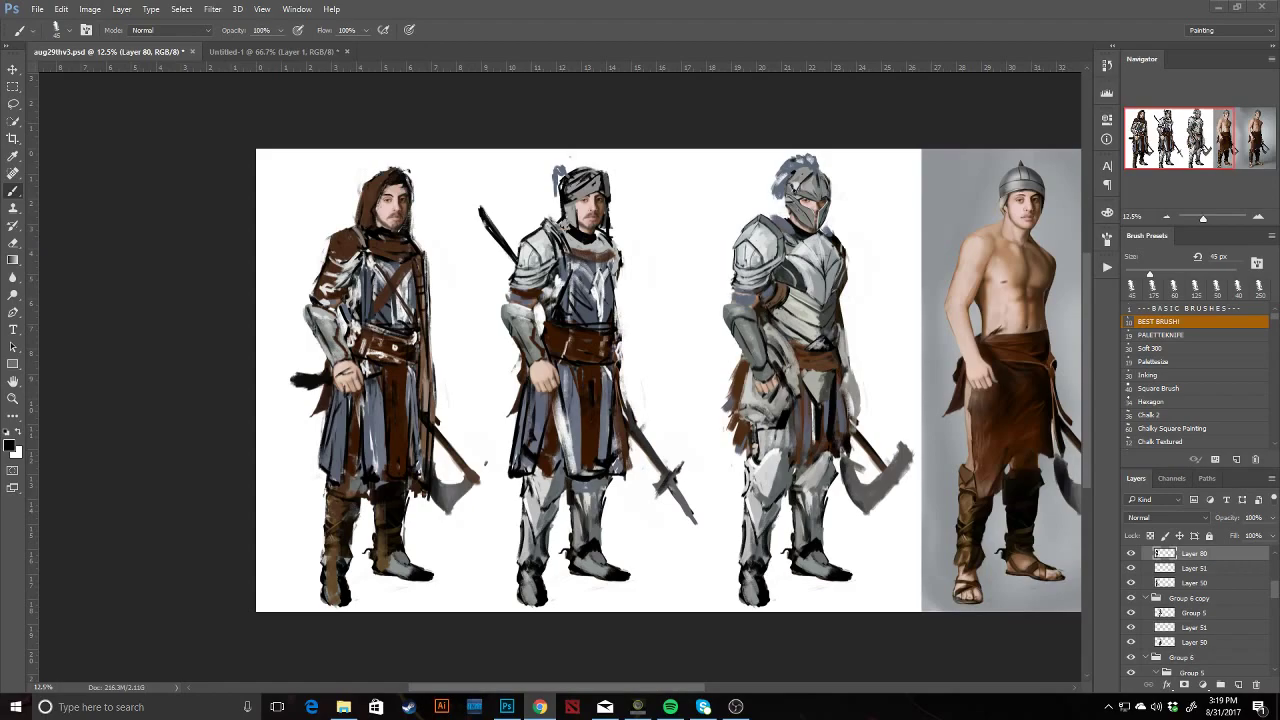
key("alt+Tab")
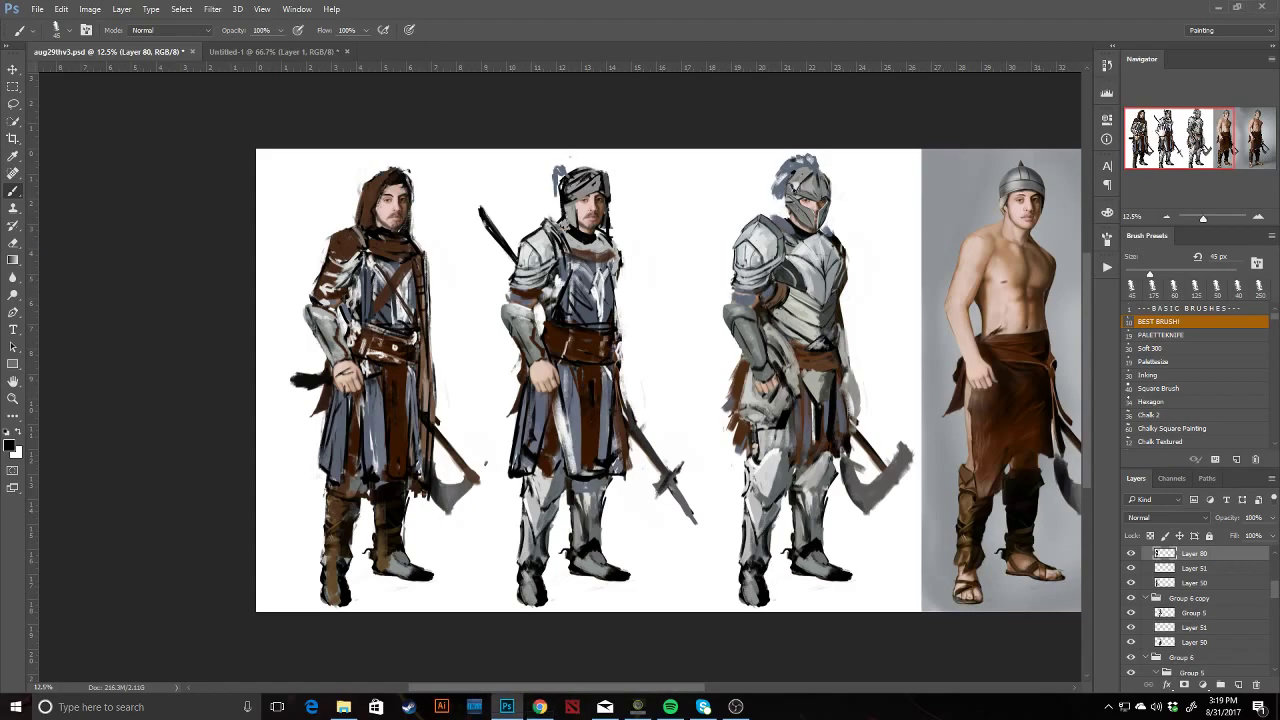
Refine the hooded figure's face and forehead up close with sampled skin and shadow tones.
key("ctrl+space")
left_click(371, 206, "ctrl")
left_click(386, 206, "alt")
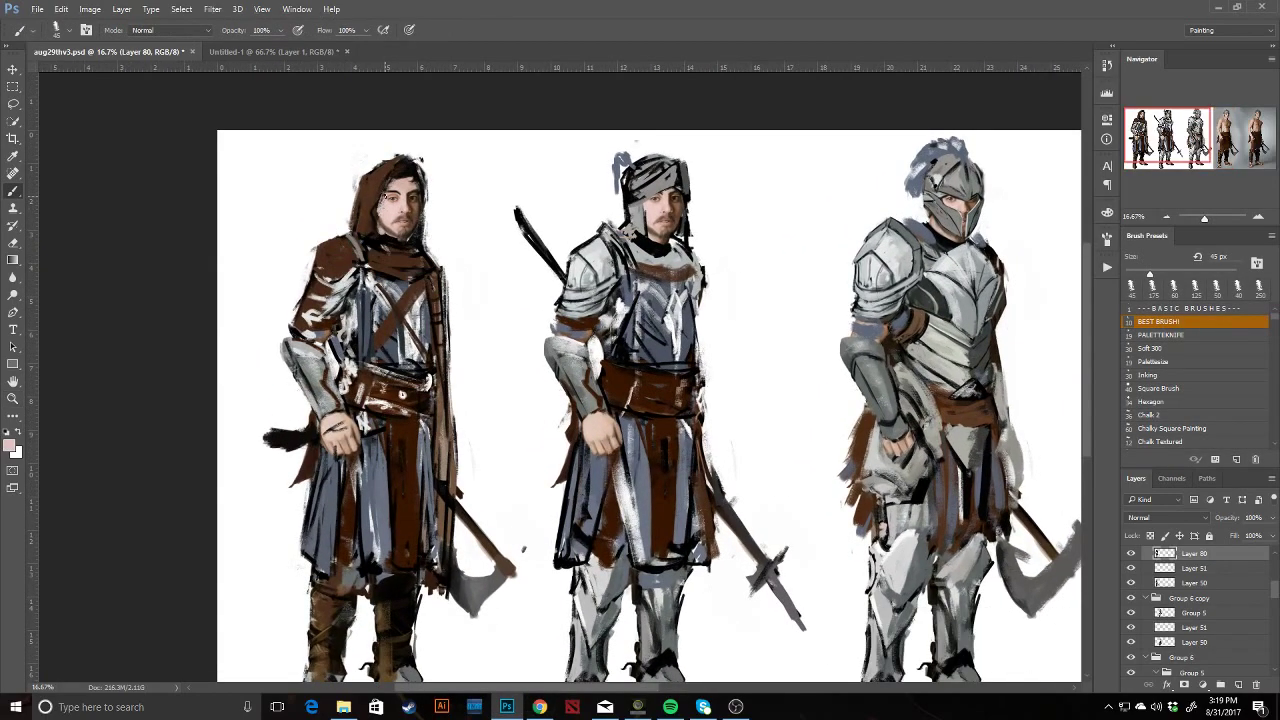
left_click(385, 222, "alt")
left_click(391, 184)
left_click(381, 217, "alt")
left_click(390, 184)
key("alt+space")
left_click(433, 214, "alt")
left_click_drag(560, 310, 426, 318)
Paint the hooded figure's boots with sampled leather brown.
left_click(266, 543, "alt")
mouse_move(268, 557)
left_mouse_down()
mouse_move(273, 572)
mouse_move(287, 567)
mouse_move(274, 578)
left_mouse_up()
left_click(268, 556, "alt")
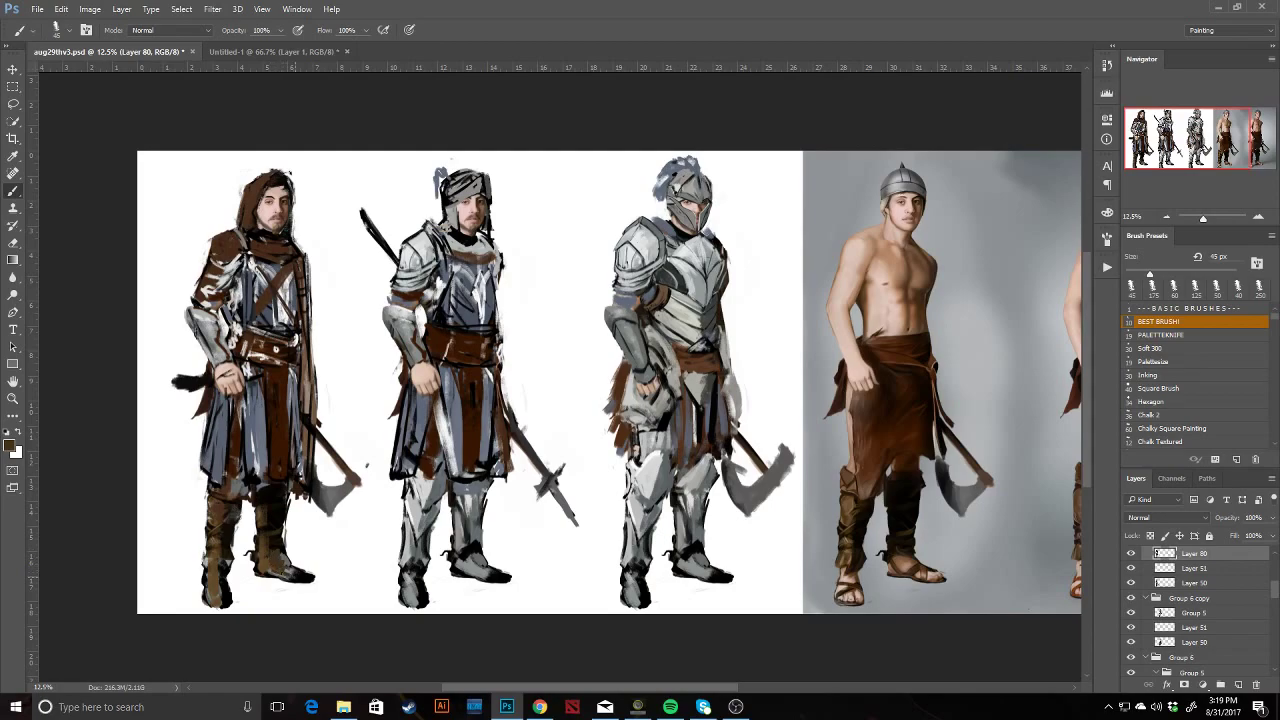
Refine the hood's inner edge and the cape with colours sampled from the hooded figure.
left_click(266, 185, "alt")
left_click(257, 222, "alt")
left_click(265, 203, "alt")
left_click(264, 189, "alt")
left_click(260, 196, "alt")
left_click(308, 365, "alt")
mouse_move(308, 314)
left_mouse_down()
mouse_move(184, 290)
mouse_move(296, 321)
left_mouse_up()
left_click(281, 209, "alt")
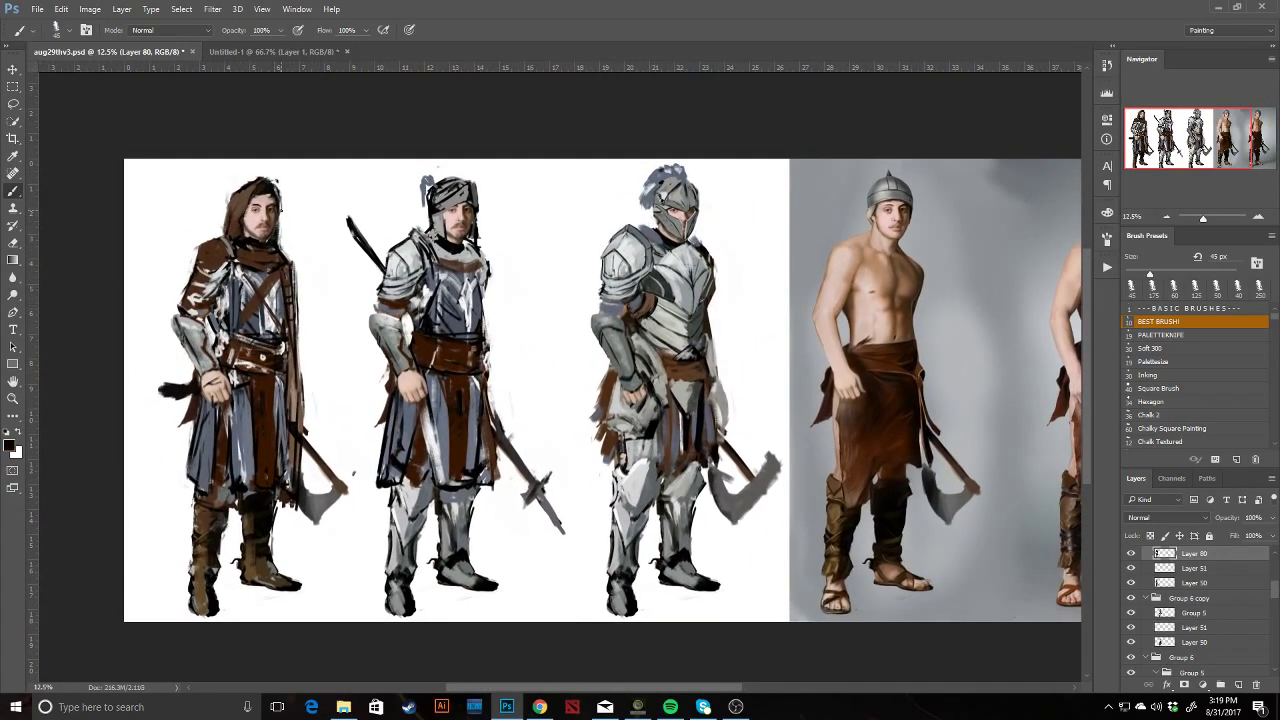
Select the middle knight's Group 5 layer on the canvas and touch up the breastplate with sampled greys.
key("v")
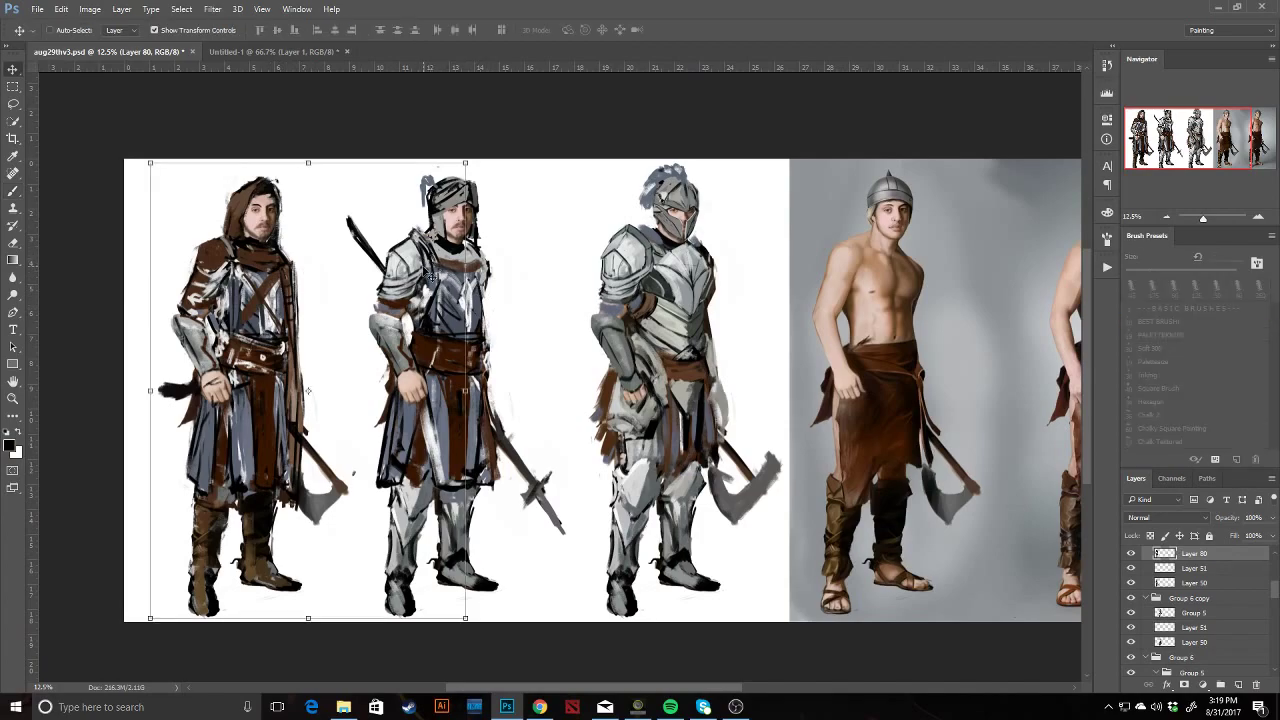
left_click(421, 265, "ctrl")
key("ctrl+z")
mouse_move(423, 265)
left_mouse_down()
mouse_move(498, 280)
mouse_move(476, 250)
mouse_move(489, 278)
left_mouse_up()
left_click(476, 251, "alt")
left_click(483, 280, "alt")
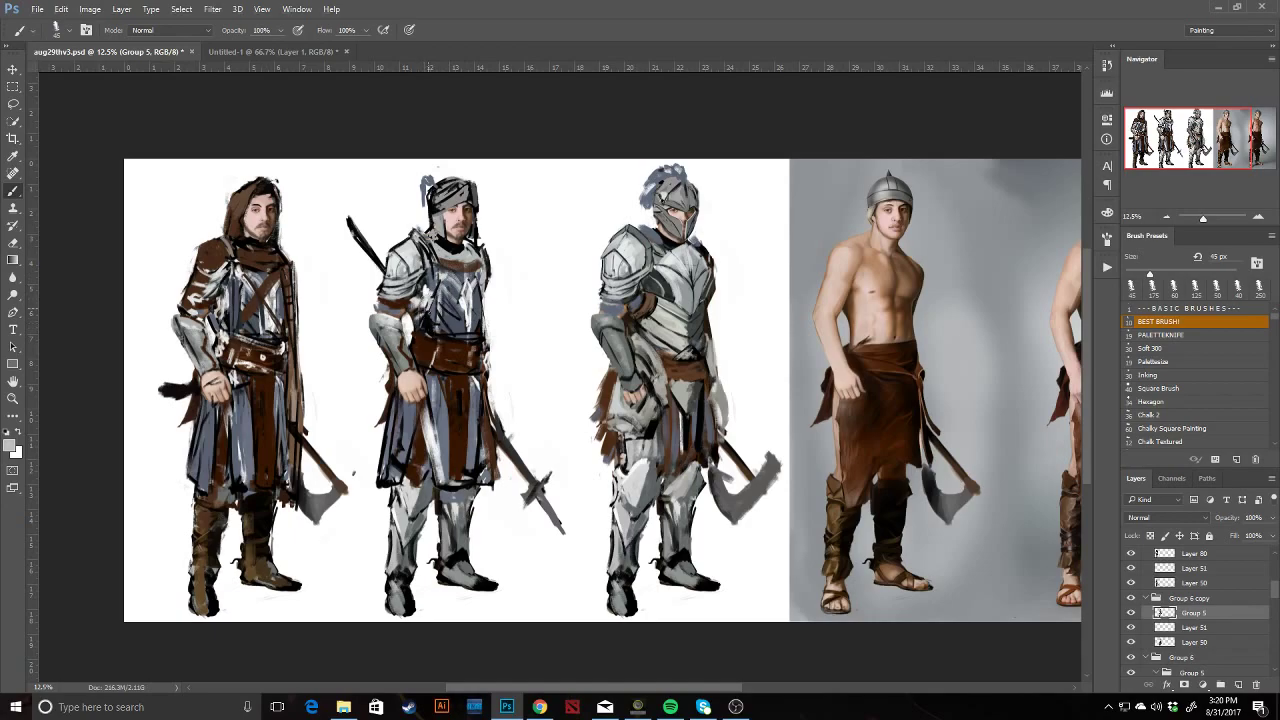
left_click(430, 320, "alt")
Erase the heavy black outline along the outer hem of the middle knight's skirt.
key("e")
left_click_drag(390, 400, 384, 474)
key("ctrl+alt+z")
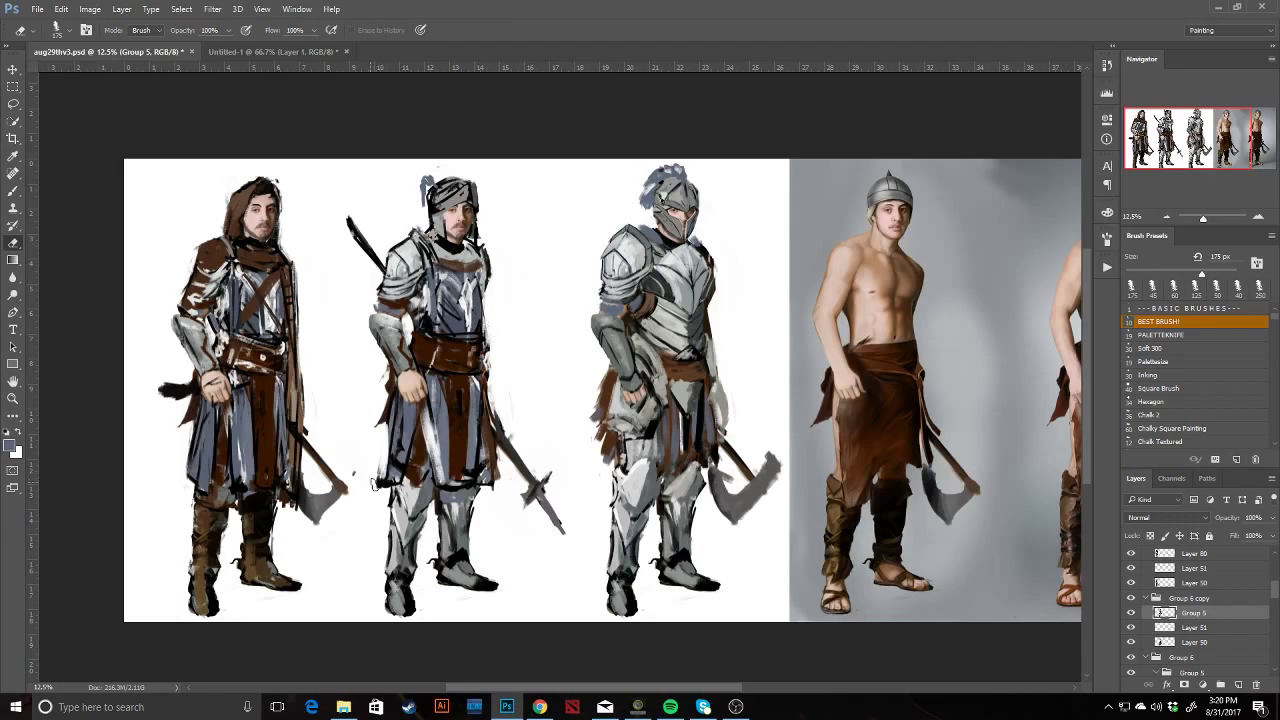
key("b")
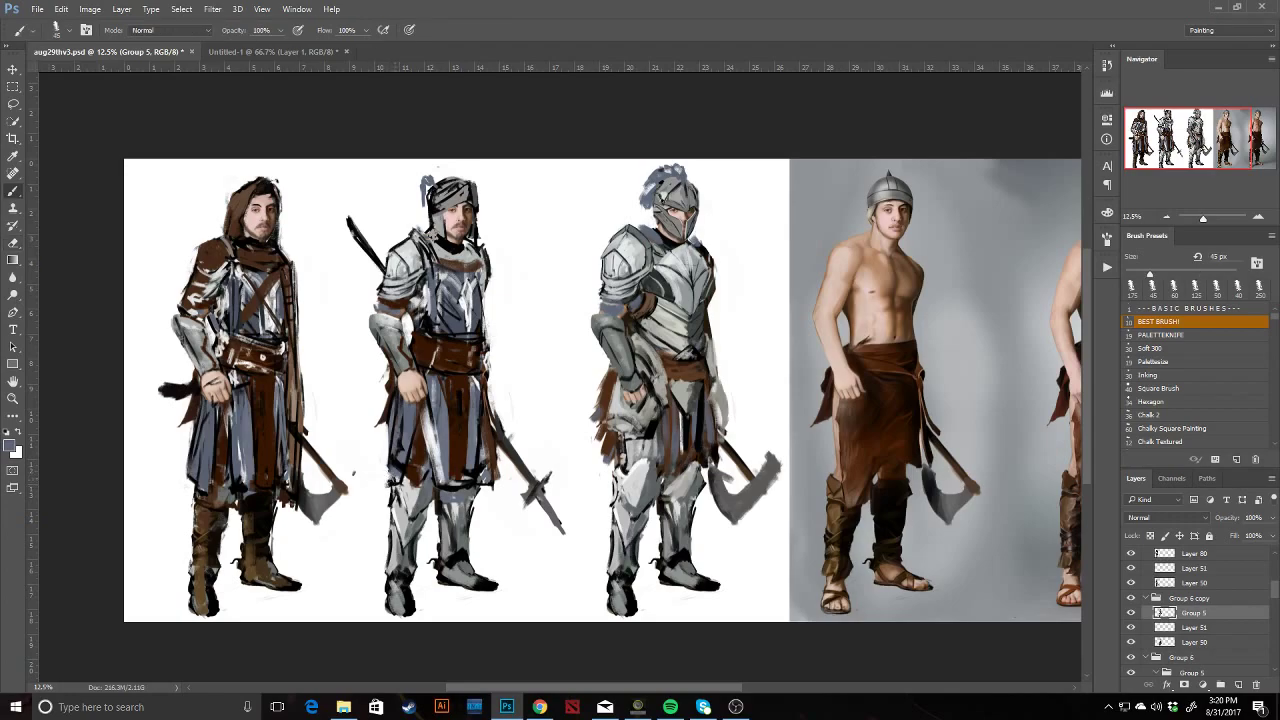
key("e")
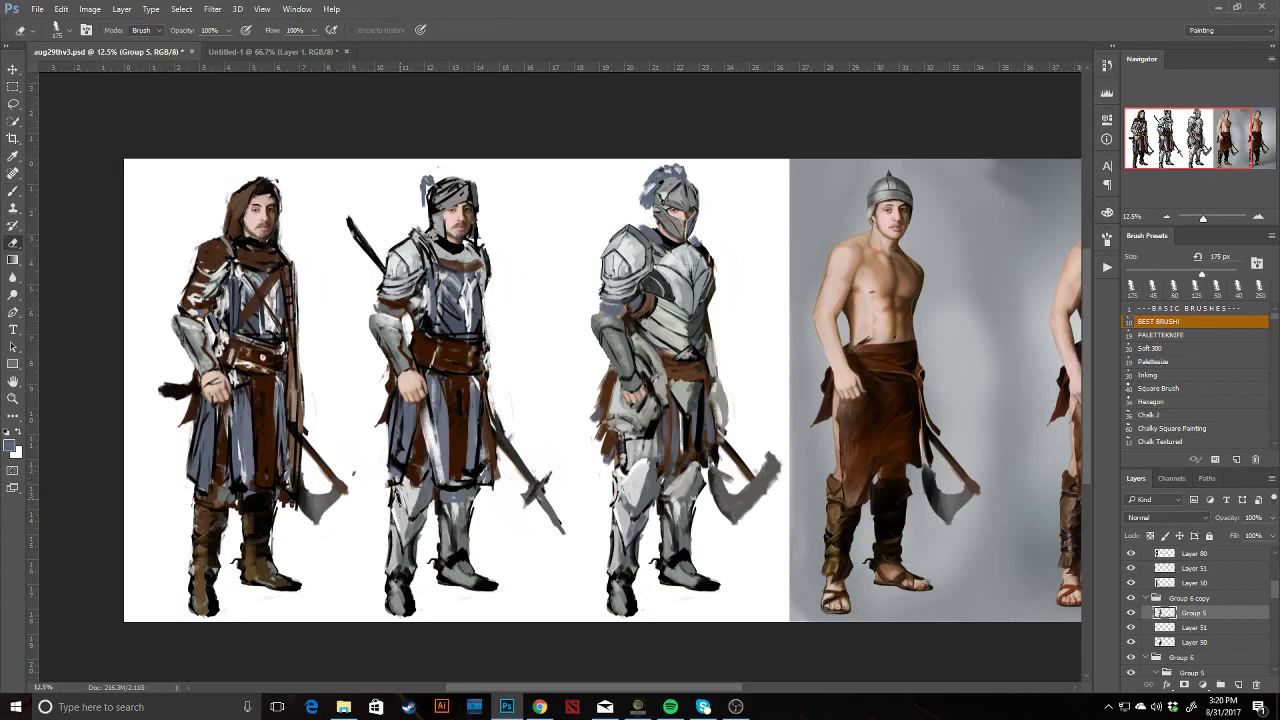
key("b")
Brighten the middle knight's leg armour and shoulder plate with sampled light grey.
left_click(405, 527, "alt")
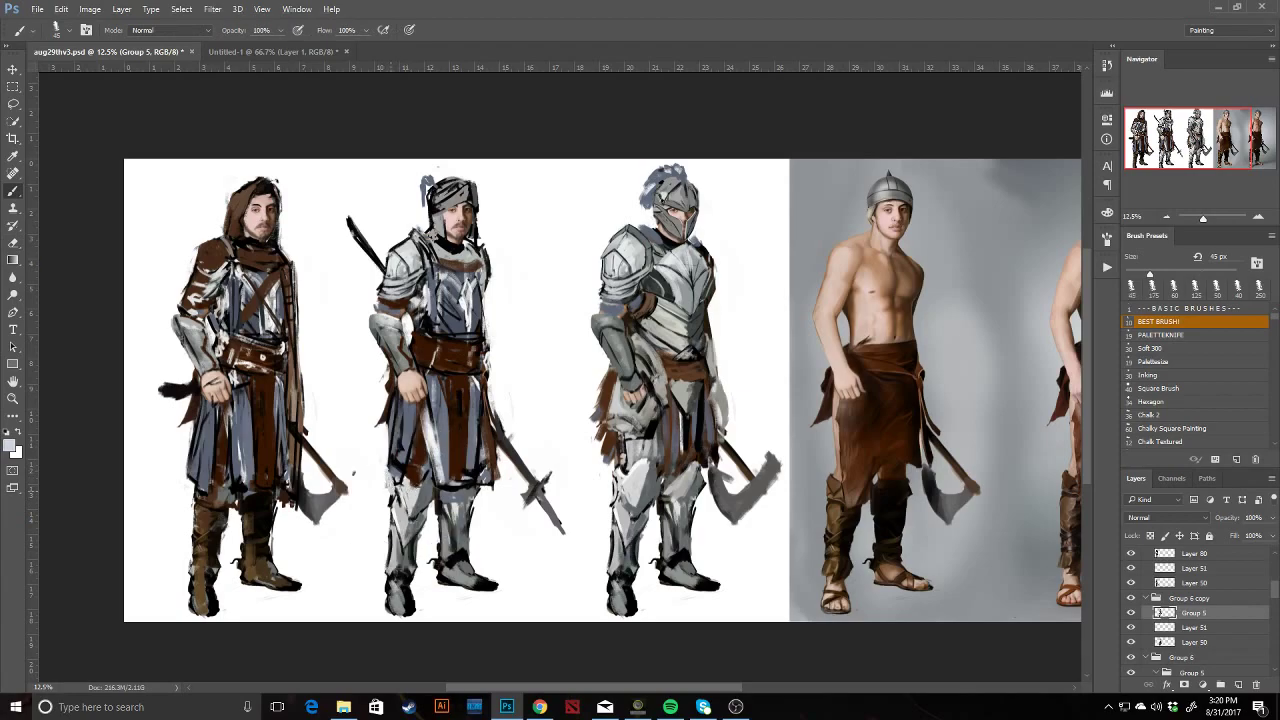
left_click_drag(485, 462, 467, 523)
left_click_drag(486, 248, 485, 273)
mouse_move(408, 262)
left_mouse_down()
mouse_move(404, 277)
mouse_move(391, 261)
mouse_move(403, 279)
left_mouse_up()
key("d")
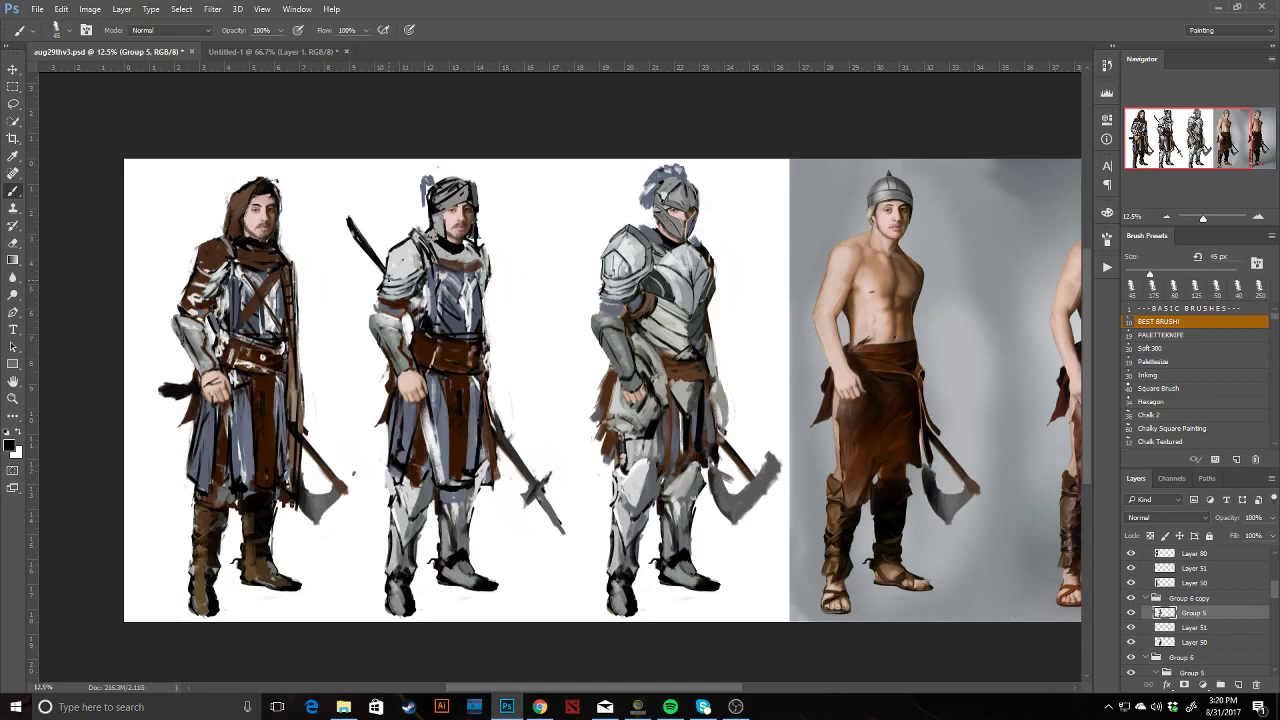
Refine the middle knight's shoulder straps, collar and upper chest with sampled greys and dark tones.
left_click(419, 264, "alt")
left_click(407, 264, "alt")
mouse_move(424, 247)
left_mouse_down()
mouse_move(427, 268)
mouse_move(478, 258)
mouse_move(484, 278)
mouse_move(478, 242)
left_mouse_up()
left_click(482, 262, "alt")
left_click(478, 249, "alt")
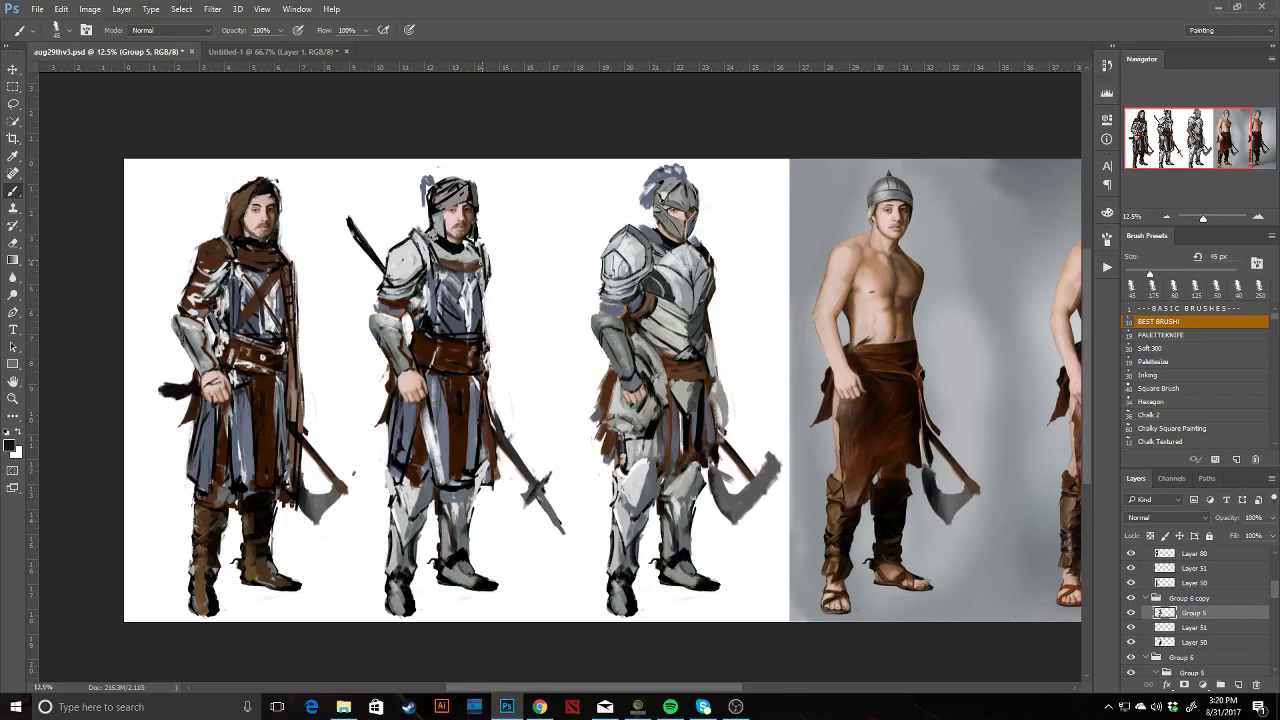
left_click_drag(442, 279, 480, 280)
left_click(467, 268)
Try to sketch a dark diagonal sword hilt beside the middle knight's belt.
left_click(462, 398, "alt")
left_click_drag(490, 350, 503, 378)
key("ctrl+z")
mouse_move(504, 327)
left_mouse_down()
mouse_move(489, 363)
mouse_move(510, 312)
left_mouse_up()
left_click(486, 345, "alt")
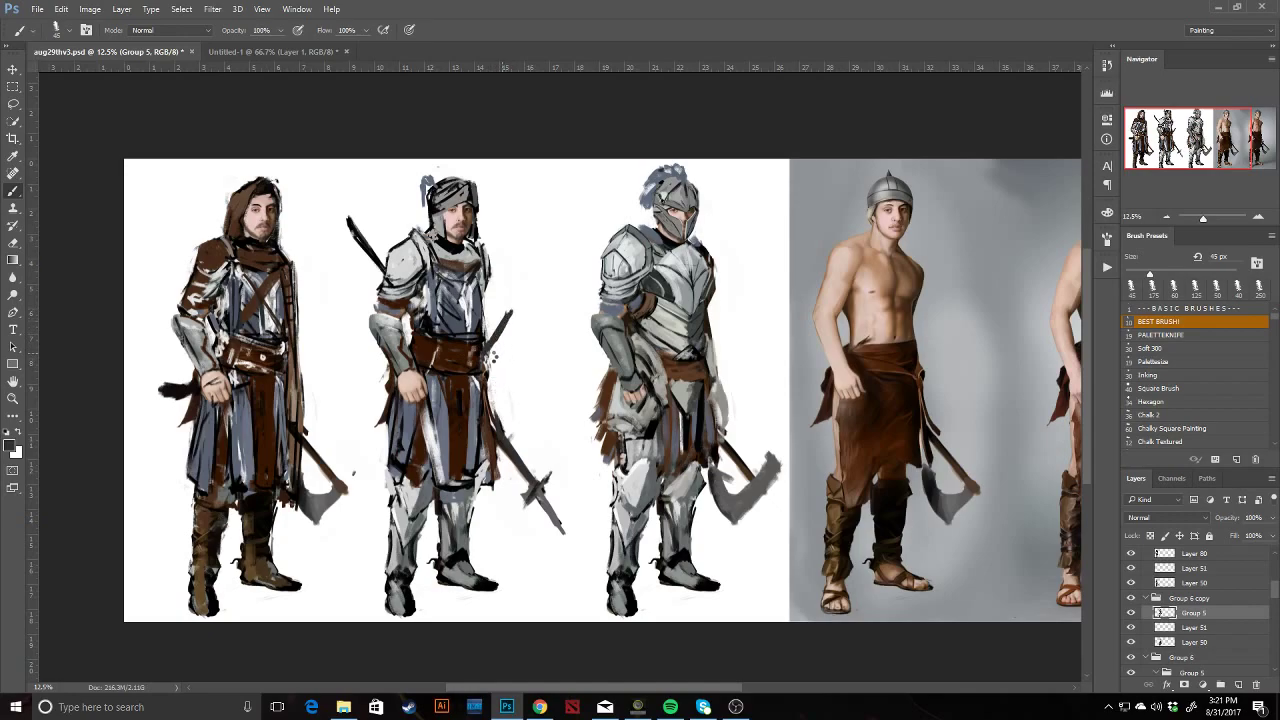
Step back through the last edits and flip the canvas horizontally to check the figures mirrored.
key("ctrl+shift+h")
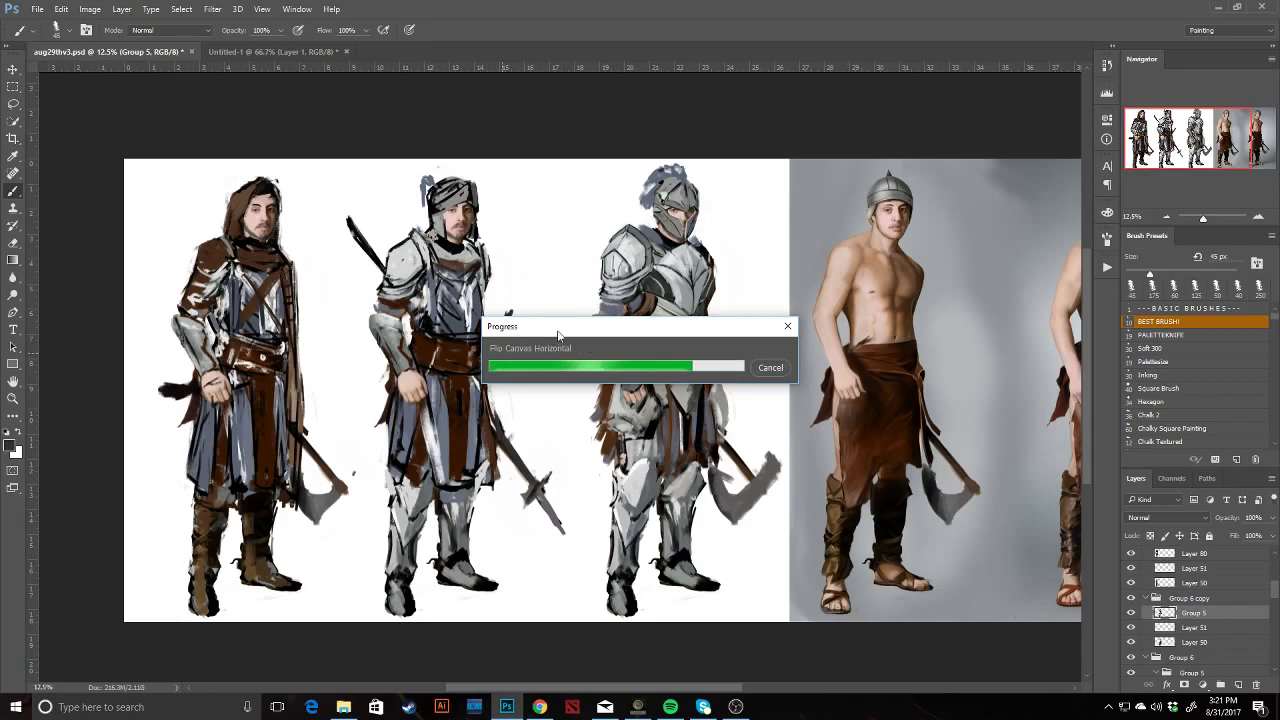
key("c")
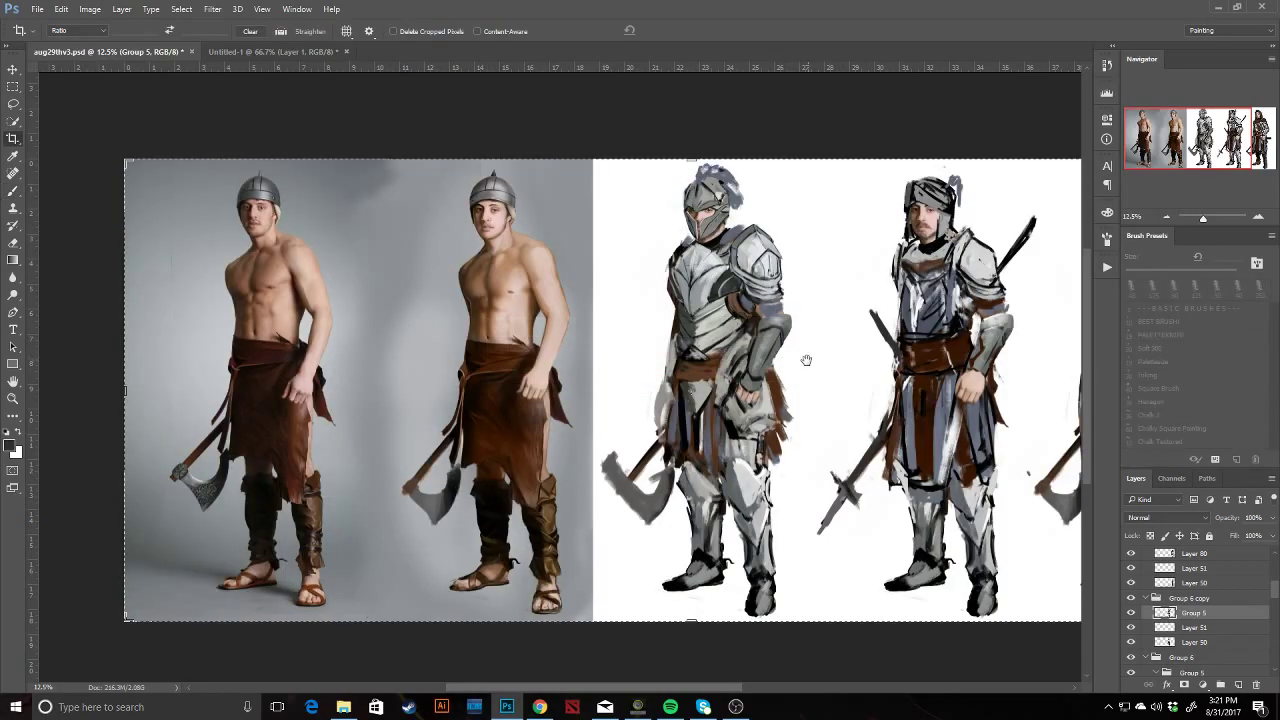
left_click_drag(809, 360, 702, 361)
key("ctrl+alt+z")
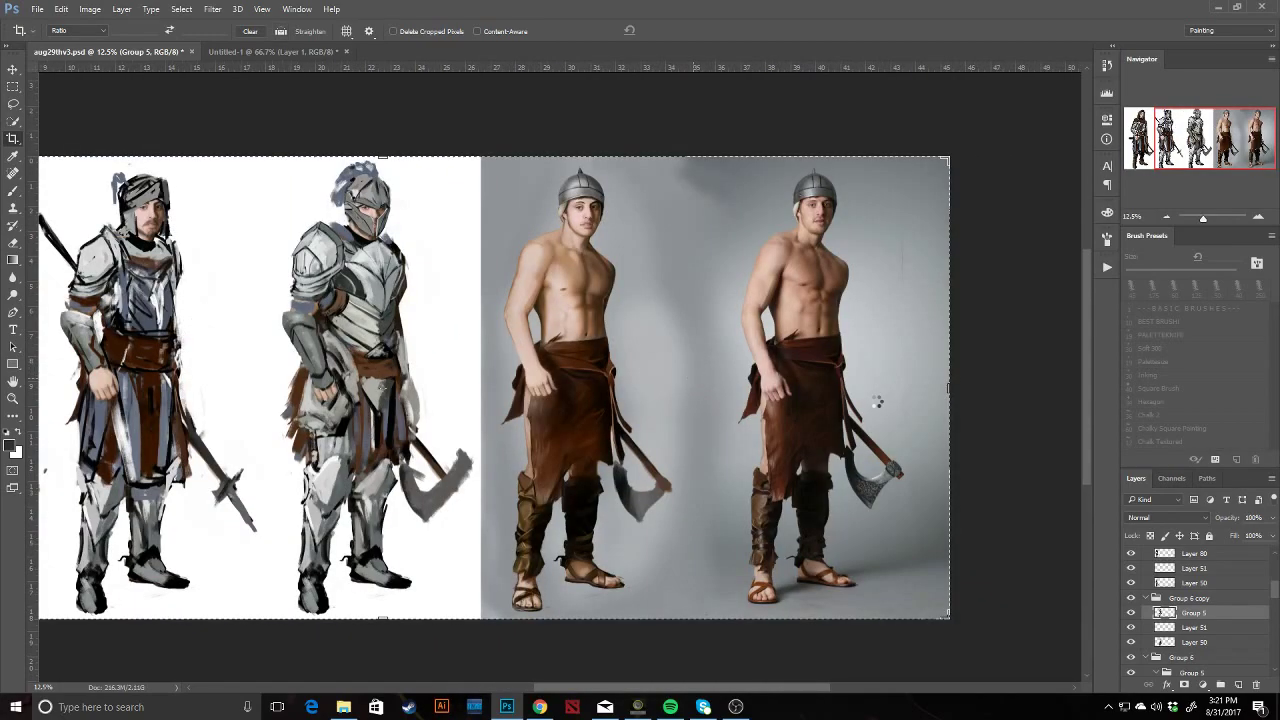
key("h")
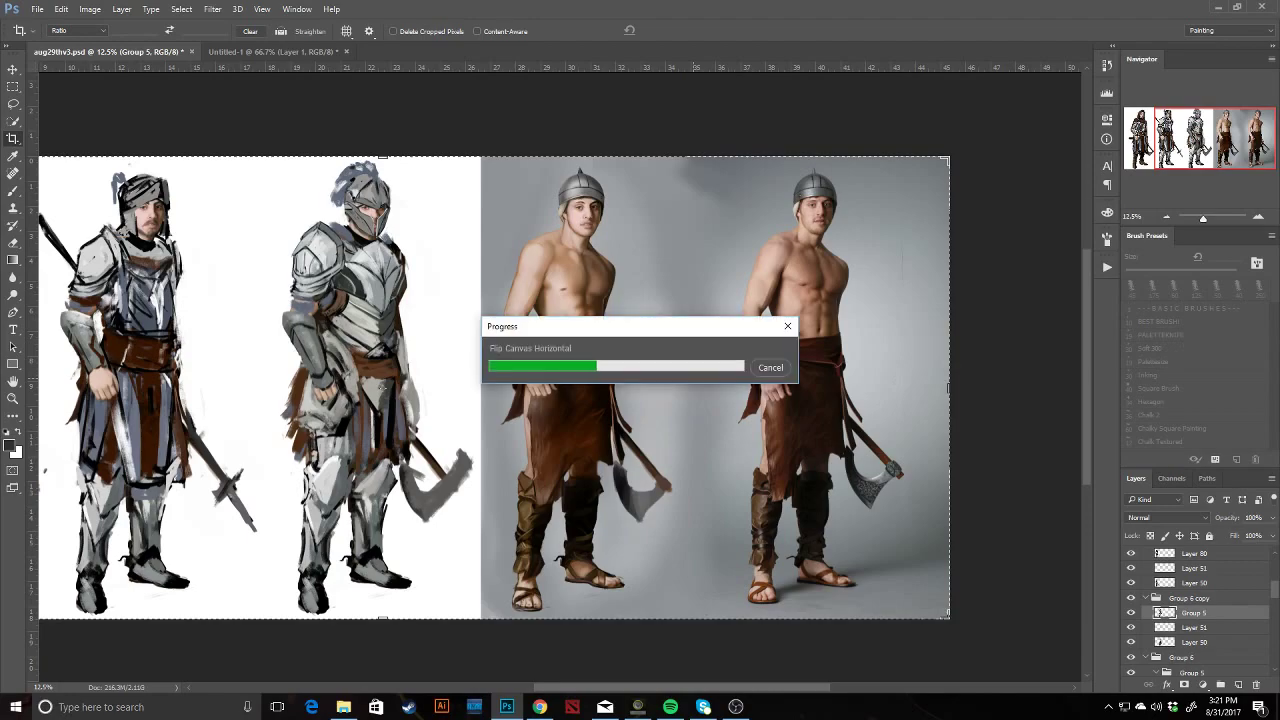
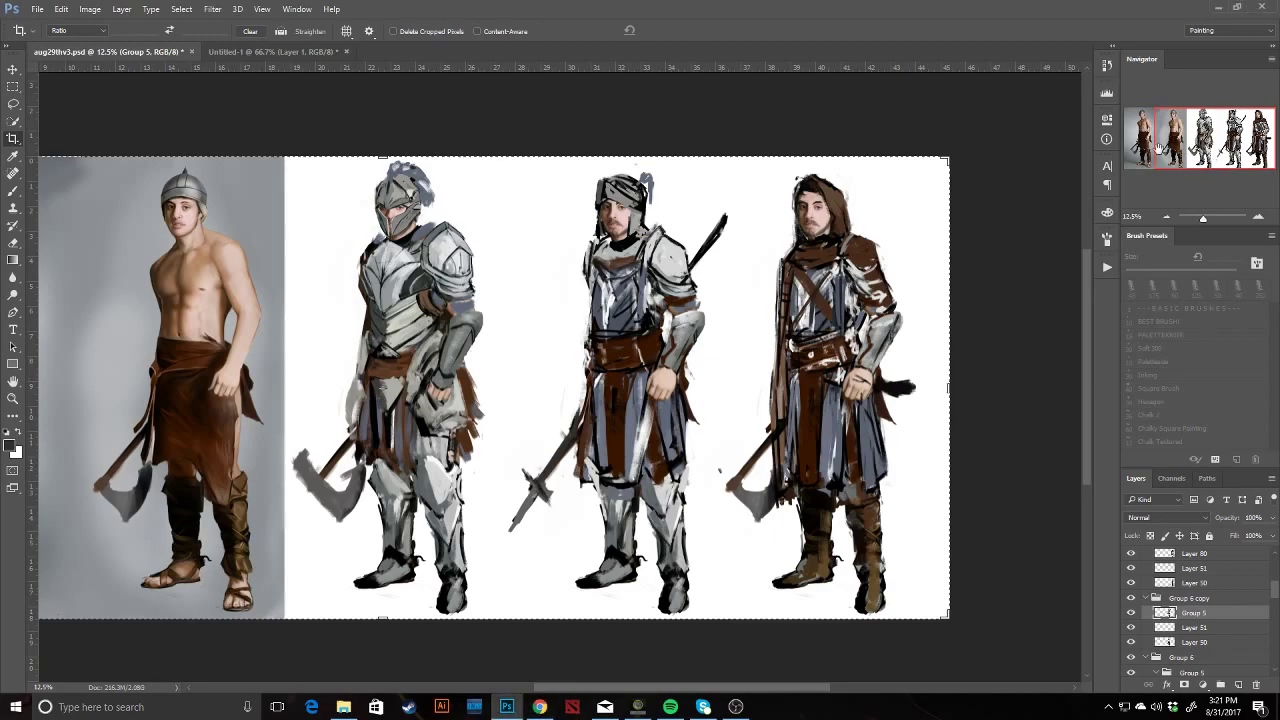
Erase the middle knight's plume and helmet sides, and repaint the headgear as a close-fitting dark cap.
key("b")
key("e")
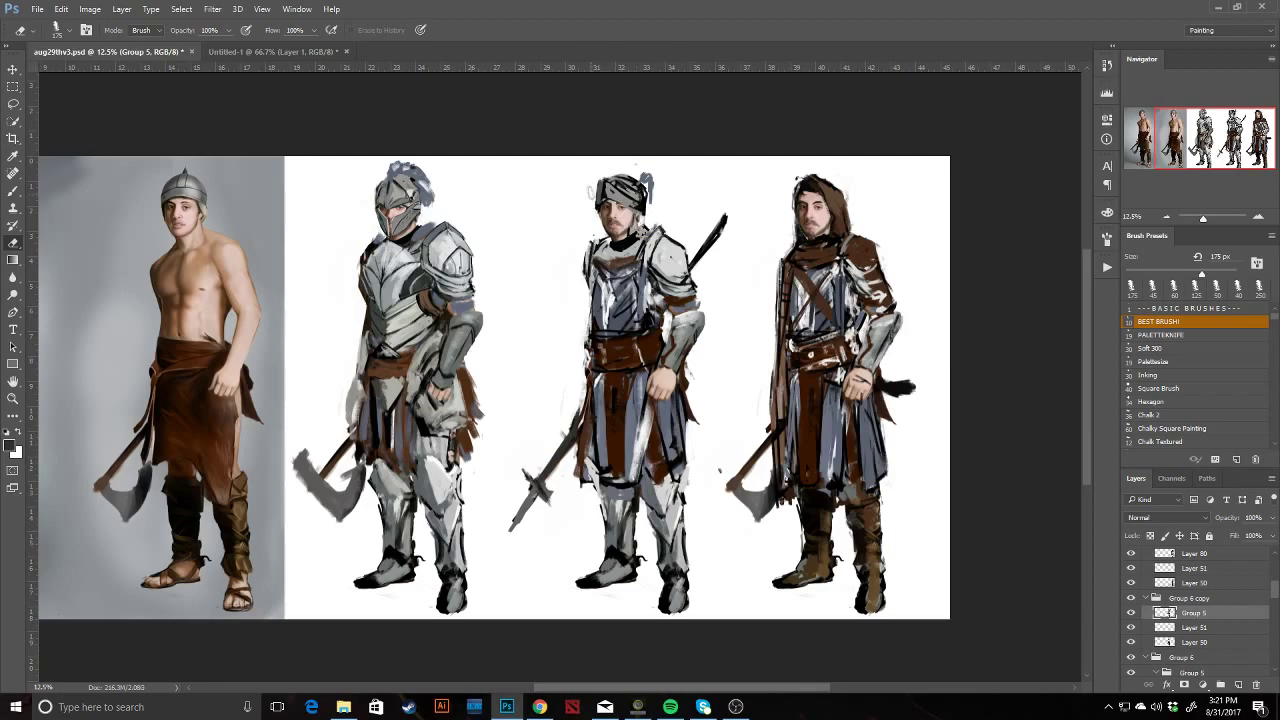
key("b")
left_click(612, 192, "alt")
left_click_drag(613, 180, 609, 191)
left_click(607, 202, "alt")
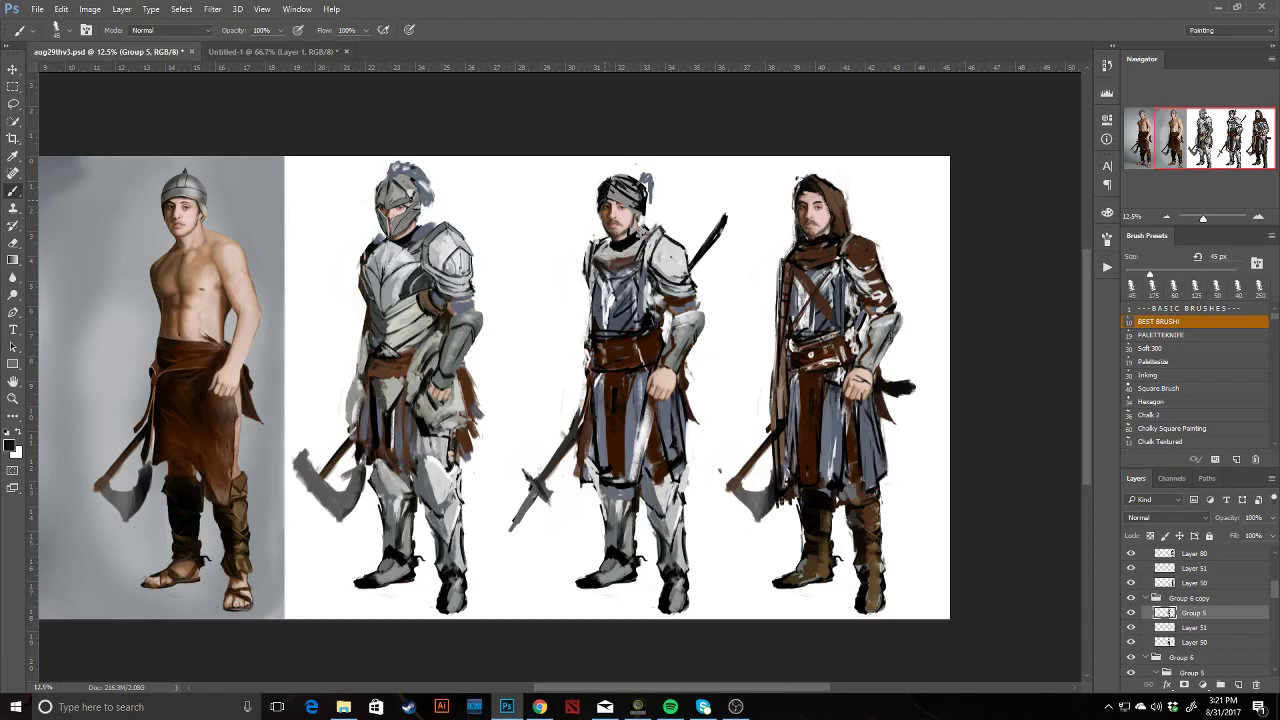
key("e")
mouse_move(640, 185)
left_mouse_down()
mouse_move(645, 205)
mouse_move(645, 168)
mouse_move(645, 200)
left_mouse_up()
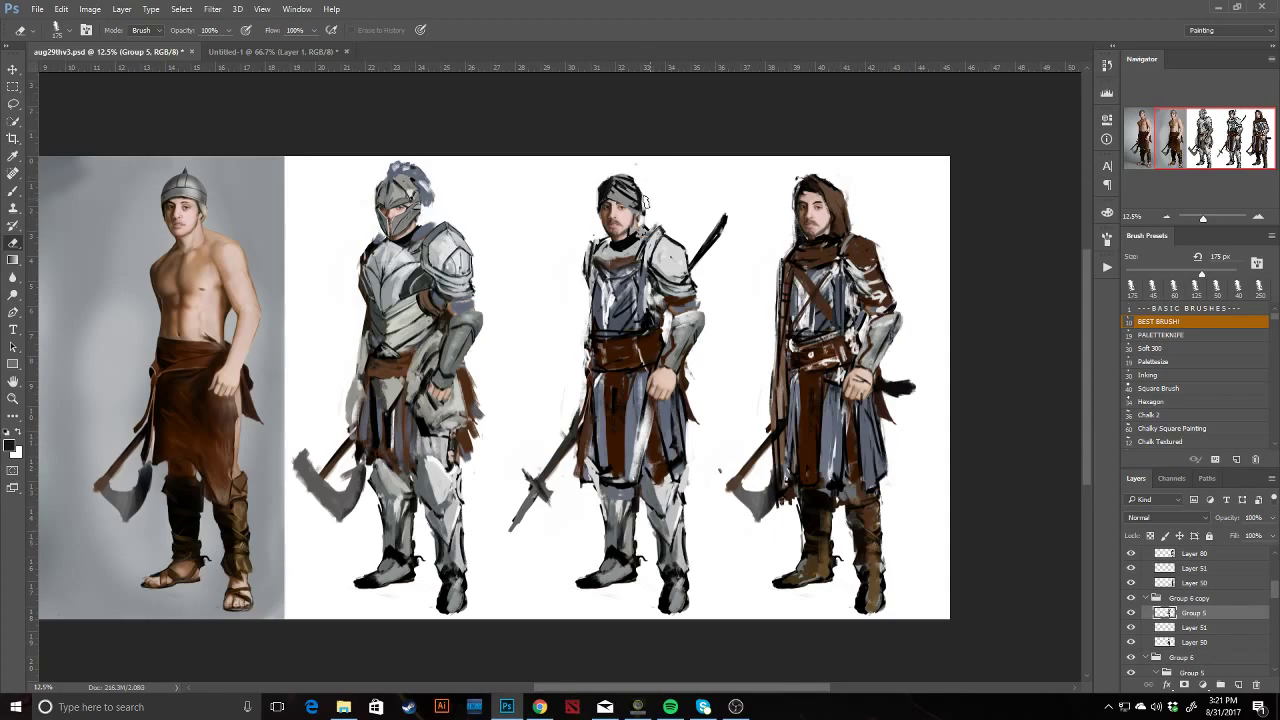
Step back through the last edits to the middle knight's cap.
key("ctrl+alt+z")
key("ctrl+alt+z")
key("ctrl+alt+z")
key("ctrl+alt+z")
key("ctrl+alt+z")
key("ctrl+alt+z")
Repaint the middle knight's headgear as a wrapped grey cloth with dark folds, sampling tones from the figure.
key("b")
left_click(606, 188, "alt")
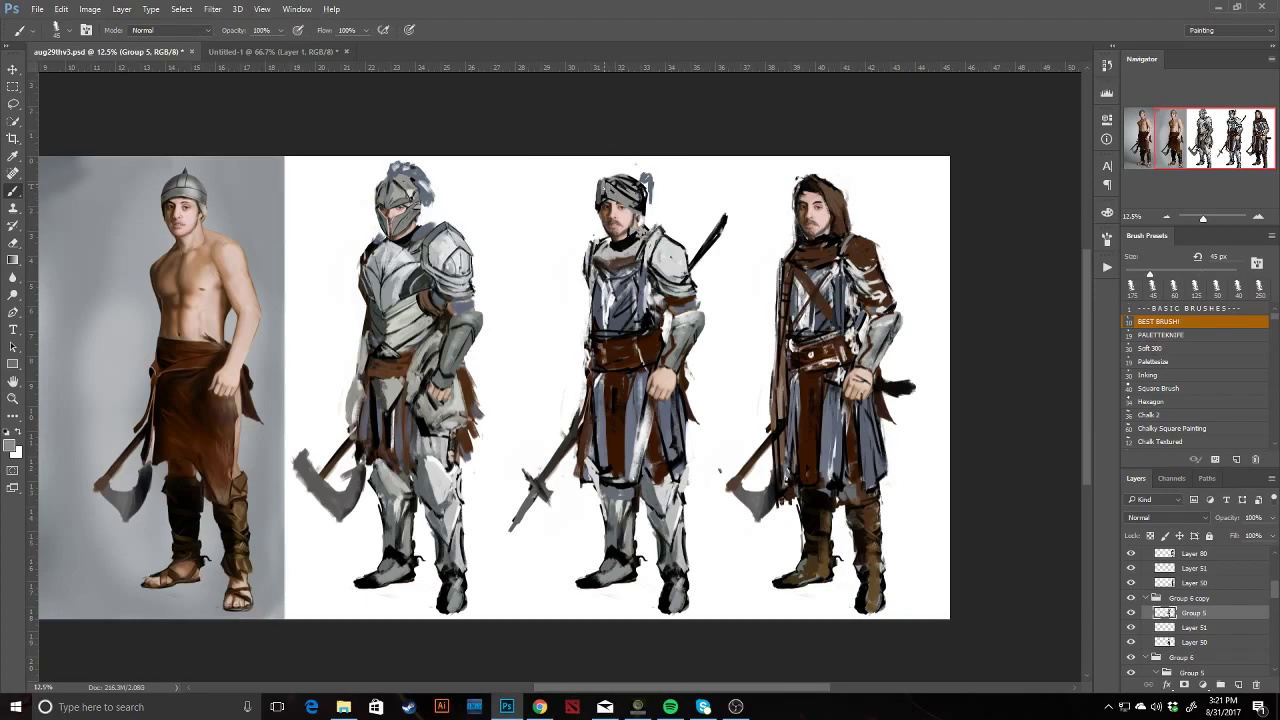
left_click(592, 208, "alt")
left_click(615, 191, "alt")
key("d")
key("e")
key("b")
key("x")
key("e")
key("b")
left_click(620, 232, "alt")
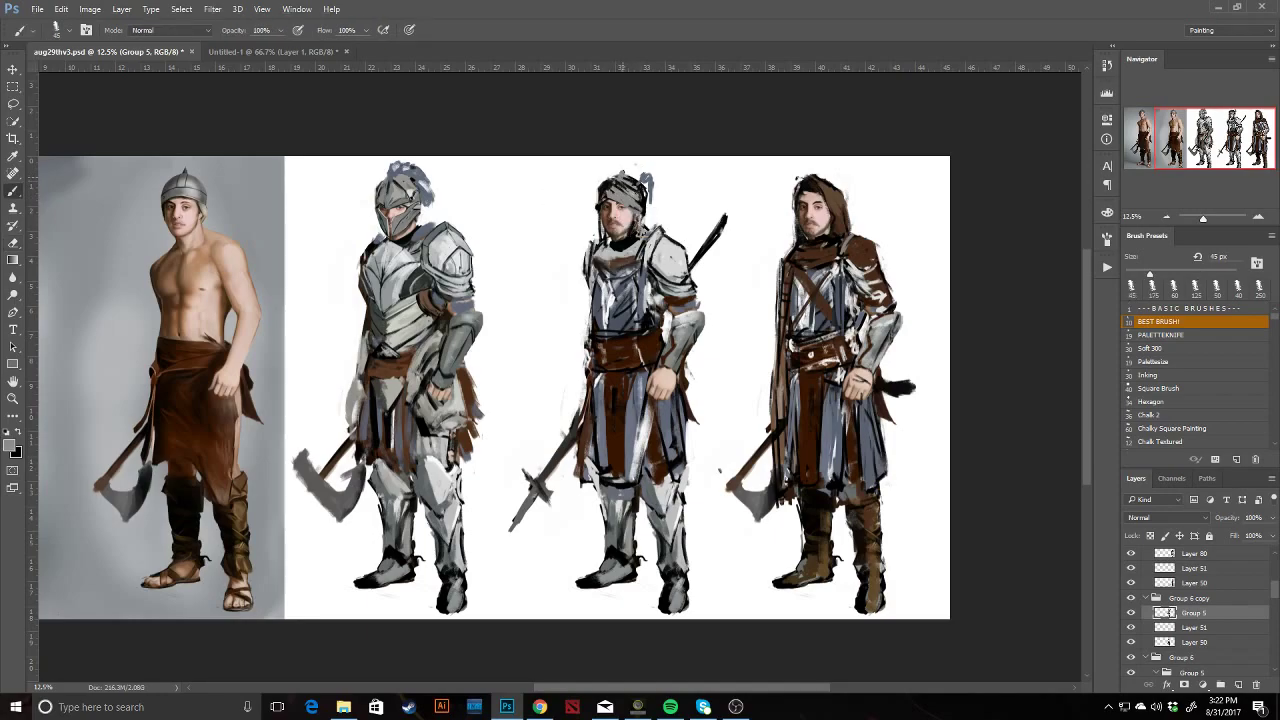
Sketch a small spike on top of the middle knight's headgear and shape the grey coif beneath his chin.
key("d")
left_click(614, 234, "alt")
left_click_drag(615, 188, 605, 189)
mouse_move(603, 193)
left_mouse_down()
mouse_move(604, 182)
mouse_move(597, 204)
left_mouse_up()
key("d")
key("e")
mouse_move(597, 198)
left_mouse_down()
mouse_move(602, 246)
mouse_move(636, 230)
mouse_move(631, 250)
left_mouse_up()
key("b")
left_click(600, 232, "alt")
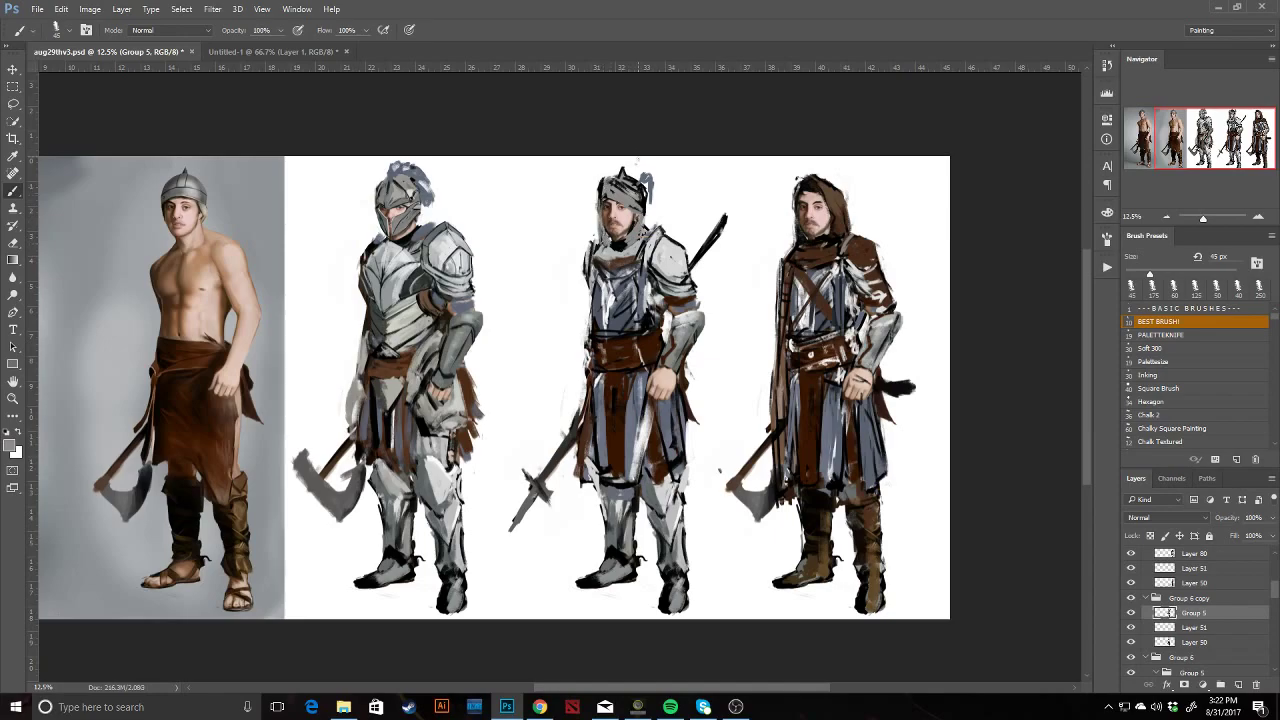
Erase the spike and trailing plume from the middle knight's headgear and sample its dark tone.
key("e")
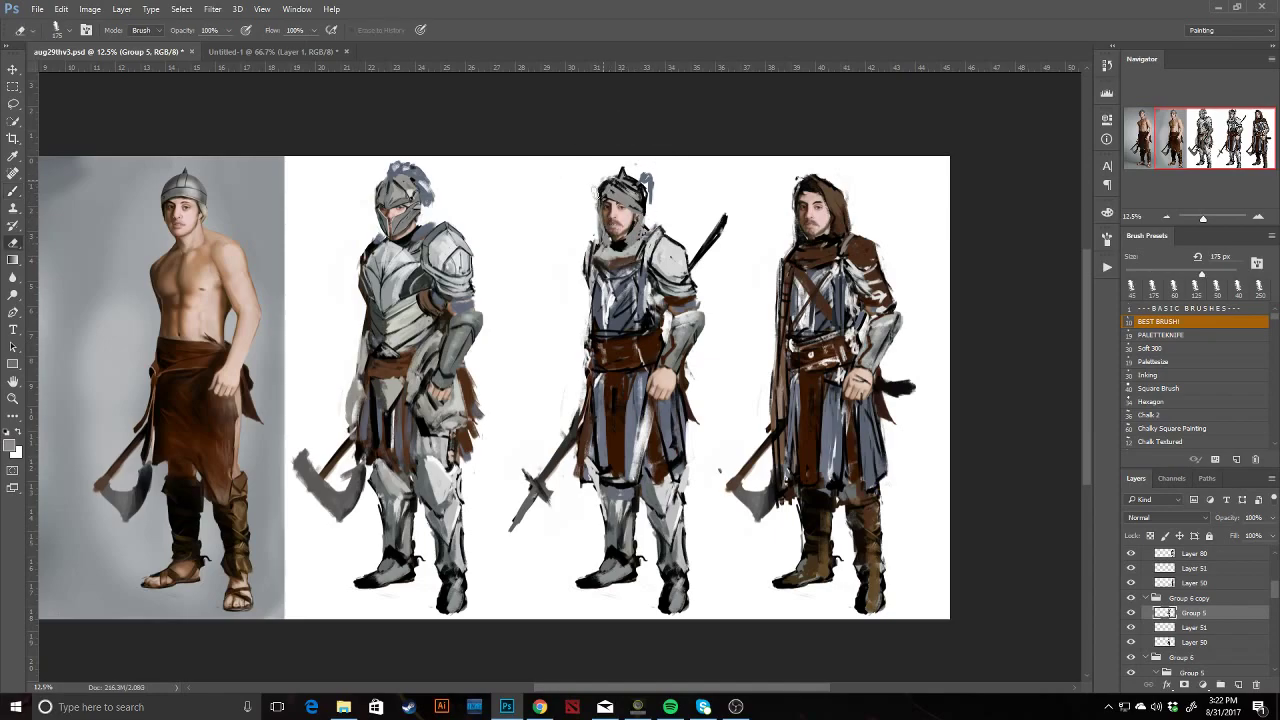
mouse_move(600, 185)
left_mouse_down()
mouse_move(656, 205)
mouse_move(655, 177)
mouse_move(683, 190)
mouse_move(622, 162)
left_mouse_up()
key("b")
left_click(605, 202, "alt")
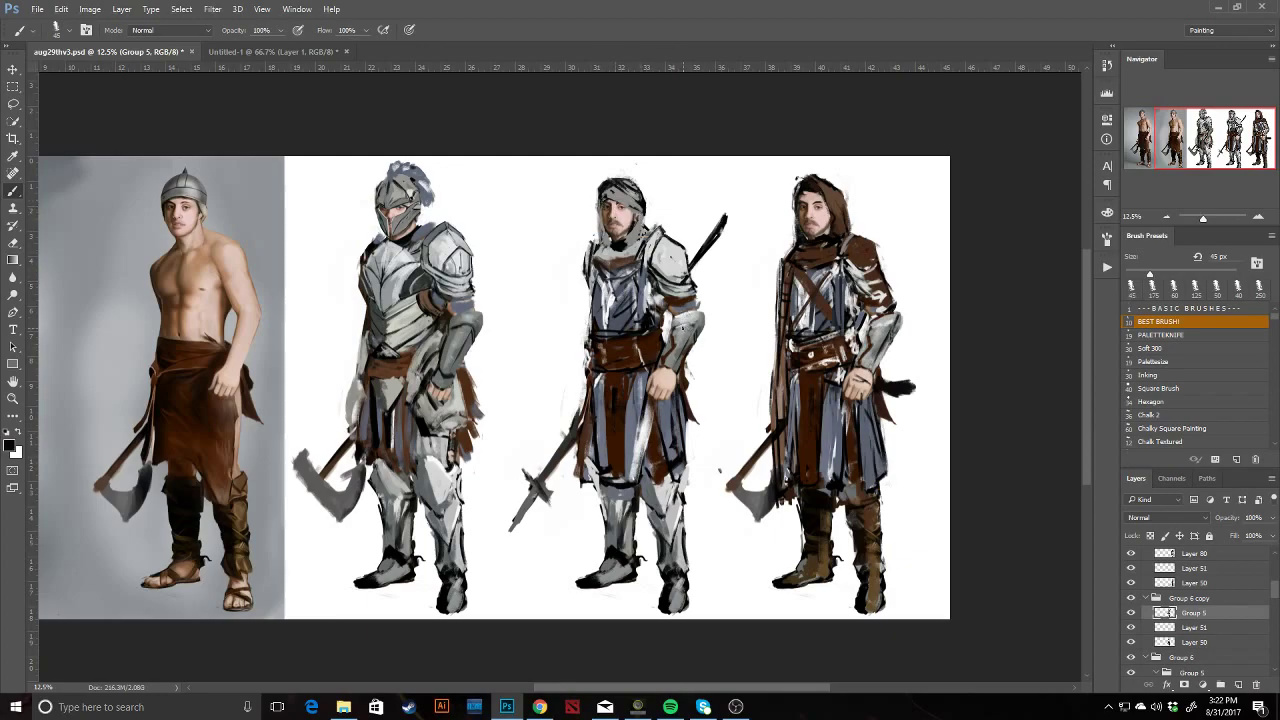
Extend the middle knight's head wrap down the side of his face using sampled tones.
left_click(686, 313, "alt")
left_click(643, 211, "alt")
left_click_drag(645, 212, 645, 233)
left_click_drag(630, 179, 641, 191)
key("z")
left_click(664, 208, "alt")
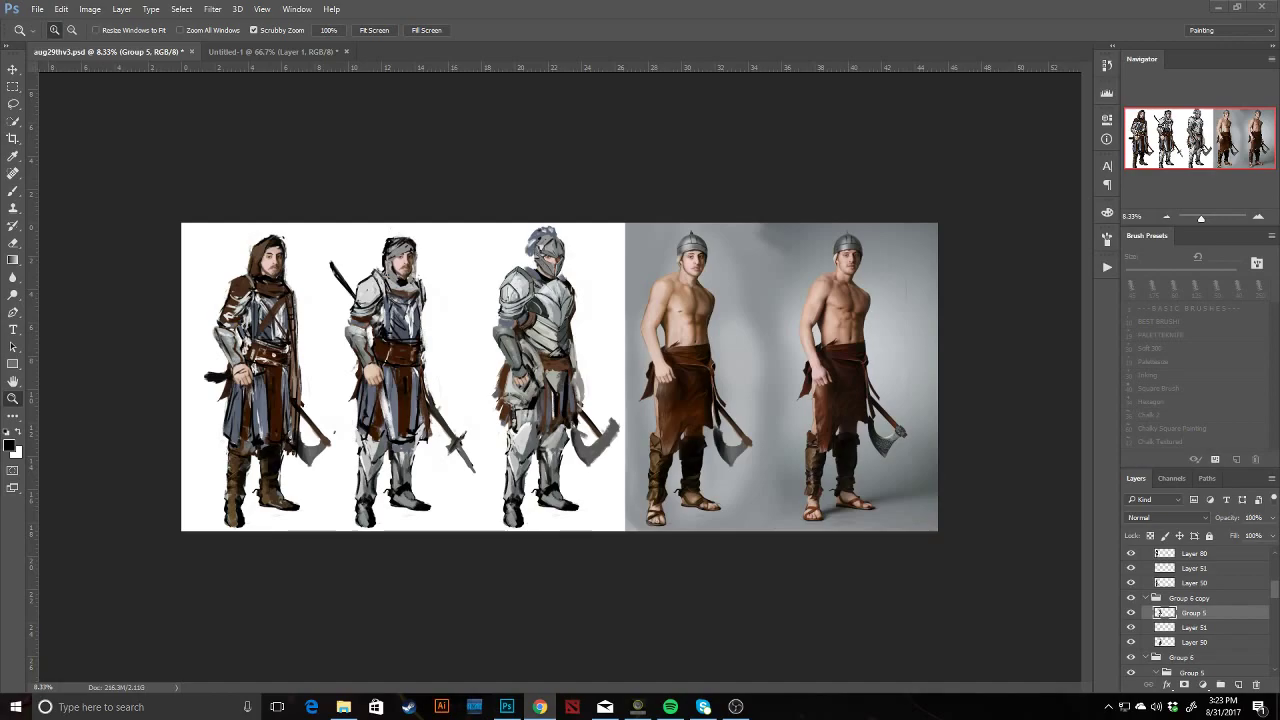
Strengthen the brushwork where the middle knight's collar meets his shoulder plate.
left_click(1244, 155)
key("b")
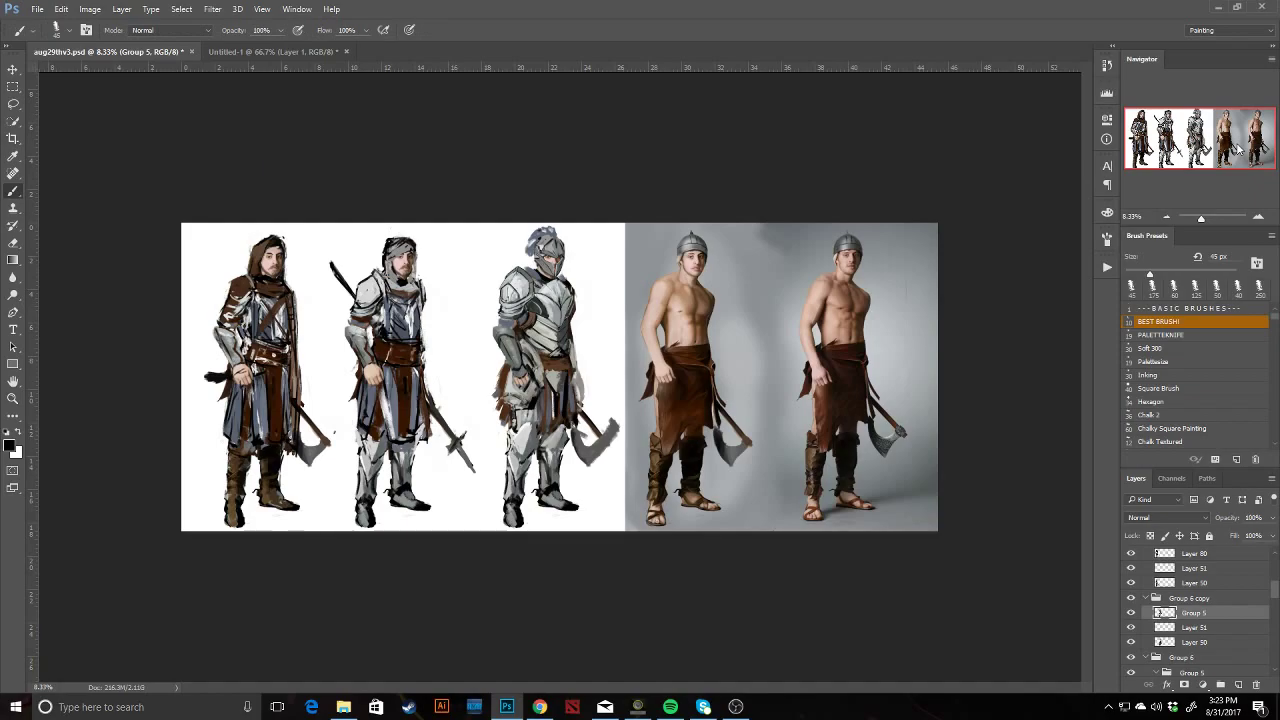
key("z")
left_click(258, 267)
left_click(258, 267)
key("b")
mouse_move(319, 298)
left_mouse_down()
mouse_move(473, 299)
mouse_move(481, 273)
left_mouse_up()
key("z")
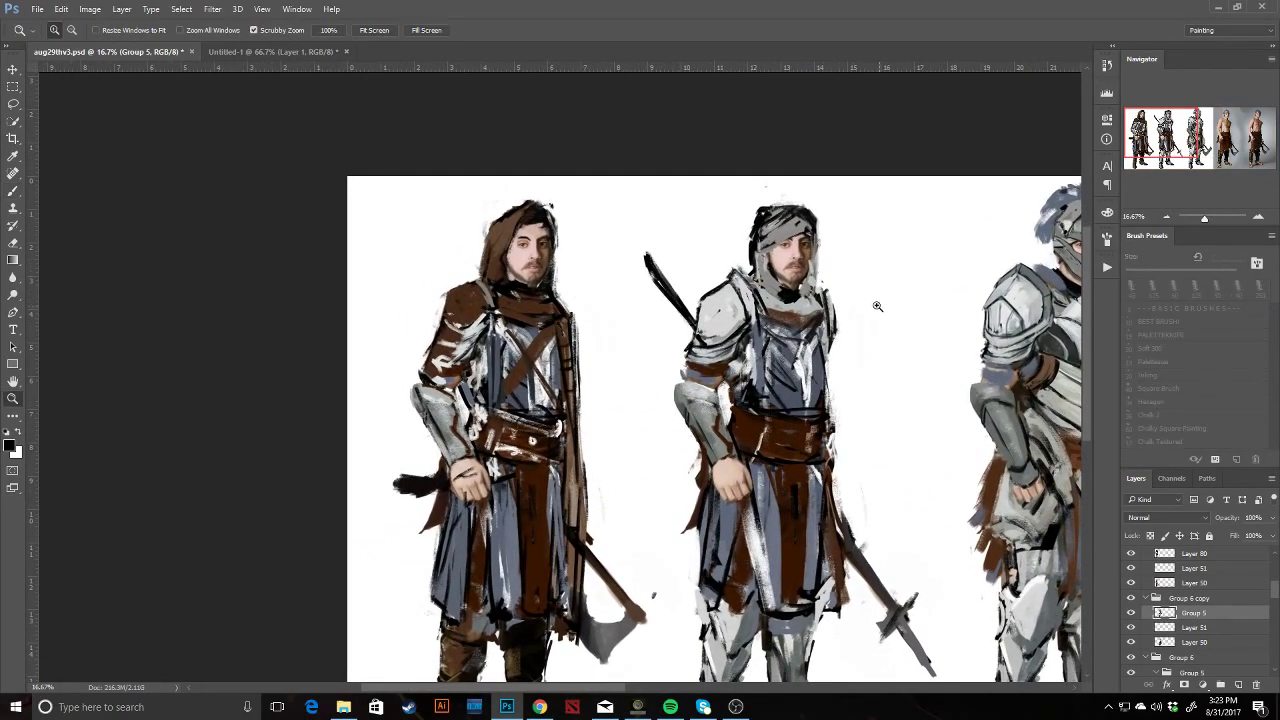
left_click(862, 298)
key("b")
mouse_move(733, 283)
left_mouse_down()
mouse_move(712, 306)
mouse_move(704, 290)
mouse_move(757, 307)
mouse_move(736, 298)
mouse_move(774, 292)
mouse_move(760, 322)
mouse_move(784, 310)
mouse_move(765, 333)
left_mouse_up()
Undo the last collar stroke and refine the middle knight's collar with sampled light greys and dark accents.
left_click(722, 308, "alt")
key("d")
key("x")
key("x")
key("ctrl+z")
left_click(769, 316, "alt")
key("z")
left_click(794, 316, "alt")
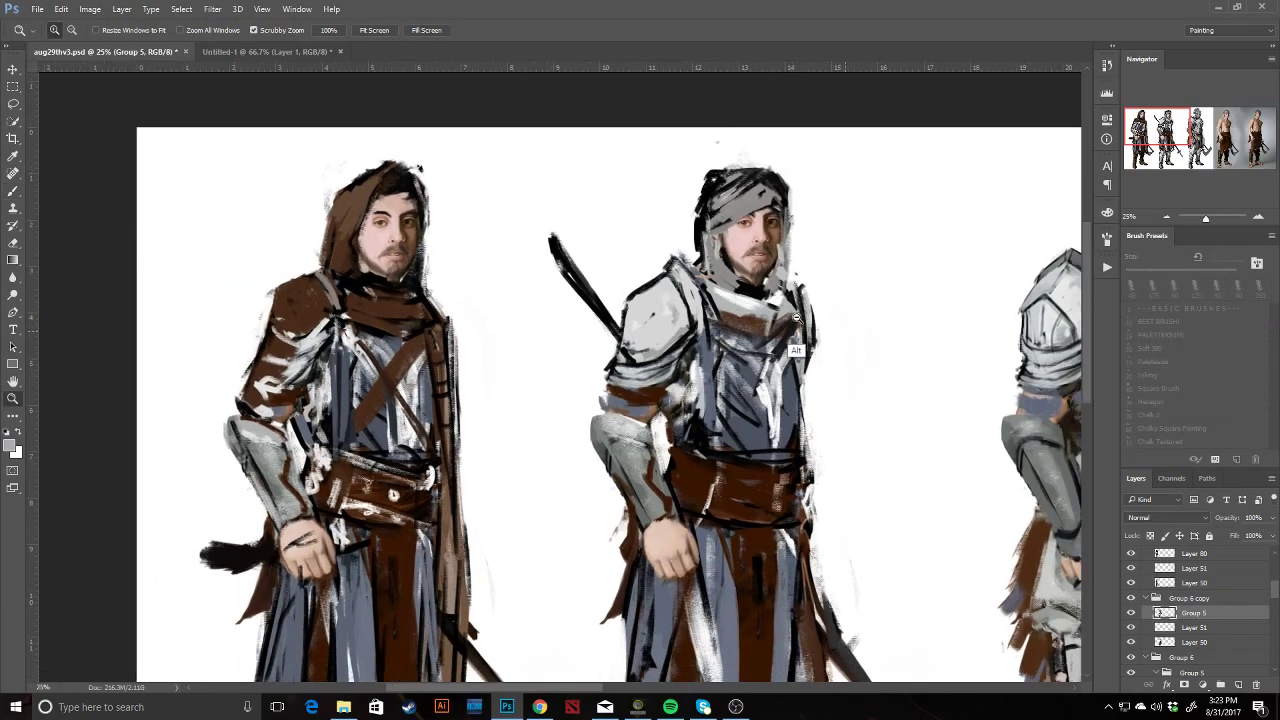
left_click(795, 318, "alt")
left_click(796, 316, "alt")
left_click(800, 310)
key("b")
left_click(802, 300, "alt")
left_click(797, 307, "alt")
left_click_drag(795, 309, 792, 325)
left_click(799, 314, "alt")
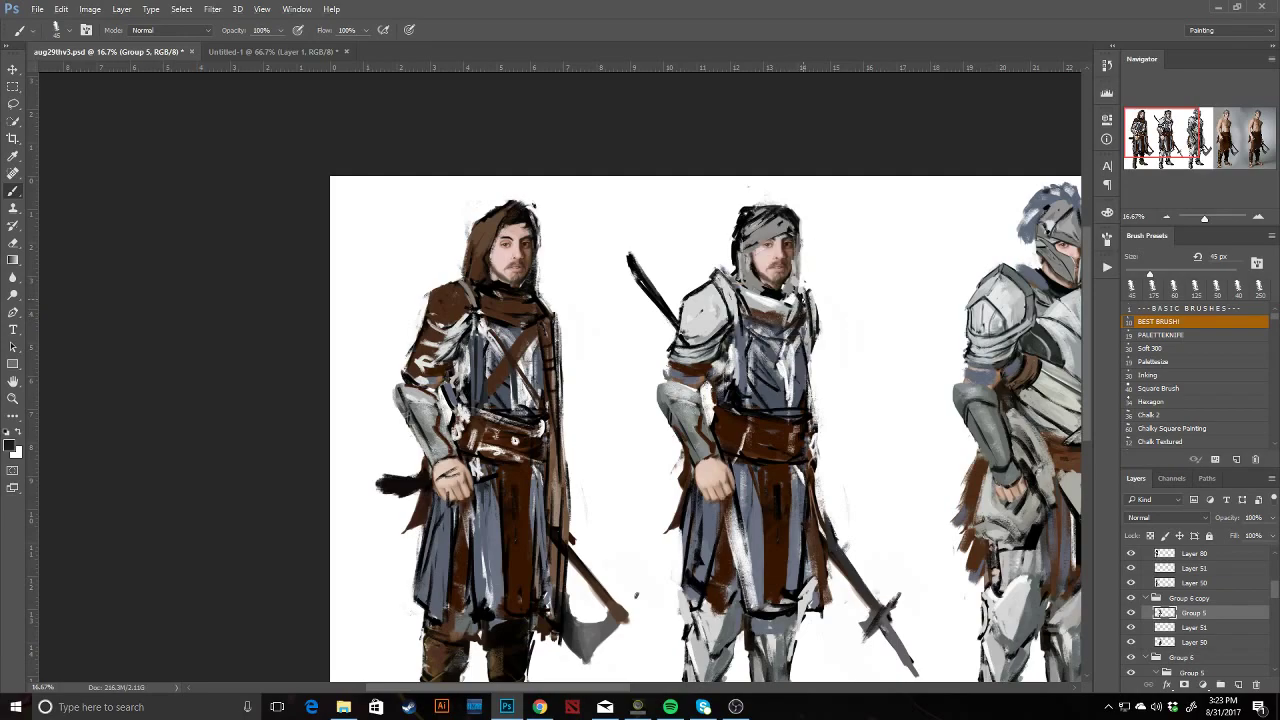
Clean up the middle knight's coif and paint short spiky dark strokes along both sides of his collar.
key("e")
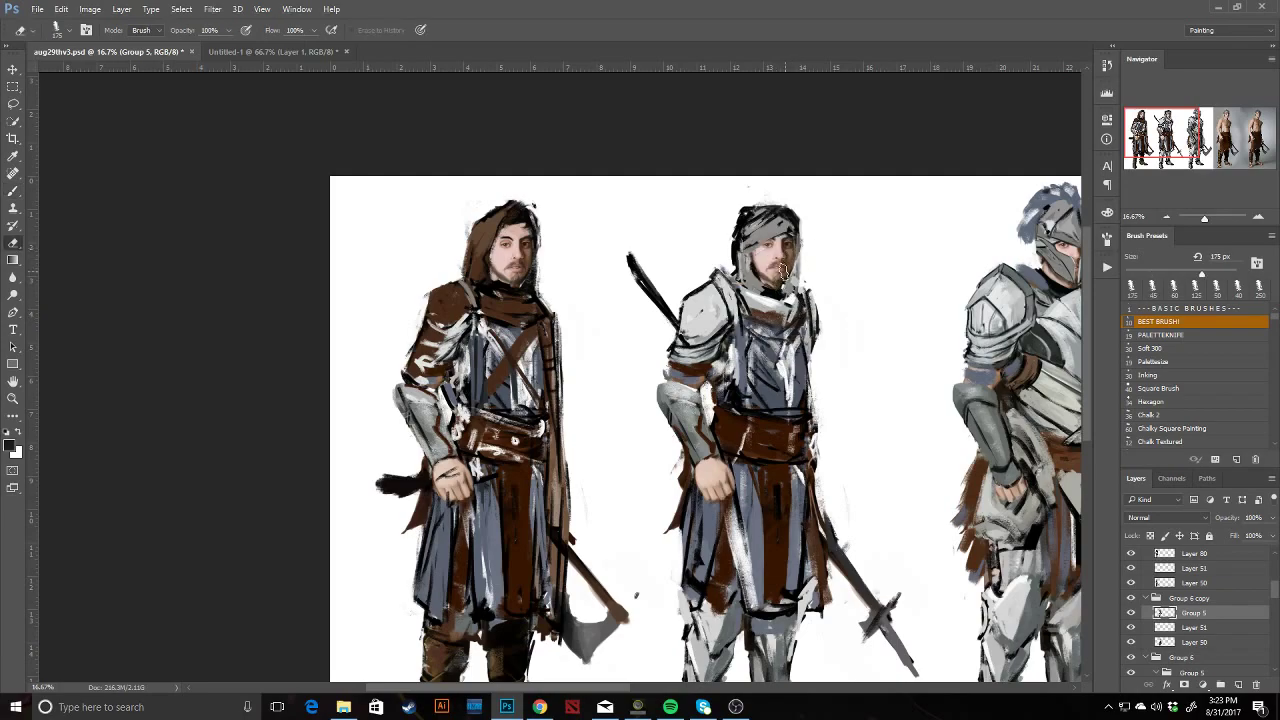
left_click_drag(809, 375, 829, 279)
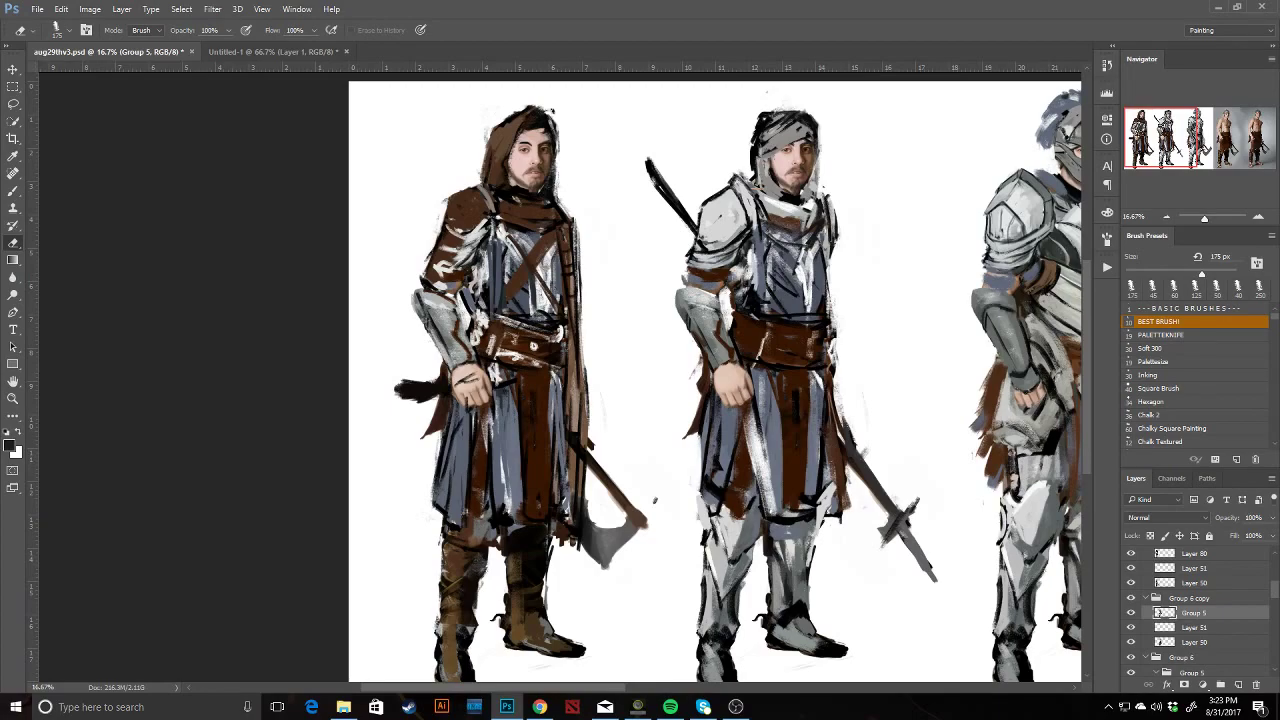
left_click(1185, 138)
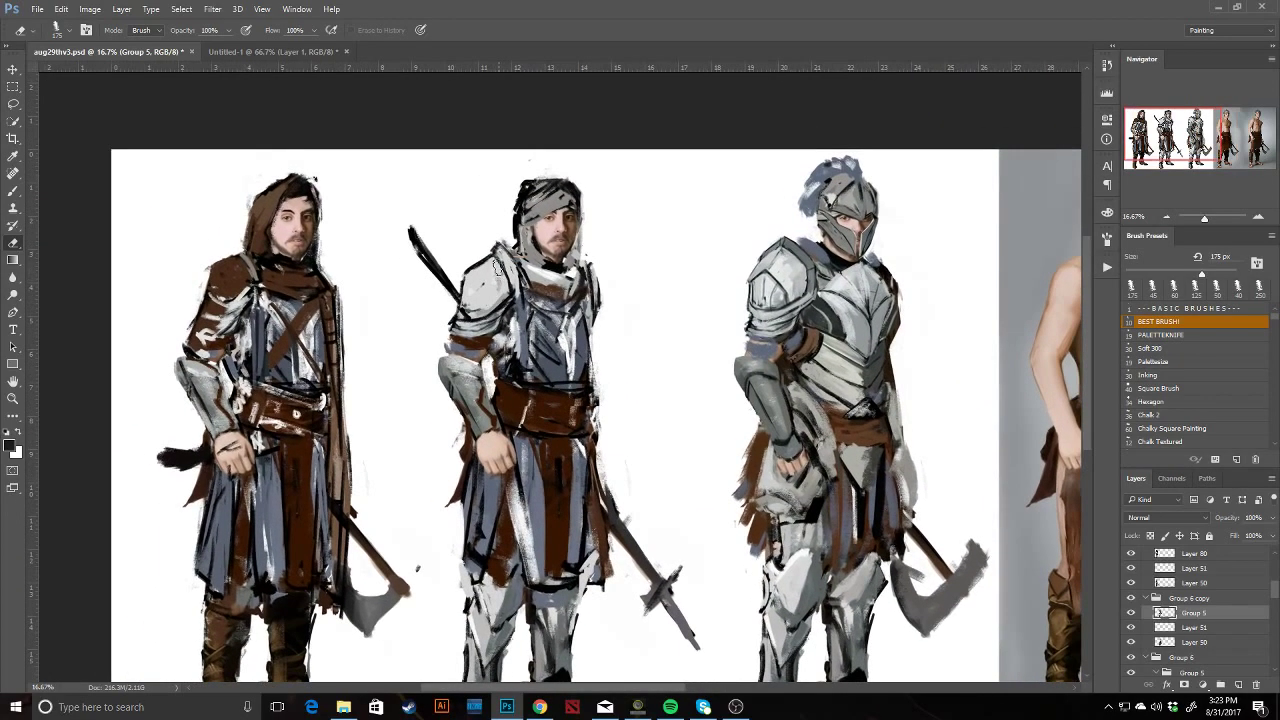
key("b")
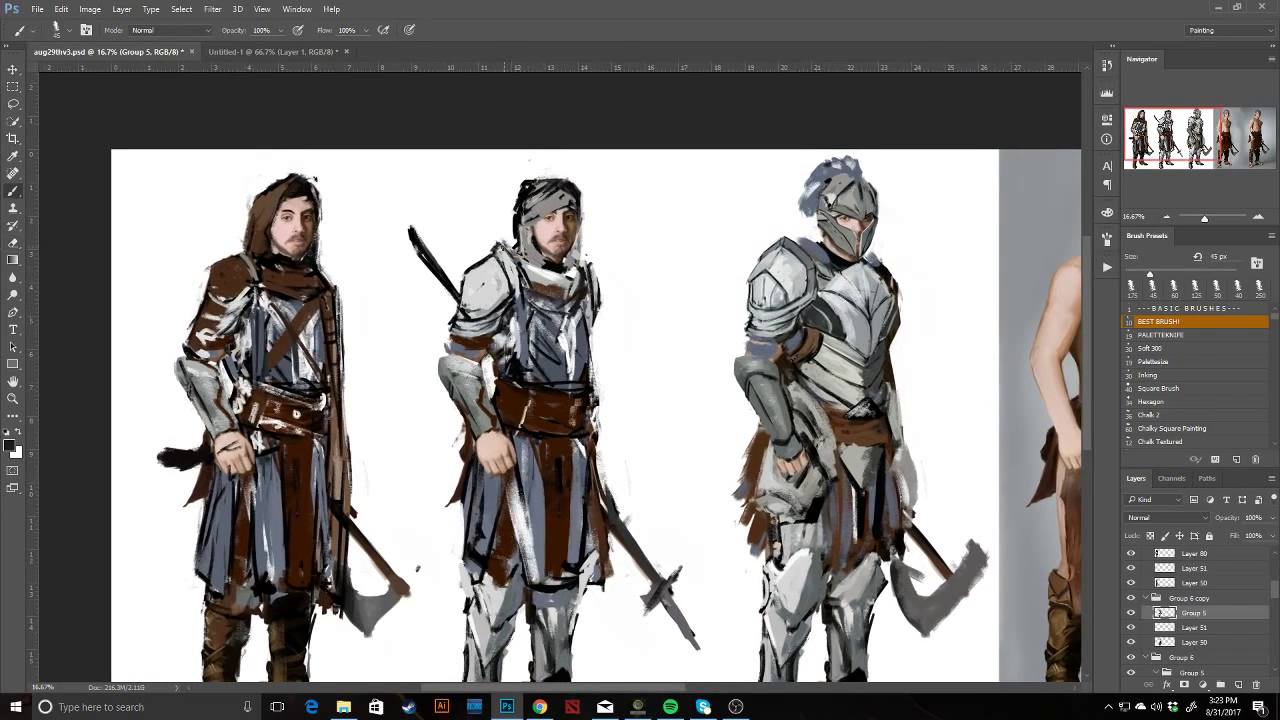
mouse_move(509, 240)
left_mouse_down()
mouse_move(590, 267)
mouse_move(530, 296)
mouse_move(498, 350)
left_mouse_up()
mouse_move(594, 274)
left_mouse_down()
mouse_move(598, 336)
mouse_move(692, 334)
left_mouse_up()
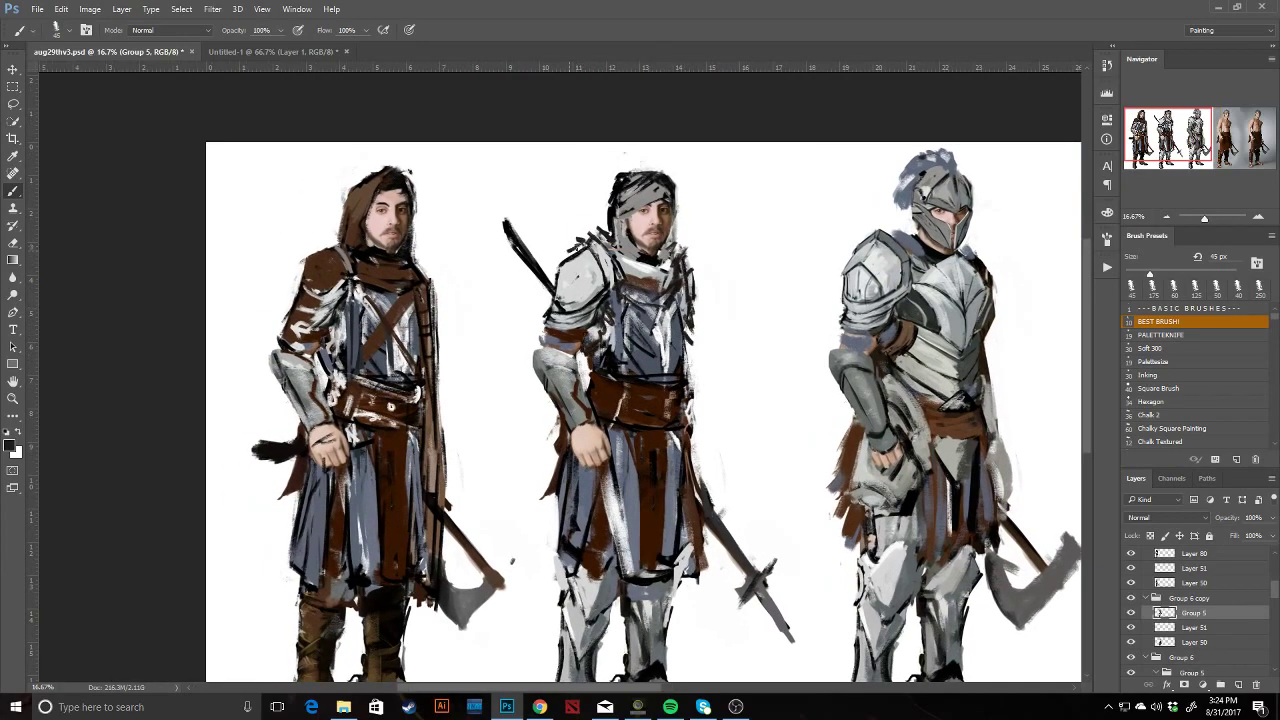
Build up dark, ragged fur-like strokes over the middle knight's shoulder plate and at the opposite collar edge.
left_click_drag(647, 364, 682, 300)
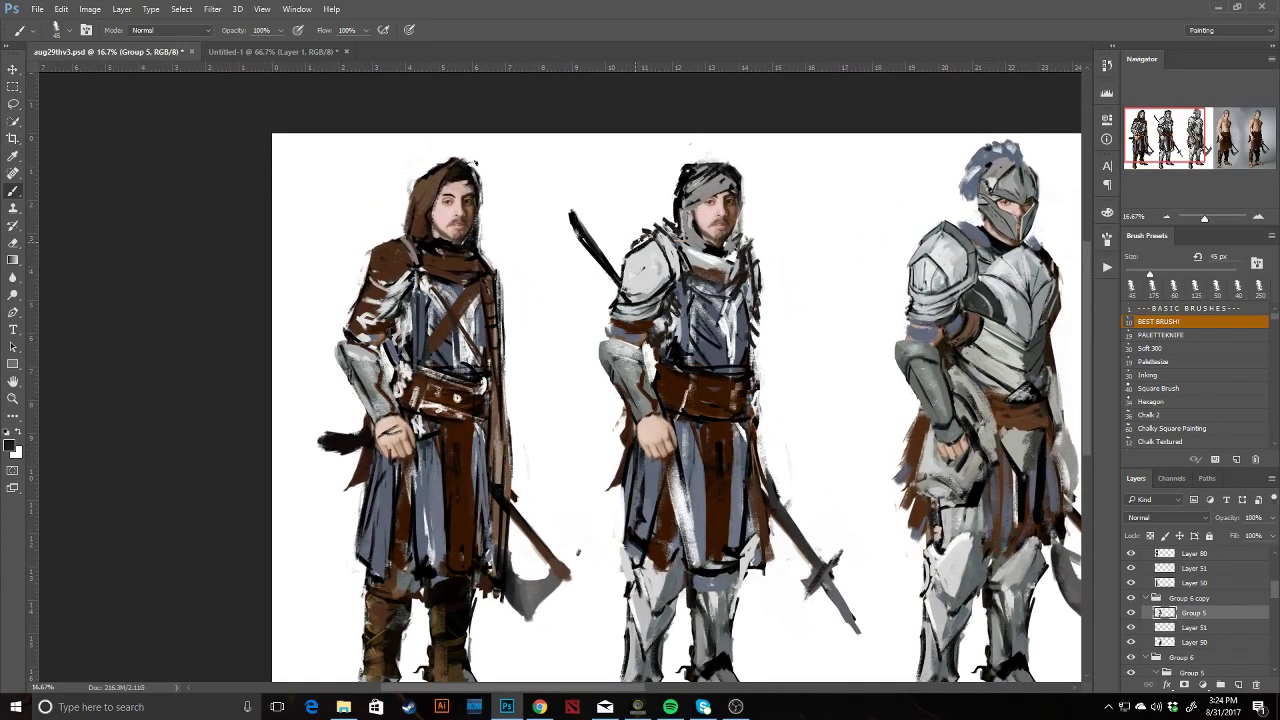
mouse_move(639, 245)
left_mouse_down()
mouse_move(634, 232)
mouse_move(660, 232)
mouse_move(670, 266)
mouse_move(654, 241)
mouse_move(637, 255)
left_mouse_up()
key("ctrl+z")
left_click(644, 288, "alt")
left_click(640, 250, "alt")
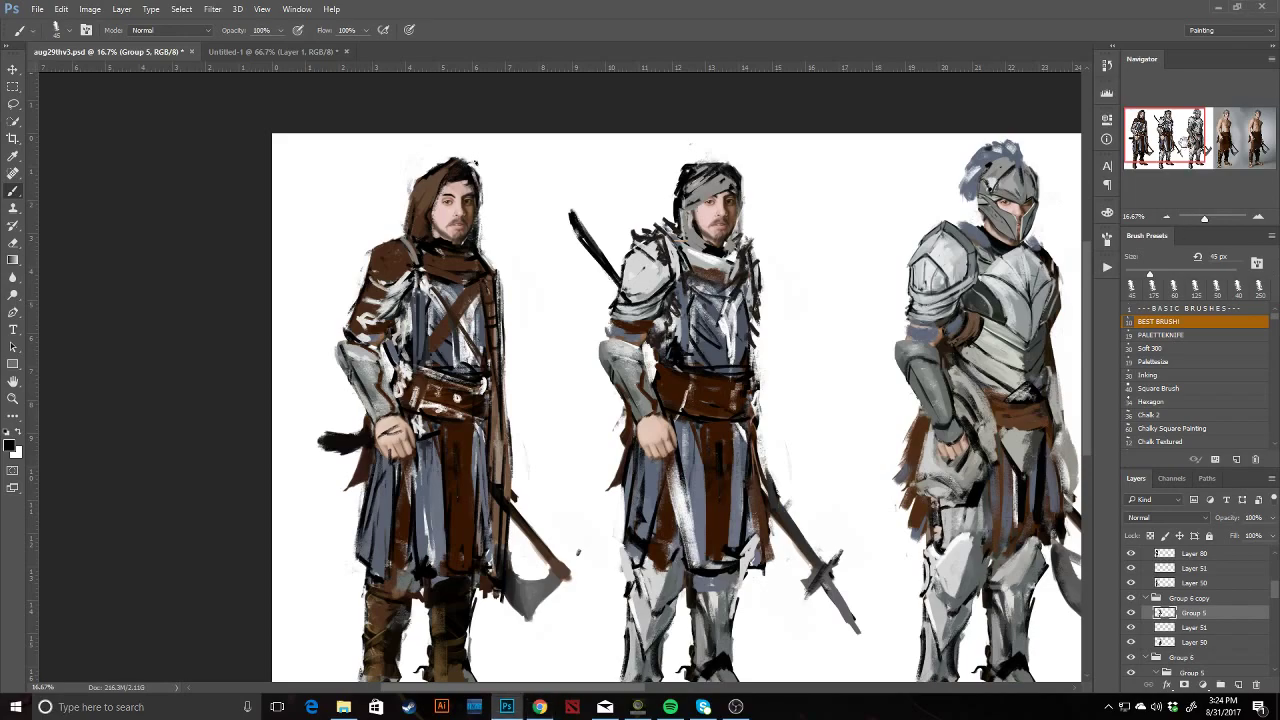
mouse_move(660, 256)
left_mouse_down()
mouse_move(633, 310)
mouse_move(621, 289)
mouse_move(613, 309)
mouse_move(625, 307)
left_mouse_up()
mouse_move(634, 244)
left_mouse_down()
mouse_move(668, 265)
mouse_move(634, 247)
left_mouse_up()
mouse_move(742, 244)
left_mouse_down()
mouse_move(754, 230)
mouse_move(754, 250)
left_mouse_up()
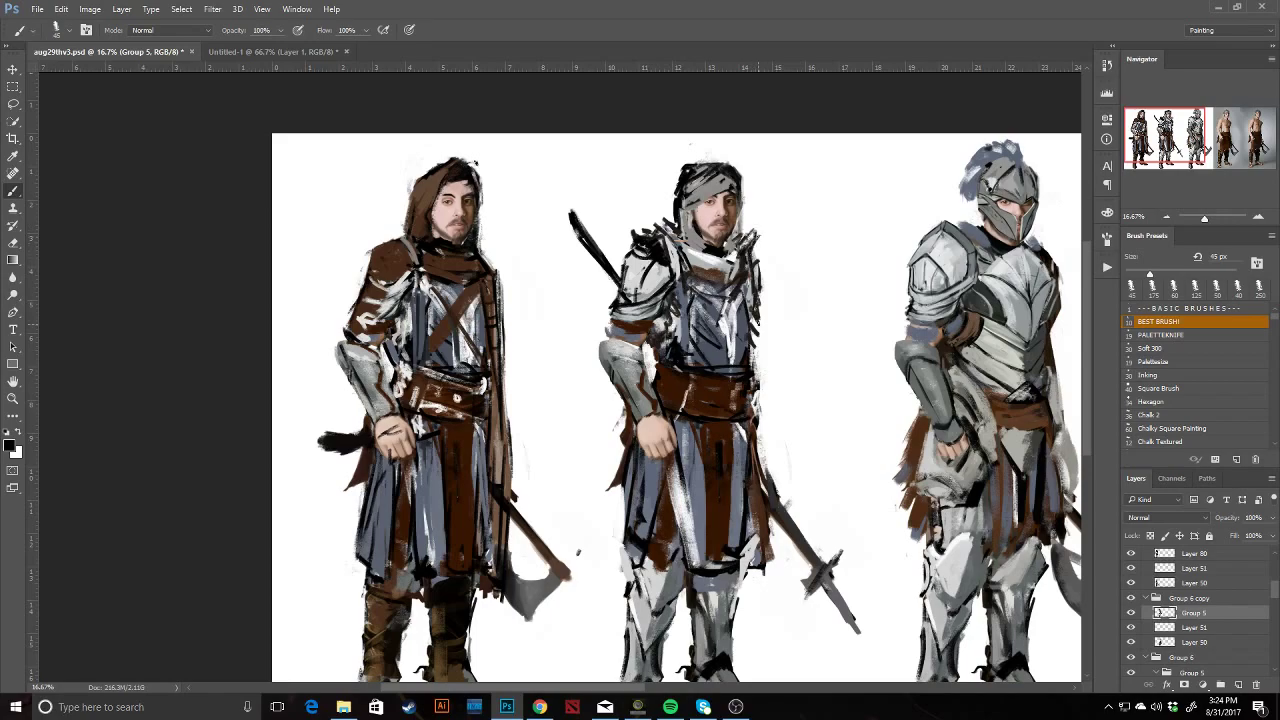
Sketch dark, feather-like strokes rising from both sides of the middle knight's headgear.
key("z")
left_click(705, 285, "alt")
left_click(650, 334)
key("b")
mouse_move(748, 198)
left_mouse_down()
mouse_move(708, 123)
mouse_move(688, 199)
mouse_move(628, 140)
mouse_move(630, 176)
mouse_move(652, 132)
mouse_move(684, 122)
mouse_move(640, 154)
mouse_move(660, 145)
left_mouse_up()
mouse_move(680, 290)
left_mouse_down()
mouse_move(750, 228)
mouse_move(770, 232)
left_mouse_up()
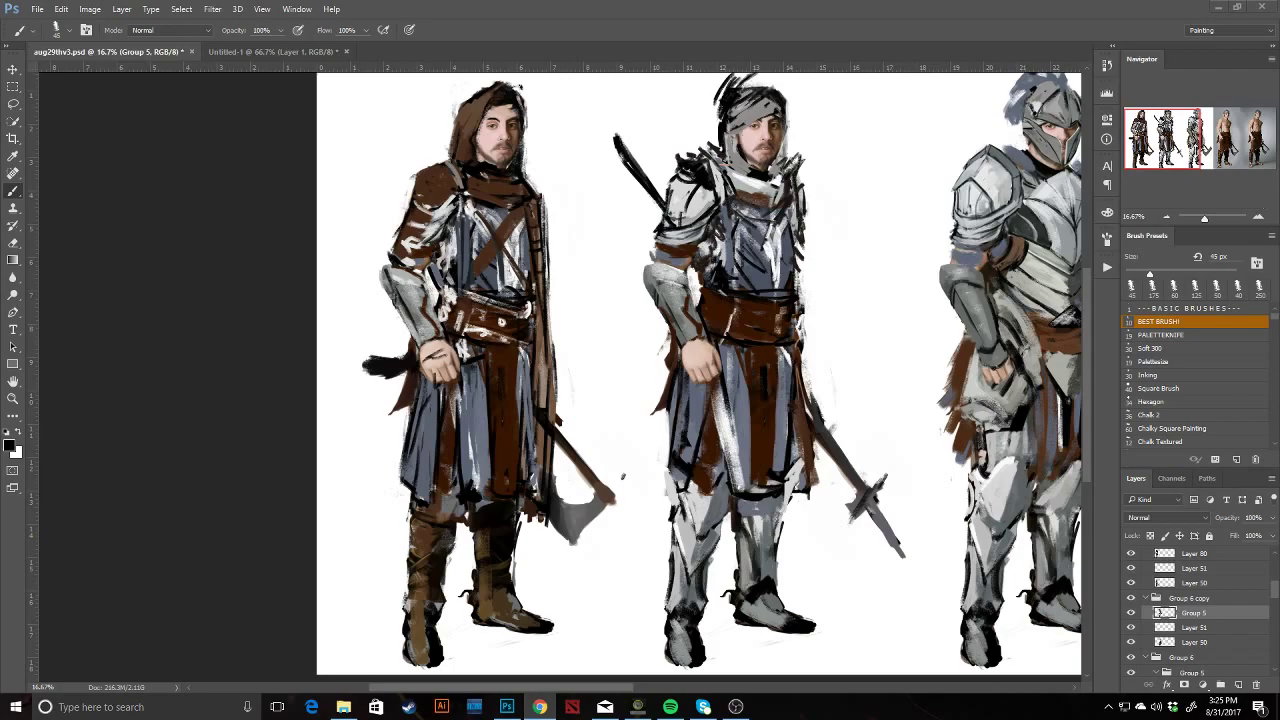
scroll(636, 333, "up", 1)
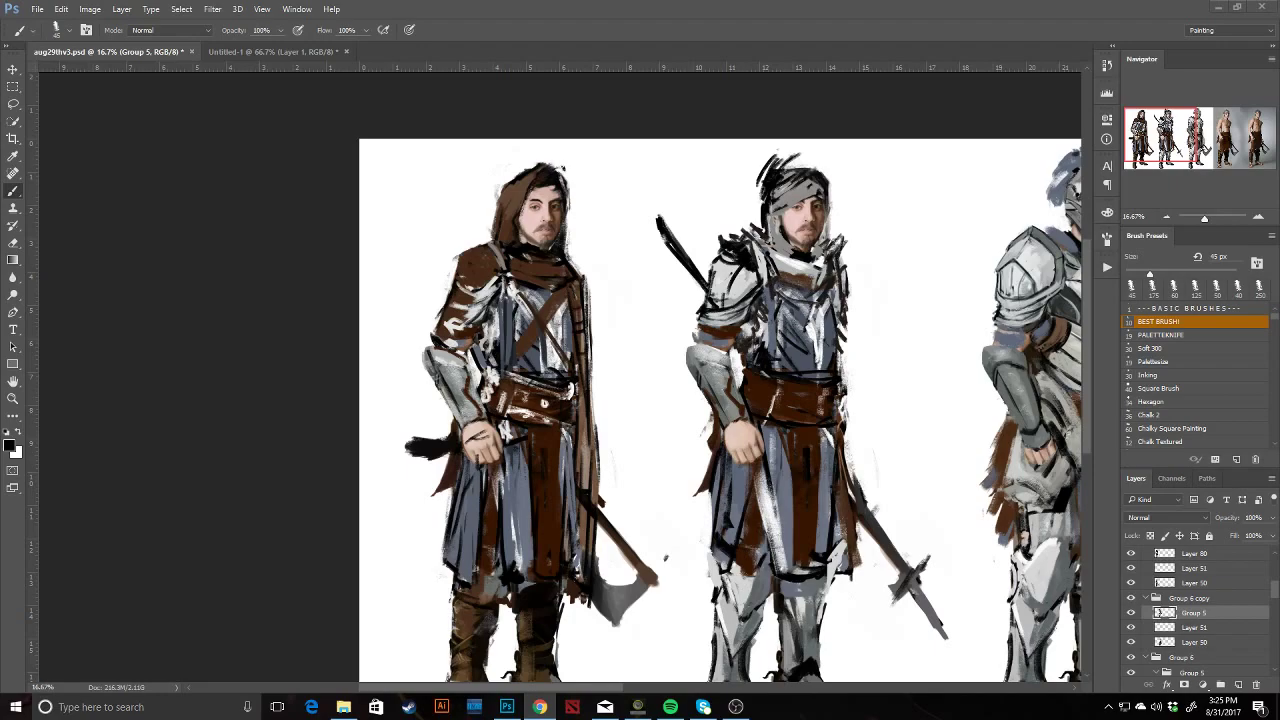
mouse_move(782, 192)
left_mouse_down()
mouse_move(819, 172)
mouse_move(828, 204)
mouse_move(802, 245)
mouse_move(824, 220)
mouse_move(820, 242)
mouse_move(784, 240)
mouse_move(745, 260)
mouse_move(860, 315)
left_mouse_up()
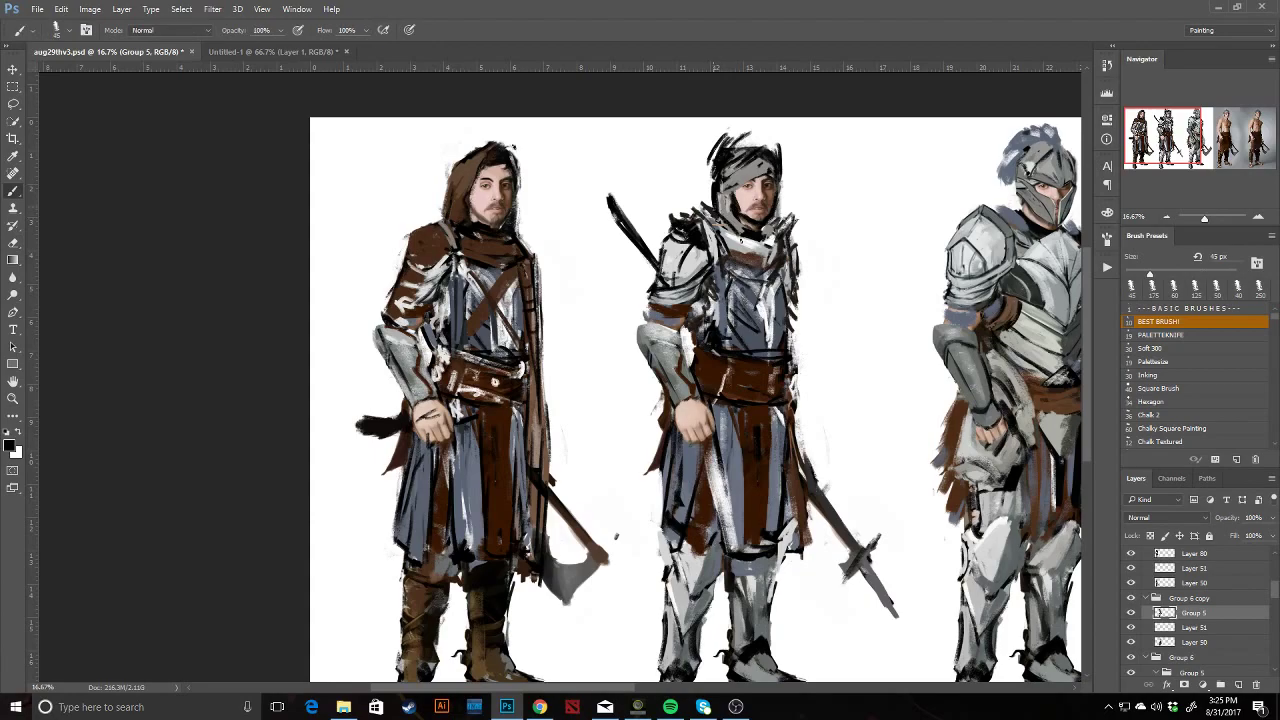
mouse_move(742, 240)
left_mouse_down()
mouse_move(770, 243)
mouse_move(783, 220)
mouse_move(728, 230)
mouse_move(710, 208)
left_mouse_up()
Fill the side of the middle knight's tunic with sampled blue-grey and outline its outer edge in dark strokes.
left_click(772, 224, "alt")
mouse_move(787, 328)
left_mouse_down()
mouse_move(670, 264)
mouse_move(835, 266)
mouse_move(760, 270)
left_mouse_up()
left_click(1132, 613)
left_click(1132, 613)
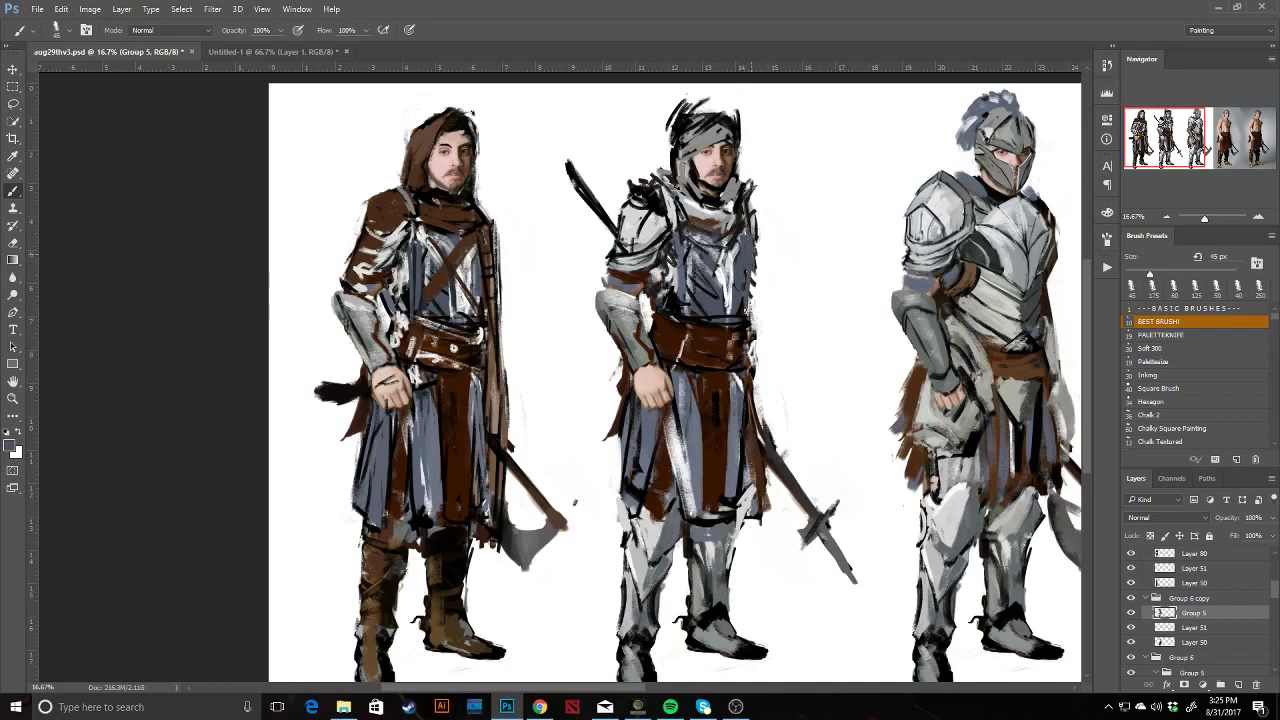
left_click(753, 240, "alt")
left_click_drag(751, 229, 744, 314)
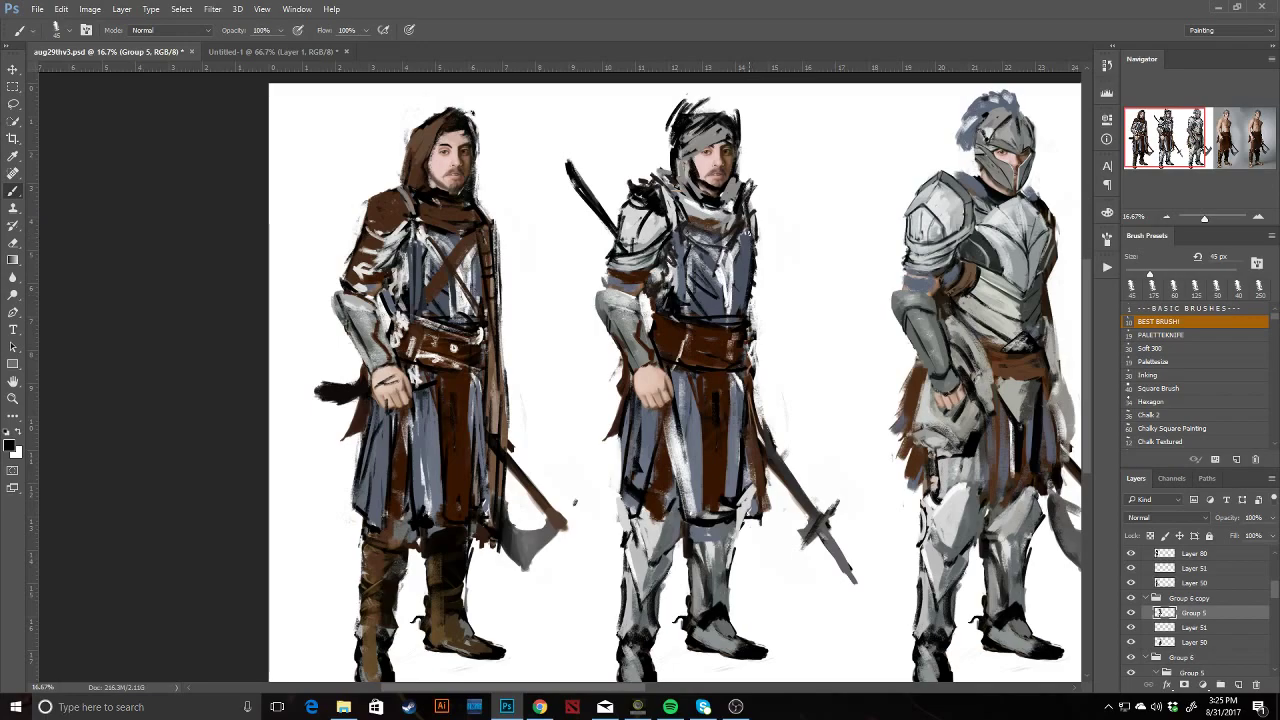
Compare the middle knight with his painted layer hidden and shown, and erase his headgear to bare the head.
left_click_drag(766, 189, 713, 240)
left_click(1131, 612)
left_click(1131, 612)
left_click(1131, 612)
left_click(1131, 612)
key("e")
mouse_move(656, 140)
left_mouse_down()
mouse_move(630, 145)
mouse_move(605, 115)
mouse_move(621, 140)
mouse_move(605, 178)
mouse_move(597, 150)
mouse_move(665, 110)
mouse_move(609, 104)
left_mouse_up()
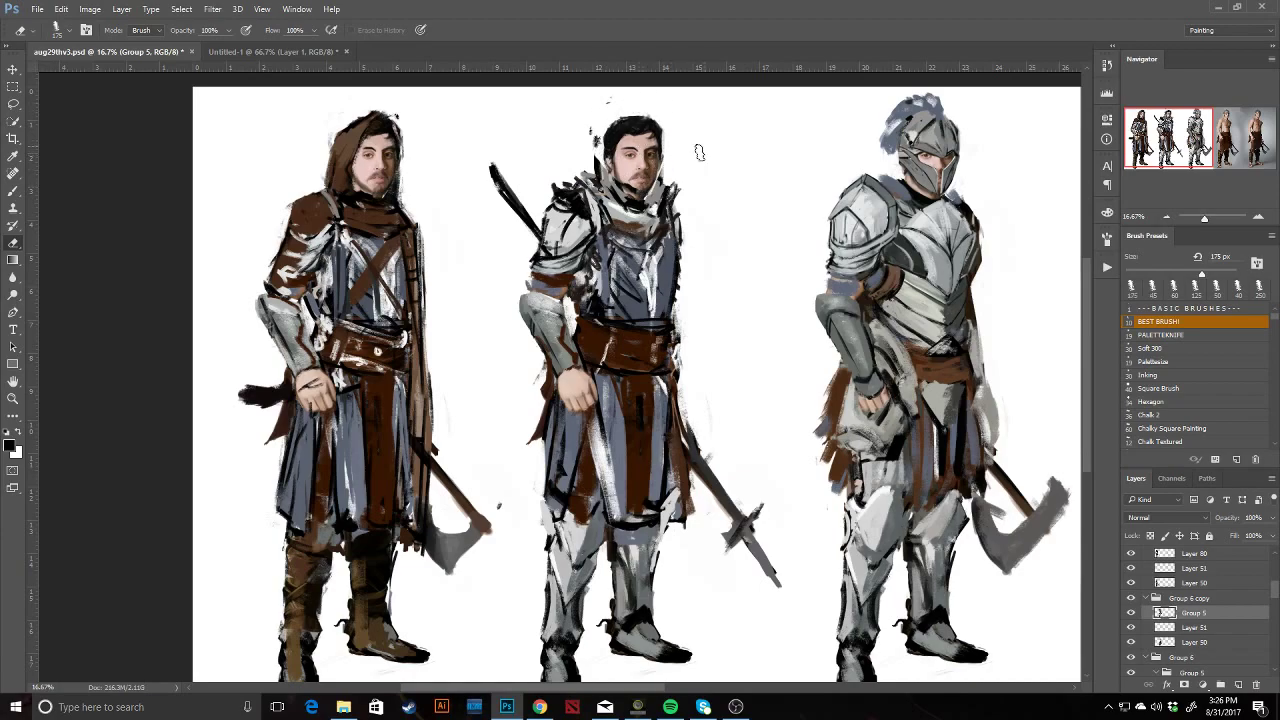
Paint a high dark and grey collar around the middle knight's neck and jaw using sampled tones.
key("b")
left_click_drag(659, 170, 663, 198)
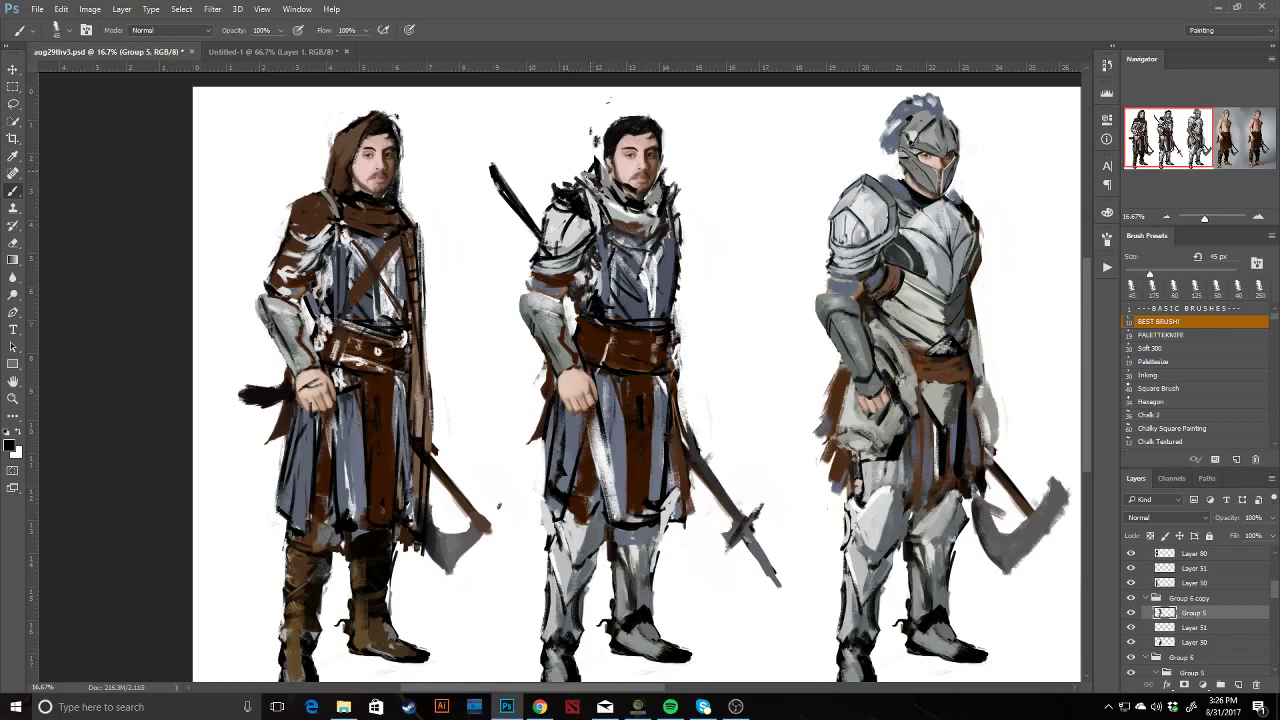
mouse_move(600, 168)
left_mouse_down()
mouse_move(638, 214)
mouse_move(670, 199)
left_mouse_up()
left_click(662, 186, "alt")
mouse_move(597, 178)
left_mouse_down()
mouse_move(622, 212)
mouse_move(666, 216)
mouse_move(624, 224)
left_mouse_up()
left_click(603, 260, "alt")
left_click(639, 216, "alt")
mouse_move(677, 376)
left_mouse_down()
mouse_move(655, 316)
mouse_move(629, 315)
mouse_move(630, 340)
left_mouse_up()
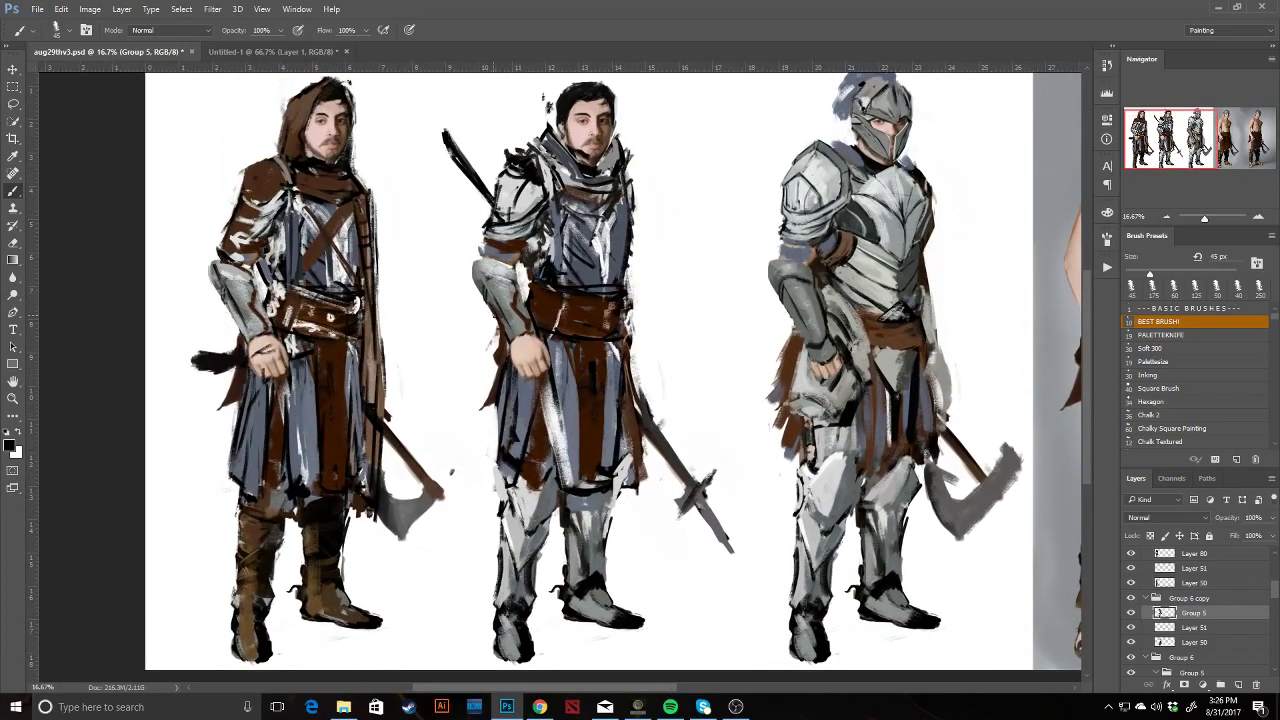
Add dark detail to the middle knight's forearm guard and darken the edges of his wide brown belt.
mouse_move(517, 346)
left_mouse_down()
mouse_move(510, 358)
mouse_move(538, 374)
mouse_move(507, 365)
left_mouse_up()
mouse_move(632, 236)
left_mouse_down()
mouse_move(620, 290)
mouse_move(646, 309)
mouse_move(640, 330)
mouse_move(578, 330)
mouse_move(537, 294)
left_mouse_up()
left_click(622, 268, "alt")
key("x")
mouse_move(625, 311)
left_mouse_down()
mouse_move(545, 299)
mouse_move(597, 335)
mouse_move(569, 325)
left_mouse_up()
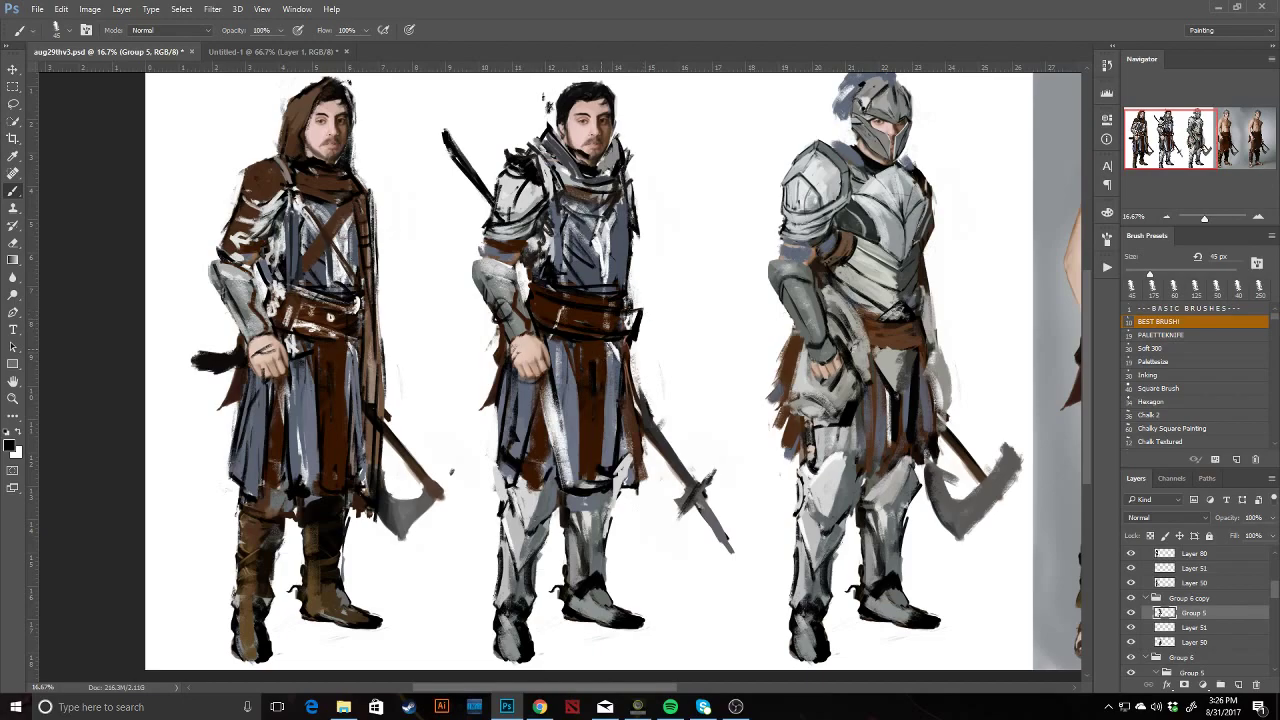
Paint white scalloped trim along the lower edge of the middle knight's belt.
key("x")
left_click_drag(594, 345, 545, 340)
key("z")
left_click(600, 360, "alt")
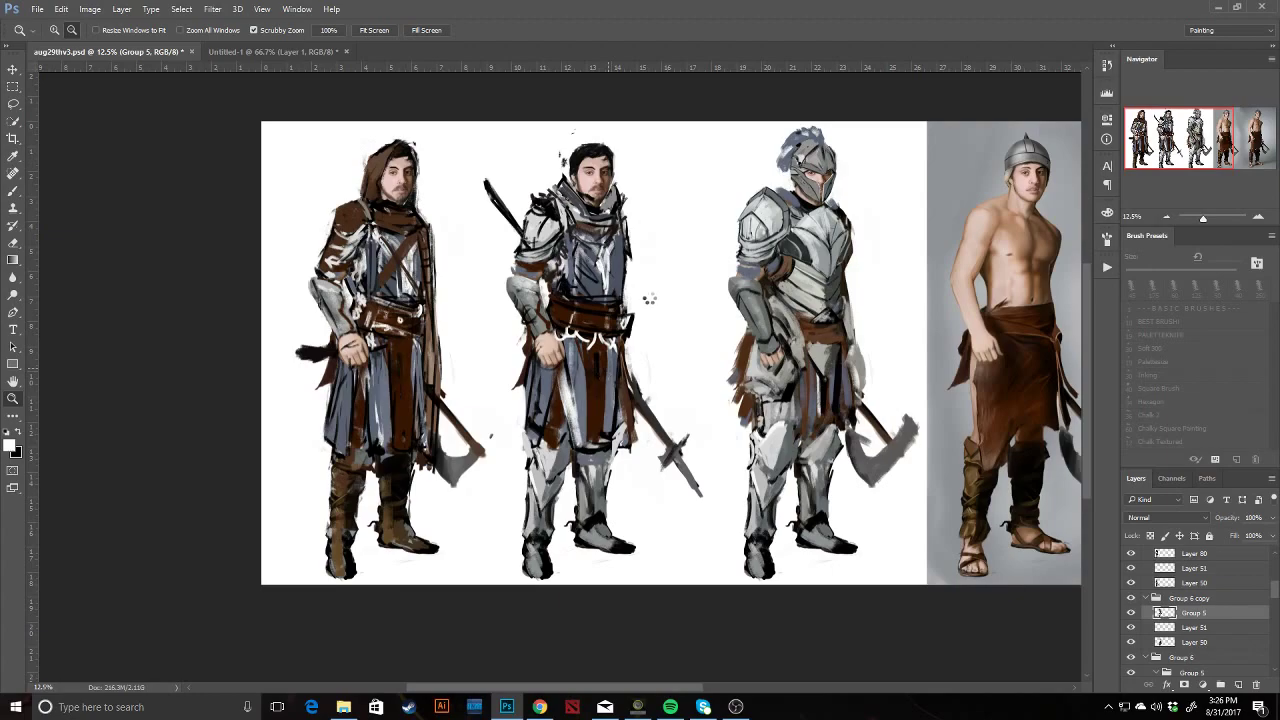
Flip the canvas horizontally, add white trim across the middle knight's ankles, and compare with his painted layer hidden.
key("h")
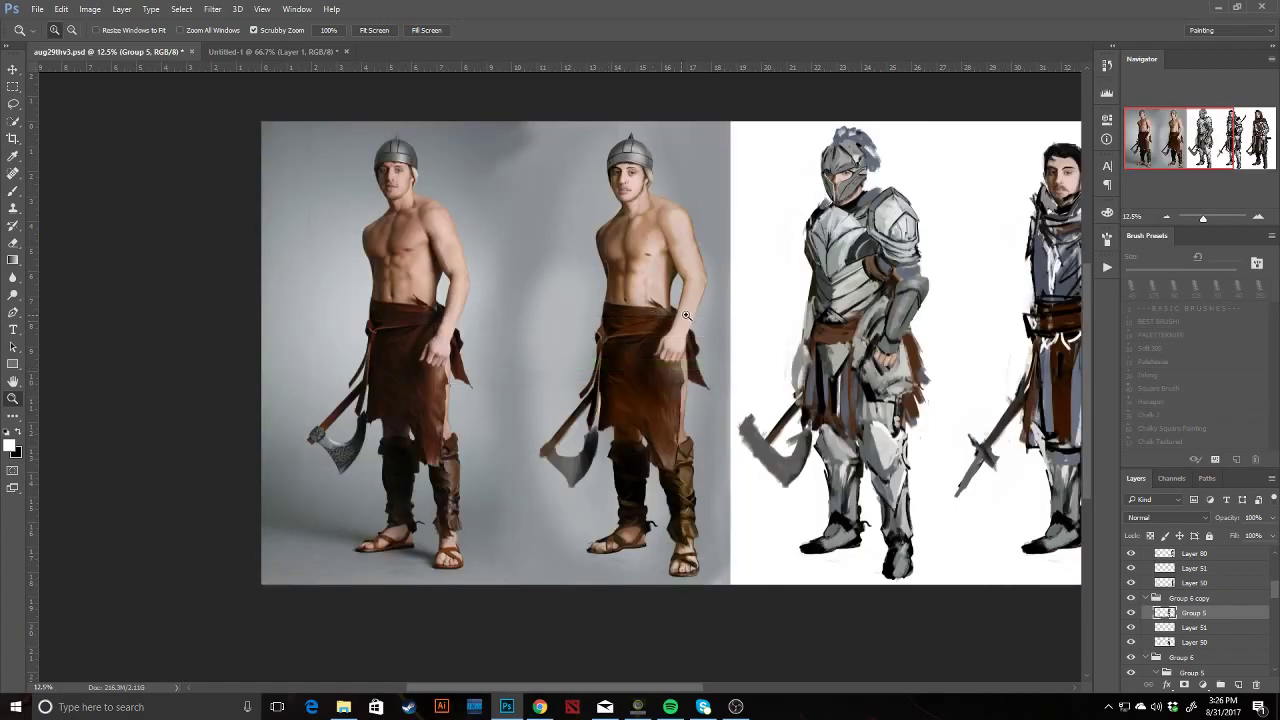
left_click_drag(929, 342, 593, 297)
key("b")
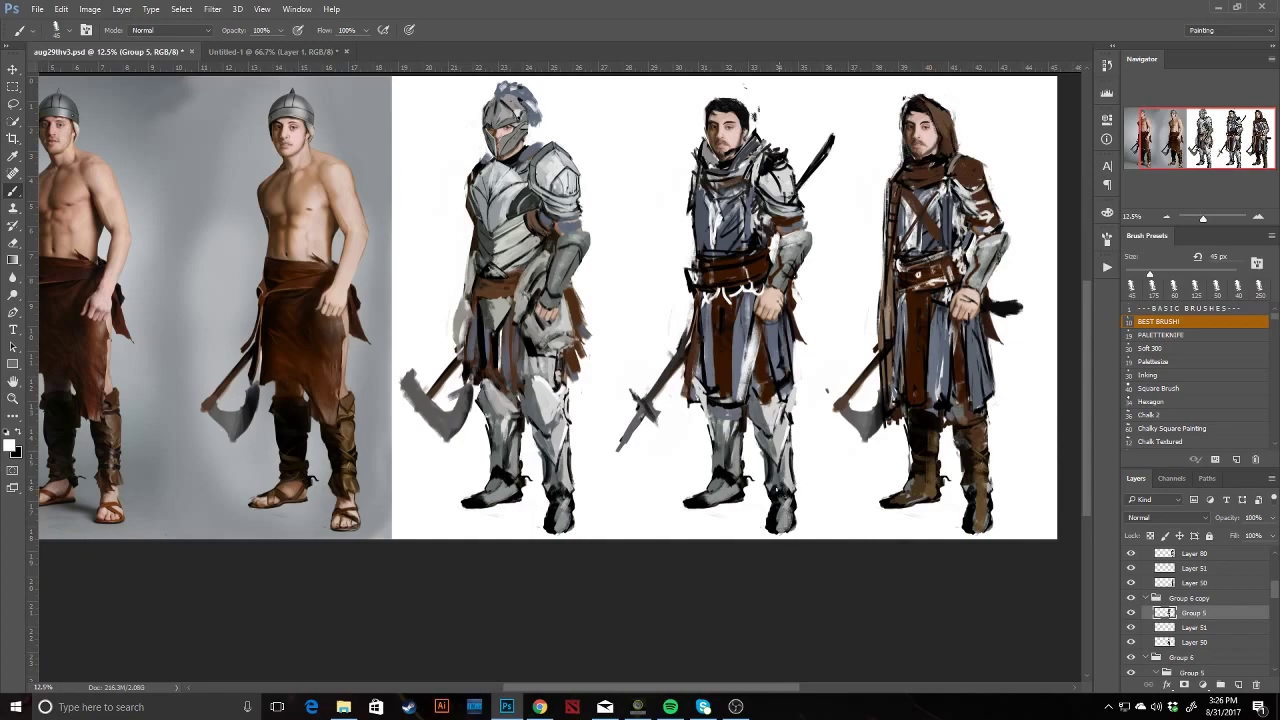
left_click_drag(718, 473, 745, 483)
left_click(1131, 612)
left_click(1131, 612)
Tidy the middle knight's torso edge and reinforce the elbow and outer edge of his forearm guard with black strokes.
key("e")
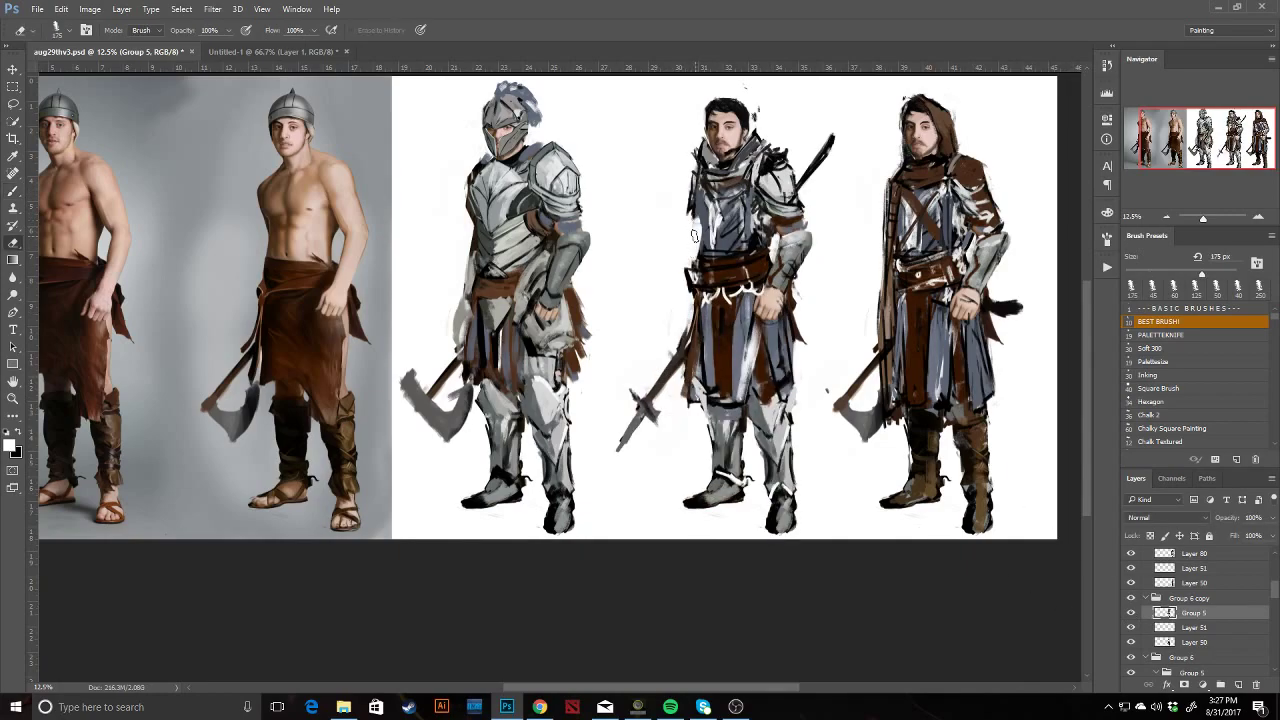
key("b")
key("x")
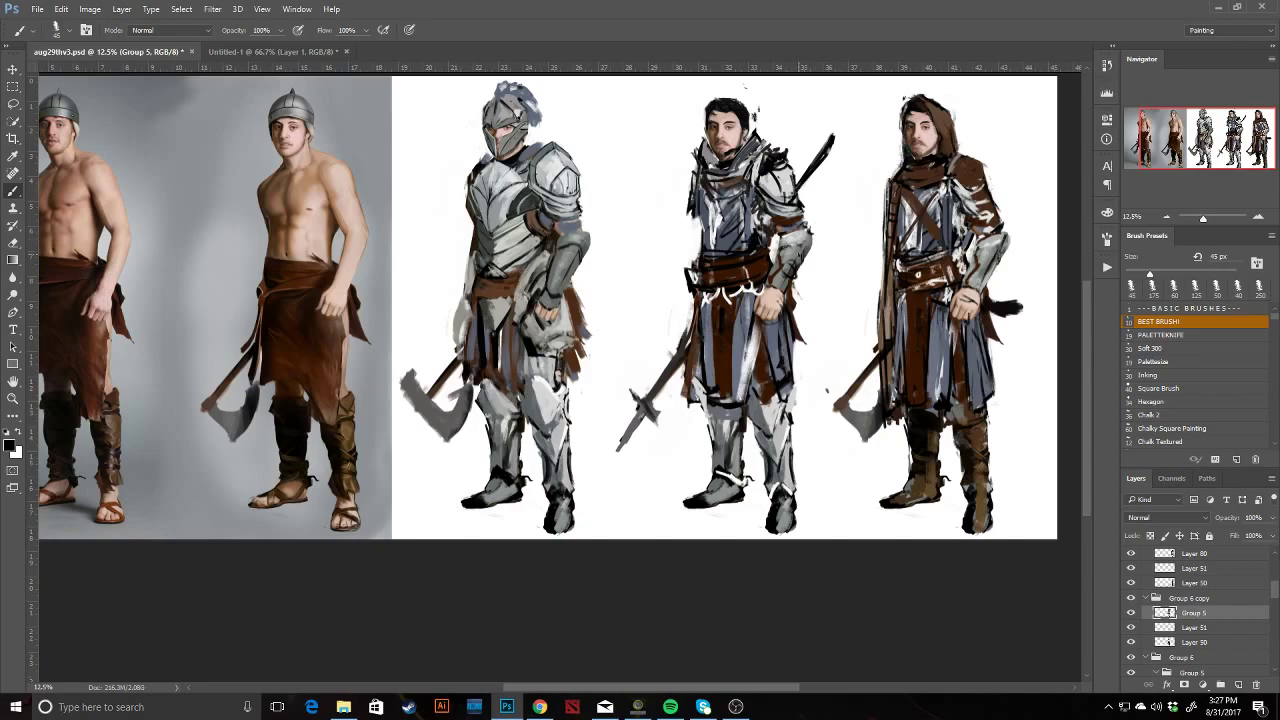
left_click_drag(813, 240, 802, 282)
Redraw the outer edge of the middle knight's chest in black and sample light grey from his armour.
key("e")
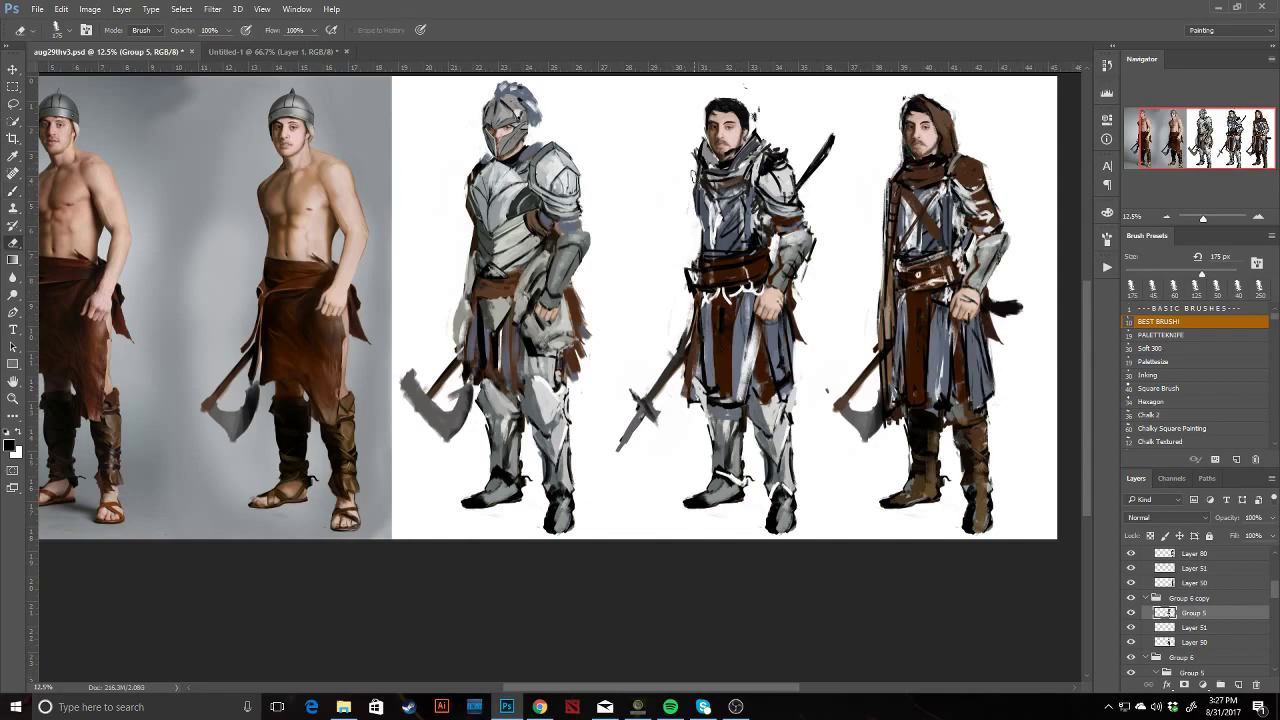
key("ctrl+alt")
key("b")
left_click_drag(698, 180, 694, 212)
left_click(762, 218, "alt")
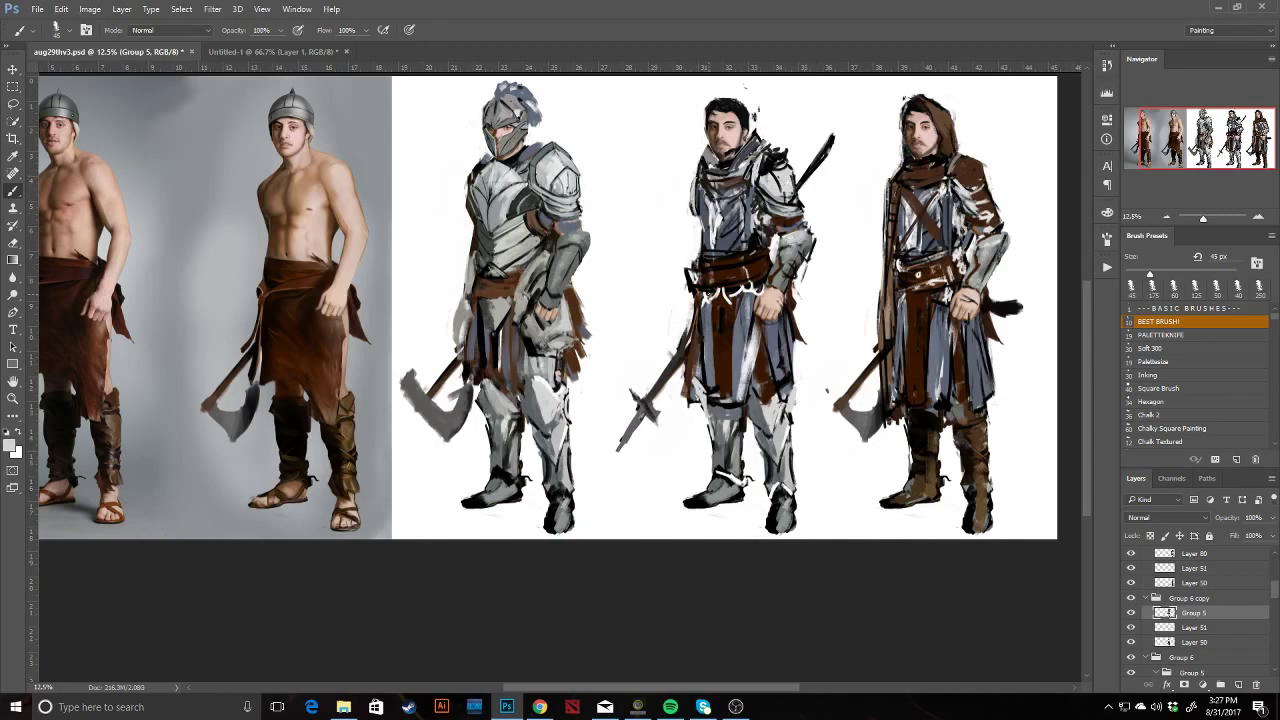
key("x")
Add a new layer within the helmeted knight's group and sample a blue-grey from the painted figures.
key("v")
left_click(520, 270, "ctrl")
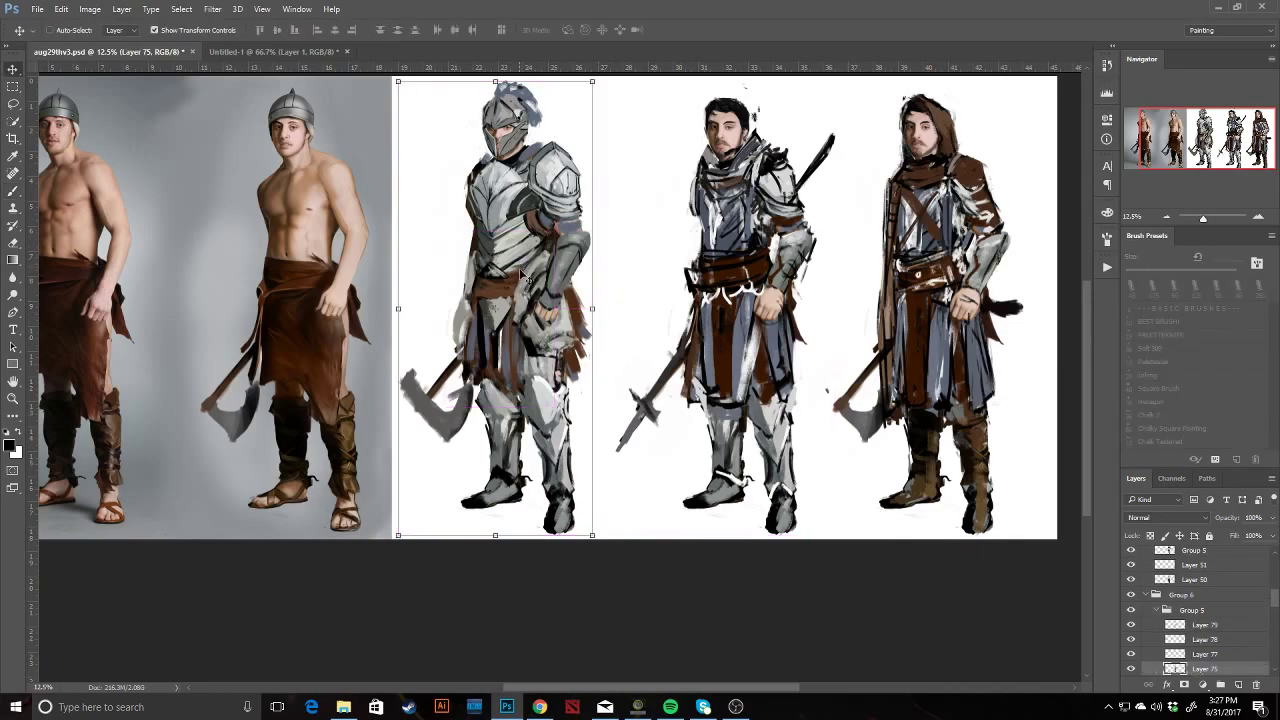
left_click(1237, 686)
key("b")
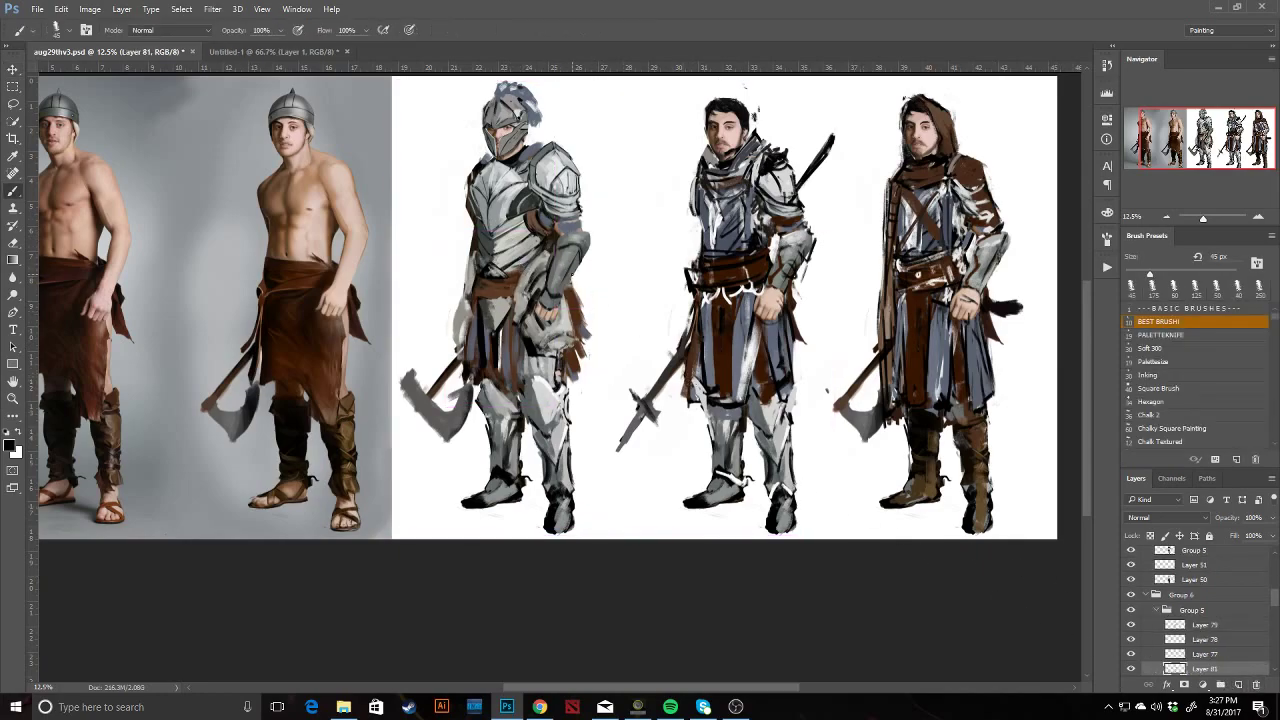
left_click(529, 258, "alt")
left_click_drag(540, 278, 701, 271)
key("Return")
key("b")
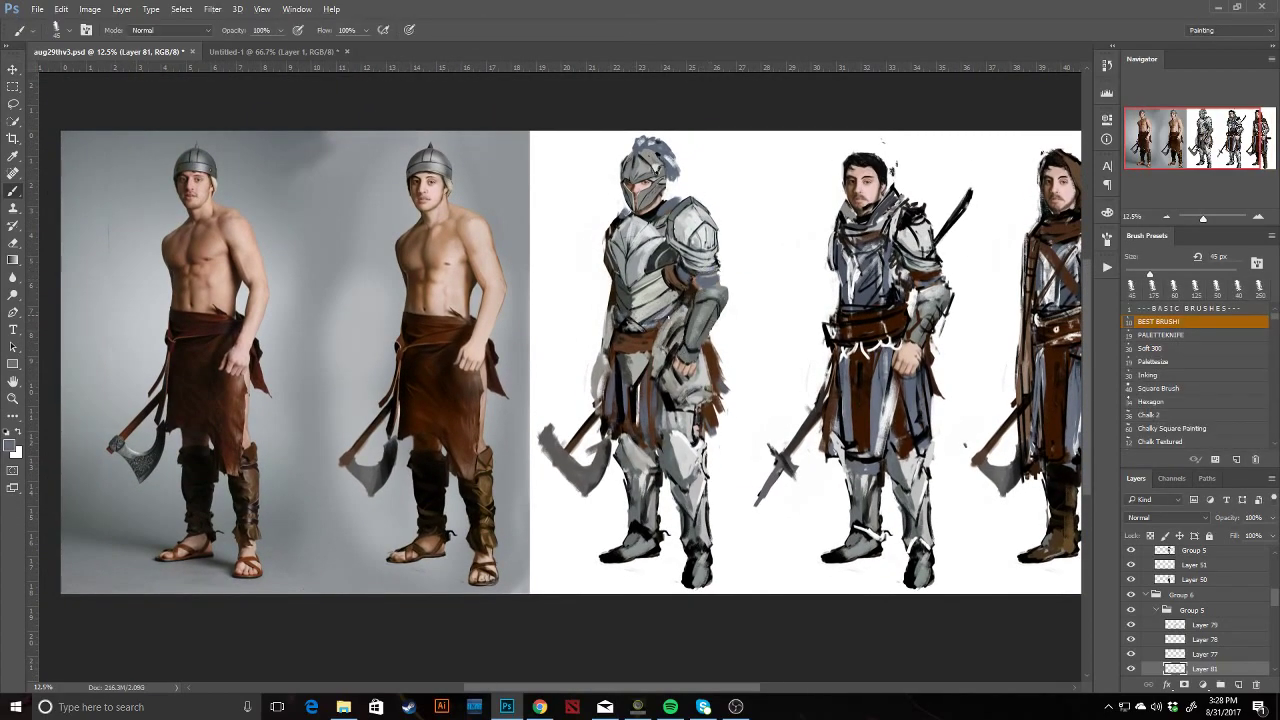
Place the new layer at the top of Group 5 and paint blue-grey cloth over the helmeted knight's hip with a 70 px brush.
key("bracketright")
key("bracketright")
key("bracketright")
left_click_drag(676, 311, 661, 318)
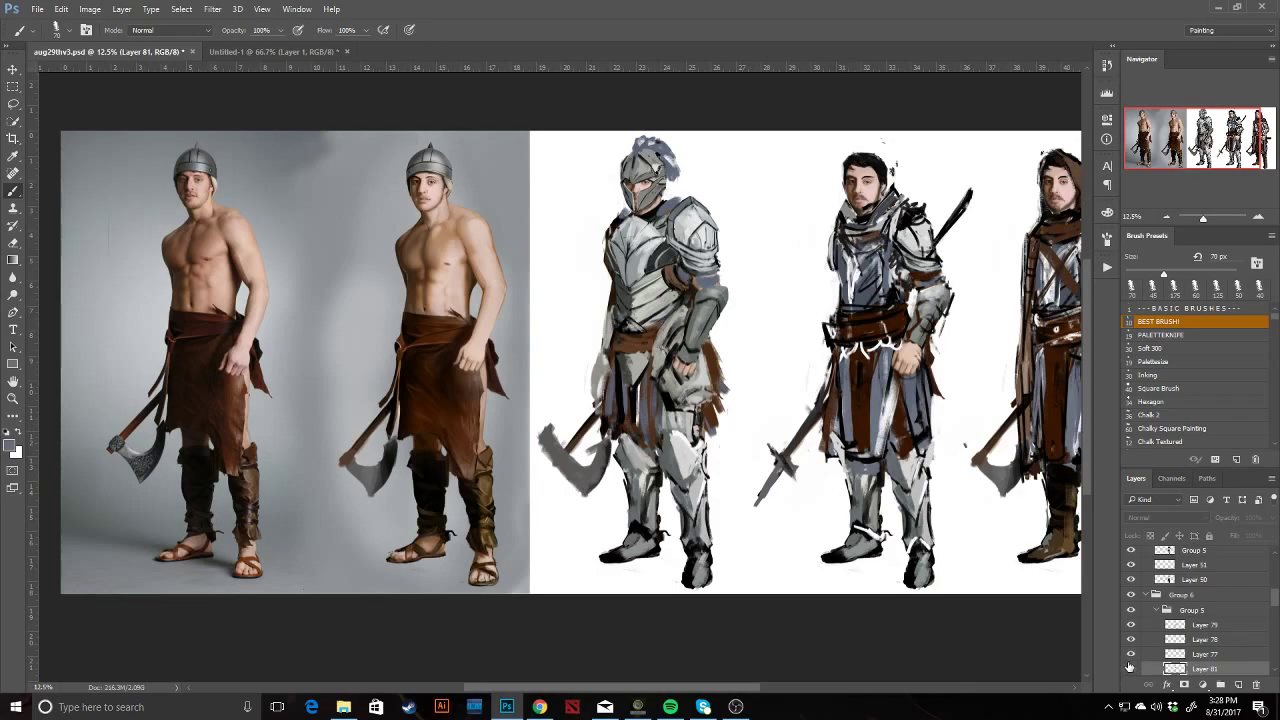
left_click_drag(1185, 667, 1190, 620)
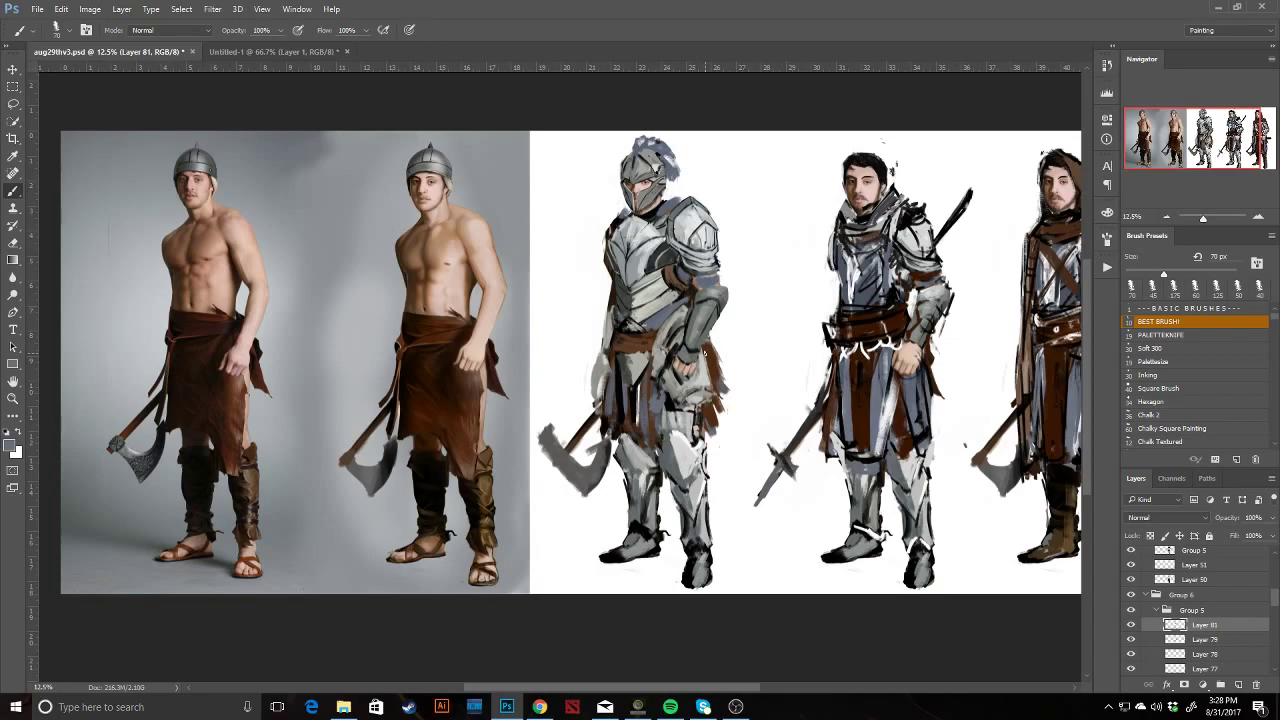
mouse_move(698, 368)
left_mouse_down()
mouse_move(694, 422)
mouse_move(716, 404)
mouse_move(716, 420)
mouse_move(698, 436)
mouse_move(673, 427)
left_mouse_up()
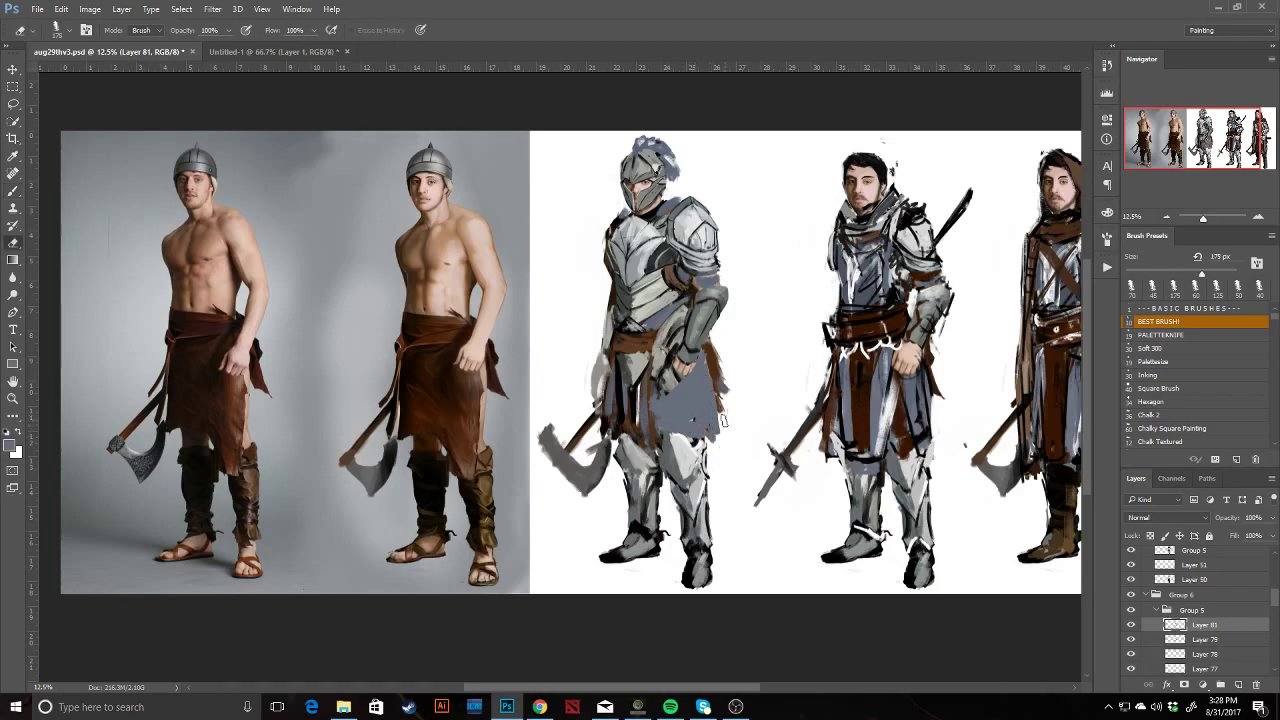
Paint brown edging along the helmeted knight's skirt hem and extend the cloth across its far side using colours sampled from the outfit.
left_click(720, 372, "alt")
mouse_move(716, 404)
left_mouse_down()
mouse_move(692, 430)
mouse_move(657, 426)
mouse_move(651, 394)
mouse_move(619, 384)
mouse_move(616, 428)
mouse_move(615, 382)
mouse_move(607, 422)
mouse_move(643, 441)
mouse_move(621, 402)
mouse_move(623, 448)
left_mouse_up()
left_click(655, 403, "alt")
left_click(641, 409, "alt")
left_click(640, 423, "alt")
left_click(629, 417, "alt")
key("e")
key("b")
left_click(674, 443, "alt")
mouse_move(603, 398)
left_mouse_down()
mouse_move(608, 428)
mouse_move(615, 352)
left_mouse_up()
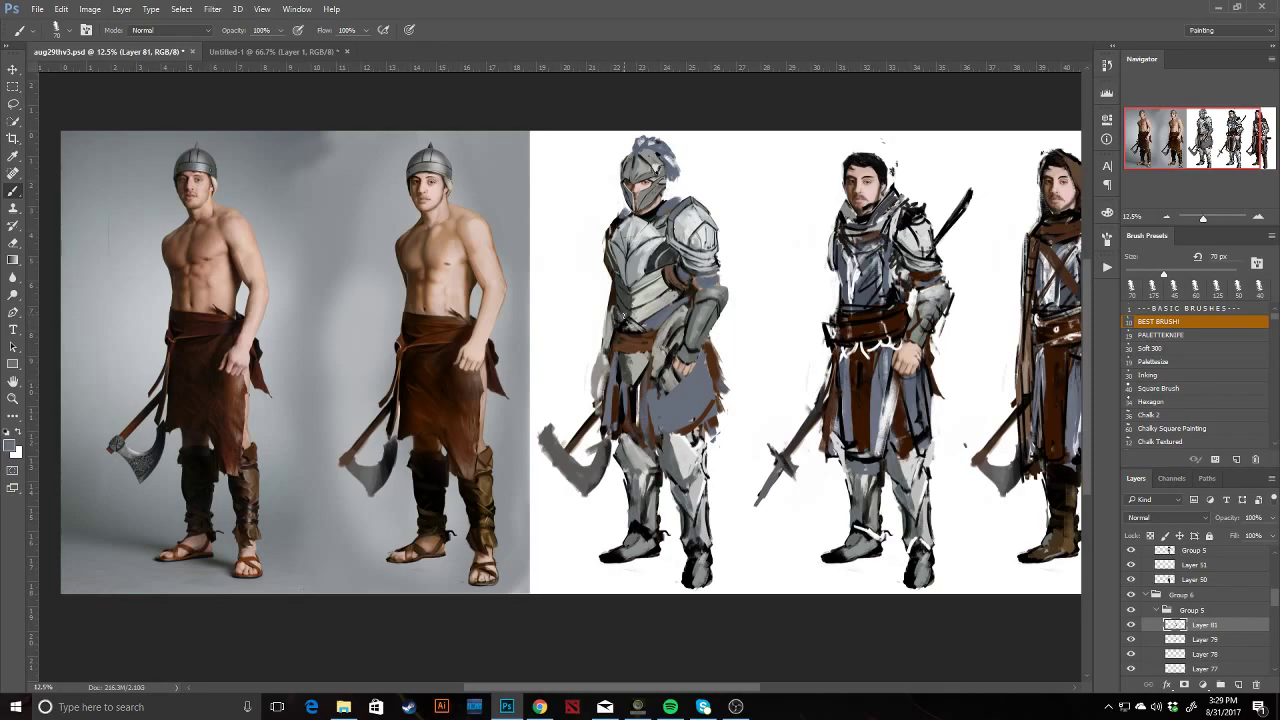
Define the helmeted knight's lower torso plates and elbow with black and sampled tones.
left_click(620, 308, "alt")
left_click(654, 325, "alt")
left_click(645, 313, "alt")
left_click(630, 317, "alt")
key("d")
left_click_drag(633, 325, 672, 303)
left_click(664, 315, "alt")
left_click(641, 328, "alt")
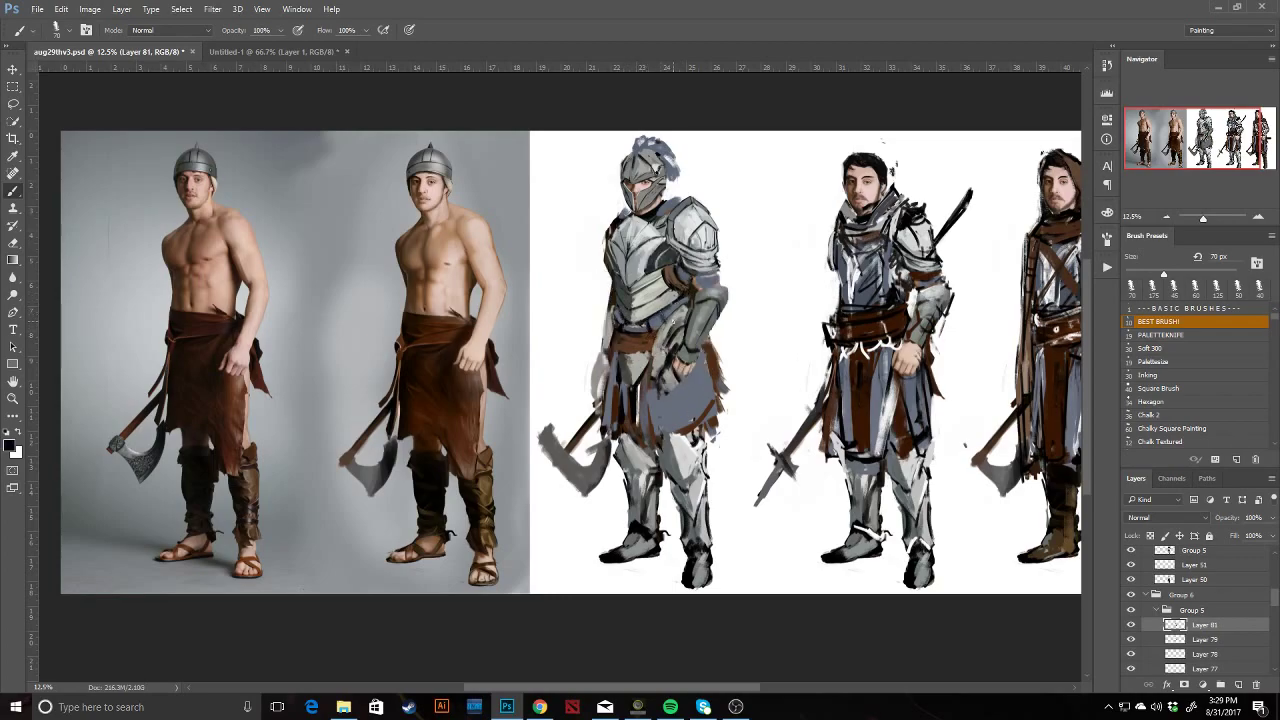
left_click_drag(688, 294, 692, 308)
Darken the folds along the outer edge of the helmeted knight's skirt beside his hand, sampling nearby colours.
left_click(678, 370, "alt")
left_click(708, 387, "alt")
left_click_drag(707, 356, 715, 398)
left_click(702, 379, "alt")
left_click_drag(709, 354, 706, 386)
left_click(714, 360, "alt")
left_click(651, 272, "alt")
Paint light vertical stripes on the helmeted knight's skirt, then shade its hem and the upper leg armour below.
mouse_move(696, 380)
left_mouse_down()
mouse_move(709, 422)
mouse_move(682, 438)
mouse_move(682, 410)
mouse_move(666, 416)
mouse_move(666, 439)
left_mouse_up()
key("ctrl+alt+z")
key("ctrl+alt+z")
mouse_move(648, 443)
left_mouse_down()
mouse_move(708, 428)
mouse_move(700, 436)
left_mouse_up()
left_click(652, 448, "alt")
left_click(684, 408, "alt")
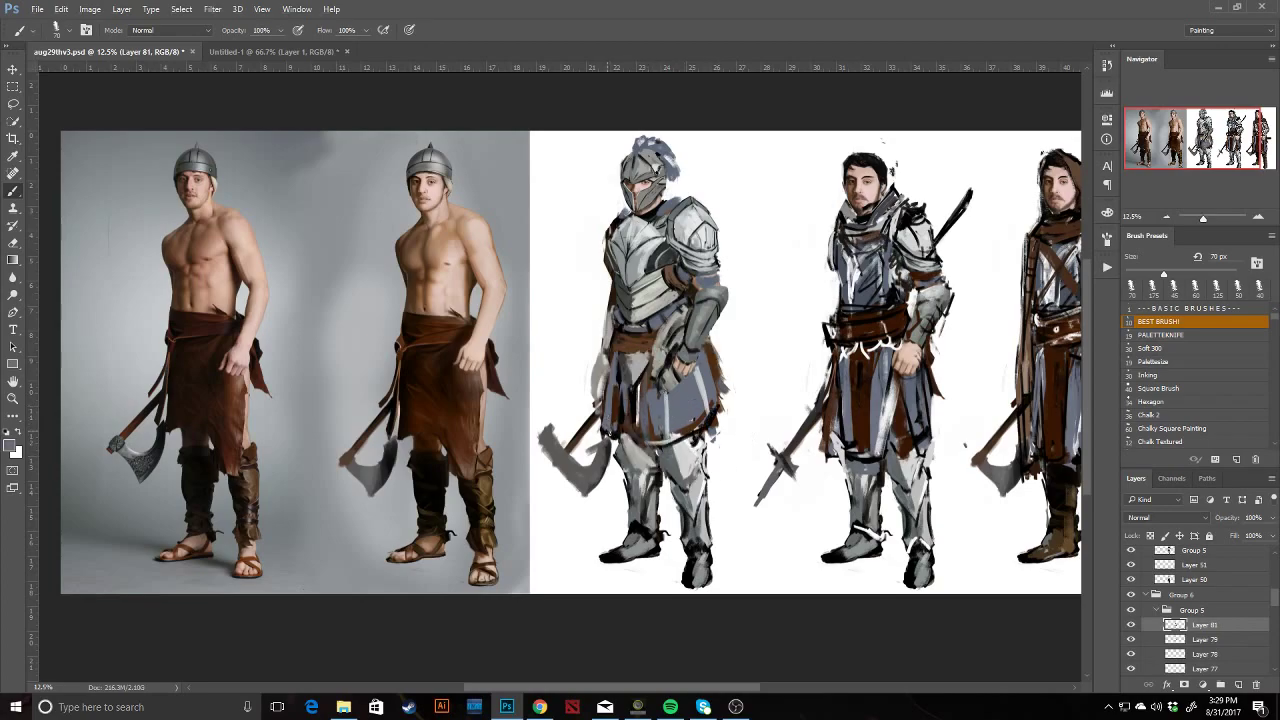
left_click(618, 450, "alt")
left_click_drag(700, 454, 700, 471)
Compare the helmeted knight with Layer 81 hidden, then distort the layer by pulling its lower outer corner downward.
key("v")
left_click(1131, 624)
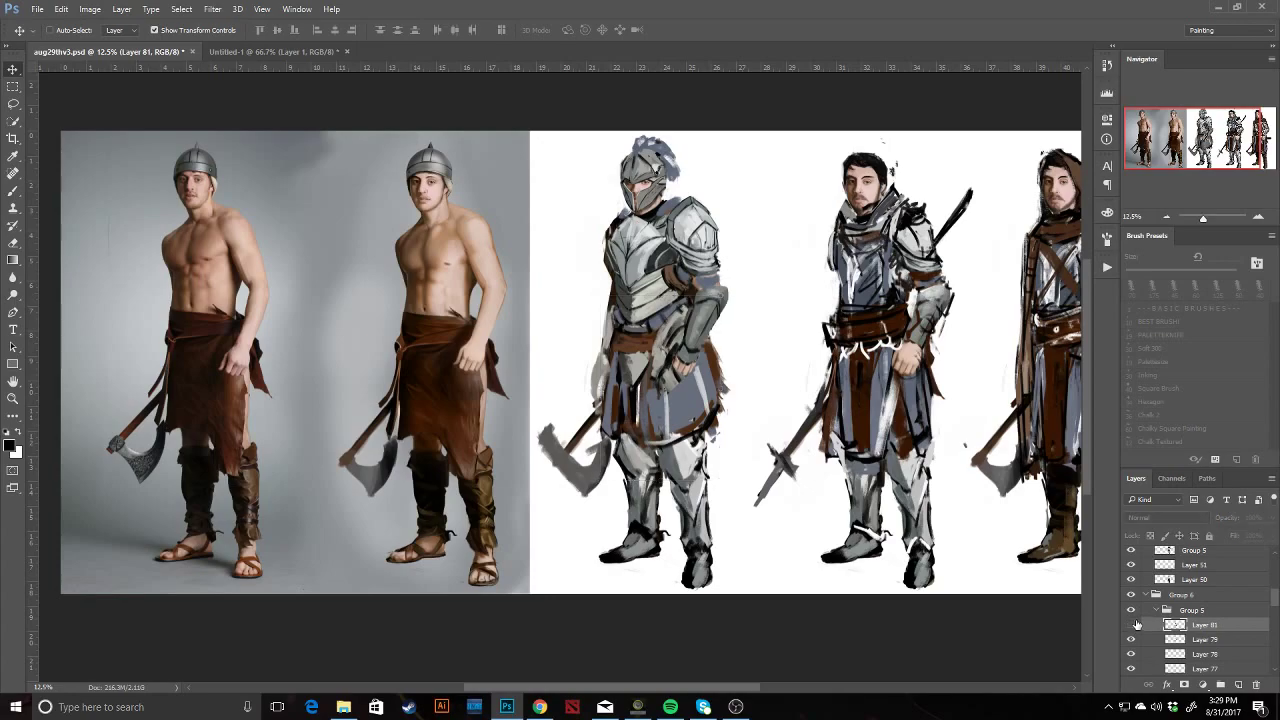
left_click(1131, 624)
key("ctrl")
mouse_move(720, 483)
left_mouse_down()
mouse_move(706, 476)
mouse_move(716, 492)
left_mouse_up()
key("ctrl+z")
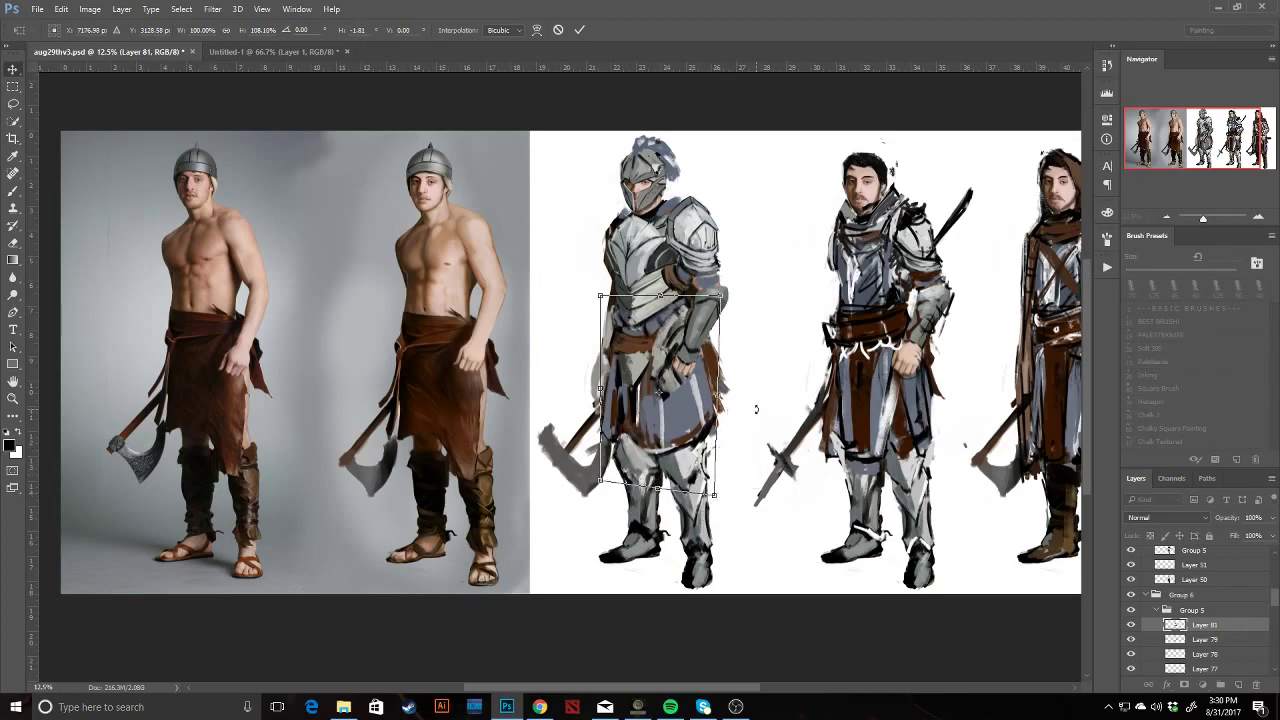
key("Return")
Duplicate the helmeted knight's Group 5 and merge the copy into a single layer.
key("alt+bracketleft")
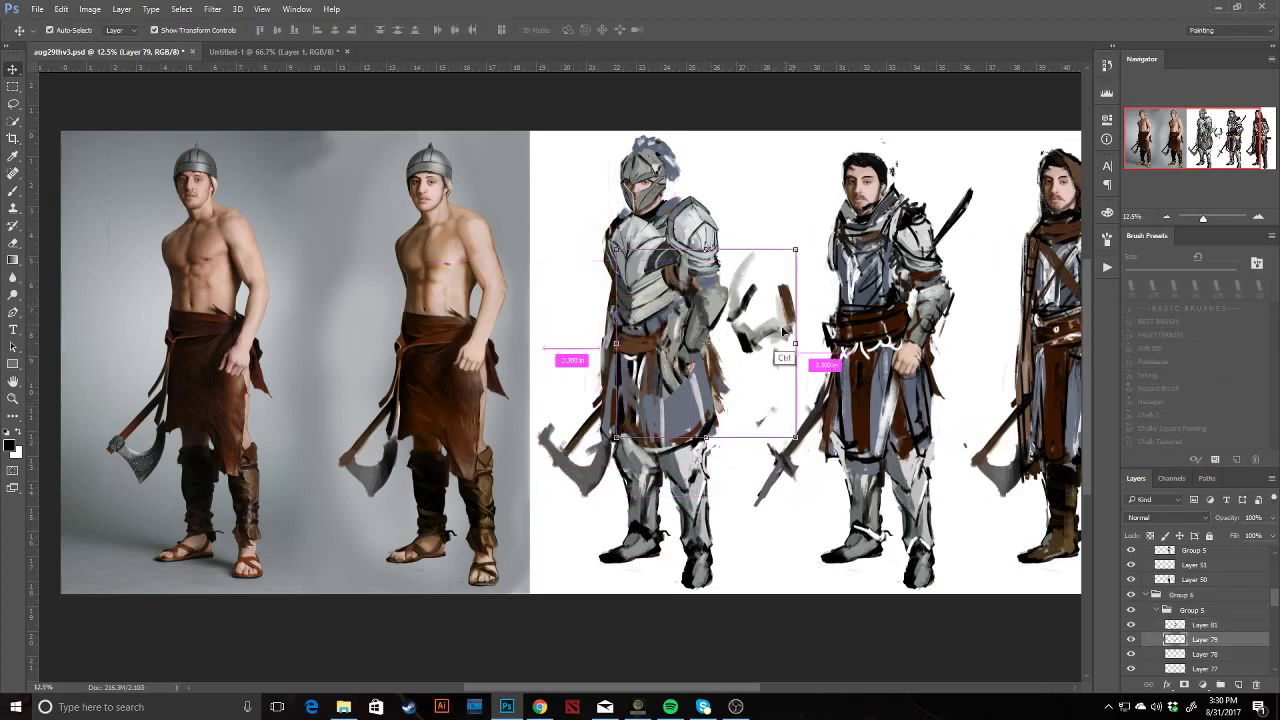
left_click(1131, 610)
left_click(1131, 610)
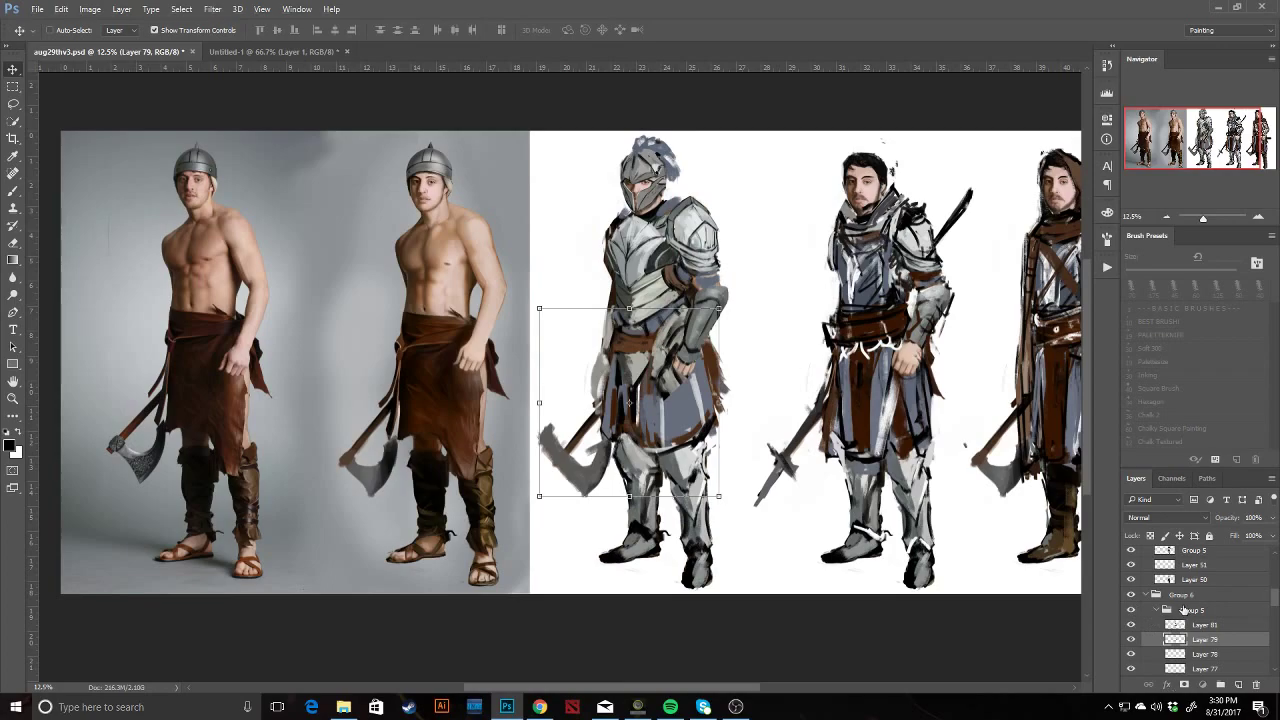
left_click(1155, 615)
left_click(1156, 610)
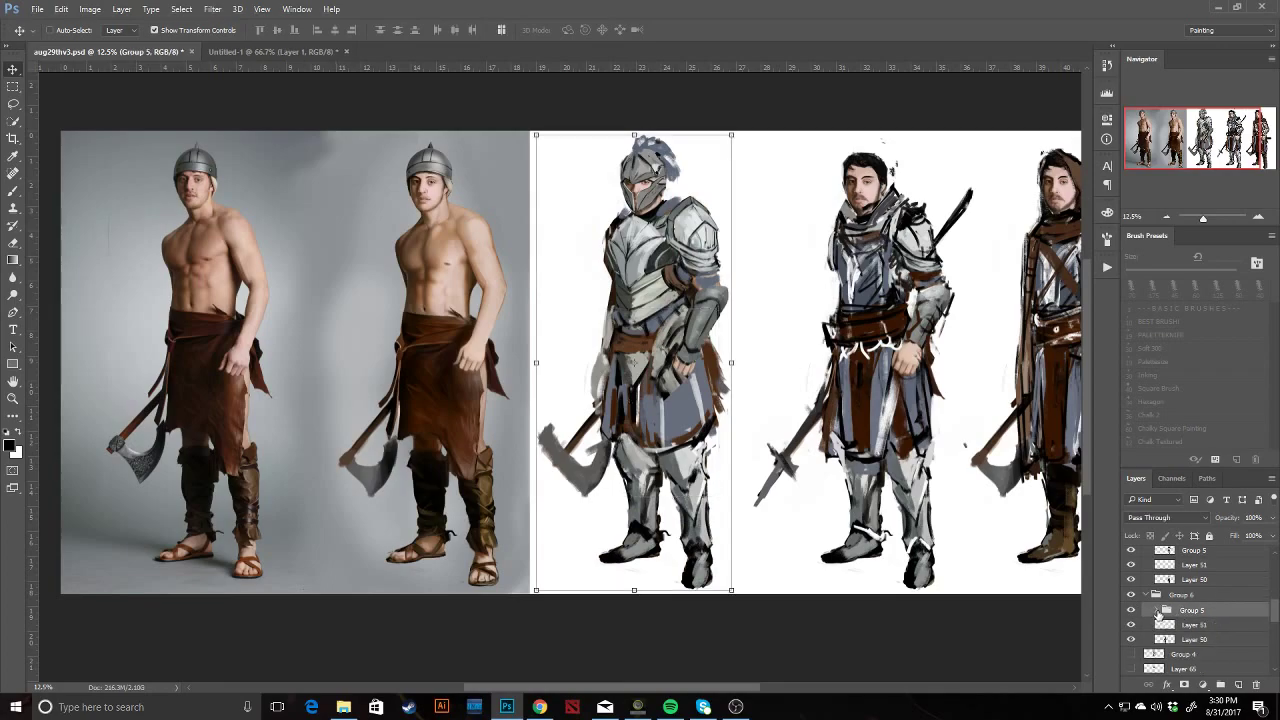
key("ctrl+j")
right_click(1187, 611)
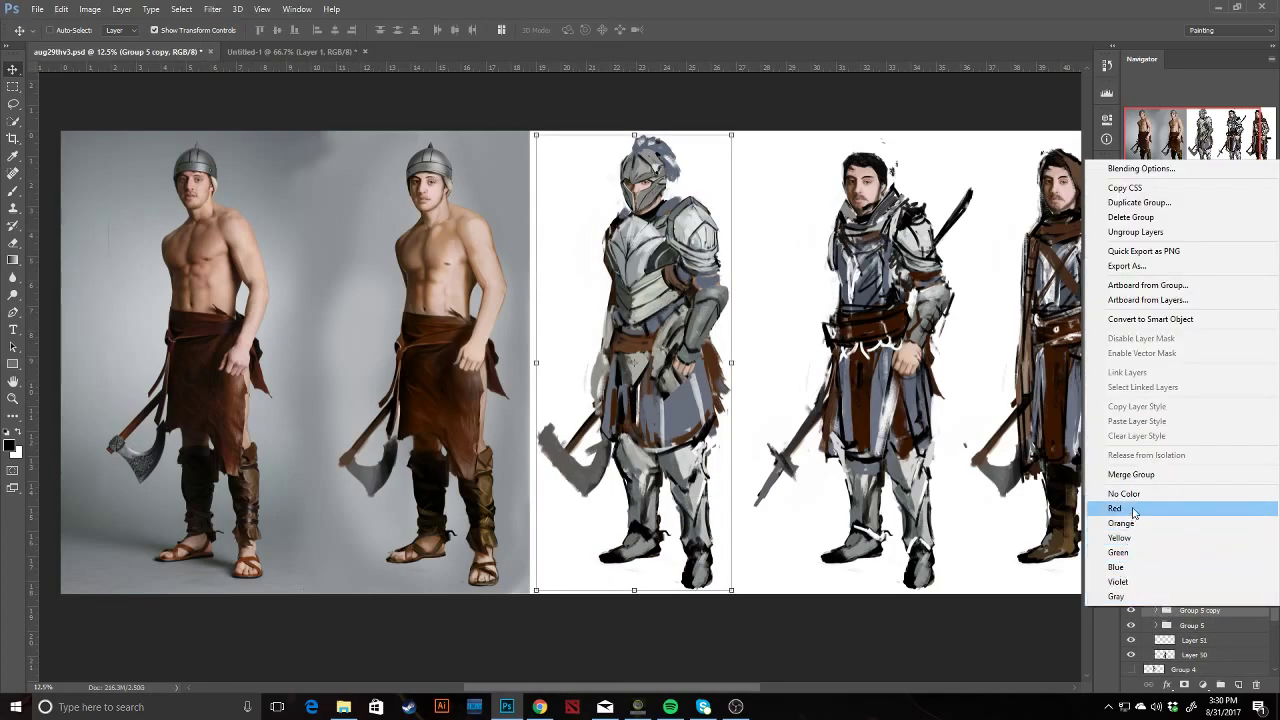
left_click(1131, 474)
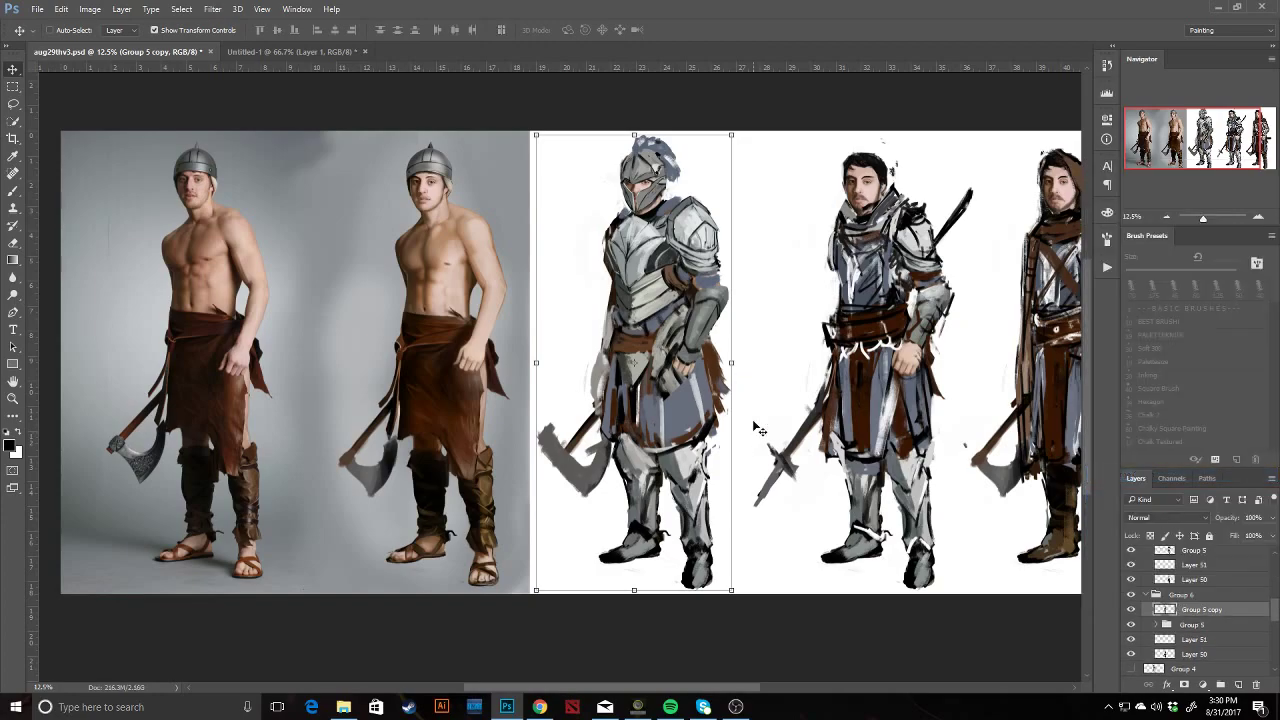
Hide the original Group 5 and try erasing along the inner side of the helmeted knight's skirt on the merged copy.
key("b")
left_click(1131, 624)
mouse_move(709, 352)
left_mouse_down()
mouse_move(723, 449)
mouse_move(673, 428)
mouse_move(578, 425)
left_mouse_up()
left_click_drag(484, 374, 482, 434)
key("ctrl+alt+z")
left_click_drag(475, 343, 477, 402)
key("ctrl+alt+z")
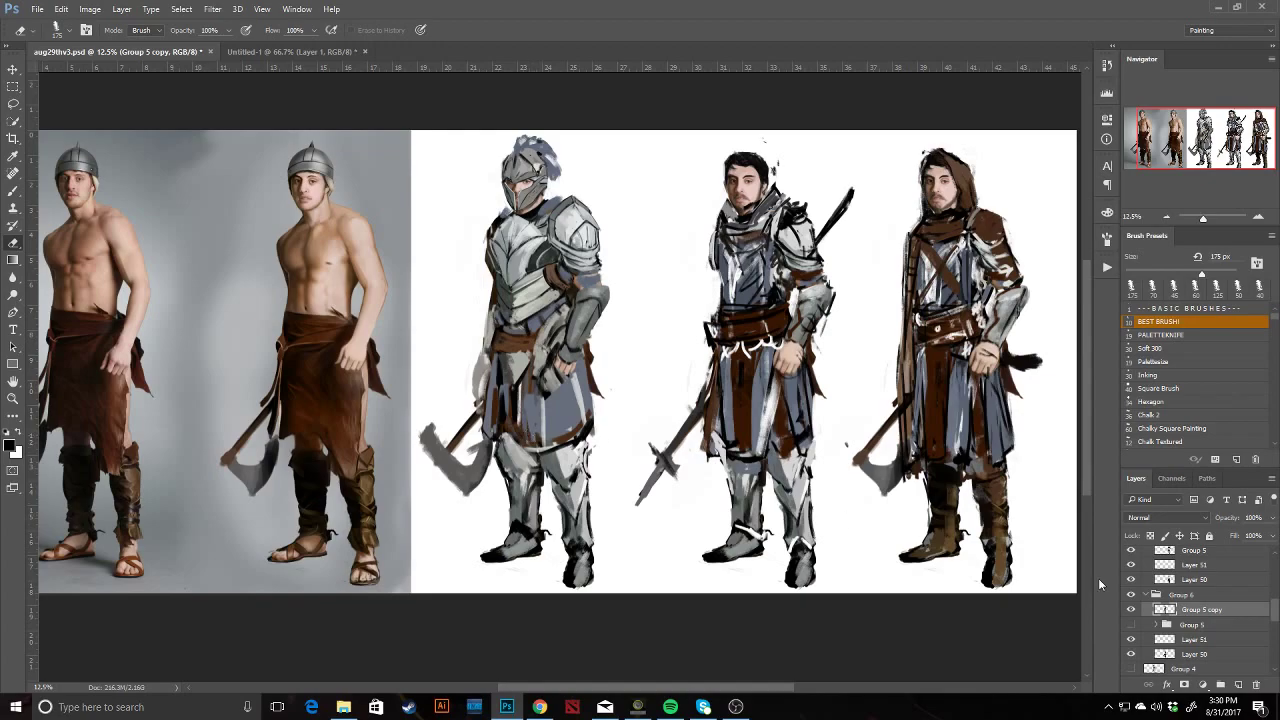
Compare the merged copy with the original group, then touch up the helmeted knight's waist in black.
left_click(1130, 624)
left_click(1130, 610)
left_click(1130, 610)
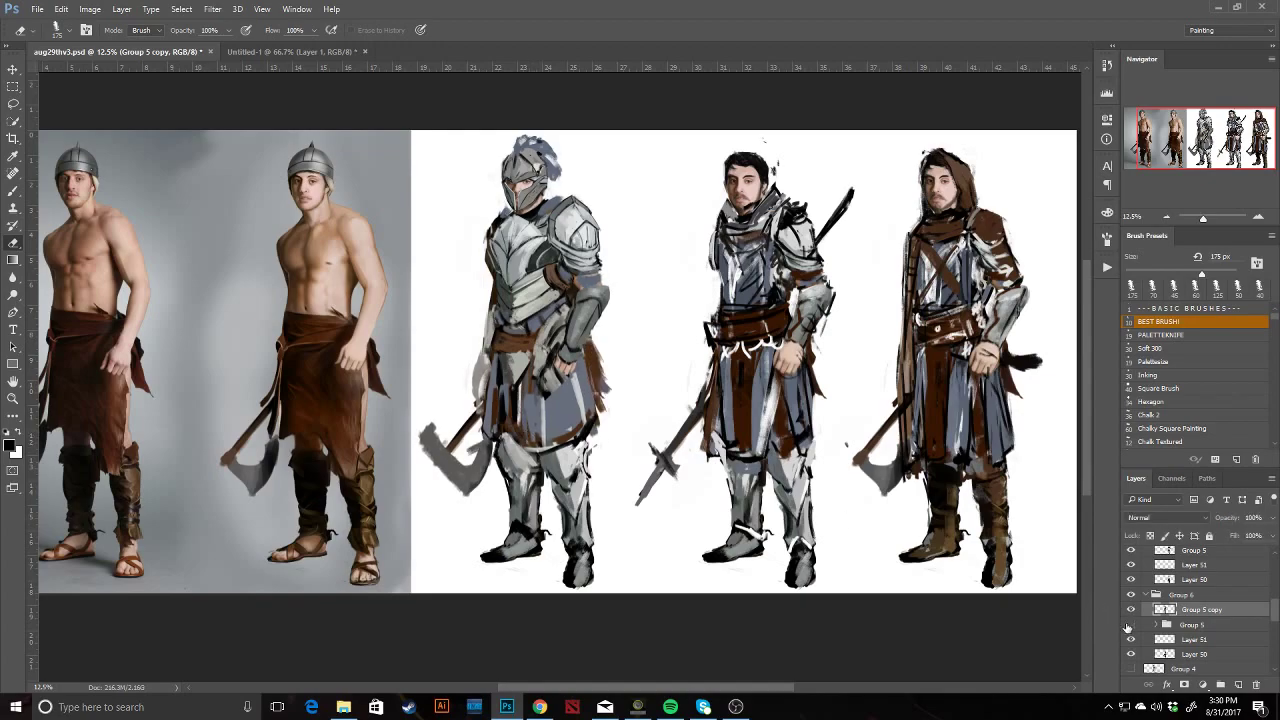
left_click(1130, 624)
key("b")
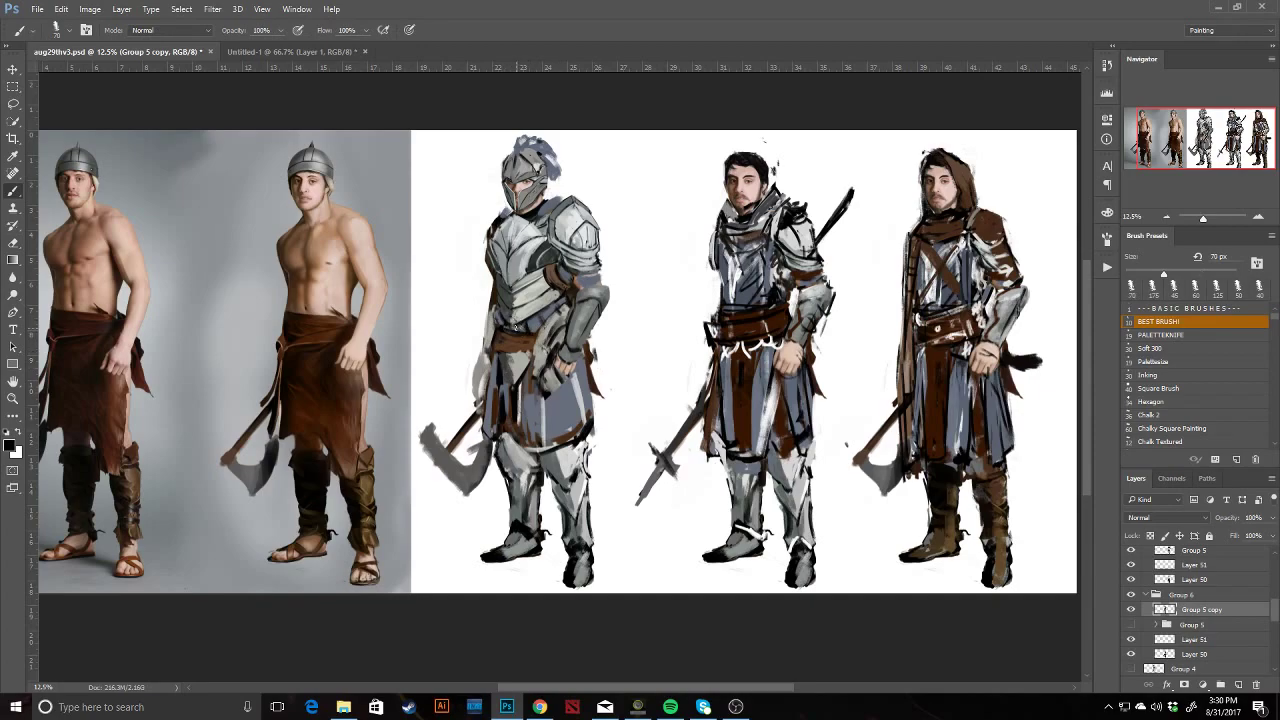
left_click_drag(530, 326, 549, 319)
scroll(1195, 380, "down", 1)
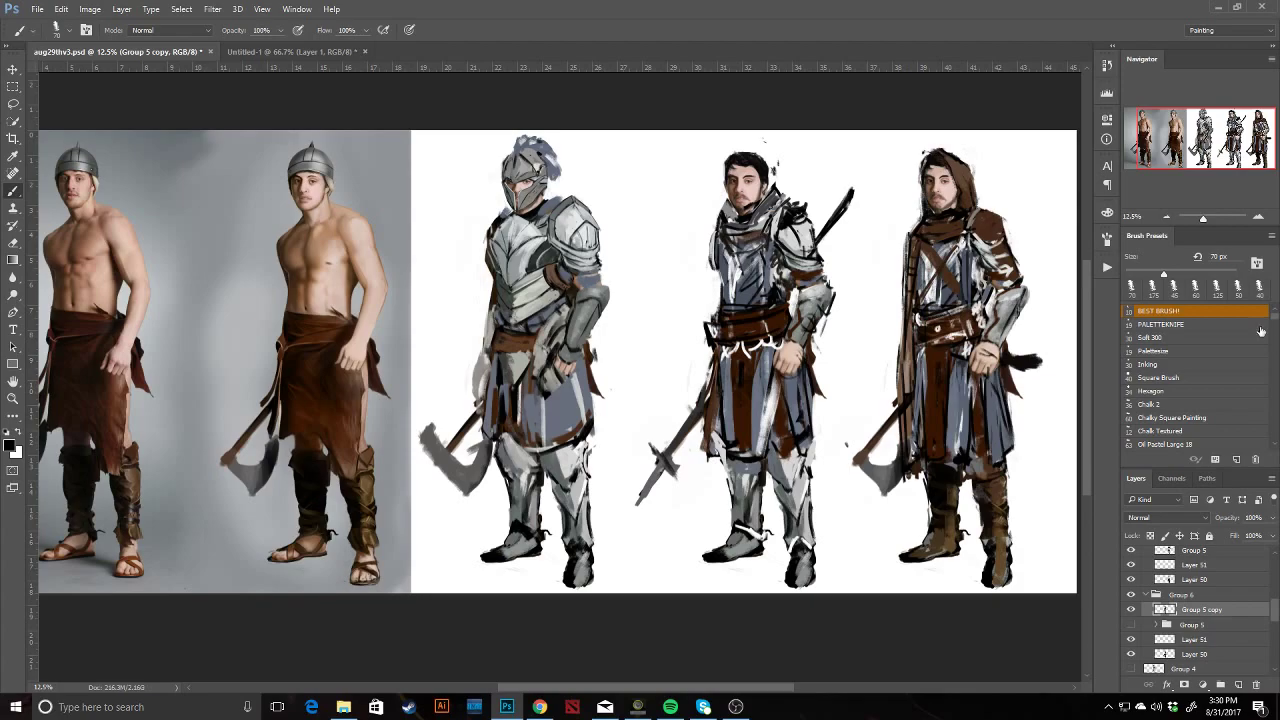
left_click_drag(1181, 122, 1180, 122)
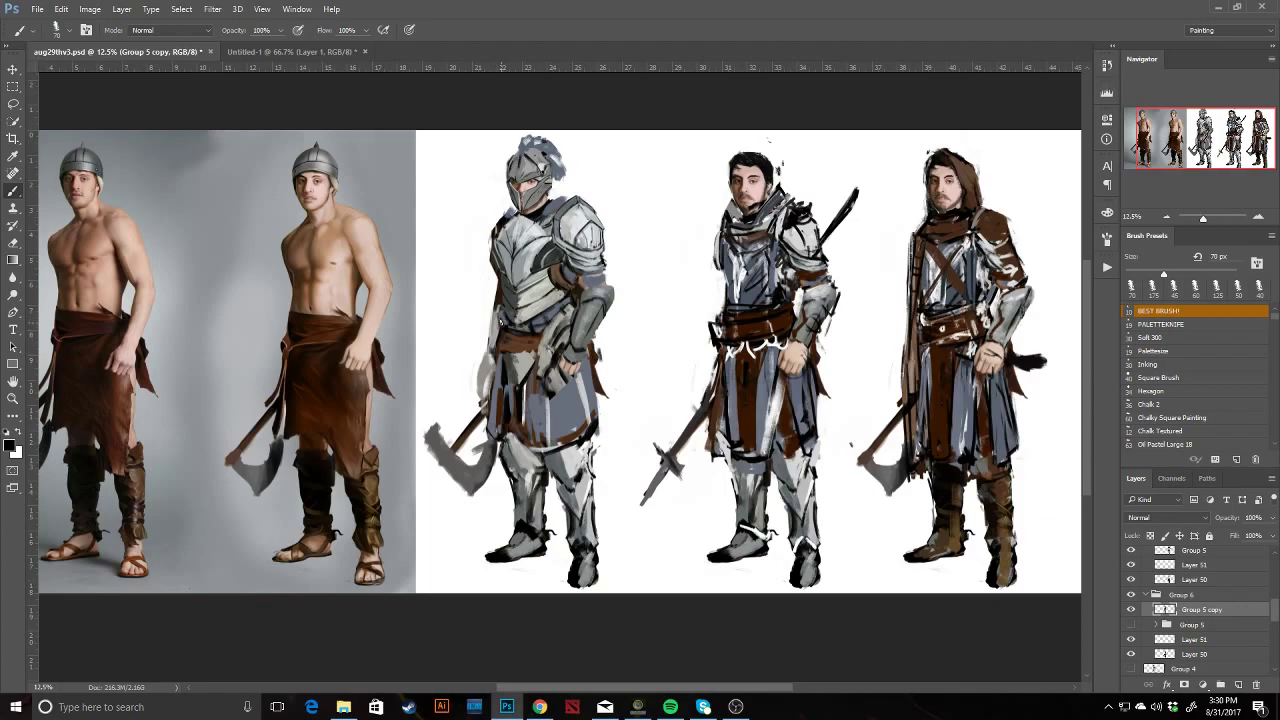
Repaint the helmeted knight's belt and the brown strip down the skirt front with sampled colours.
left_click(509, 321, "alt")
left_click(507, 359, "alt")
left_click_drag(504, 317, 546, 330)
left_click(498, 382, "alt")
left_click_drag(497, 378, 502, 424)
left_click(502, 366, "alt")
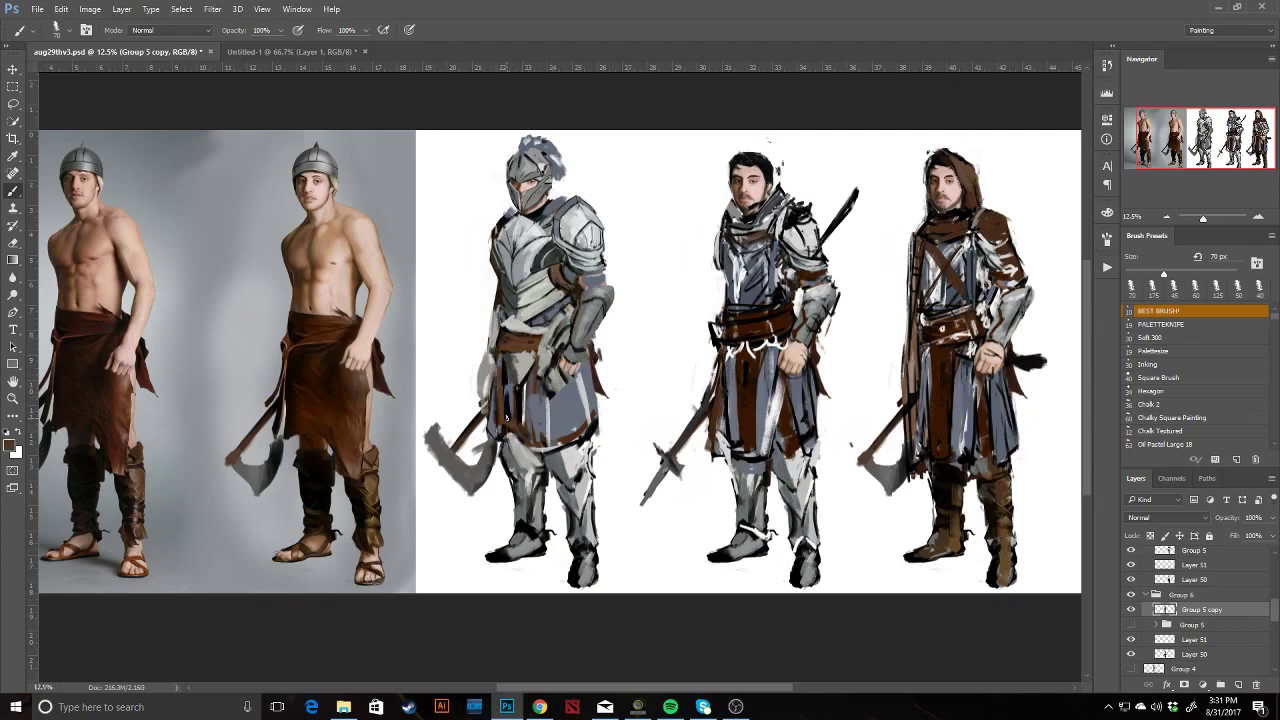
Redraw the front of the helmeted knight's skirt hem and fill the skirt's outer side with sampled blue-grey.
left_click(506, 434, "alt")
mouse_move(507, 434)
left_mouse_down()
mouse_move(545, 443)
mouse_move(547, 430)
left_mouse_up()
left_click(590, 387, "alt")
left_click_drag(589, 361, 599, 398)
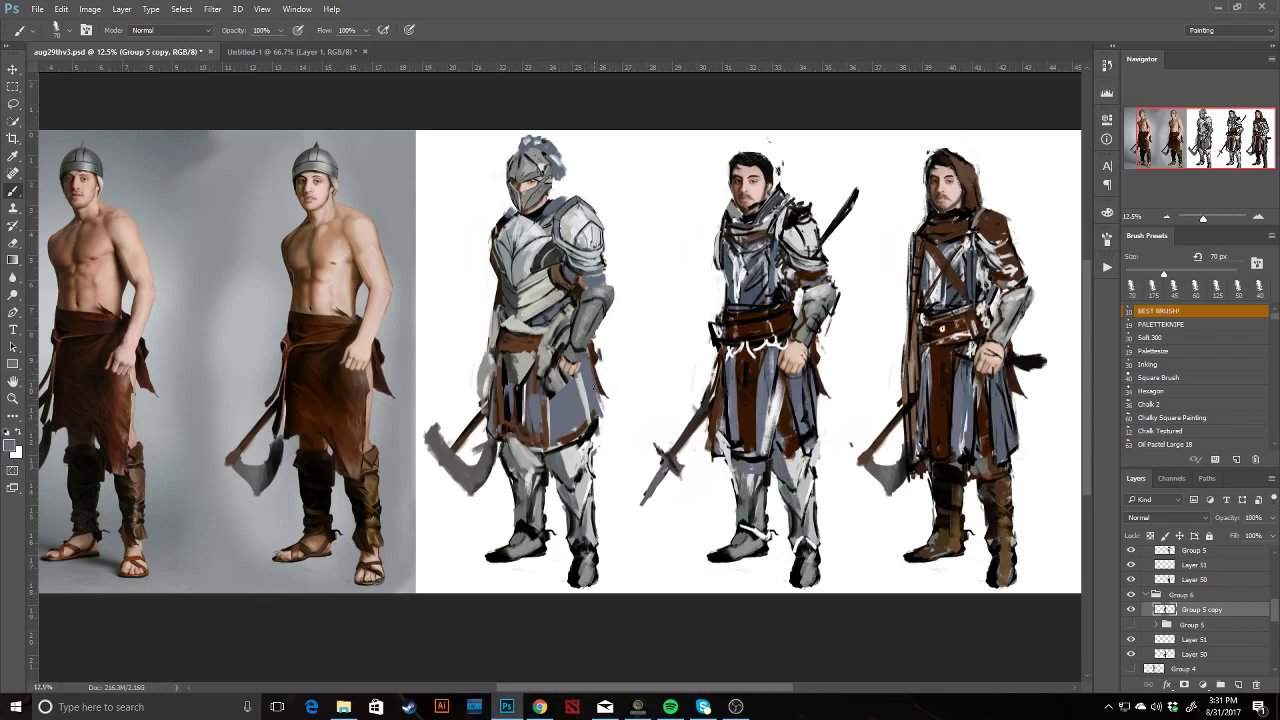
Reduce the eraser to 70 px and clean up the paint around the helmeted knight's hand and skirt edge.
key("e")
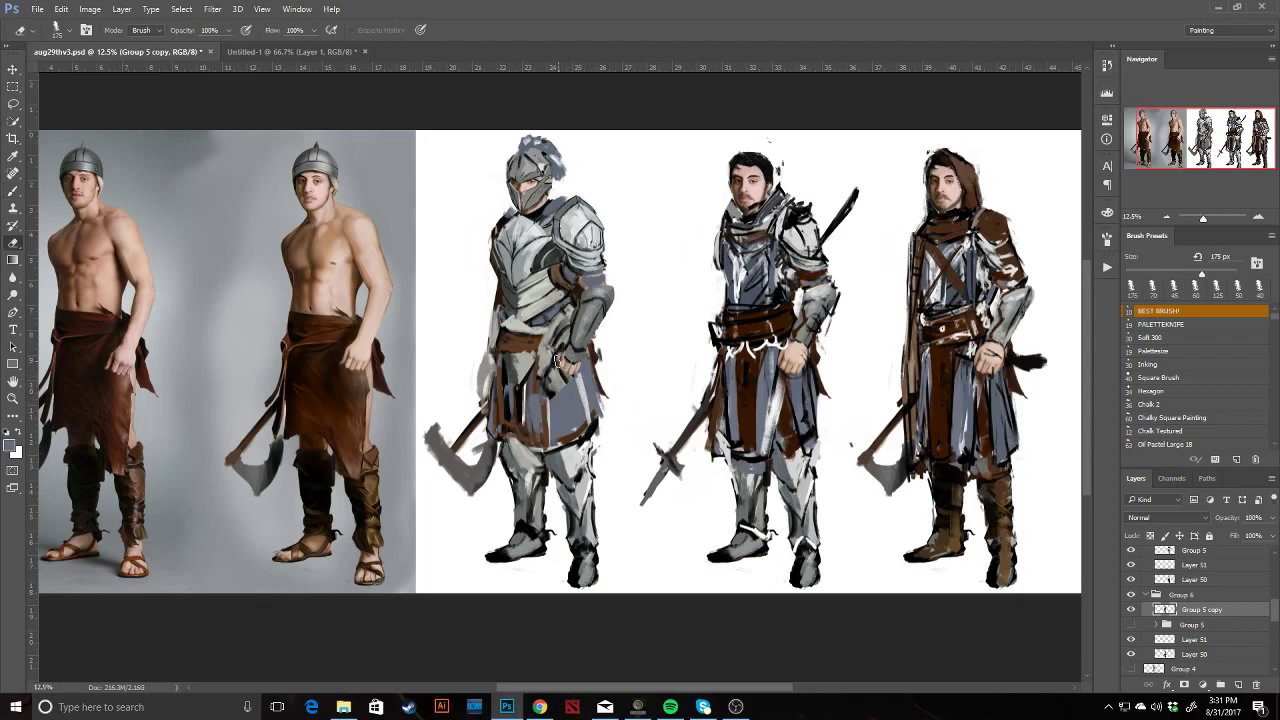
key("bracketleft")
key("bracketleft")
key("bracketleft")
key("bracketleft")
key("bracketleft")
key("bracketleft")
key("b")
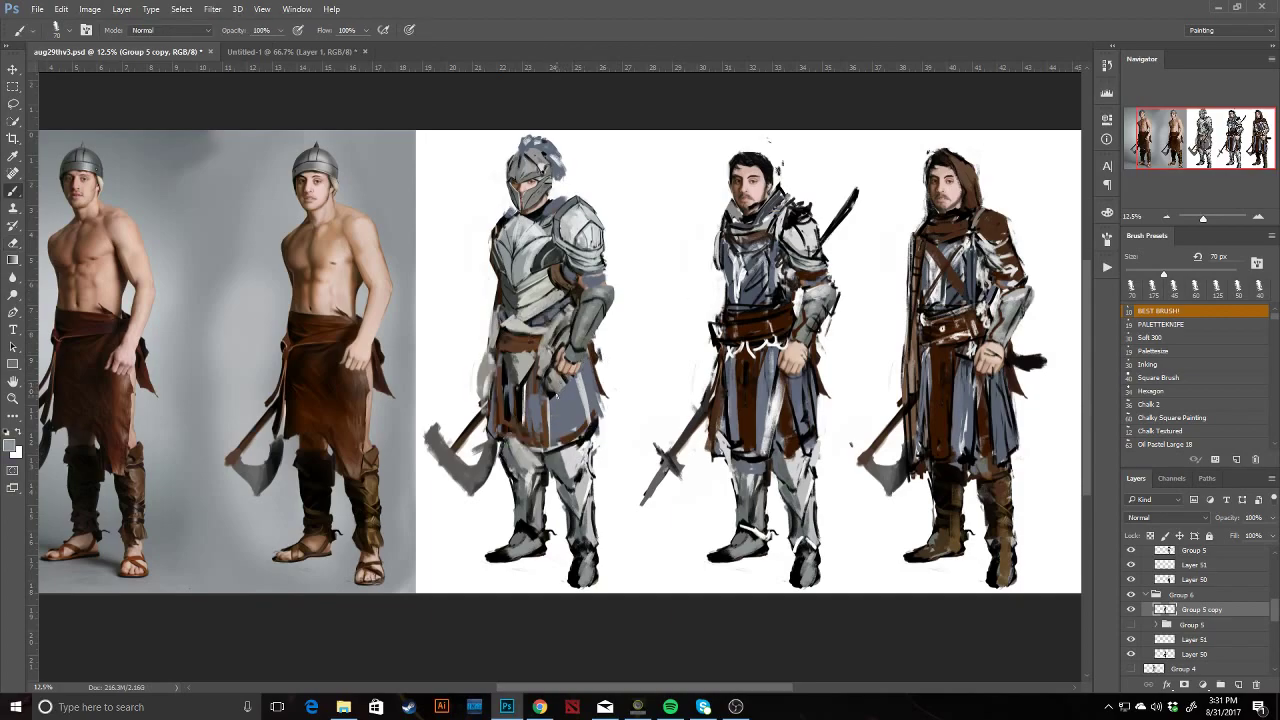
Paint a light grey plate above the helmeted knight's belt and rework the brown strip with sampled colours.
left_click(558, 380, "alt")
left_click(529, 340, "alt")
left_click(564, 308, "alt")
left_click(521, 361, "alt")
left_click(523, 360, "alt")
left_click(515, 334, "alt")
left_click_drag(533, 325, 545, 335)
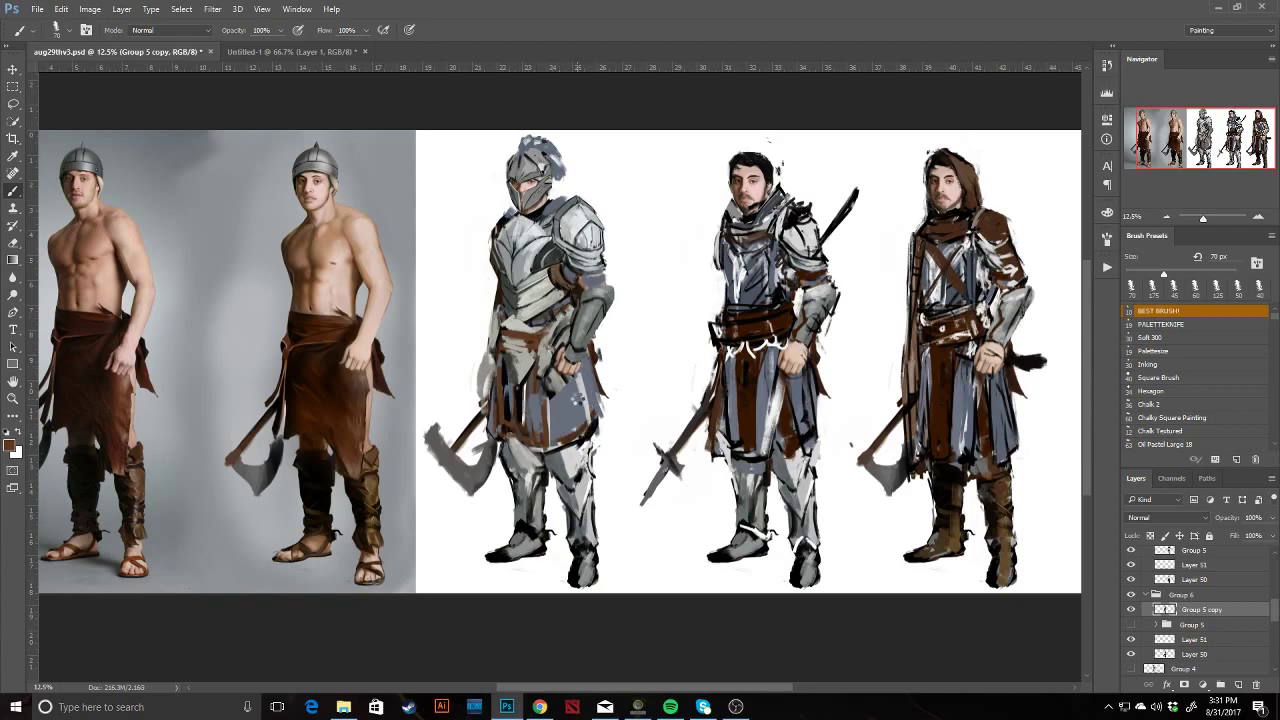
Flip the canvas horizontally and select the middle knight's painted layer.
key("ctrl+shift+h")
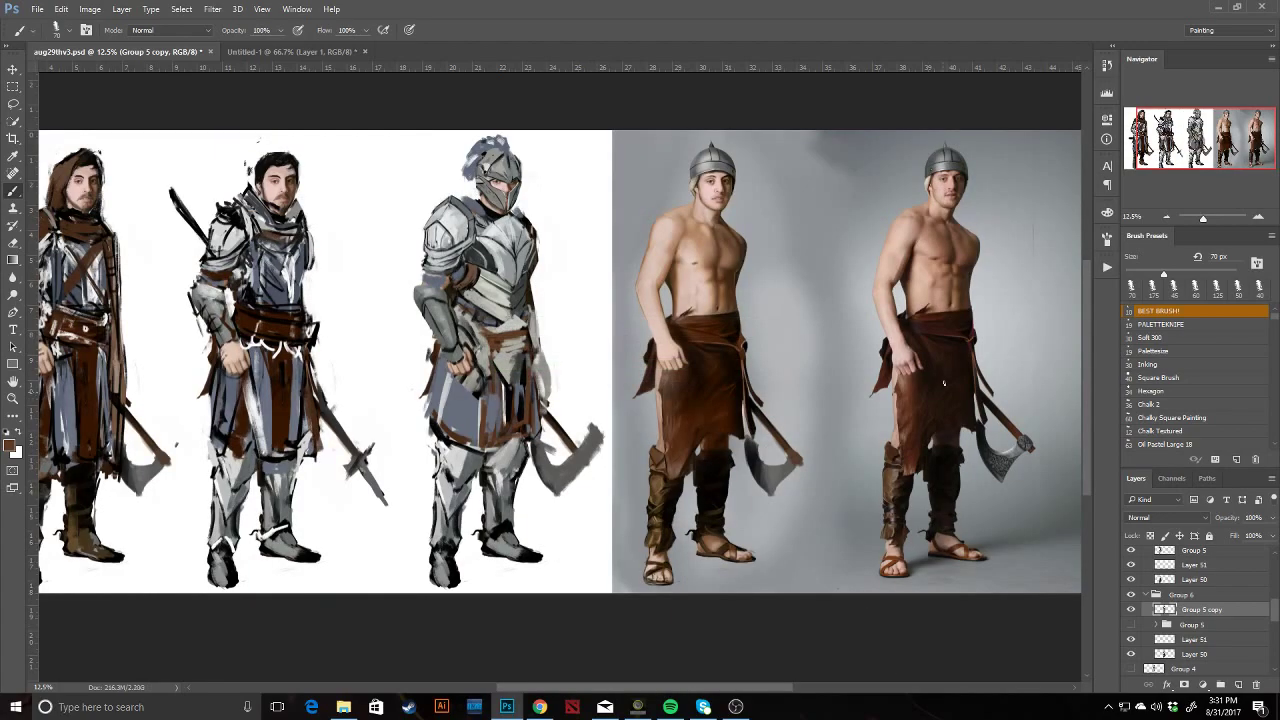
left_click_drag(1147, 126, 1136, 123)
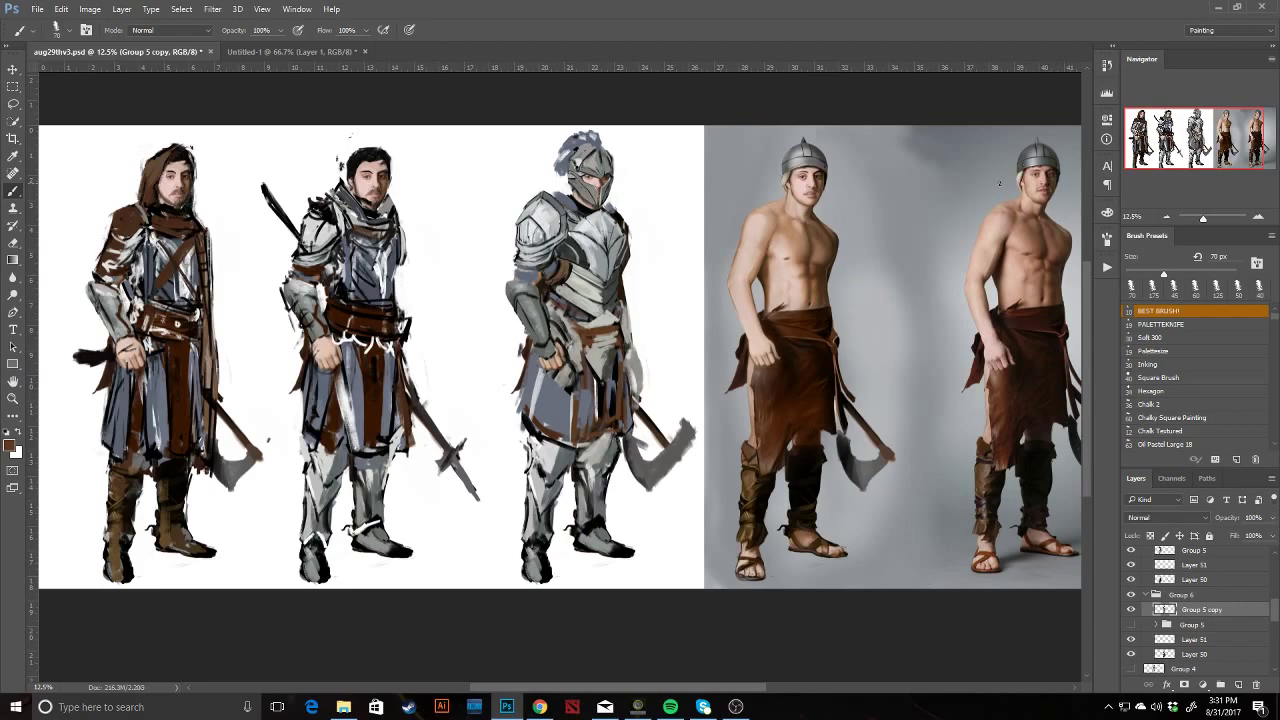
key("v")
left_click(374, 228, "ctrl")
left_click_drag(374, 228, 376, 294)
key("ctrl+z")
key("e")
key("b")
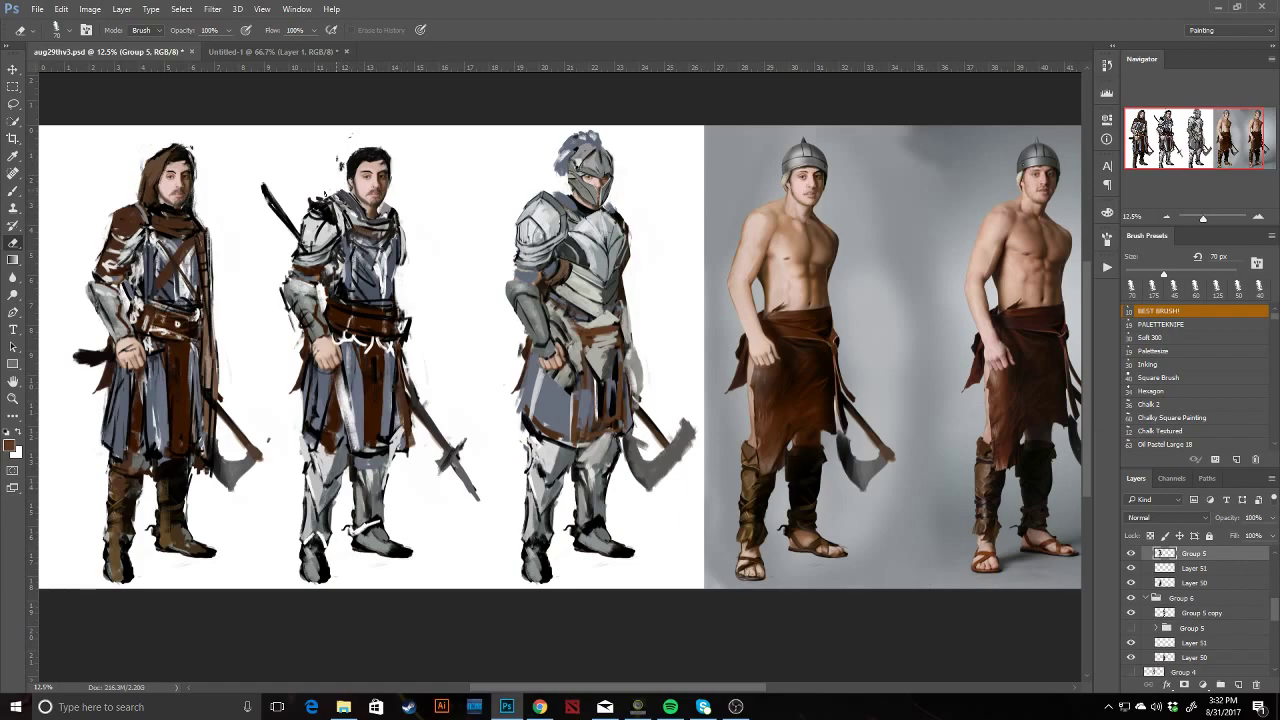
key("b")
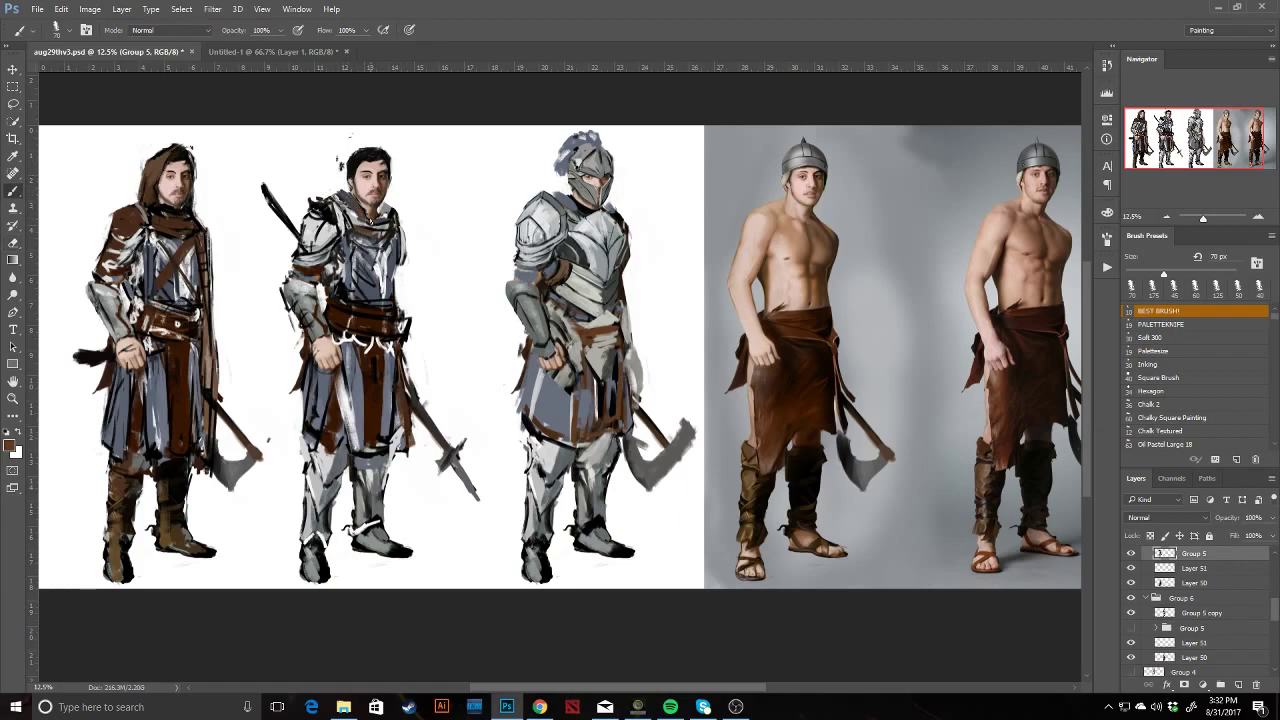
Try shifting the middle knight's painted layer away from his body.
left_click_drag(370, 220, 444, 218)
key("v")
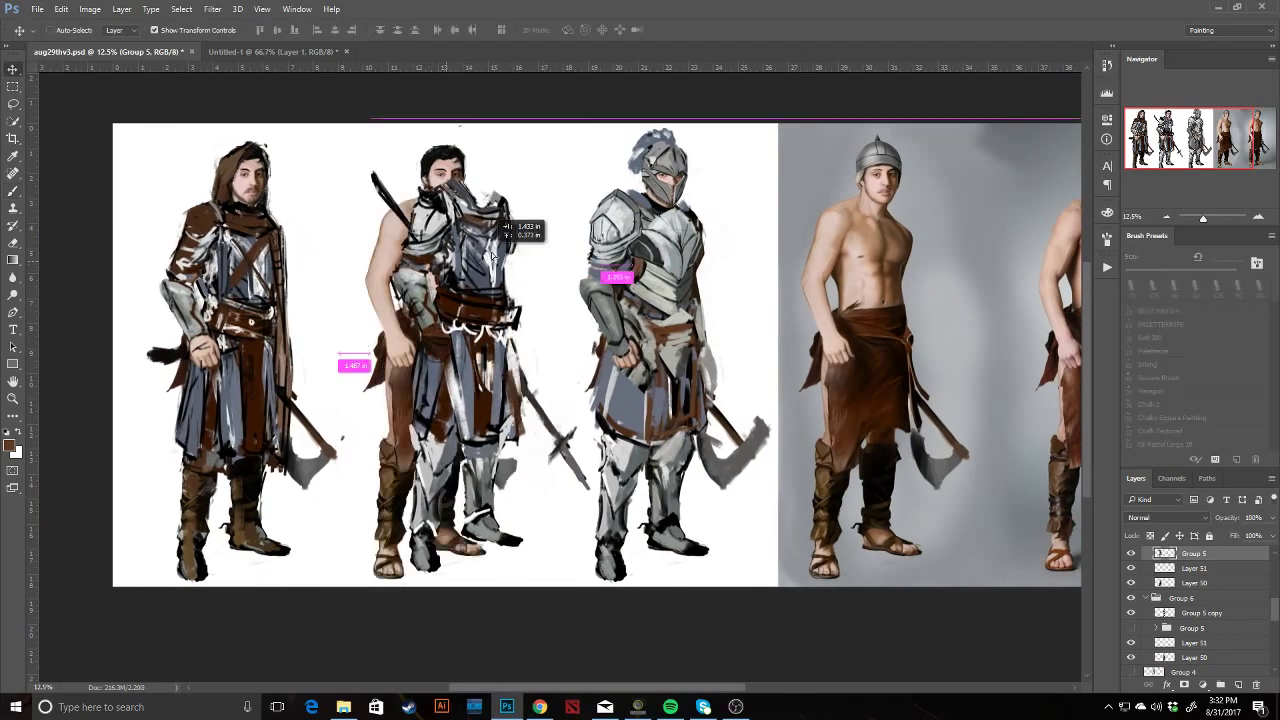
key("e")
key("b")
key("d")
left_click_drag(503, 300, 469, 319)
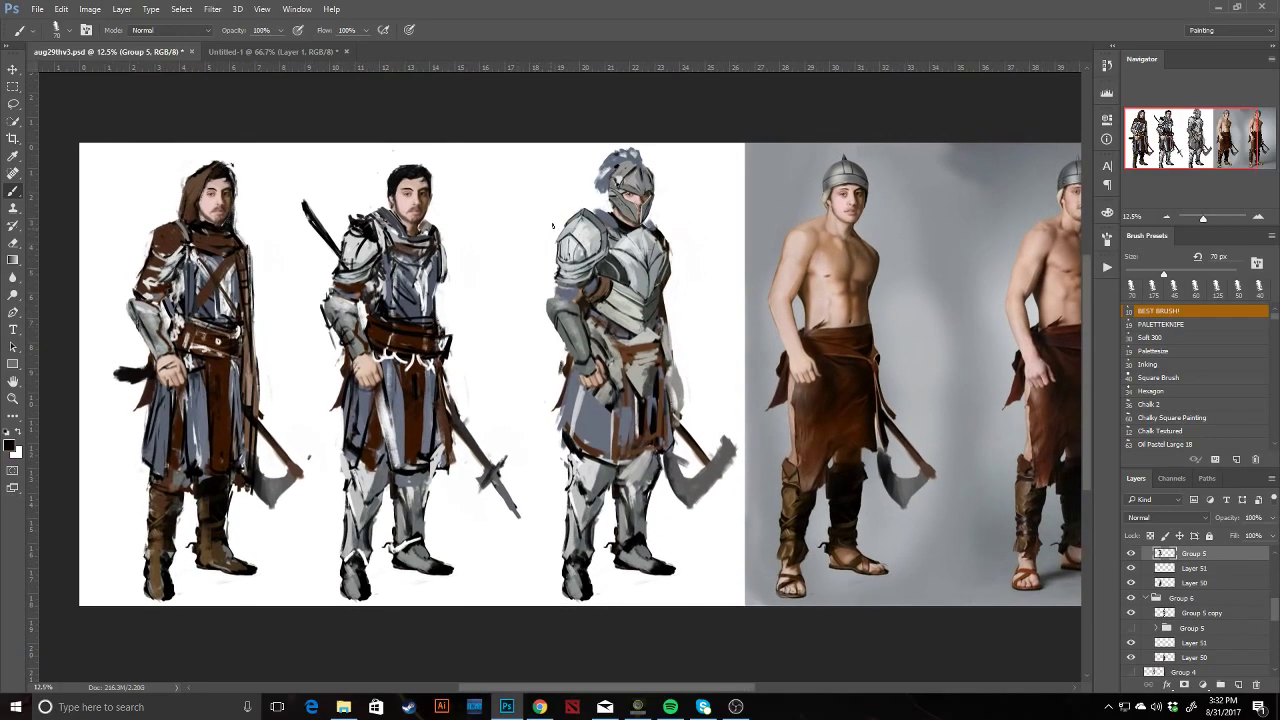
key("v")
left_click_drag(640, 200, 427, 199)
key("ctrl+alt+z")
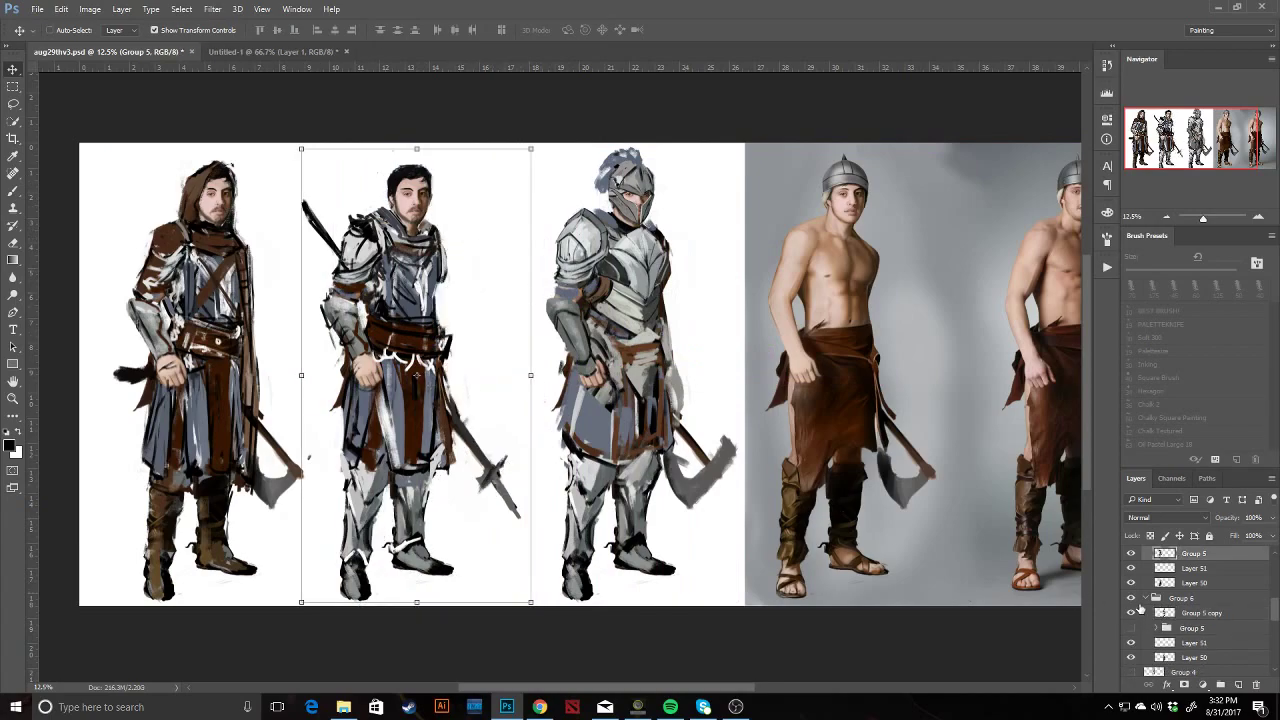
Show the layered Group 5 in place of its copy and marquee-select the plumed helmet on its own layer for copying.
left_click(1132, 628)
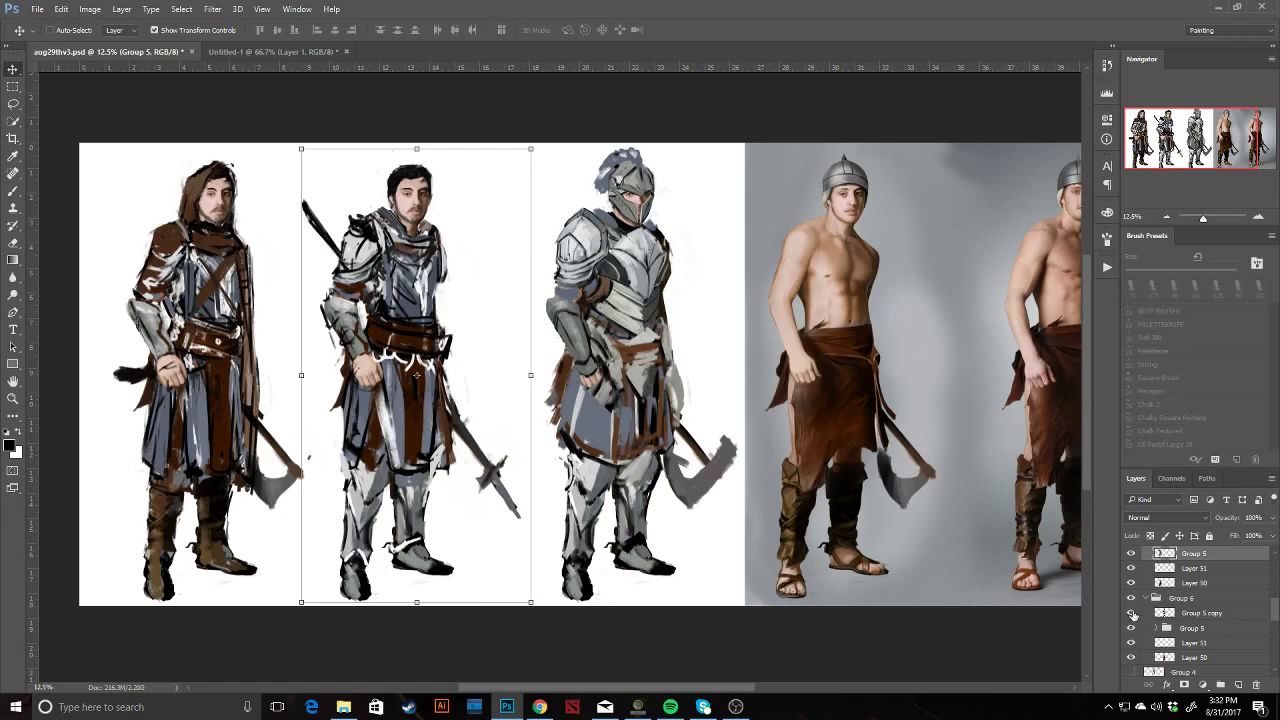
left_click(630, 200, "ctrl")
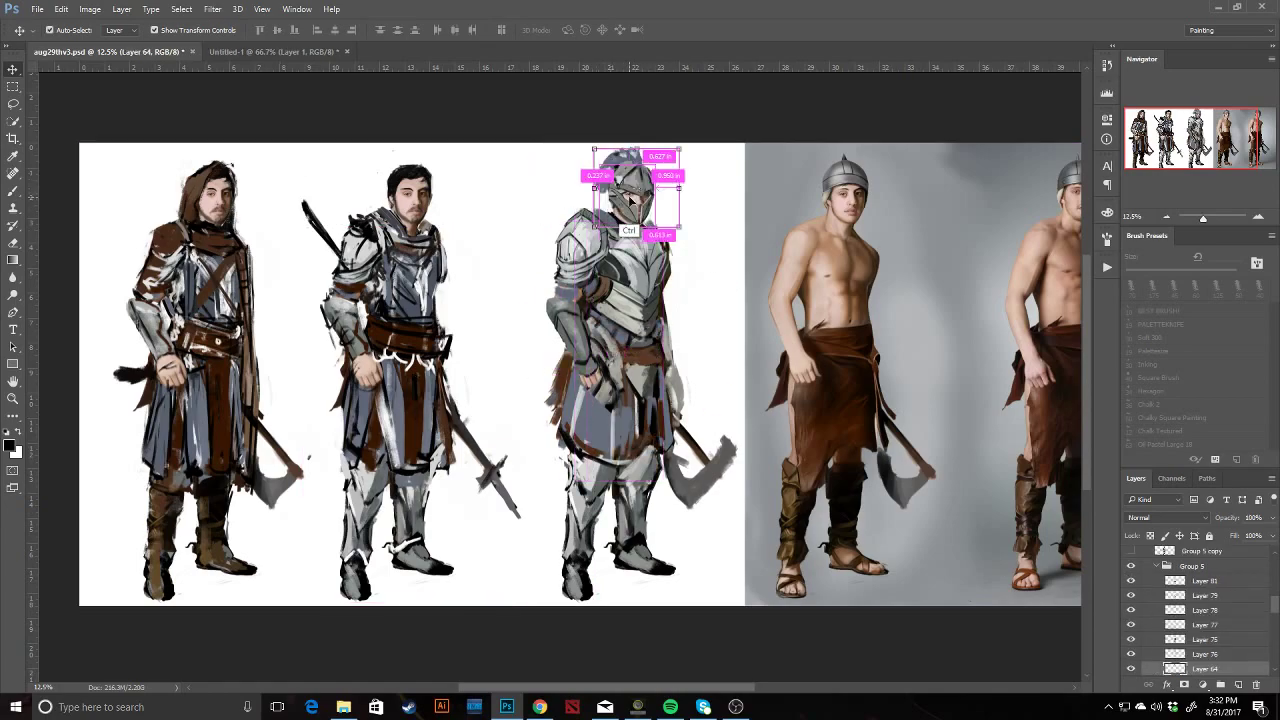
left_click(13, 86)
left_click_drag(578, 145, 684, 260)
left_click(649, 231, "ctrl")
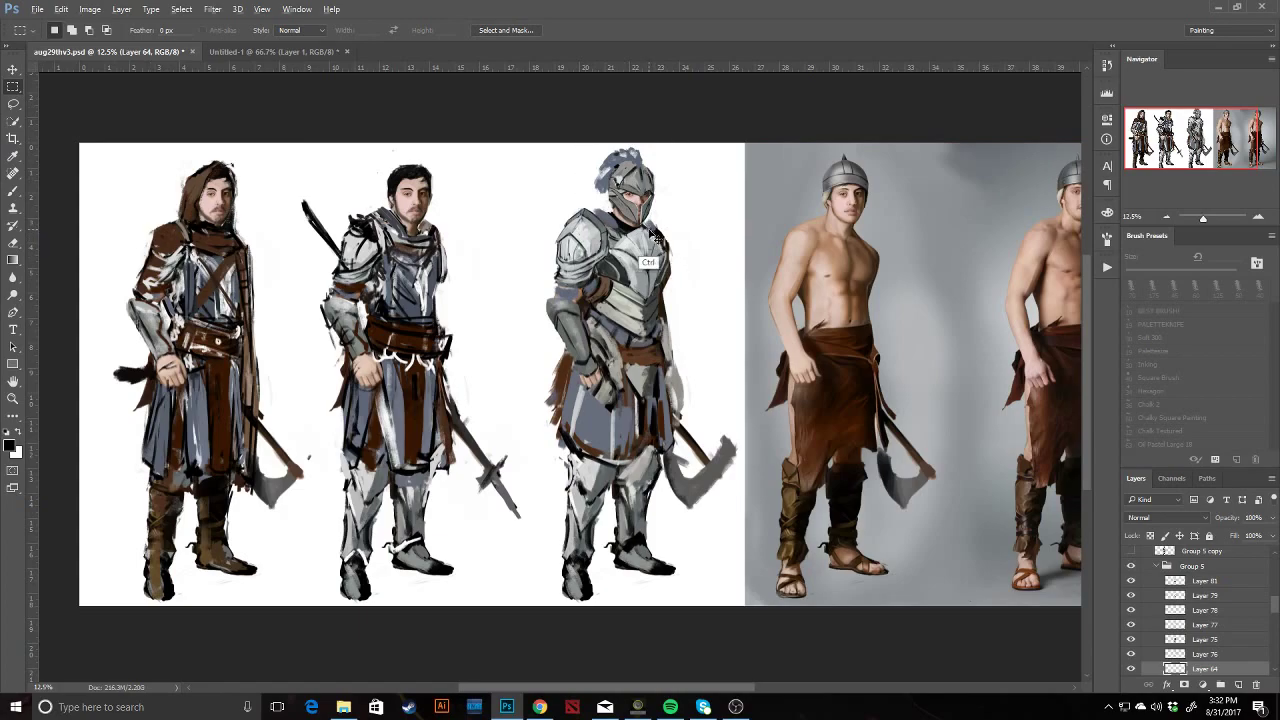
Paste the copied helmet in place, move it onto the middle knight's head, and place its layer just below Group 5.
key("v")
left_click(437, 201, "ctrl")
key("ctrl+shift+v")
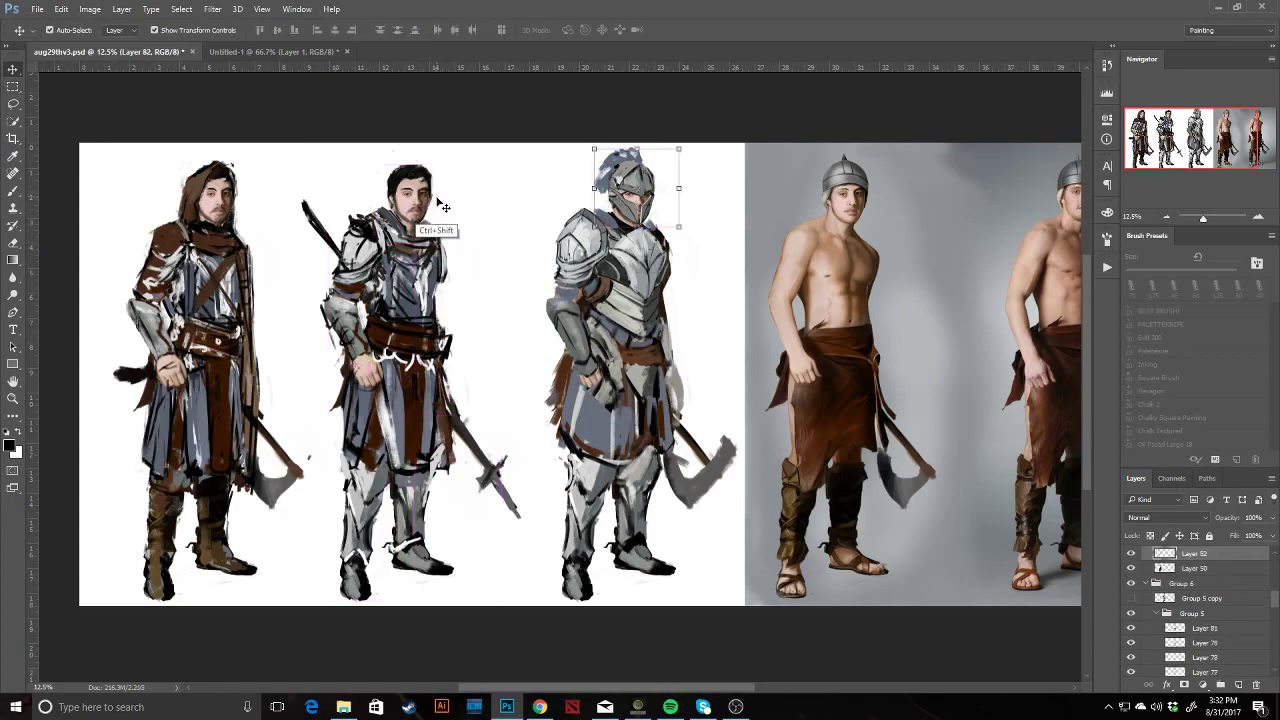
left_click_drag(660, 205, 453, 222)
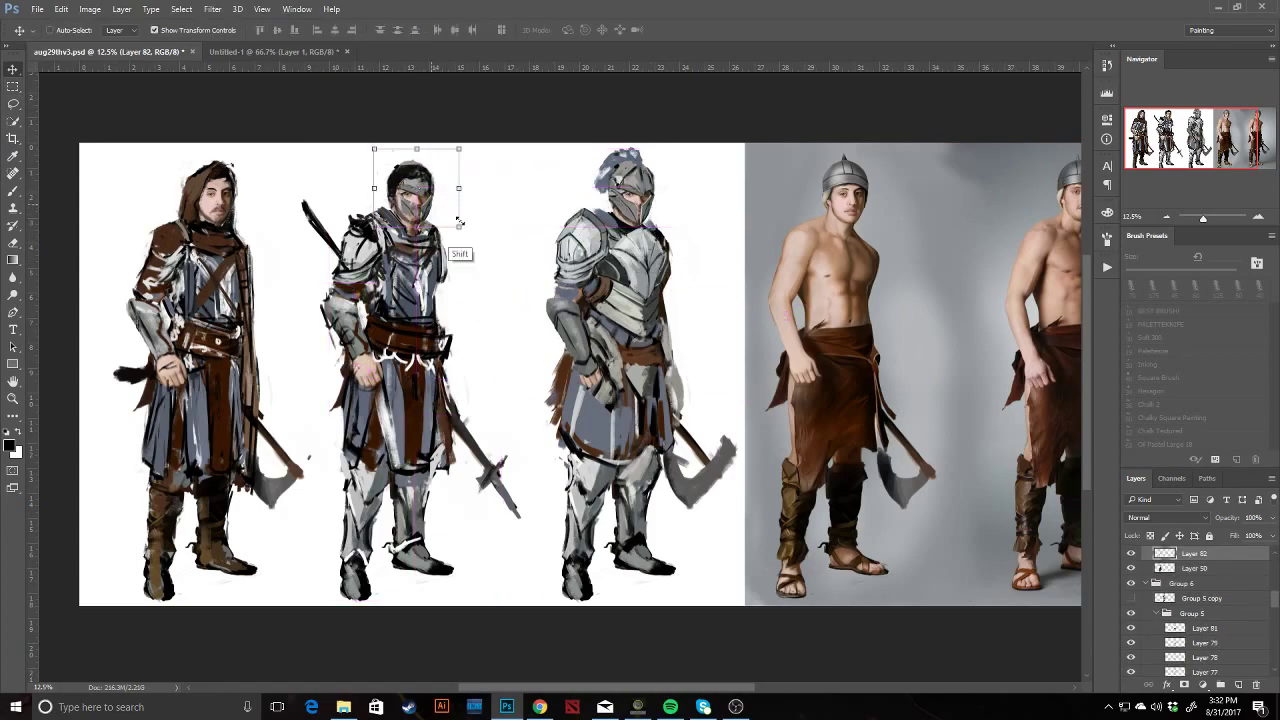
left_click_drag(1192, 550, 1184, 583)
Rework the middle knight's visor and face opening with greys sampled from the helmet, using the brush and eraser at 70 px.
key("b")
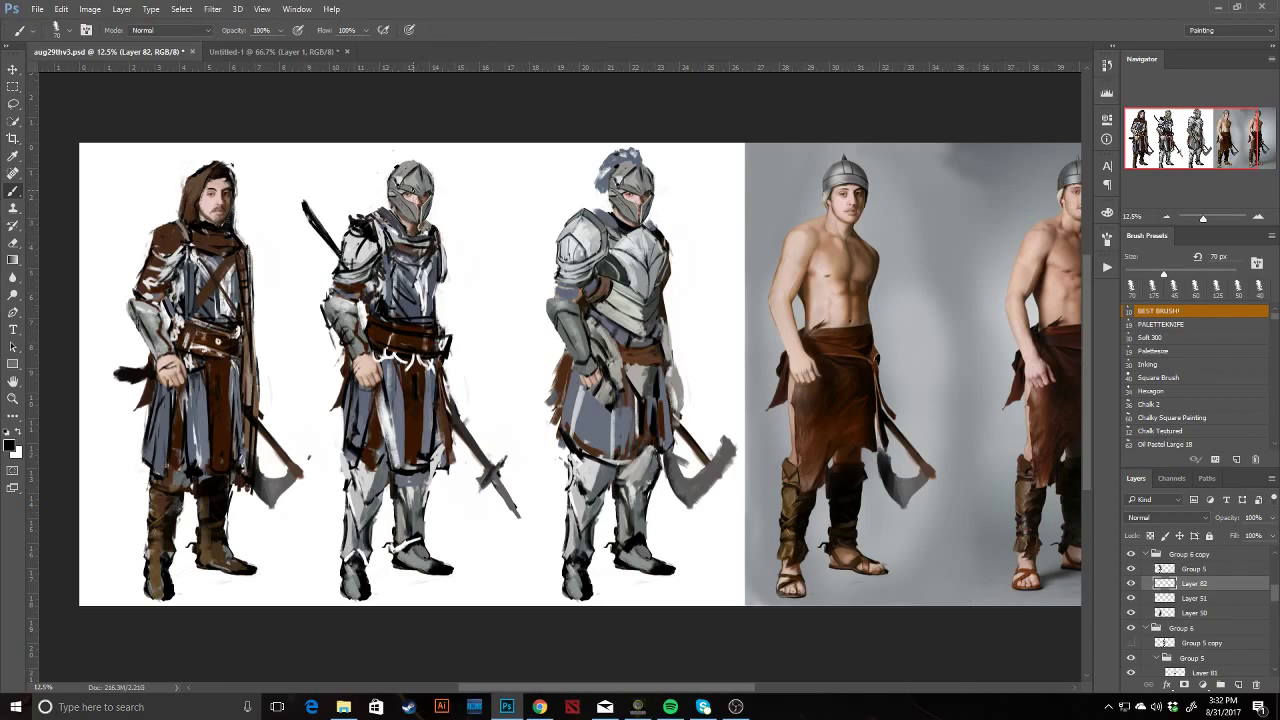
left_click(409, 214, "alt")
left_click(411, 210, "alt")
key("e")
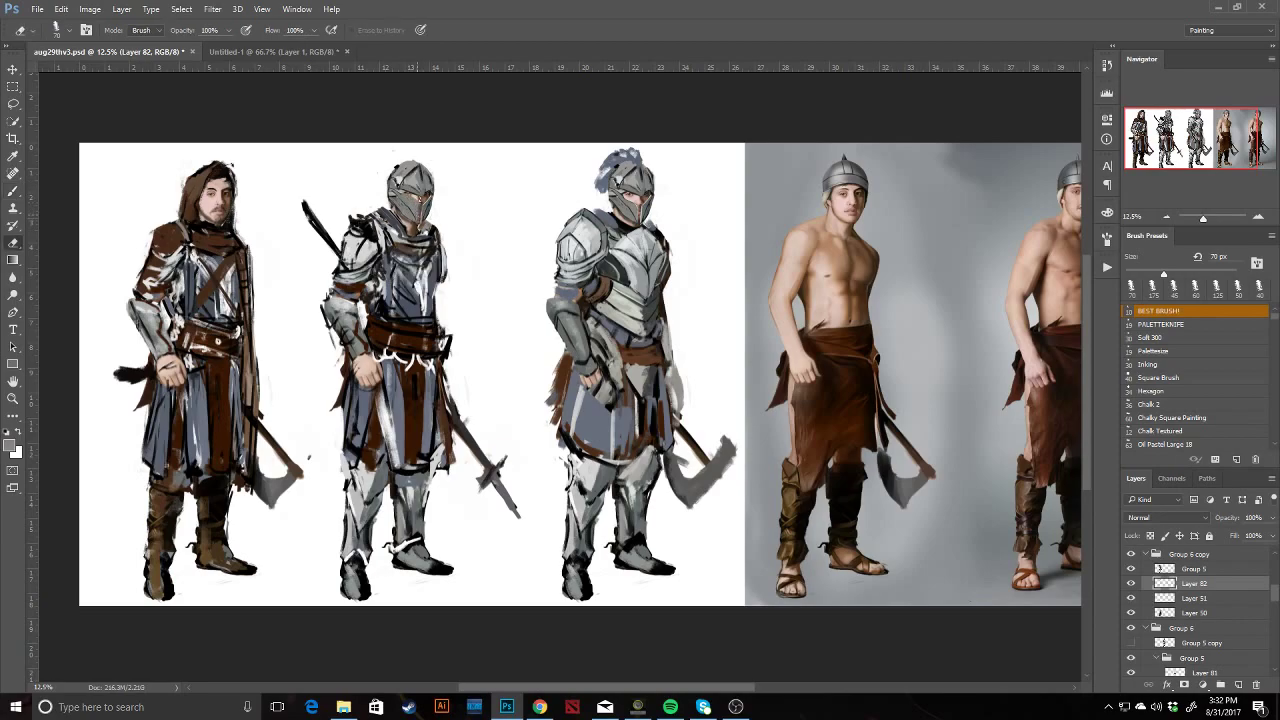
key("b")
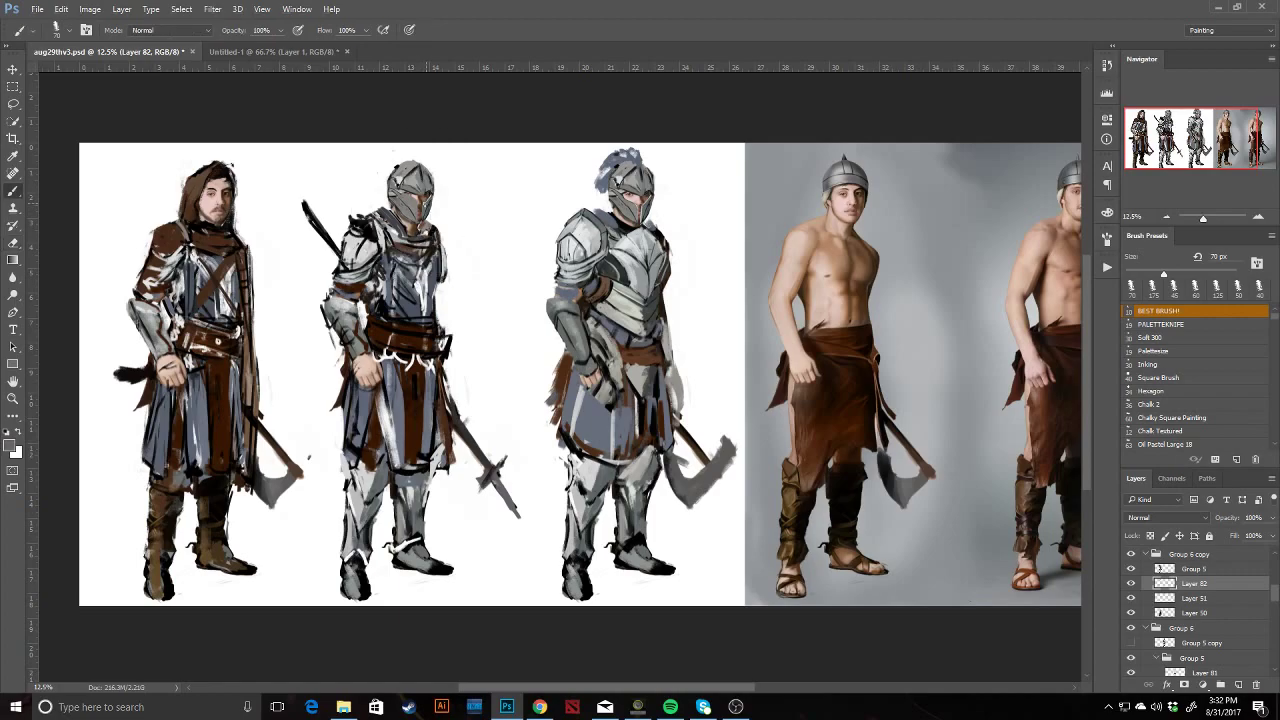
left_click(414, 215, "alt")
left_click(403, 208, "alt")
Reshape the dome of the middle knight's helmet with sampled grey and black strokes, undoing the stroke on its back edge.
left_click(409, 166)
mouse_move(388, 172)
left_mouse_down()
mouse_move(382, 160)
mouse_move(390, 185)
left_mouse_up()
key("ctrl+alt+z")
left_click(395, 188, "alt")
key("d")
left_click_drag(429, 183, 430, 191)
Add black strokes along the top and front of the middle knight's helmet, replacing an undone stroke in a sampled colour.
left_click_drag(1144, 155, 1149, 154)
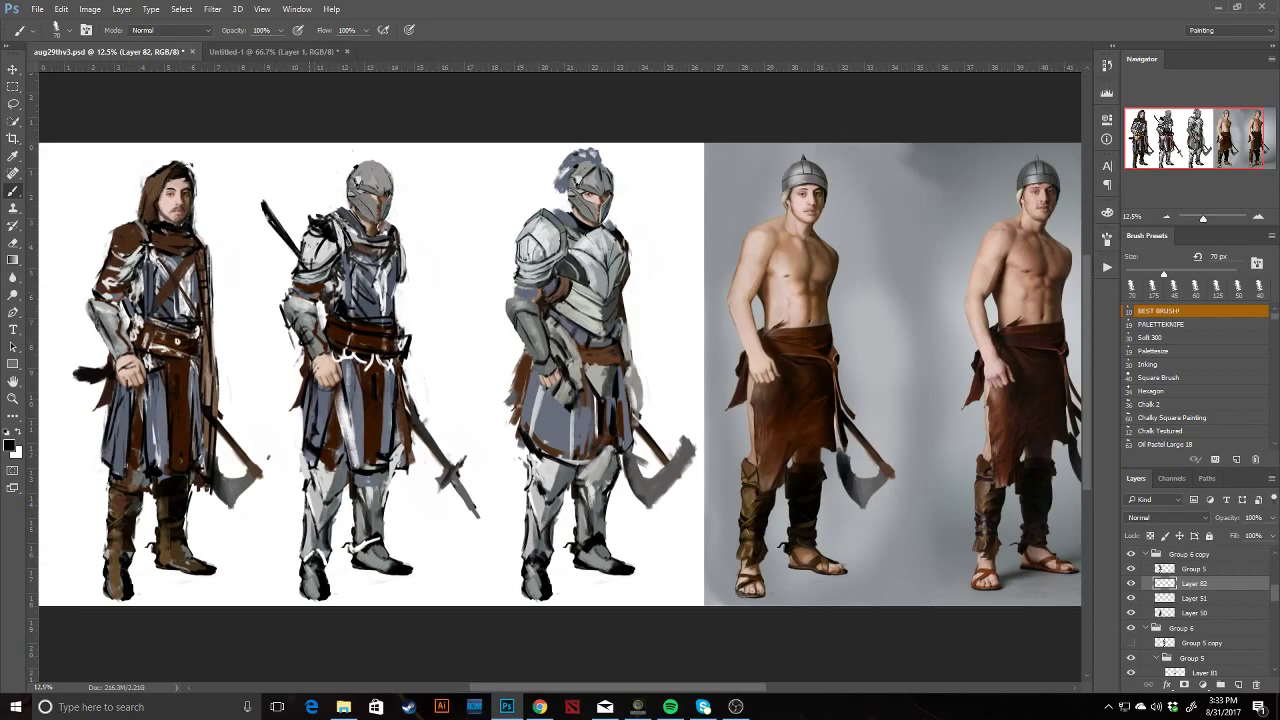
left_click(321, 283, "alt")
left_click_drag(381, 158, 386, 191)
key("ctrl+z")
key("d")
left_click_drag(389, 157, 391, 181)
Build up the middle knight's visor and spiky dark crest with repeatedly sampled greys, undoing the last strokes.
left_click(390, 177, "alt")
left_click(368, 176, "alt")
left_click(389, 182, "alt")
left_click_drag(392, 169, 392, 185)
left_click(388, 176, "alt")
mouse_move(388, 178)
left_mouse_down()
mouse_move(381, 155)
mouse_move(383, 188)
mouse_move(372, 152)
mouse_move(375, 188)
mouse_move(358, 200)
left_mouse_up()
left_click(385, 191, "alt")
left_click(376, 175, "alt")
key("ctrl+alt+z")
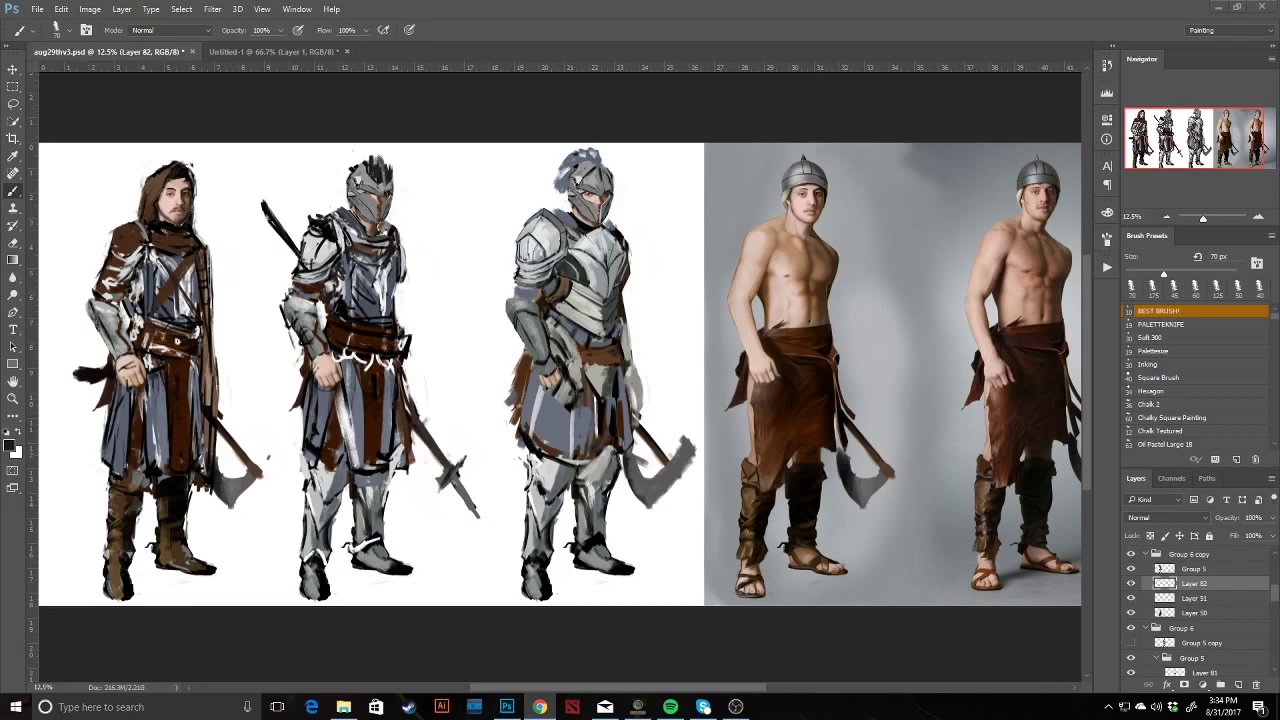
Try erasing part of the crest on the middle knight's helmet.
left_click(531, 316)
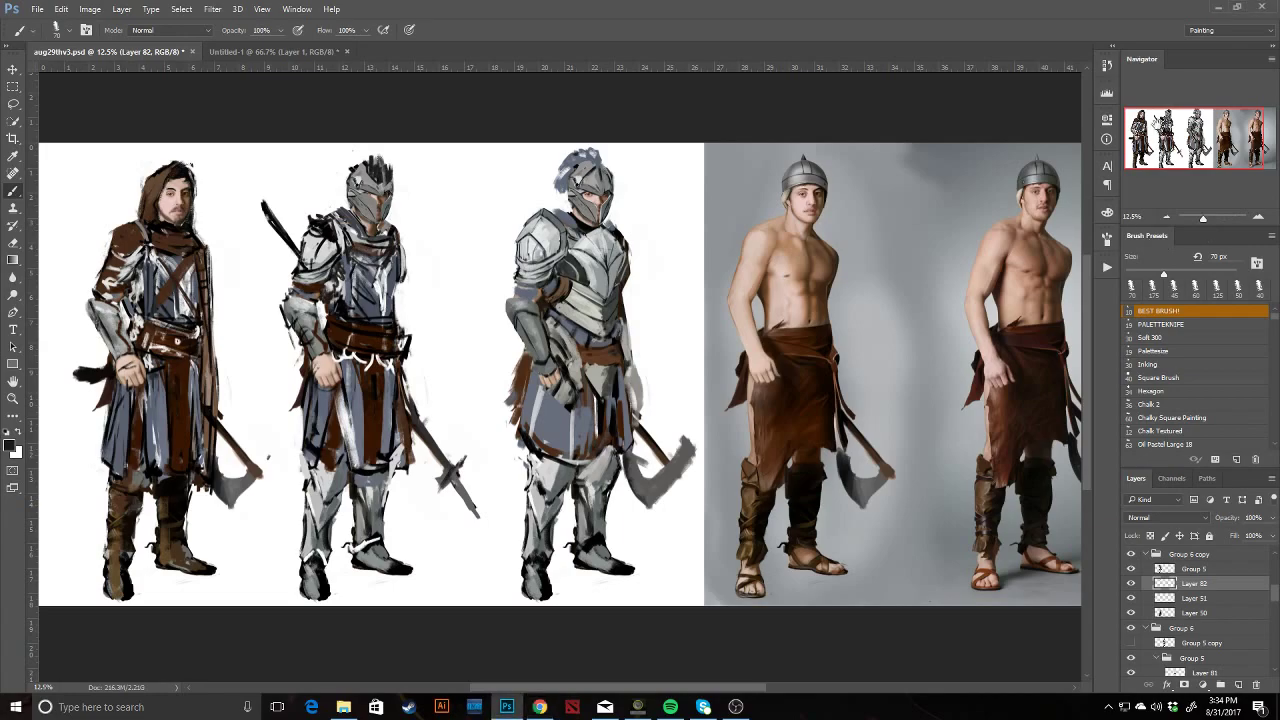
key("e")
left_click_drag(369, 163, 385, 180)
key("ctrl+alt+z")
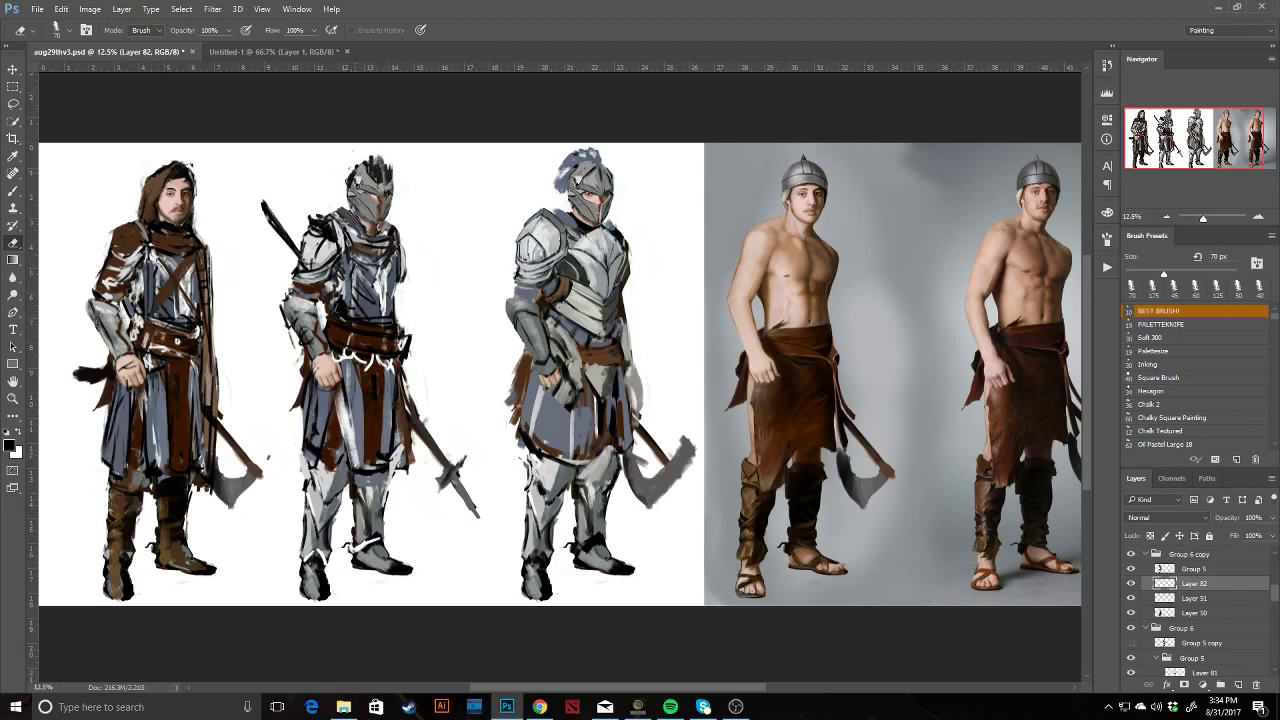
Fill the spiky crest and back of the middle knight's helmet into a solid pointed shape with sampled greys.
key("b")
left_click(359, 183, "alt")
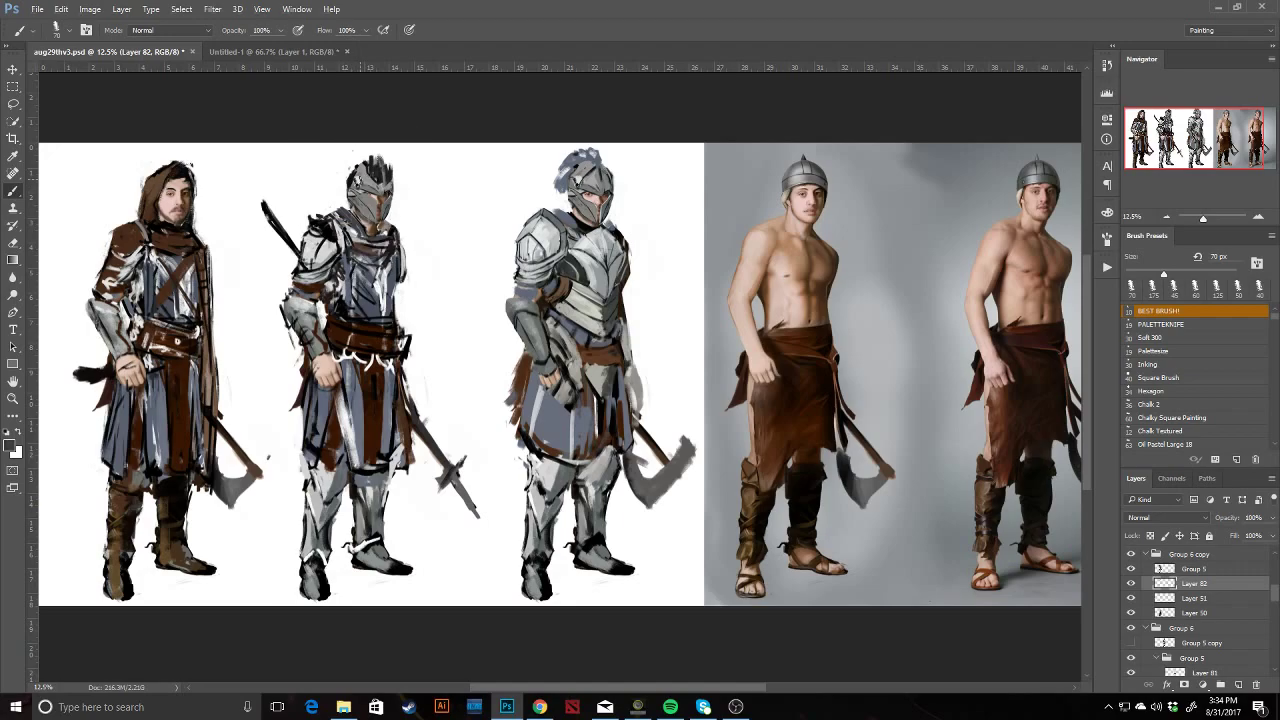
left_click(361, 217, "alt")
left_click(352, 183, "alt")
mouse_move(348, 177)
left_mouse_down()
mouse_move(368, 165)
mouse_move(356, 172)
left_mouse_up()
key("alt")
left_click(371, 183, "alt")
left_click_drag(372, 182, 372, 166)
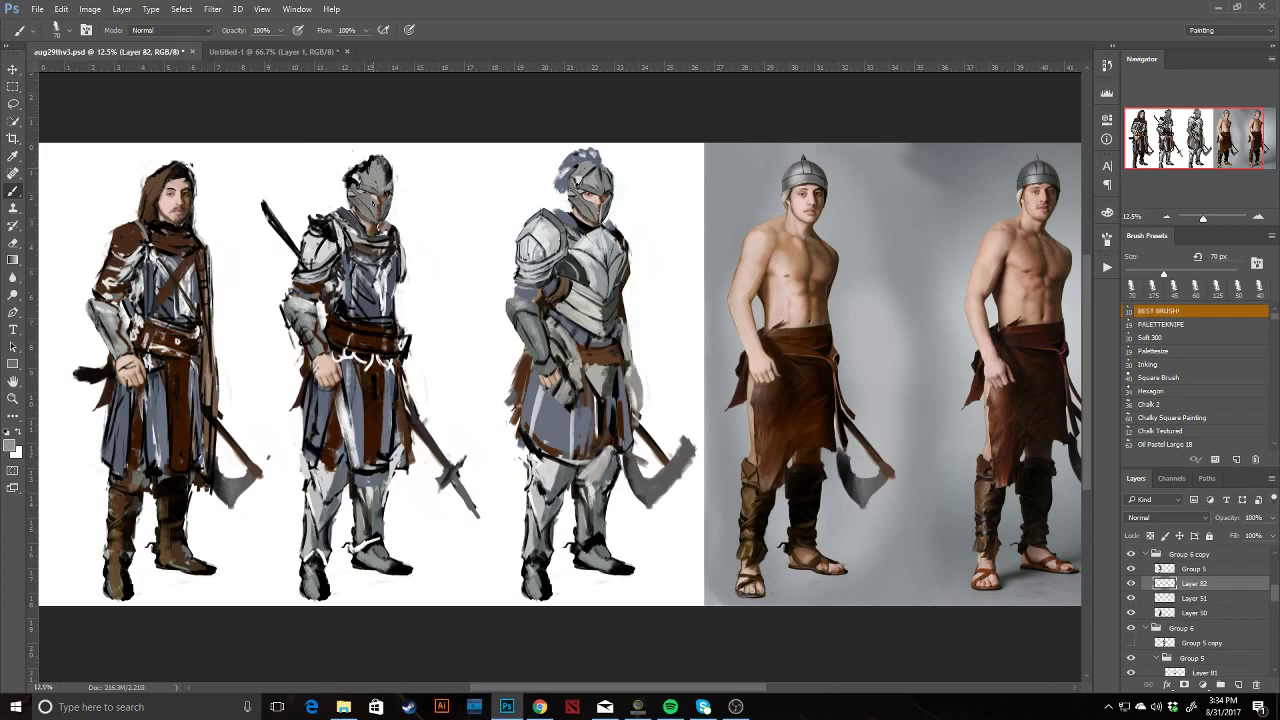
Touch up the visor's lower edge, trim the helmet's dome with the 70 px eraser, and repaint its pointed top in grey.
left_click(382, 218, "alt")
left_click_drag(380, 212, 380, 220)
key("e")
mouse_move(358, 166)
left_mouse_down()
mouse_move(350, 176)
mouse_move(389, 192)
left_mouse_up()
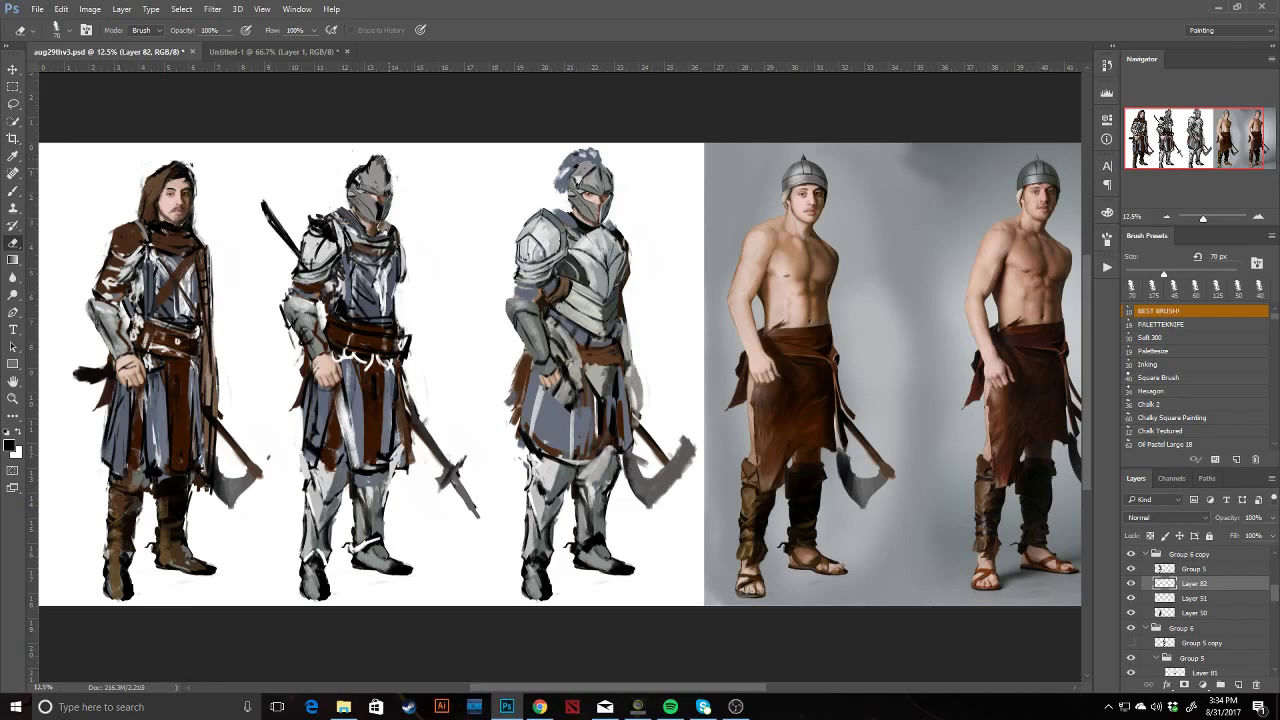
key("b")
left_click(354, 218, "alt")
left_click(354, 182, "alt")
mouse_move(354, 180)
left_mouse_down()
mouse_move(383, 164)
mouse_move(385, 183)
left_mouse_up()
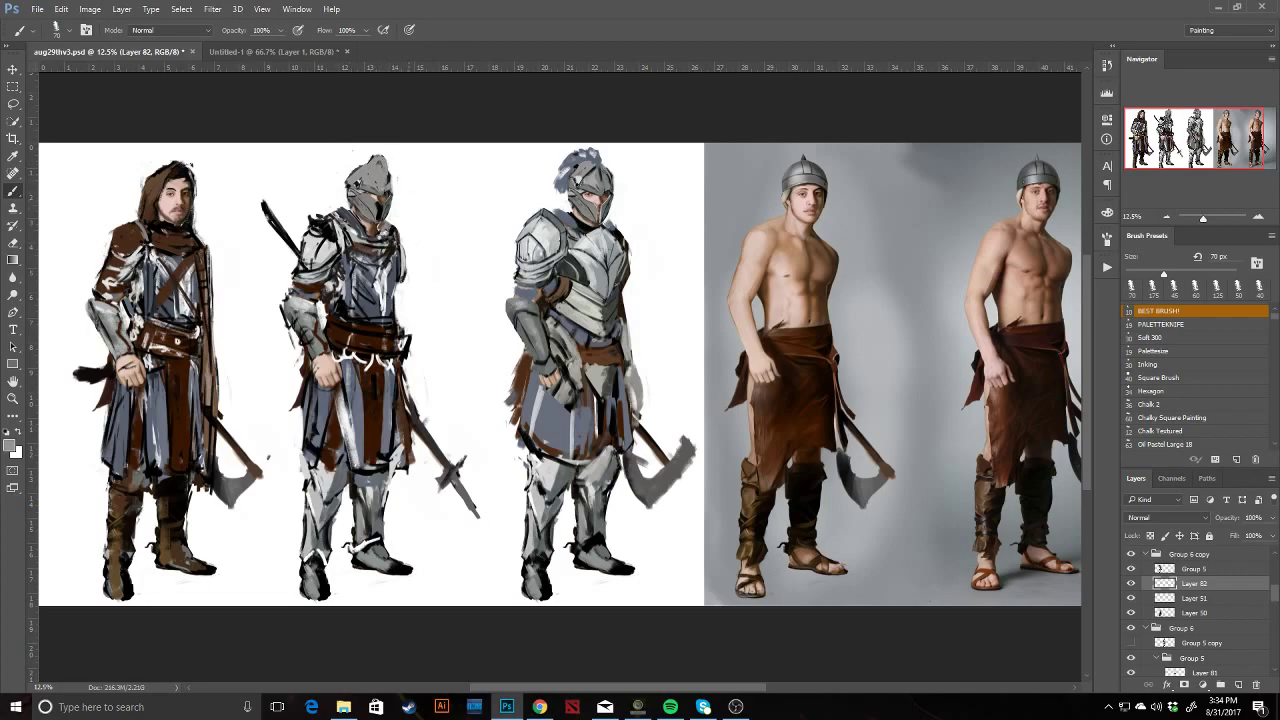
Flip the canvas horizontally and rework the middle knight's pointed helmet into a rounded dome with a dark grey face covering.
key("ctrl+shift+h")
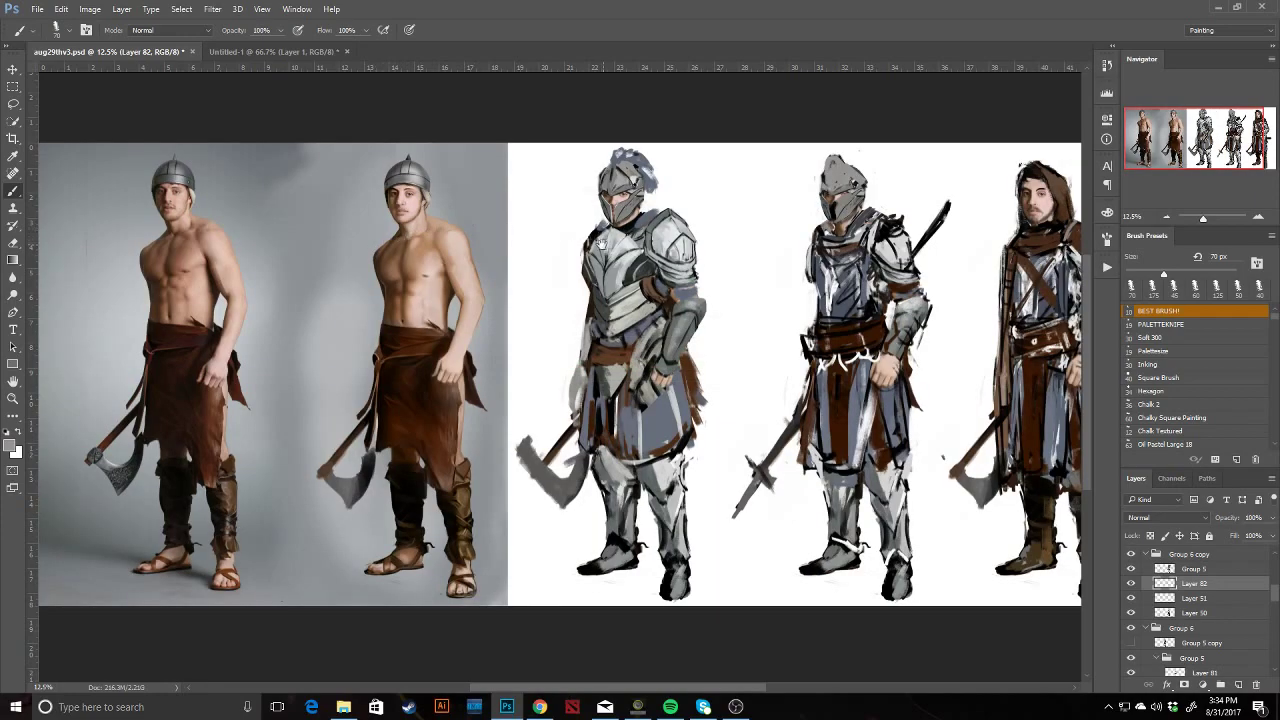
left_click_drag(703, 265, 466, 263)
key("d")
left_click(614, 181)
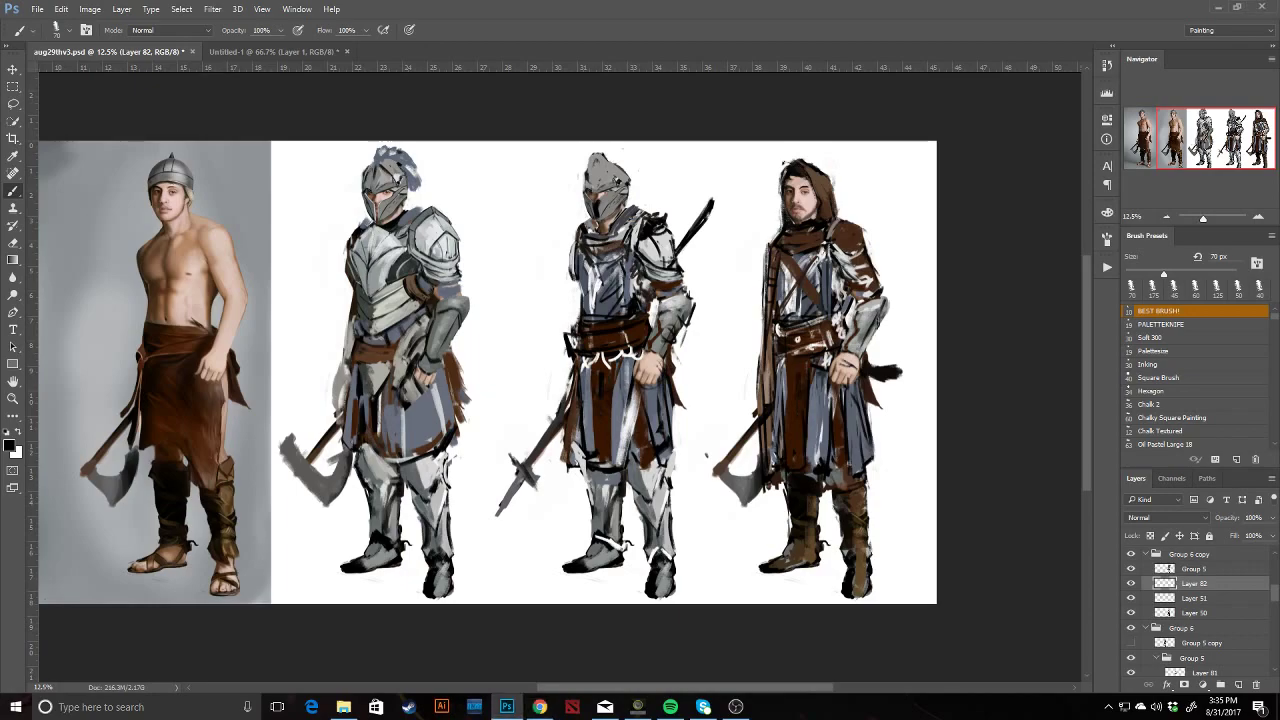
key("e")
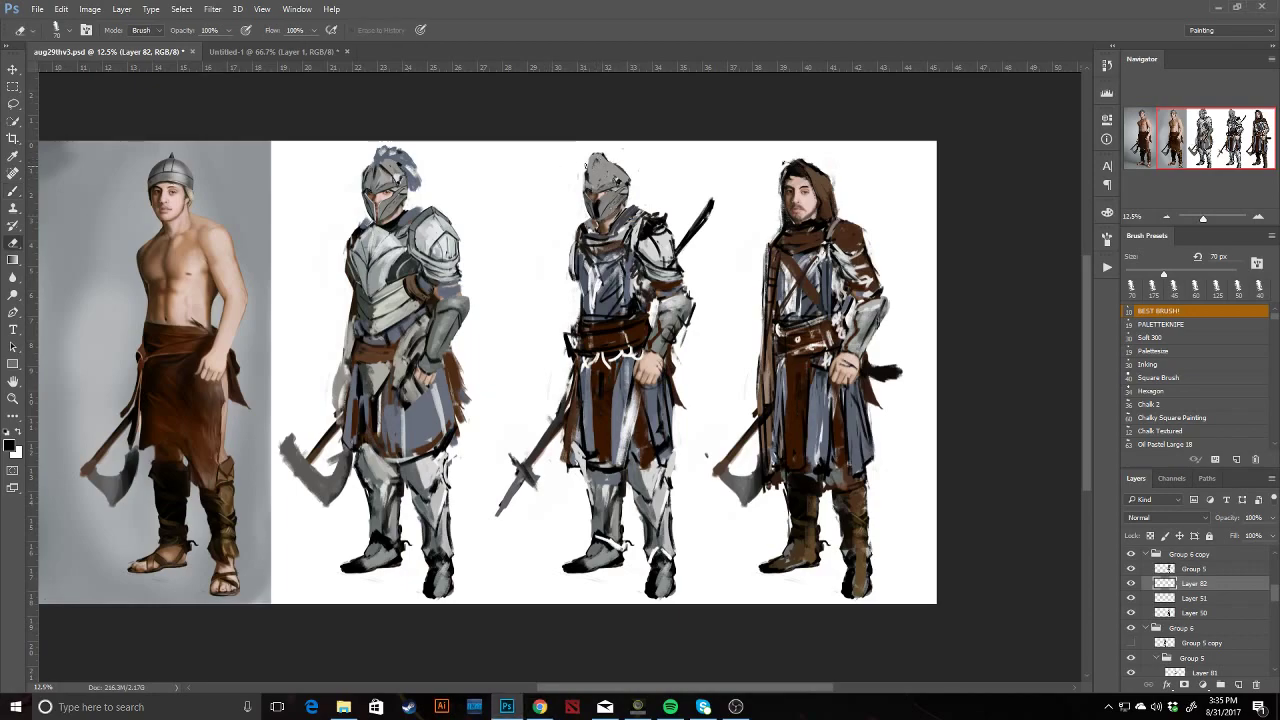
key("b")
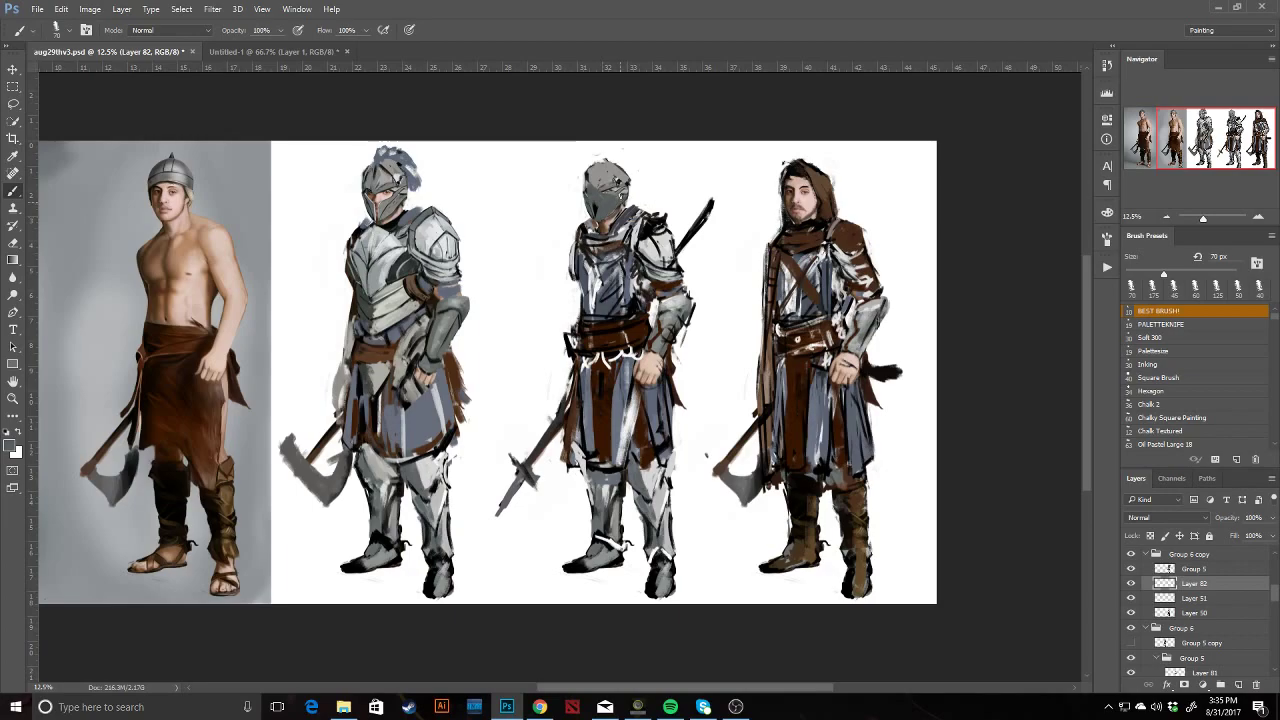
Refine the upper edge of the middle knight's dark grey face mask below his eyes with a 45 px brush.
key("x")
key("bracketright")
key("bracketright")
key("bracketright")
key("bracketright")
key("bracketright")
key("bracketleft")
key("bracketleft")
key("bracketleft")
key("bracketleft")
key("bracketleft")
key("bracketleft")
key("bracketleft")
key("bracketleft")
key("z")
left_click(617, 194)
left_click(617, 194)
key("b")
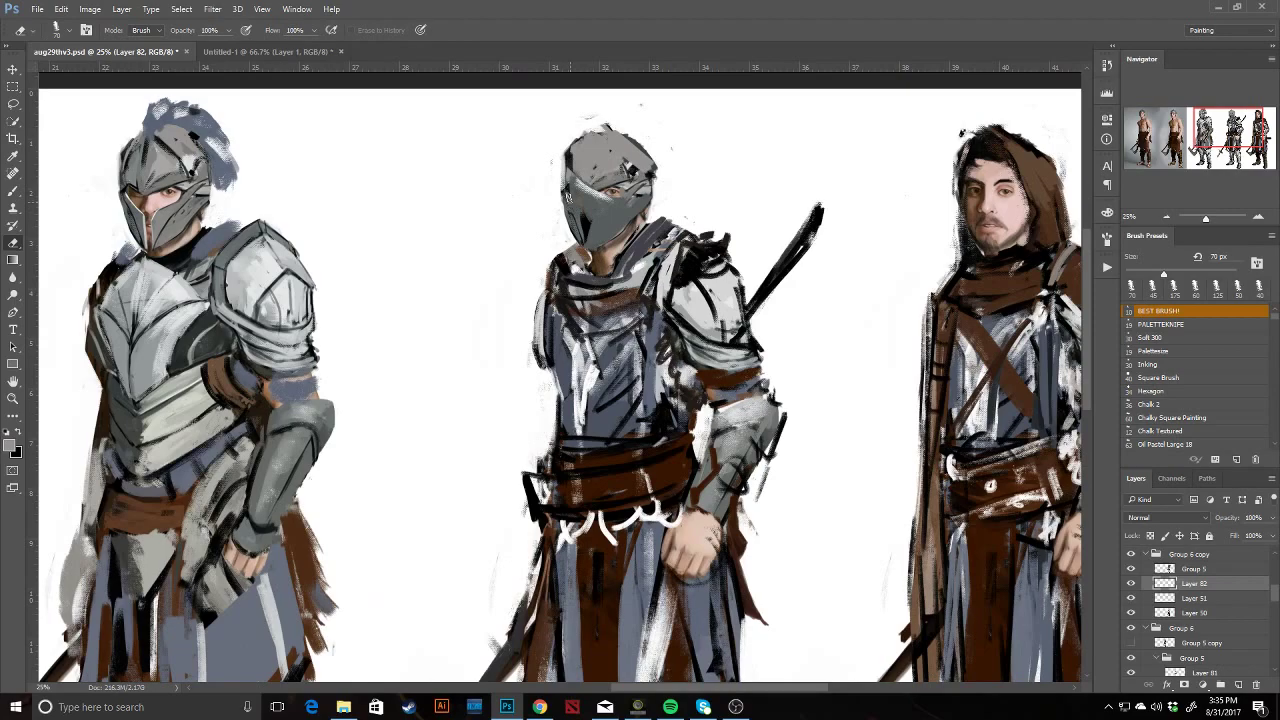
key("b")
mouse_move(581, 183)
left_mouse_down()
mouse_move(649, 188)
mouse_move(626, 203)
mouse_move(648, 185)
left_mouse_up()
key("d")
left_click(601, 203, "alt")
key("d")
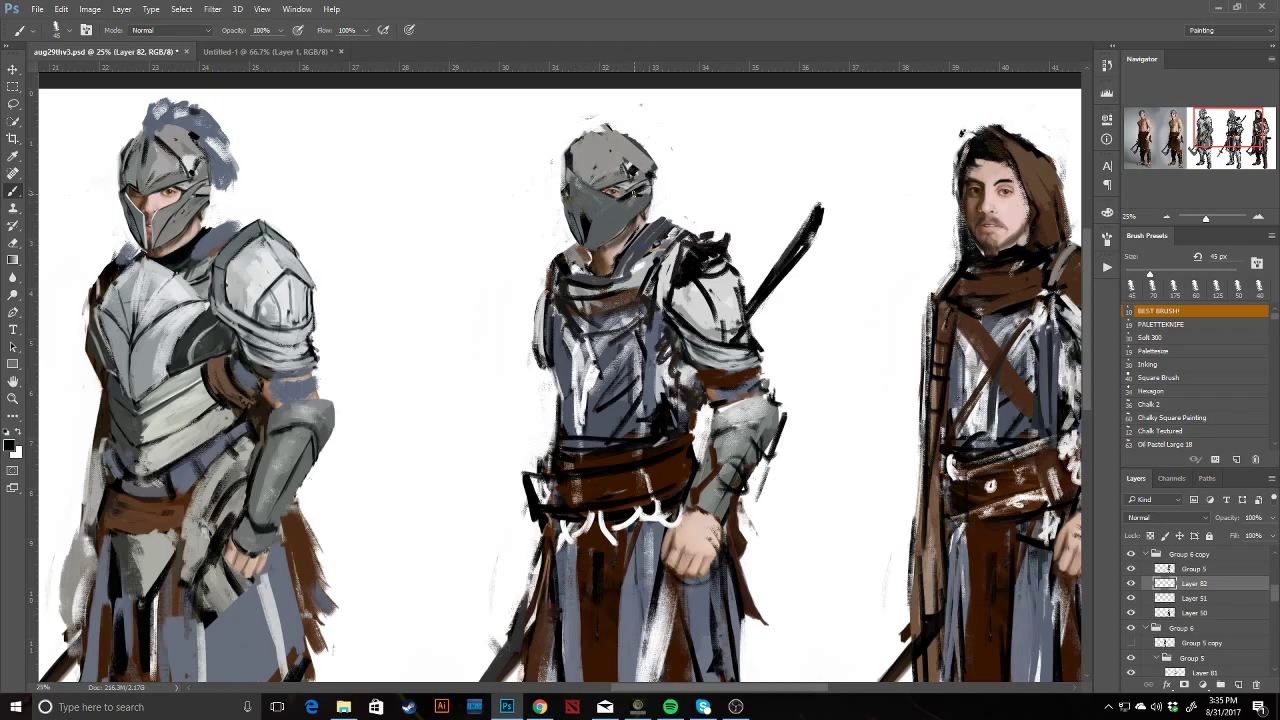
Blend the side of the middle knight's mask with sampled helmet grey, enlarging the brush to 150 px.
left_click(585, 180, "alt")
left_click(579, 184)
key("bracketright")
key("bracketright")
key("bracketright")
key("bracketright")
key("bracketright")
key("bracketright")
key("bracketright")
key("bracketright")
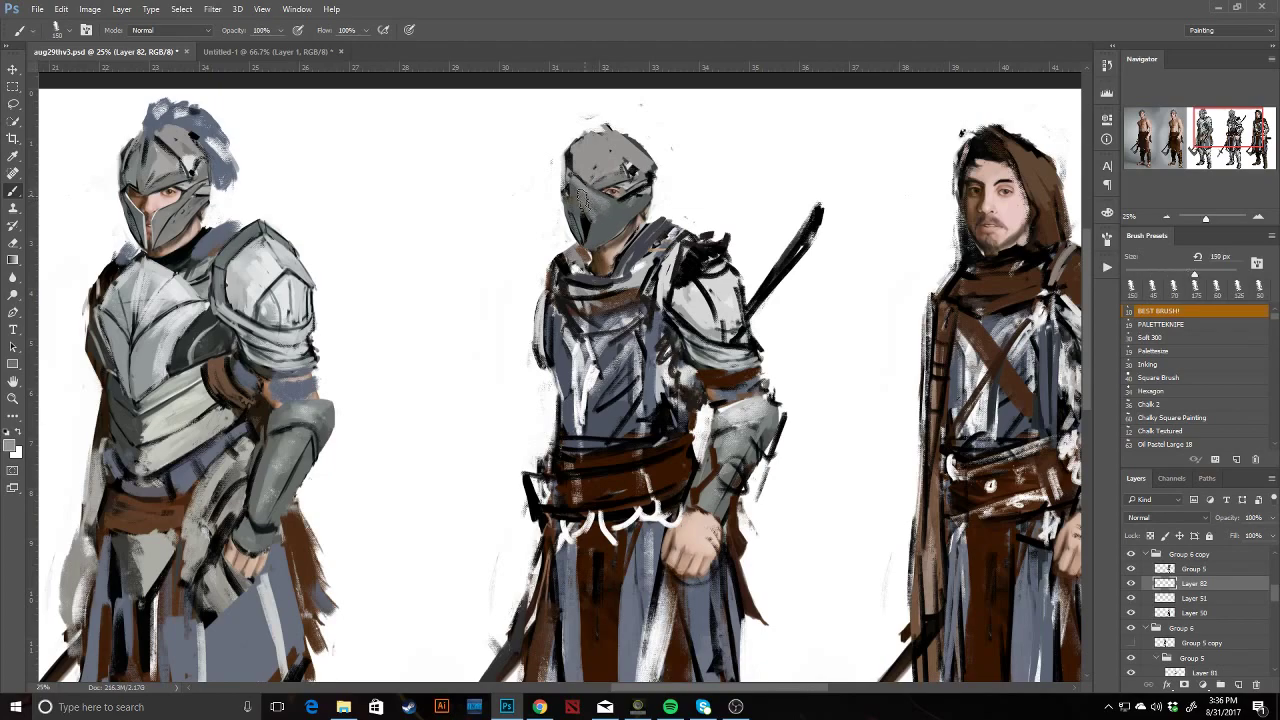
Flip the canvas horizontally back and frame the three armoured figures at 16.67% zoom.
key("z")
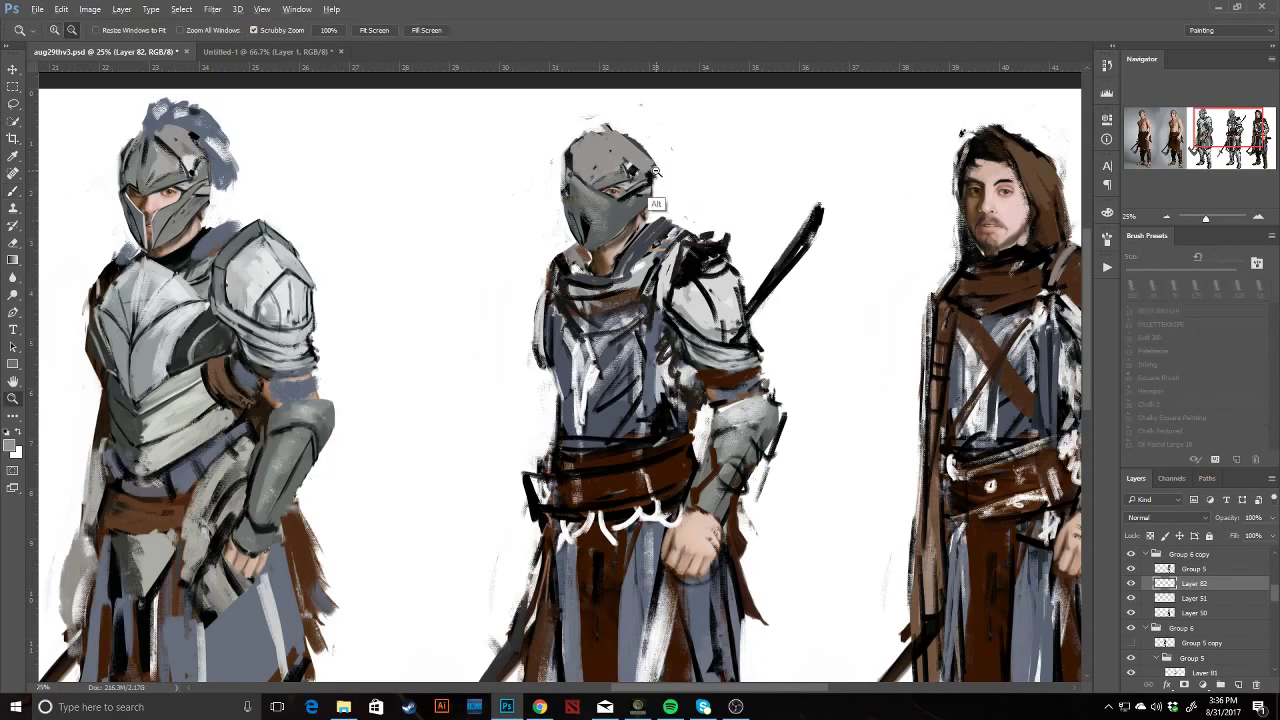
left_click(660, 178, "alt")
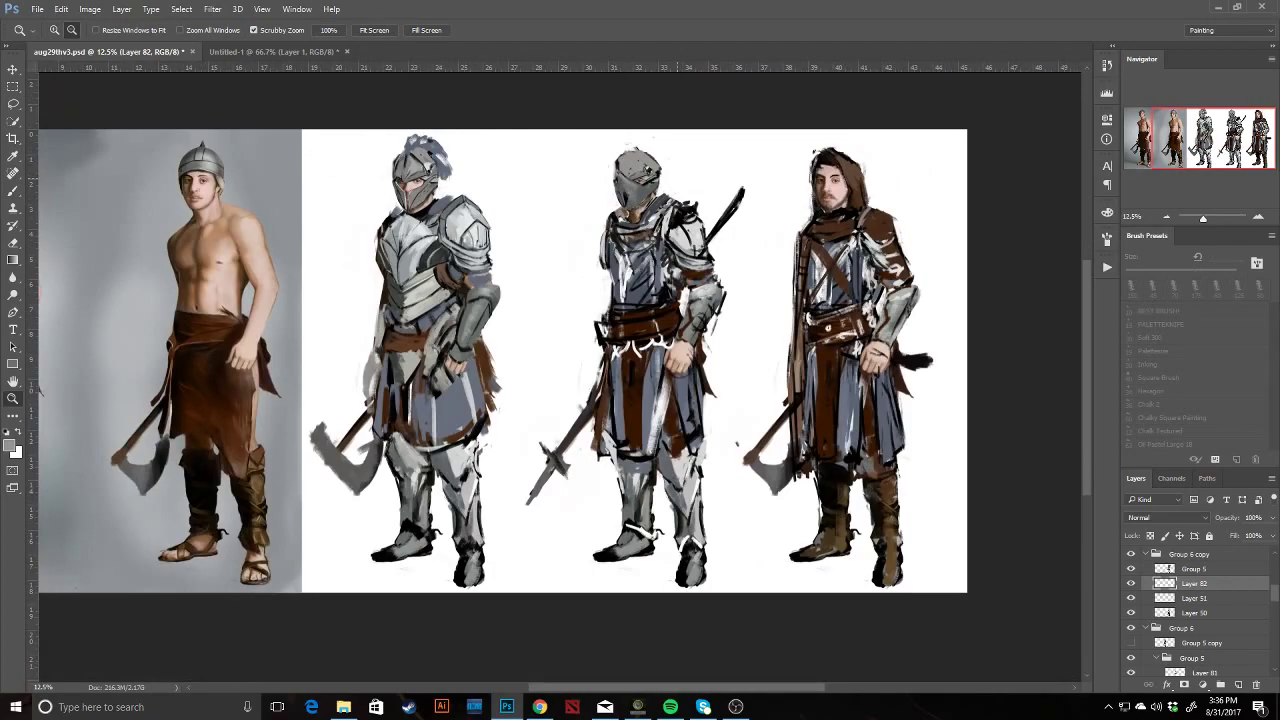
key("ctrl+shift+h")
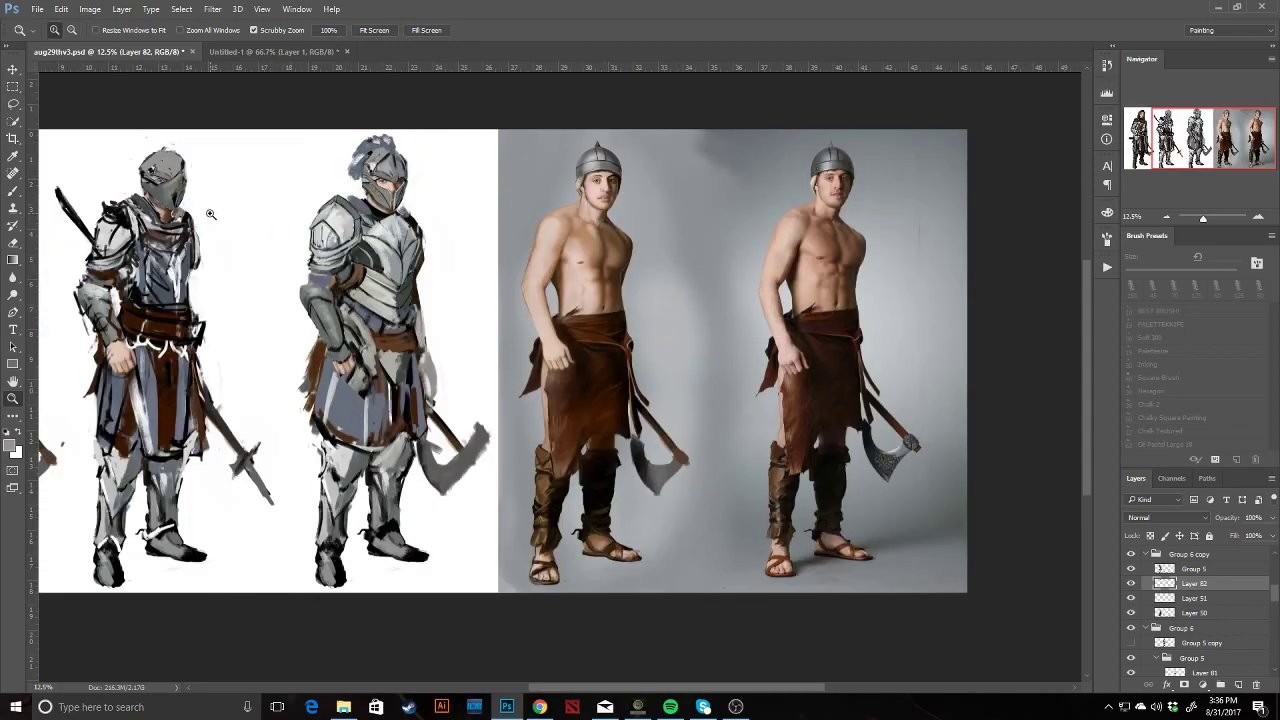
left_click(211, 214)
left_click_drag(211, 214, 534, 242)
Reduce the brush to 45 px and paint a wide grey brim around the middle knight's helmet with sampled colours.
key("b")
left_click(451, 195, "alt")
left_click(449, 198, "alt")
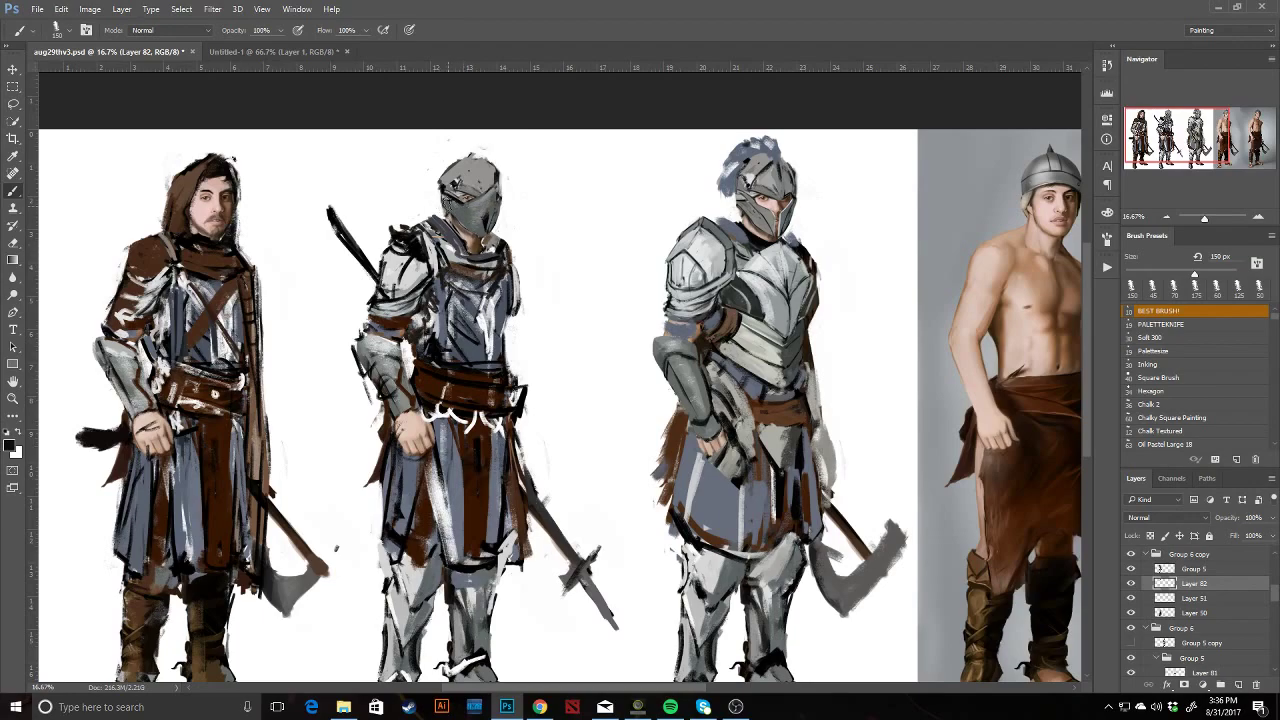
key("[")
key("bracketleft")
key("bracketleft")
key("bracketleft")
key("bracketleft")
key("bracketleft")
key("bracketleft")
key("bracketleft")
mouse_move(462, 197)
left_mouse_down()
mouse_move(422, 202)
mouse_move(450, 192)
mouse_move(454, 174)
mouse_move(436, 196)
mouse_move(511, 202)
mouse_move(460, 179)
left_mouse_up()
left_click(446, 224, "alt")
left_click(487, 184, "alt")
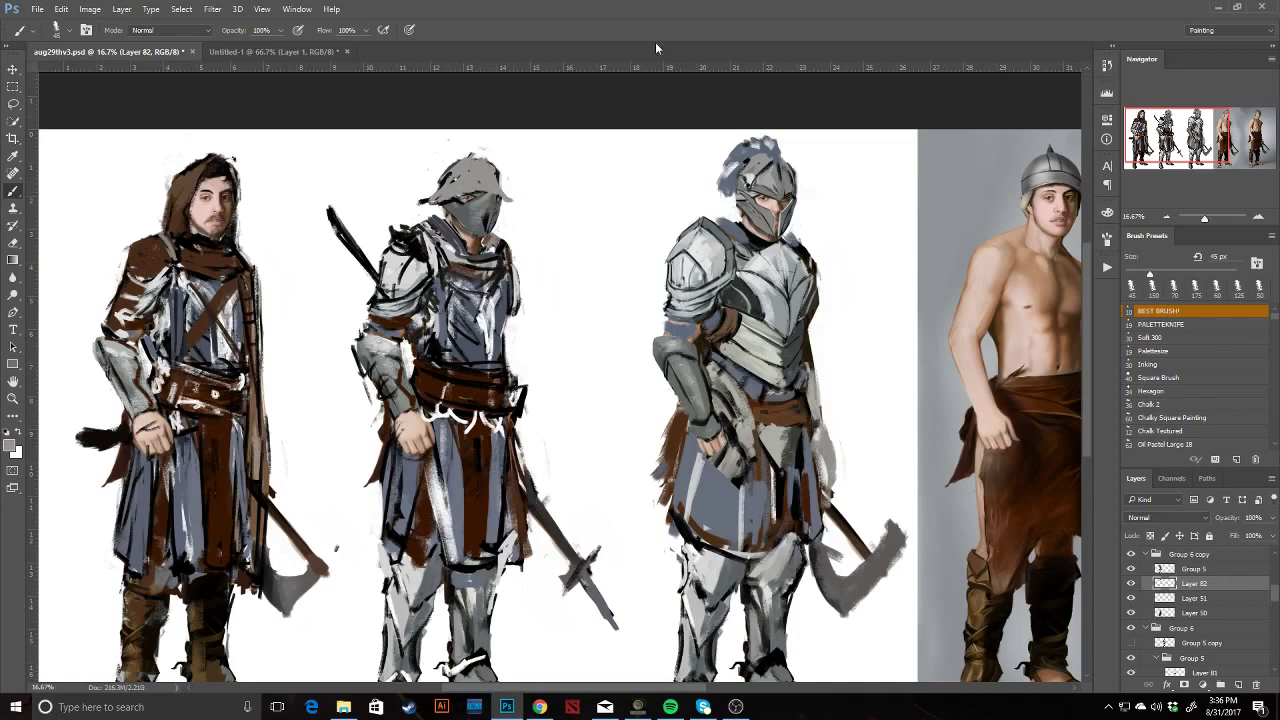
Darken the underside of the helmet's brim with black and trim its outline using the 70 px eraser.
scroll(456, 176, "down", 2)
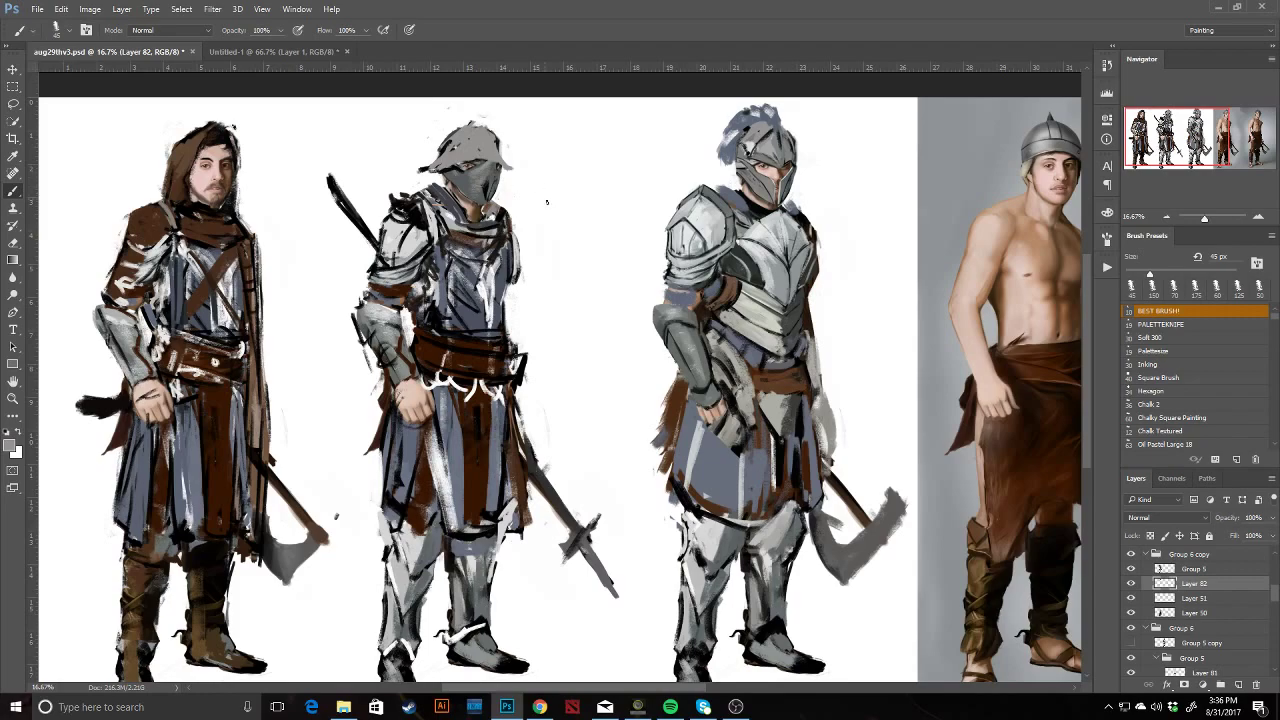
left_click(1165, 137)
left_click_drag(623, 206, 805, 286)
key("d")
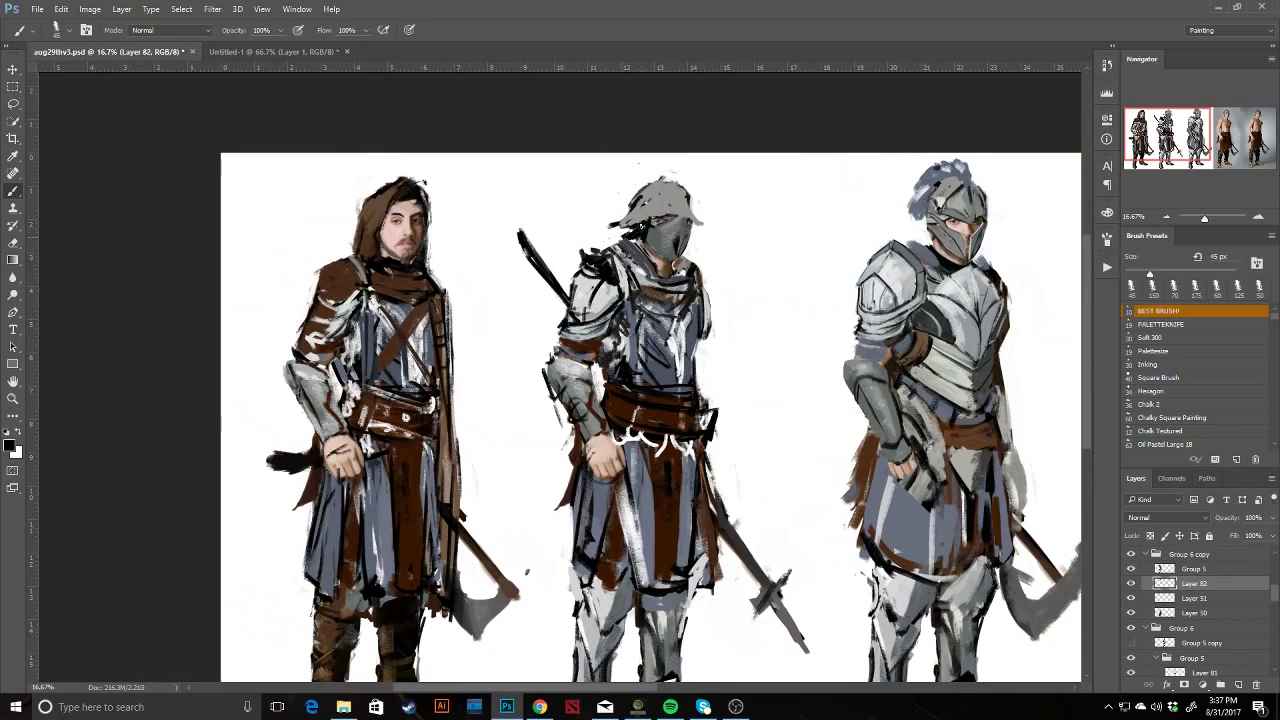
key("e")
mouse_move(619, 212)
left_mouse_down()
mouse_move(614, 225)
mouse_move(641, 190)
left_mouse_up()
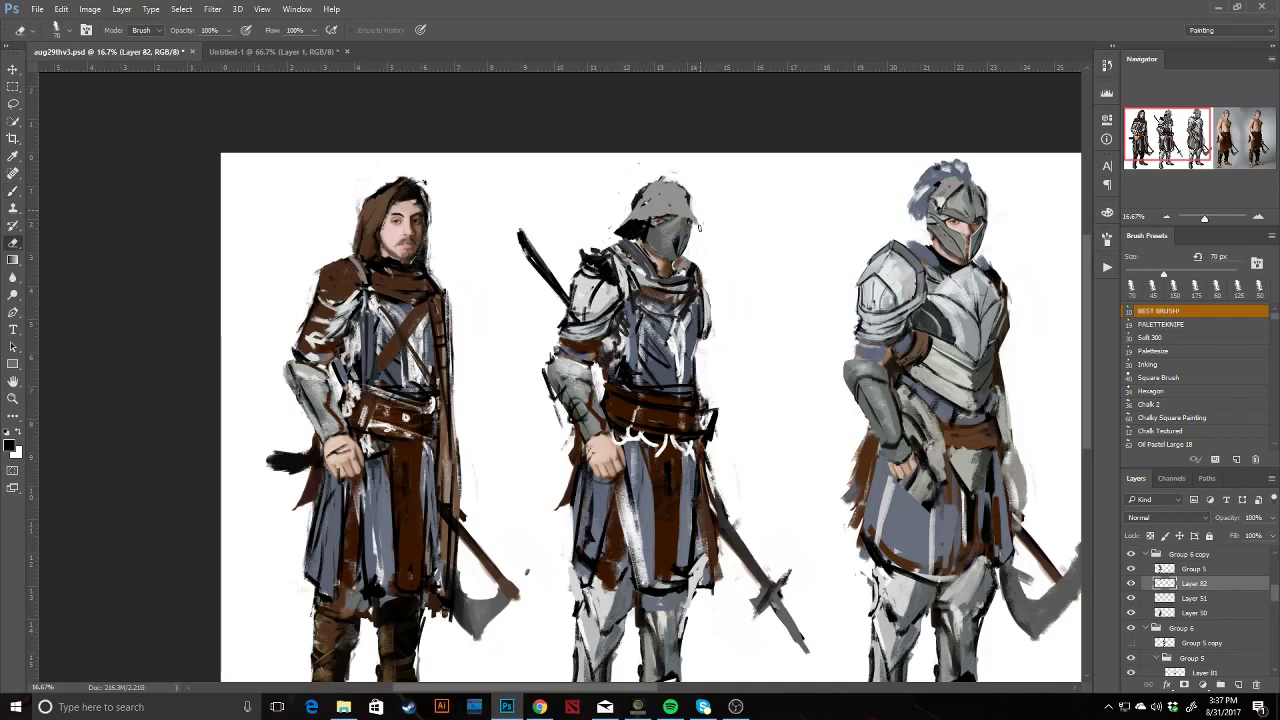
Open up the eyes above the mask with sampled skin tones and the eraser, and add black line work under the brim.
key("b")
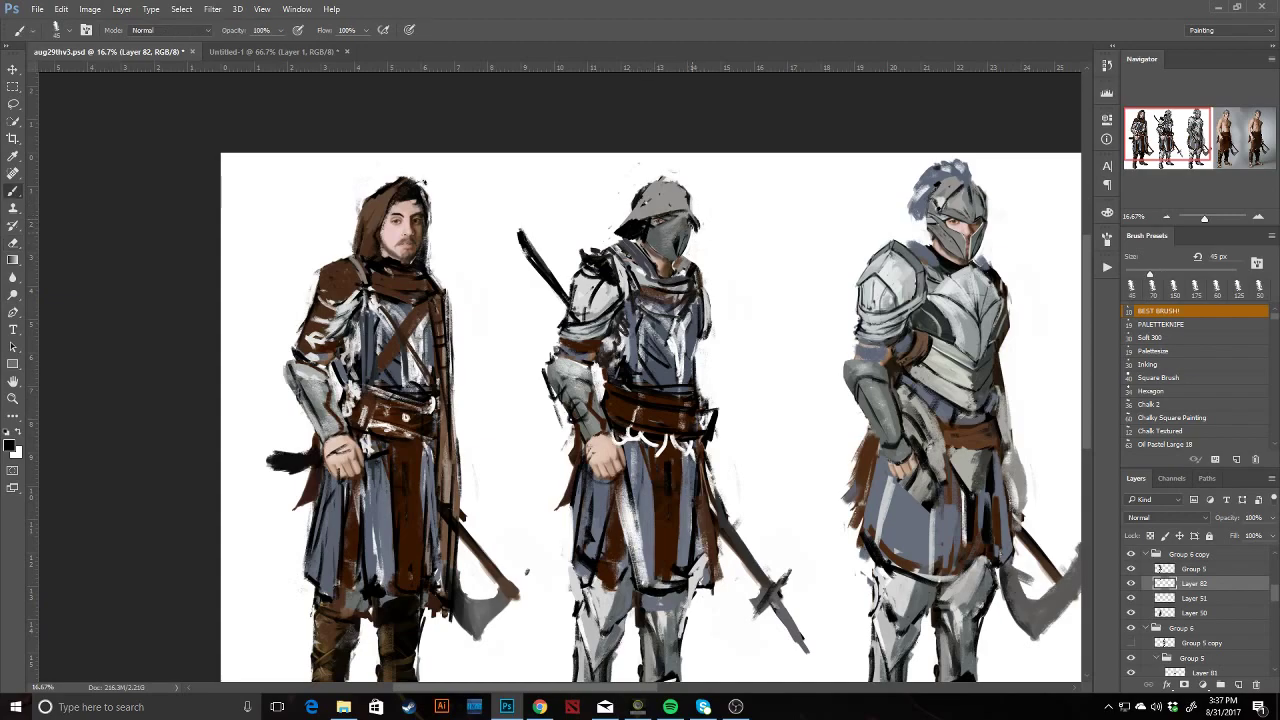
left_click(686, 230, "alt")
key("e")
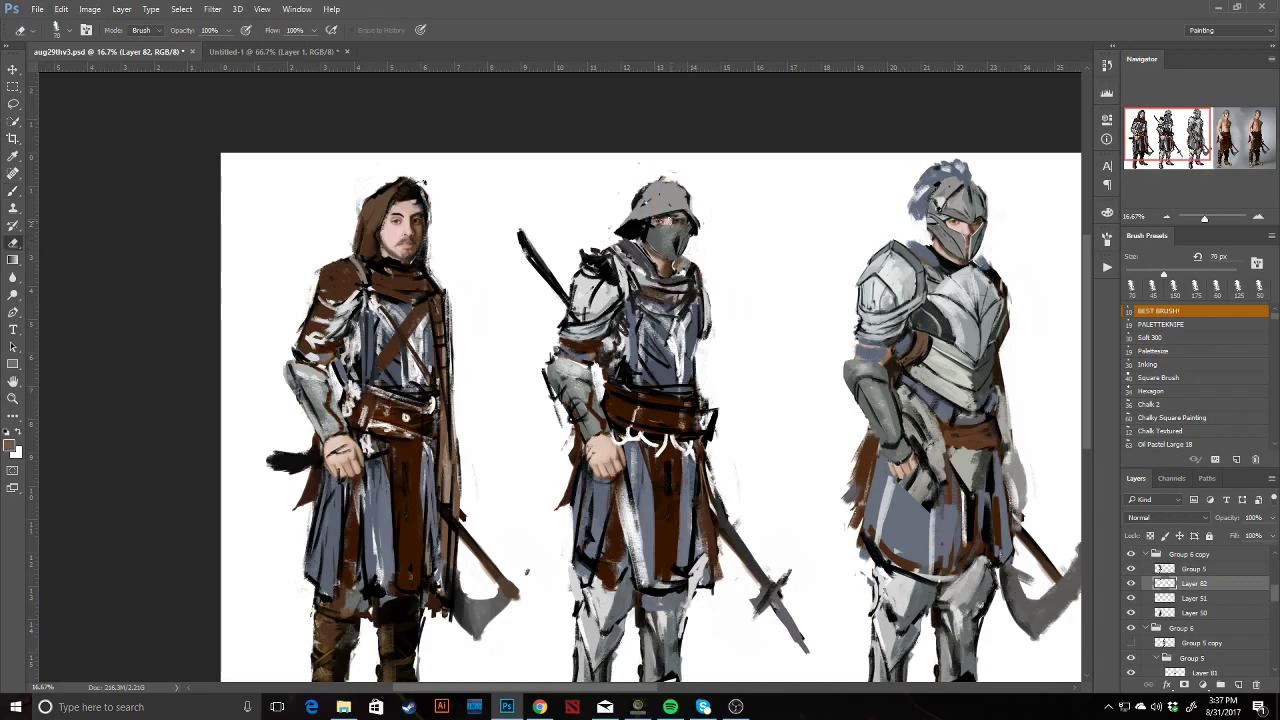
left_click_drag(676, 220, 659, 218)
key("b")
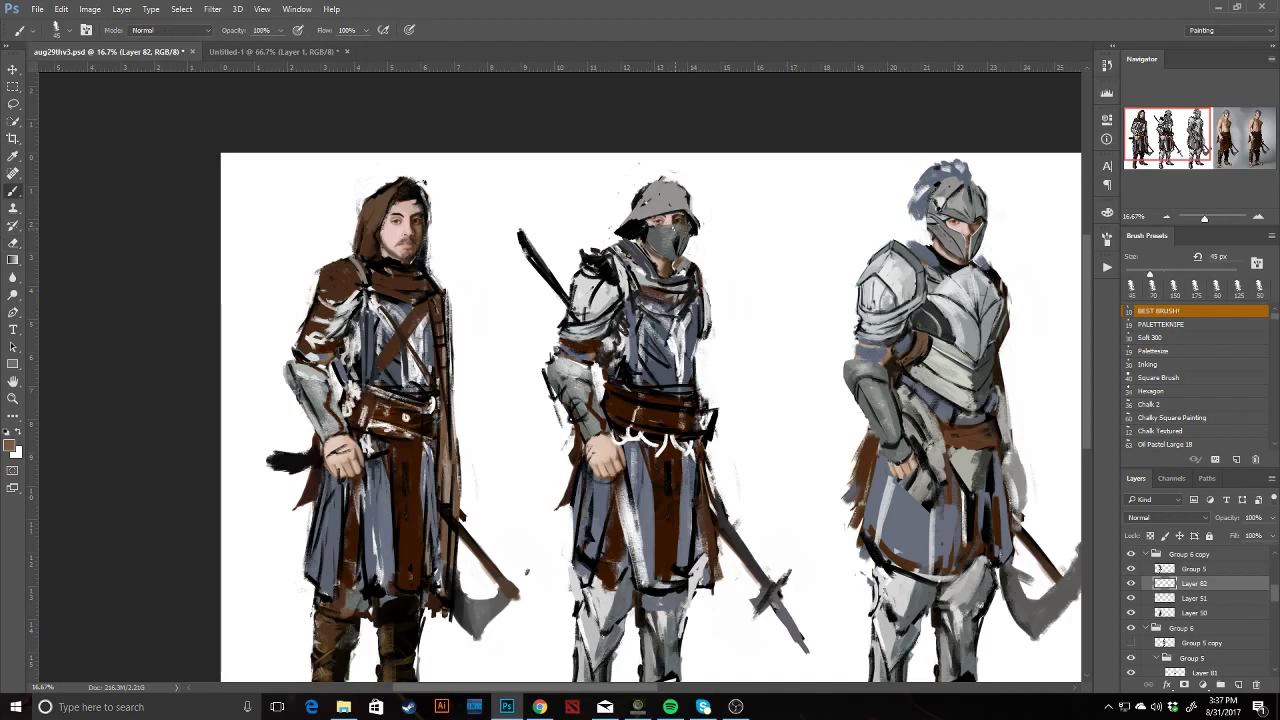
key("d")
mouse_move(648, 225)
left_mouse_down()
mouse_move(688, 228)
mouse_move(684, 205)
mouse_move(639, 206)
left_mouse_up()
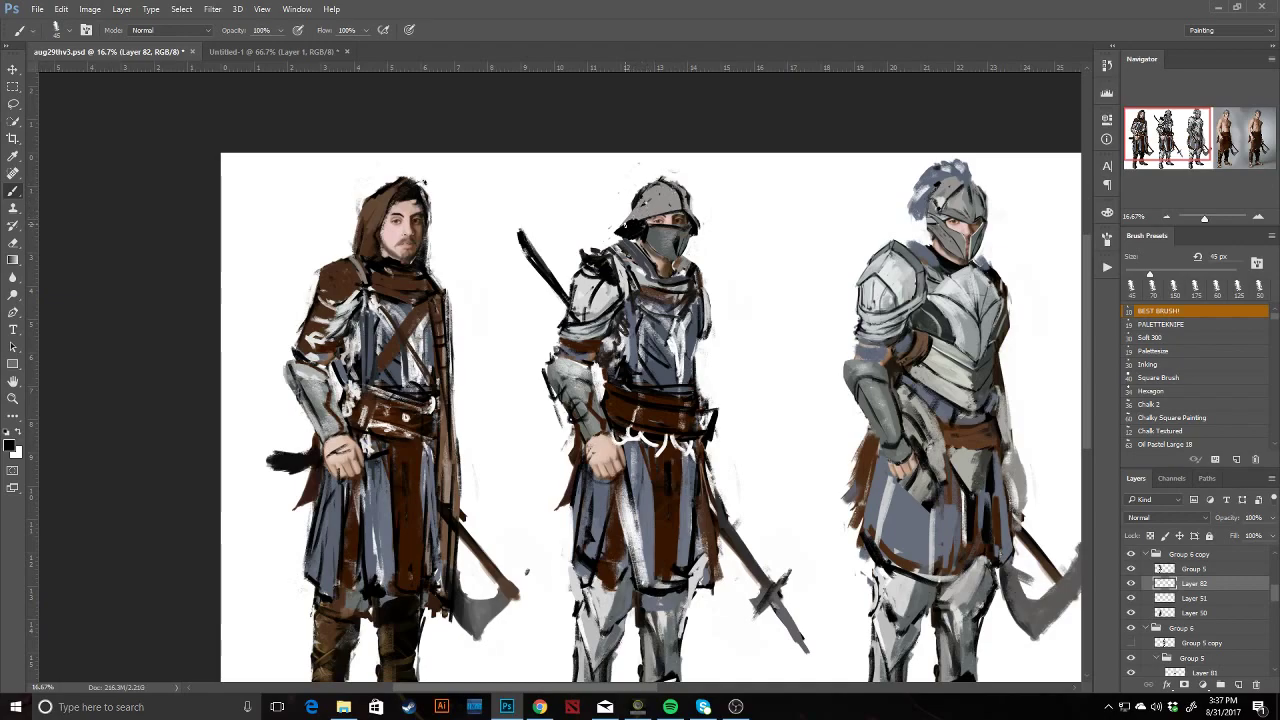
Paint dark vertical breathing slits into the middle knight's face mask using sampled colours.
left_click(651, 212, "alt")
left_click(652, 234, "alt")
left_click_drag(645, 232, 643, 226)
left_click(679, 228, "alt")
mouse_move(662, 231)
left_mouse_down()
mouse_move(669, 249)
mouse_move(653, 247)
left_mouse_up()
left_click_drag(683, 235, 683, 253)
key("z")
left_click(724, 247, "alt")
left_click(720, 274)
mouse_move(720, 378)
left_mouse_down()
mouse_move(701, 218)
mouse_move(694, 374)
left_mouse_up()
key("b")
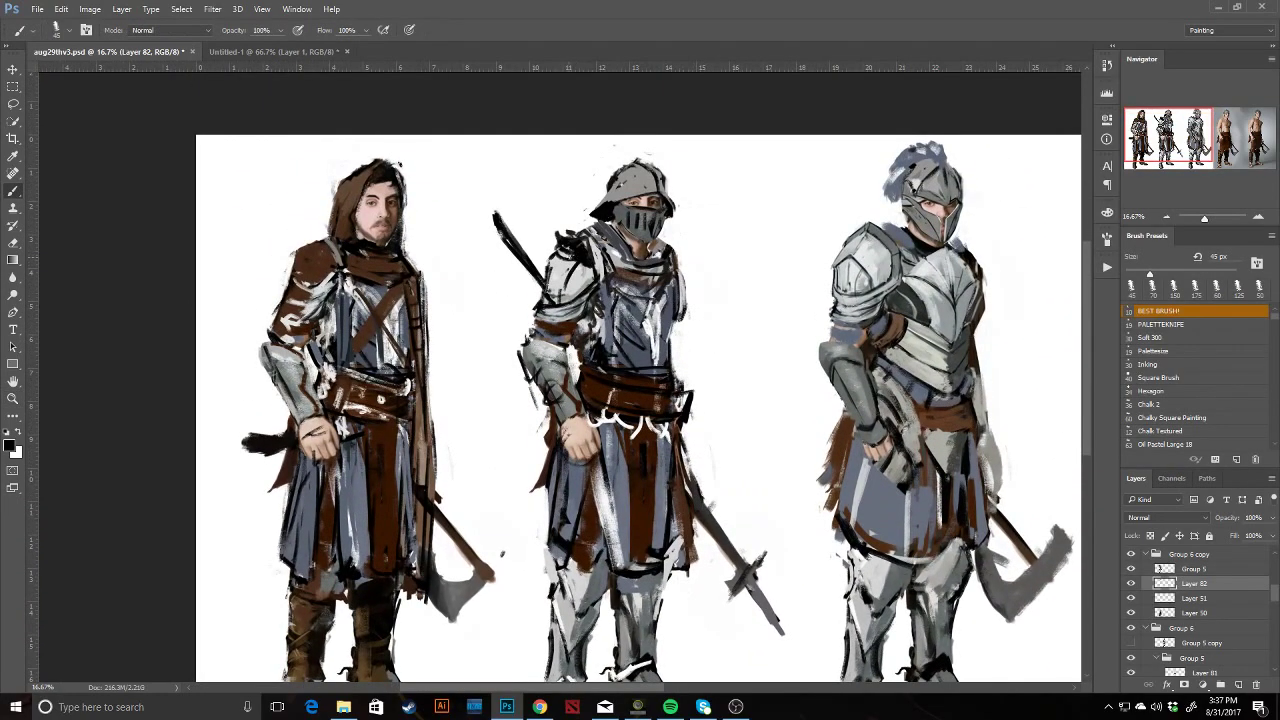
Touch up the middle knight's mask with paint and cut down its upper edge using the 70 px eraser.
key("x")
mouse_move(644, 235)
left_mouse_down()
mouse_move(724, 197)
mouse_move(651, 217)
left_mouse_up()
left_click(1168, 146)
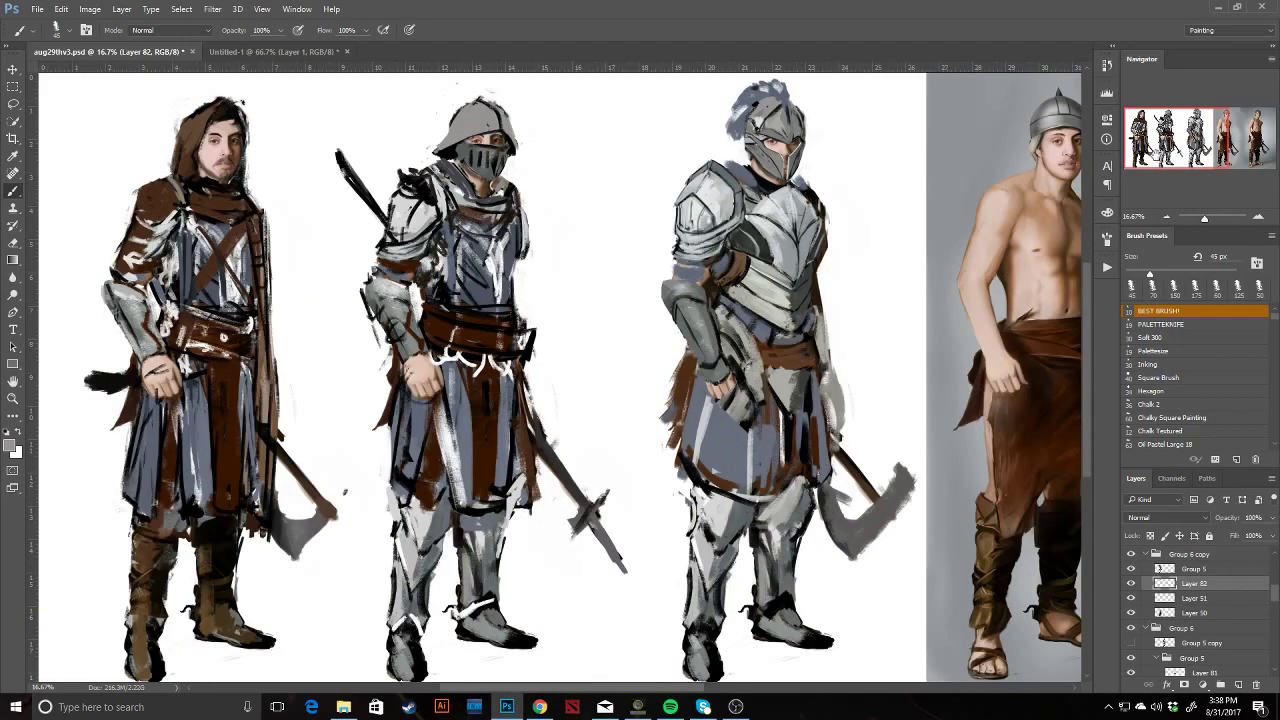
left_click_drag(471, 127, 568, 241)
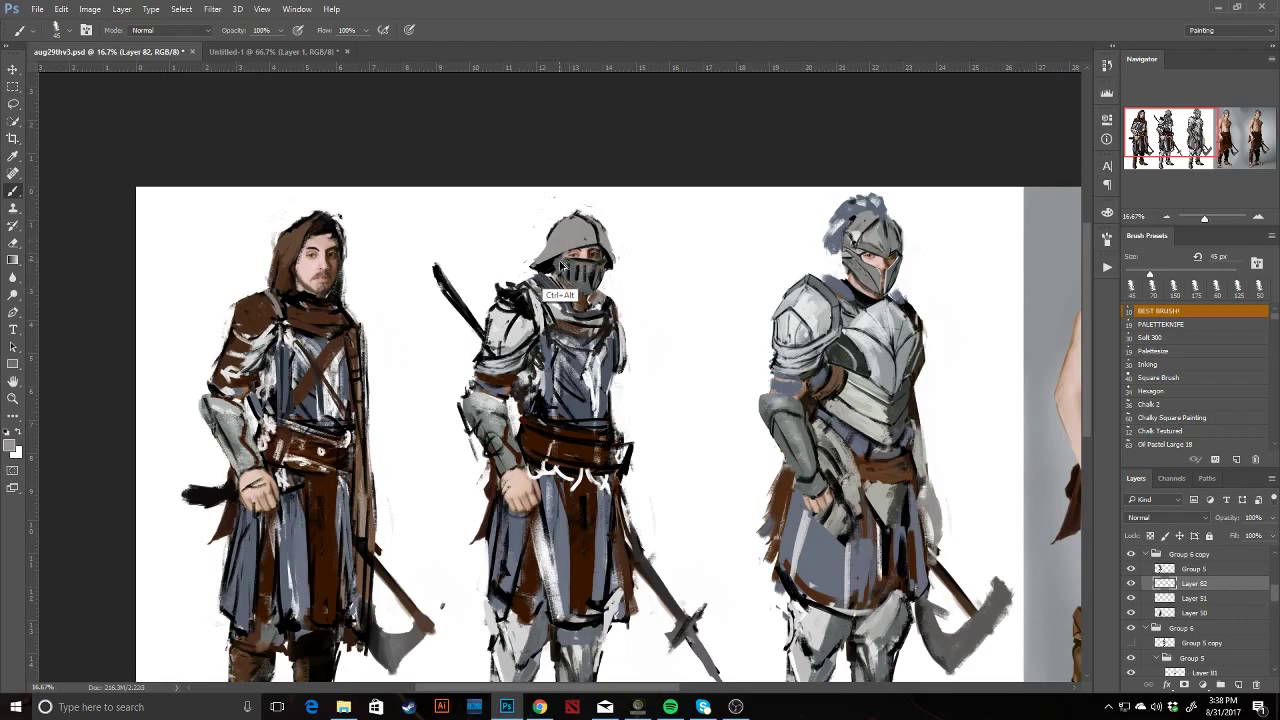
key("e")
left_click_drag(578, 253, 588, 261)
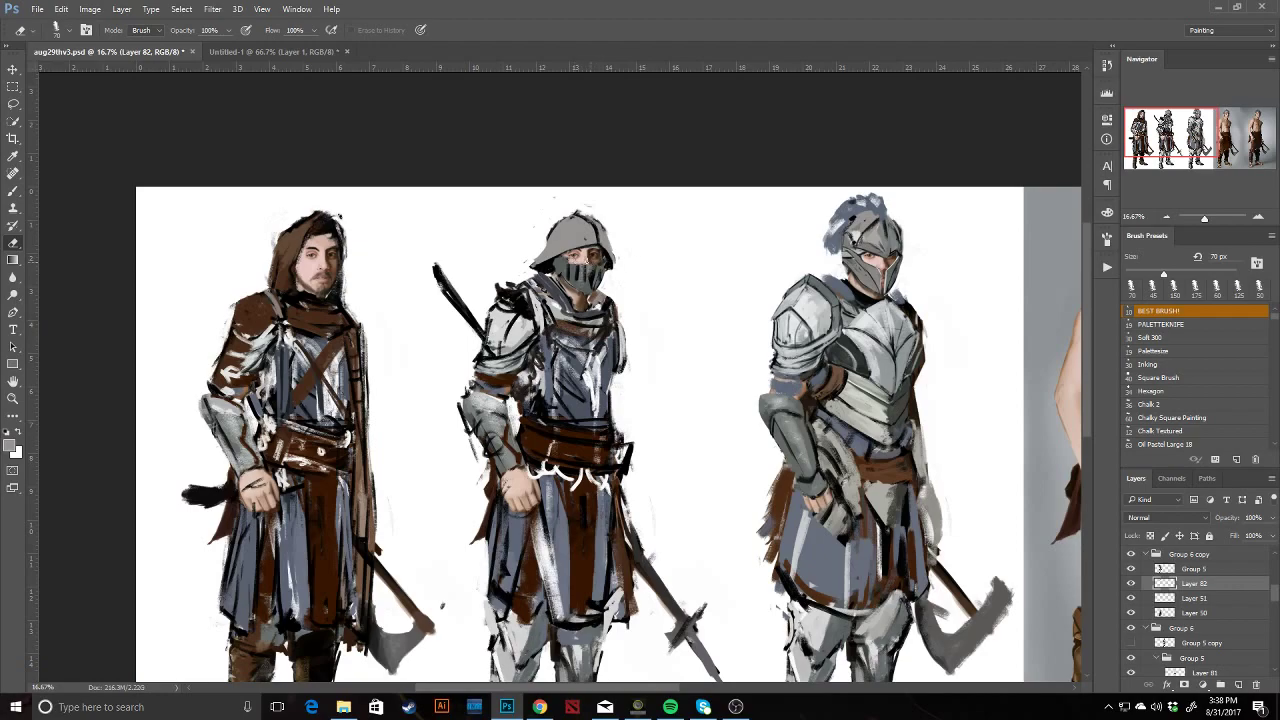
key("b")
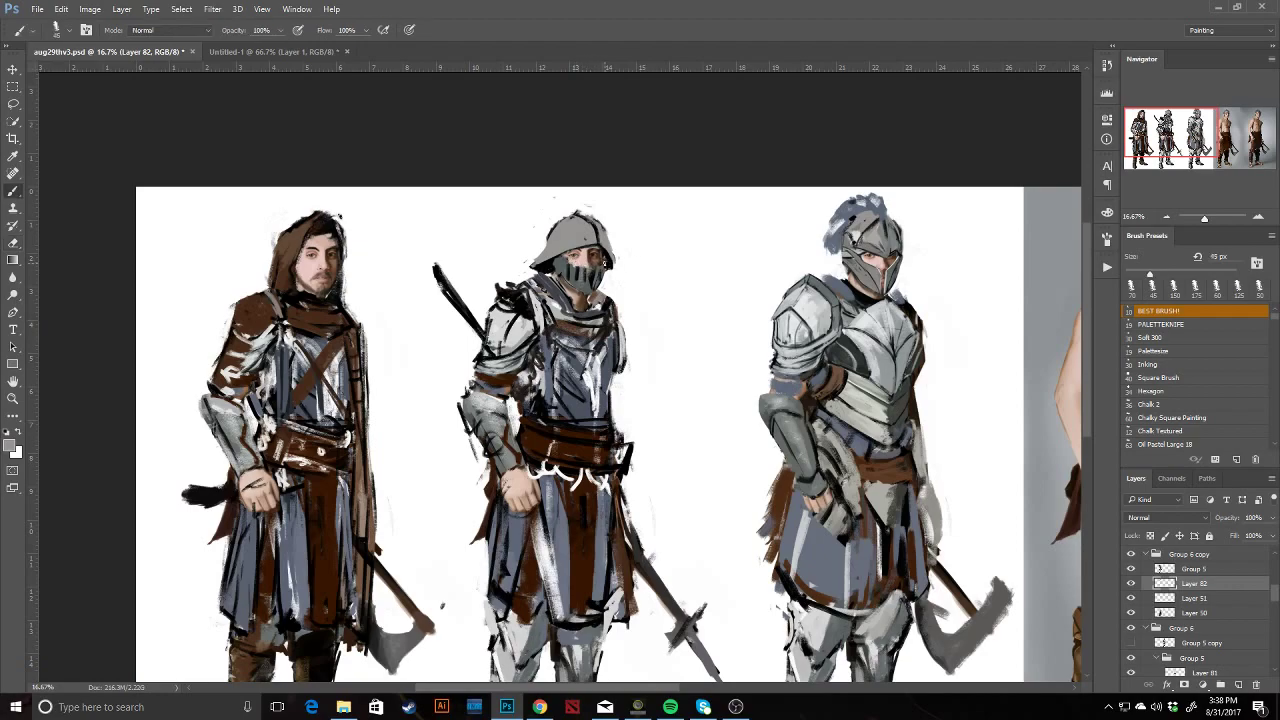
Refine the line work around the middle knight's mask and helmet brim with black at 45 px.
key("d")
key("e")
key("b")
left_click_drag(590, 326, 625, 242)
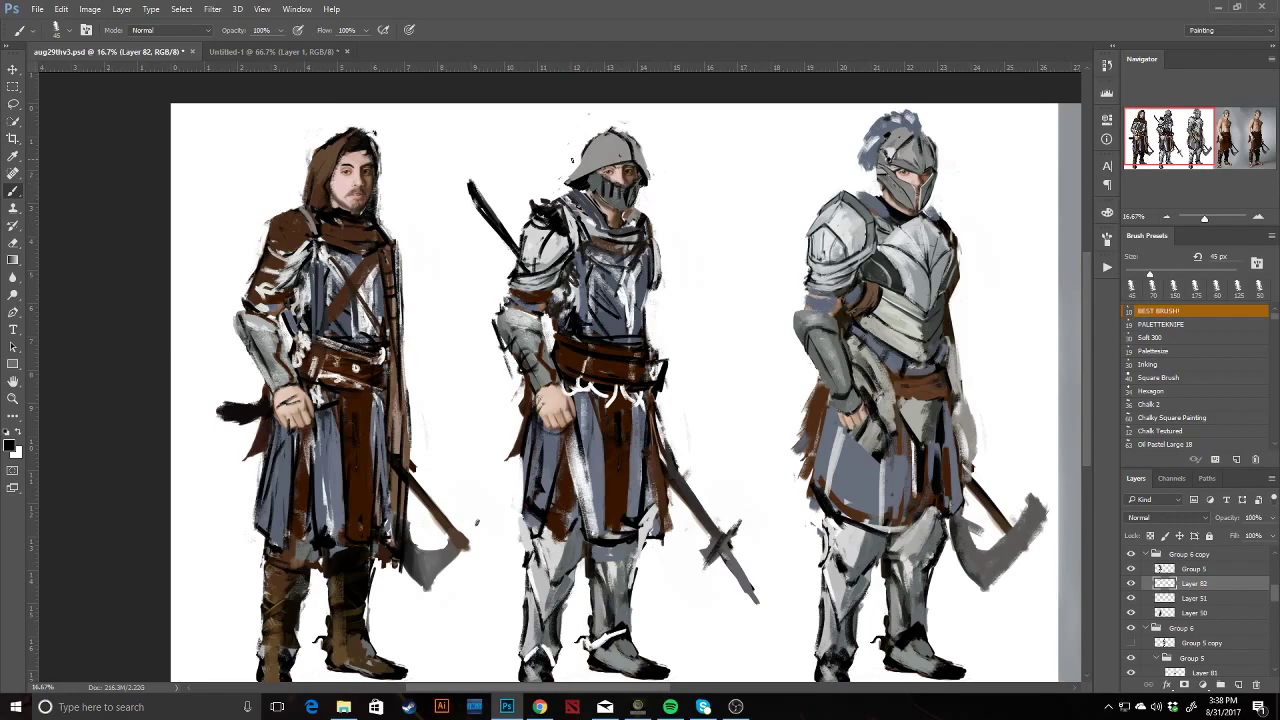
key("e")
key("b")
left_click_drag(613, 158, 610, 189)
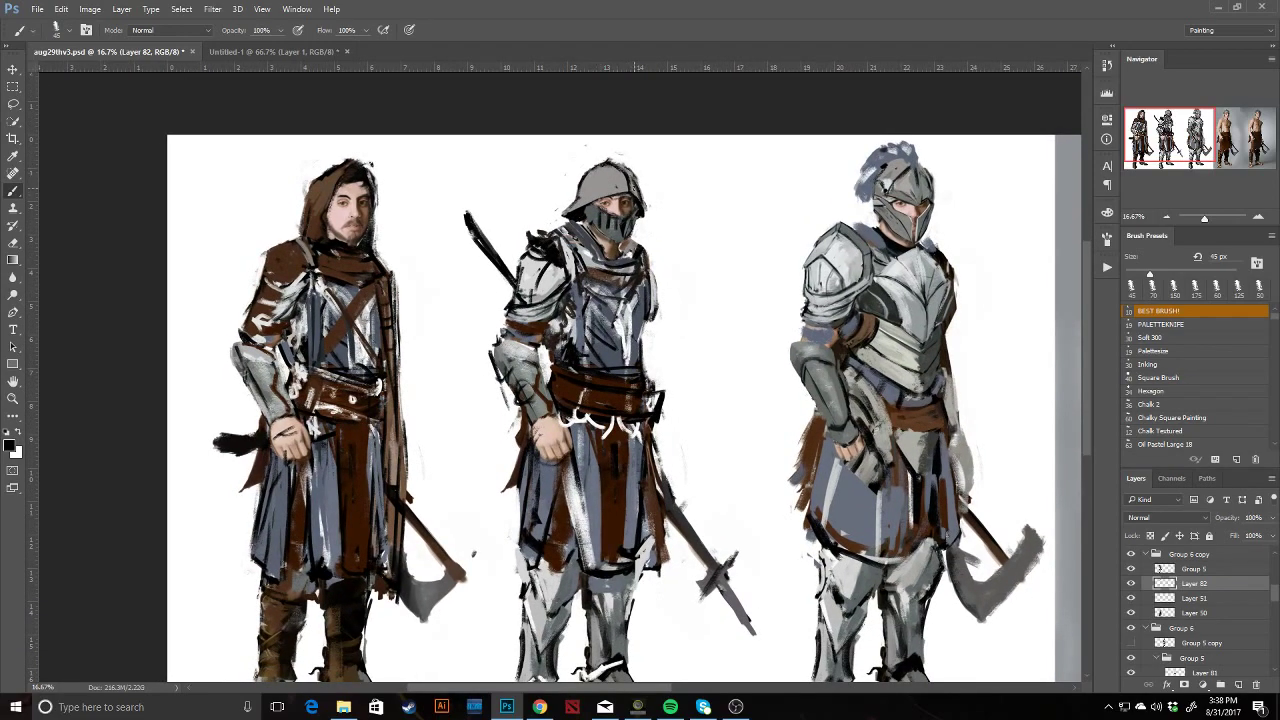
key("e")
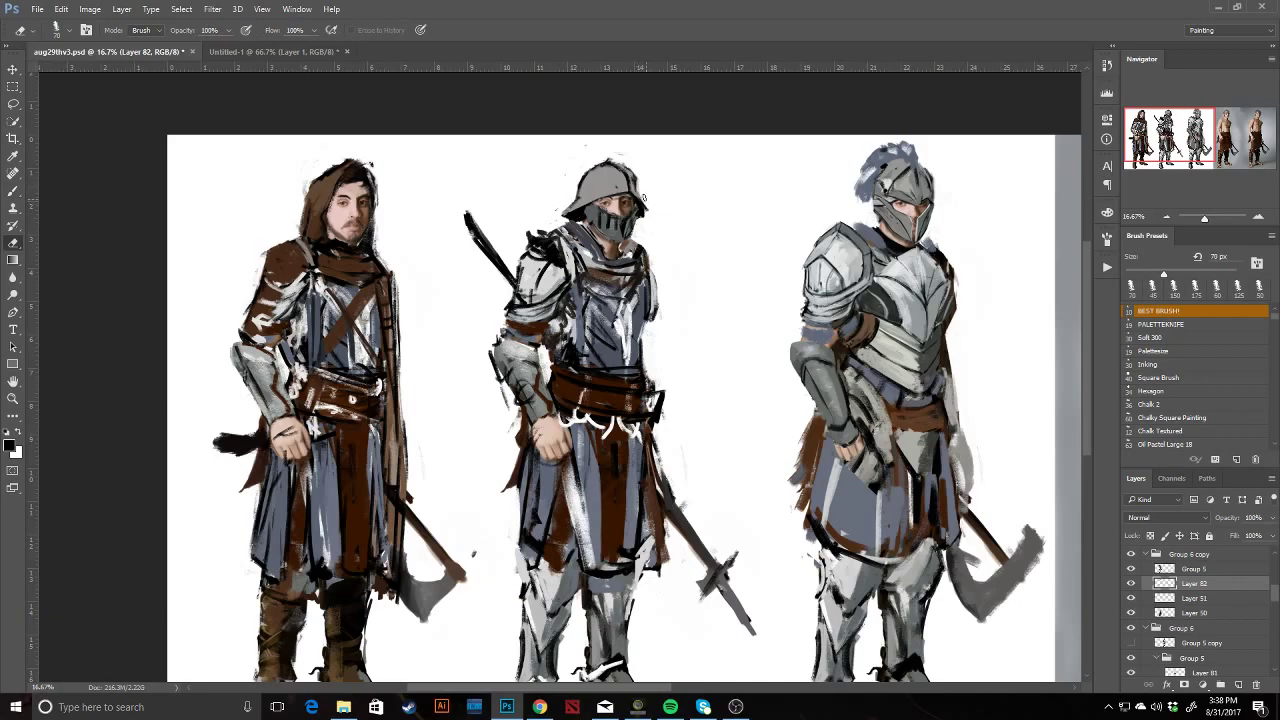
Flip the canvas horizontally and frame the armoured figures beside the base characters at 12.5% zoom.
key("z")
left_click(657, 195, "alt")
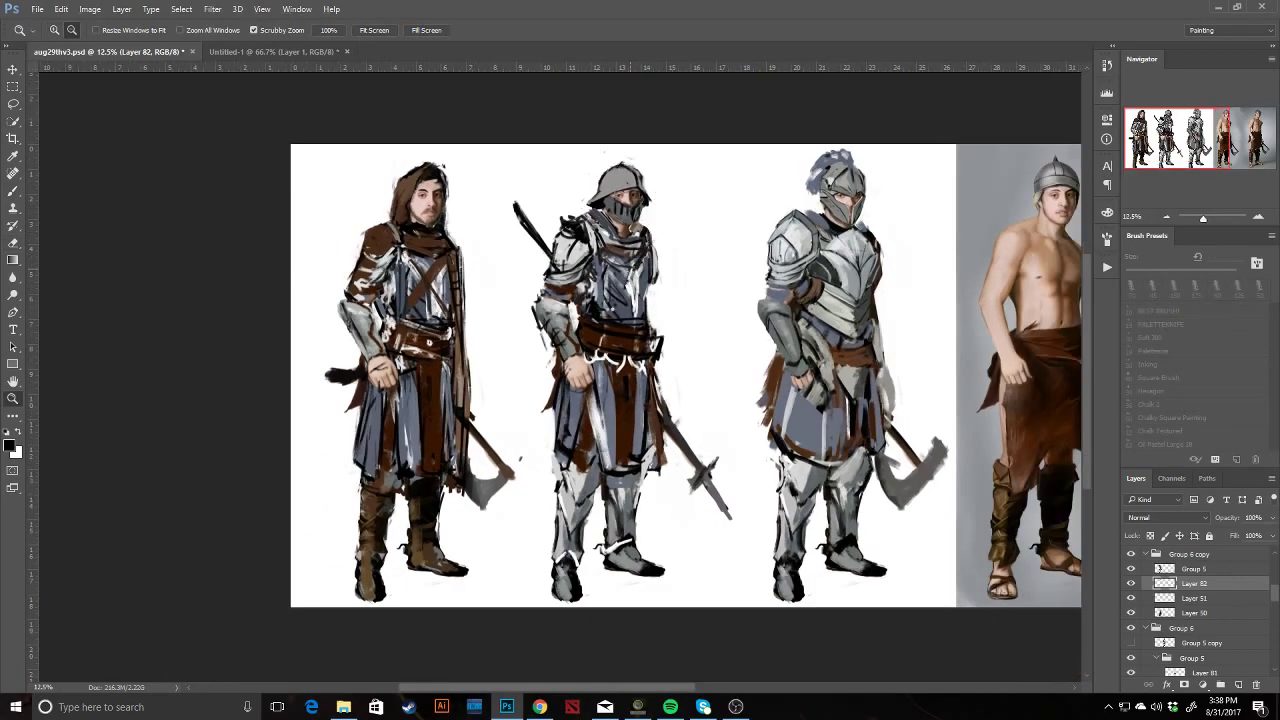
key("h")
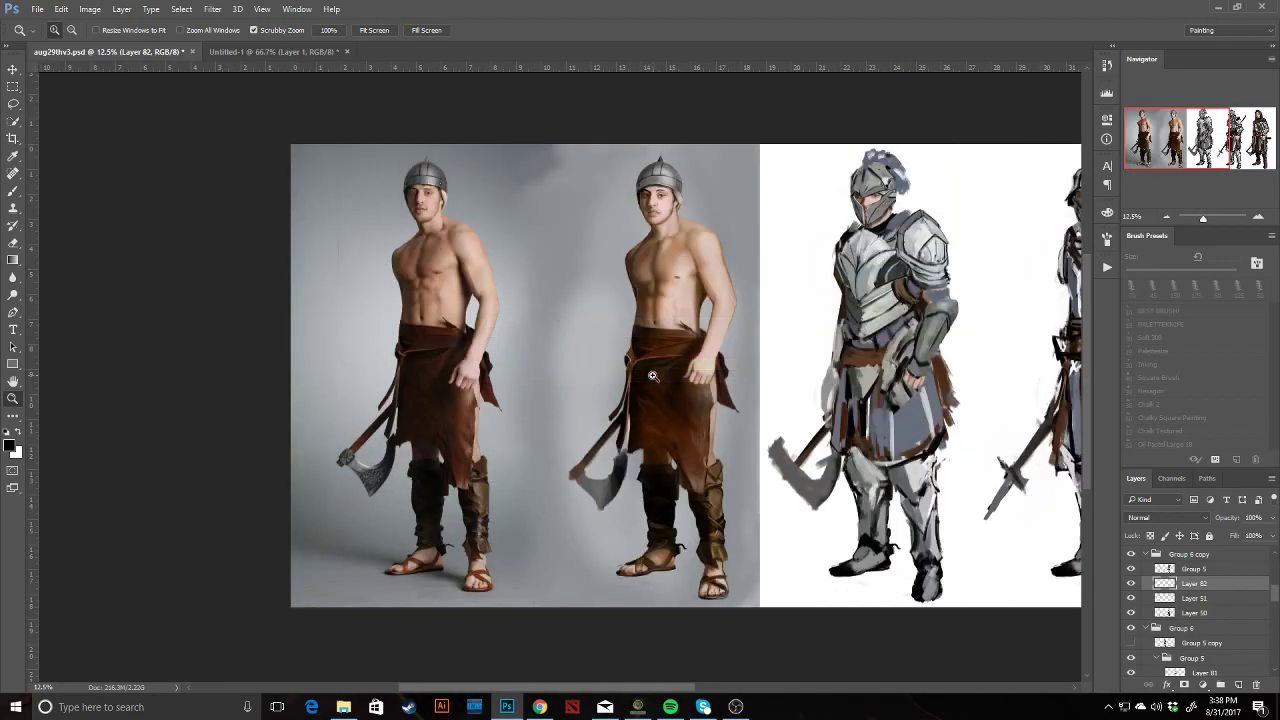
left_click_drag(652, 375, 346, 334)
left_click_drag(555, 331, 530, 357)
key("b")
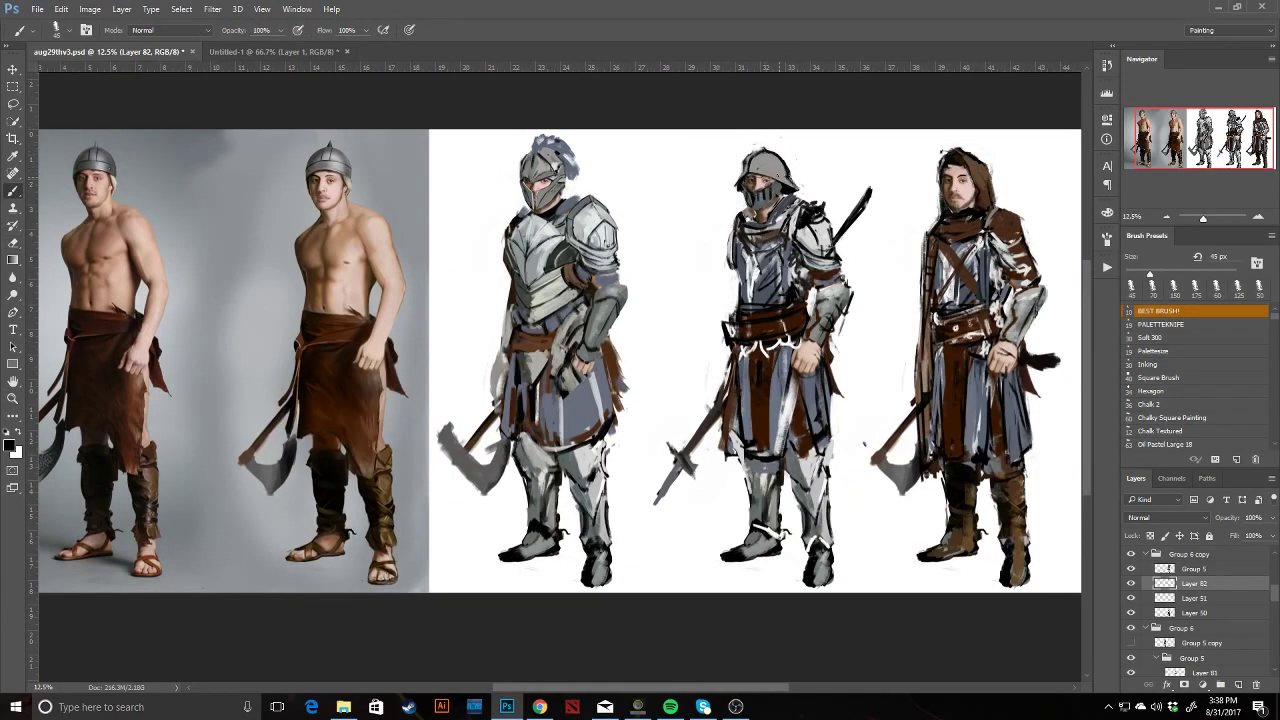
Lock Layer 82's transparent pixels and shade the middle knight's helmet dome with the Soft 300 brush.
left_click(785, 216, "alt")
left_click(1155, 337)
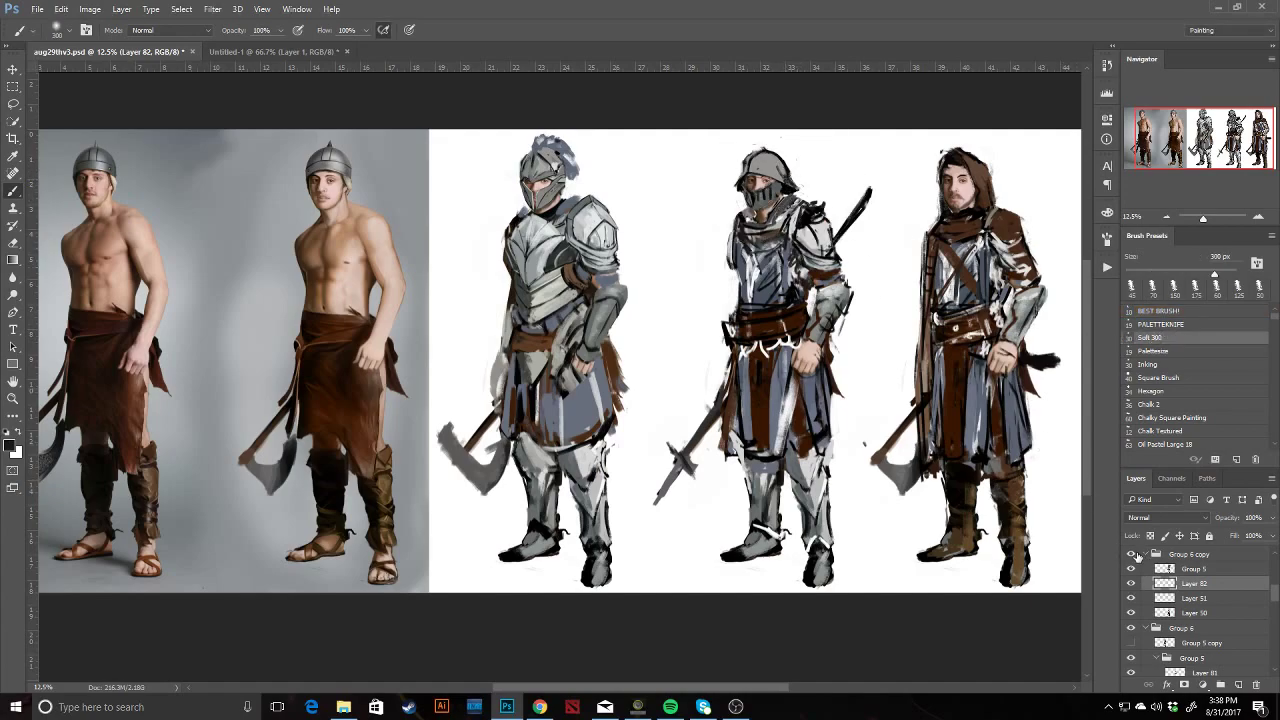
left_click(1150, 536)
mouse_move(789, 177)
left_mouse_down()
mouse_move(771, 160)
mouse_move(794, 184)
mouse_move(777, 142)
left_mouse_up()
left_click(763, 202, "alt")
key("d")
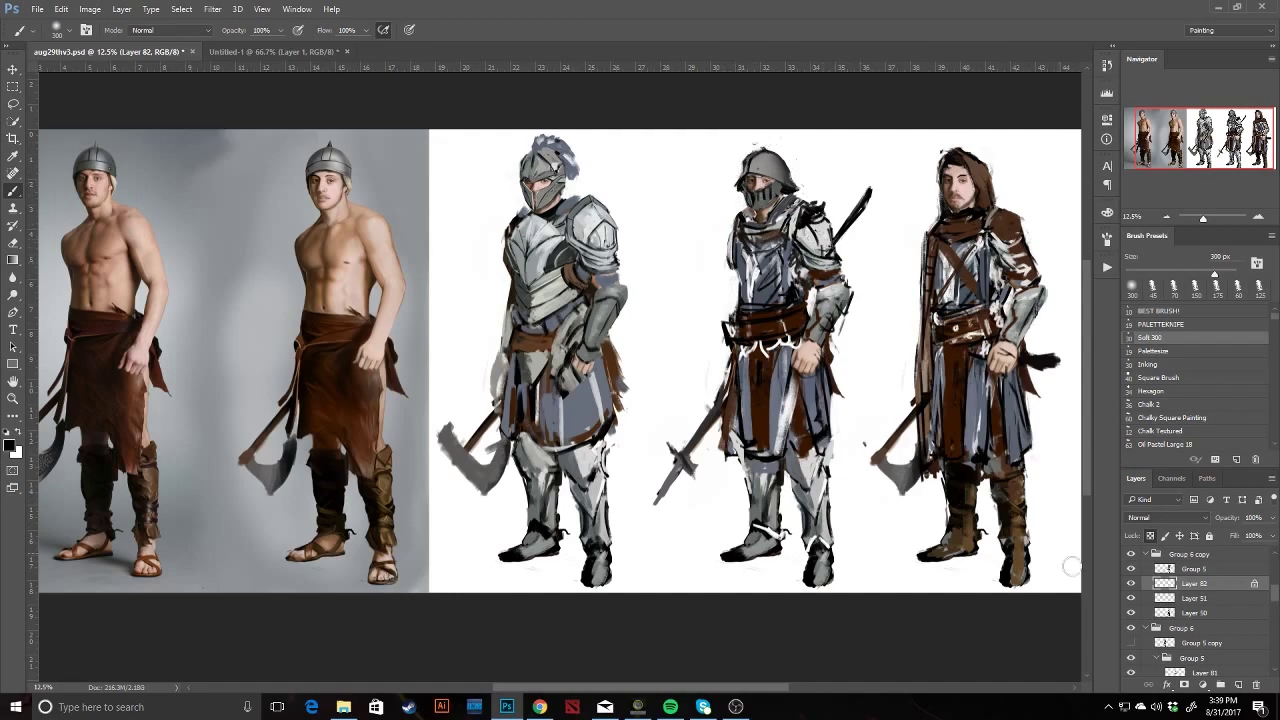
left_click(1131, 583)
left_click(1131, 583)
key("ctrl+space")
left_click(740, 164)
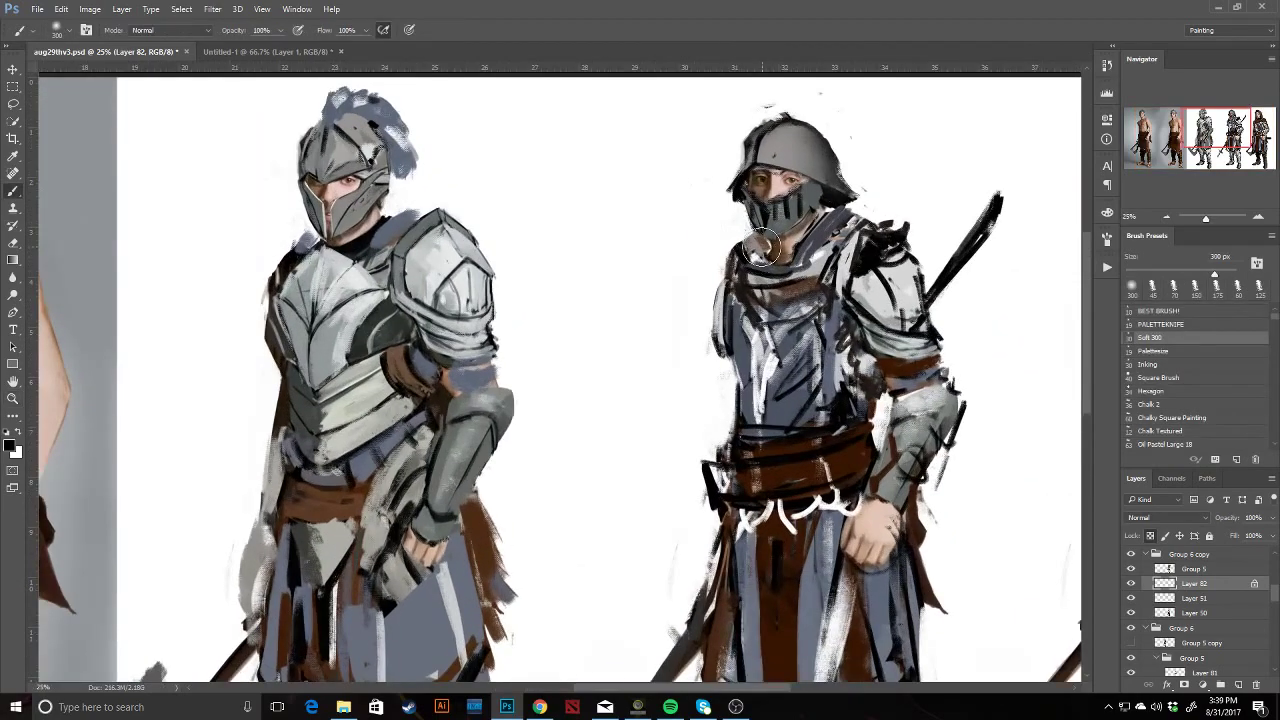
Touch up the mask with BEST BRUSH!, compare the layers' visibility, and unlock Layer 82's transparent pixels.
left_click(1155, 311)
left_click_drag(783, 198, 784, 208)
key("e")
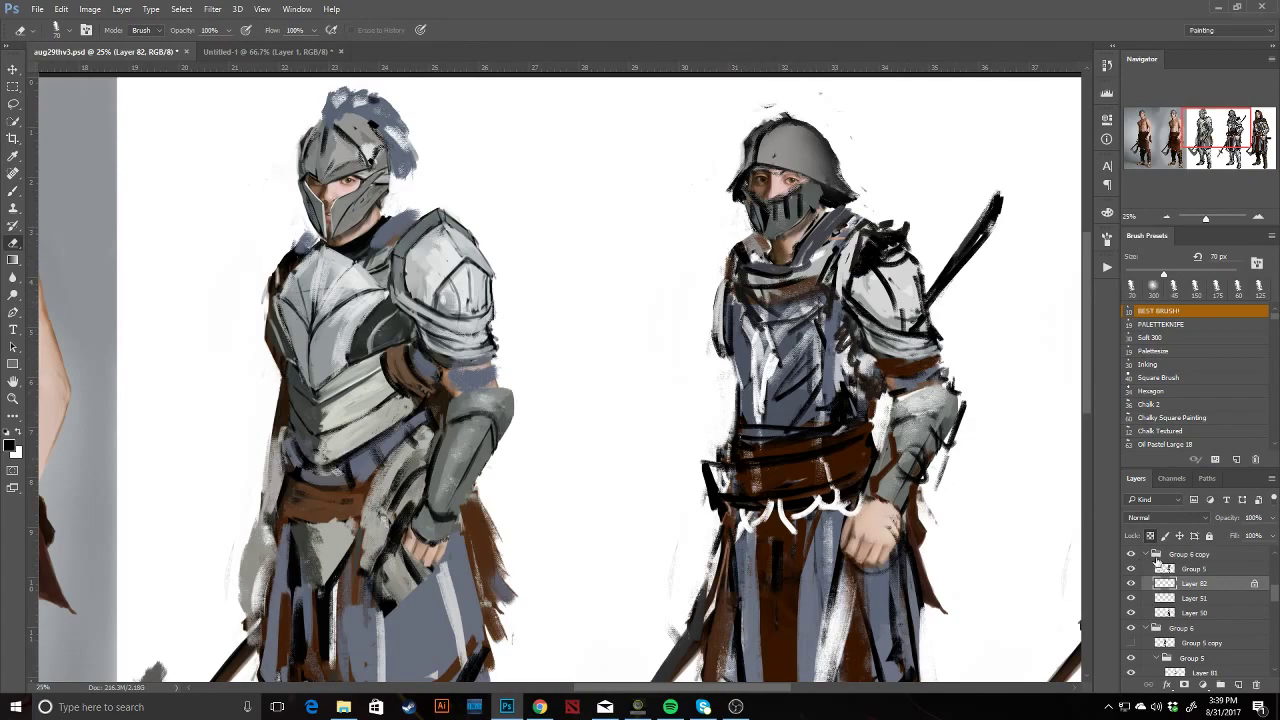
left_click(1131, 584)
left_click(1131, 584)
left_click(1131, 568)
left_click(1131, 568)
left_click(1185, 568)
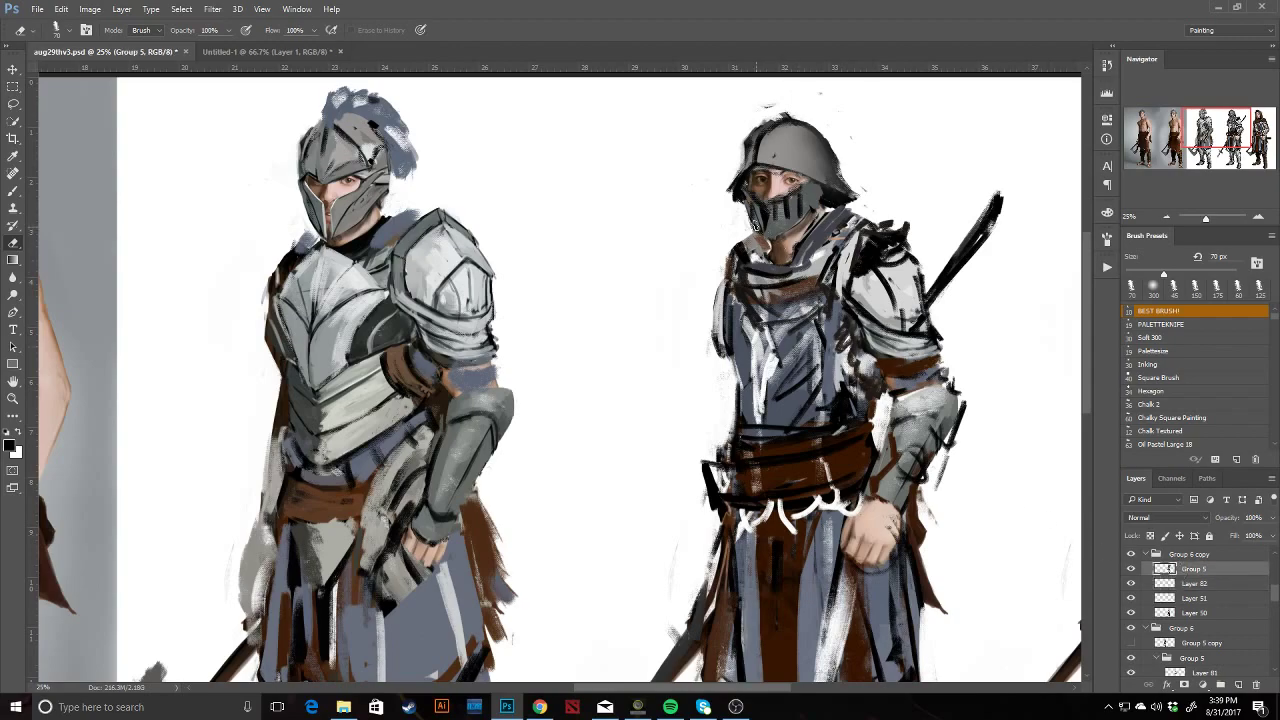
left_click(1200, 584)
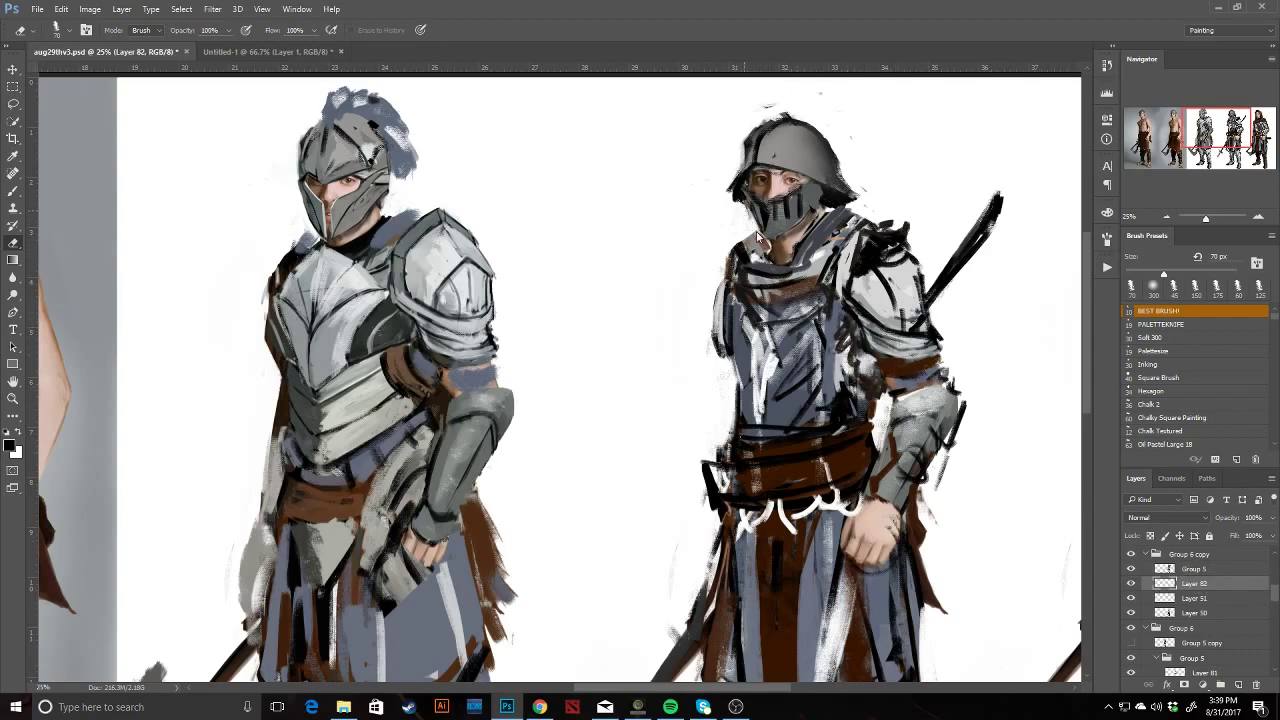
Cover the exposed neck below the middle knight's mask with sampled dark colours using the 100 px brush.
key("z")
left_click(812, 265, "alt")
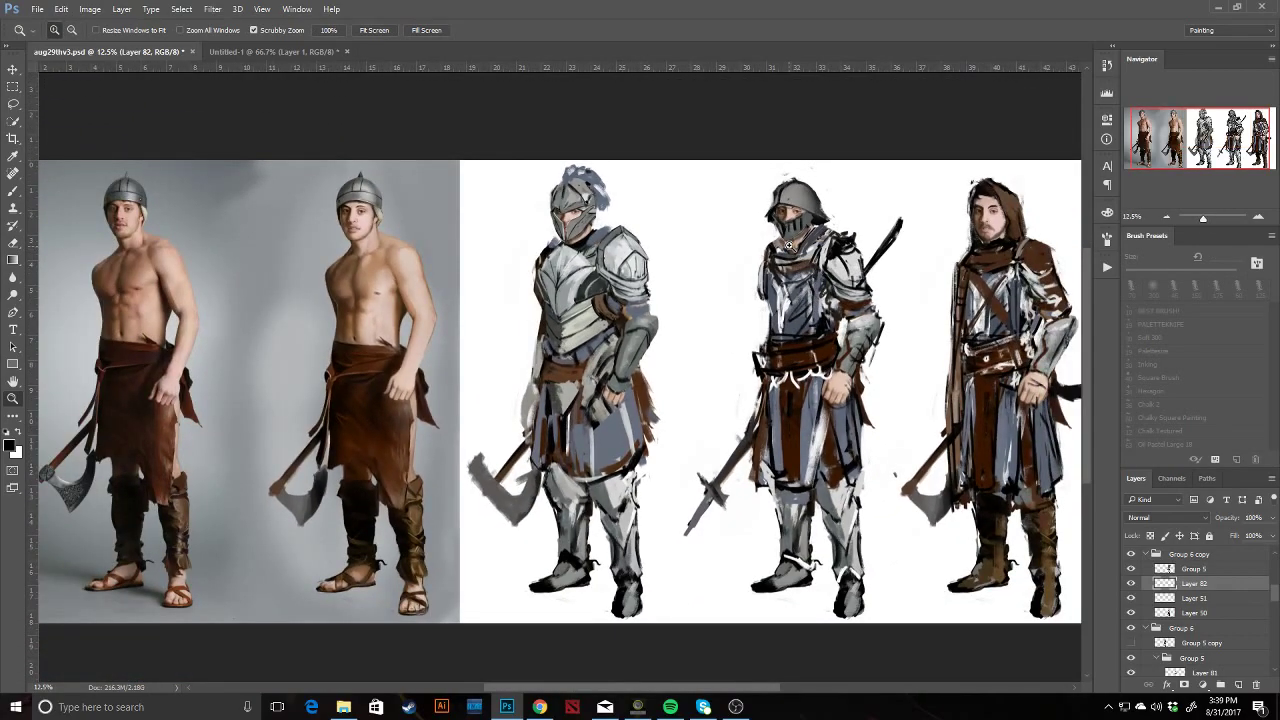
left_click(790, 248)
key("b")
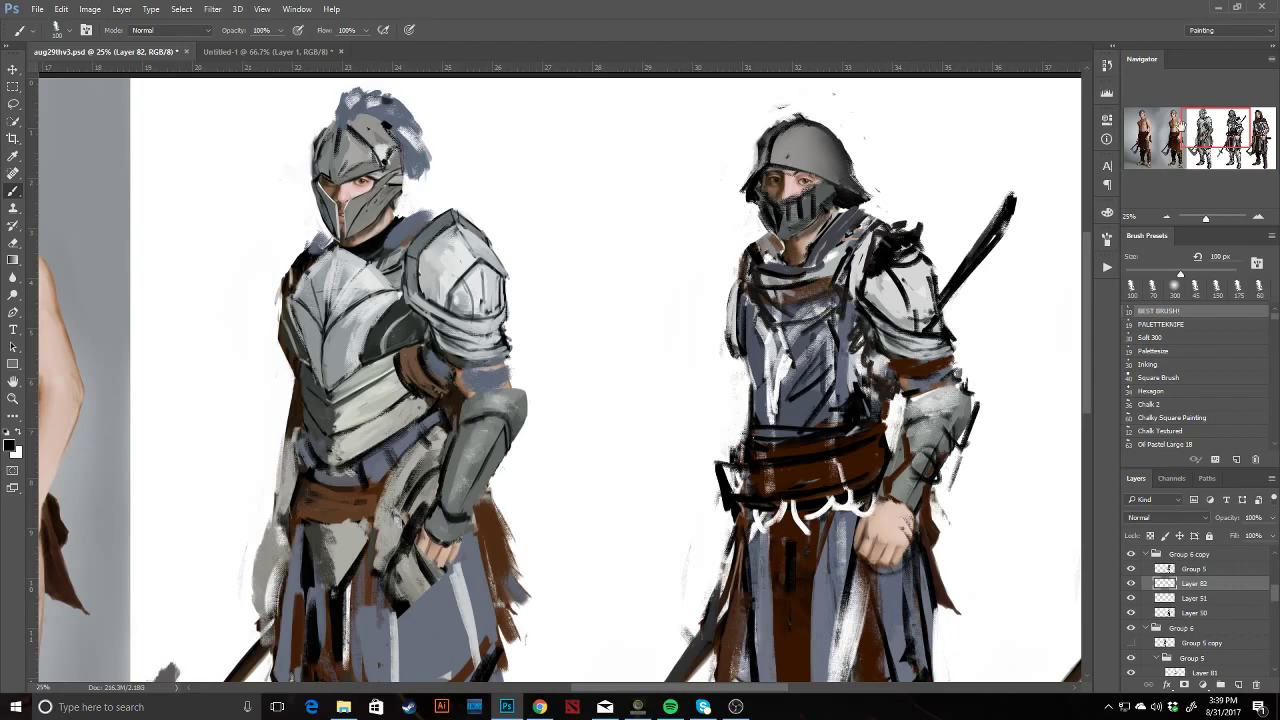
left_click_drag(1182, 126, 1181, 120)
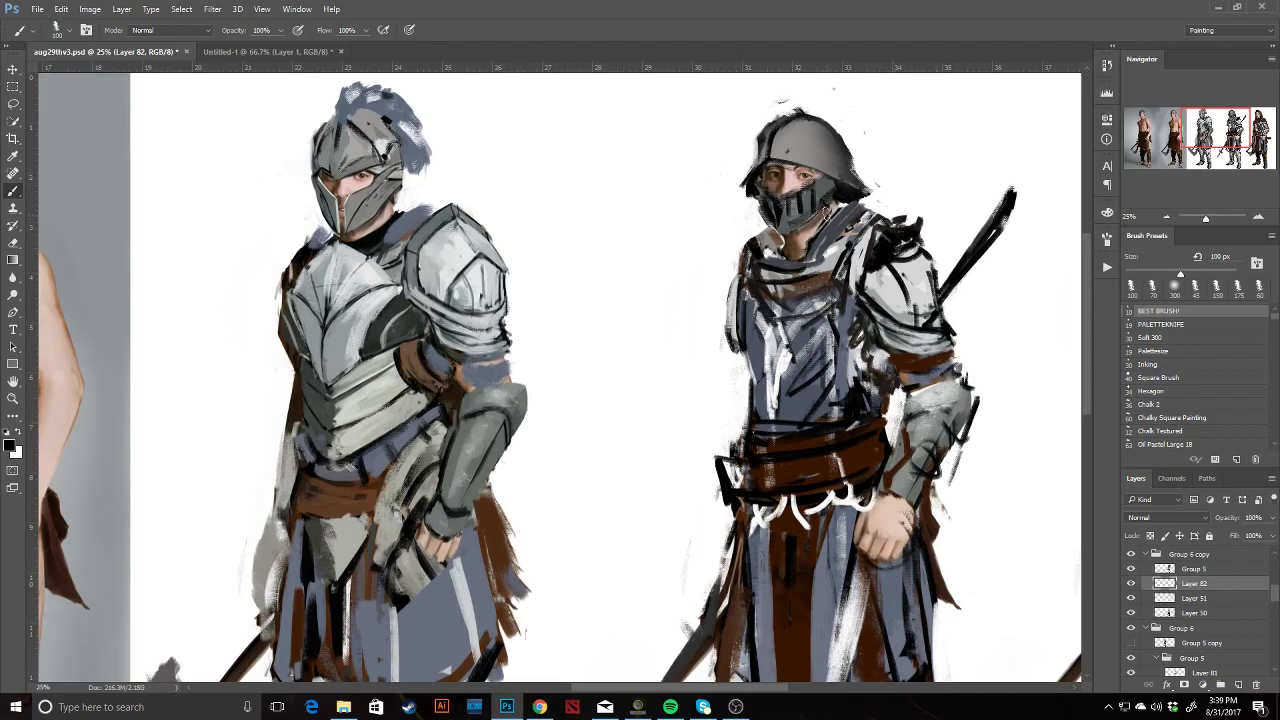
left_click(802, 240, "alt")
mouse_move(806, 228)
left_mouse_down()
mouse_move(788, 246)
mouse_move(813, 226)
mouse_move(800, 248)
mouse_move(784, 240)
left_mouse_up()
left_click(780, 271, "alt")
key("z")
left_click(851, 230, "alt")
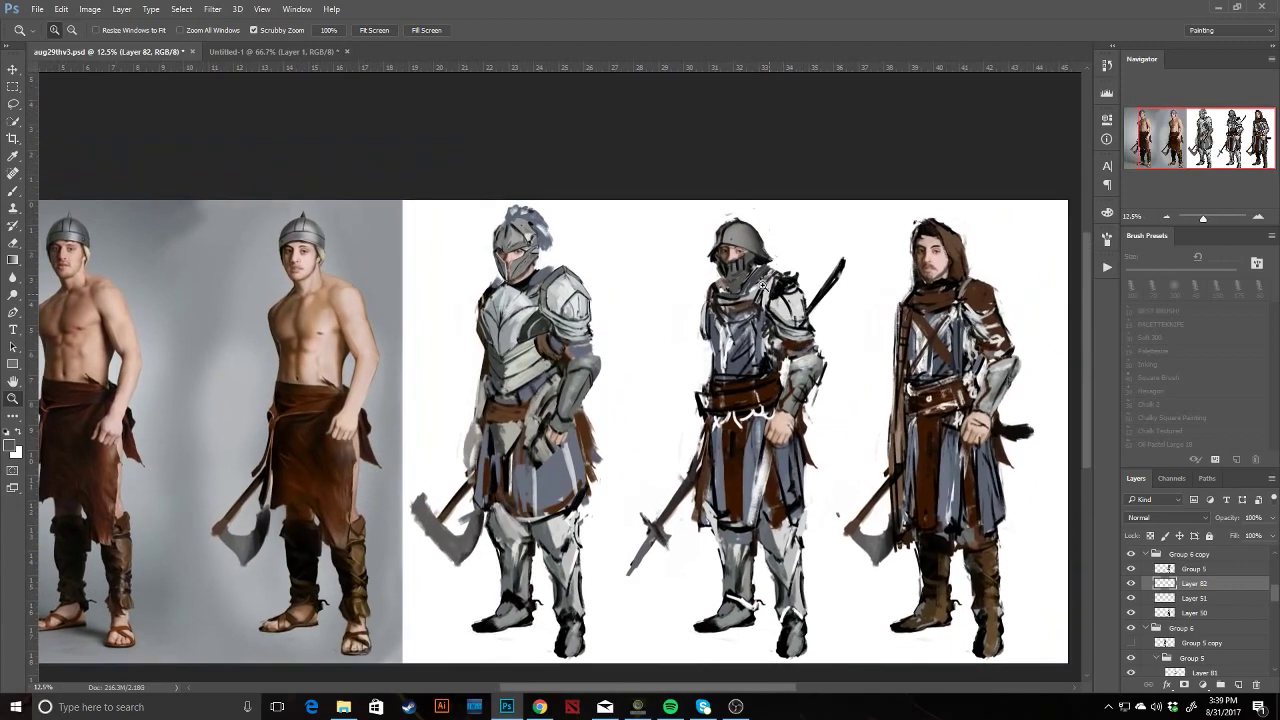
Paint a black shadow band over the middle knight's eyes and rework the helmet dome with sampled grey.
left_click(763, 285, "ctrl")
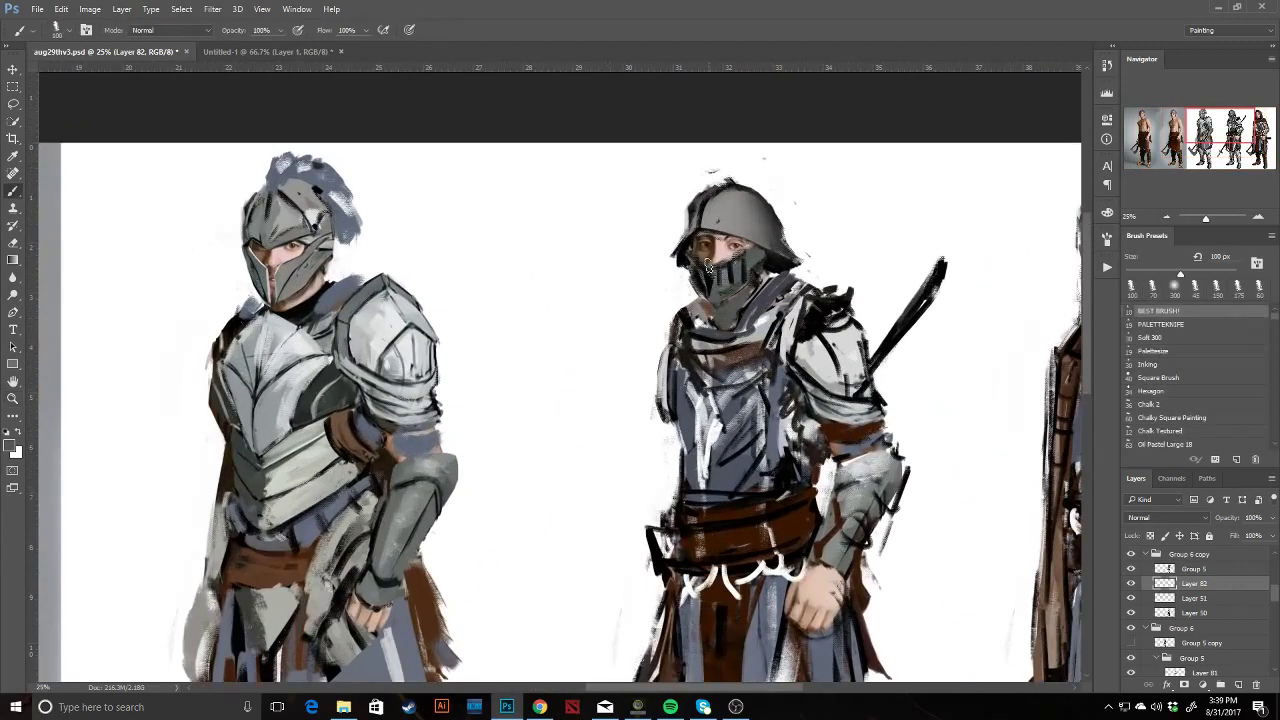
mouse_move(688, 243)
left_mouse_down()
mouse_move(743, 240)
mouse_move(720, 249)
mouse_move(748, 215)
mouse_move(704, 236)
mouse_move(746, 226)
mouse_move(710, 222)
mouse_move(748, 230)
mouse_move(708, 226)
mouse_move(681, 247)
left_mouse_up()
left_click(729, 224, "alt")
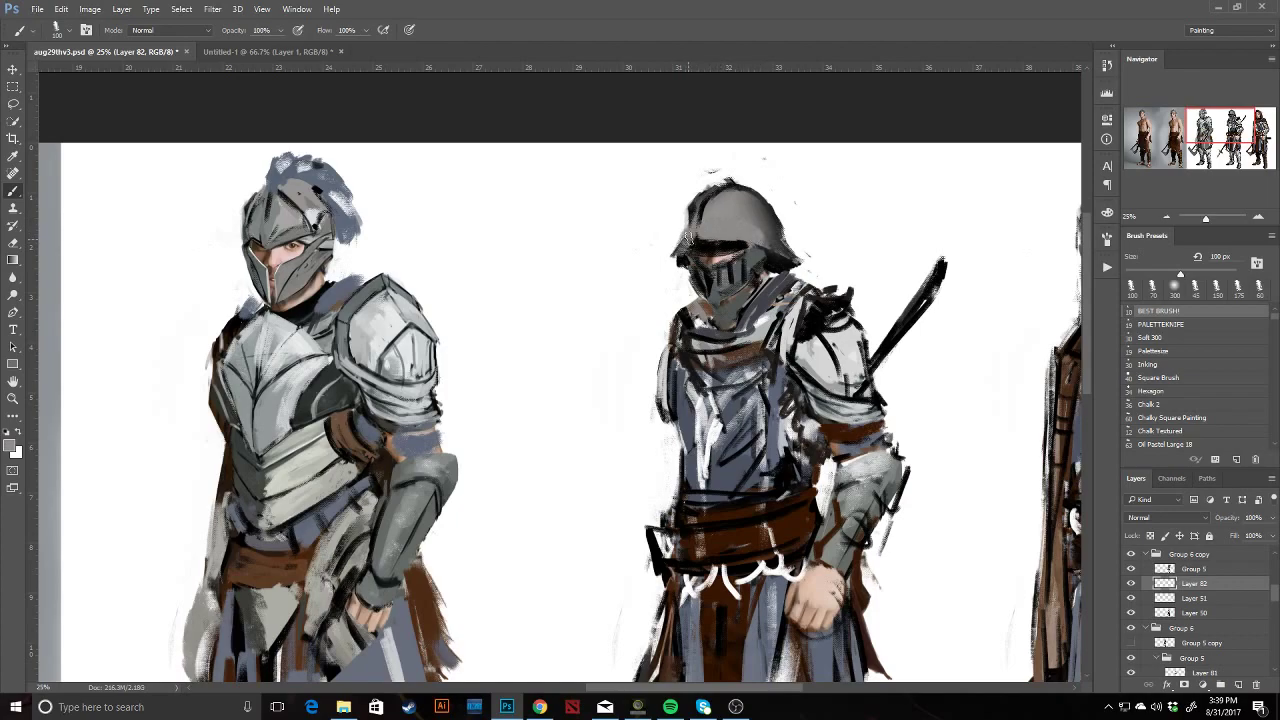
mouse_move(755, 222)
left_mouse_down()
mouse_move(770, 235)
mouse_move(758, 240)
mouse_move(746, 200)
mouse_move(671, 238)
mouse_move(711, 187)
left_mouse_up()
Reduce the brush to 25 px and add a black rivet and seam plus a white brow highlight to the helmet.
key("[")
key("[")
key("[")
key("[")
key("[")
key("[")
key("[")
key("[")
key("[")
key("[")
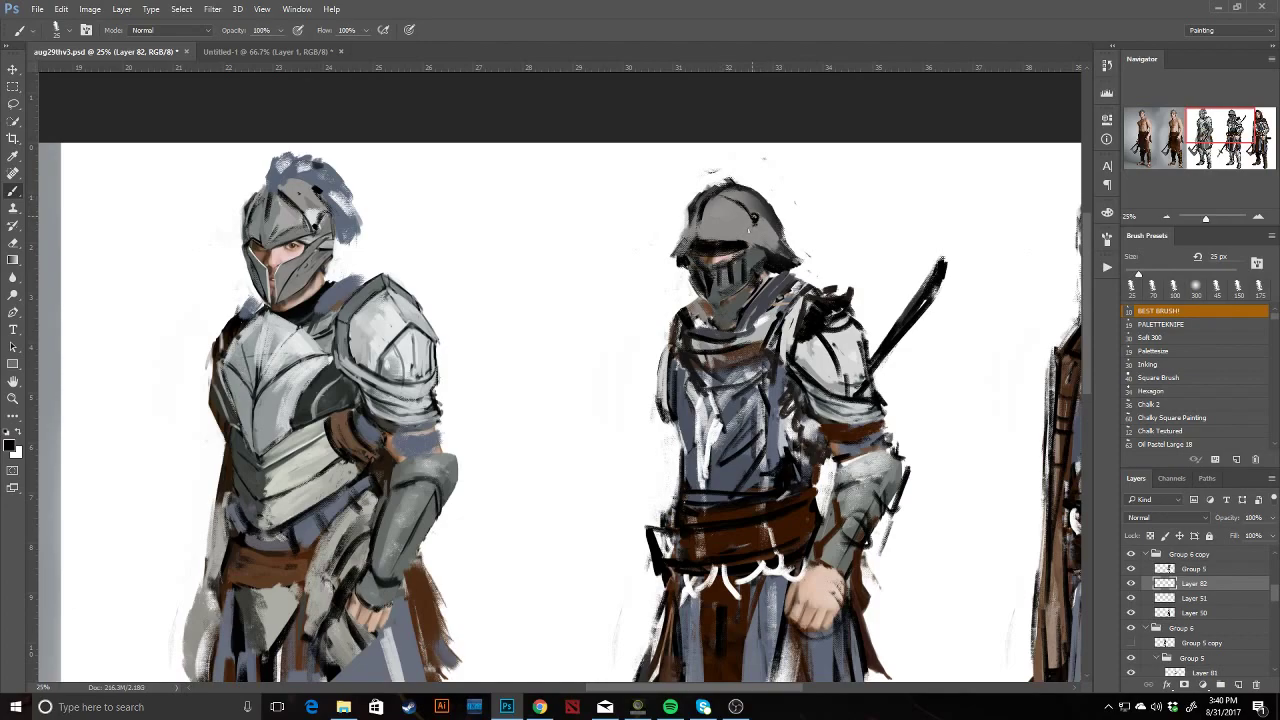
key("x")
left_click_drag(692, 250, 738, 248)
left_click(704, 231, "alt")
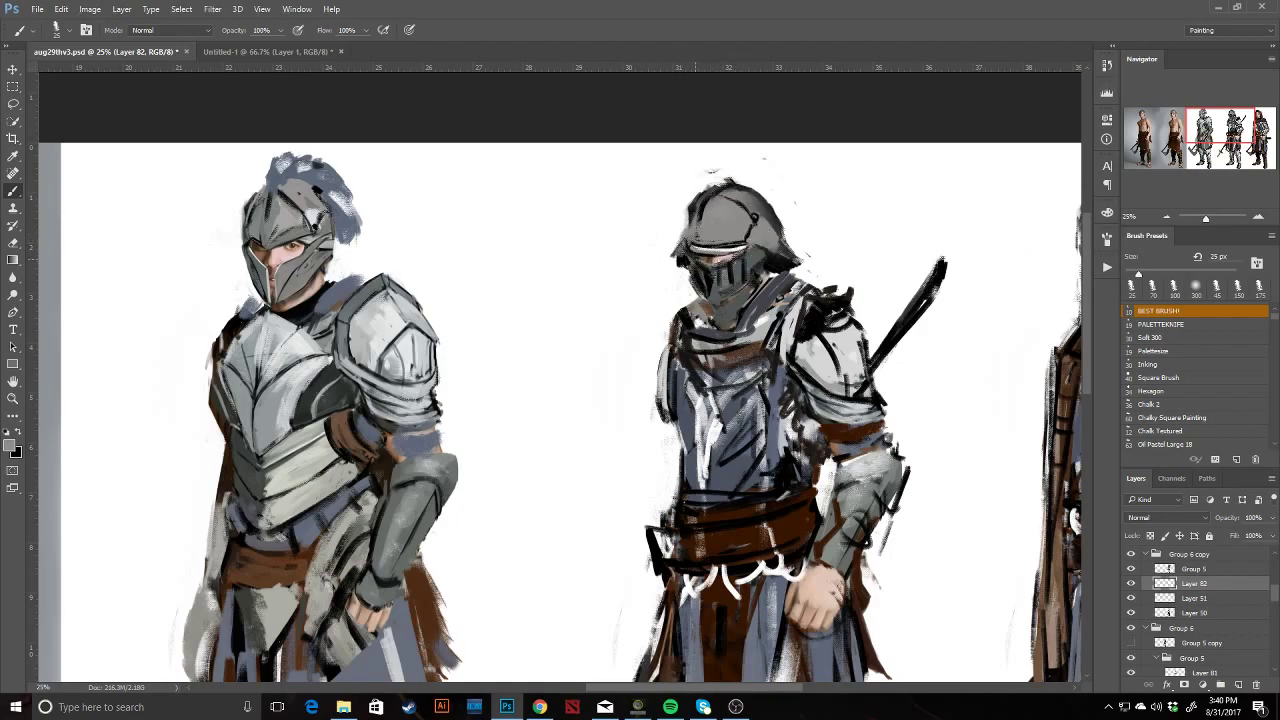
Define the helmet's brow and side rims with black lines and sampled grey strokes.
key("d")
left_click_drag(702, 252, 796, 252)
left_click_drag(778, 234, 798, 256)
left_click(772, 240, "alt")
left_click_drag(686, 222, 676, 249)
mouse_move(692, 204)
left_mouse_down()
mouse_move(678, 242)
mouse_move(696, 194)
mouse_move(688, 236)
left_mouse_up()
key("e")
key("b")
key("z")
left_click(762, 214, "alt")
left_click(780, 216, "alt")
left_click(786, 221)
key("b")
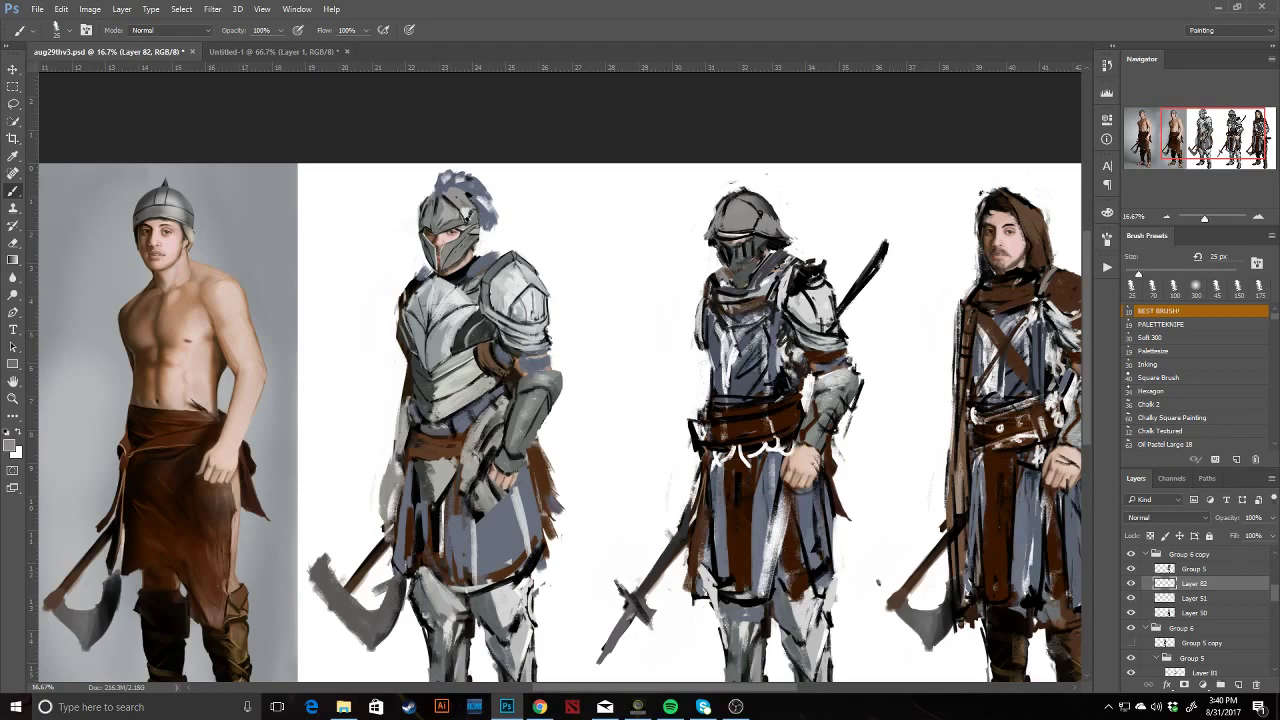
Paint over the helmet's white brow highlight with black and sampled grey using the 40 px brush.
key("alt+Tab")
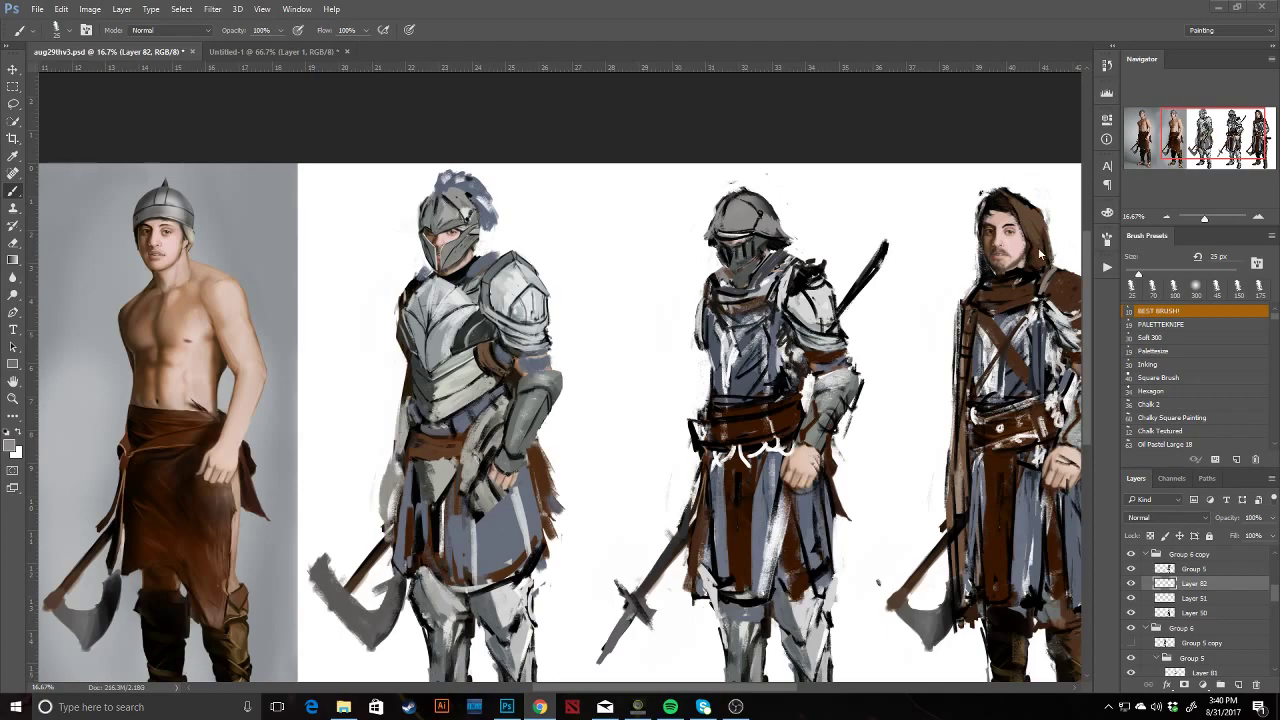
key("alt+Tab")
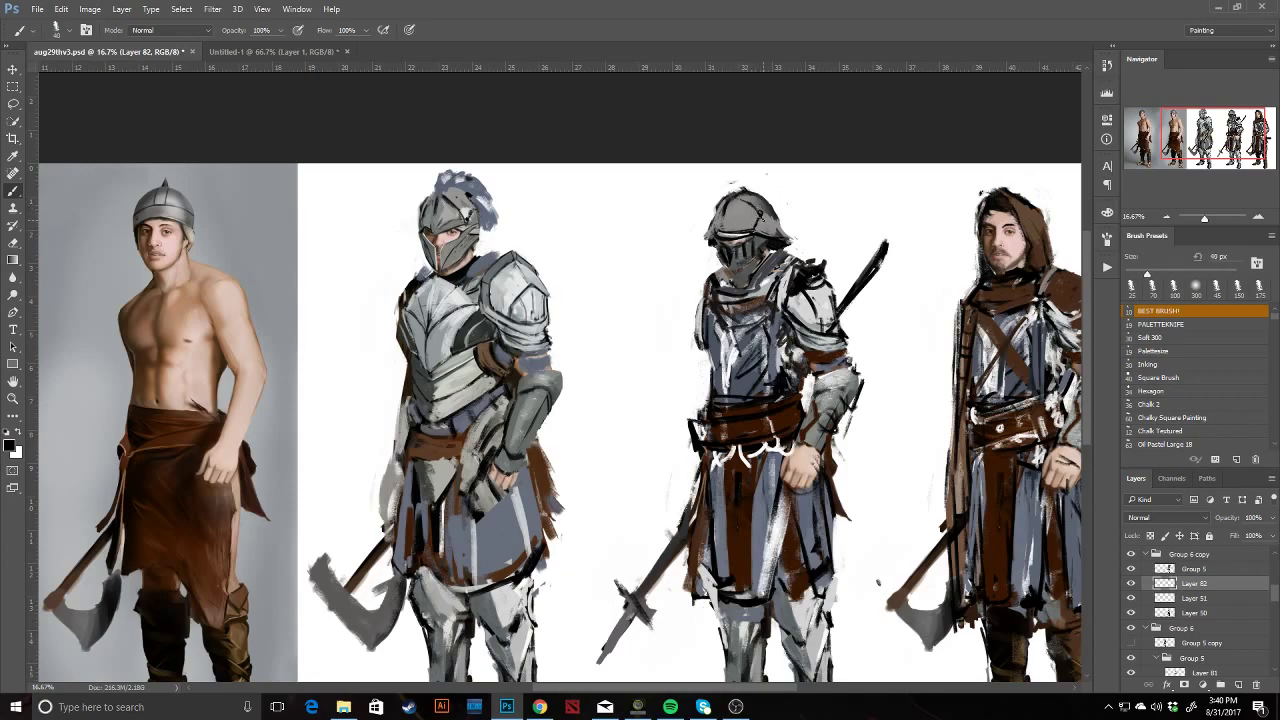
key("x")
key("x")
key("x")
left_click_drag(717, 237, 741, 236)
left_click(731, 236, "alt")
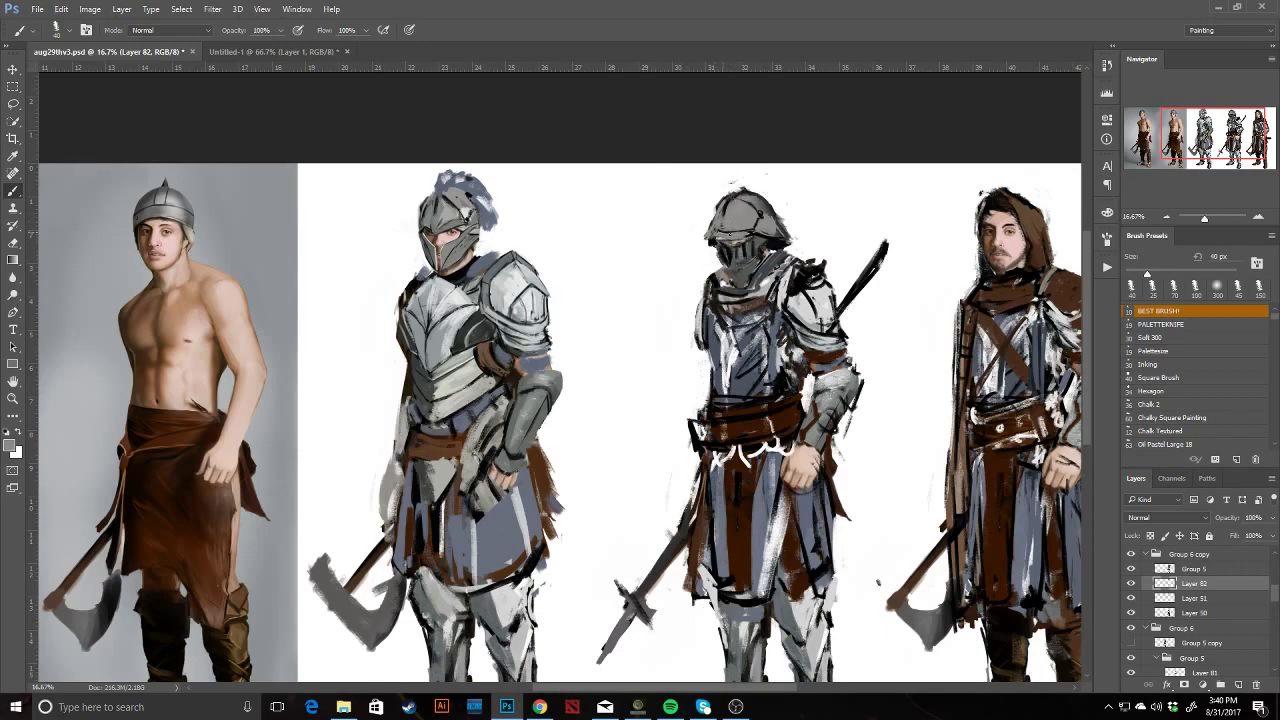
Flip the canvas horizontally back and frame the three armoured figures at 16.67% zoom.
key("z")
left_click(785, 275, "alt")
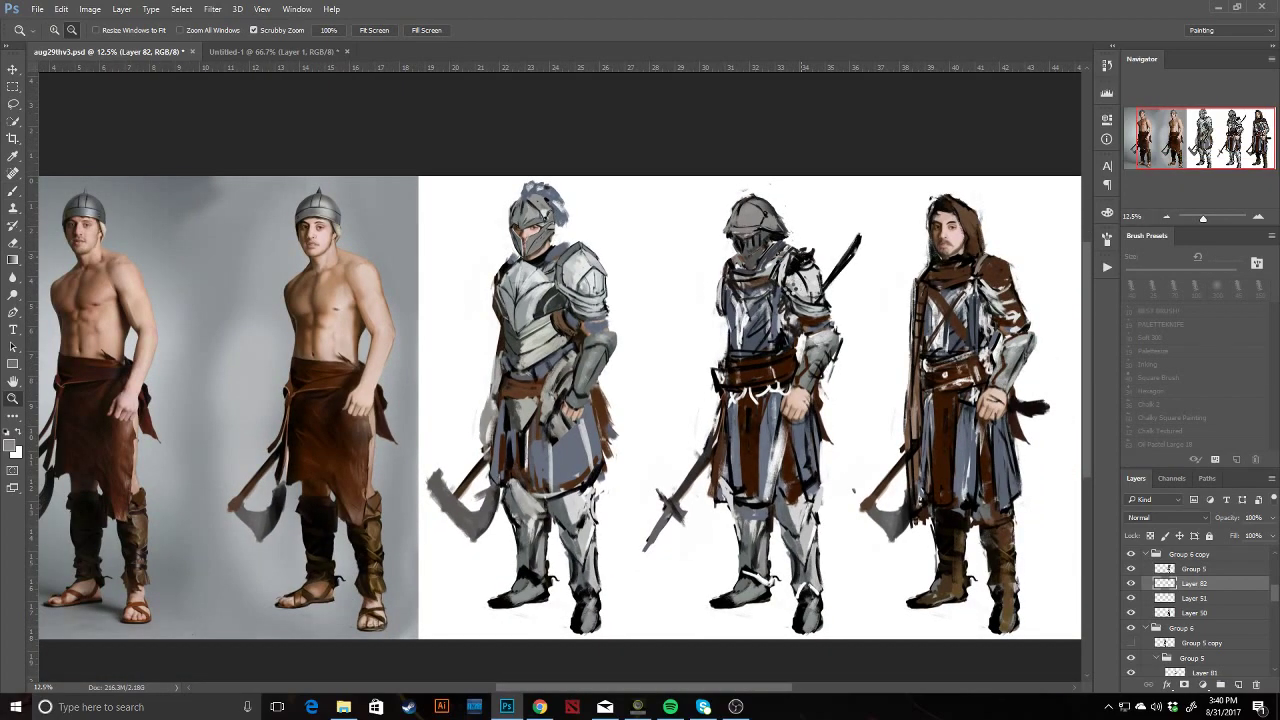
key("ctrl+shift+h")
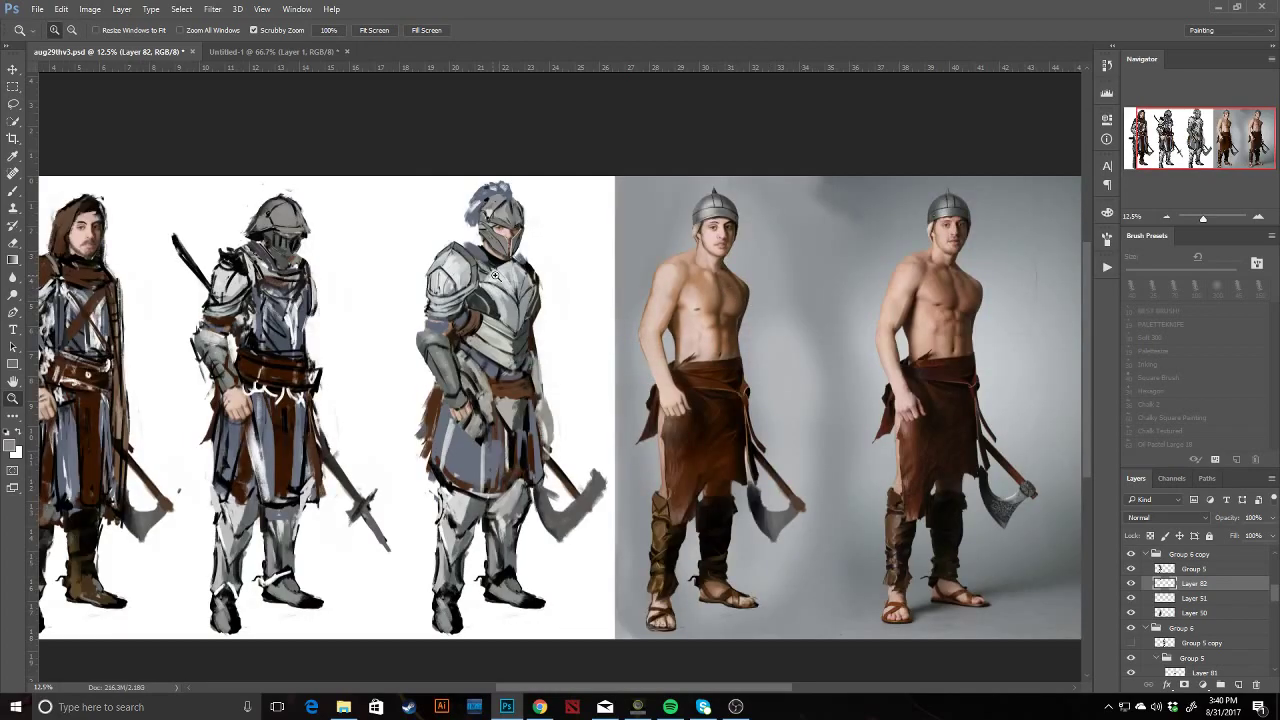
left_click(496, 276)
left_click_drag(514, 262, 849, 311)
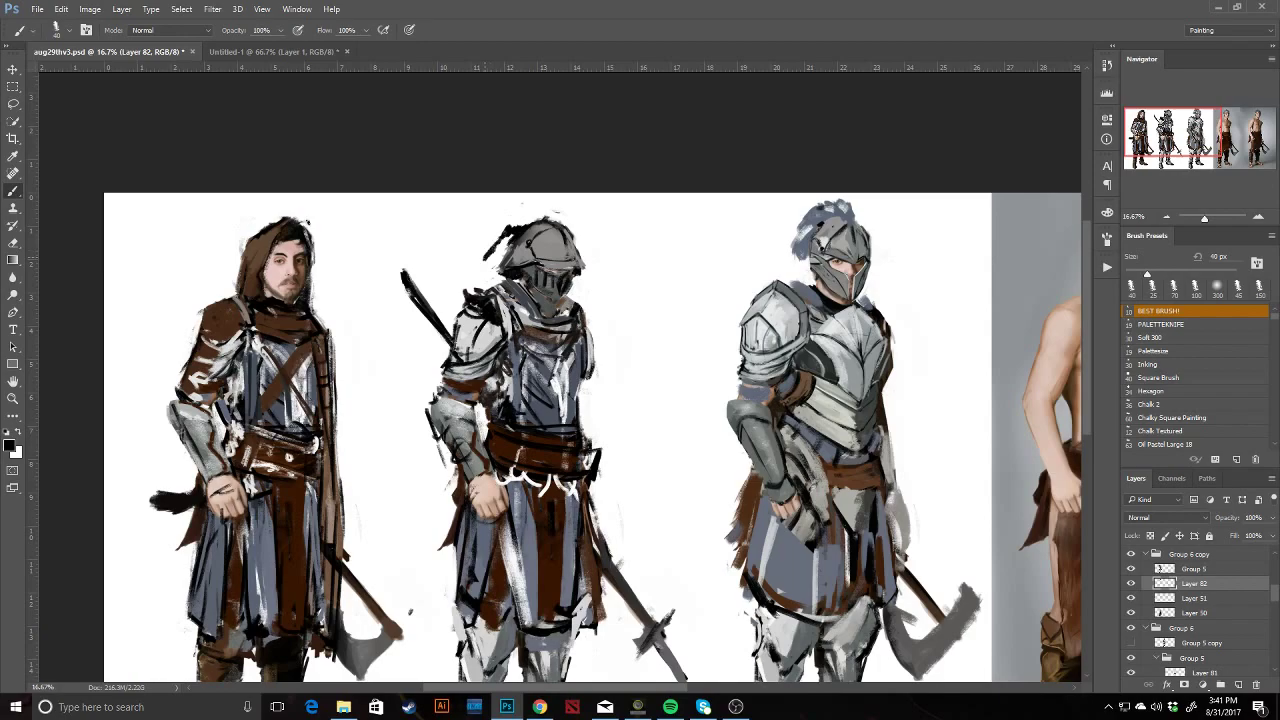
Try to paint a black plume over the top and back of the middle knight's helmet.
key("ctrl+alt+z")
left_click_drag(519, 215, 525, 231)
key("ctrl+z")
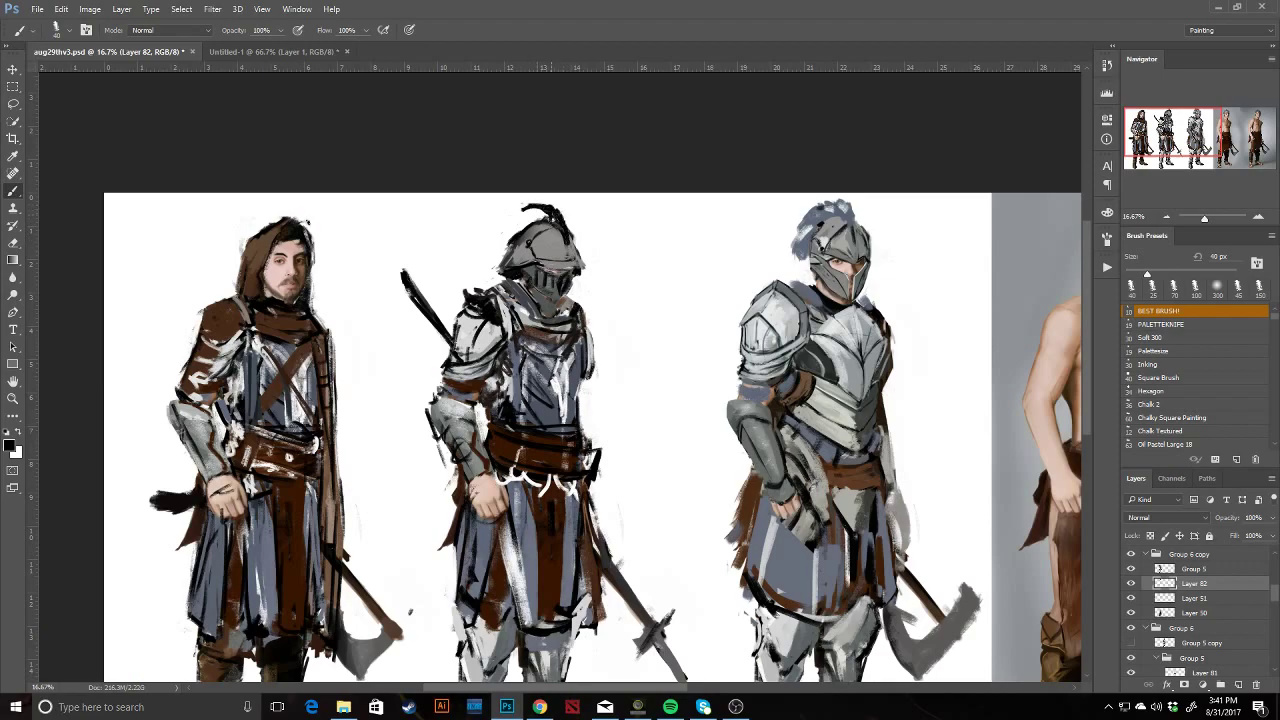
left_click_drag(530, 212, 506, 242)
key("ctrl+alt+z")
key("ctrl+alt+z")
key("ctrl+alt+z")
Add a small black spike to the top of the middle knight's helmet and clean up with the 70 px eraser.
mouse_move(564, 234)
left_mouse_down()
mouse_move(560, 222)
mouse_move(569, 253)
left_mouse_up()
key("e")
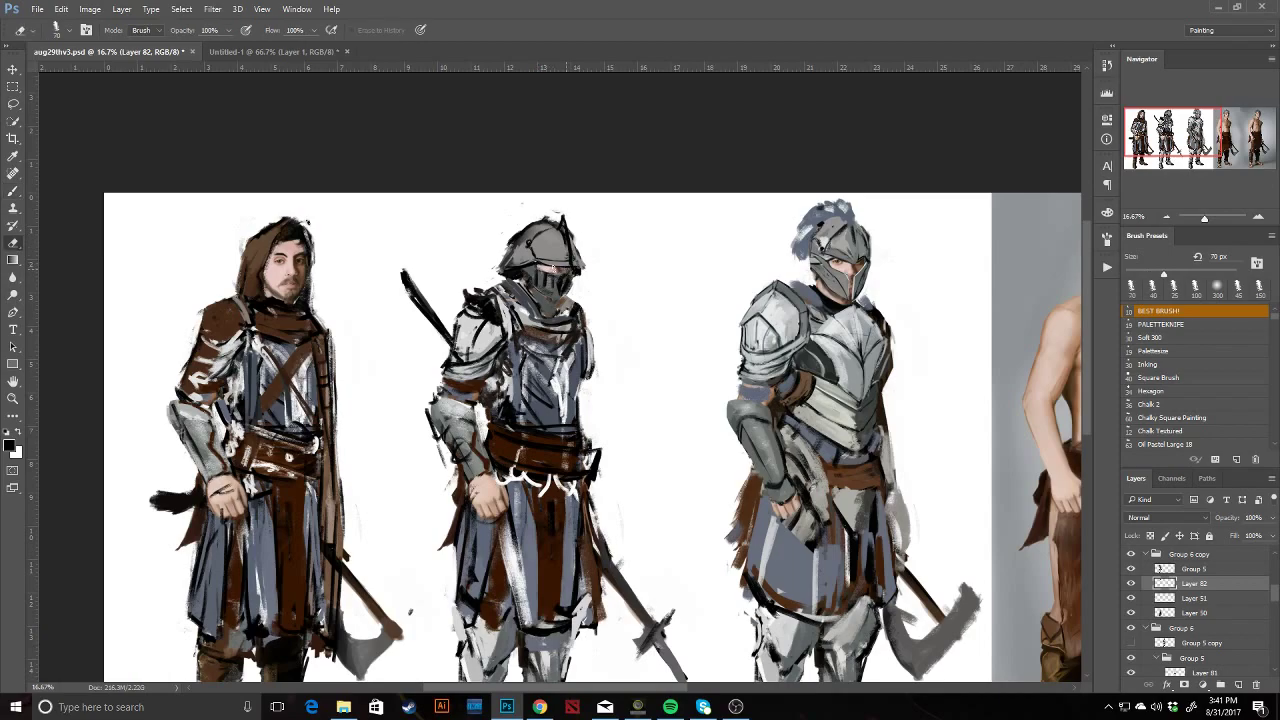
left_click_drag(609, 286, 680, 195)
key("v")
key("z")
left_click(688, 216, "alt")
left_click(633, 243)
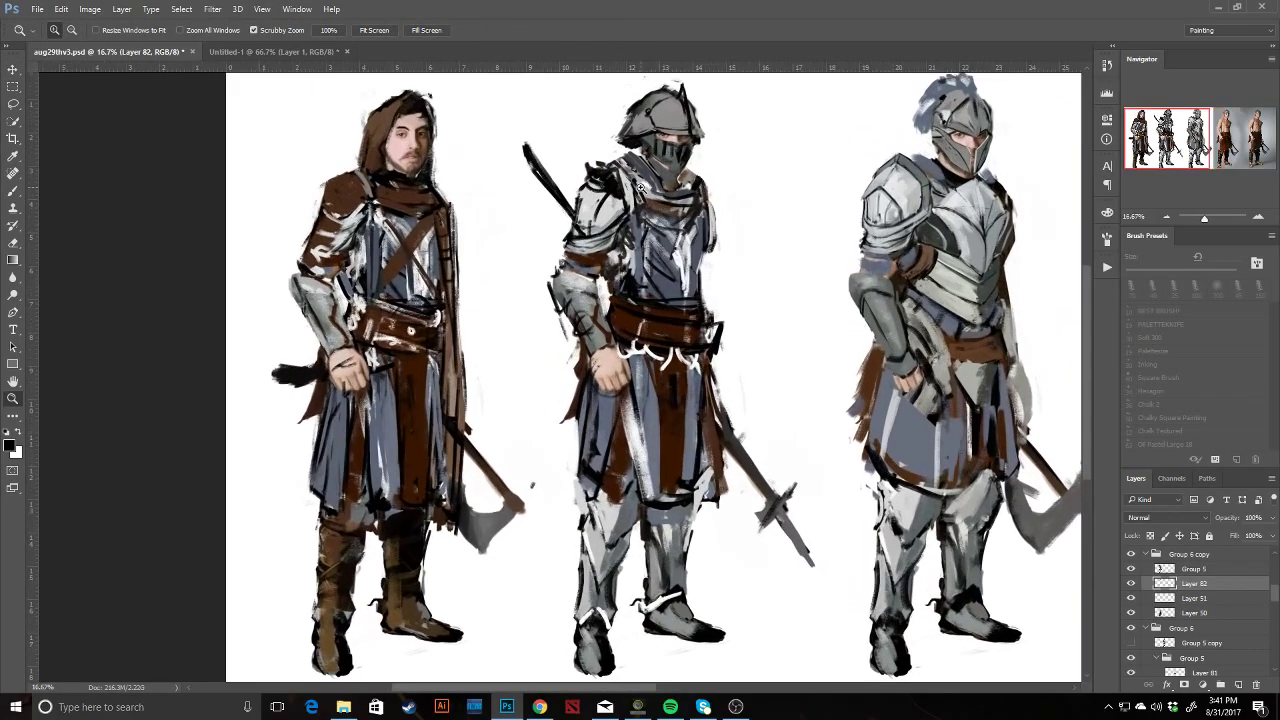
Touch up the middle knight's helmet with the black 40 px brush.
left_click(647, 195)
key("b")
mouse_move(650, 130)
left_mouse_down()
mouse_move(660, 212)
mouse_move(627, 170)
mouse_move(619, 182)
left_mouse_up()
key("e")
key("z")
left_click(728, 166, "alt")
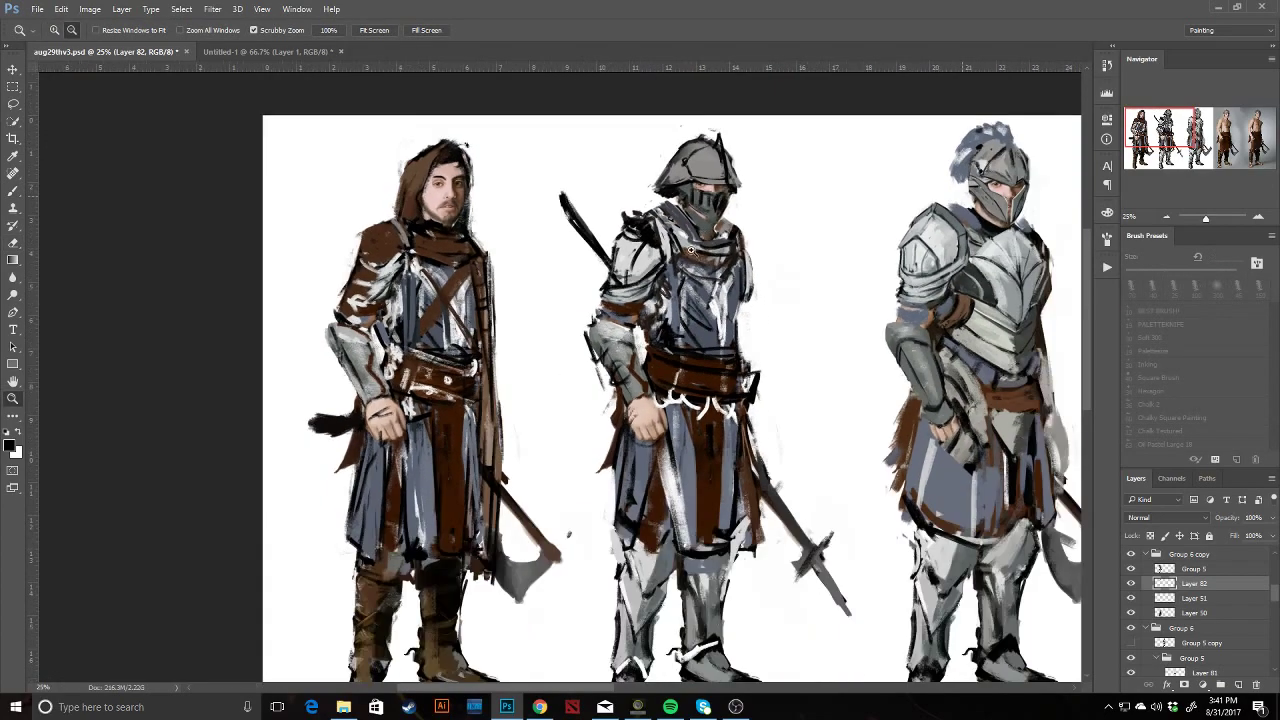
left_click(709, 282, "alt")
mouse_move(726, 280)
left_mouse_down()
mouse_move(639, 257)
mouse_move(504, 268)
left_mouse_up()
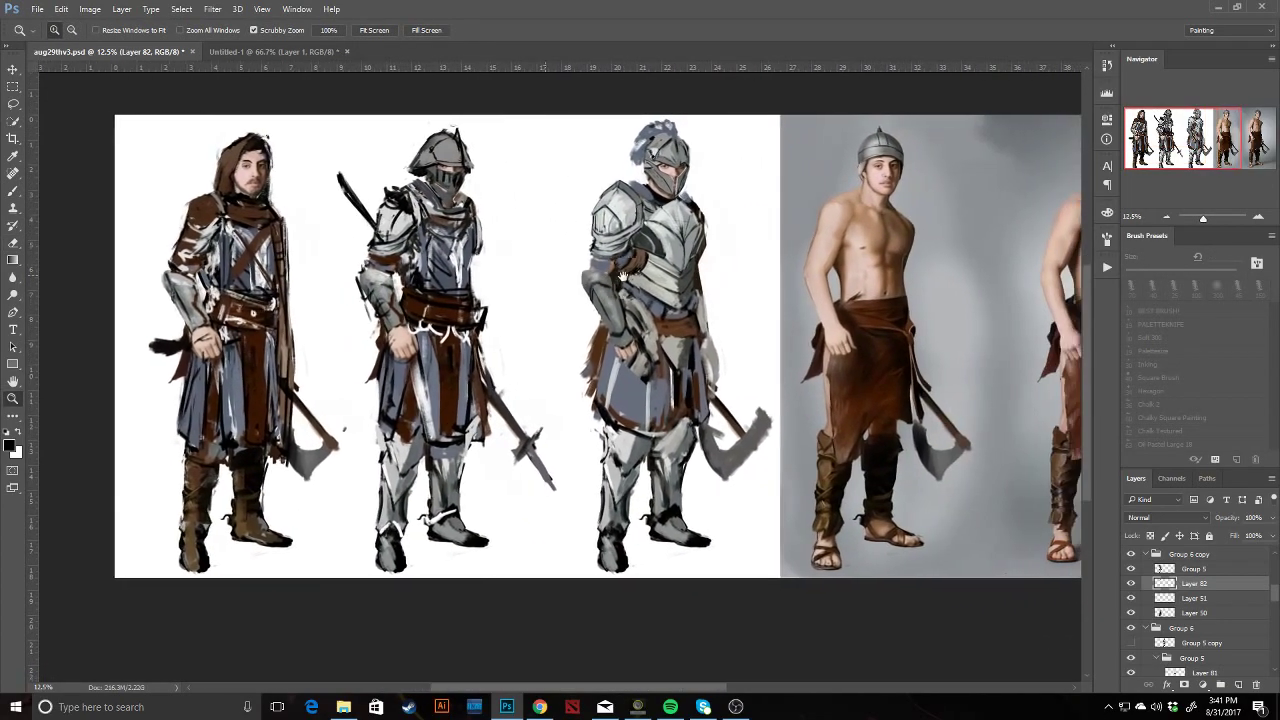
Select the middle knight's Group 5 layer and try to shift it slightly.
key("e")
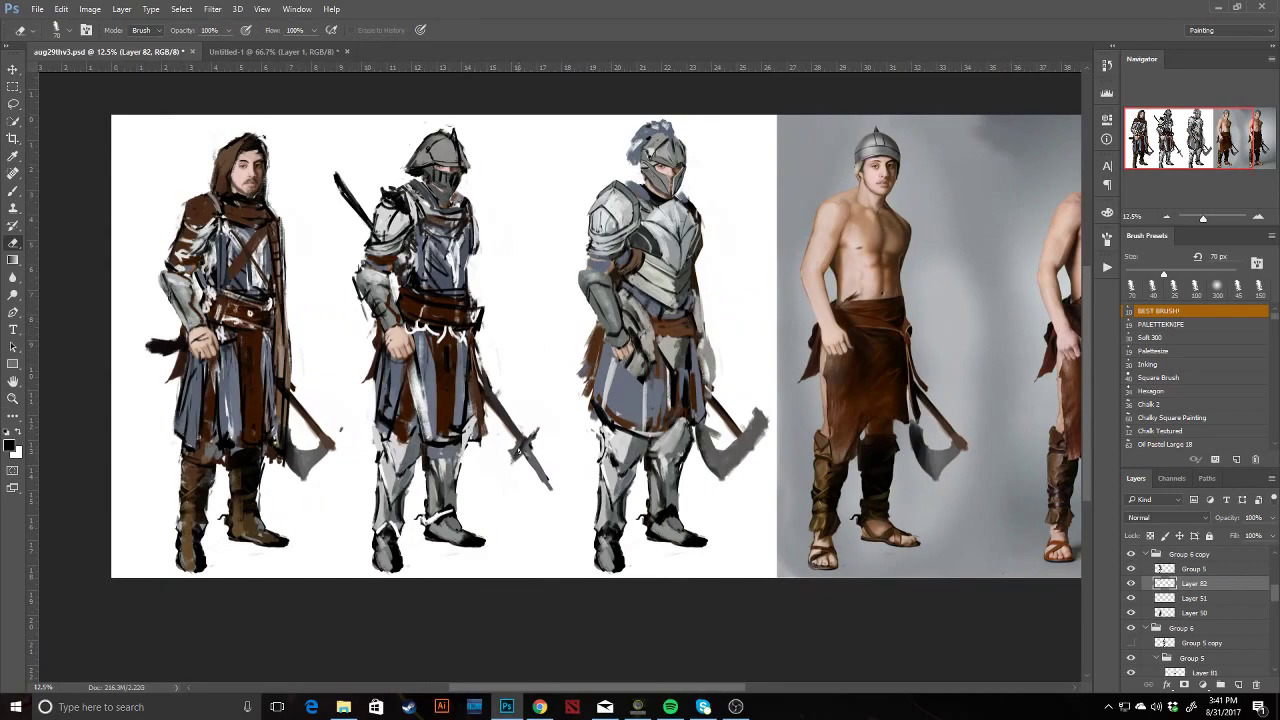
left_click(511, 451, "ctrl")
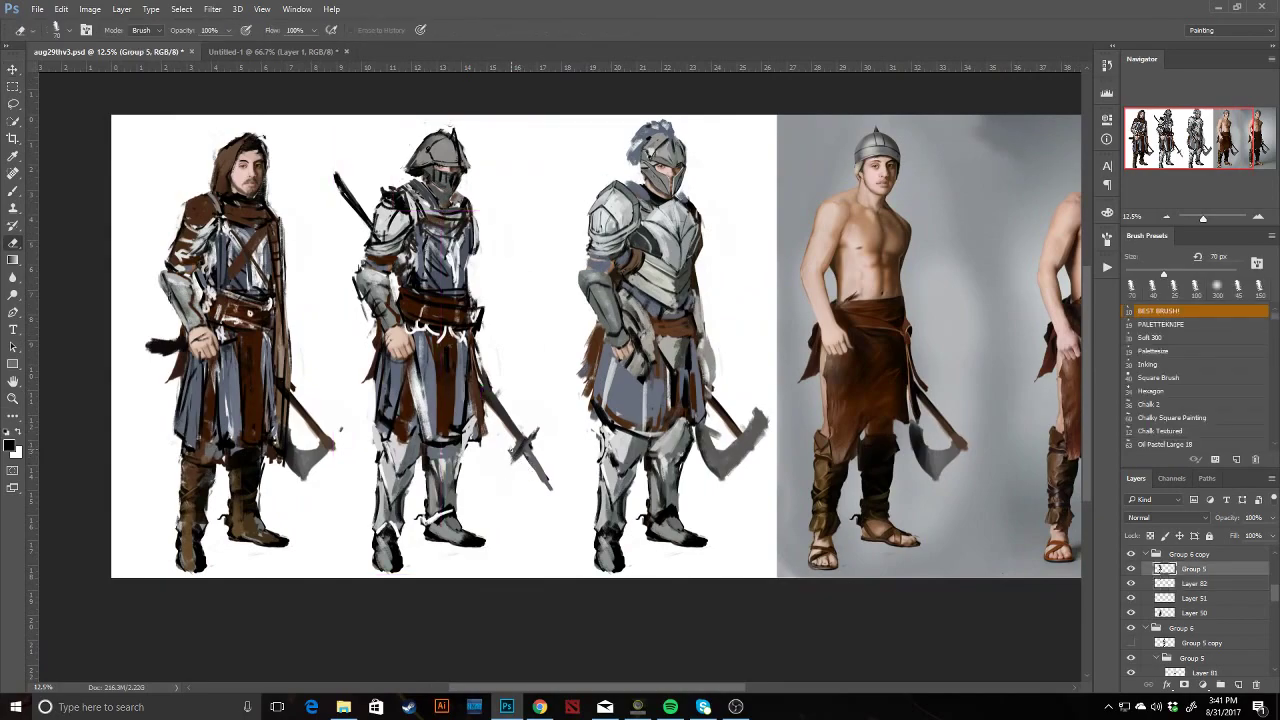
key("b")
mouse_move(514, 280)
left_mouse_down()
mouse_move(580, 286)
mouse_move(598, 321)
left_mouse_up()
key("e")
scroll(504, 192, "up", 2)
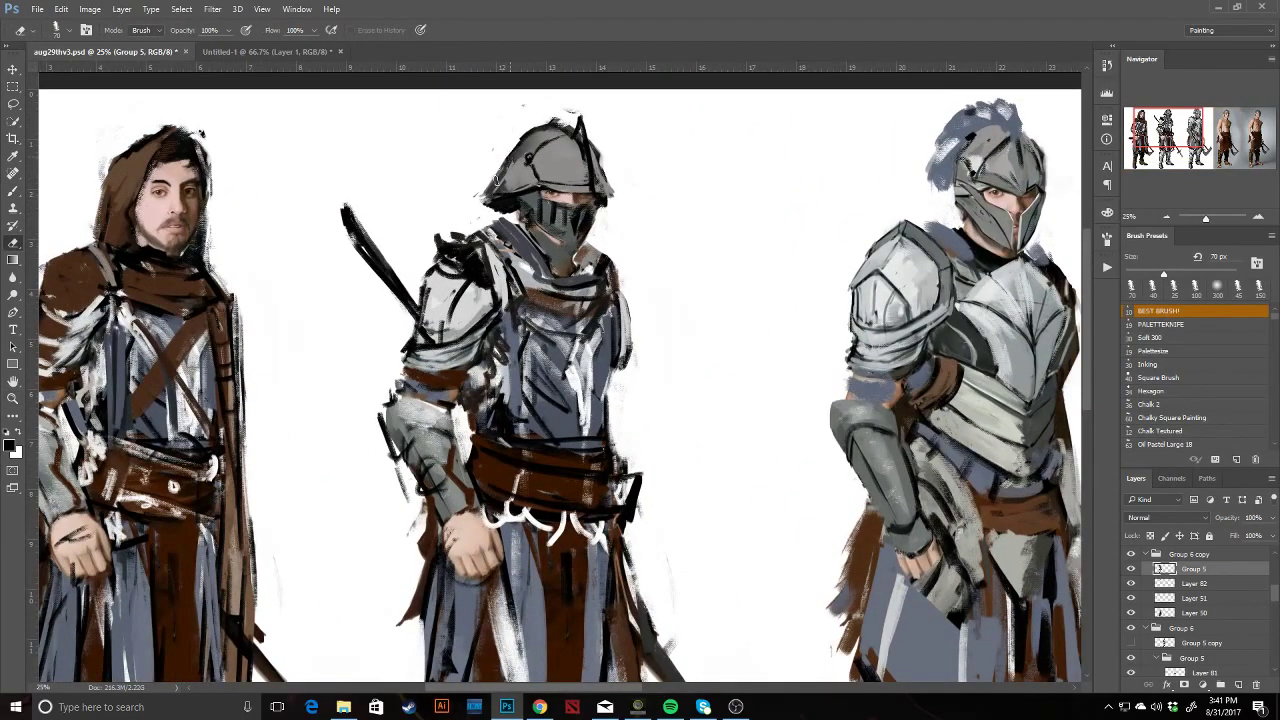
key("v")
left_click_drag(549, 232, 577, 227)
key("ctrl+z")
mouse_move(545, 300)
left_mouse_down()
mouse_move(178, 369)
mouse_move(587, 350)
left_mouse_up()
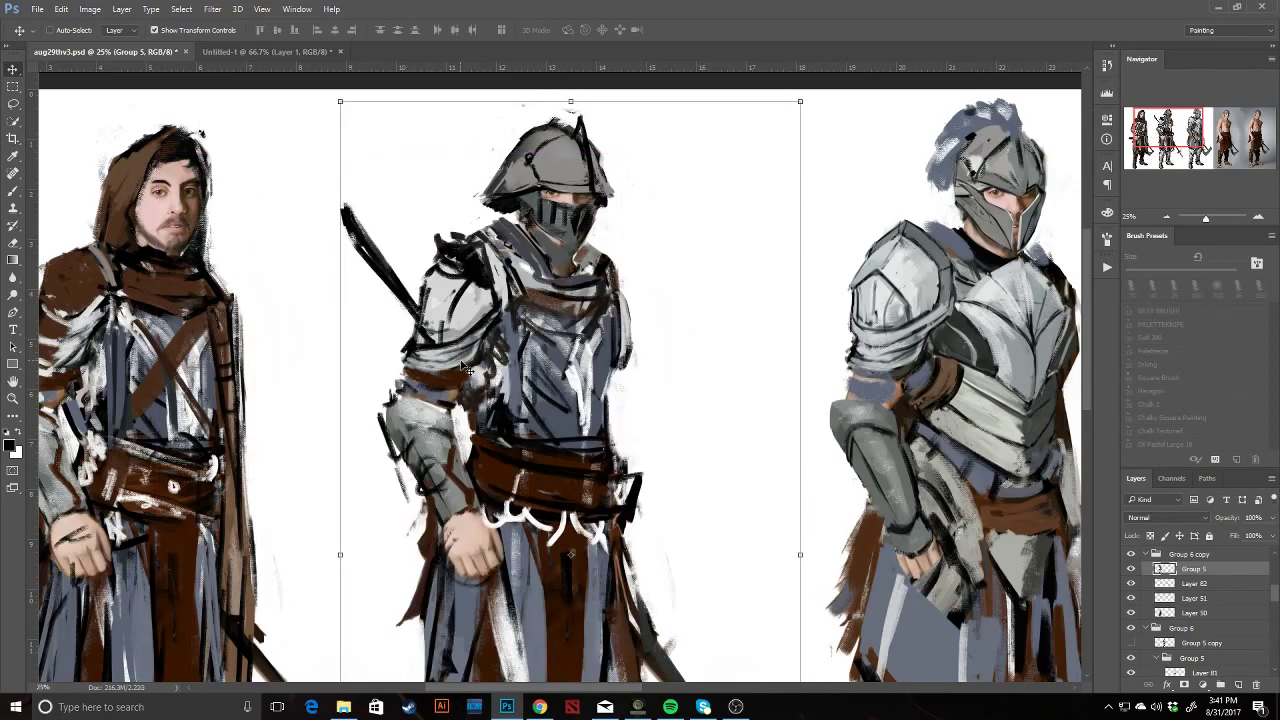
Sample grey from the middle knight's forearm armour as the brush colour.
key("z")
left_click(486, 343, "alt")
left_click(488, 358)
key("b")
key("x")
left_click(437, 368, "alt")
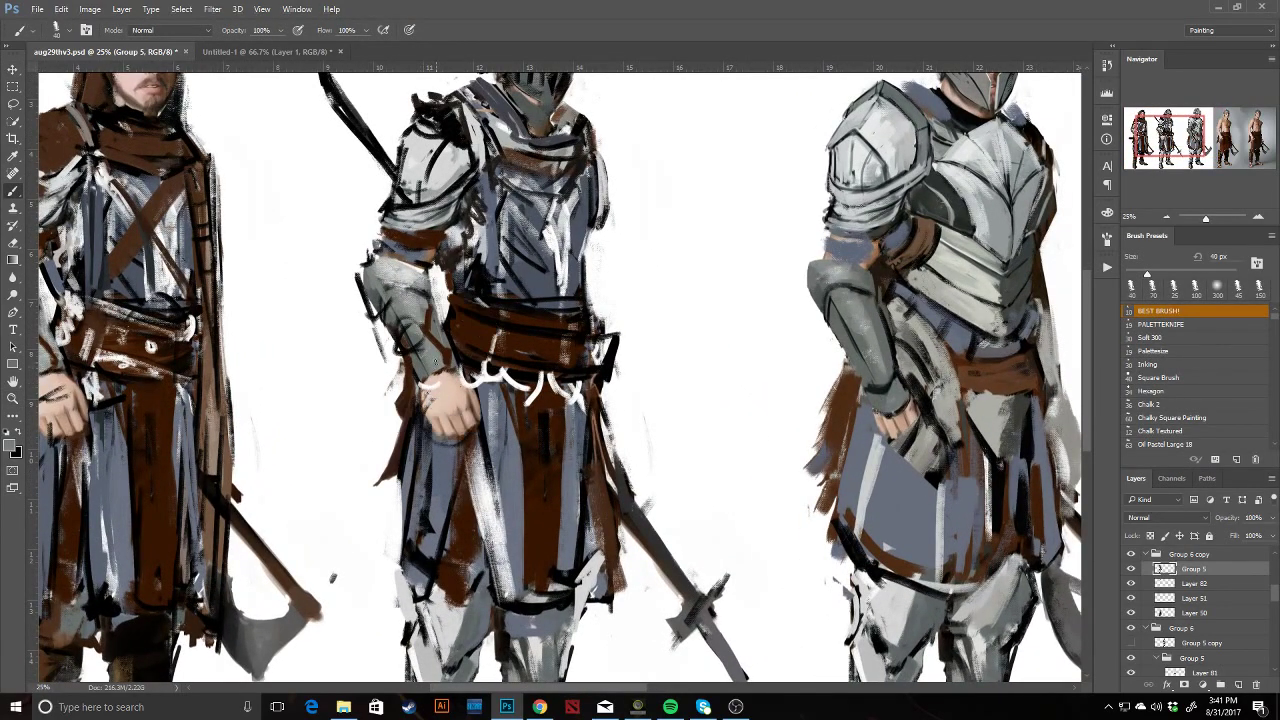
key("z")
left_click(481, 362, "alt")
left_click(480, 362, "alt")
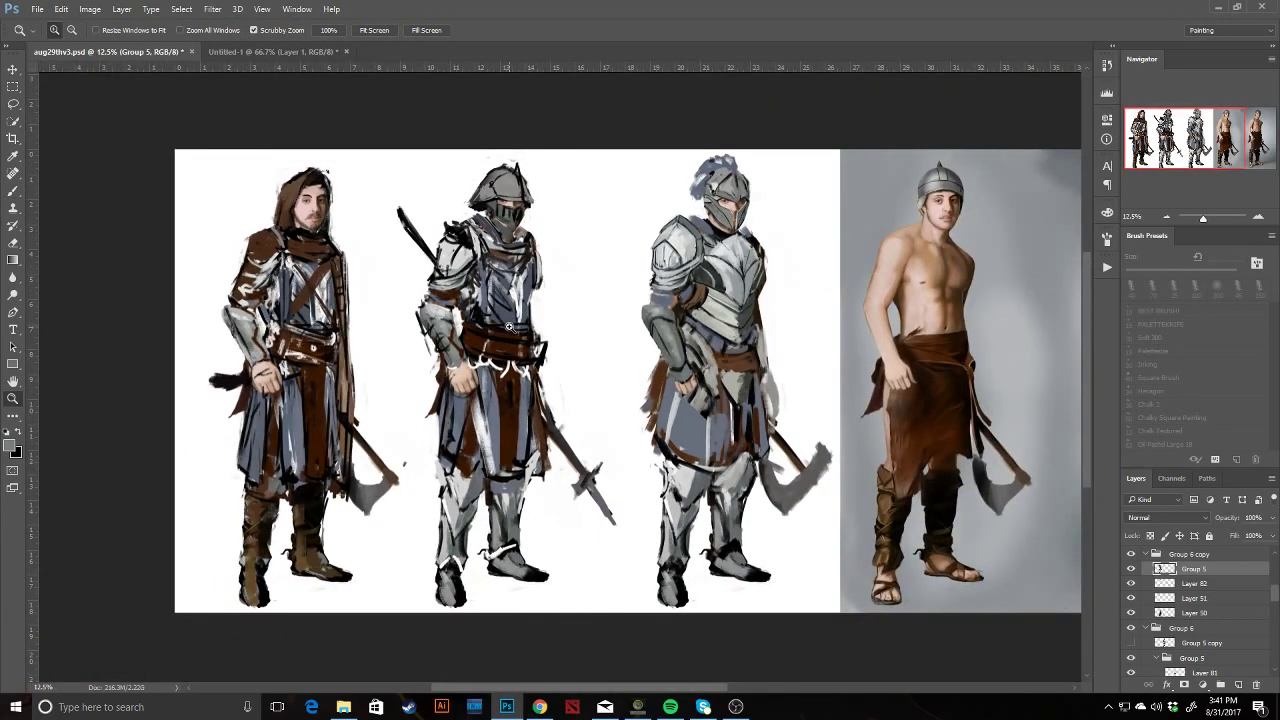
Hide and reshow the Group 5 layer to check the middle knight's painted armour.
left_click(1134, 568)
left_click(1131, 568)
key("v")
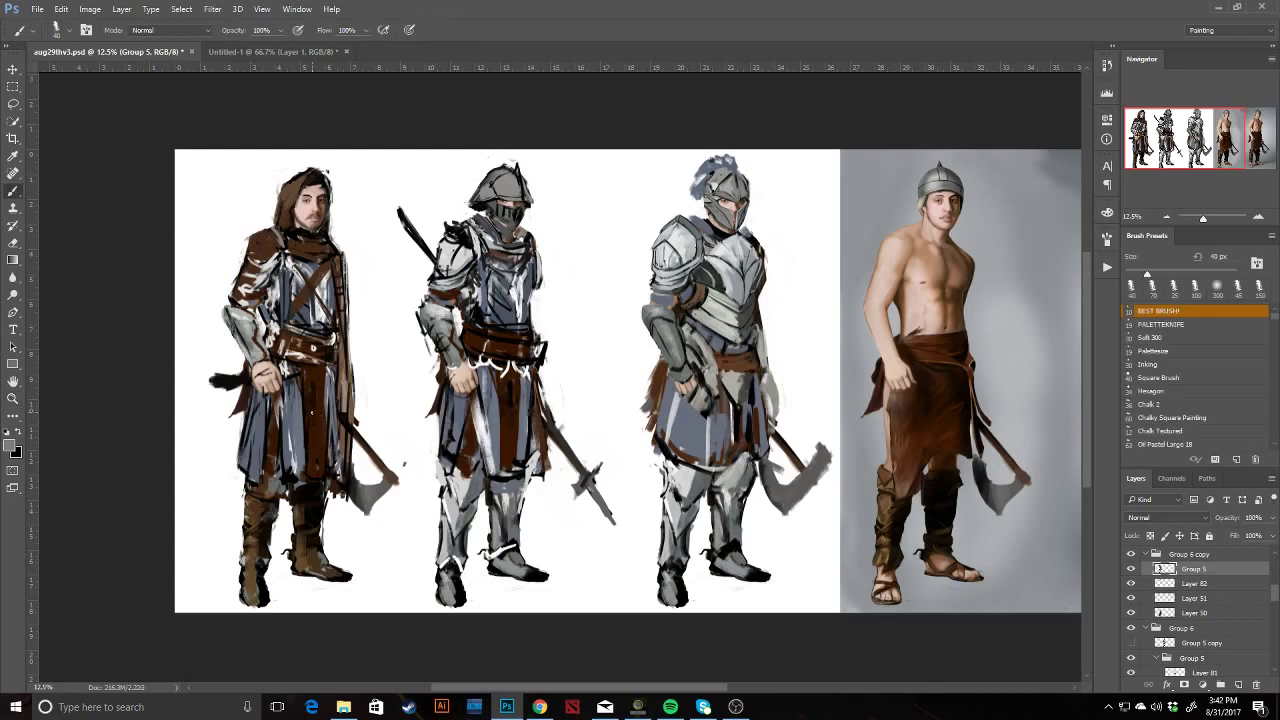
Select the hooded figure's Layer 80 and try moving it and erasing along the lower tunic.
left_click(308, 432, "ctrl")
left_click_drag(308, 432, 405, 426)
key("ctrl+z")
key("e")
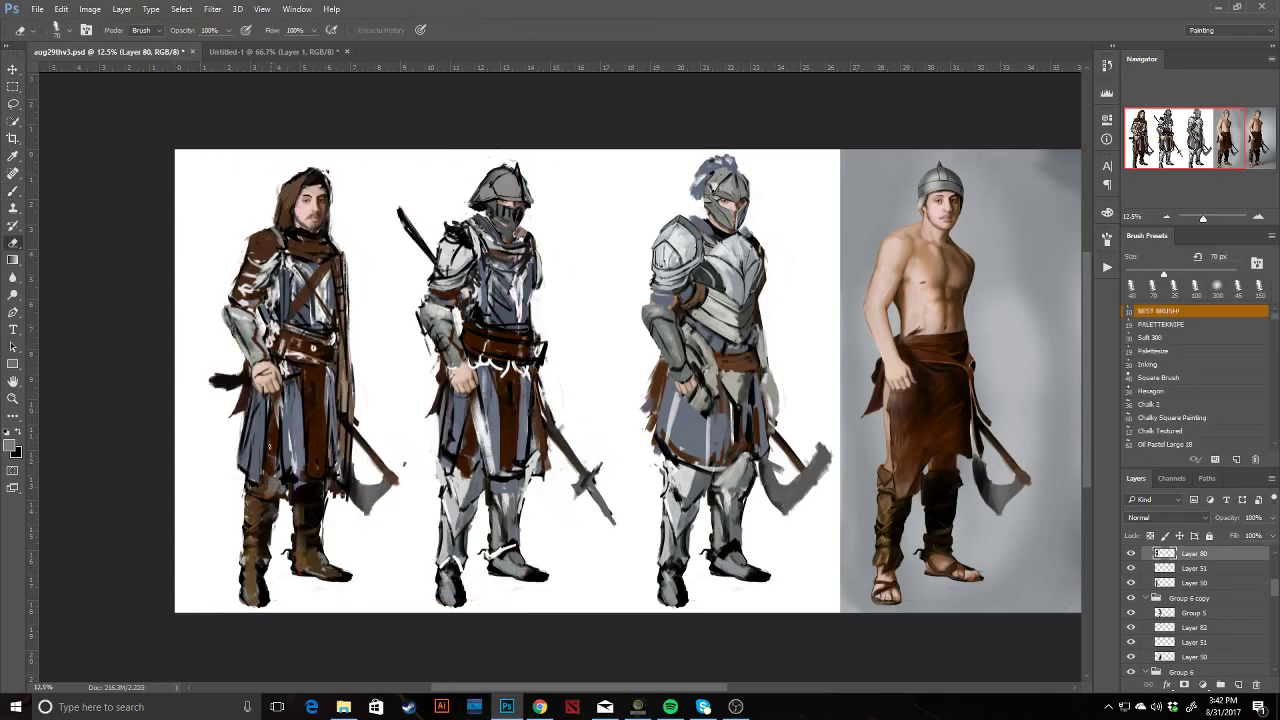
mouse_move(264, 462)
left_mouse_down()
mouse_move(268, 412)
mouse_move(259, 464)
left_mouse_up()
key("ctrl+alt+z")
left_click_drag(269, 428, 274, 462)
left_click_drag(321, 370, 323, 420)
key("ctrl+alt+z")
Try to move the paint layer picked beside the hooded figure's head.
mouse_move(313, 249)
left_mouse_down()
mouse_move(366, 385)
mouse_move(410, 375)
left_mouse_up()
key("z")
key("v")
left_click(426, 228, "ctrl")
key("b")
key("v")
left_click_drag(414, 275, 539, 243)
key("ctrl+z")
Erase Layer 80 paint along the side of the hooded figure's face with the 70 px eraser.
left_click(399, 288, "ctrl")
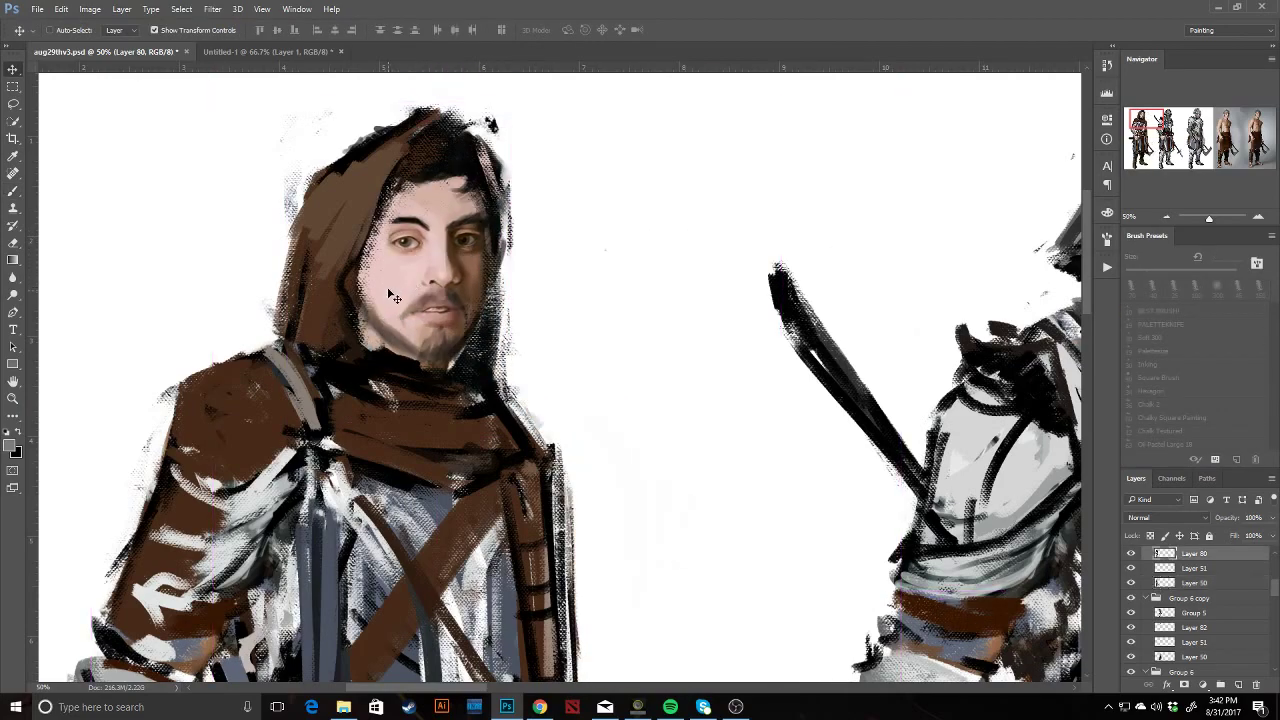
key("e")
mouse_move(384, 305)
left_mouse_down()
mouse_move(376, 245)
mouse_move(397, 207)
left_mouse_up()
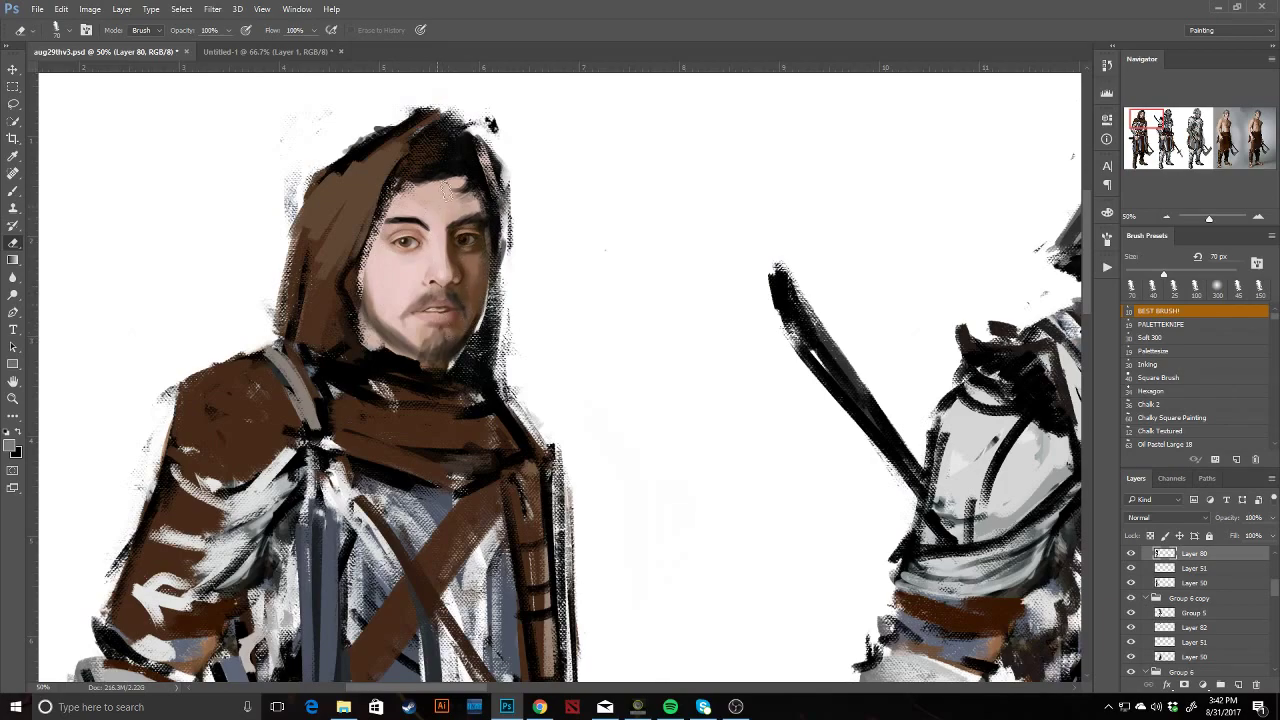
key("z")
left_click(423, 271, "alt")
left_click(415, 329, "alt")
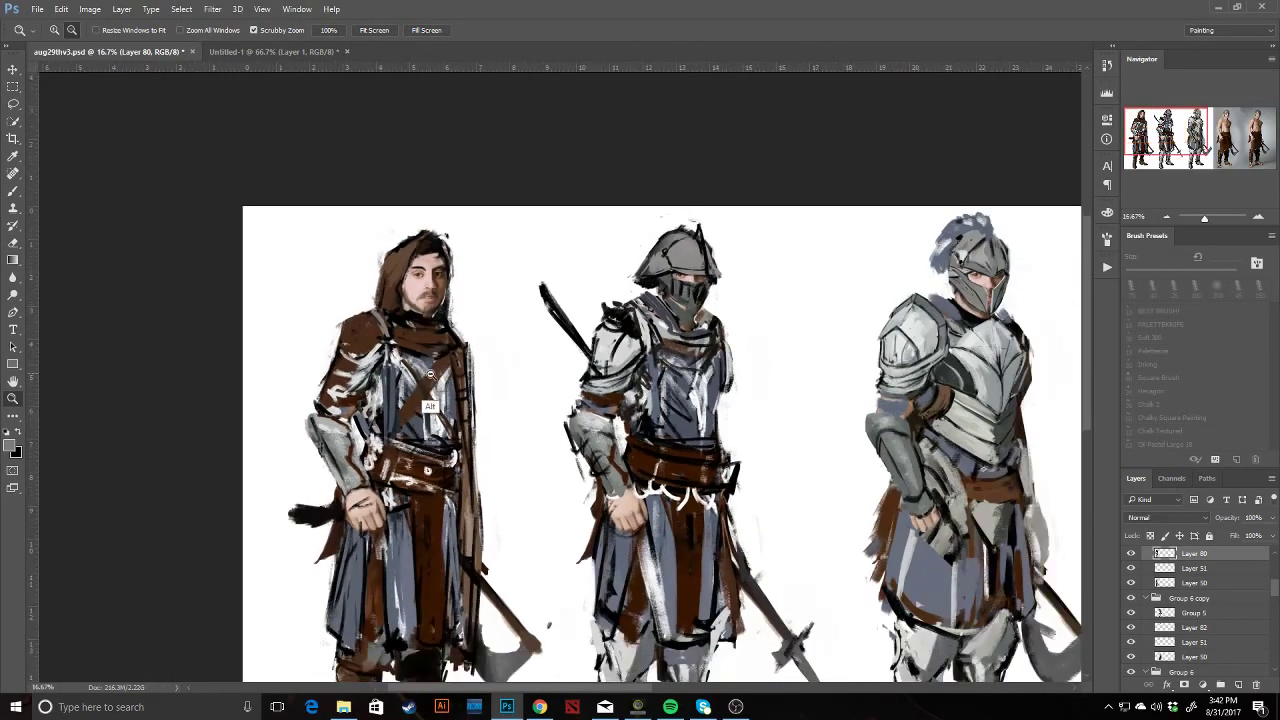
left_click(433, 380, "alt")
left_click_drag(477, 473, 397, 441)
Select Group 6 copy 2 and Group 6 copy together and move both figures slightly toward the plumed knight.
key("v")
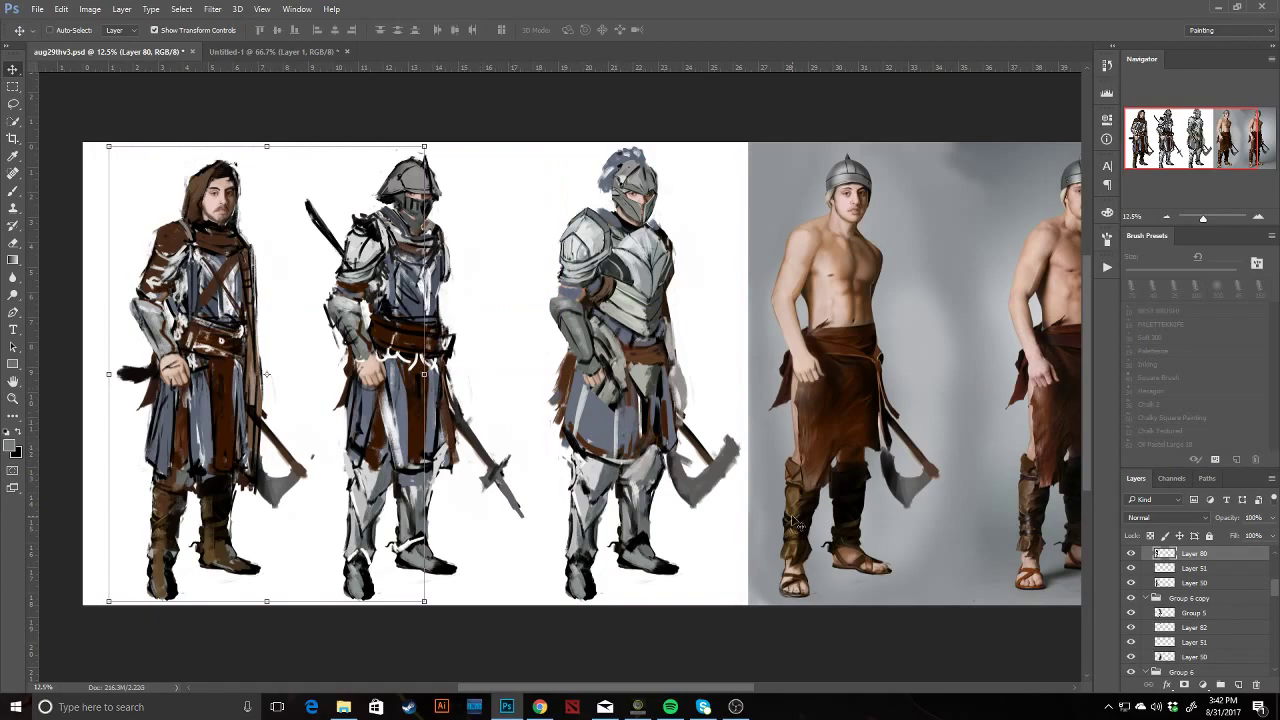
scroll(1181, 618, "up", 1)
left_click(1180, 558)
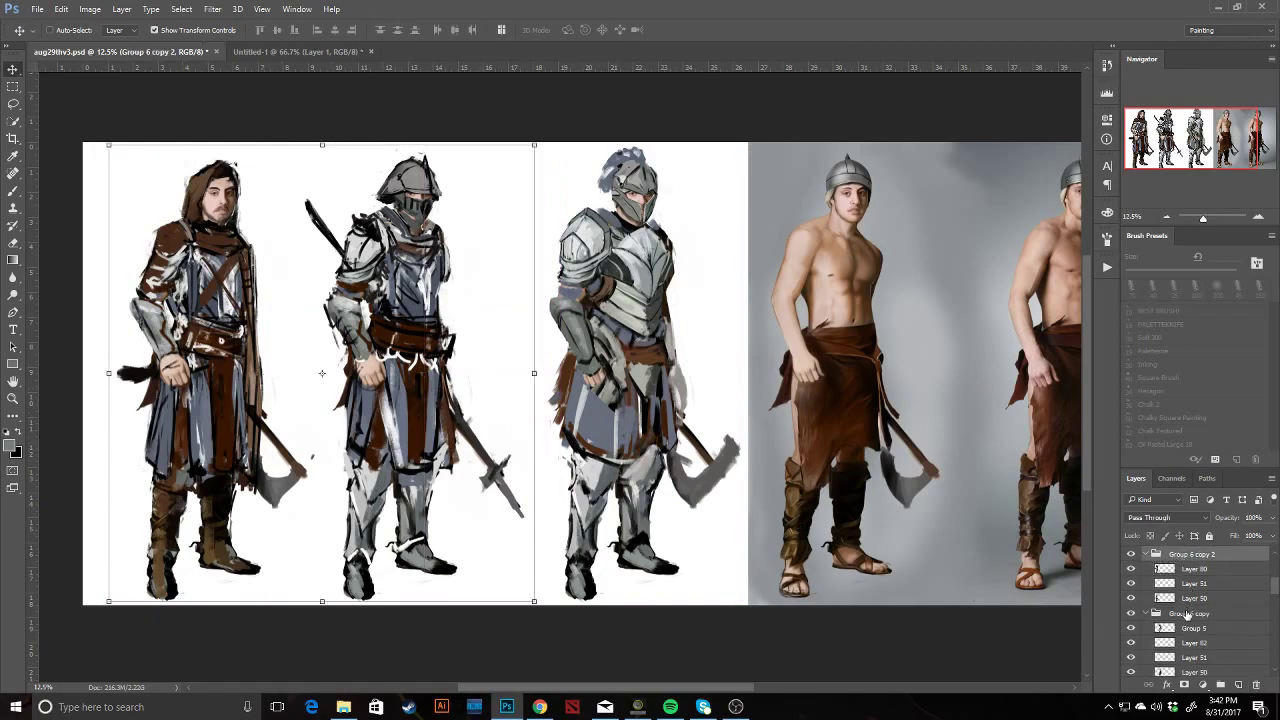
left_click(1187, 611, "shift")
left_click_drag(466, 500, 478, 497)
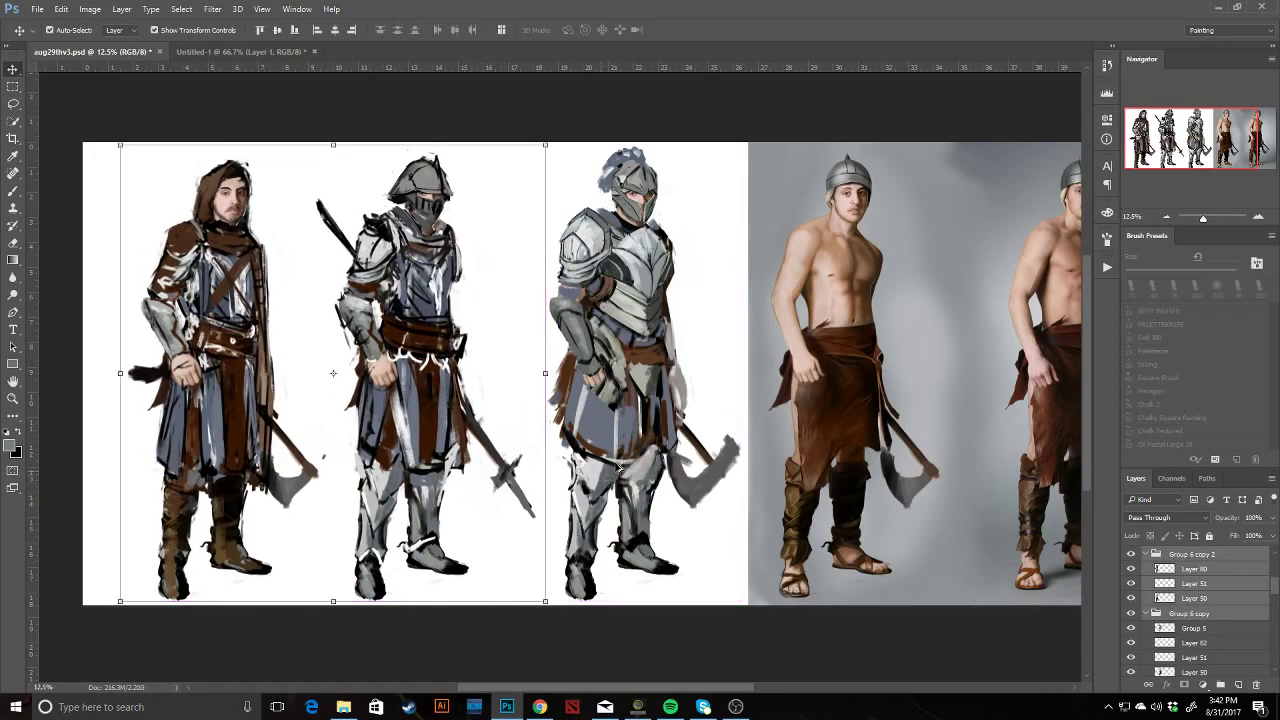
Flip the canvas horizontally and select the hooded figure's group, Group 6 copy 2.
key("ctrl+shift+h")
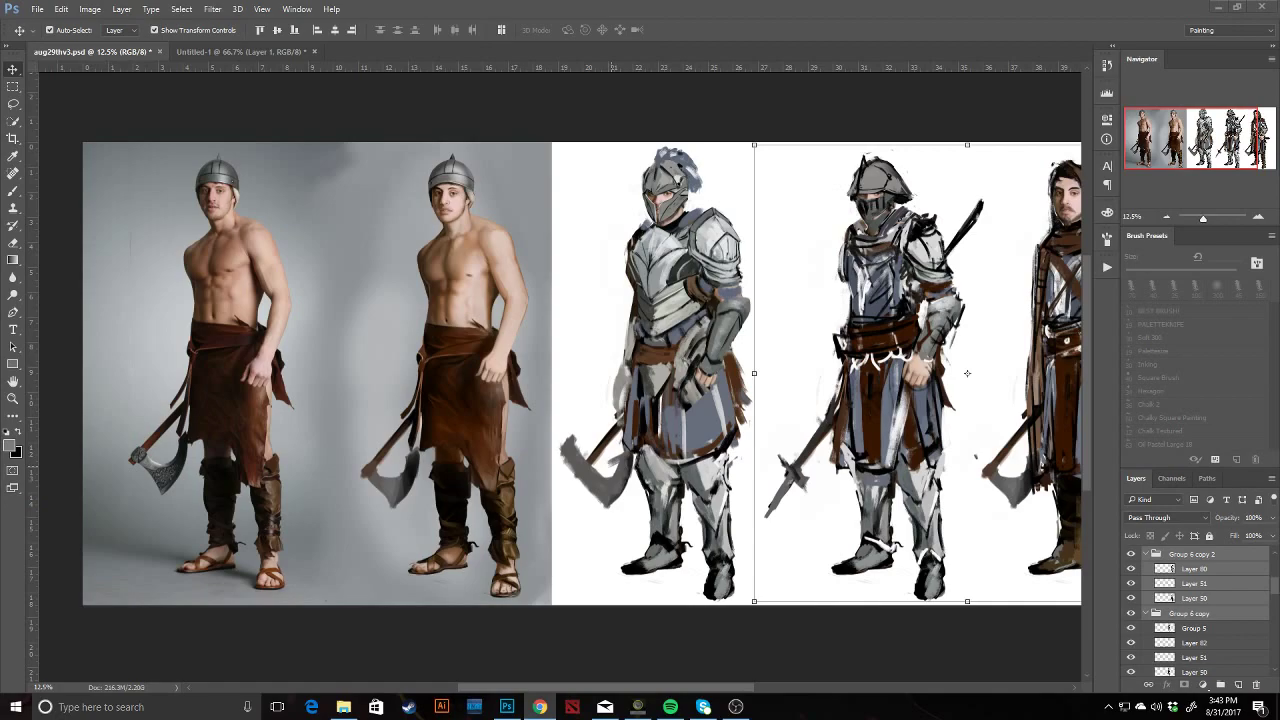
left_click_drag(1158, 153, 1170, 148)
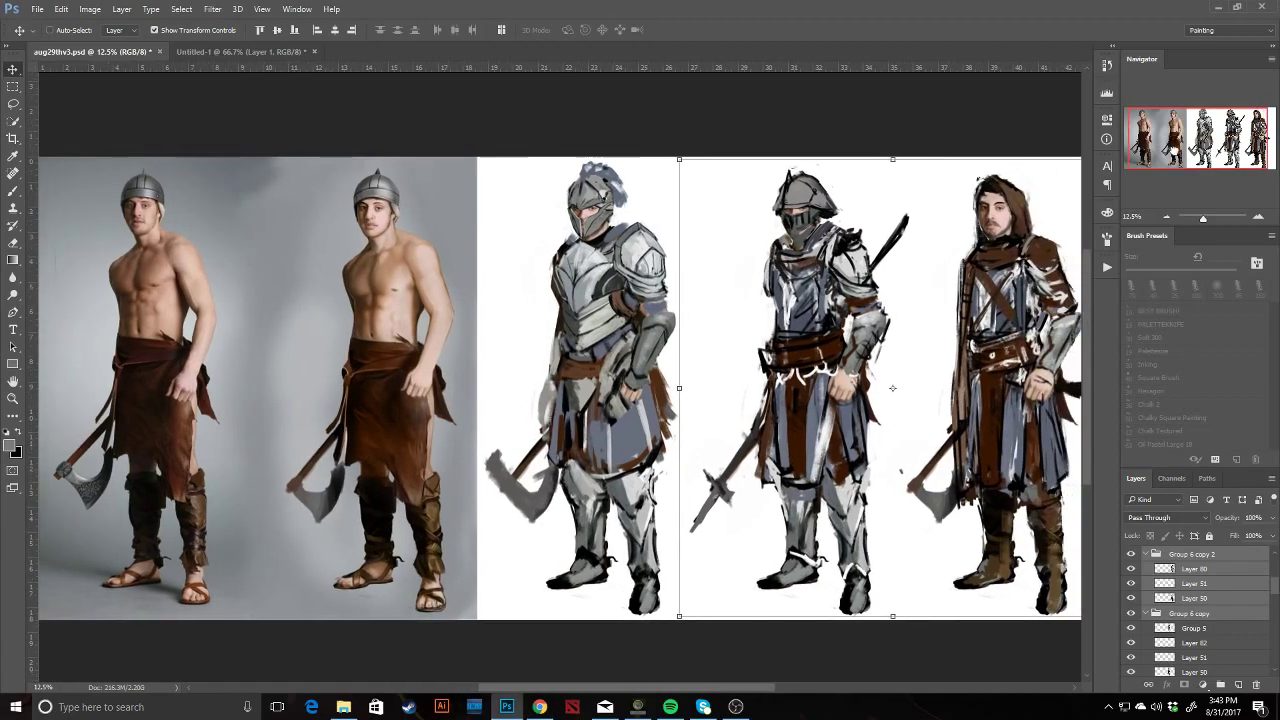
left_click(1196, 598)
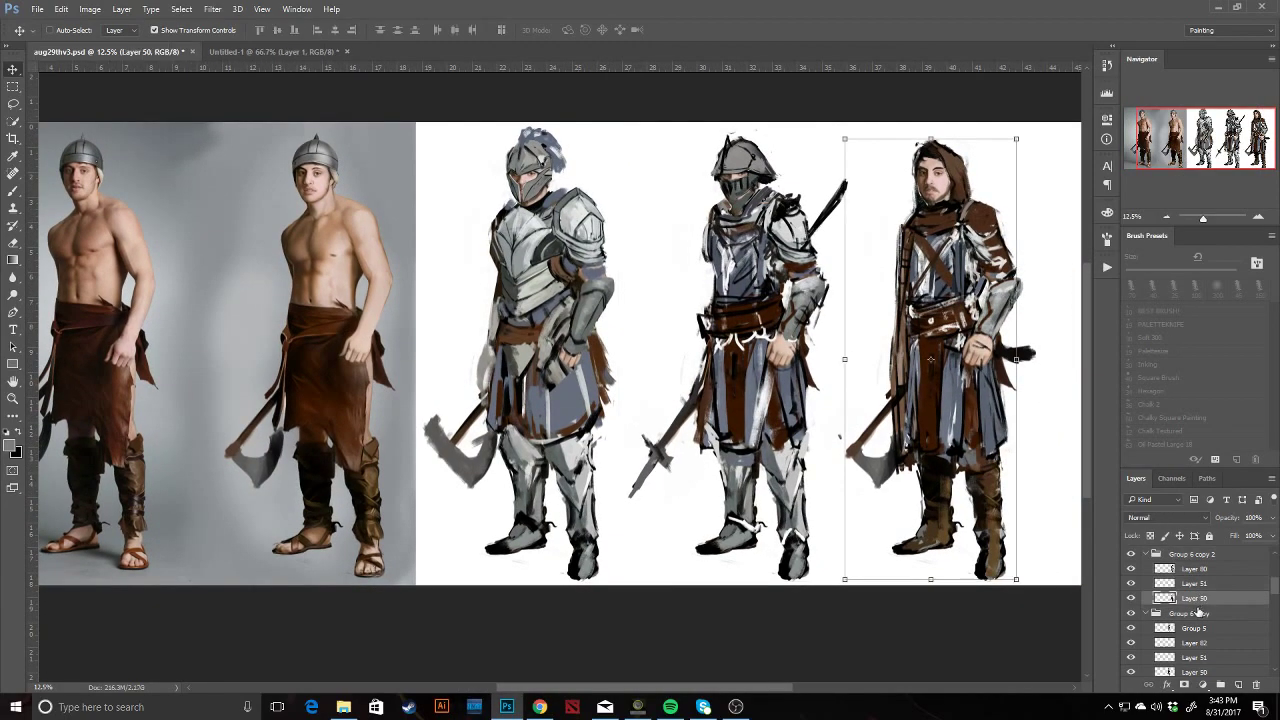
left_click(1185, 555)
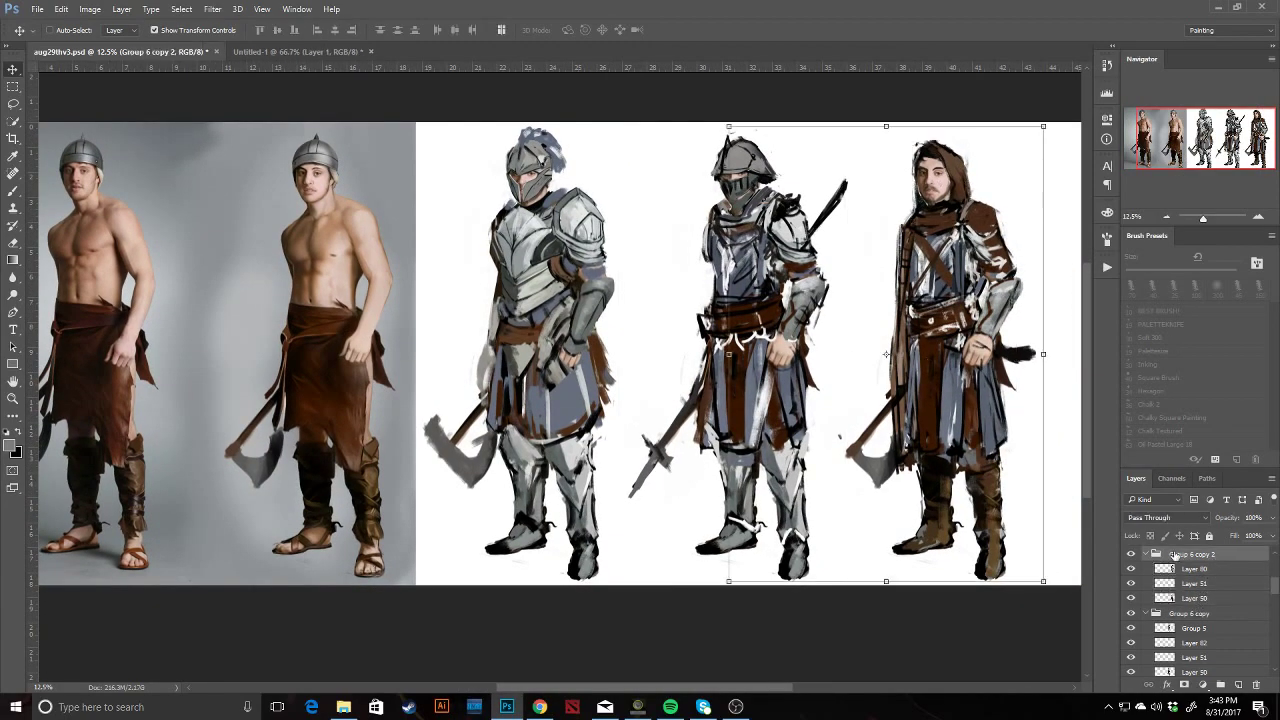
Hide and reshow Group 6 copy 2 and Layer 80 to inspect what each contributes to the hooded figure.
left_click(1131, 554)
left_click(1131, 554)
left_click_drag(955, 428, 1006, 455)
left_click(1131, 569)
left_click(1131, 569)
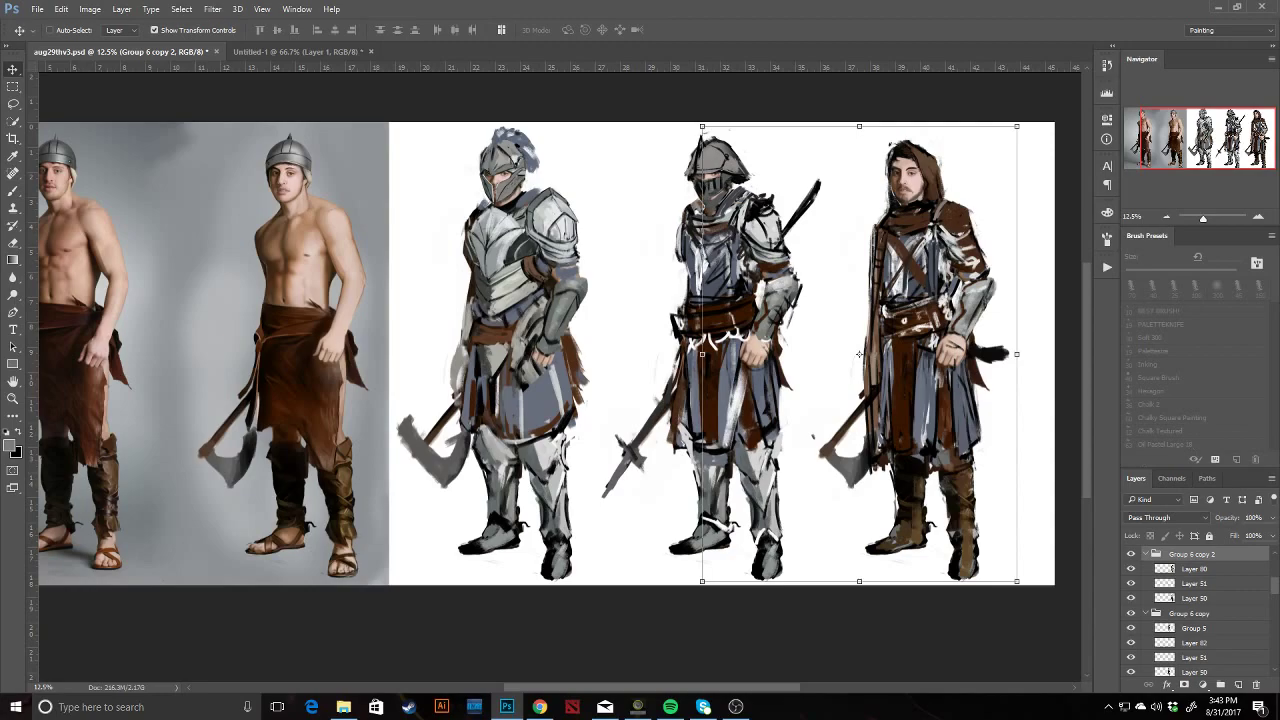
left_click(1131, 556)
left_click(1132, 557)
left_click(1131, 569)
left_click(1131, 569)
Select Layer 80 and toggle its visibility to compare the hooded costume with the bare base figure.
left_click(1202, 109)
key("b")
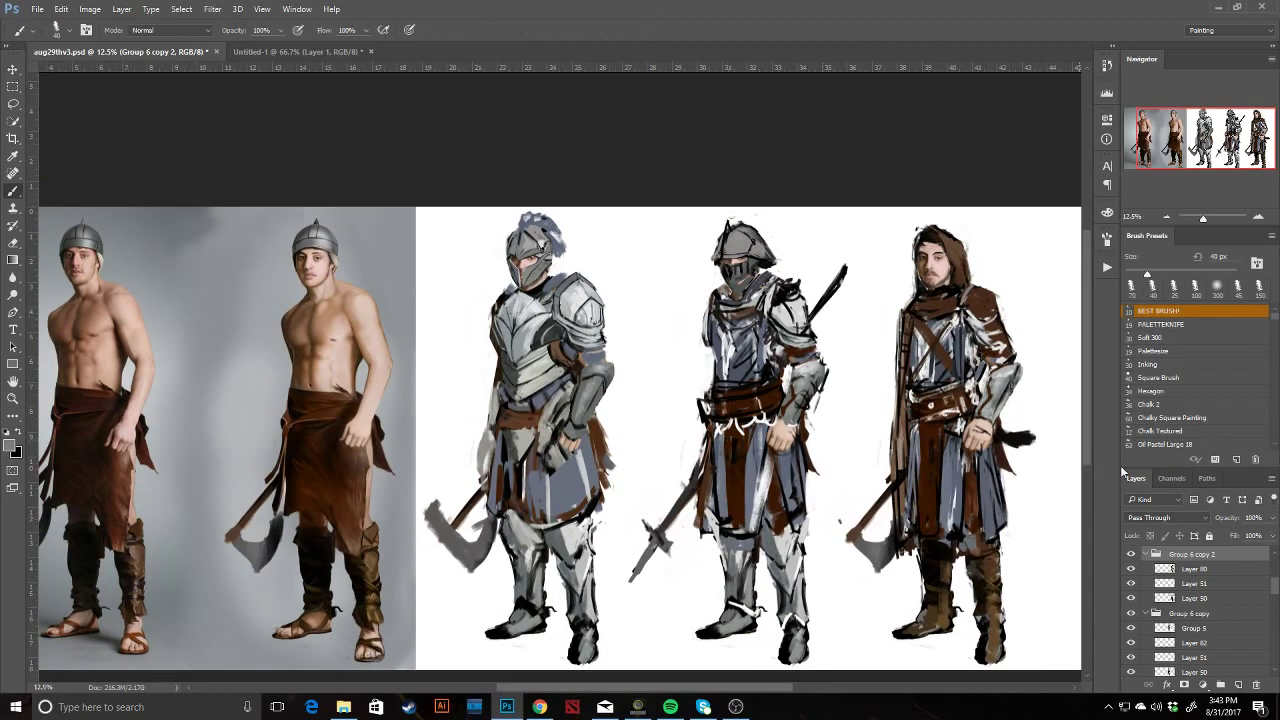
left_click_drag(988, 458, 952, 456)
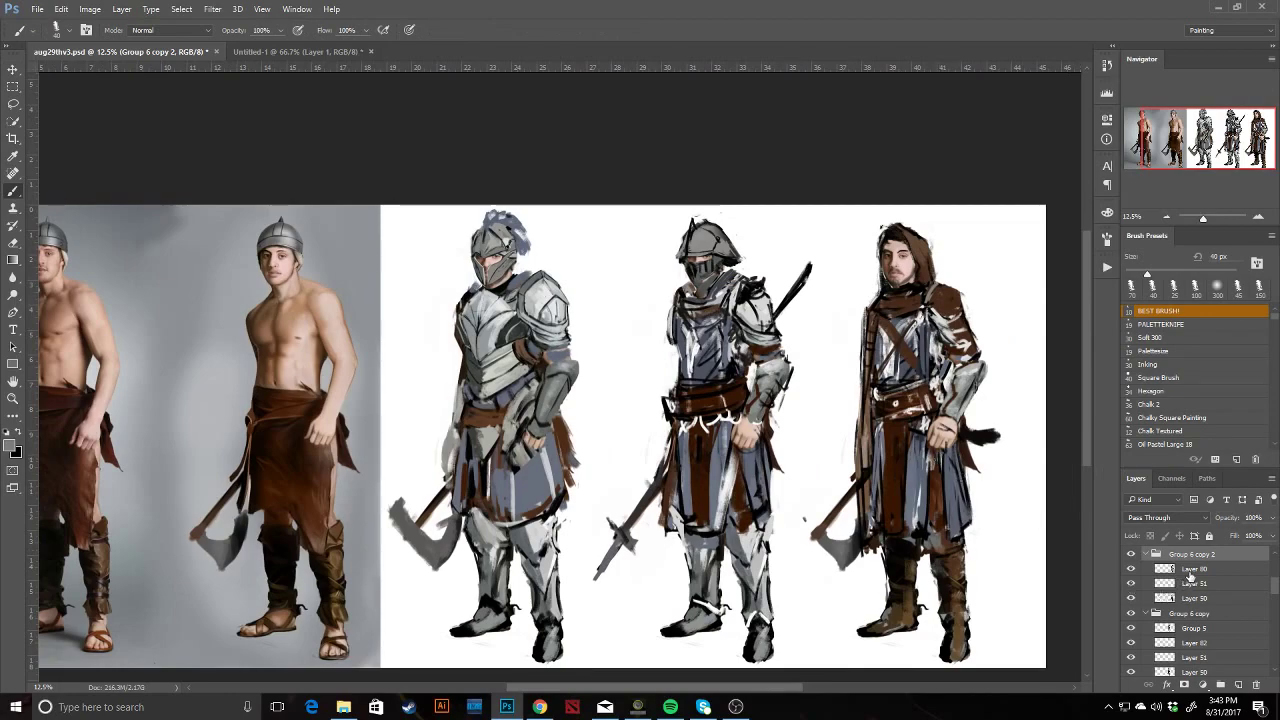
left_click(1190, 570)
left_click(1131, 569)
left_click(1131, 569)
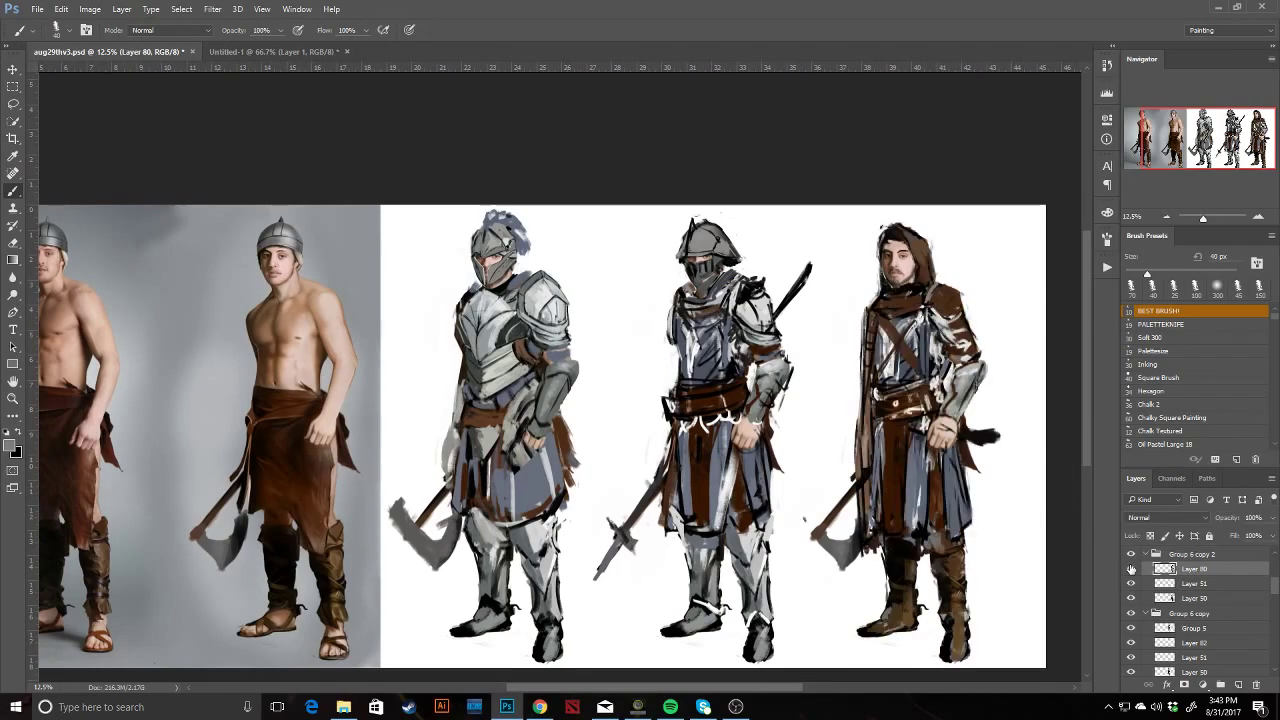
left_click(1131, 569)
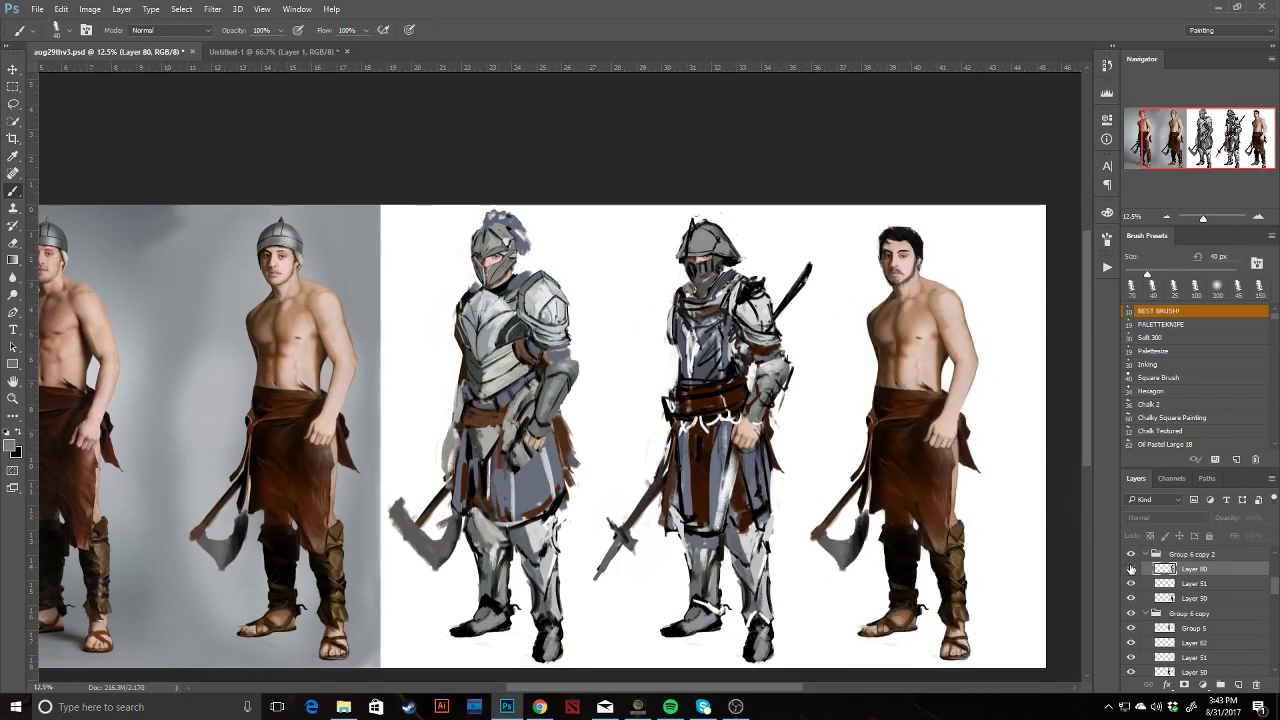
left_click(1132, 568)
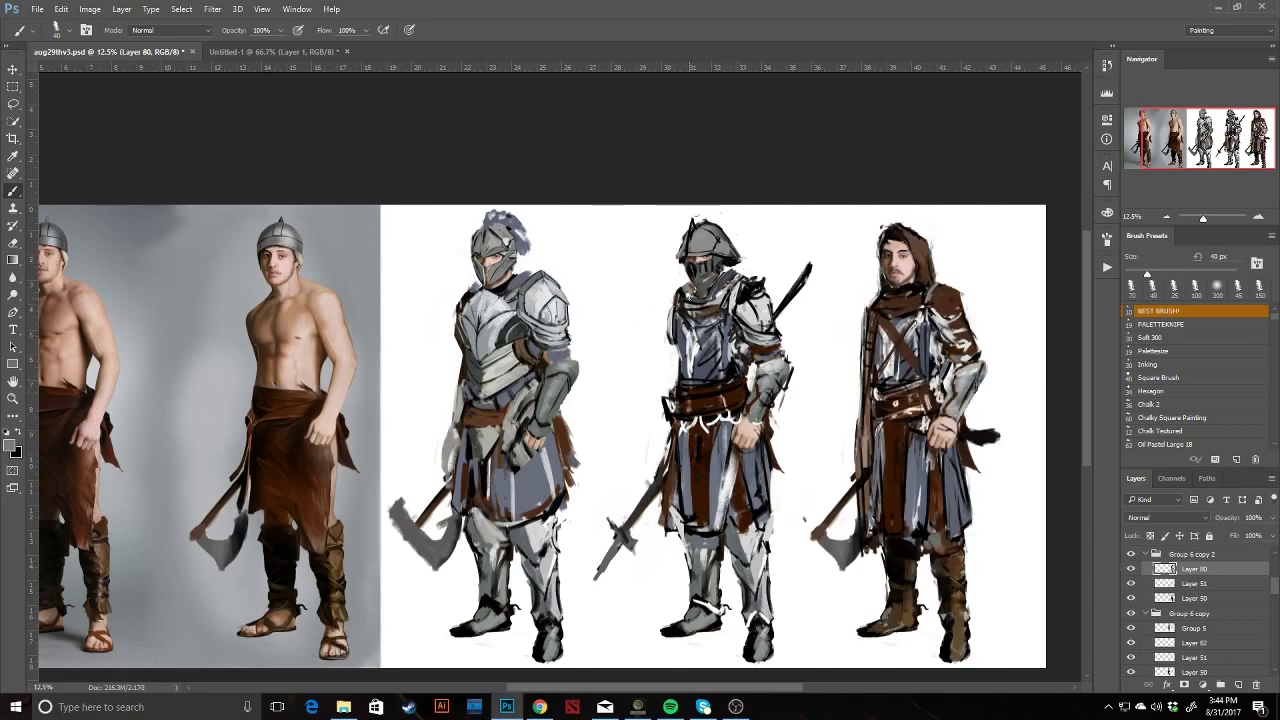
Reset the colours to black foreground and white background, and add a new layer above Group 6 copy 2.
key("d")
key("x")
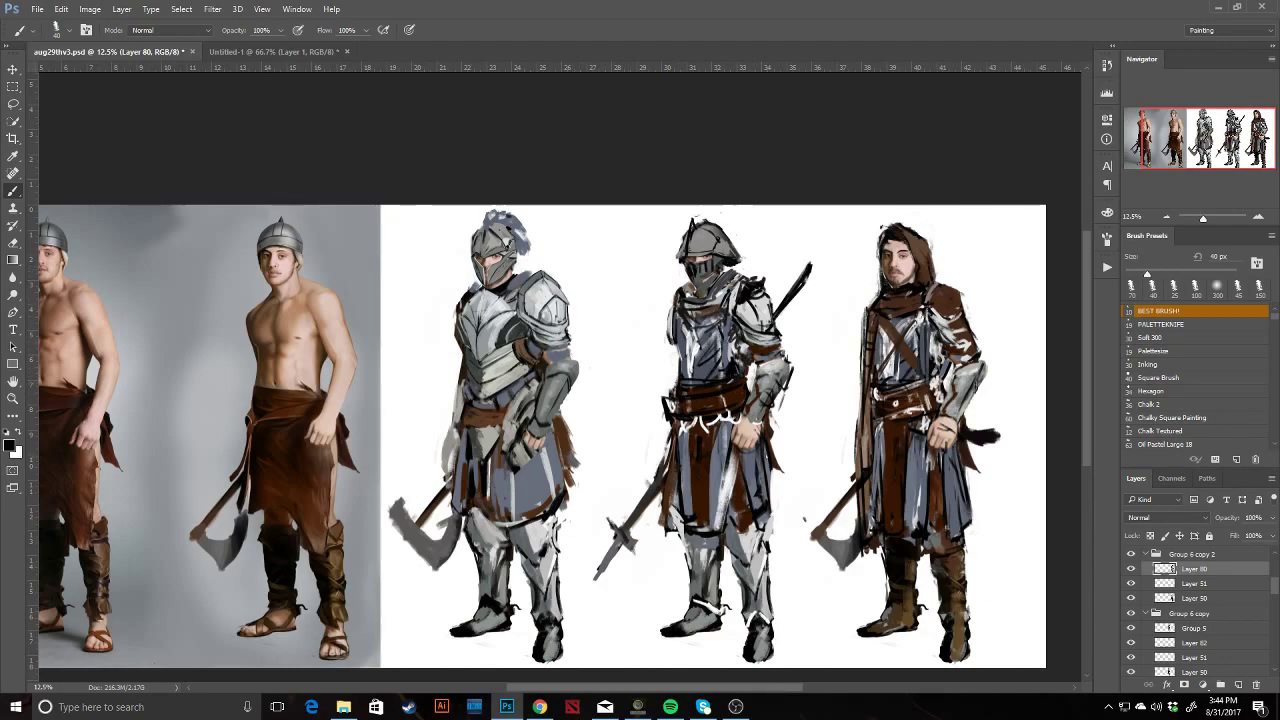
left_click_drag(1275, 588, 1277, 557)
scroll(1236, 596, "down", 4)
left_click(1232, 595)
left_click(1237, 685)
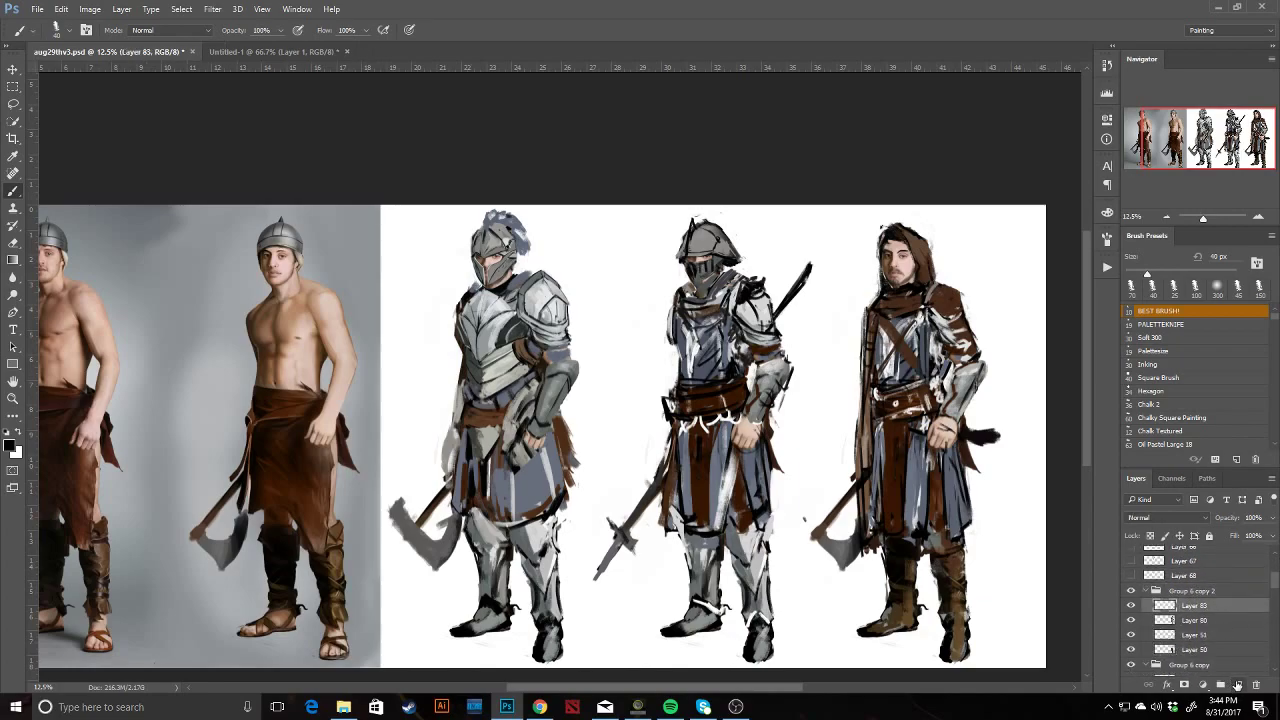
left_click_drag(1181, 603, 1187, 583)
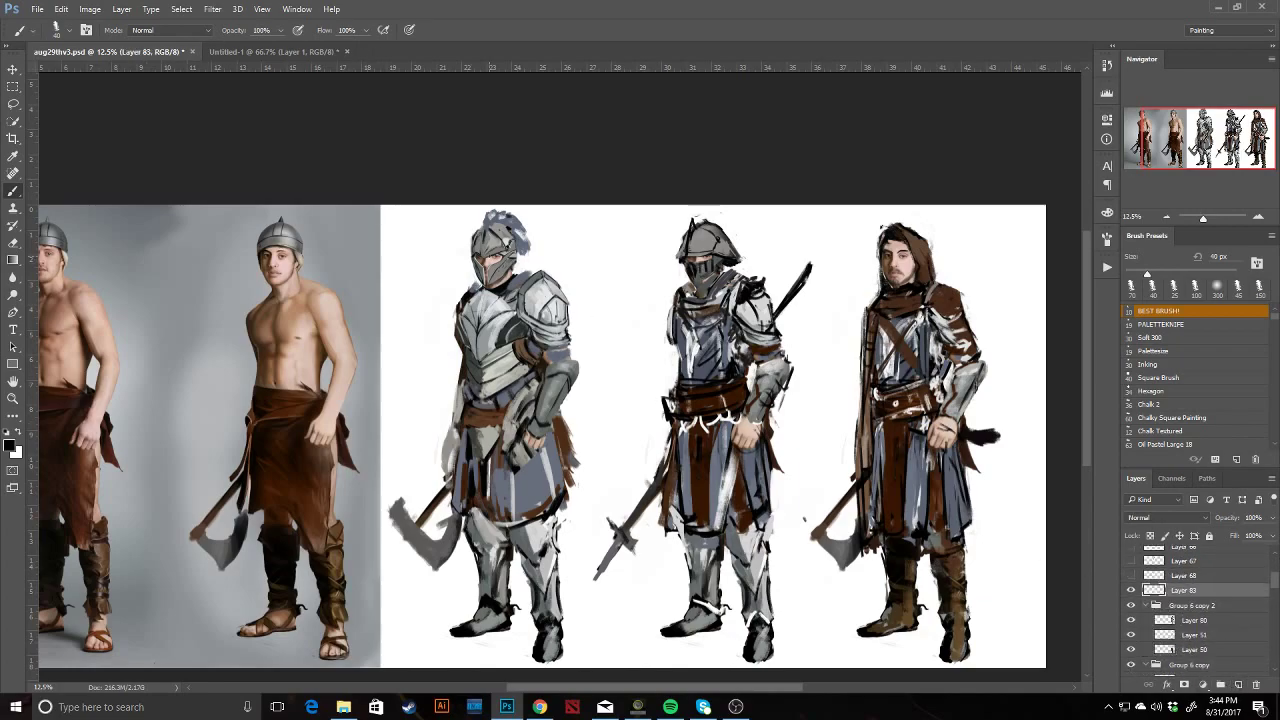
Hand-letter black labels A, B and C beside the three costumed figures' heads with the 40 px brush, and switch to Chrome.
left_click_drag(409, 265, 426, 250)
mouse_move(618, 230)
left_mouse_down()
mouse_move(620, 258)
mouse_move(630, 228)
mouse_move(614, 255)
left_mouse_up()
key("ctrl+alt+z")
key("ctrl+alt+z")
key("ctrl+alt+z")
mouse_move(822, 229)
left_mouse_down()
mouse_move(808, 242)
mouse_move(822, 252)
mouse_move(786, 266)
left_mouse_up()
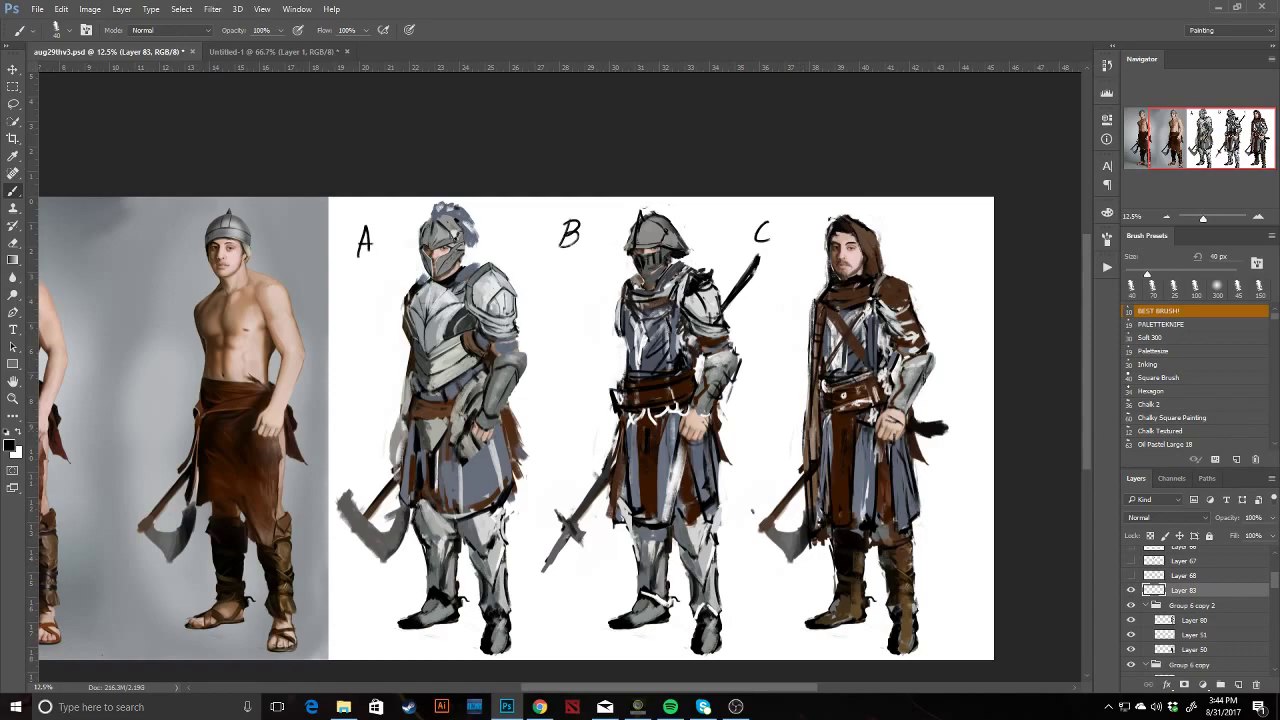
key("alt+Tab")
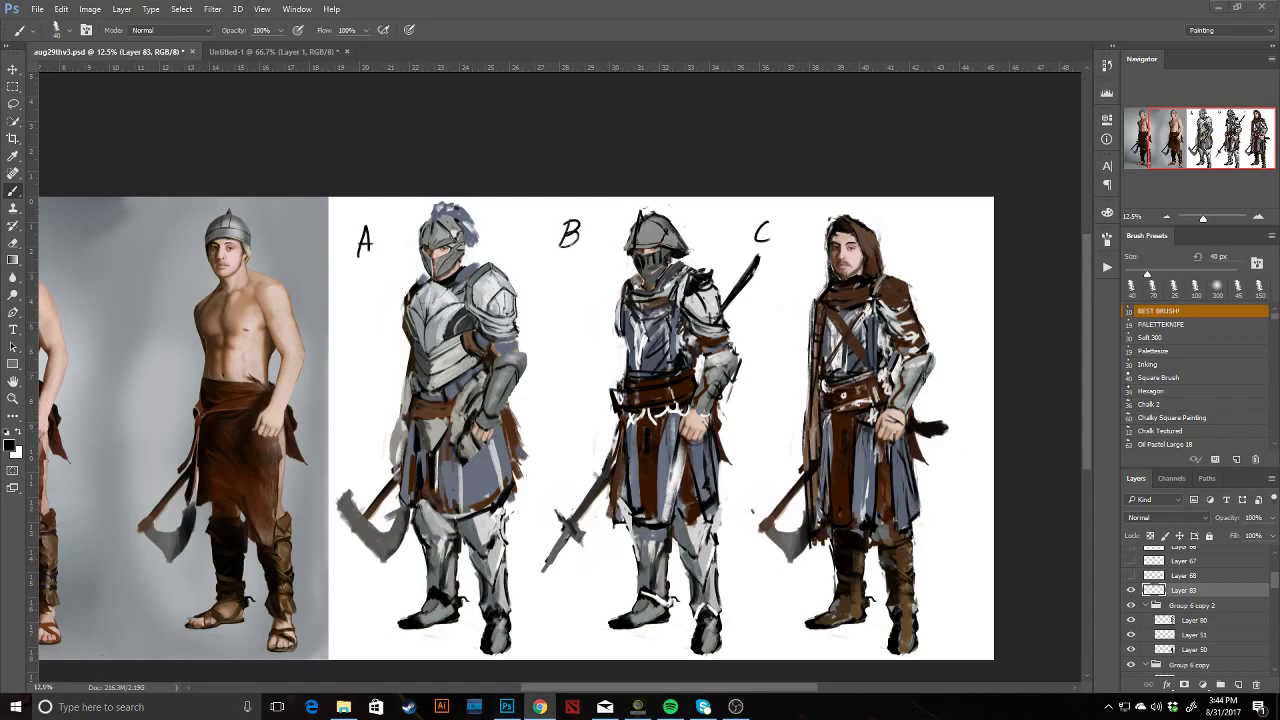